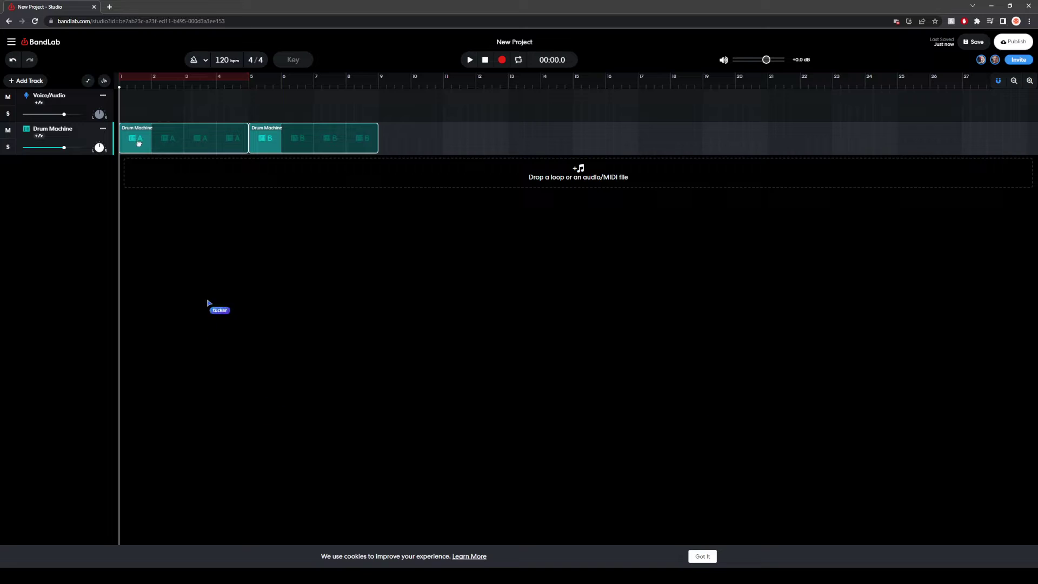
Step: Open the first Drum Machine clip in the 808 drum machine editor
double_click(192, 143)
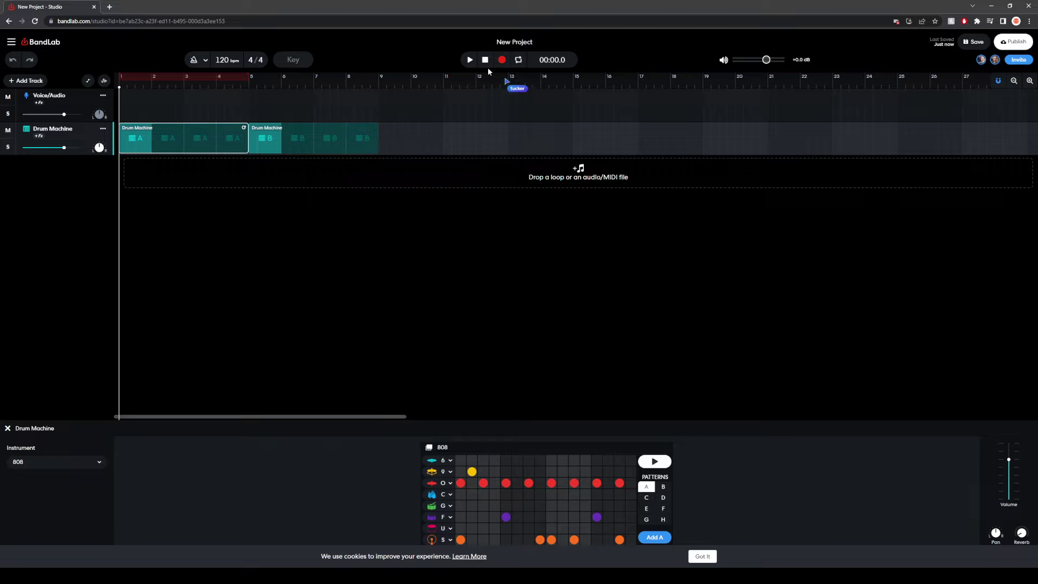
left_click(124, 113)
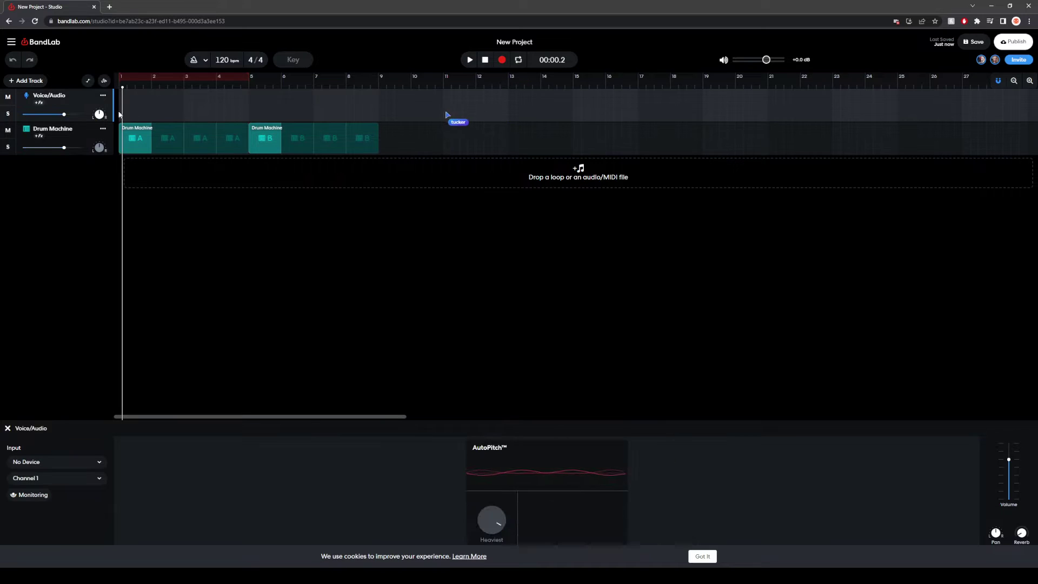
left_click(142, 104)
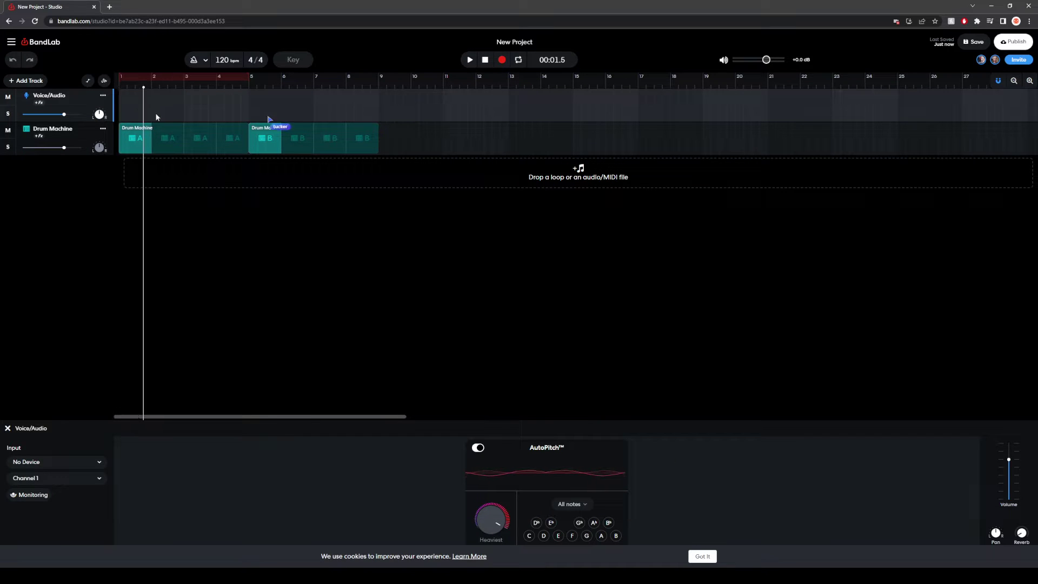
left_click(128, 105)
left_click(120, 104)
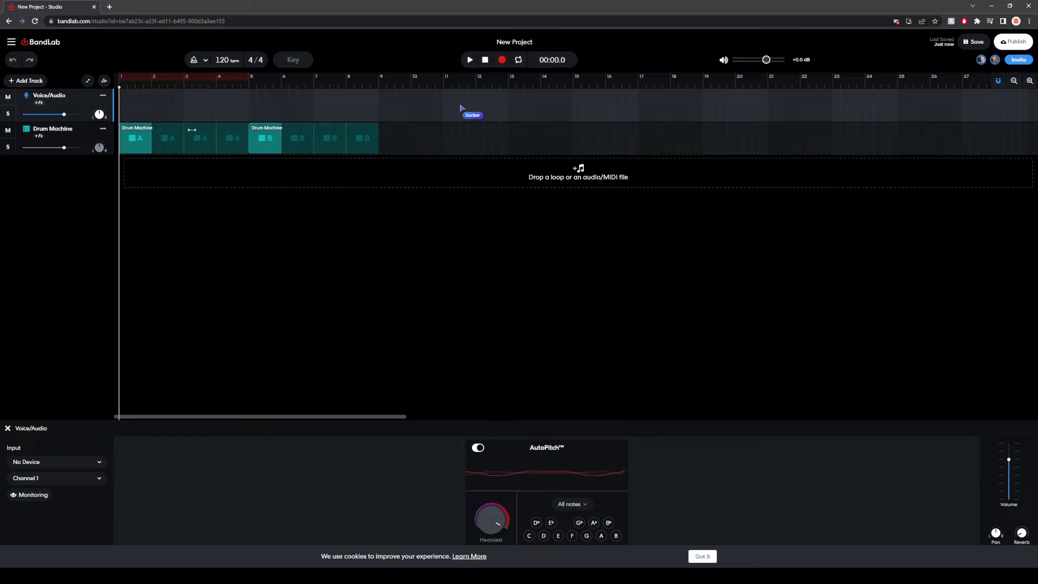
left_click(194, 104)
left_click(151, 111)
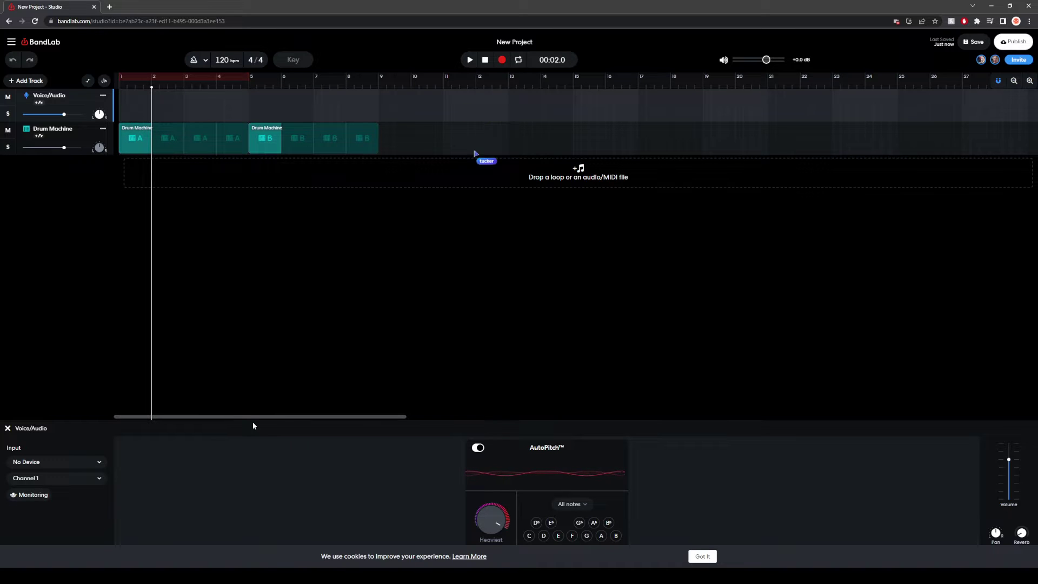
left_click_drag(264, 416, 123, 406)
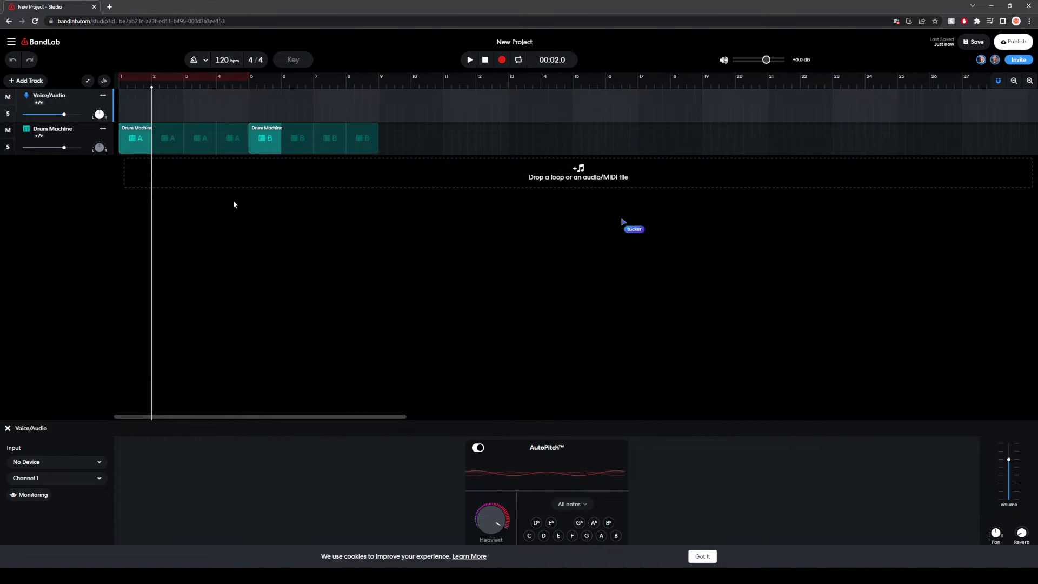
left_click(135, 142)
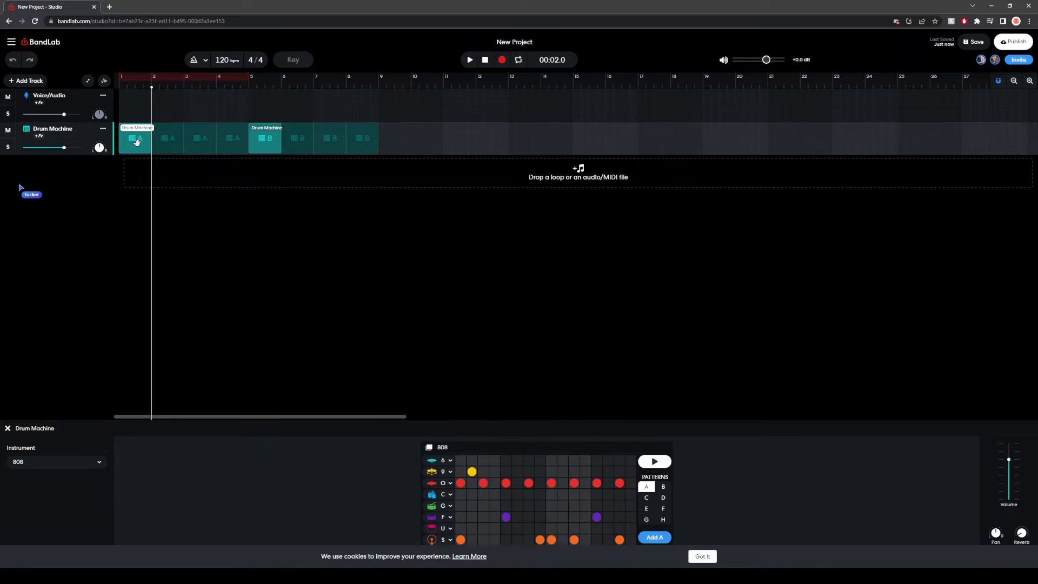
Step: Delete every lit step in rows 9, O, S and F so the 808 grid is empty
left_click(472, 471)
left_click(460, 483)
left_click(461, 539)
left_click(483, 483)
left_click(506, 483)
left_click(506, 517)
left_click(529, 482)
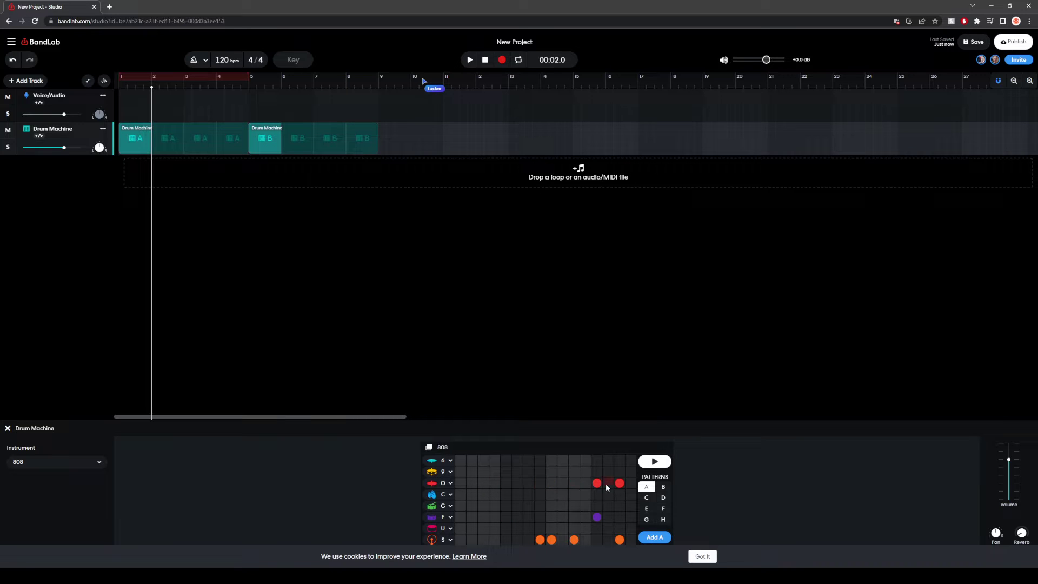
left_click(596, 483)
left_click(619, 482)
left_click(597, 516)
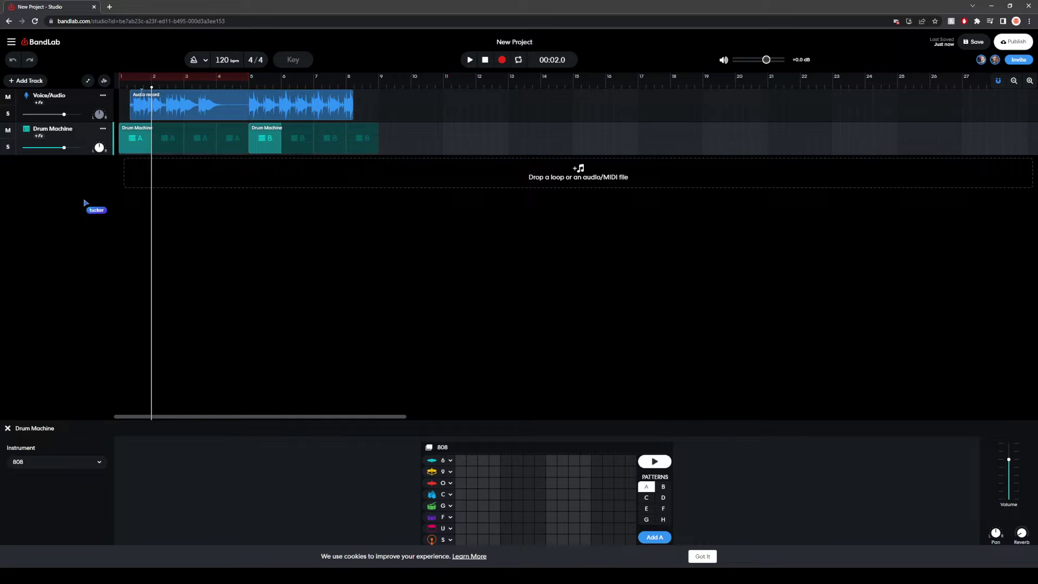
left_click(470, 60)
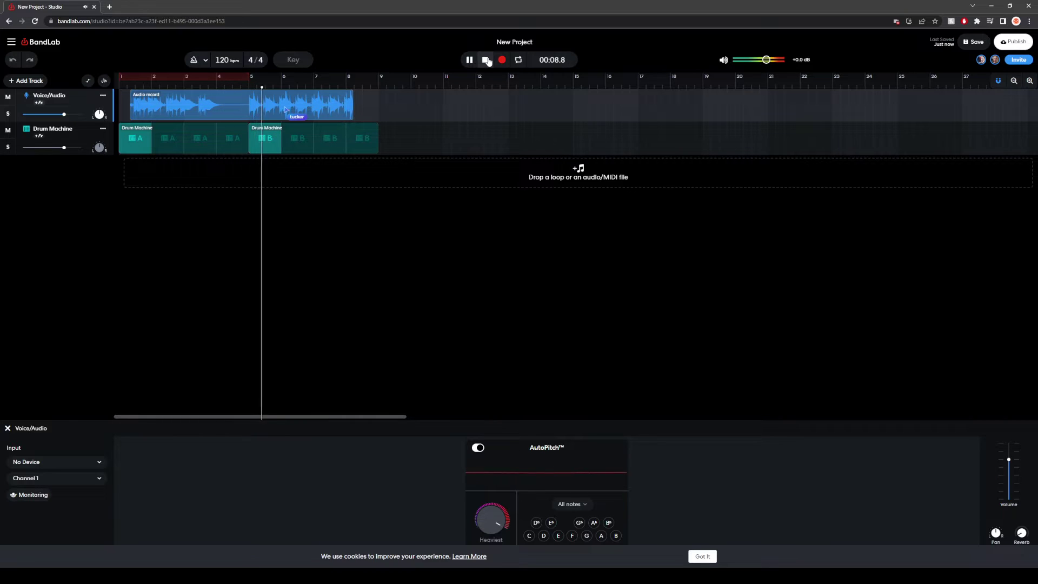
left_click(486, 59)
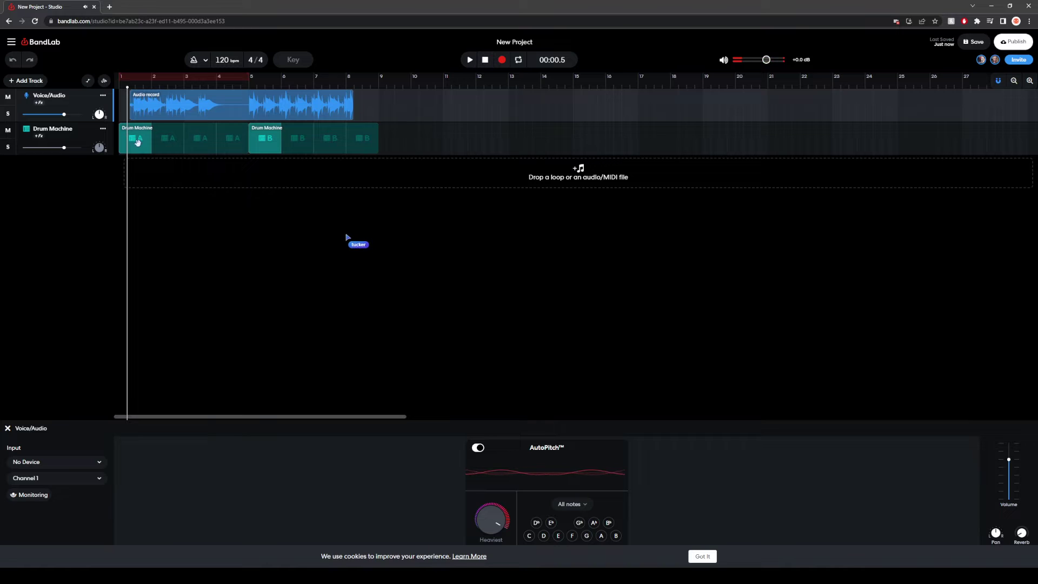
left_click(140, 143)
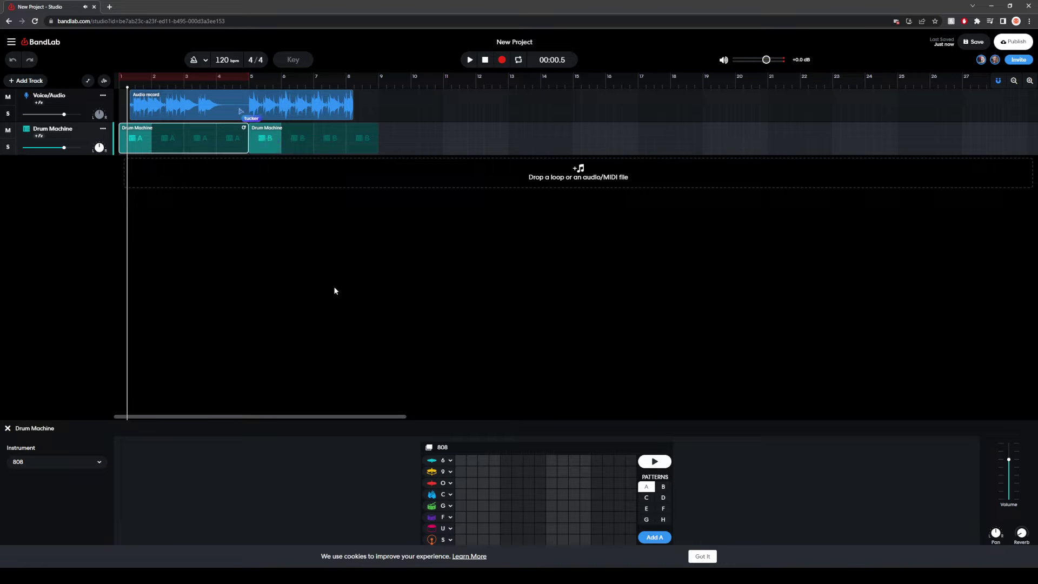
left_click(143, 104)
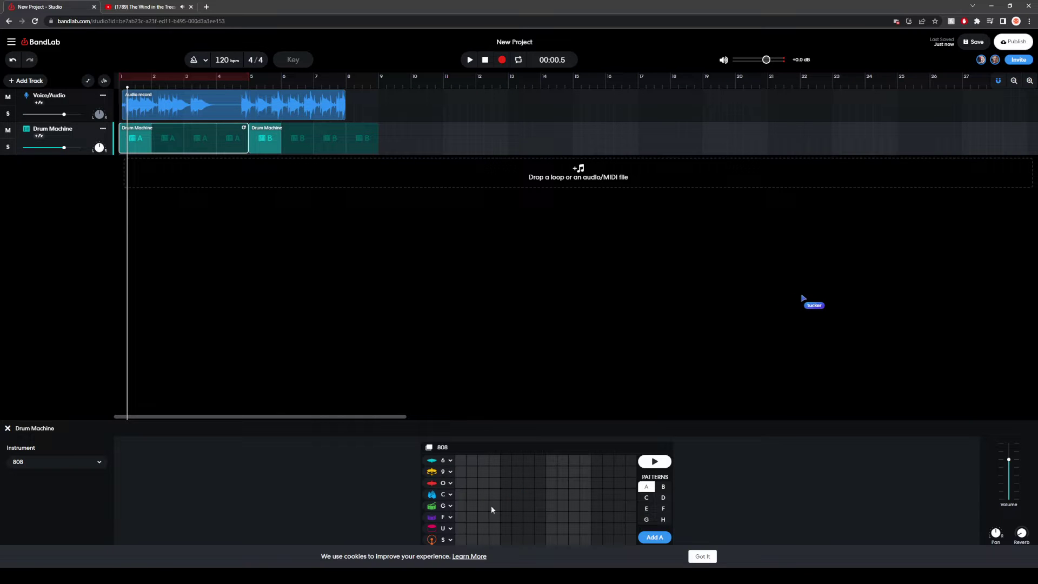
Step: Set row one to Cowbell, keep Open Hi-Hat on row two and fill it with hits
left_click(442, 461)
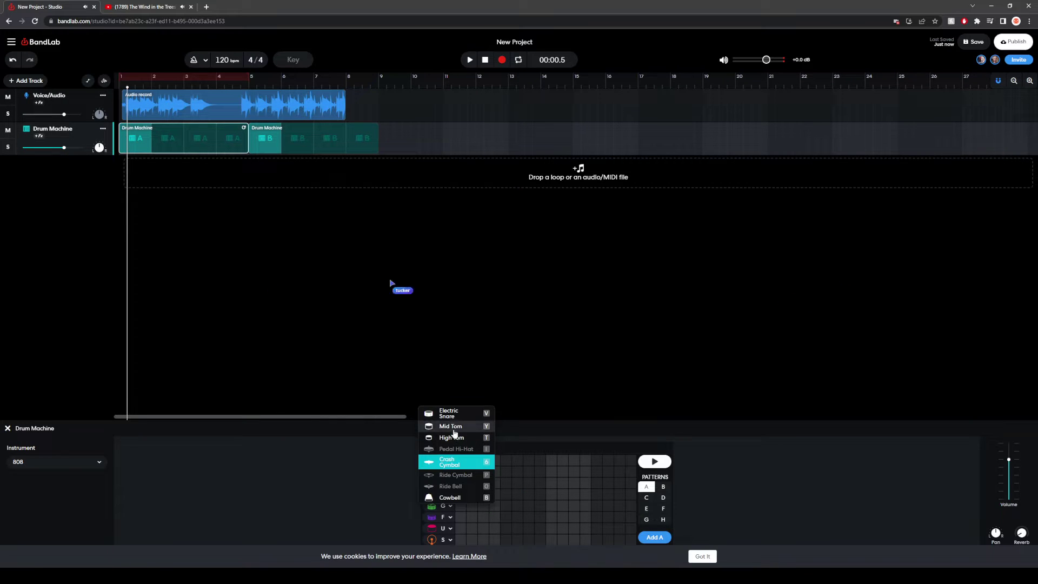
left_click(470, 504)
left_click(440, 474)
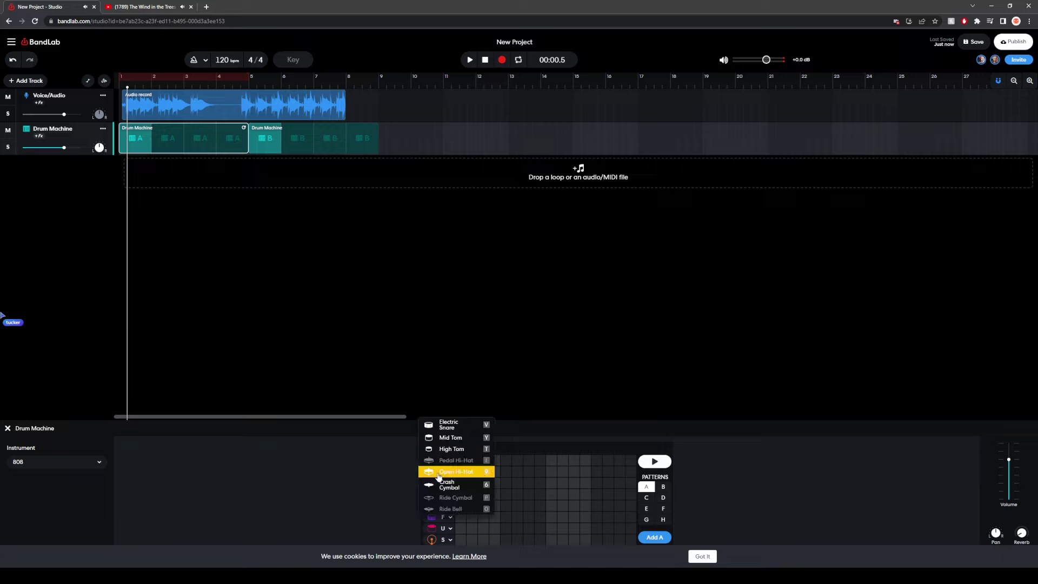
left_click(472, 472)
left_click_drag(461, 471, 612, 472)
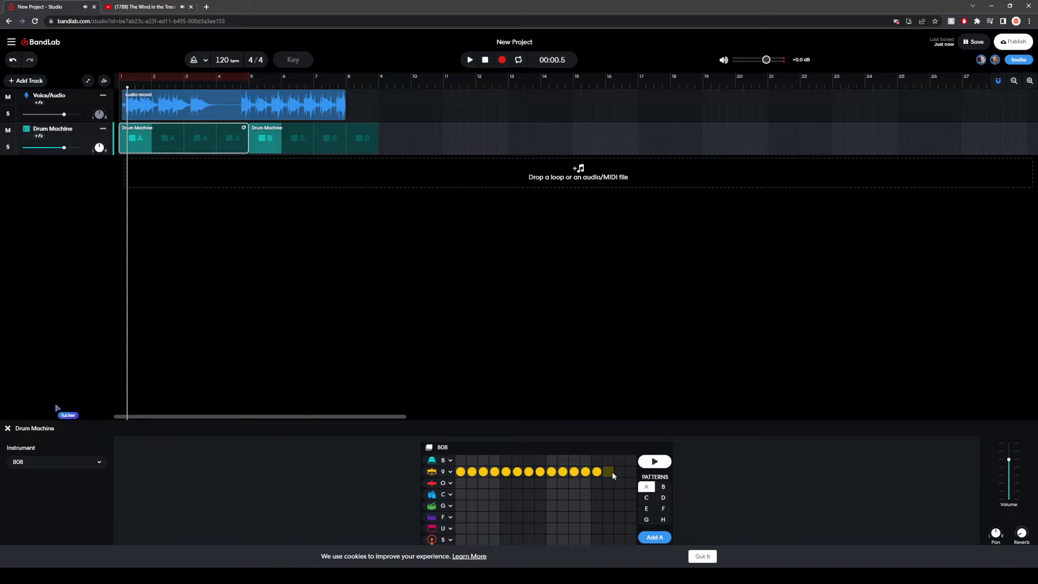
Step: Set row three to Closed Hi-Hat with hits on steps 2 and 4
left_click(439, 484)
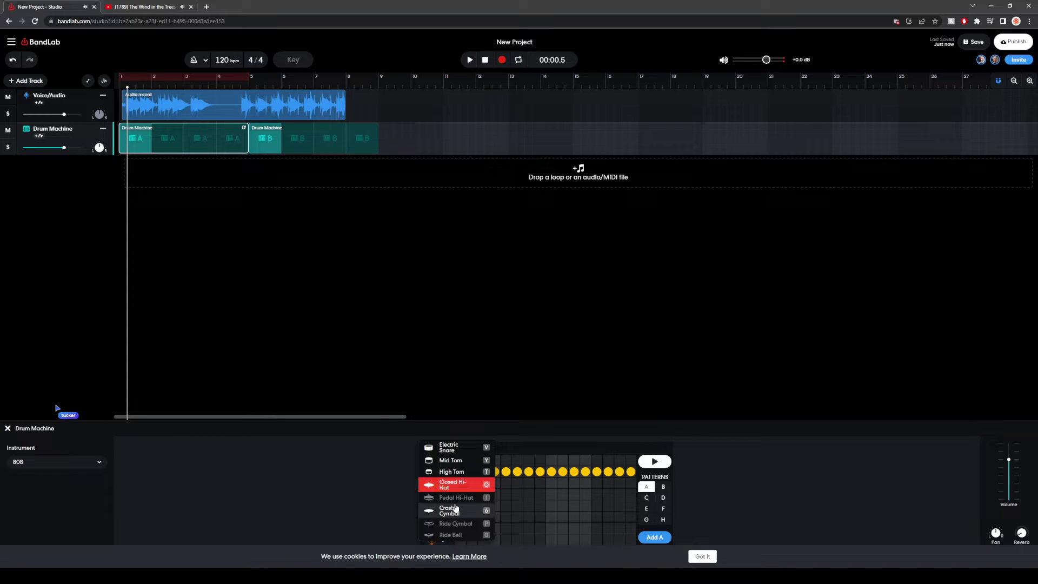
left_click(448, 485)
left_click(472, 482)
left_click(495, 483)
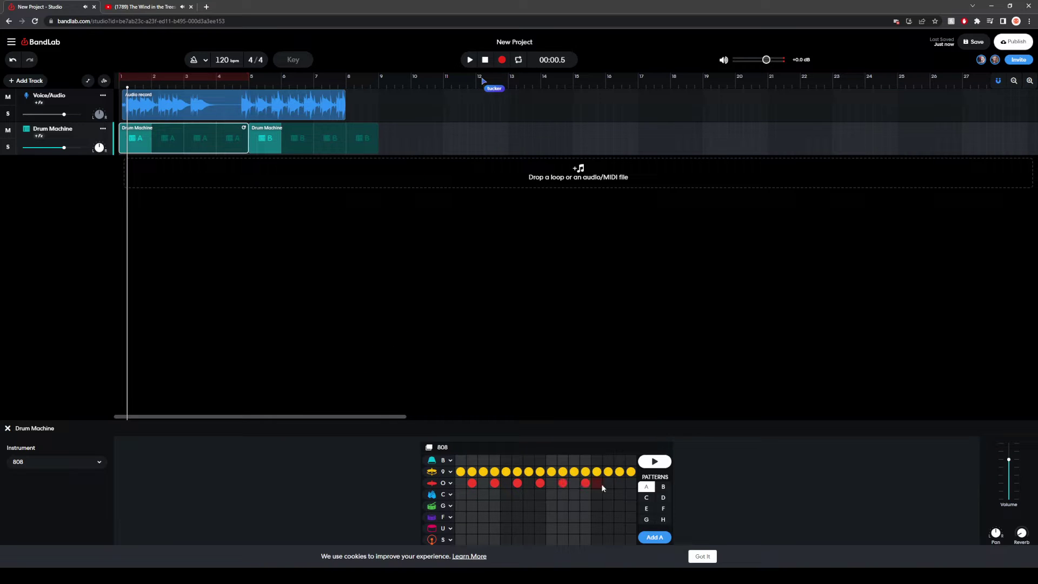
Step: Set row four to Electric Snare and row five to Clap
left_click(443, 494)
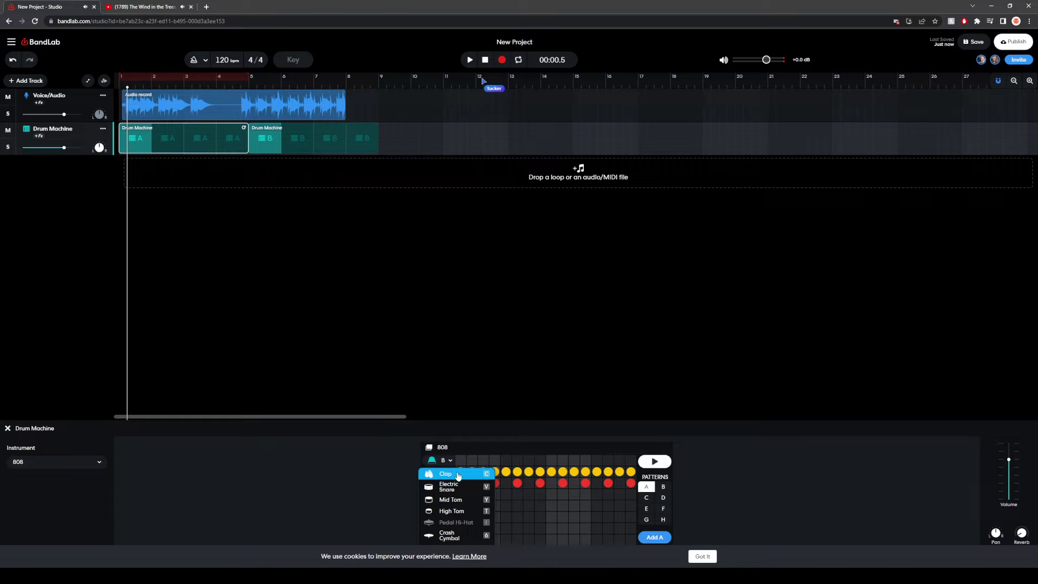
left_click(448, 486)
left_click(437, 505)
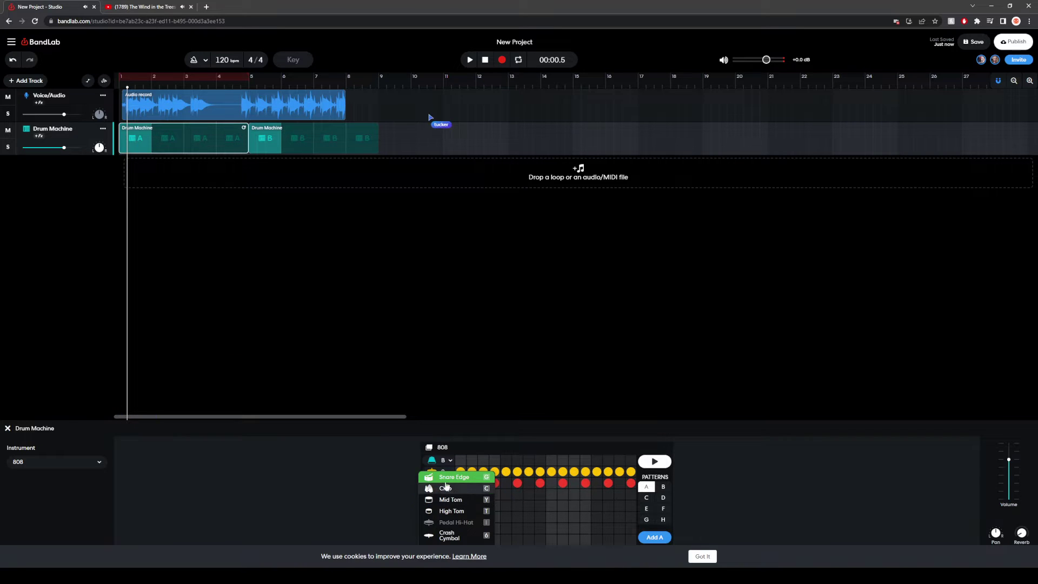
left_click(447, 484)
Step: Add clap hits on steps 1, 5, 7, 9, 11 and snare hits on steps 2, 6, 8, 10, 12
left_click(461, 505)
left_click(472, 495)
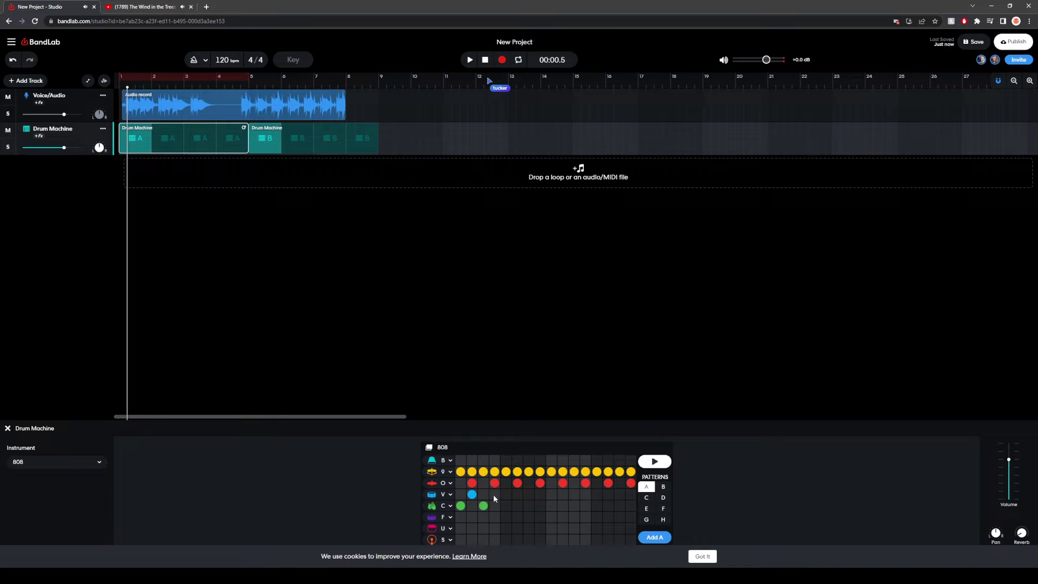
left_click(506, 506)
left_click(517, 494)
left_click(529, 505)
left_click(540, 494)
left_click(551, 505)
left_click(563, 494)
left_click(575, 505)
left_click(586, 494)
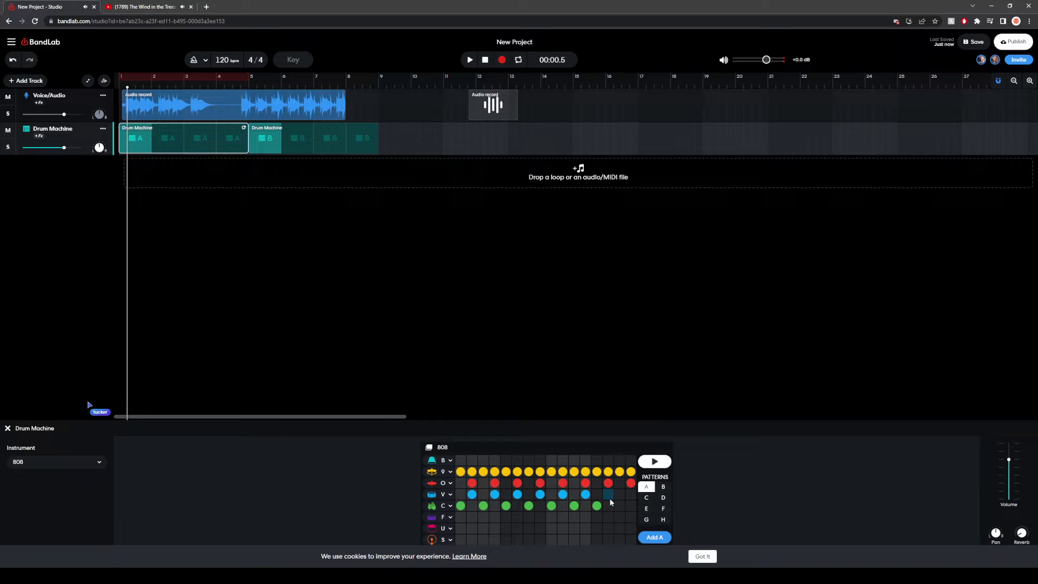
Step: Preview pattern A while reworking the snare hits in the V row
left_click(663, 468)
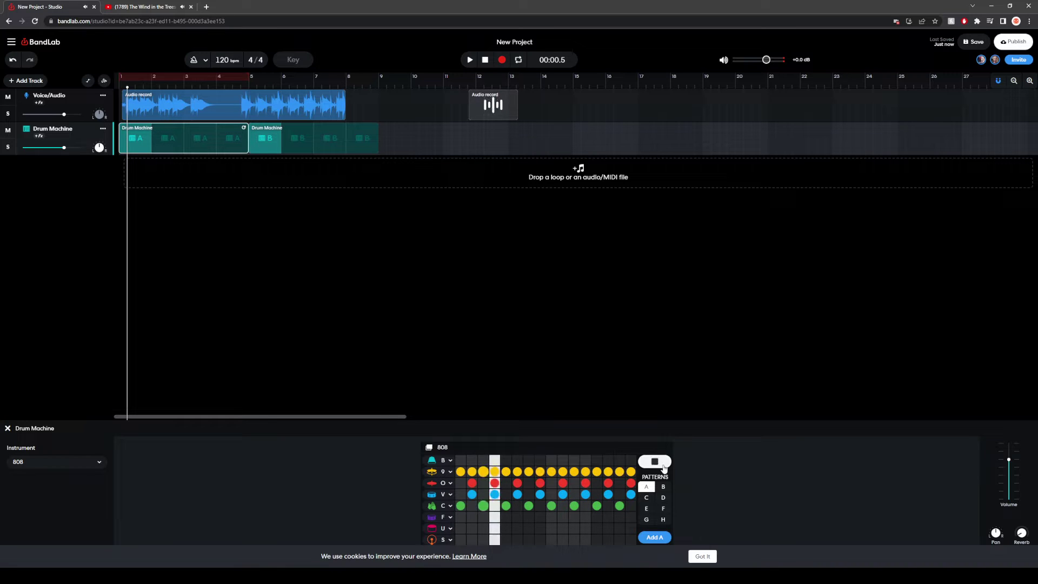
left_click(460, 494)
left_click(495, 495)
left_click(505, 494)
left_click(540, 494)
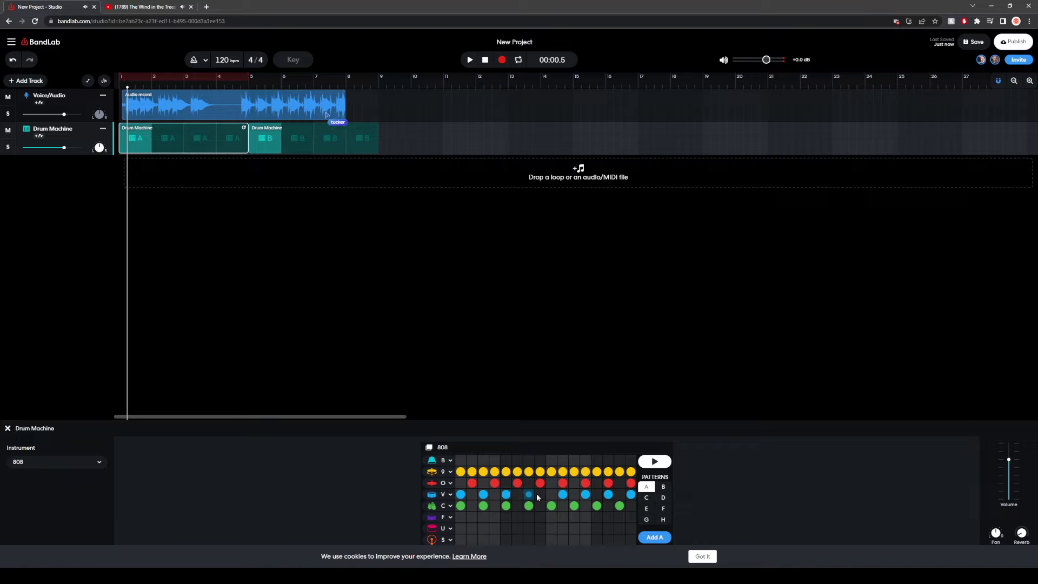
left_click(563, 494)
left_click(574, 494)
left_click(585, 494)
left_click(605, 495)
left_click(630, 494)
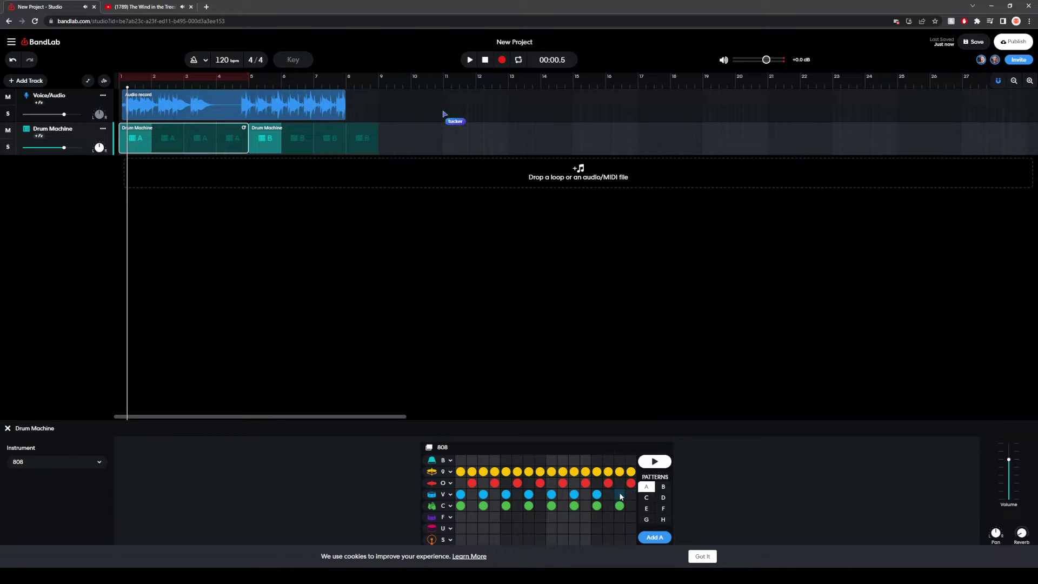
left_click(662, 465)
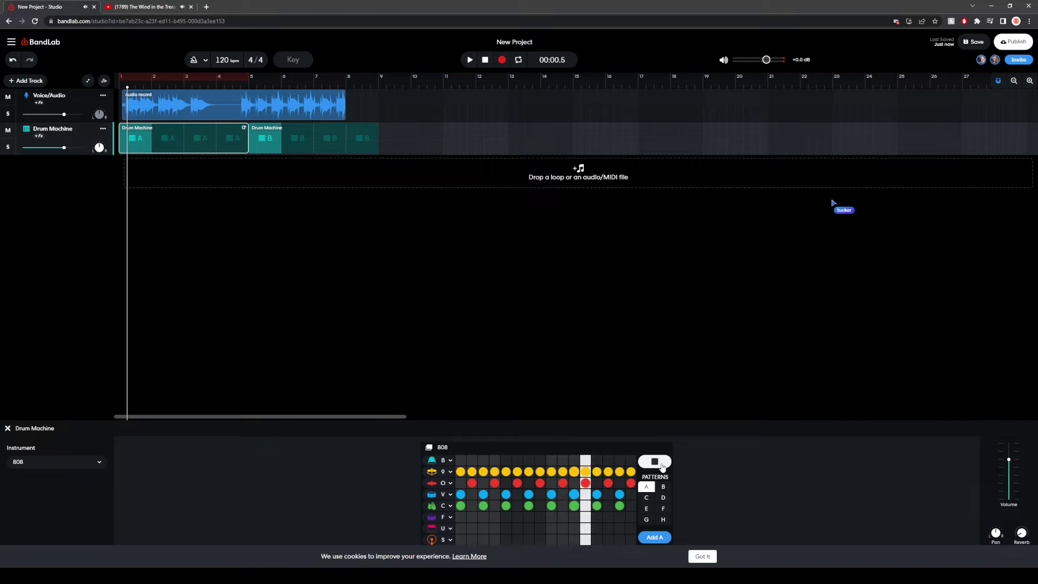
left_click(665, 464)
Step: Remove the clap and snare hits on steps 1, 5 and 13, then preview
left_click(461, 506)
left_click(507, 506)
left_click(506, 494)
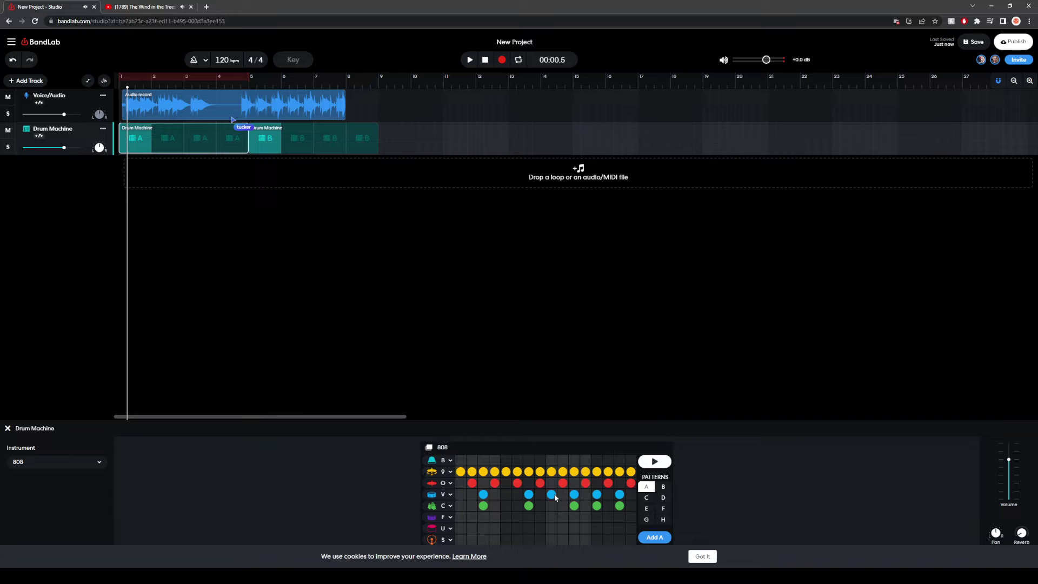
left_click(597, 505)
left_click(596, 494)
left_click(654, 462)
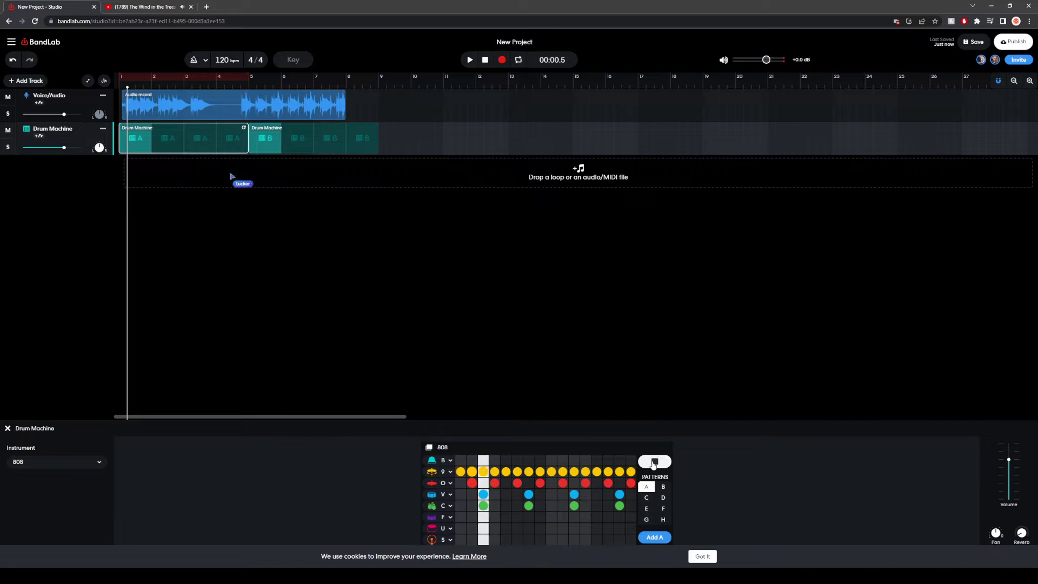
left_click(654, 462)
Step: Remove the clap and snare hits on steps 7 and 15, leaving steps 3 and 11, then preview
left_click(528, 506)
left_click(529, 494)
left_click(619, 505)
left_click(620, 495)
left_click(662, 465)
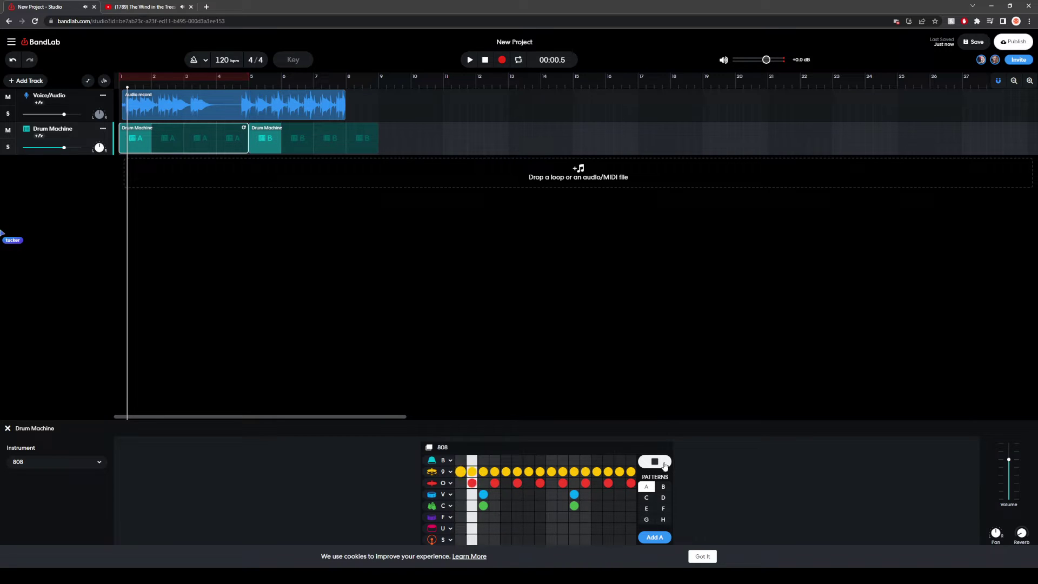
left_click(660, 463)
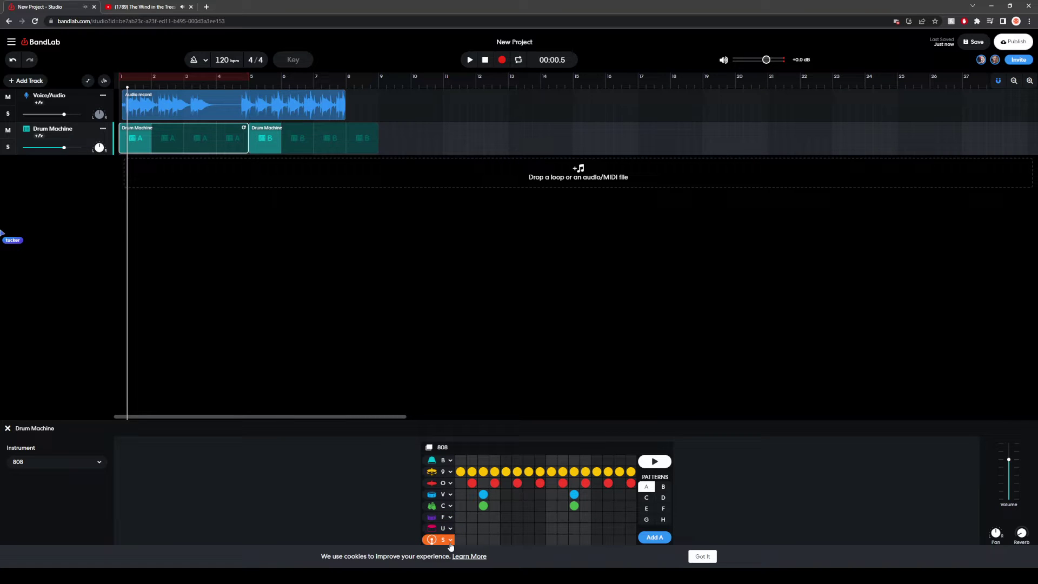
Step: Add S-row steps 11, 7 and 15, then remove 15 and 7 while previewing
left_click(574, 540)
left_click(529, 539)
left_click(619, 539)
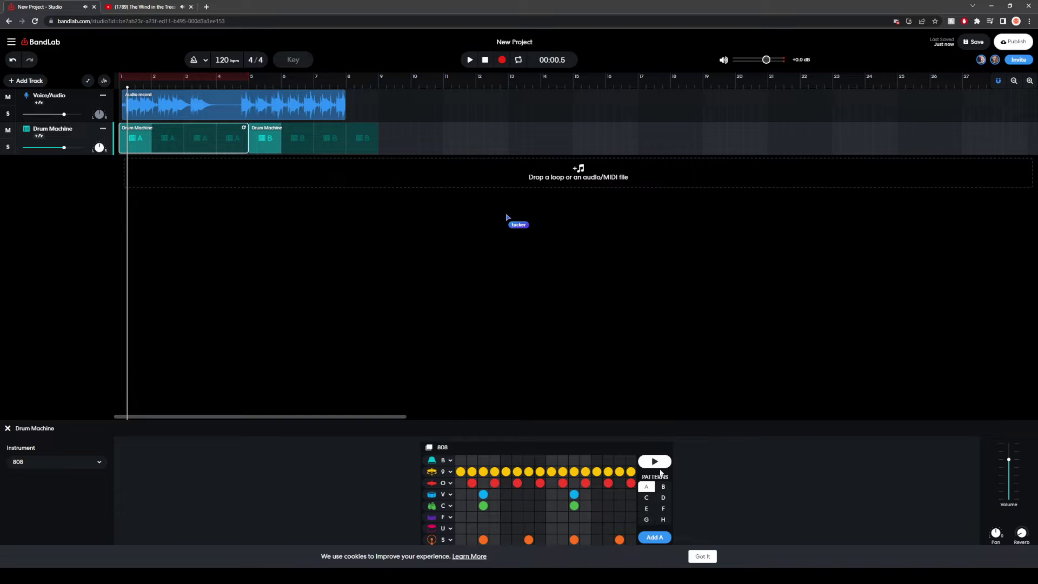
left_click(666, 461)
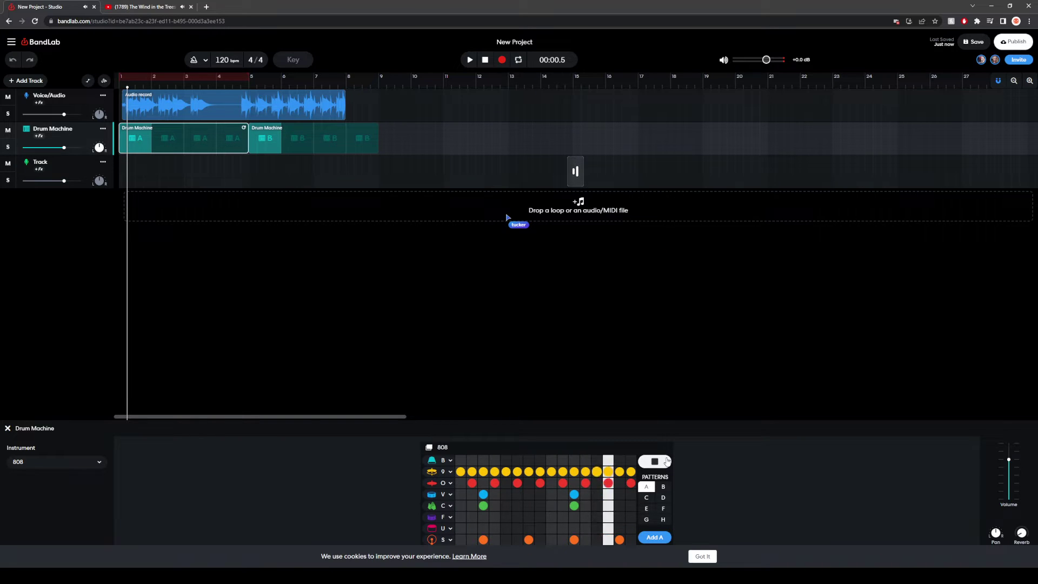
left_click(667, 461)
left_click(619, 539)
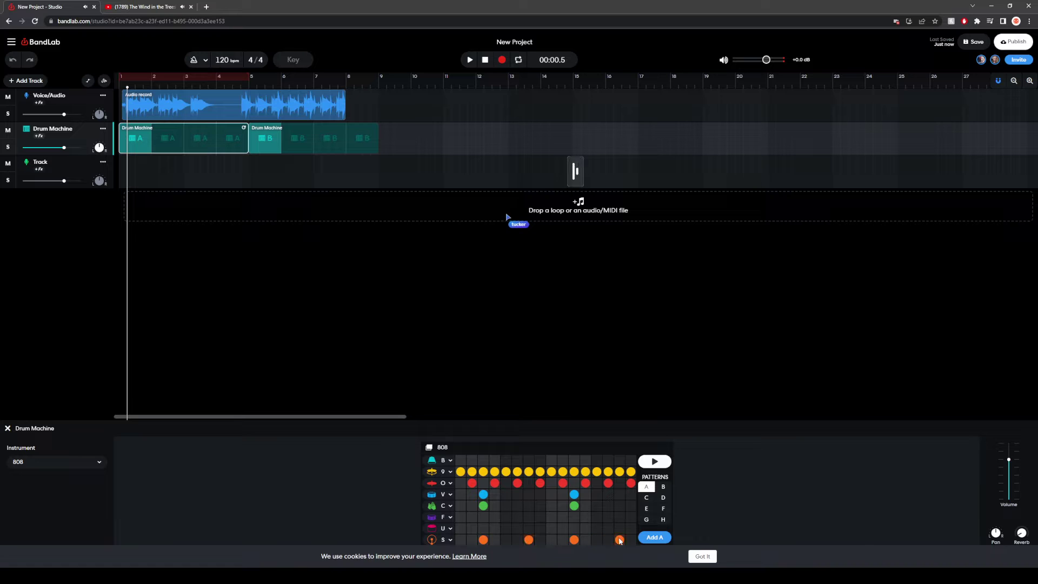
left_click(655, 461)
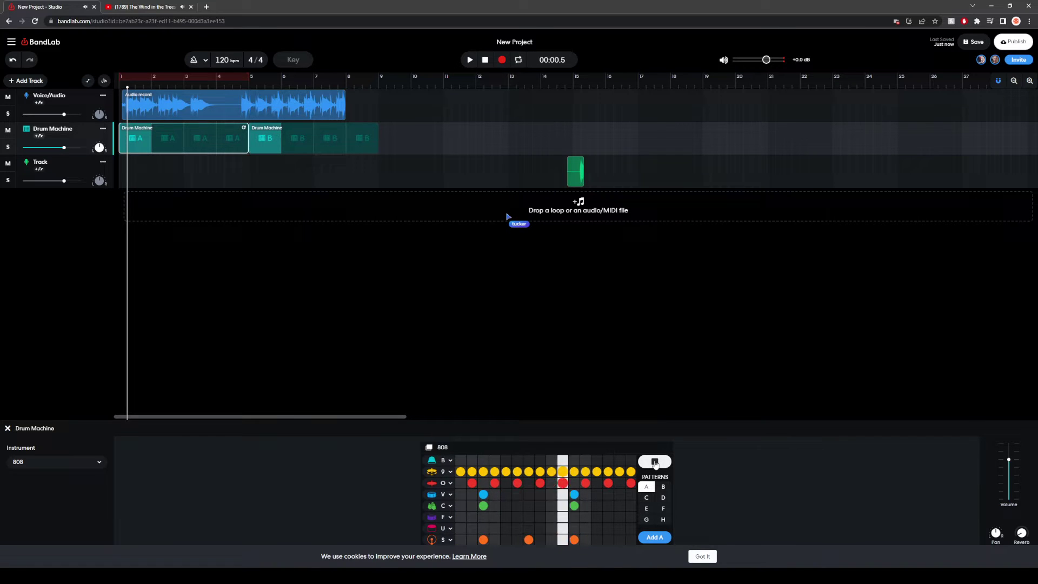
left_click(528, 539)
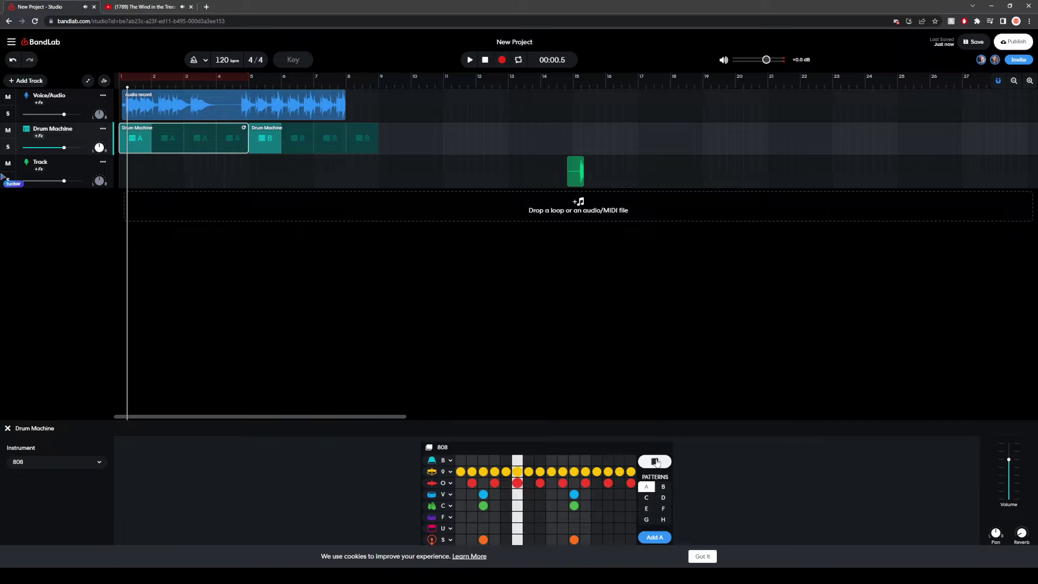
left_click(655, 461)
Step: Preview the final pattern and delete the pattern A clip from the timeline
left_click(655, 461)
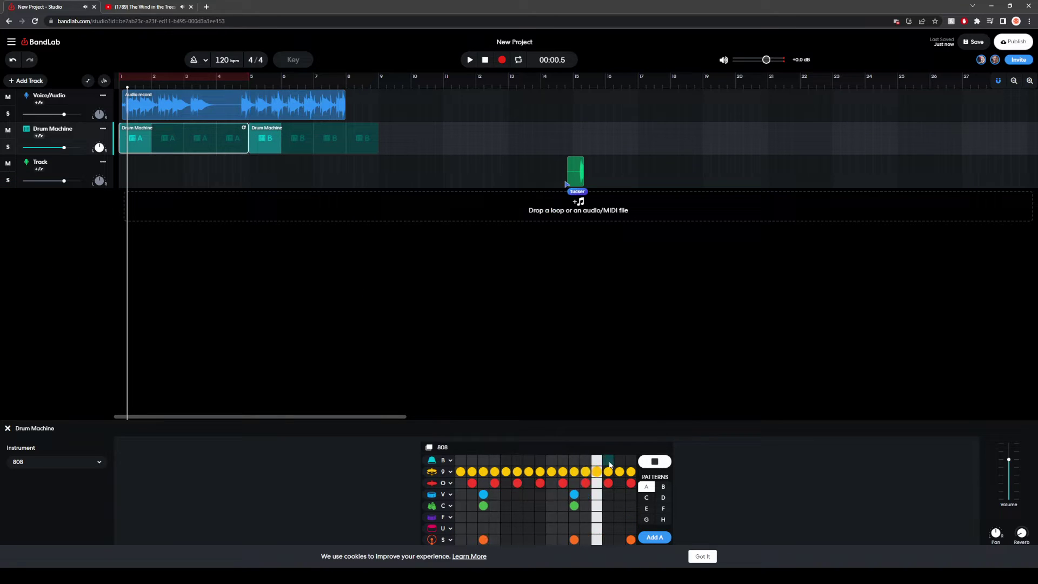
left_click(654, 463)
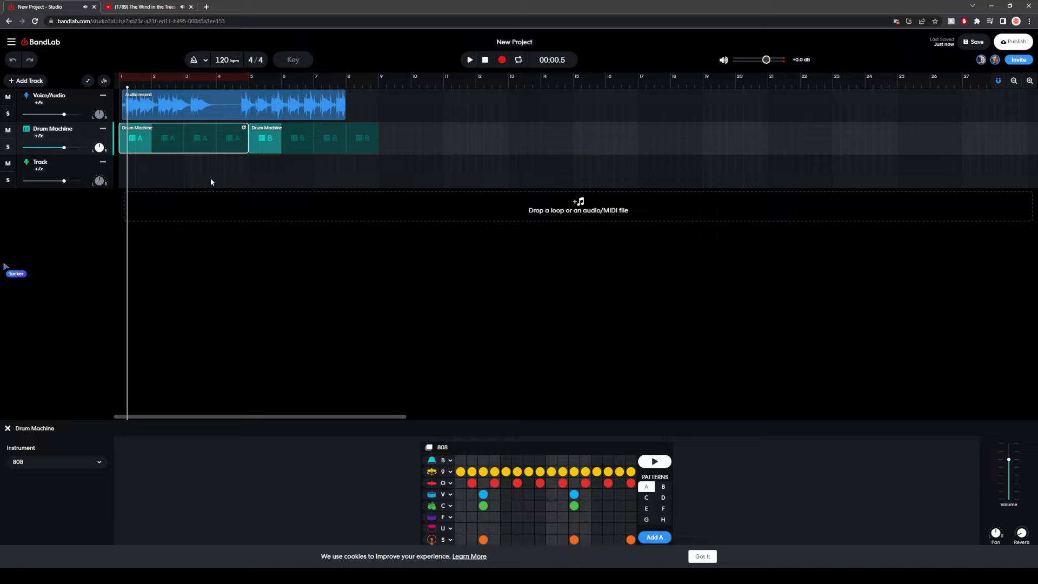
key("Delete")
left_click(279, 139)
Step: Lay four pattern A clips back-to-back across the first four bars of the Drum Machine track
left_click_drag(127, 142, 122, 140)
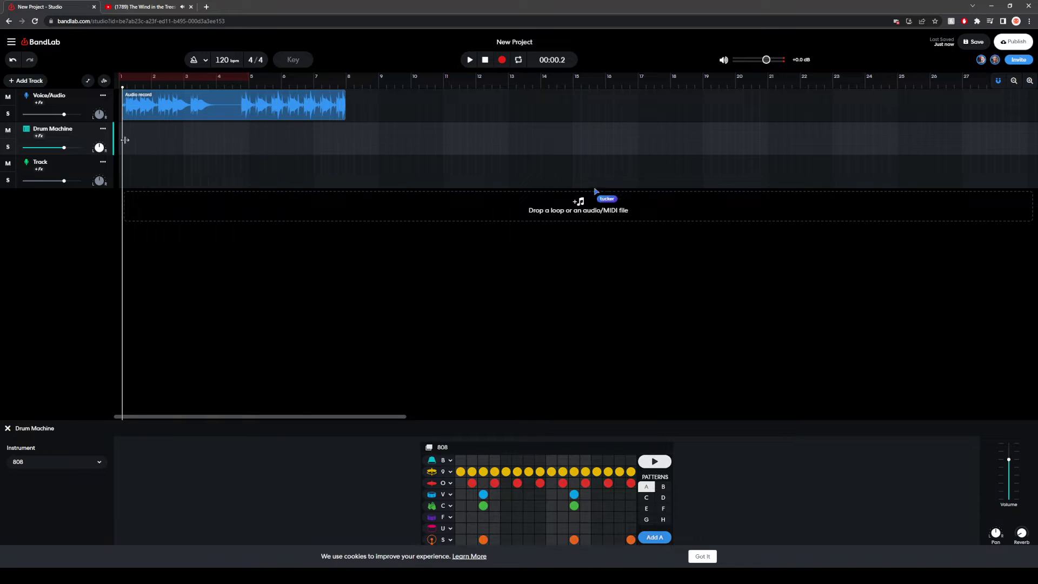
left_click(655, 537)
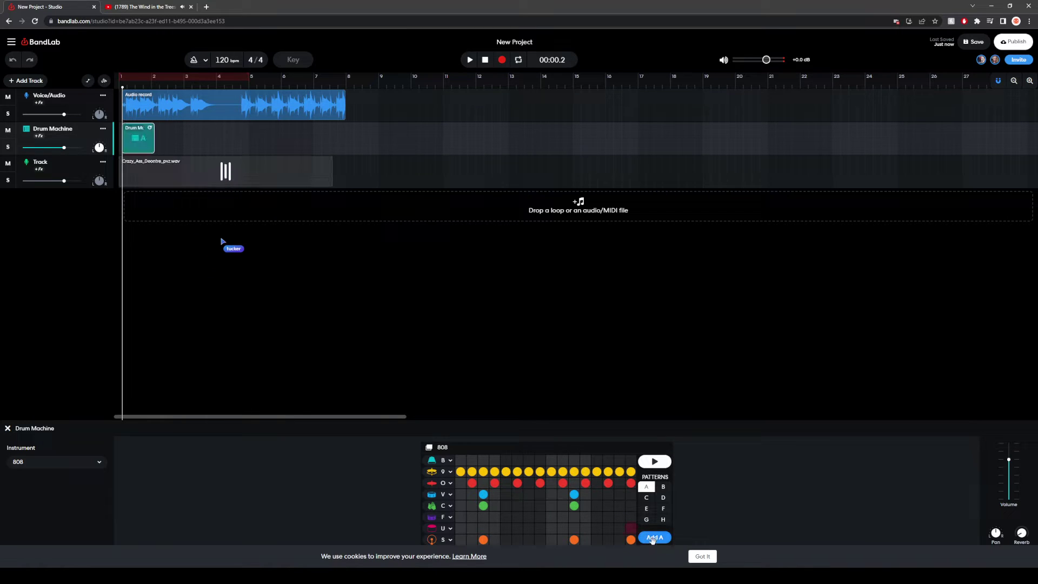
left_click(154, 135)
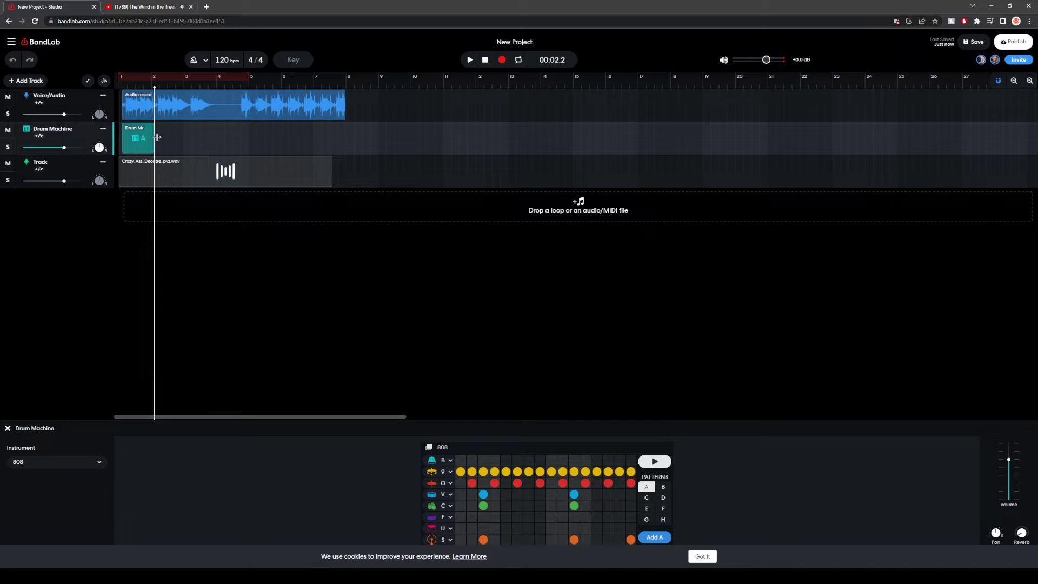
left_click(655, 537)
left_click(187, 138)
left_click_drag(275, 168, 665, 171)
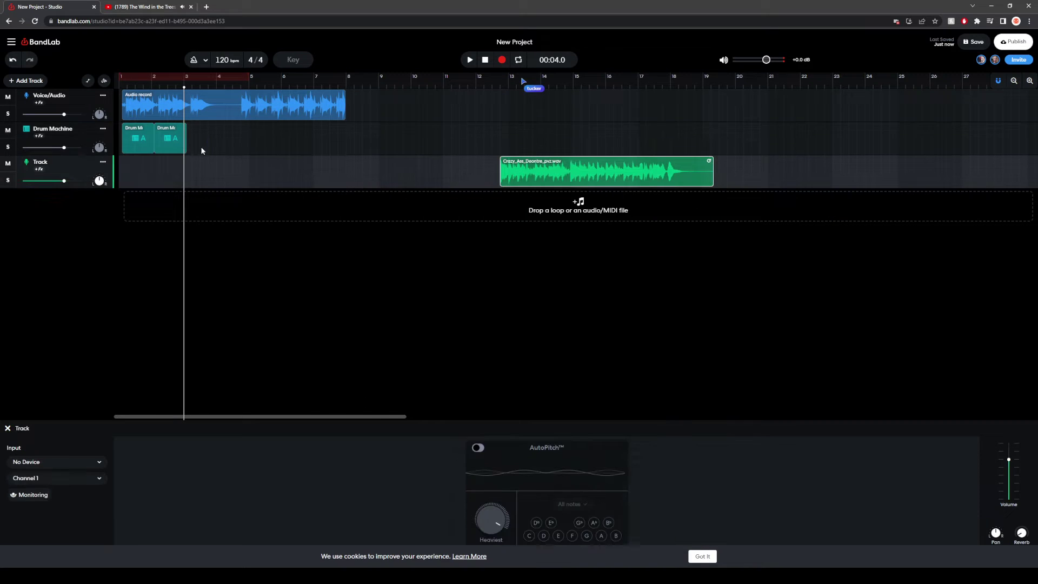
left_click(162, 131)
left_click_drag(187, 139, 217, 147)
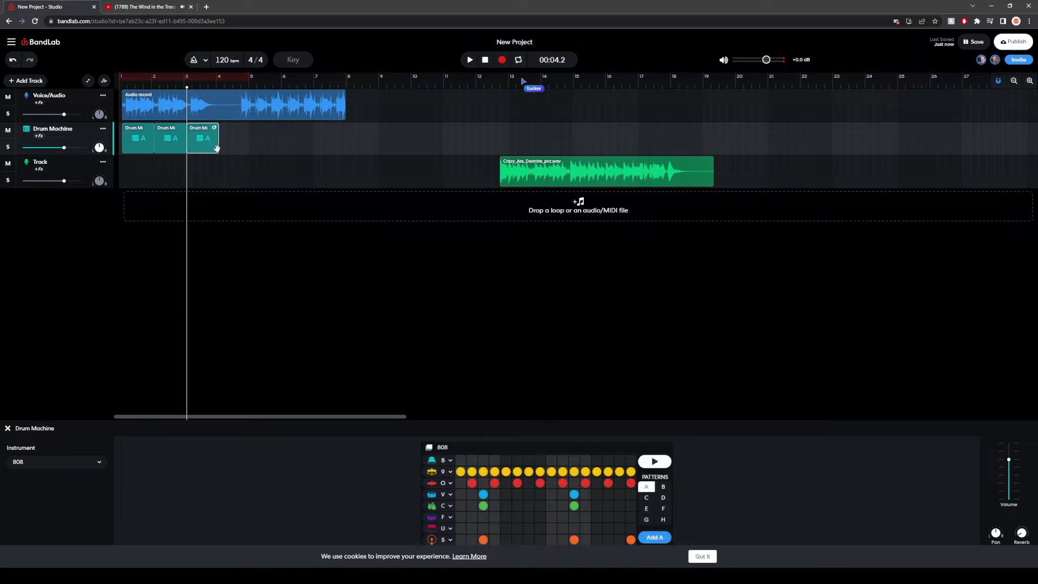
left_click(653, 538)
Step: Play the arrangement from the start, then delete the first drum clip
left_click(122, 131)
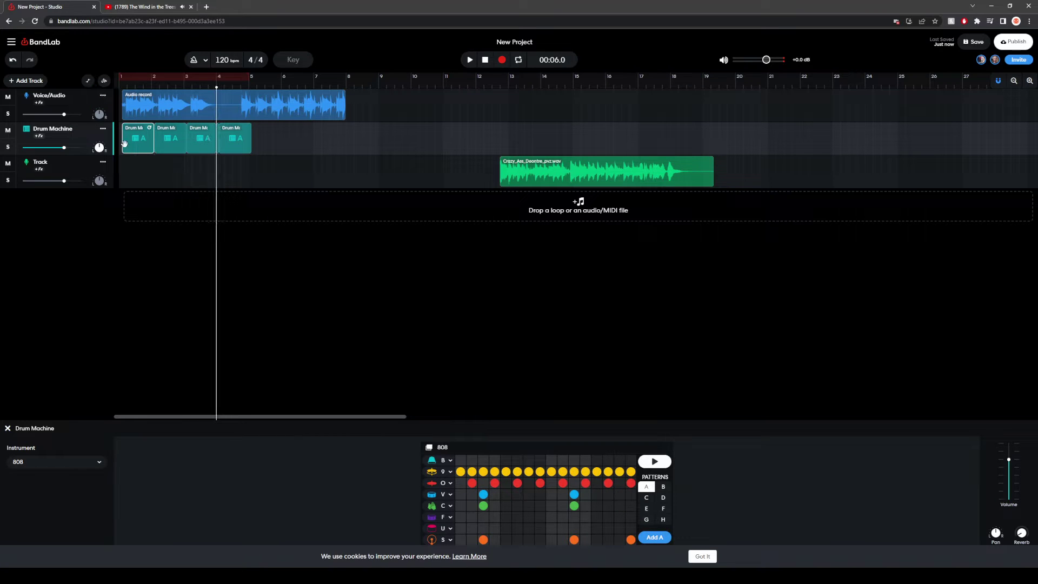
key("Return")
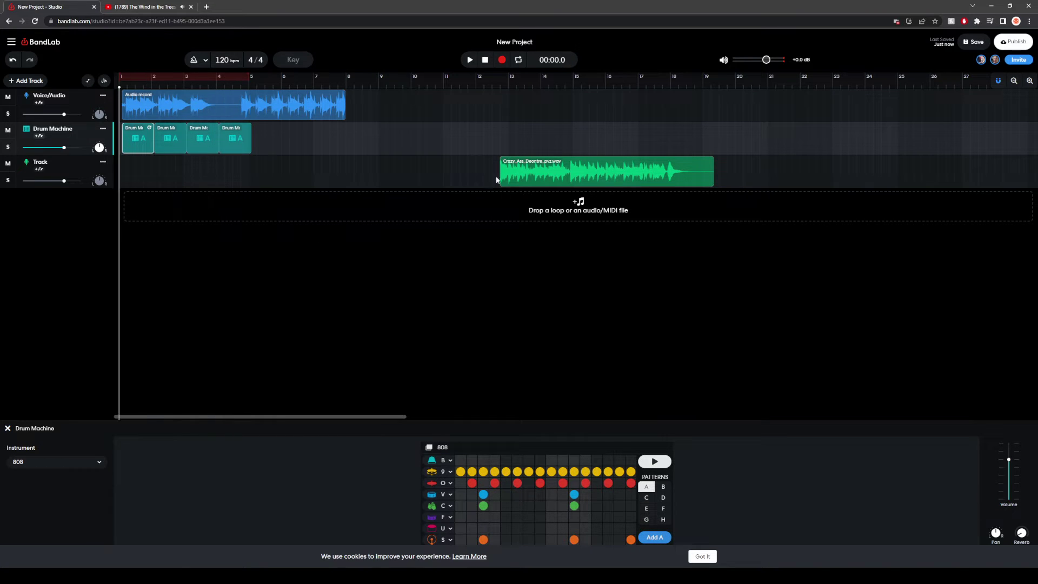
left_click(470, 60)
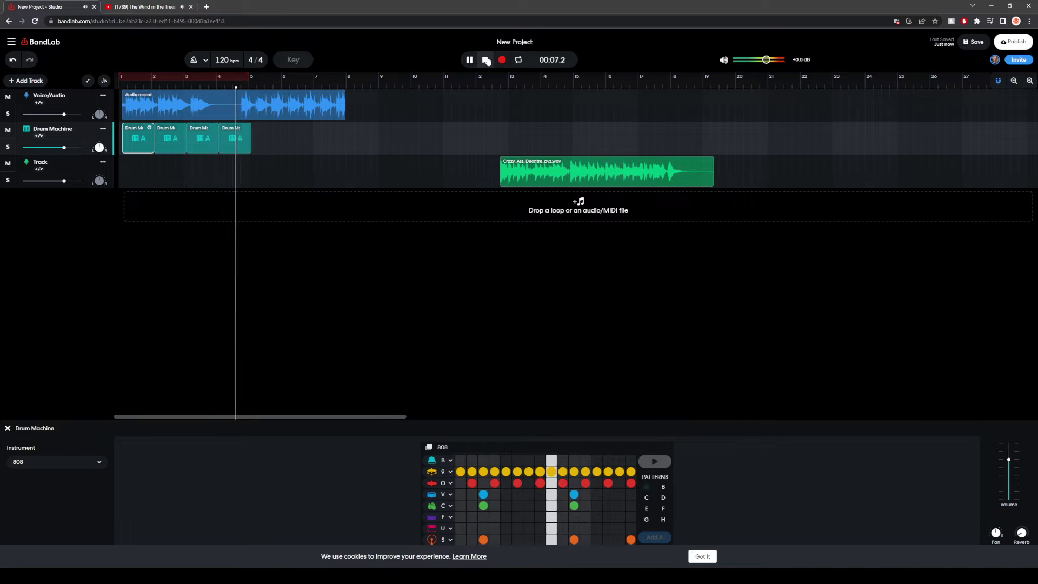
left_click(485, 60)
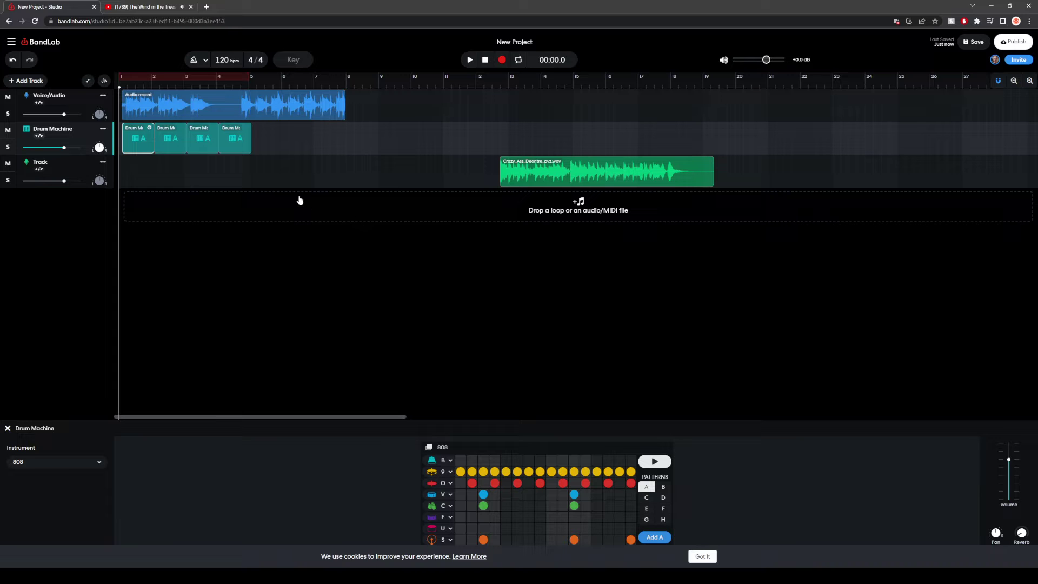
key("Delete")
Step: Delete the remaining drum pattern clips and preview the 808 pattern
left_click(173, 142)
key("Delete")
left_click(203, 141)
key("Delete")
left_click(220, 143)
key("Delete")
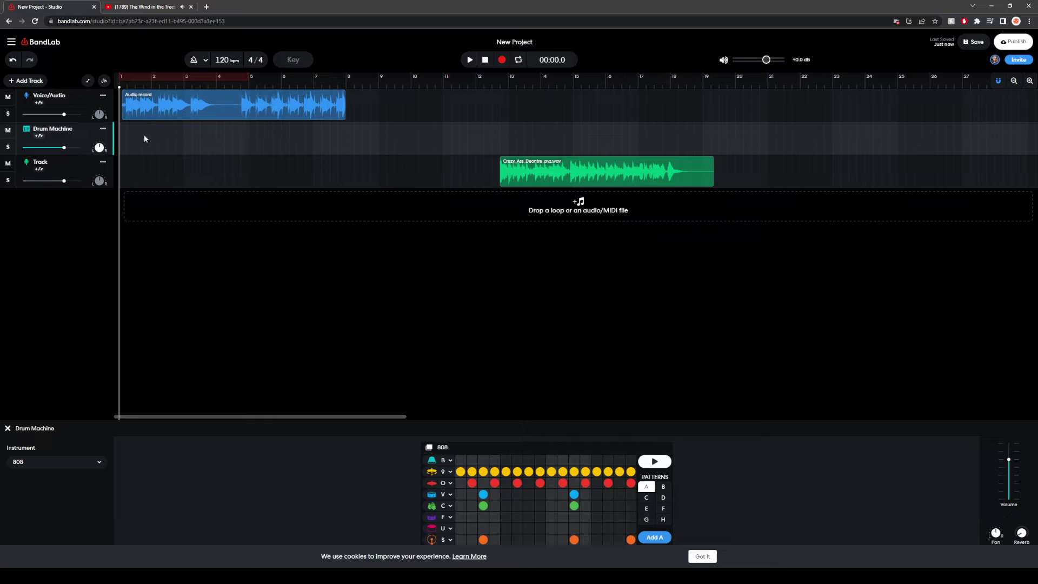
left_click(645, 460)
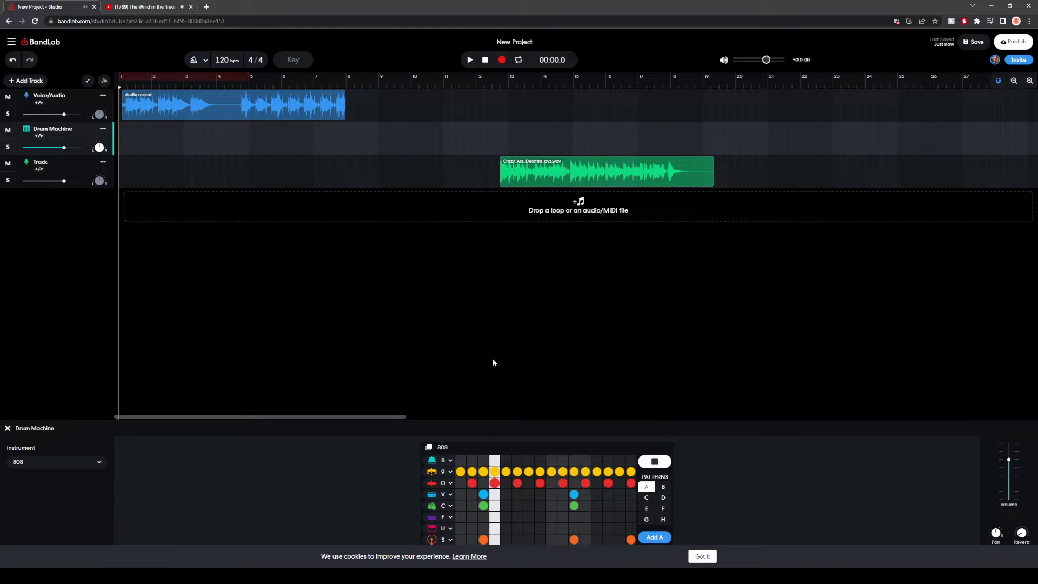
left_click(655, 462)
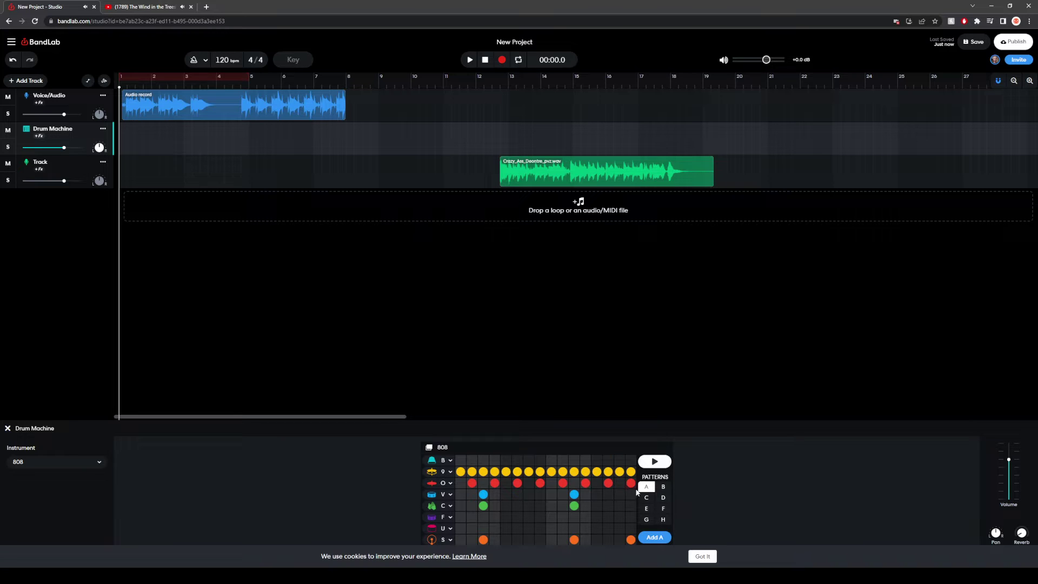
Step: Add a pattern A clip at track start, try extending it, undo, play back, then delete it
left_click(655, 537)
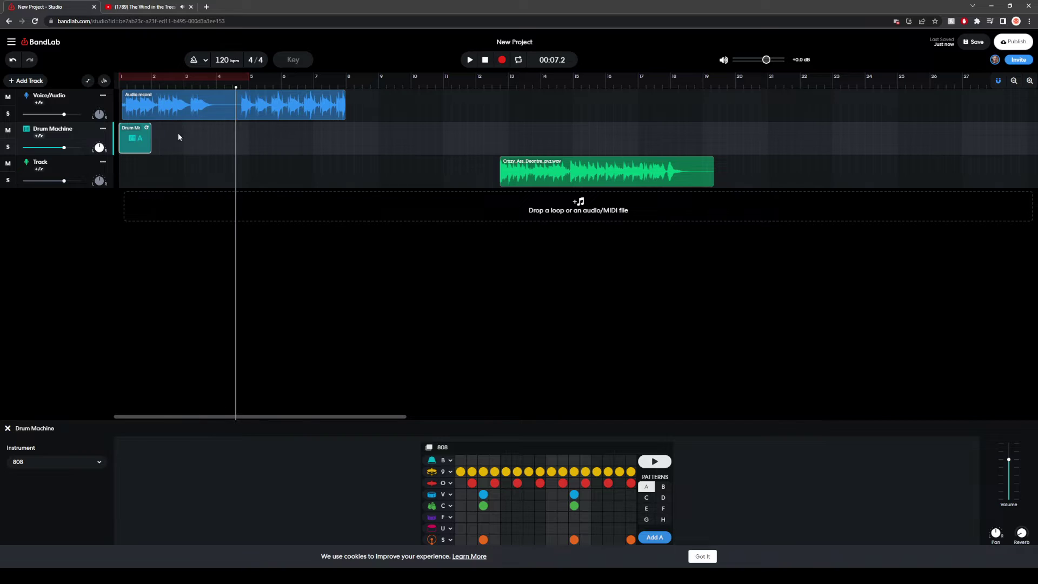
left_click(151, 138)
left_click_drag(147, 126, 348, 135)
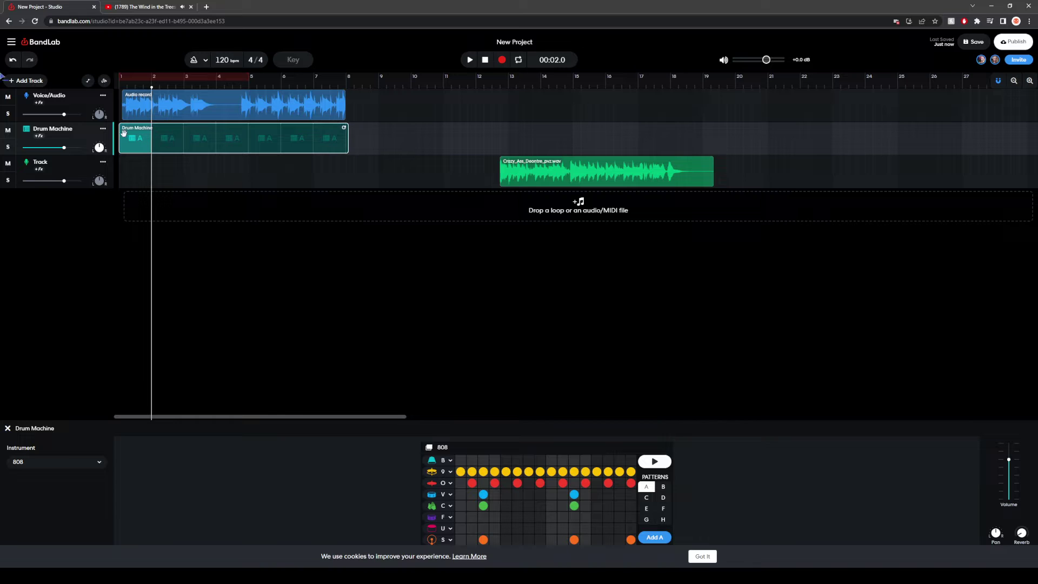
key("ctrl+z")
key("space")
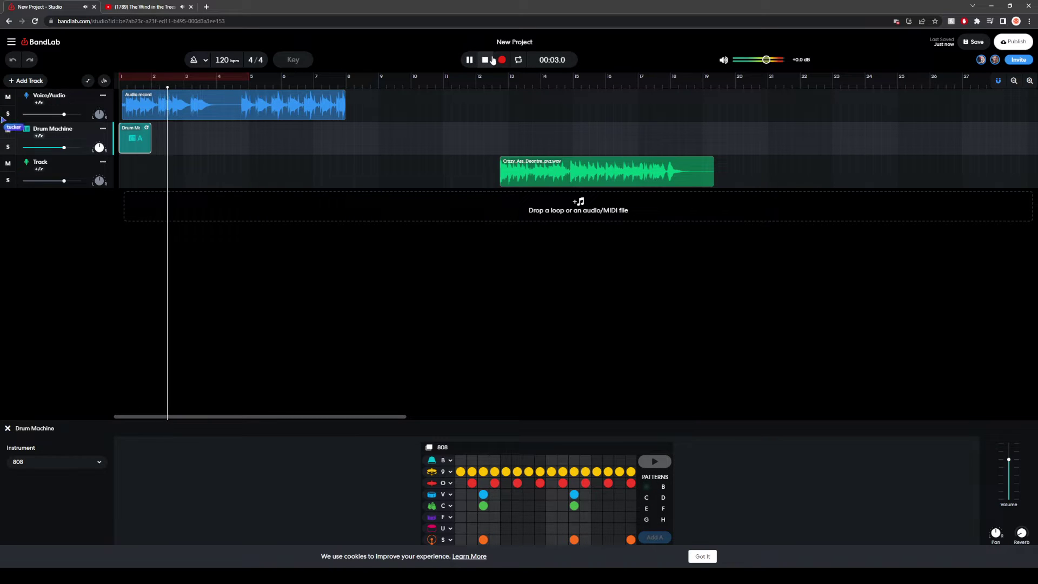
left_click(135, 138)
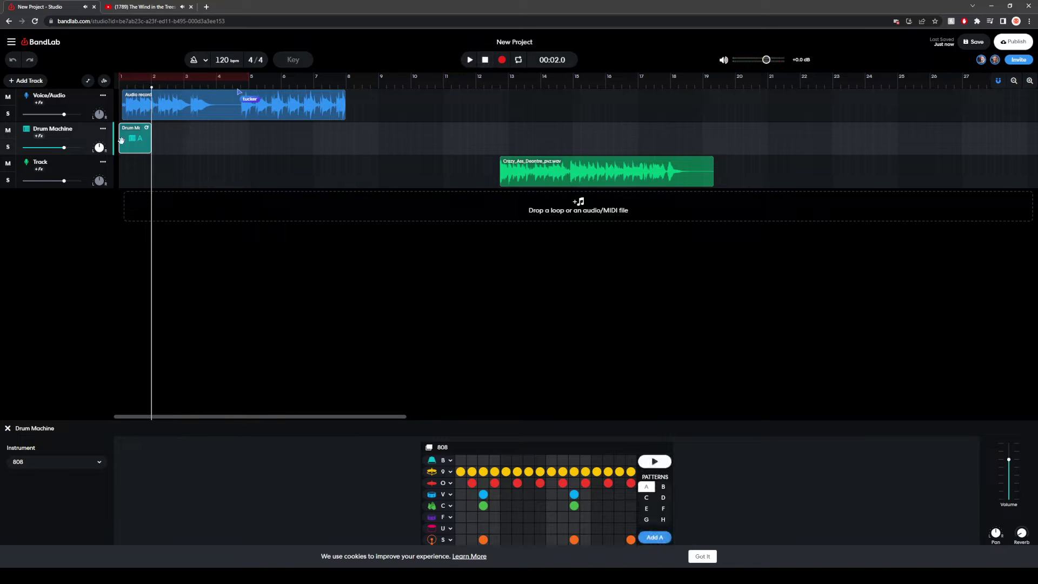
left_click(469, 59)
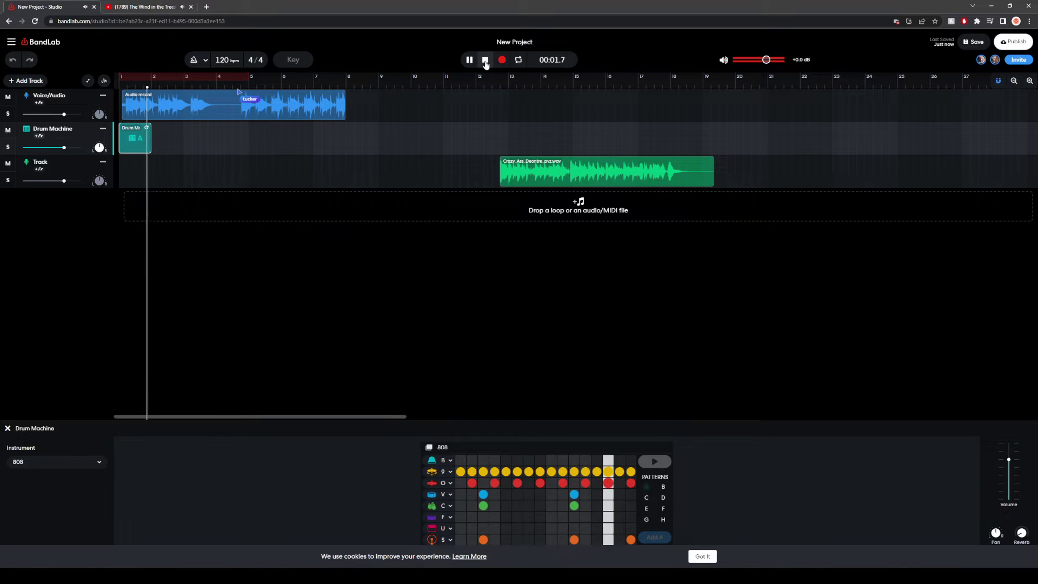
left_click(485, 62)
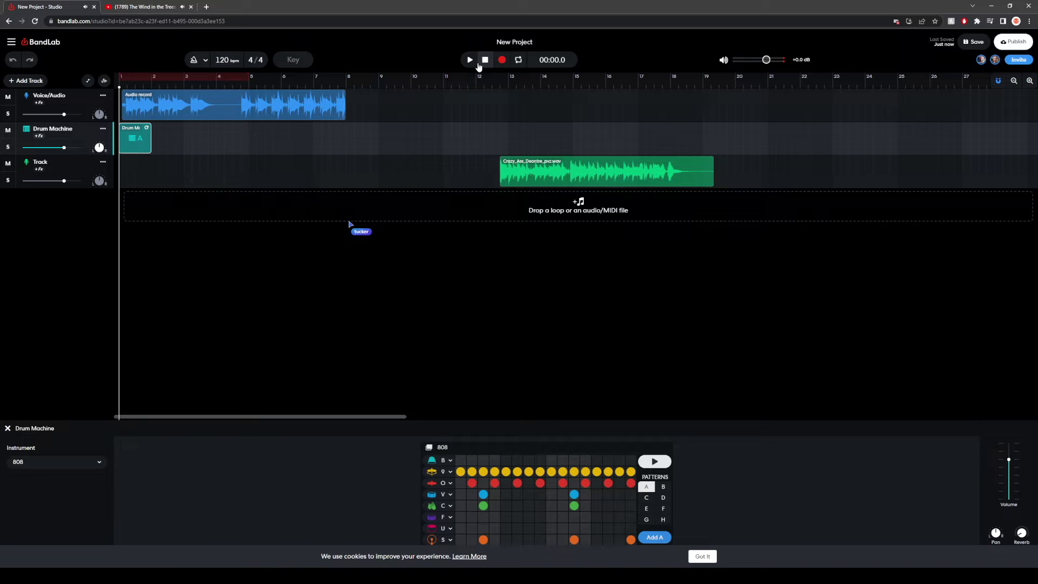
left_click(142, 138)
key("Delete")
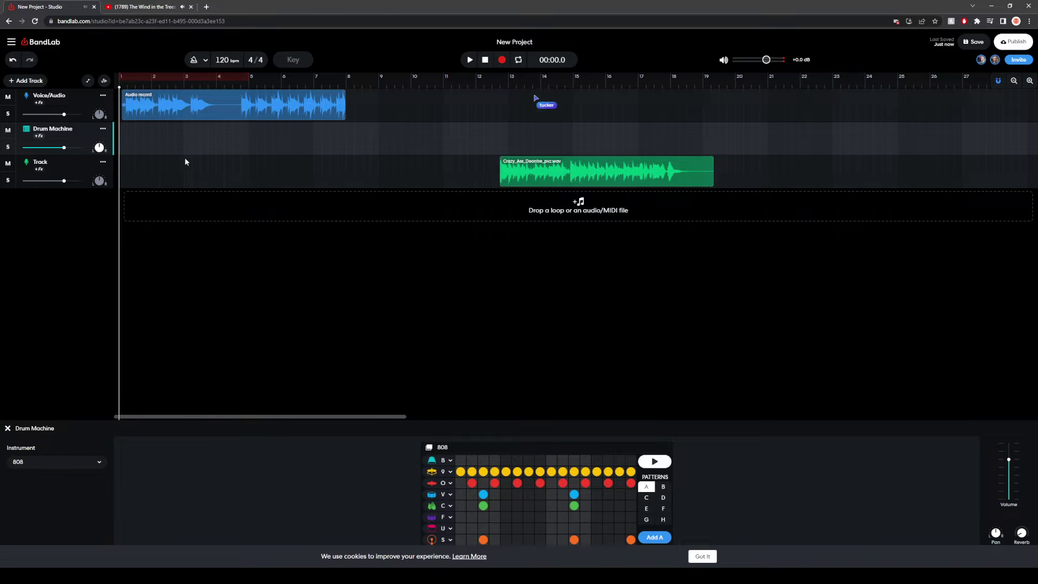
Step: Move the Voice/Audio recording clip out to bar 21
left_click(136, 109)
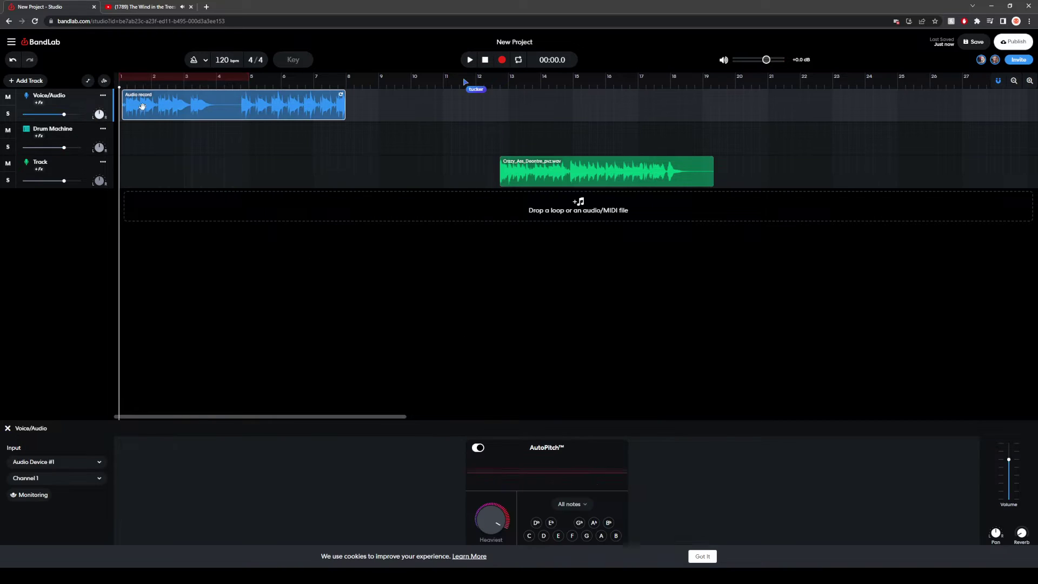
left_click(233, 147)
left_click(167, 154)
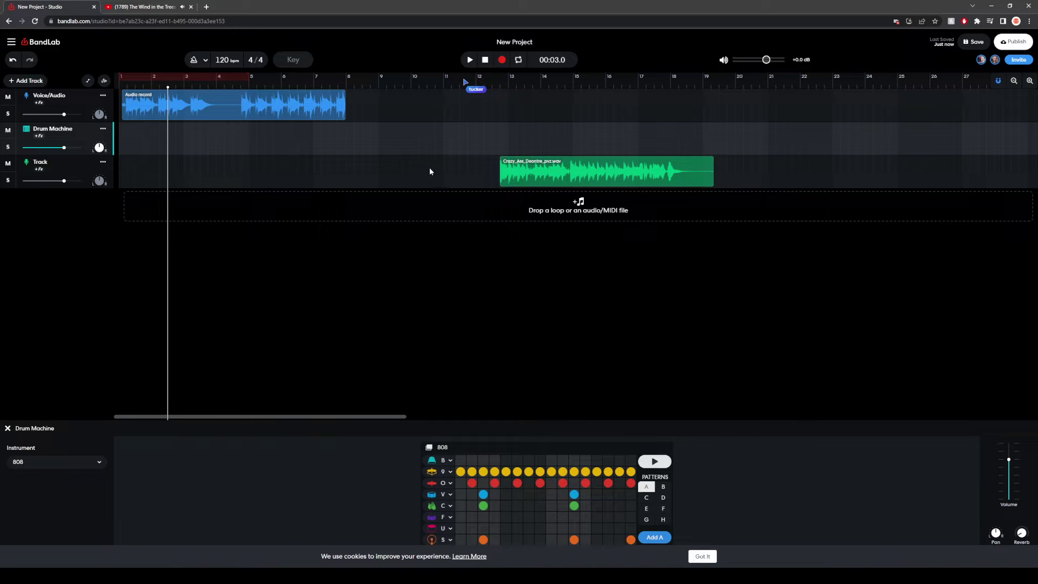
left_click_drag(146, 108, 800, 115)
Step: Add a pattern A drum clip at bar 1 and play the project back twice
left_click(125, 138)
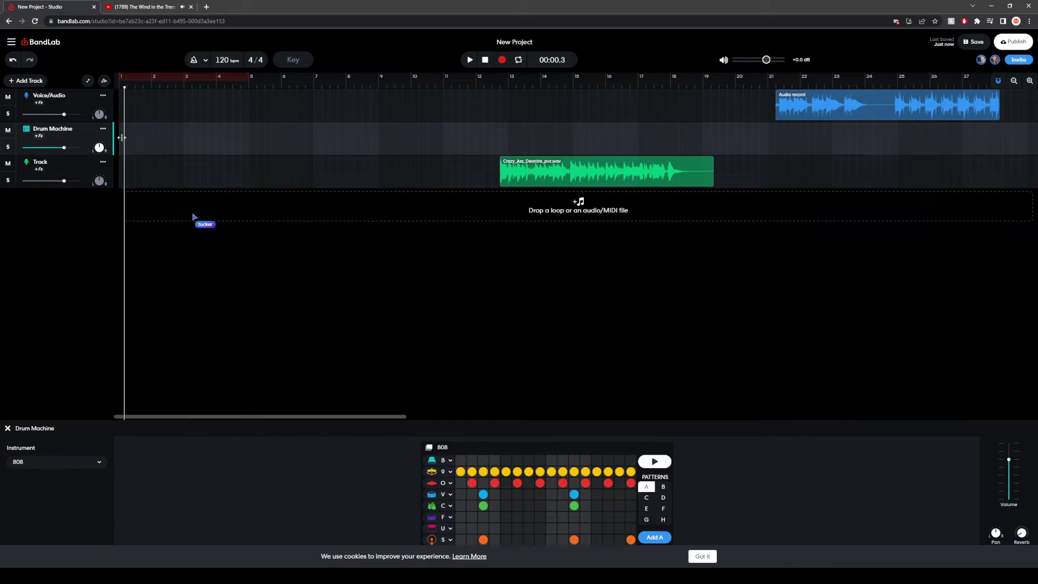
left_click(654, 537)
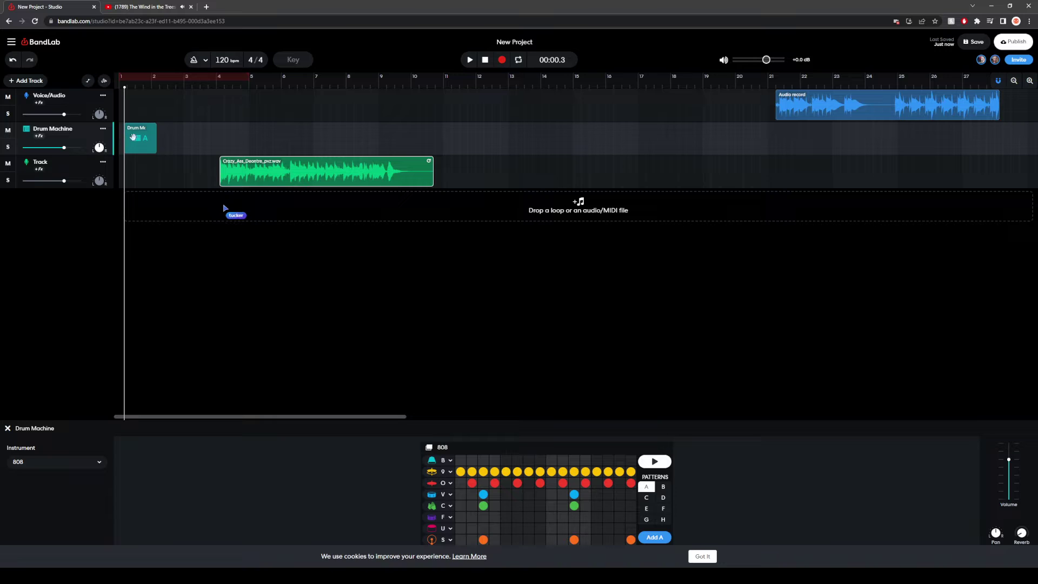
left_click(655, 462)
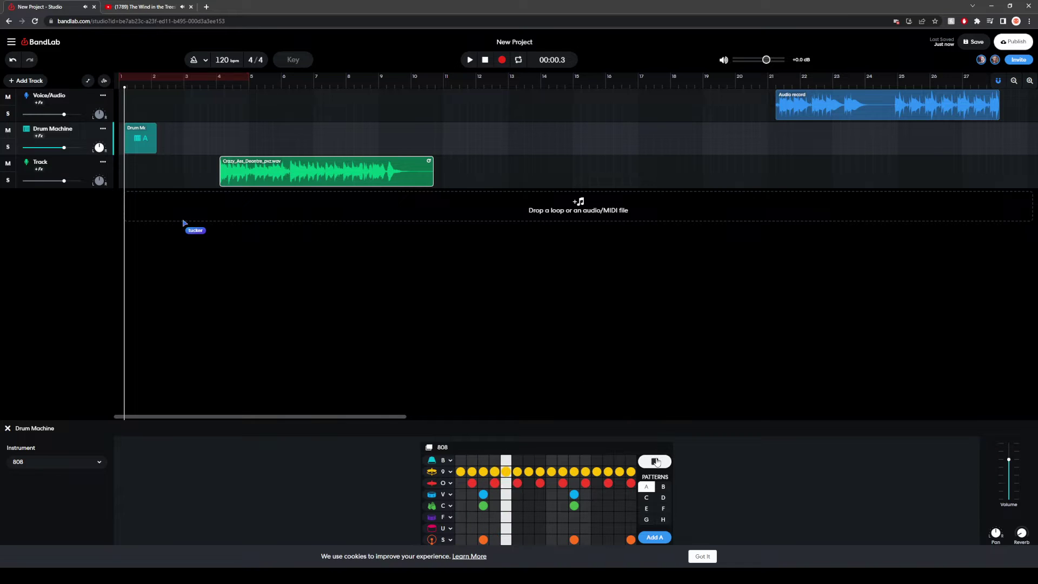
left_click(655, 461)
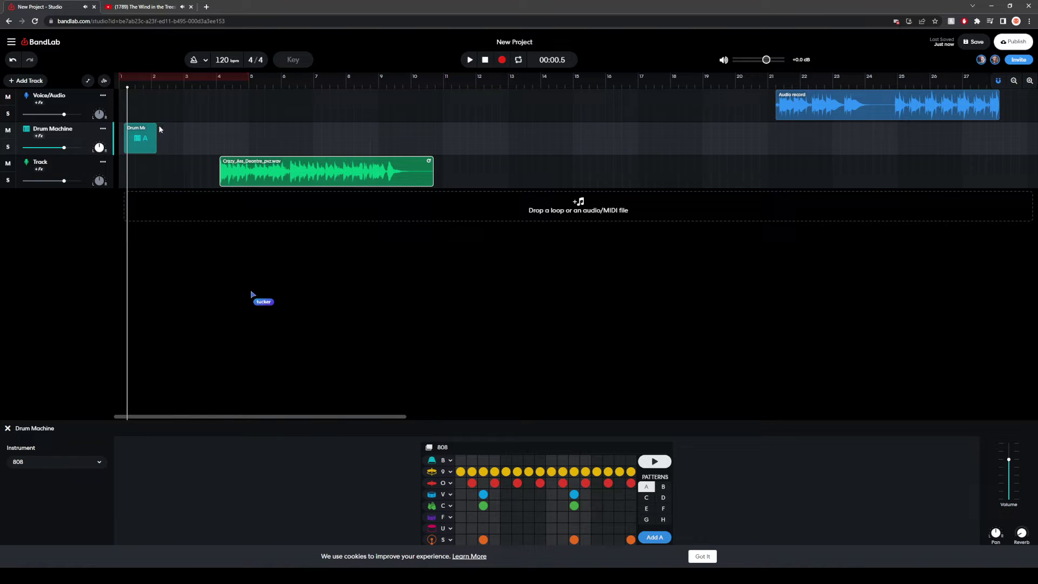
left_click(469, 59)
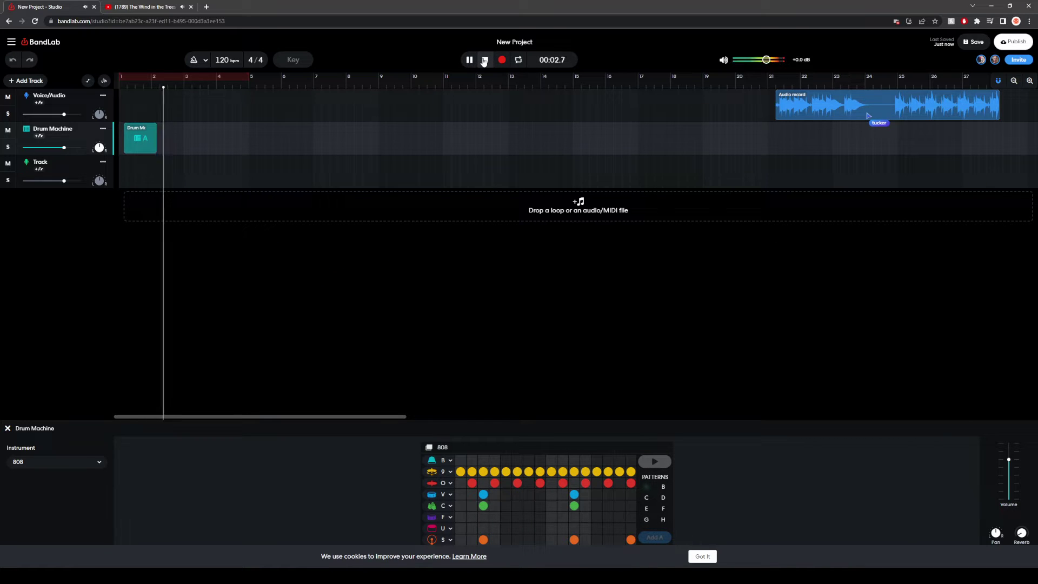
left_click(485, 60)
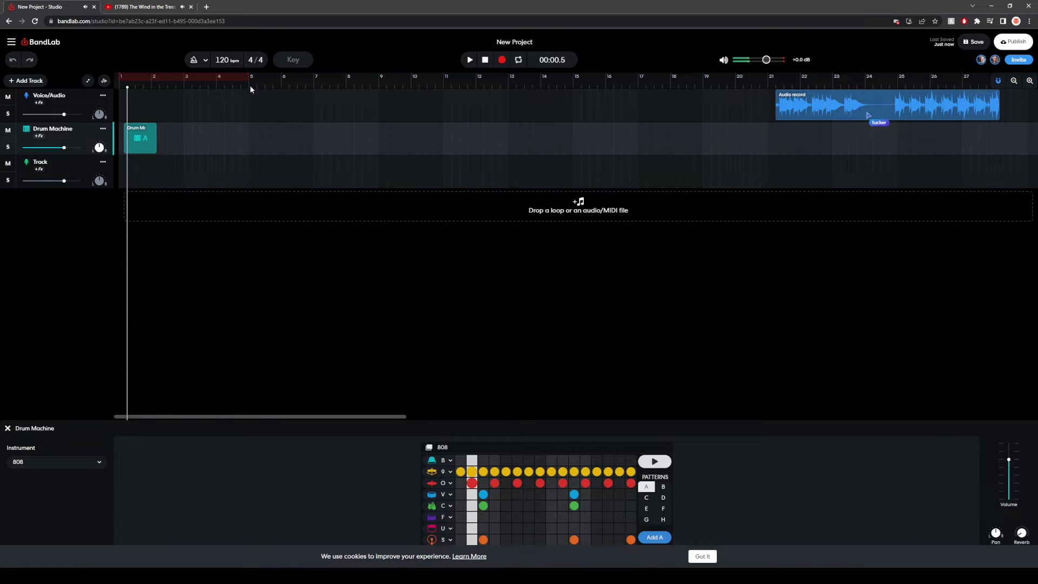
left_click(470, 61)
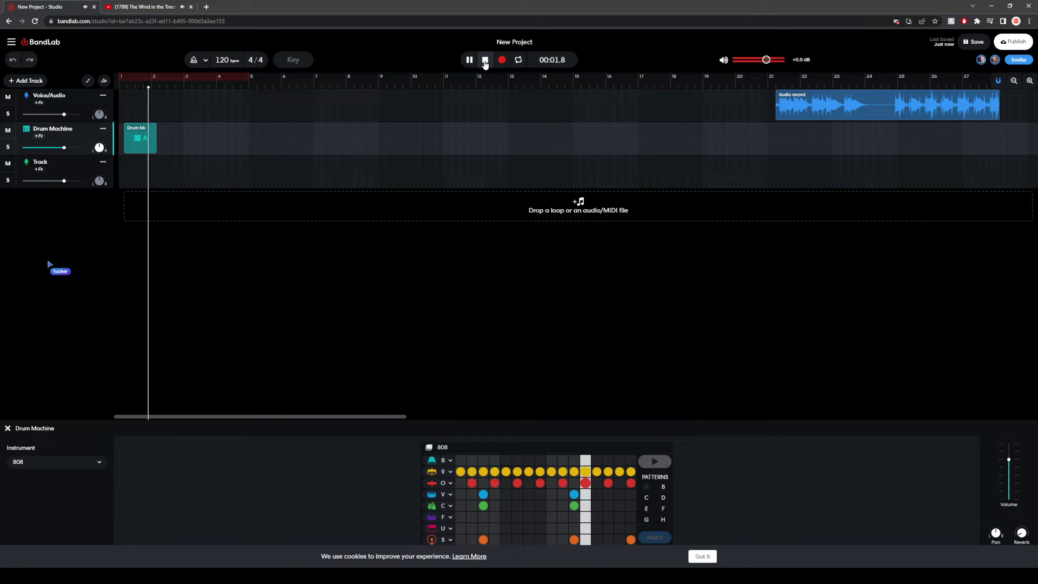
left_click(485, 60)
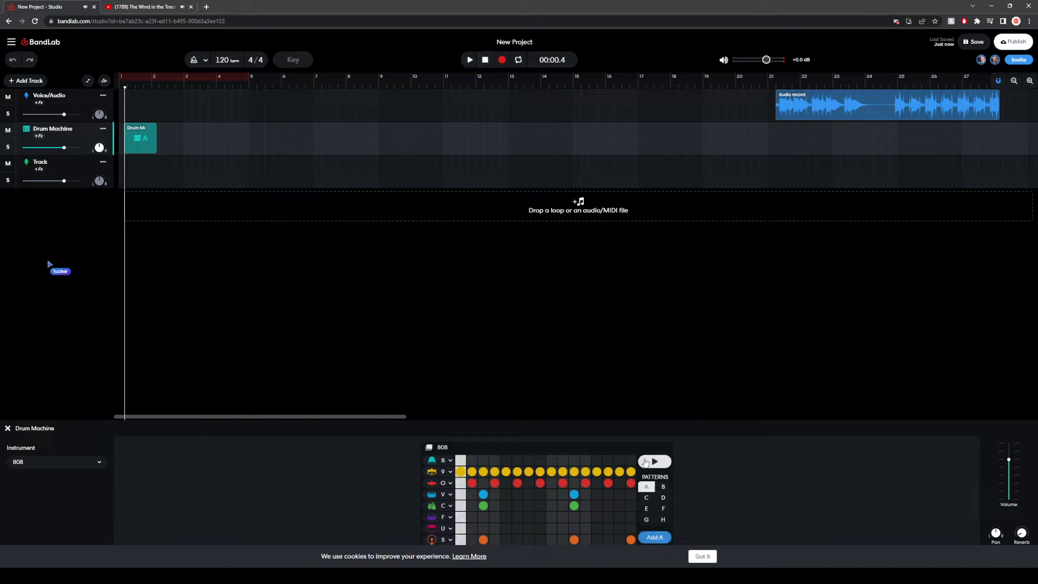
Step: Add three hits to the top B row of the 808 grid and preview the pattern
left_click(654, 461)
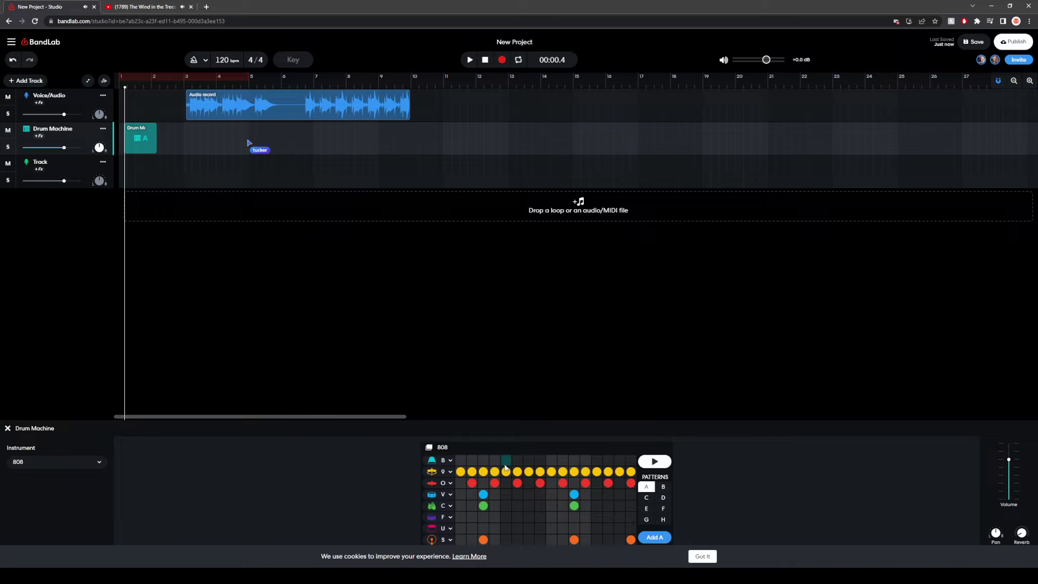
left_click(540, 461)
left_click(596, 460)
left_click(630, 460)
left_click(654, 461)
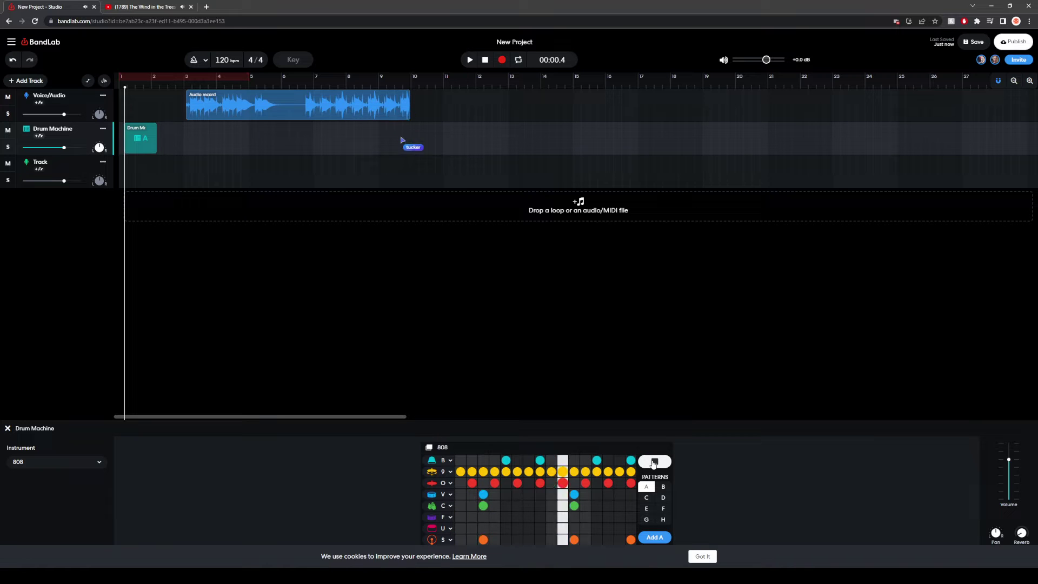
left_click(646, 461)
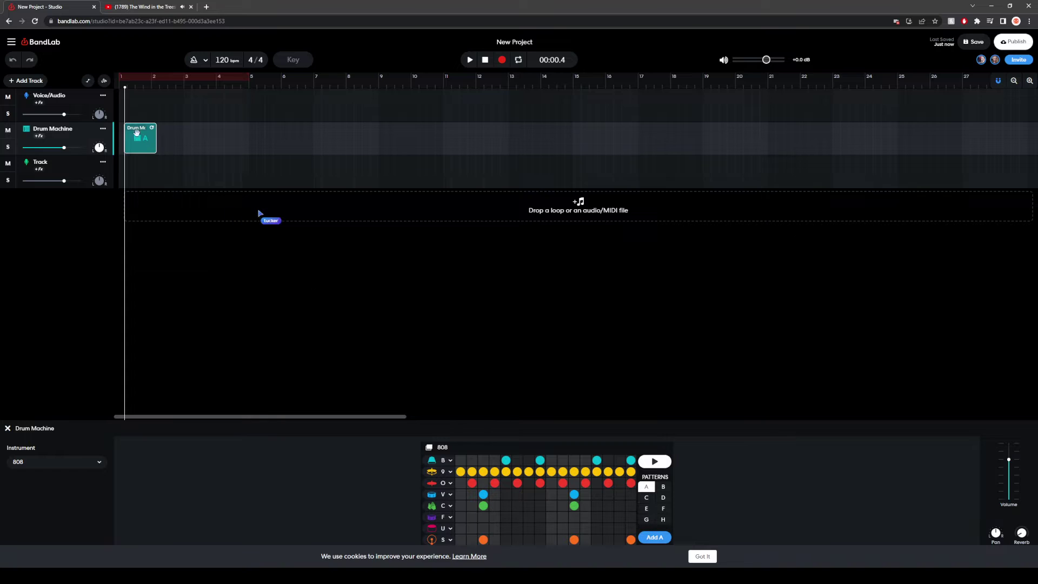
Step: Delete the bar-1 drum clip and add a pattern A clip near bar 3.5, then play it
key("Delete")
left_click(175, 172)
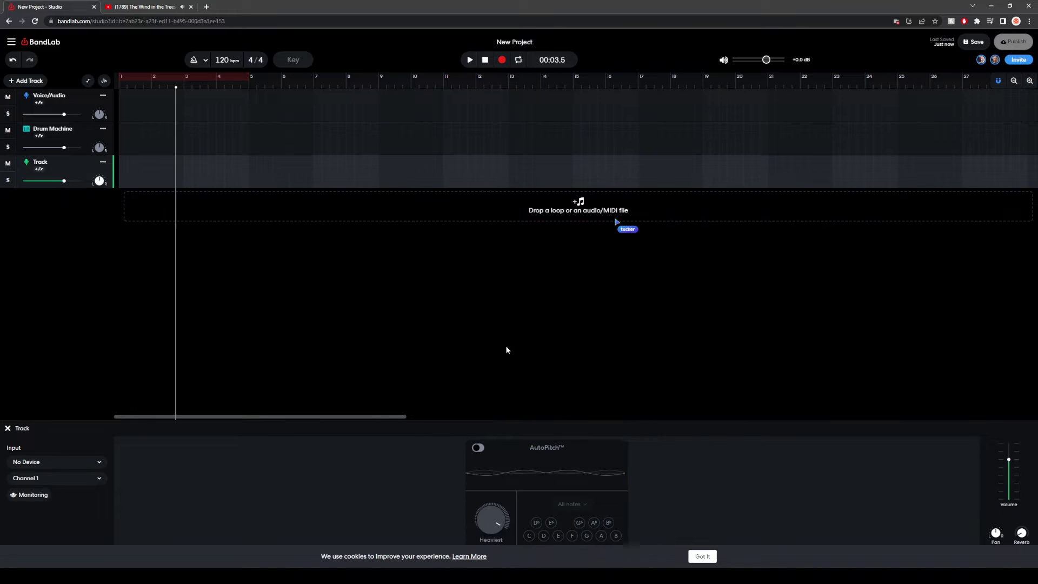
left_click(202, 146)
left_click(653, 536)
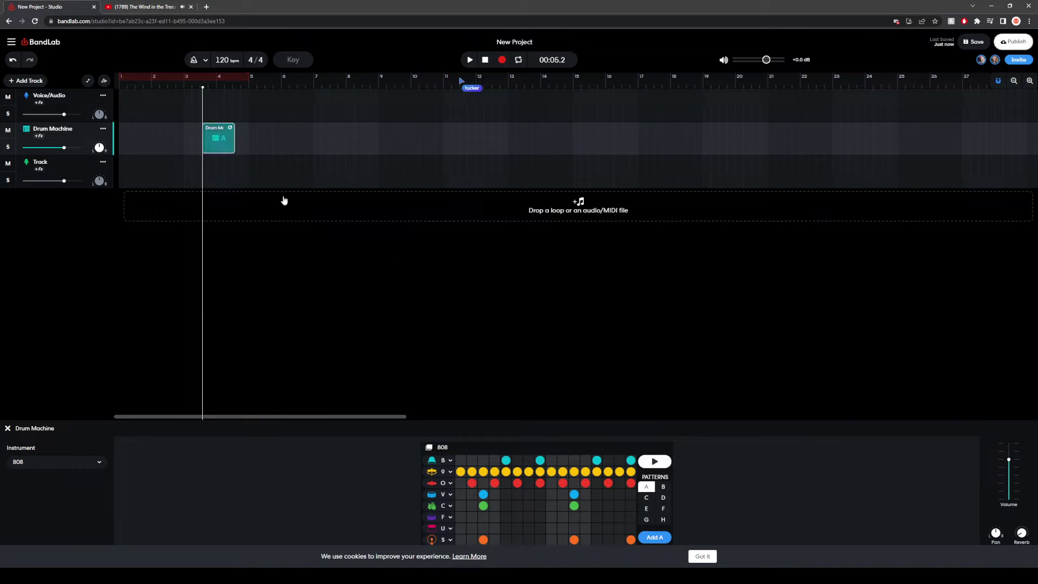
left_click(471, 61)
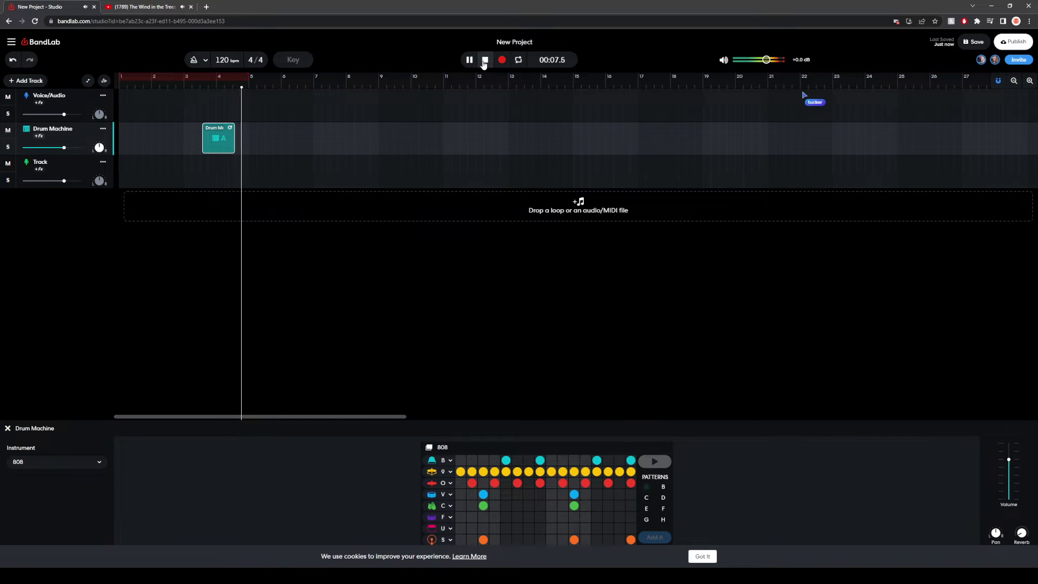
left_click(484, 61)
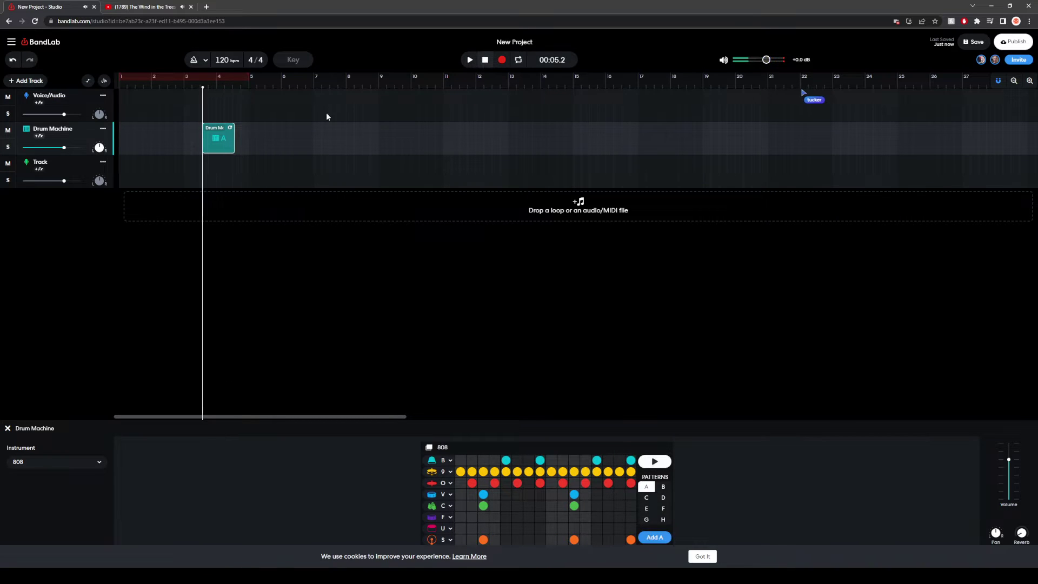
Step: Loop the clip twice, then duplicate it five times with Ctrl+D out to about bar 13
left_click(235, 138)
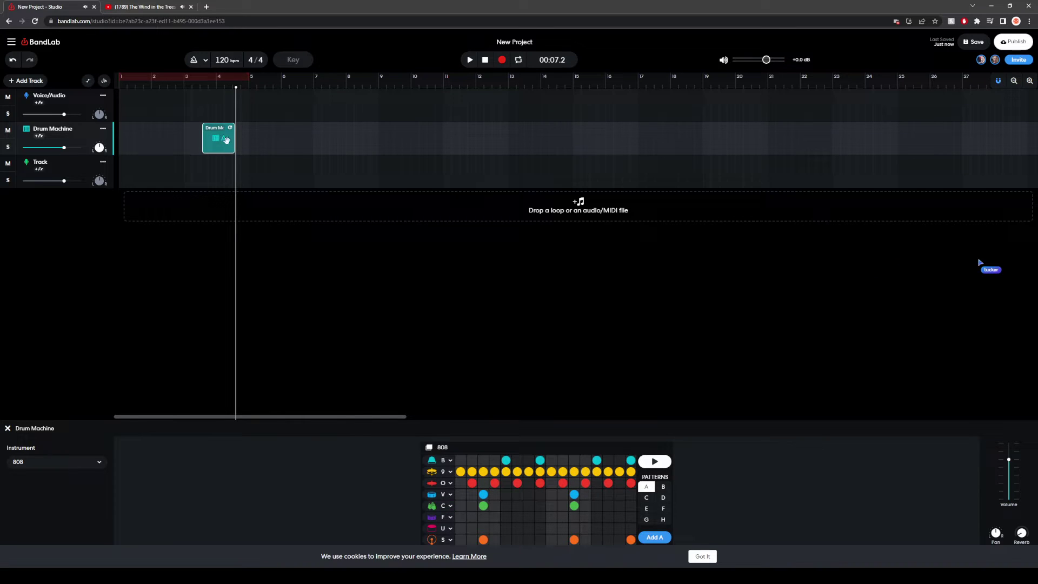
left_click_drag(239, 146, 256, 140)
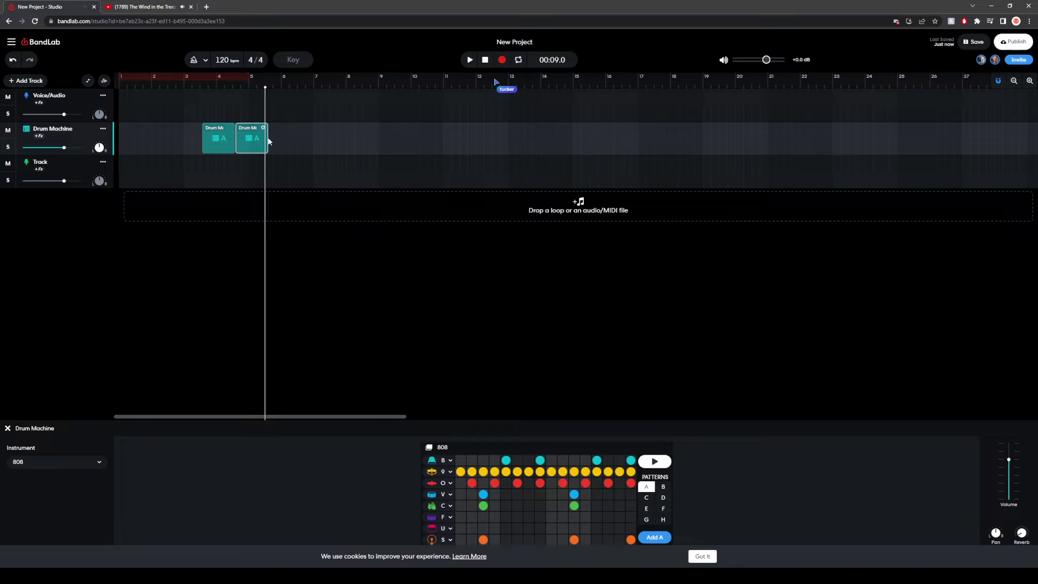
left_click_drag(269, 142, 298, 142)
scroll(267, 137, "up", 2)
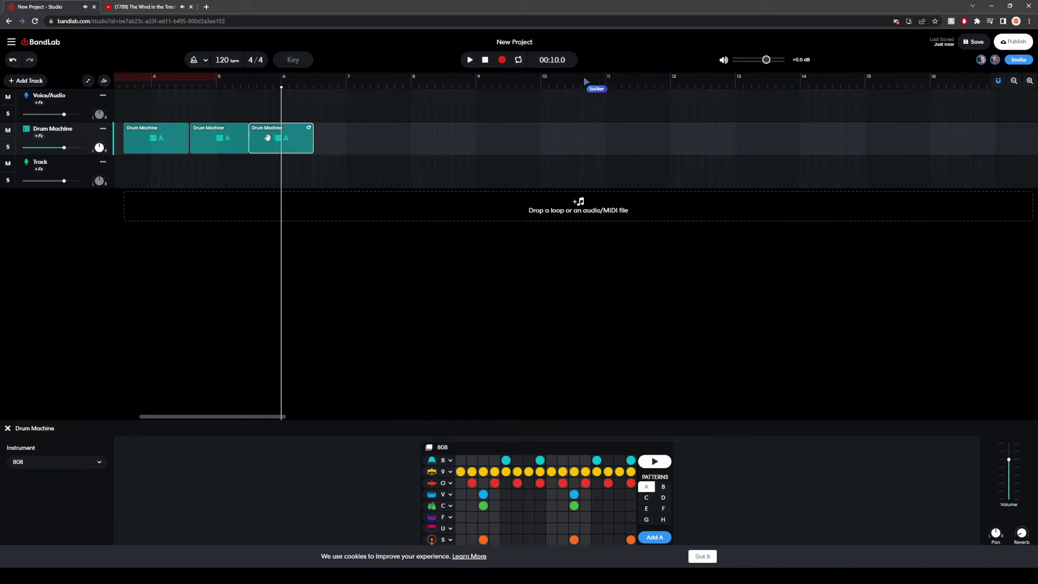
scroll(267, 137, "down", 1)
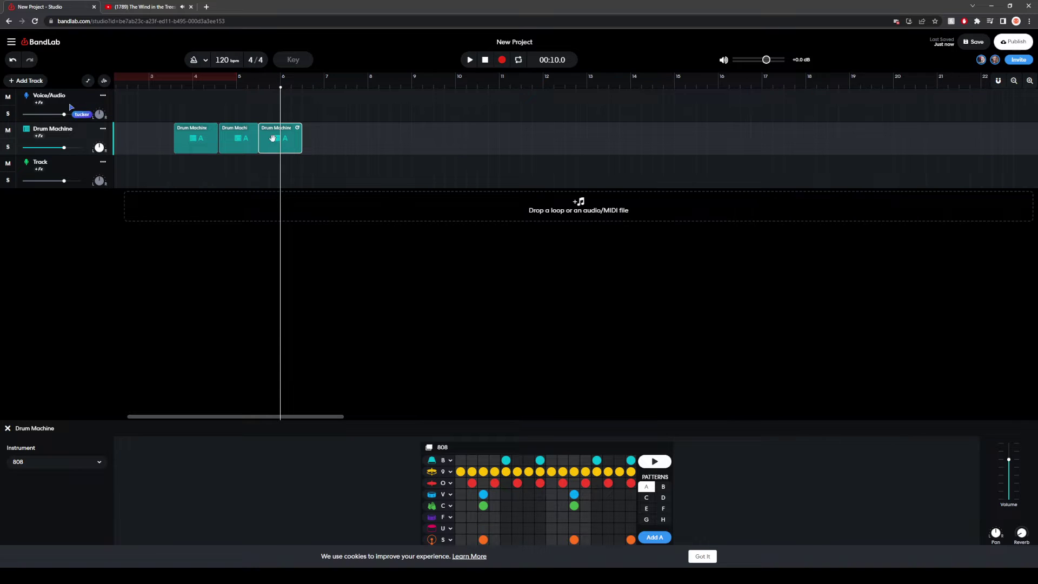
key("ctrl+d")
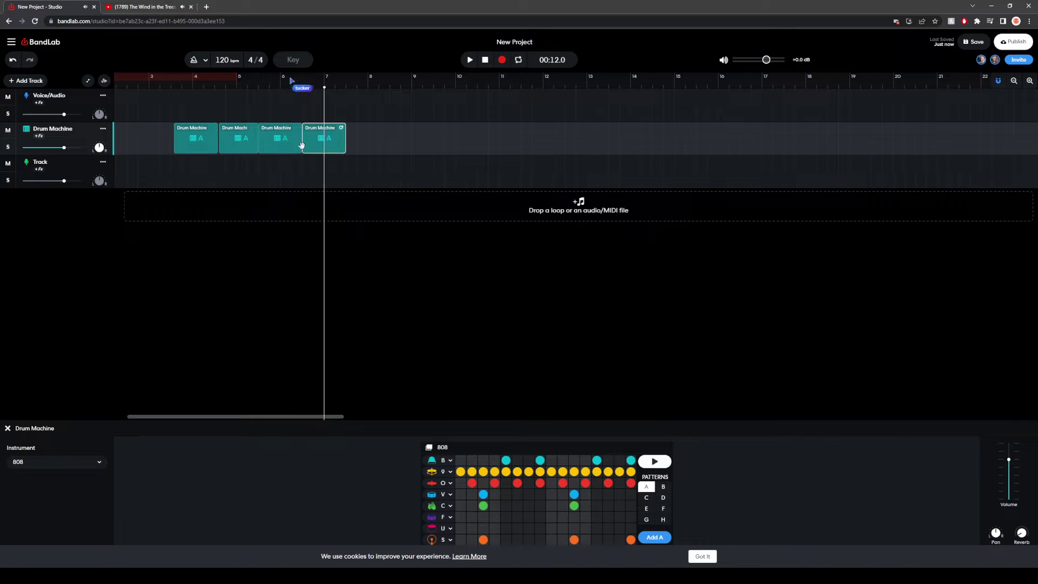
key("ctrl+d")
key("ctrl+d")
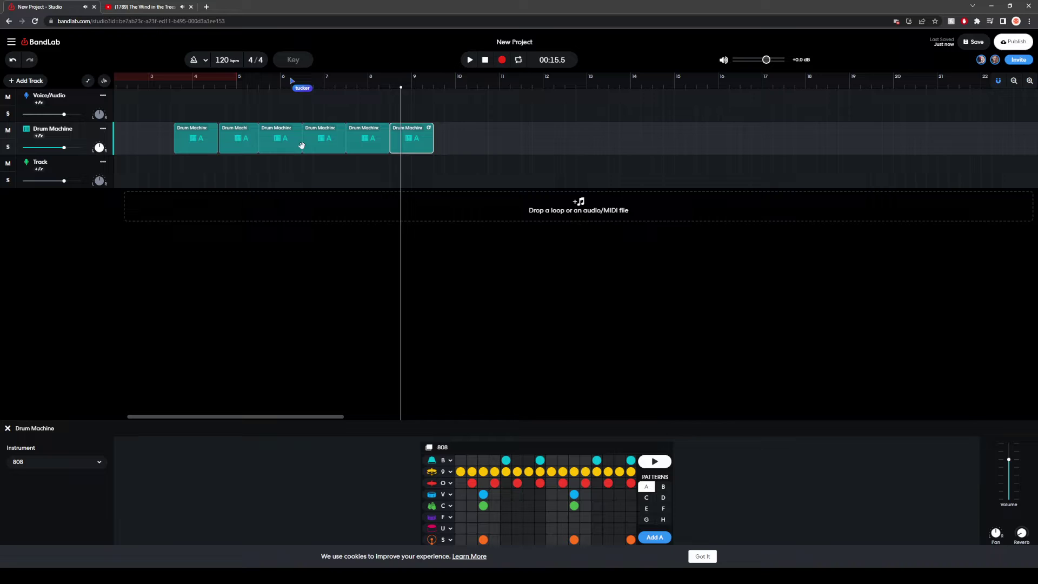
key("ctrl+d")
key("ctrl+d")
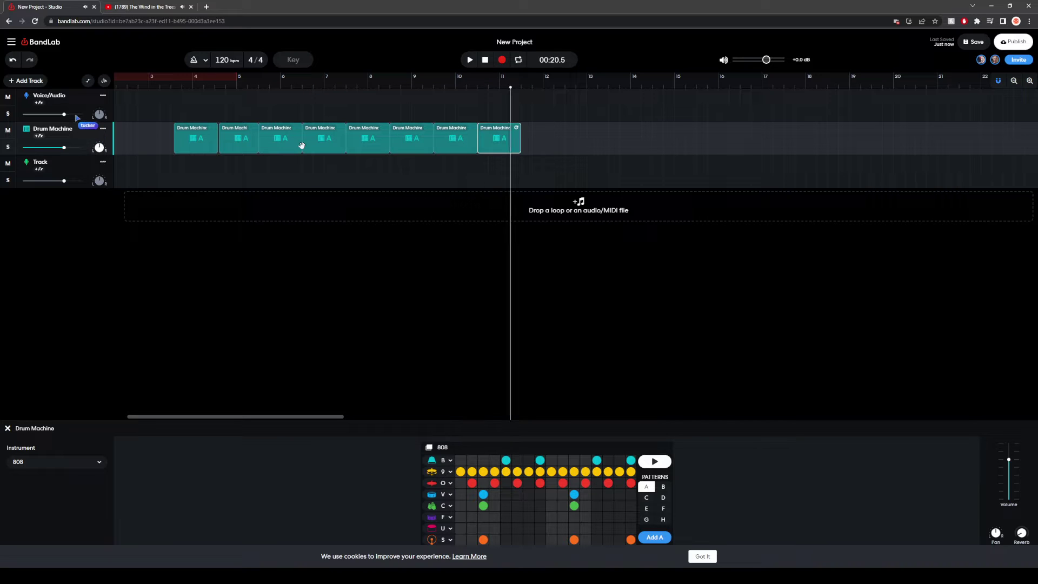
key("ctrl+d")
key("ctrl+d")
key("ctrl+d")
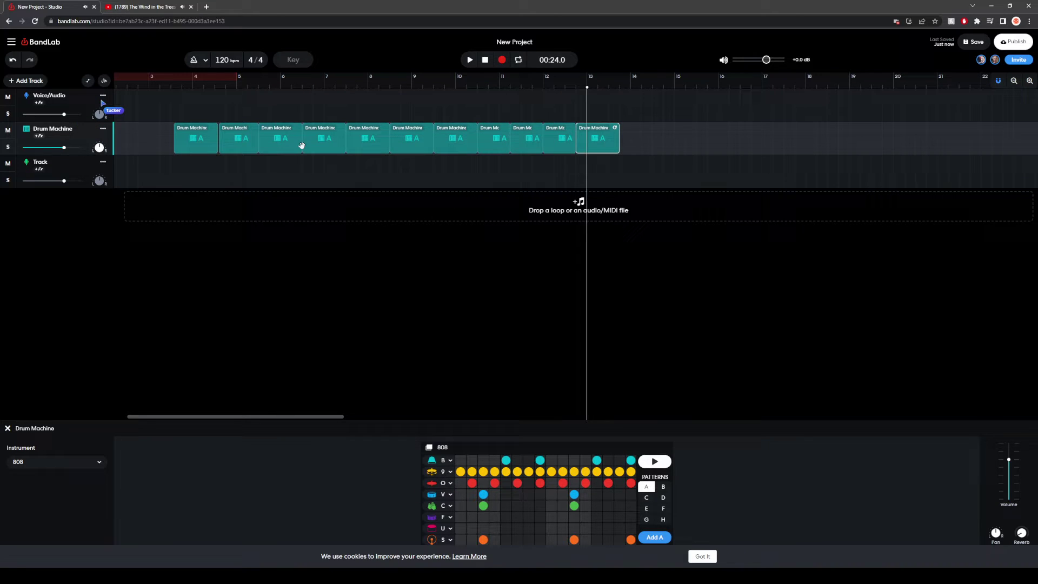
key("ctrl+d")
key("ctrl+d")
Step: Play the drum part back from about bar 3.5, then bring up the new track type list
left_click(172, 140)
left_click(469, 60)
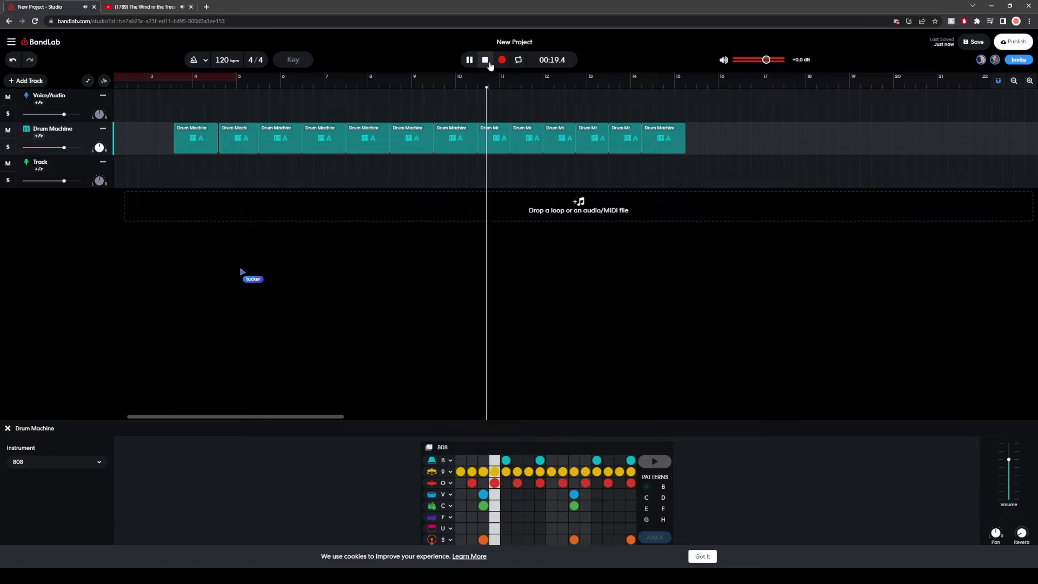
left_click(486, 61)
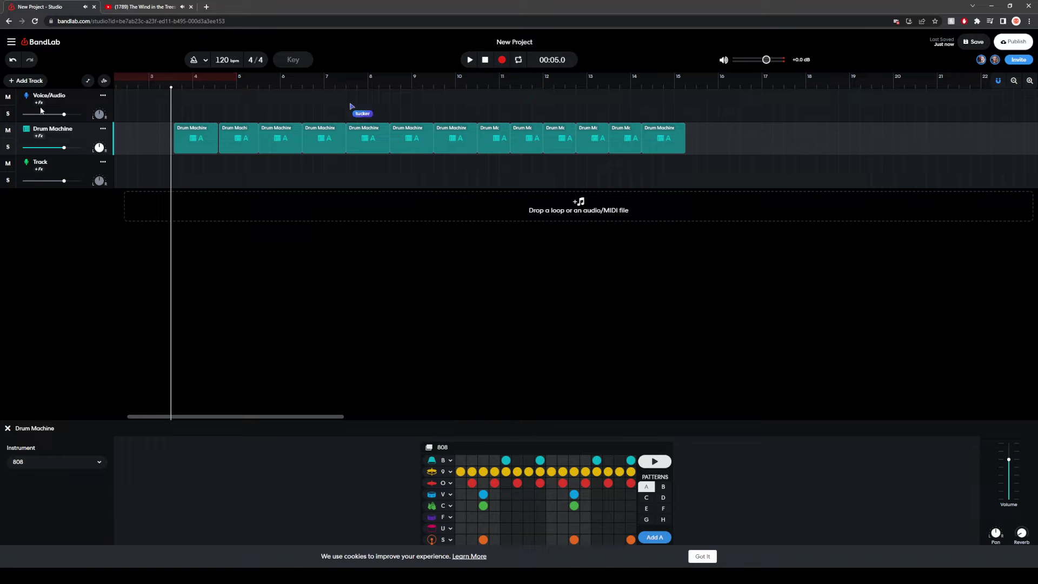
left_click(26, 83)
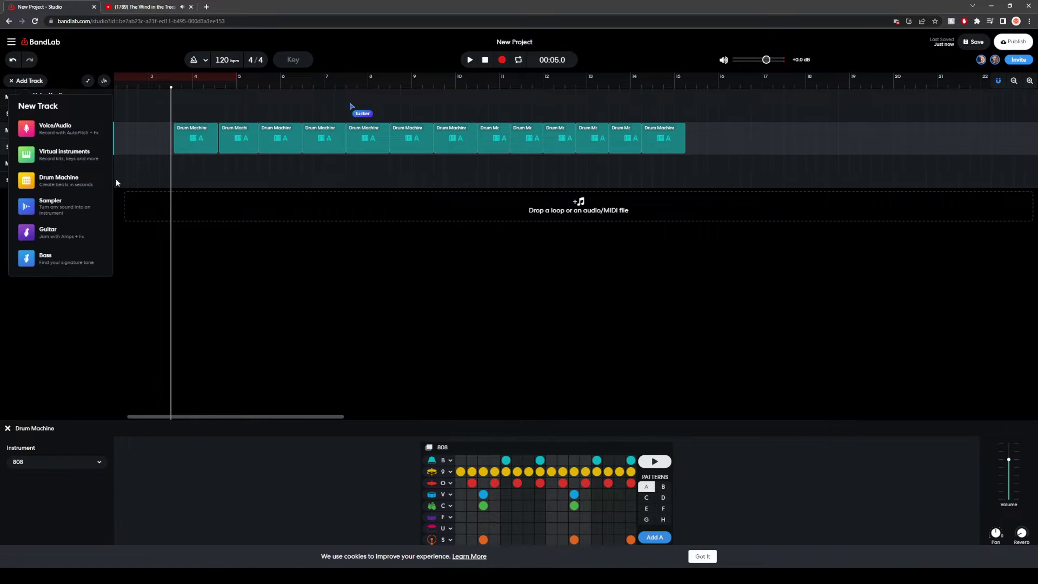
Step: Add a Sampler track, load a sample file onto Pad 1 and audition it
left_click(87, 214)
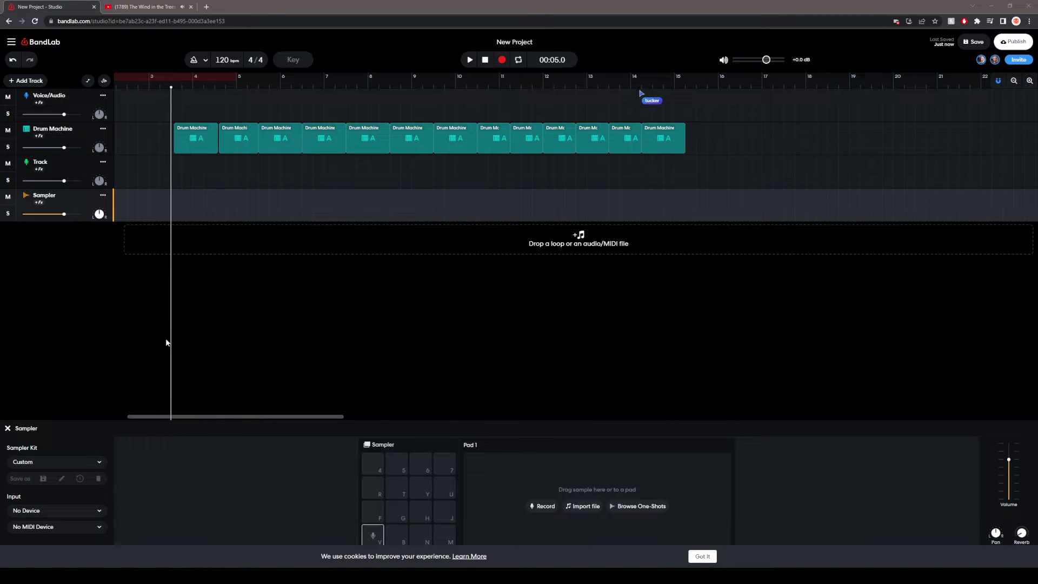
left_click_drag(271, 323, 612, 499)
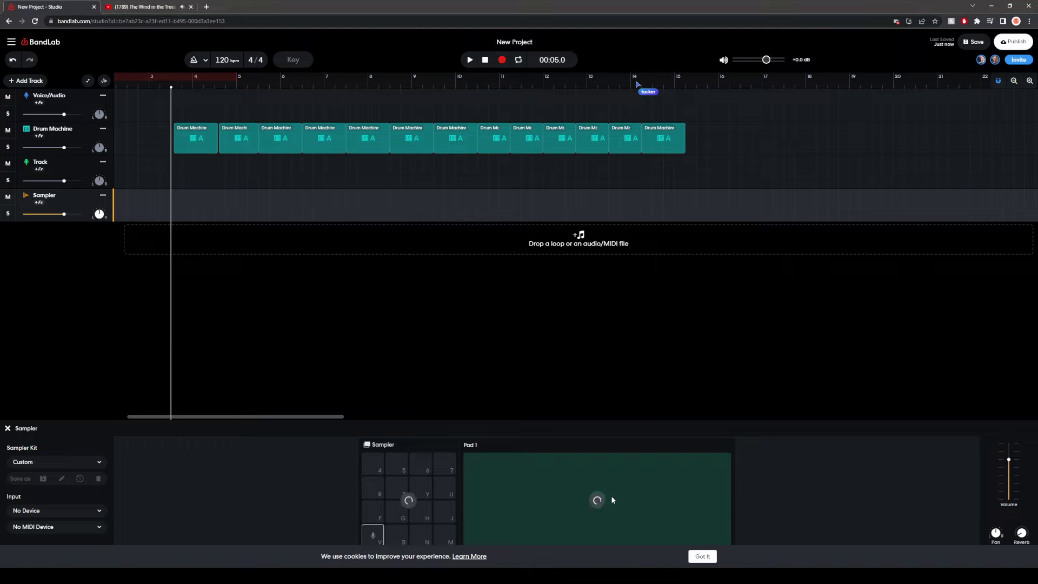
left_click(377, 538)
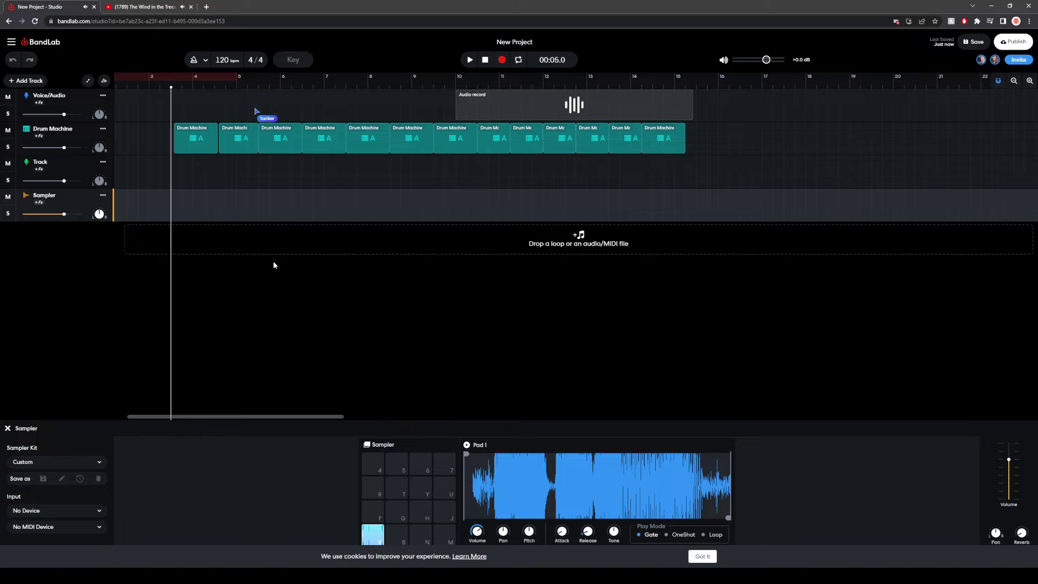
Step: Move the Audio record clip so it starts at bar 4
left_click(174, 163)
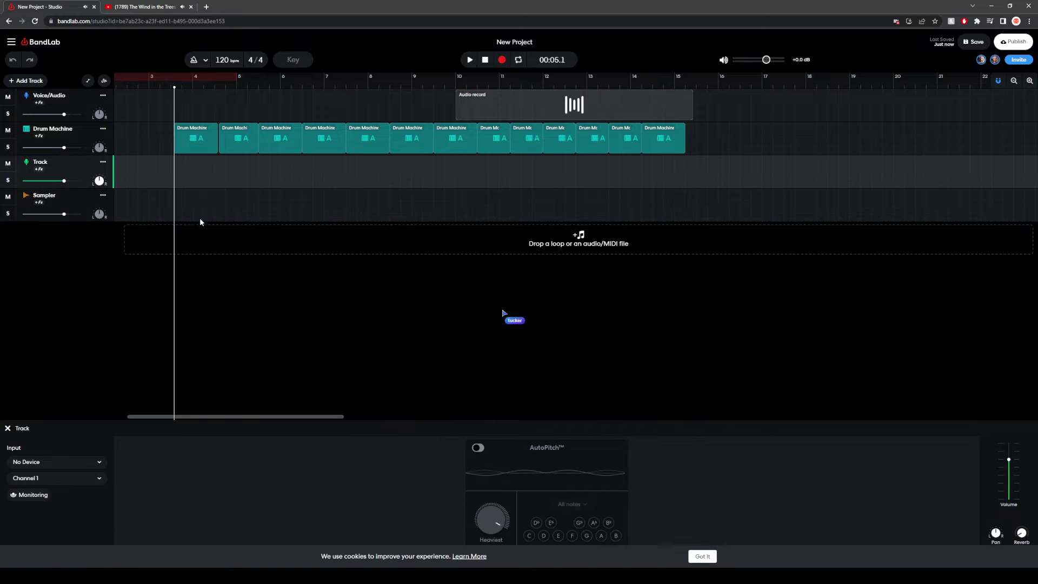
left_click_drag(175, 204, 176, 203)
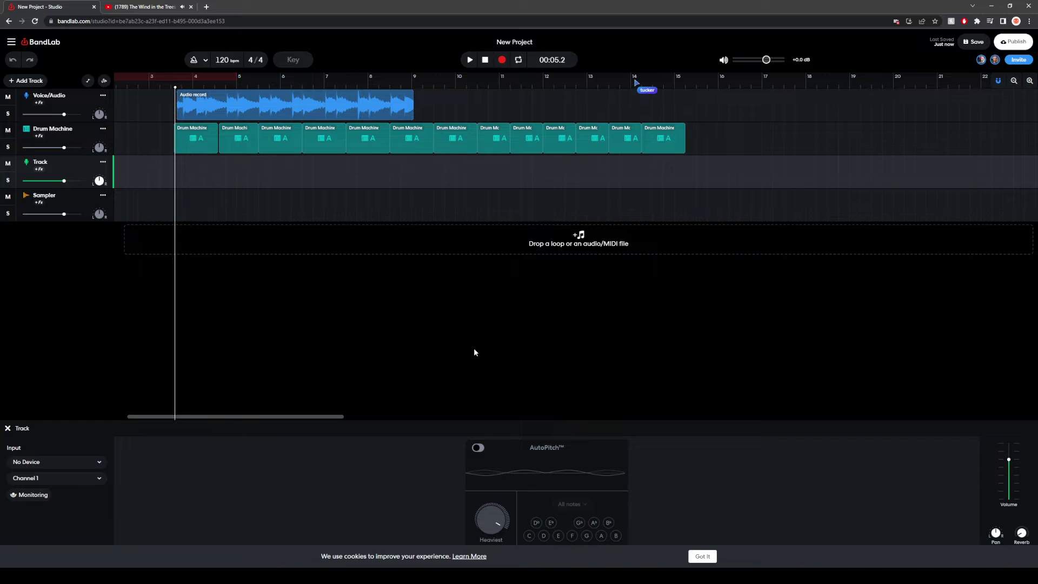
left_click(179, 208)
Step: Record Pad 1 hits onto the Sampler track from bar 4 and play them back
left_click_drag(174, 208, 177, 208)
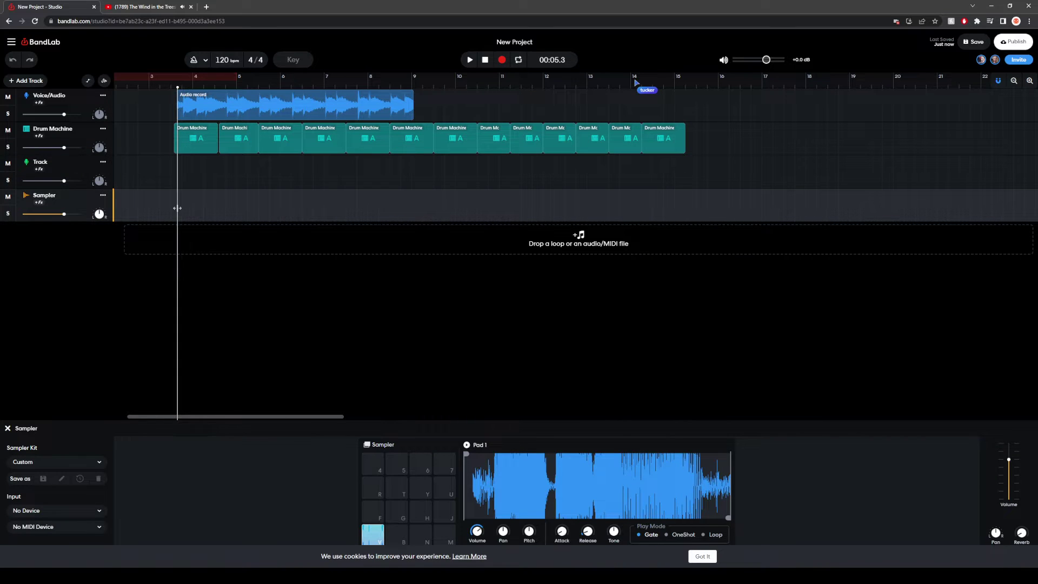
left_click(507, 61)
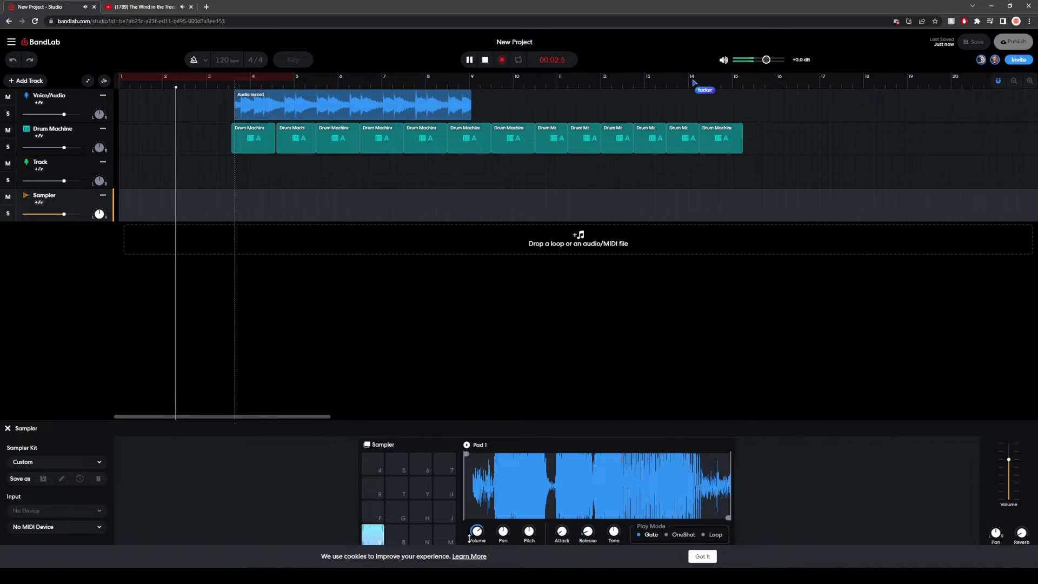
left_click(377, 538)
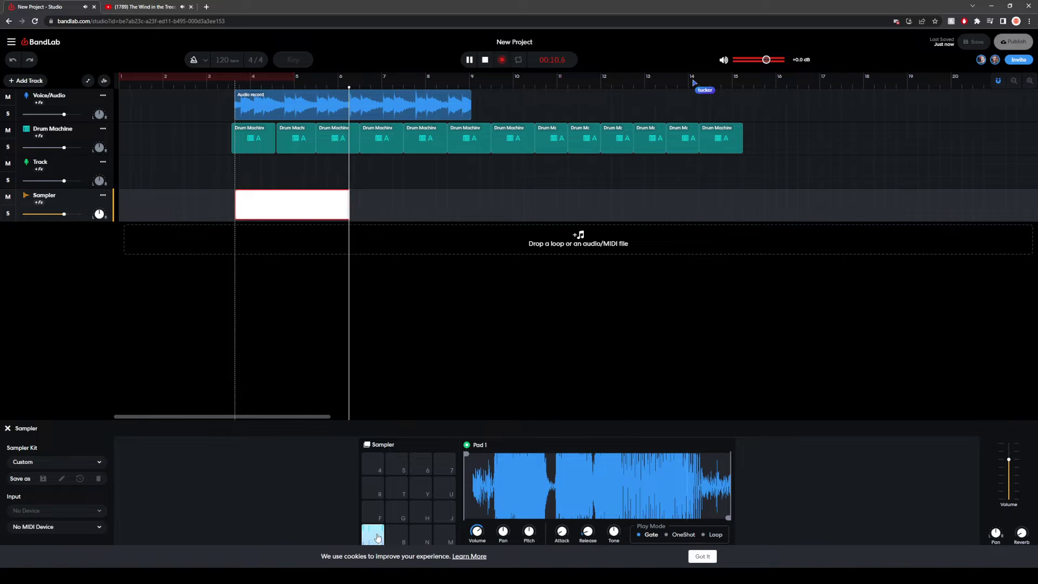
left_click(484, 60)
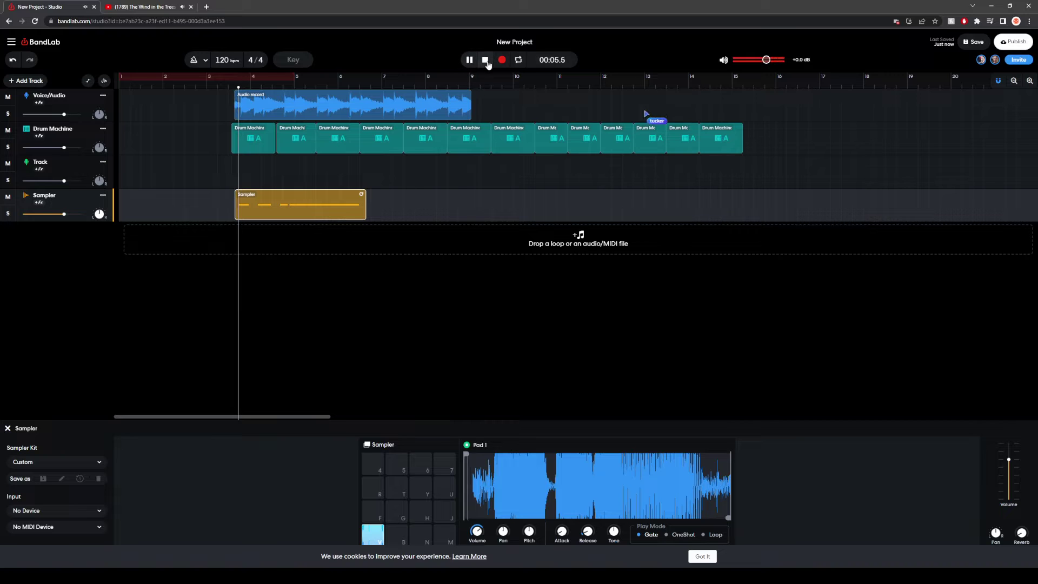
left_click(469, 60)
Step: Play the arrangement from bar 4 to hear the drums and Sampler clip, then stop
left_click(489, 61)
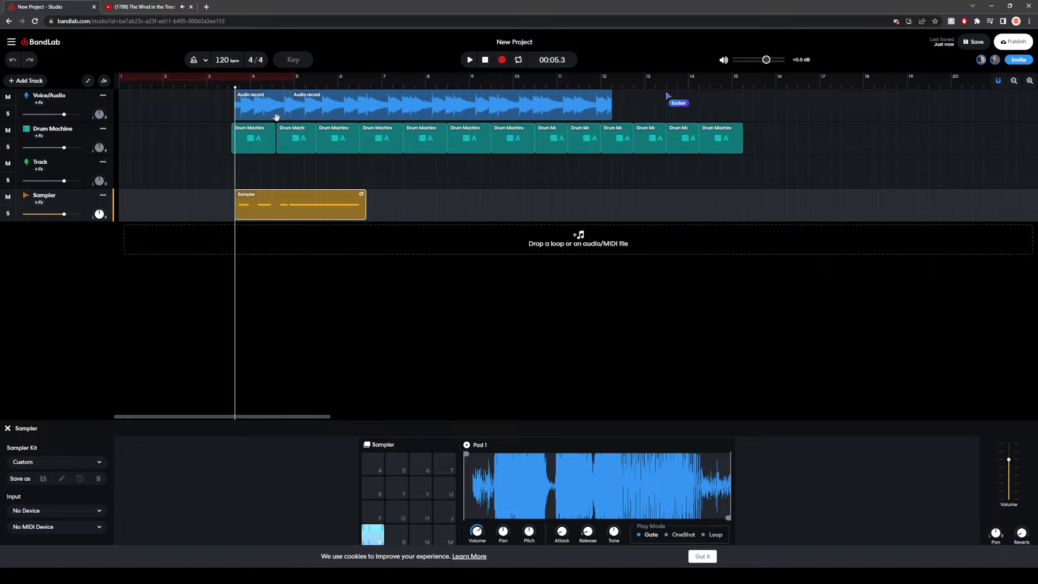
key("space")
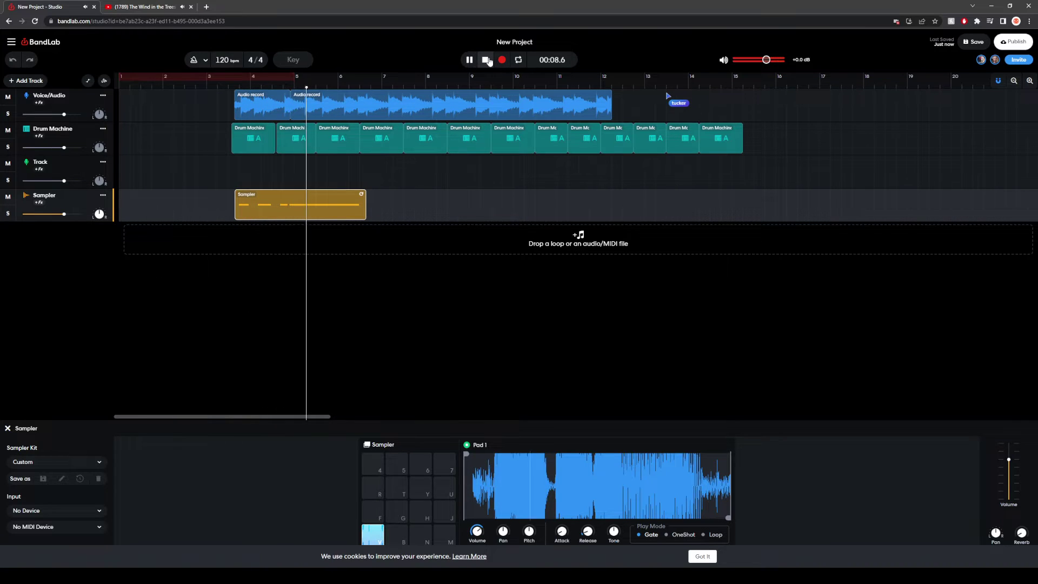
left_click(487, 60)
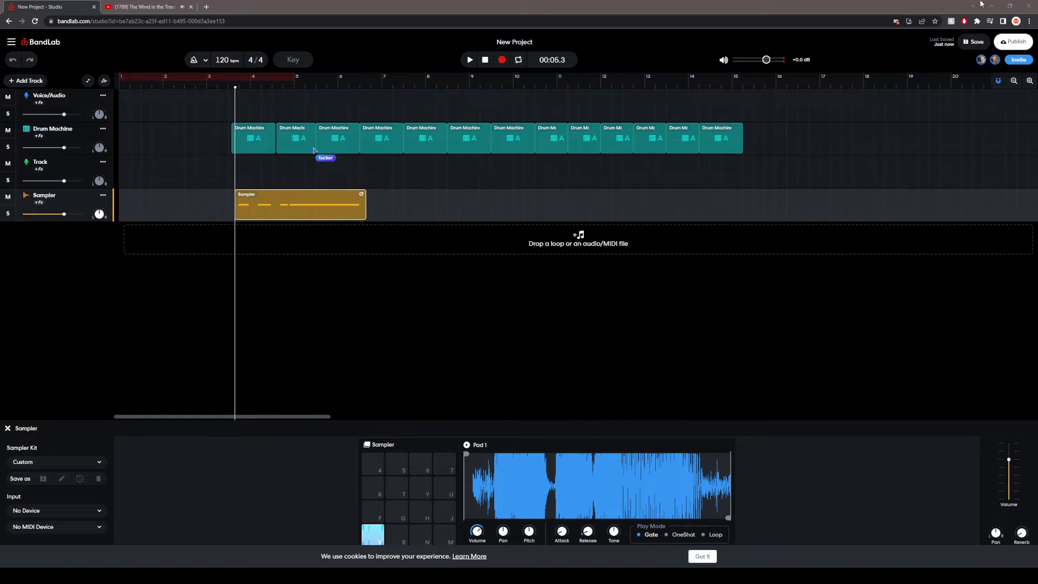
Step: Undo the accidental shift of the first Drum Machine clip and zoom out
left_click(257, 139)
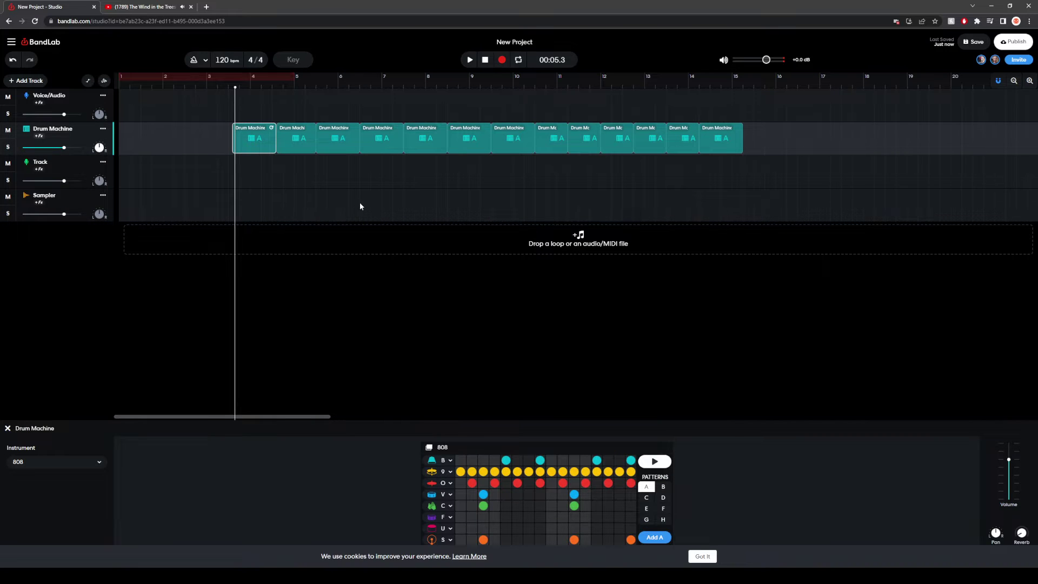
left_click(360, 202)
key("ctrl+z")
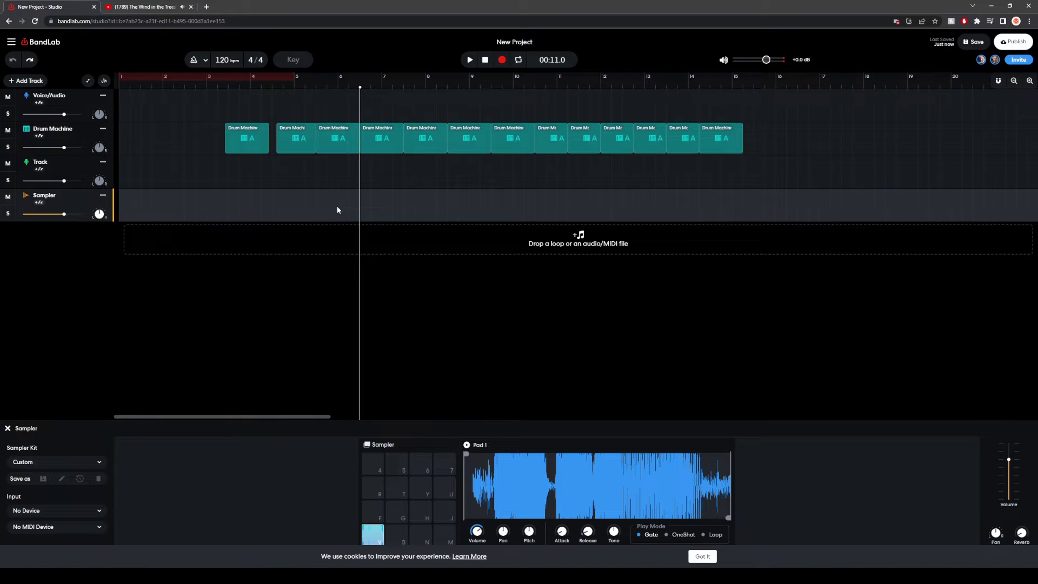
scroll(604, 286, "down", 3)
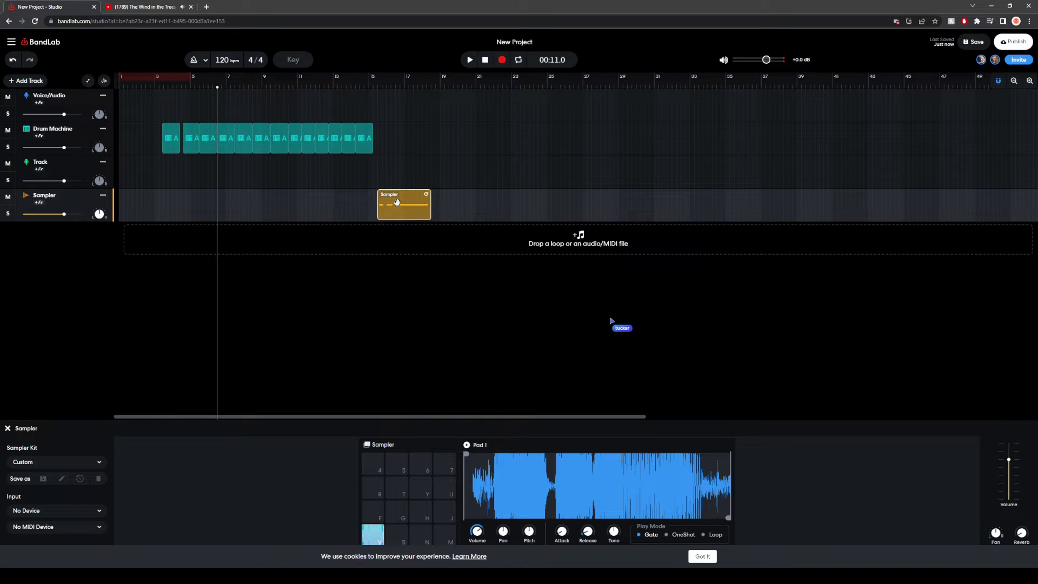
Step: Audition the Sampler clip and drag it back to start at bar 4
double_click(384, 204)
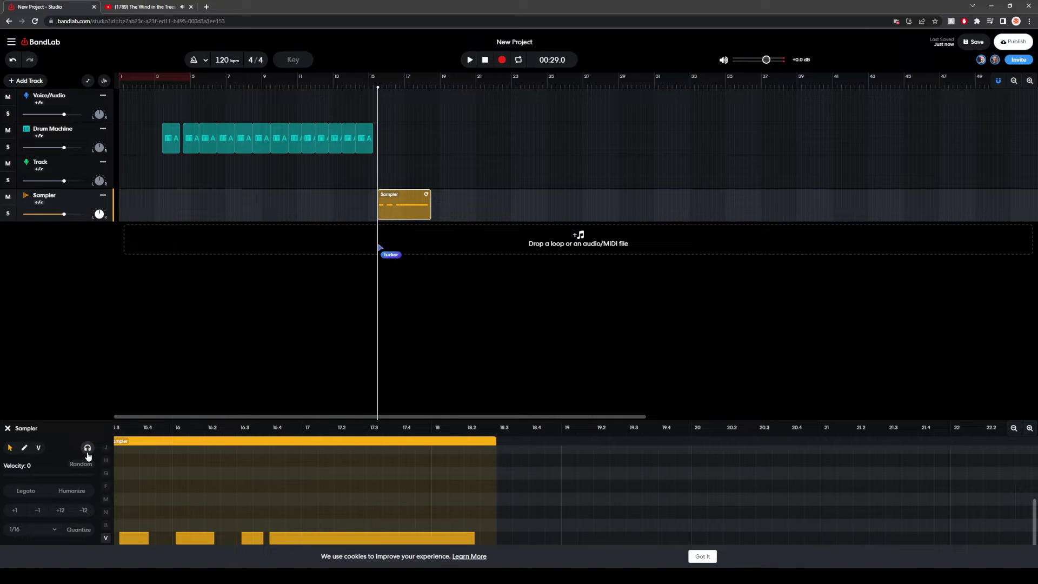
left_click(469, 60)
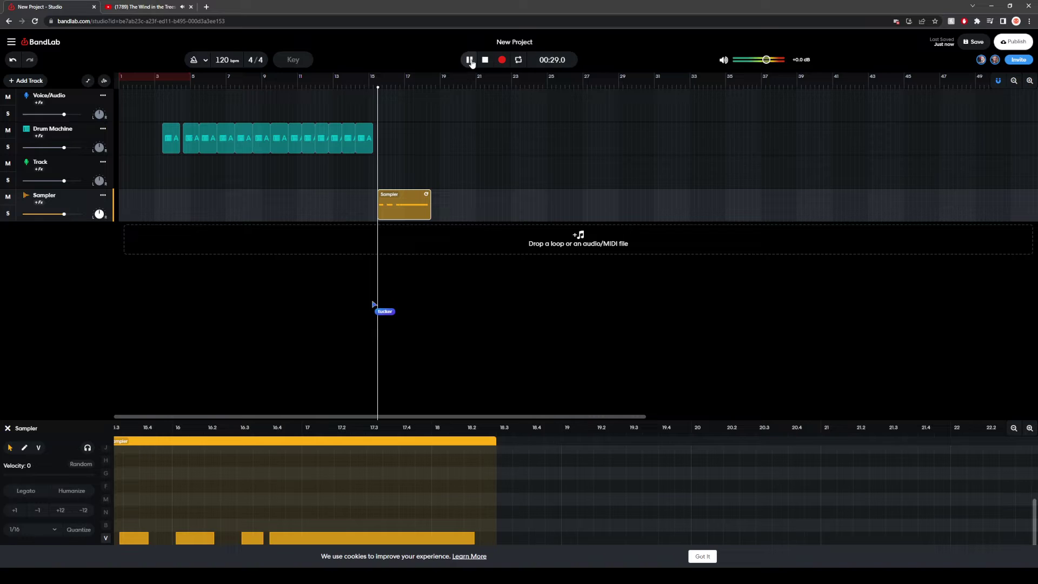
left_click(486, 60)
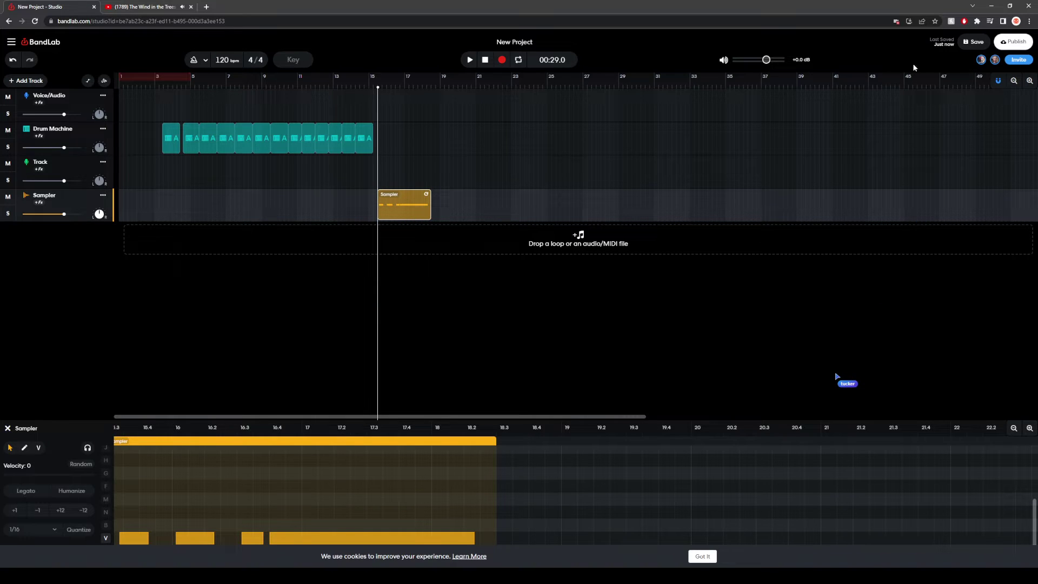
left_click_drag(397, 202, 192, 202)
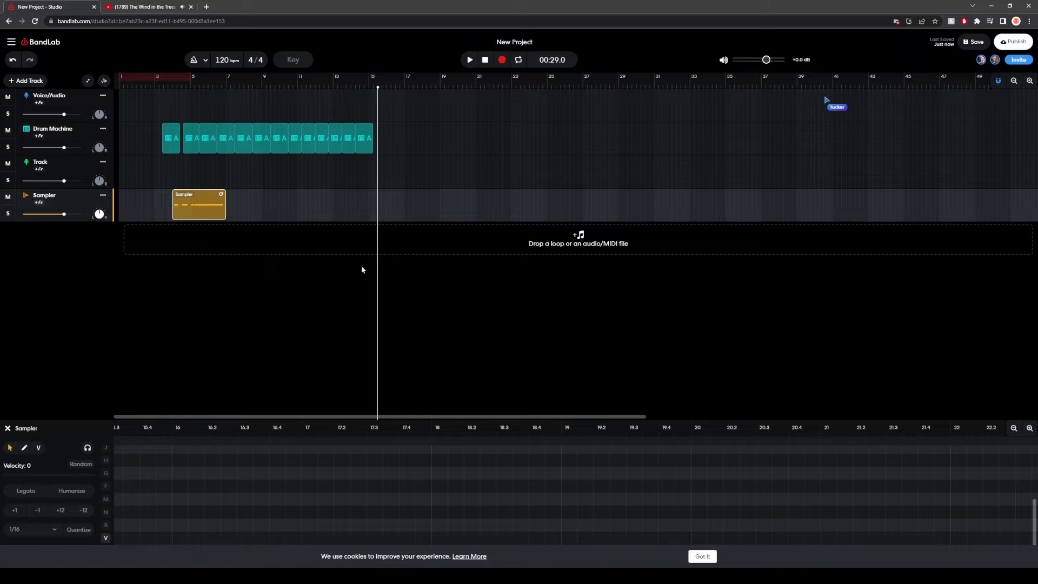
left_click_drag(381, 280, 184, 277)
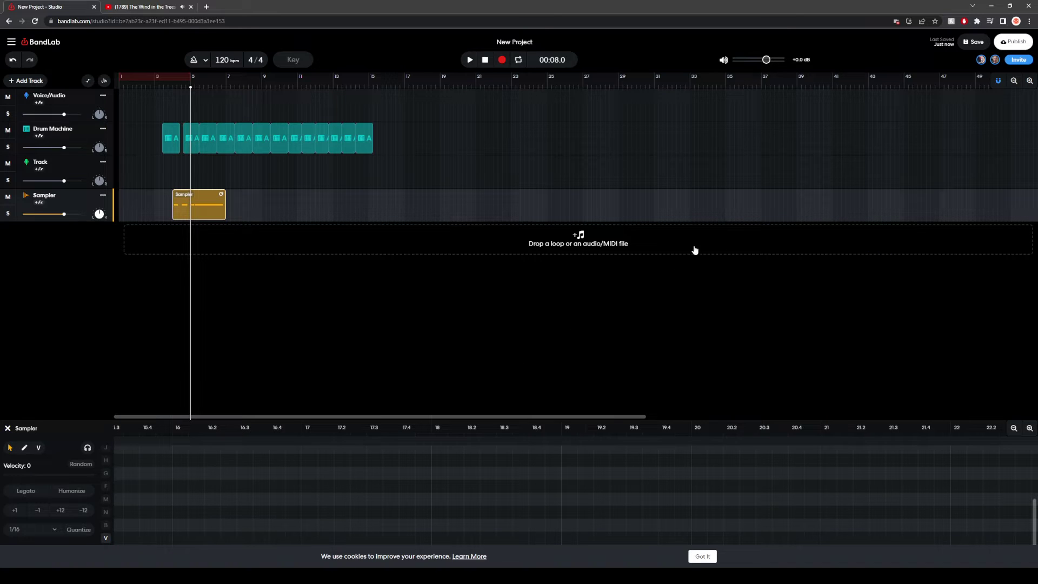
Step: Check the project's collaborators, then show the Track lane's Pitch Shift, Playback Rate and Region Gain settings
left_click(981, 59)
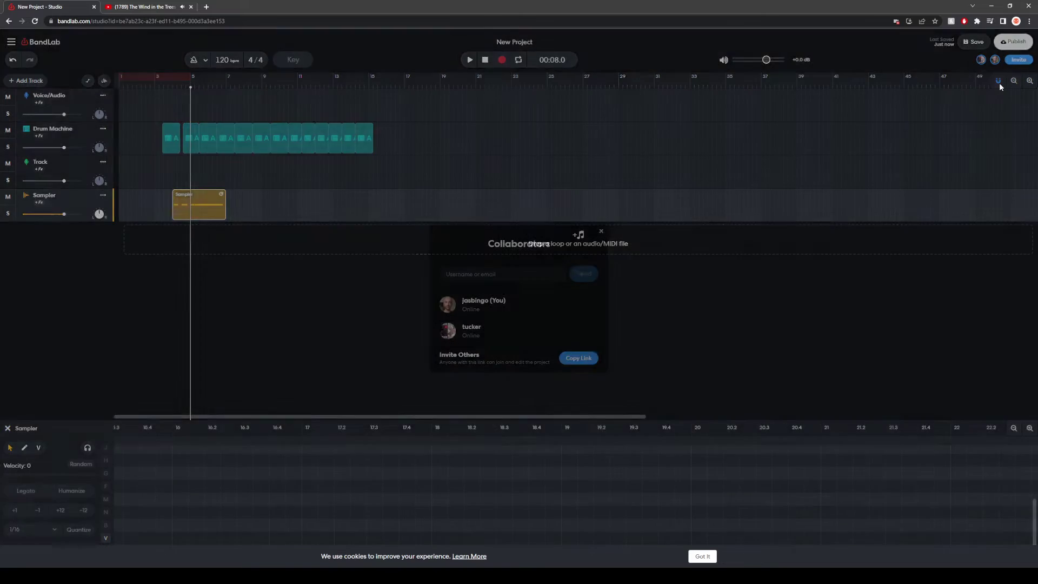
left_click(601, 232)
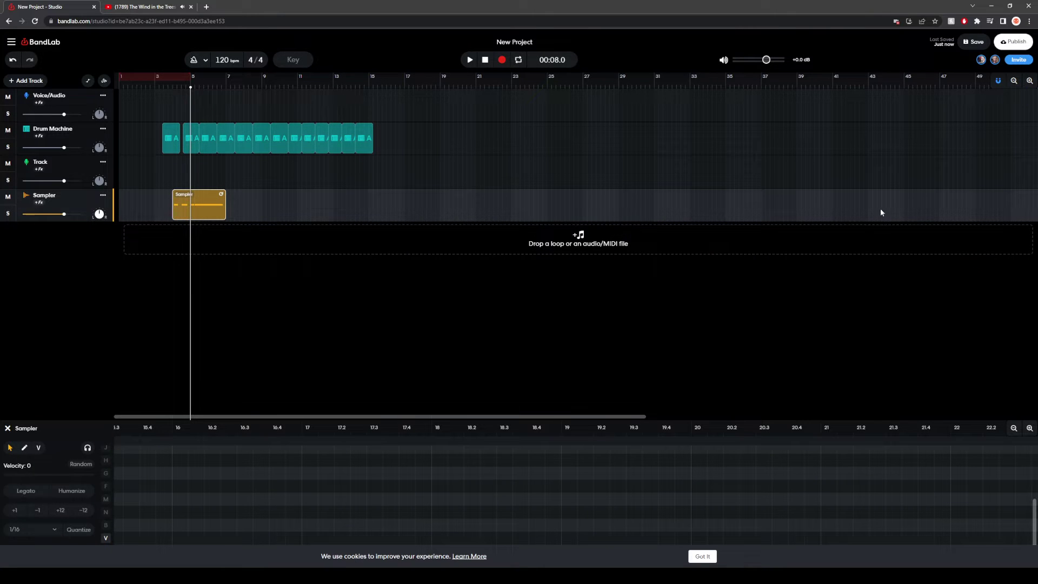
left_click(177, 179)
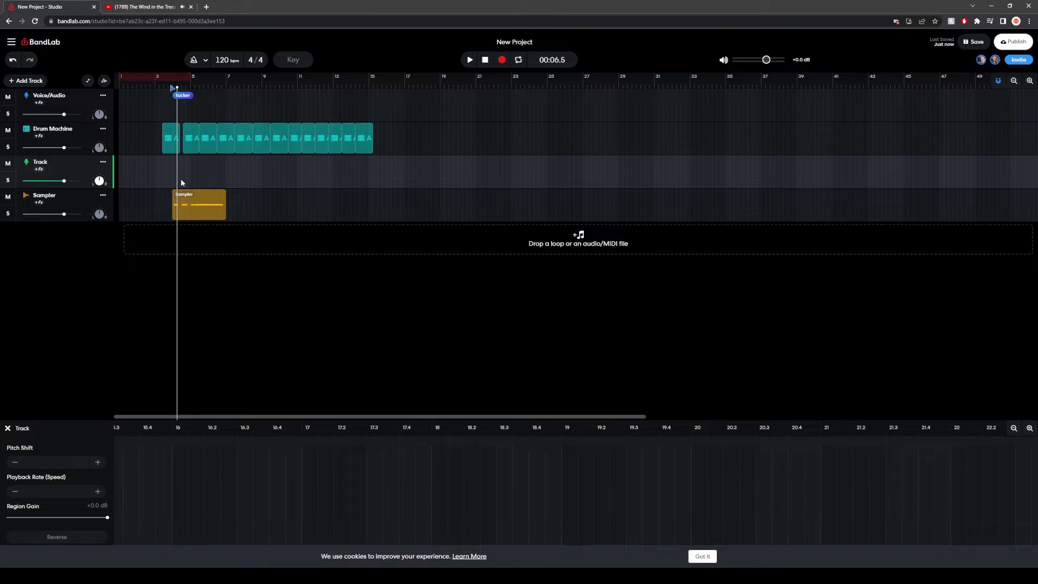
Step: Zoom in and slide the first Drum Machine clip right until it meets the next drum clip
scroll(186, 174, "up", 1)
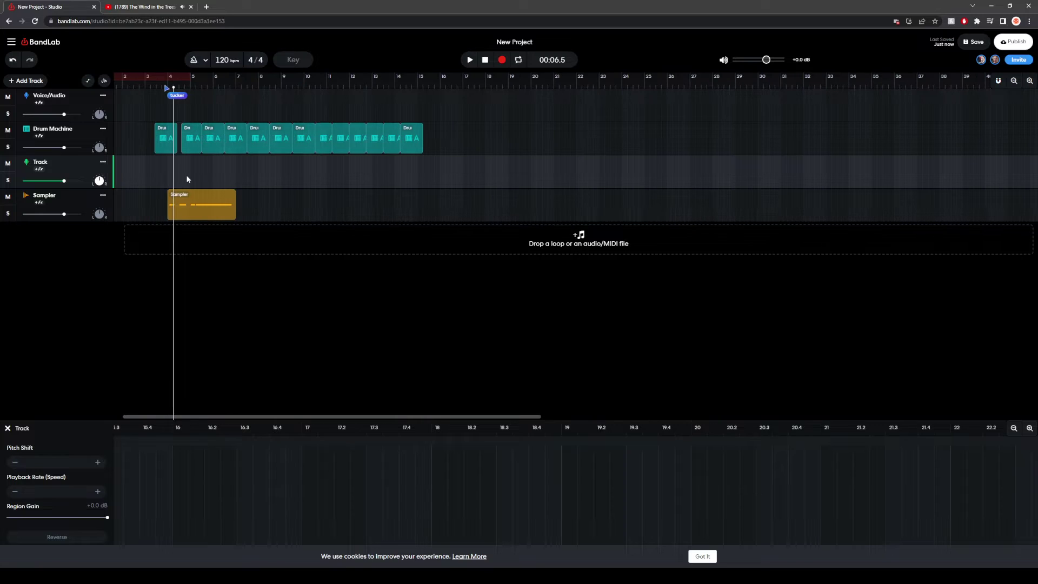
left_click(207, 168)
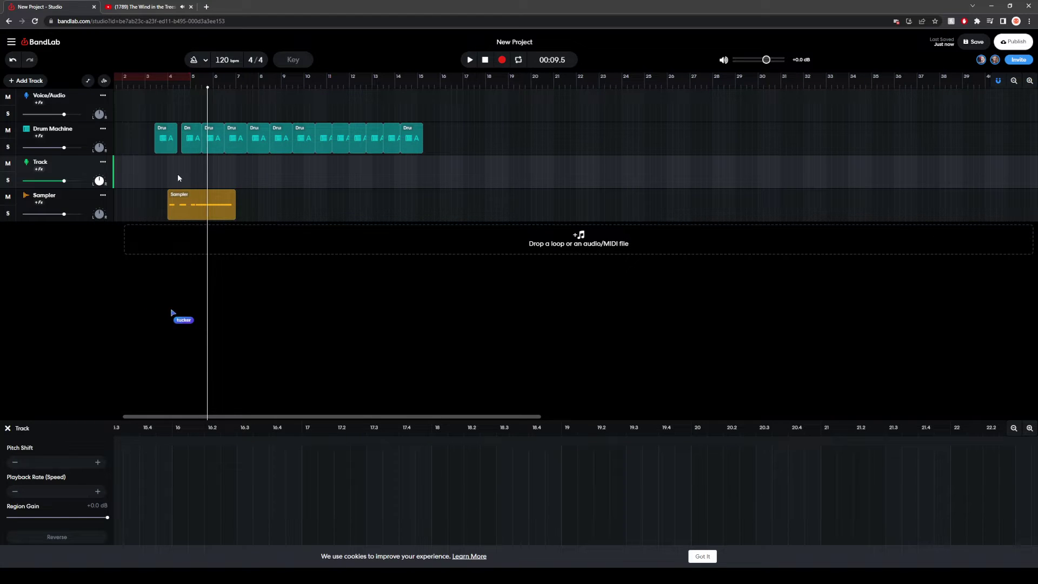
left_click(178, 172)
scroll(180, 170, "up", 1)
left_click(199, 172)
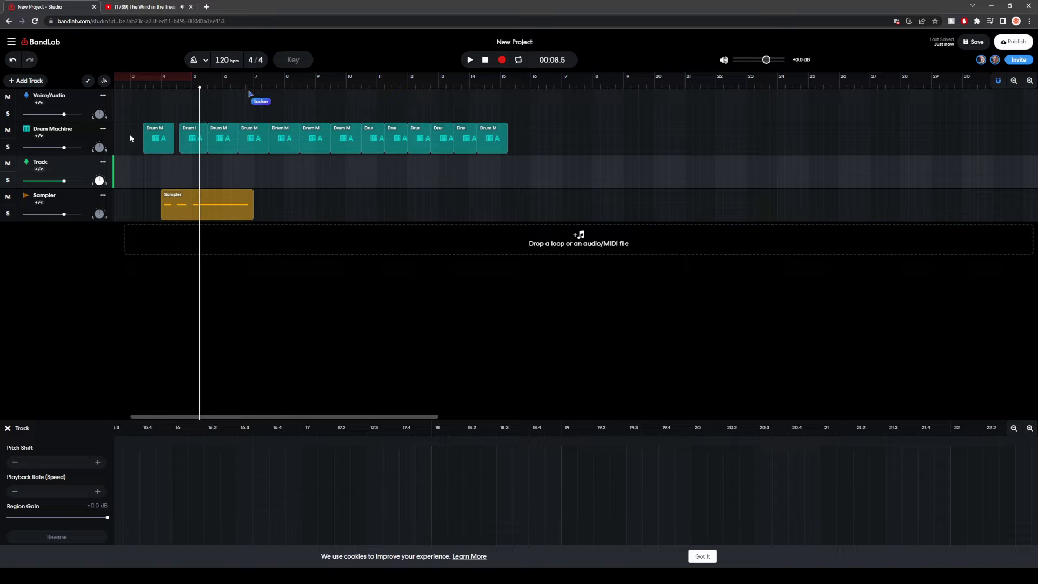
left_click(153, 176)
left_click(170, 138)
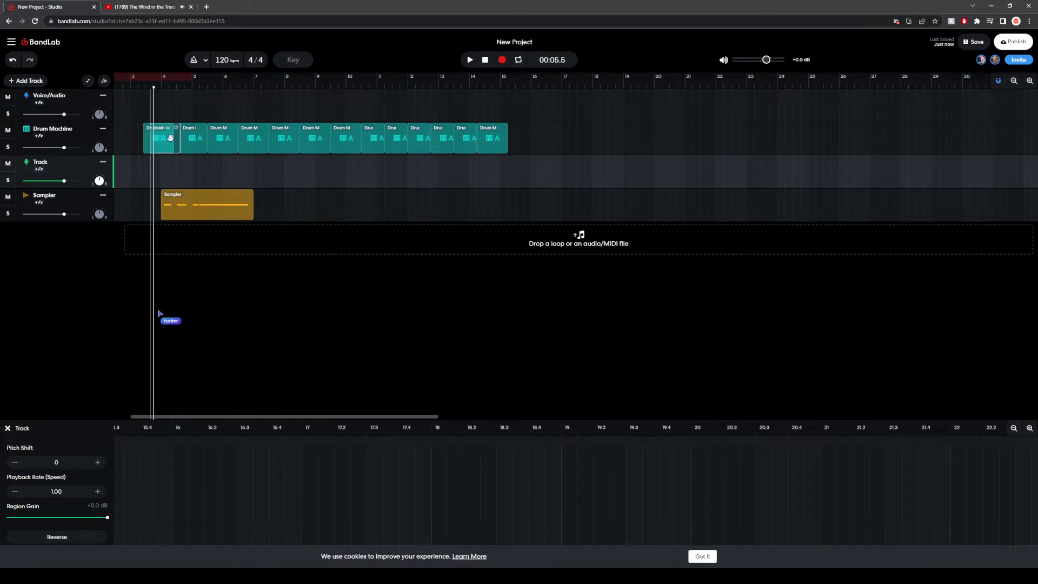
left_click(170, 137)
left_click_drag(173, 140, 174, 139)
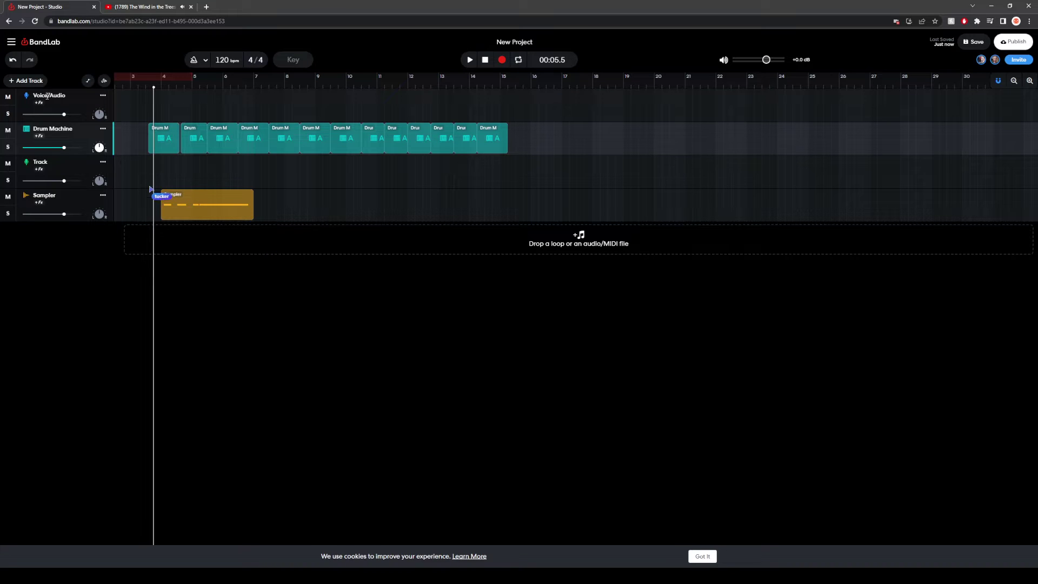
Step: Add two Virtual Instrument tracks, Instrument and Instrument 2
left_click(26, 80)
left_click(46, 149)
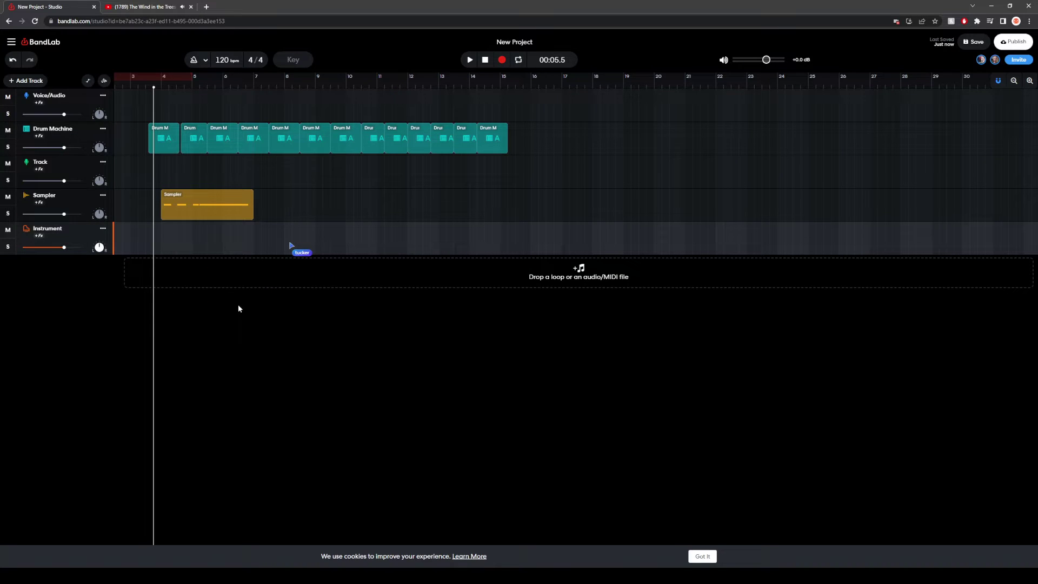
left_click(183, 246)
left_click(141, 246)
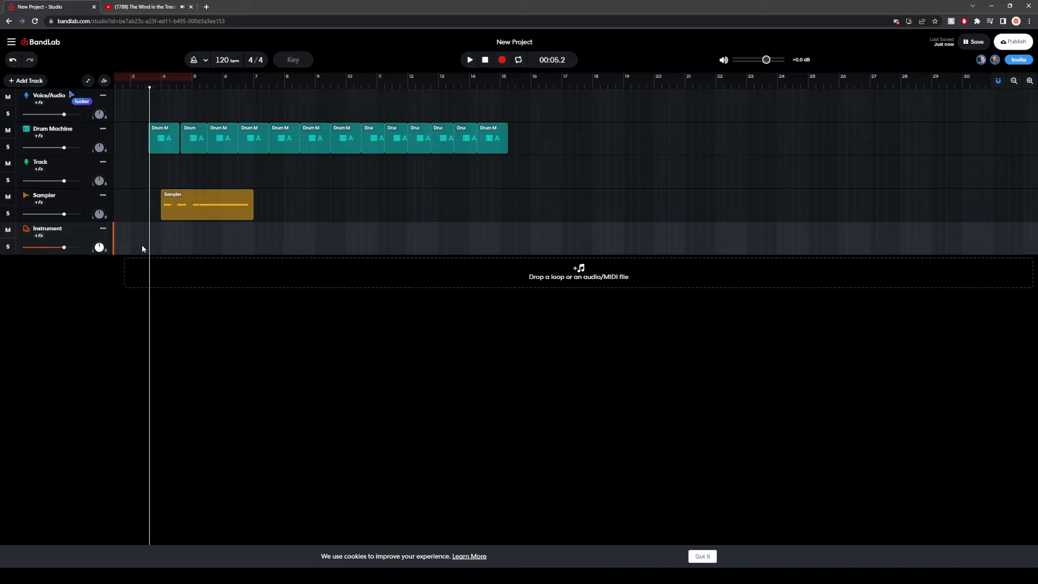
left_click(30, 81)
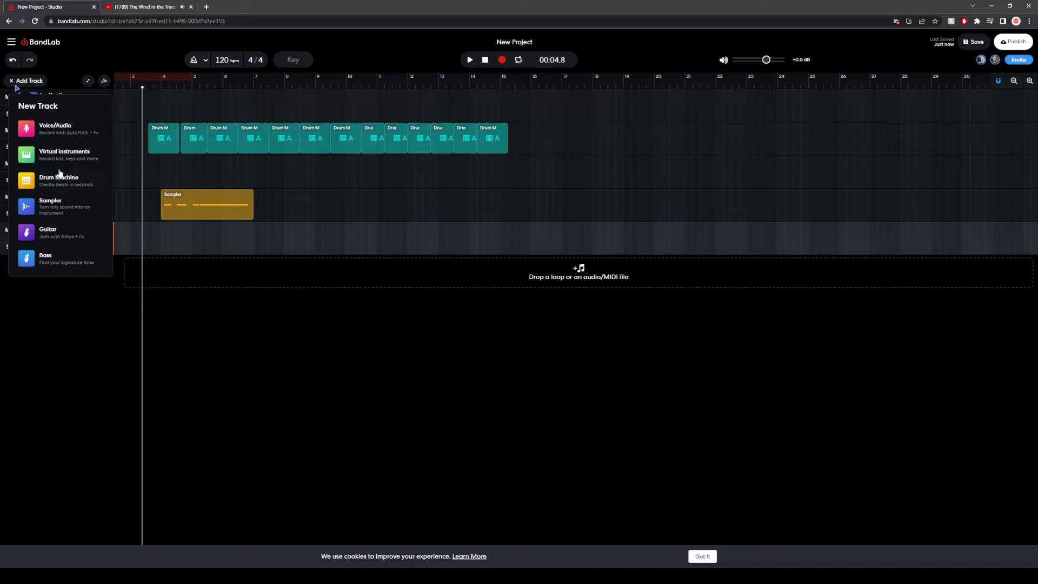
left_click(68, 155)
left_click(39, 81)
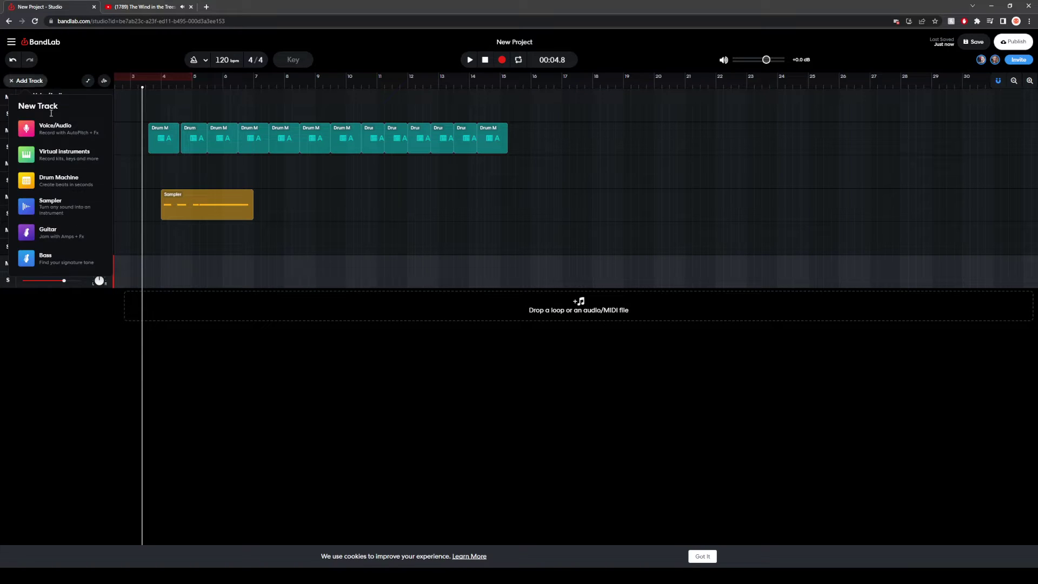
left_click(157, 274)
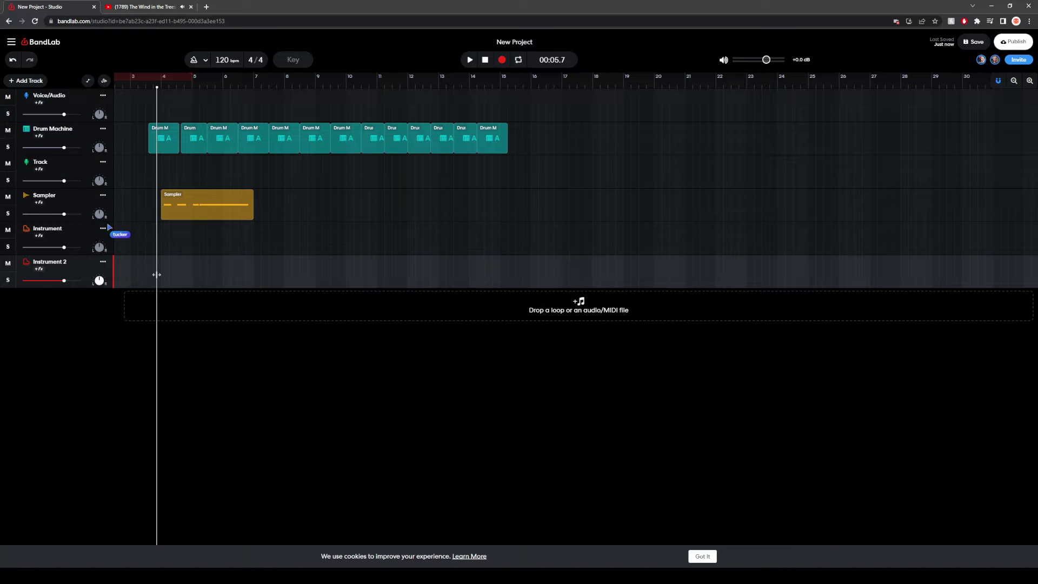
Step: Duplicate Instrument 2 to create Instrument 3 and select it
left_click(102, 261)
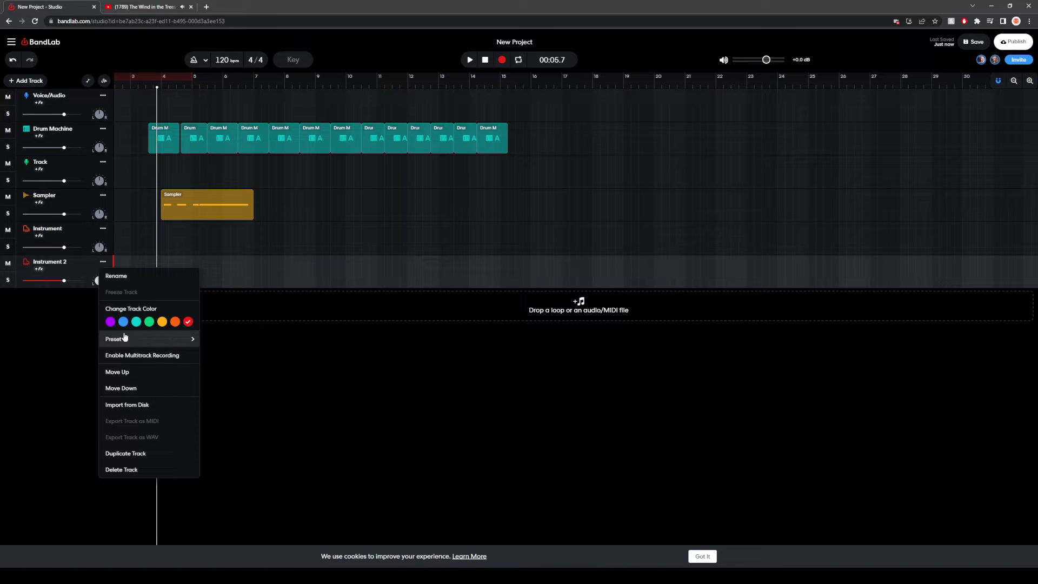
left_click(56, 349)
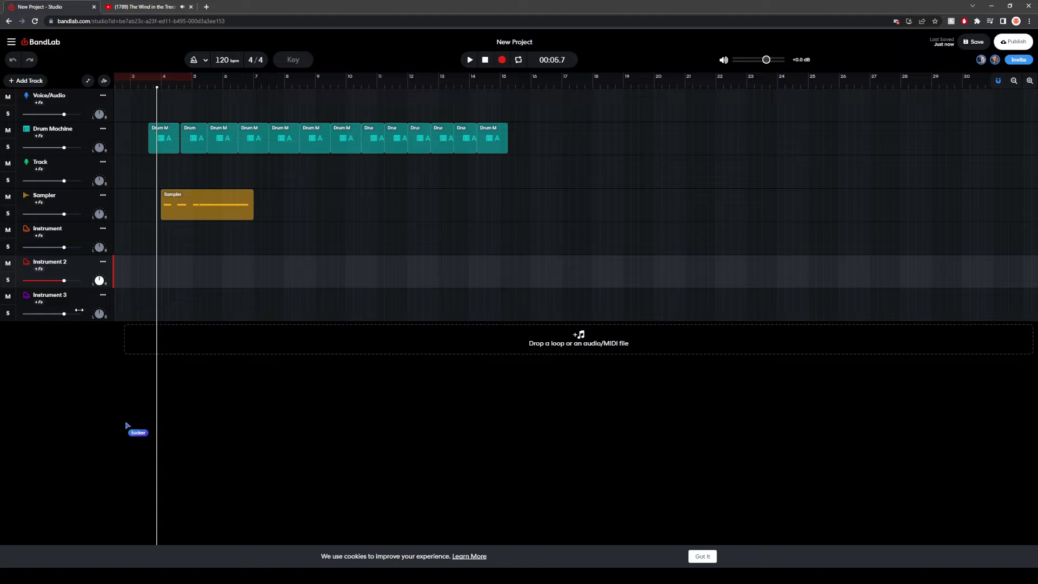
left_click(123, 302)
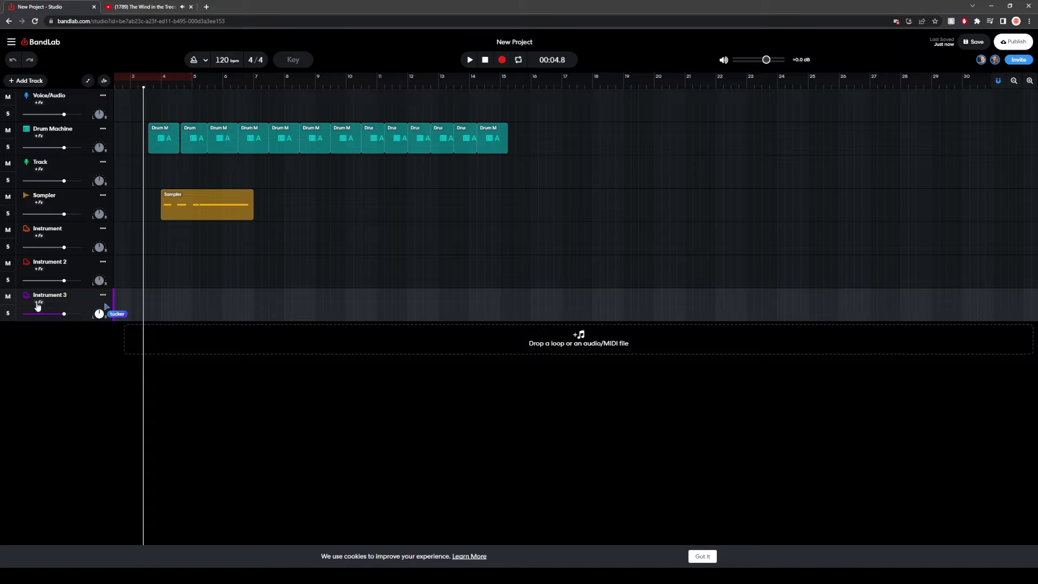
Step: Toggle mute and solo on Instrument 3 and reposition the playhead
left_click(8, 298)
left_click(9, 313)
left_click(8, 300)
left_click(8, 299)
left_click(124, 307)
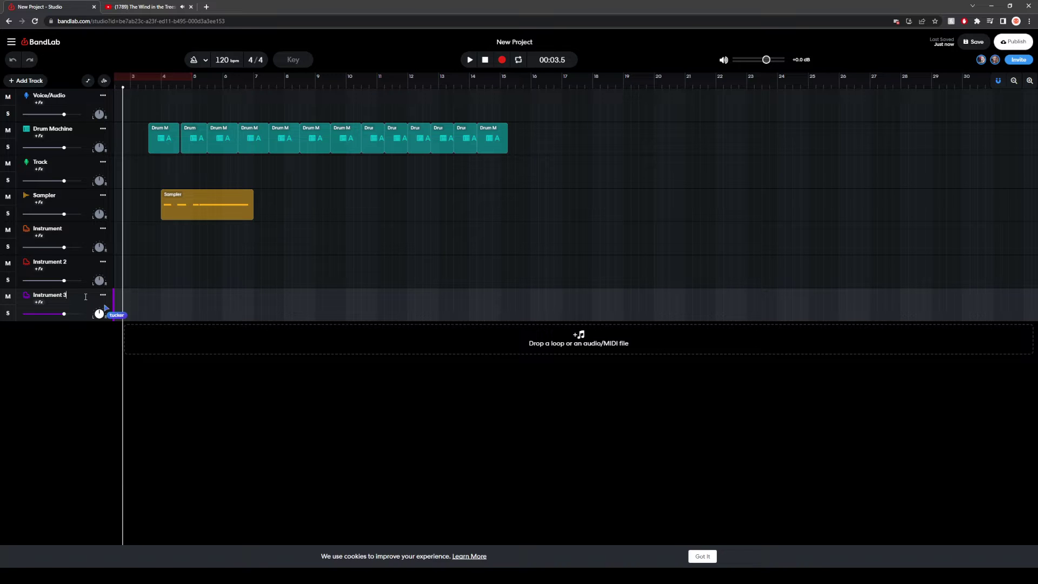
left_click(184, 302)
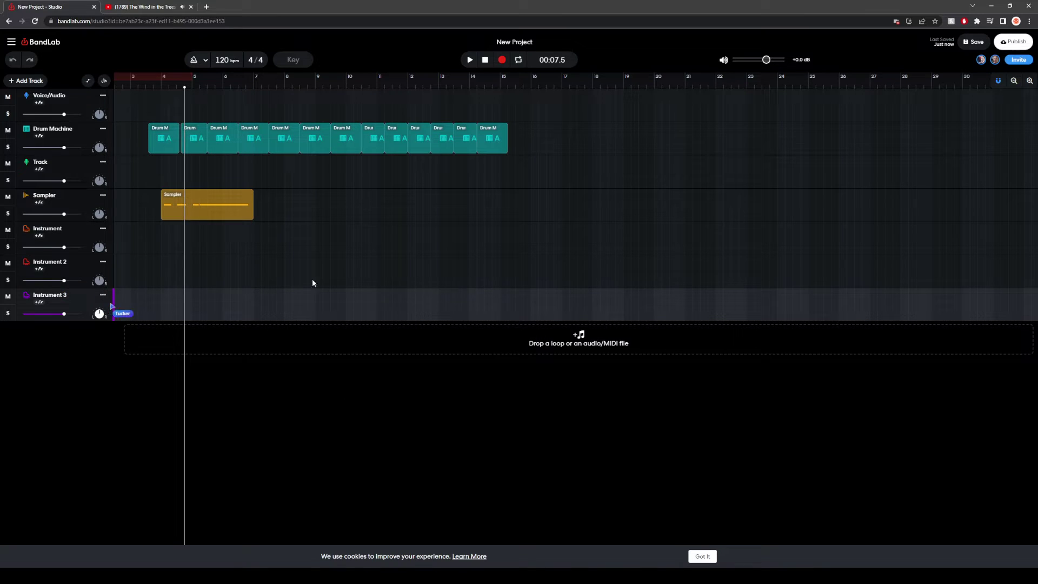
Step: Open the Sampler clip's note editor, then switch it to the first Instrument track
double_click(164, 205)
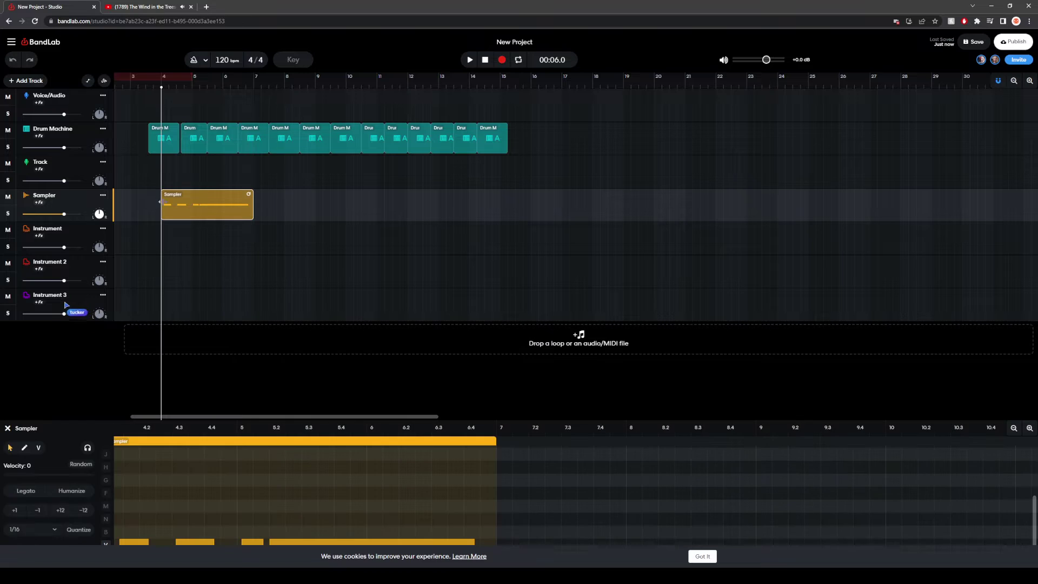
left_click(164, 254)
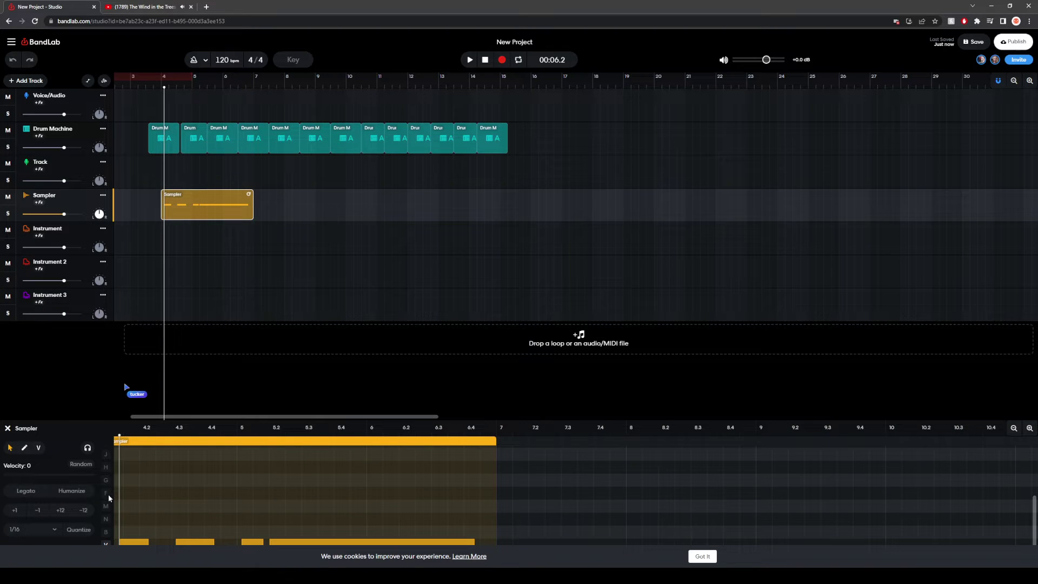
left_click(143, 277)
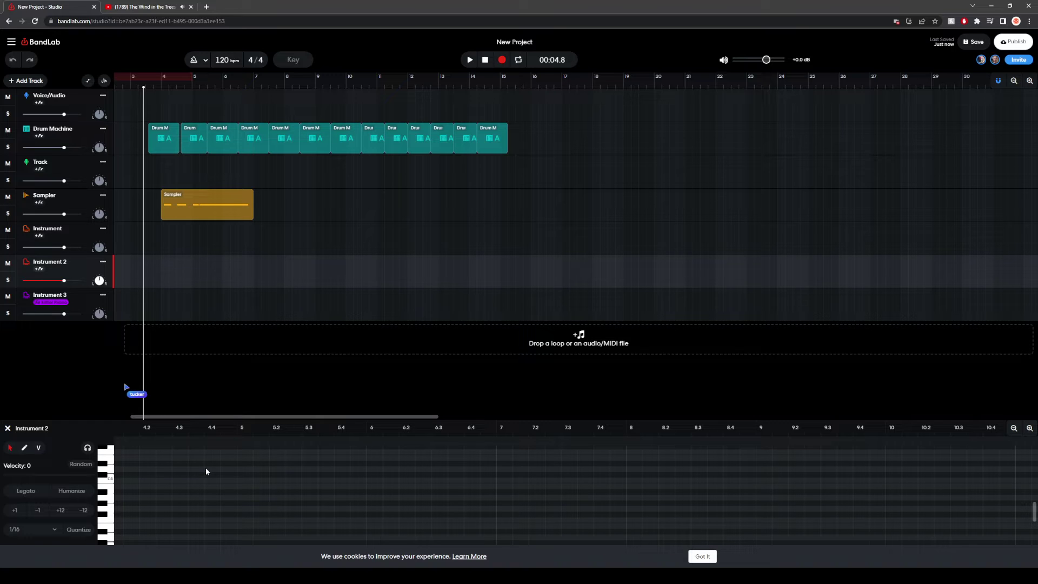
left_click(156, 250)
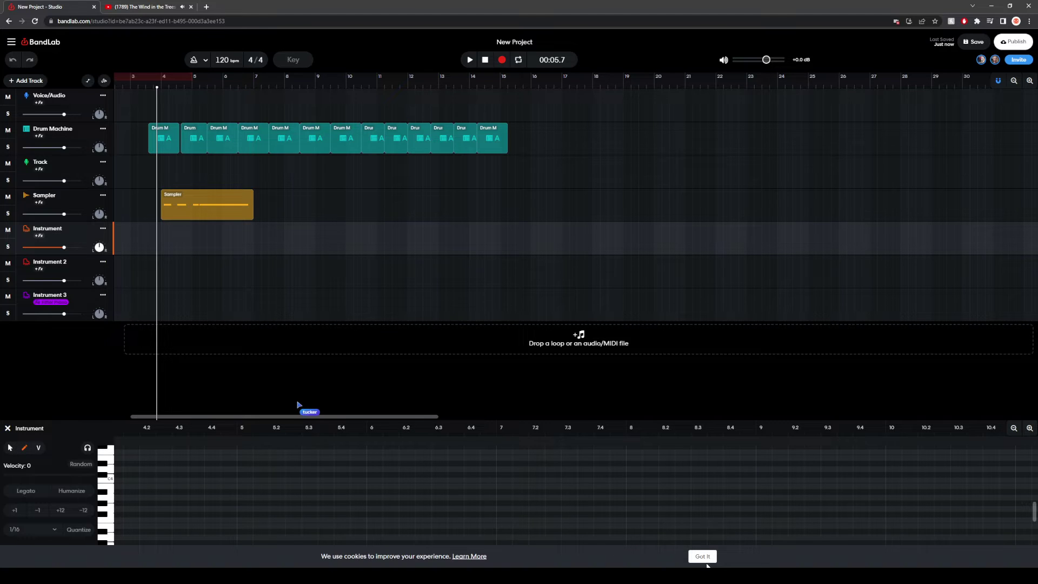
Step: Dismiss the cookie notice and audition the Instrument track's current Grand Piano sound
left_click(702, 556)
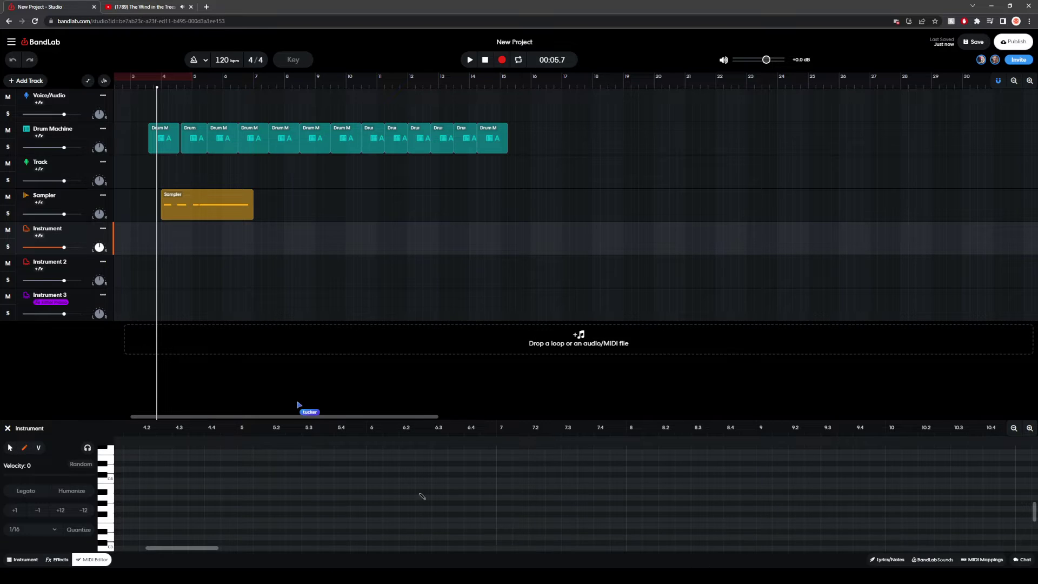
left_click(39, 561)
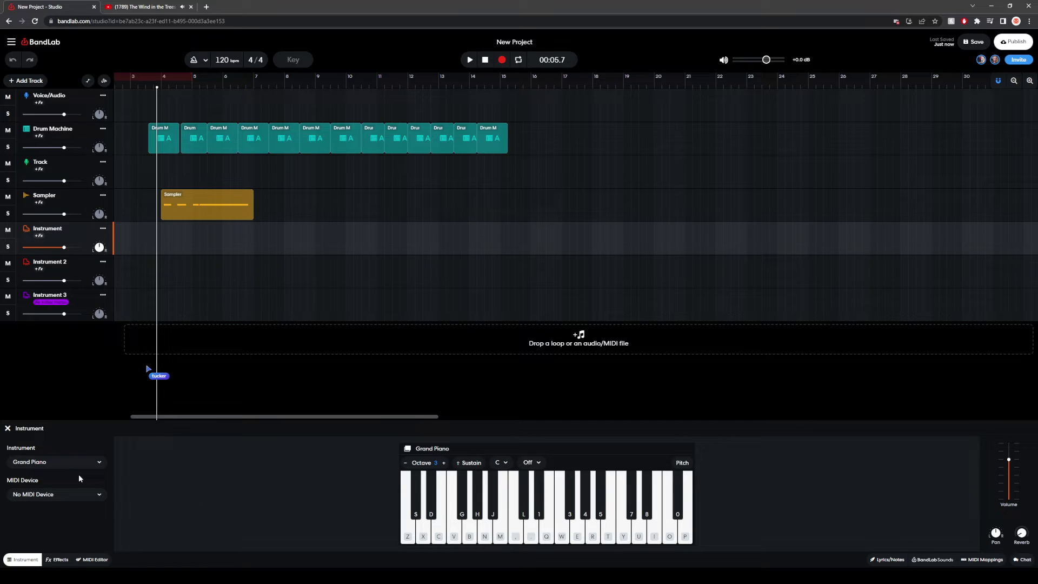
left_click(70, 462)
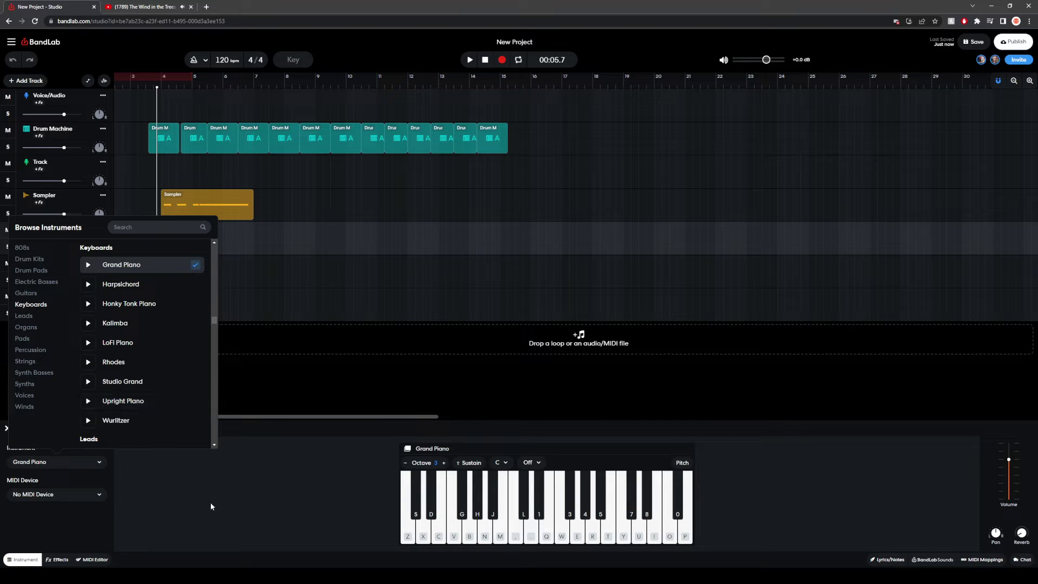
left_click(252, 508)
left_click(492, 536)
left_click(491, 536)
left_click(498, 536)
left_click(498, 537)
left_click(486, 536)
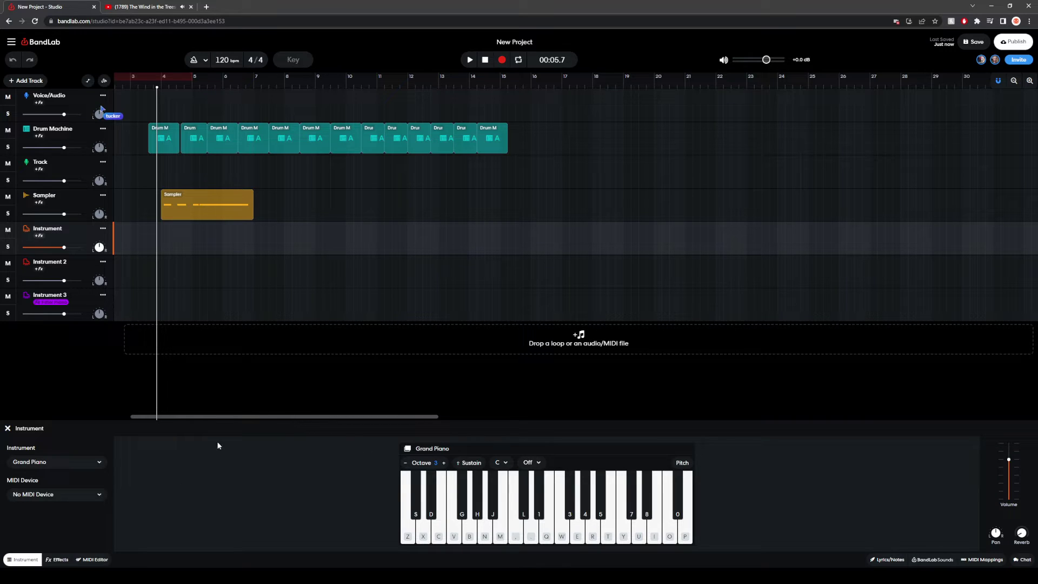
Step: Switch the instrument to the Chip Hot lead and test a few notes
left_click(74, 462)
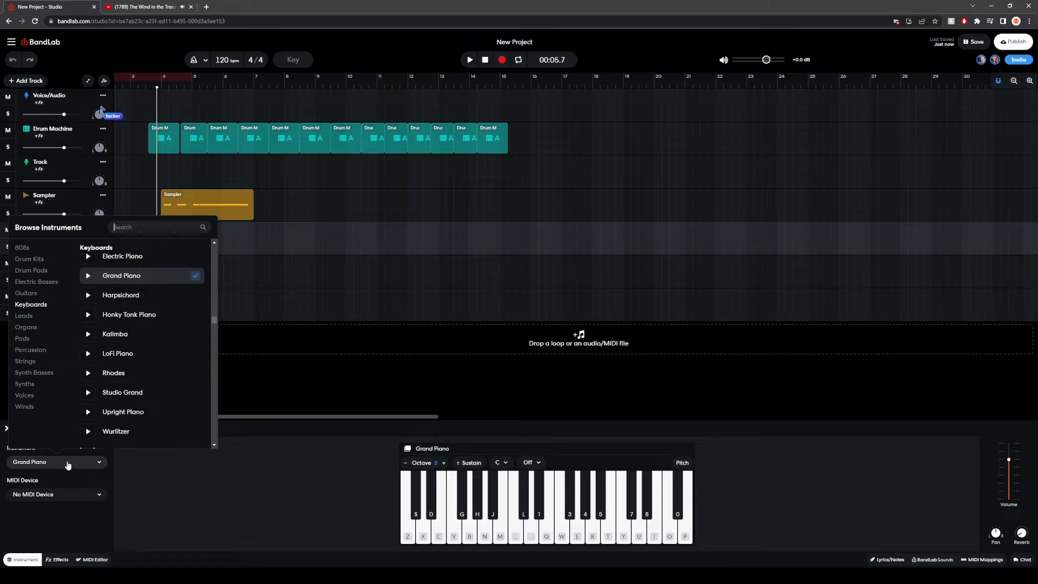
scroll(141, 360, "down", 4)
scroll(142, 351, "down", 3)
left_click(142, 350)
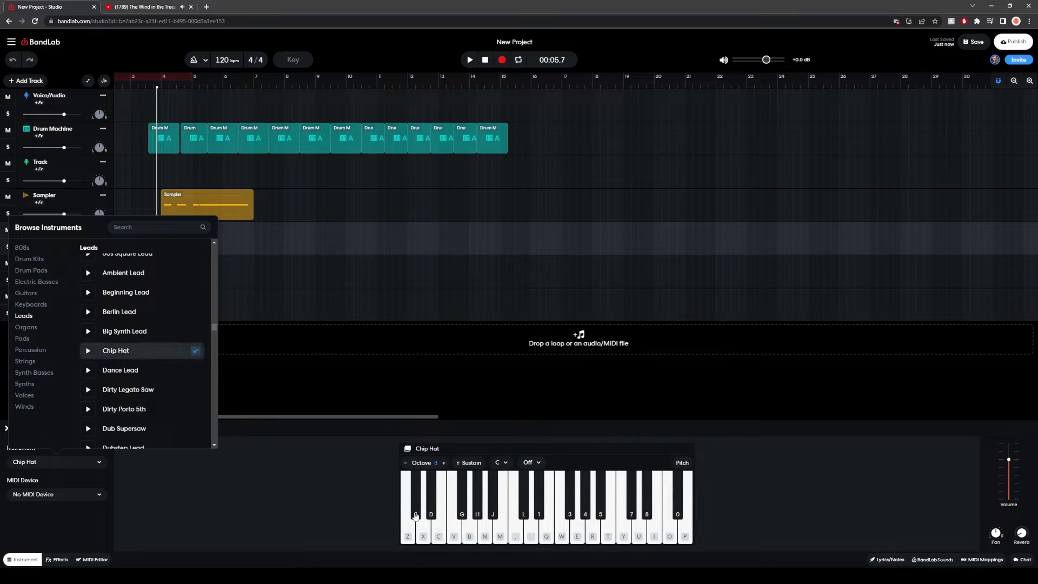
left_click(433, 516)
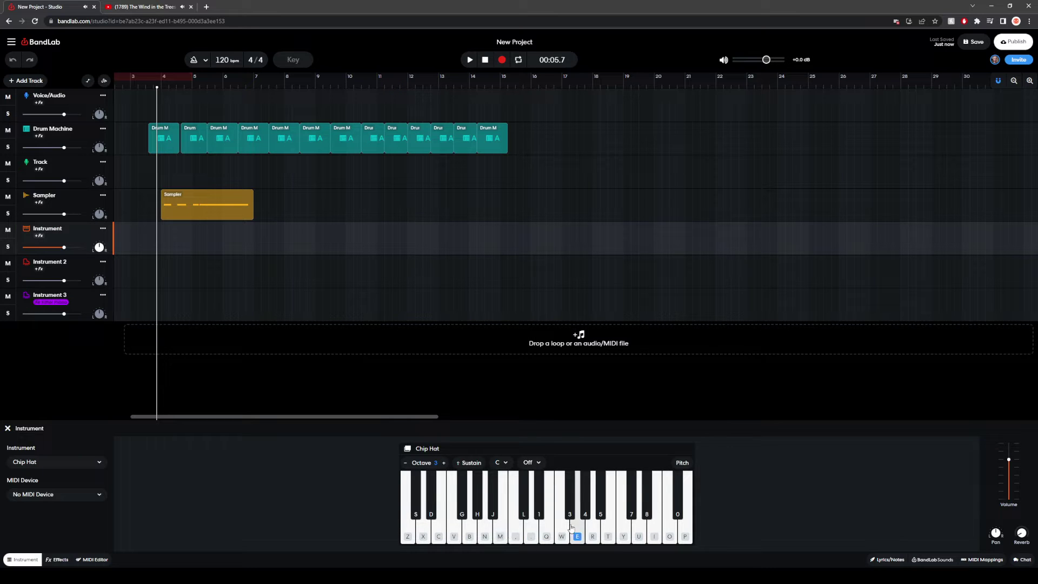
left_click(503, 532)
left_click(502, 532)
left_click(562, 535)
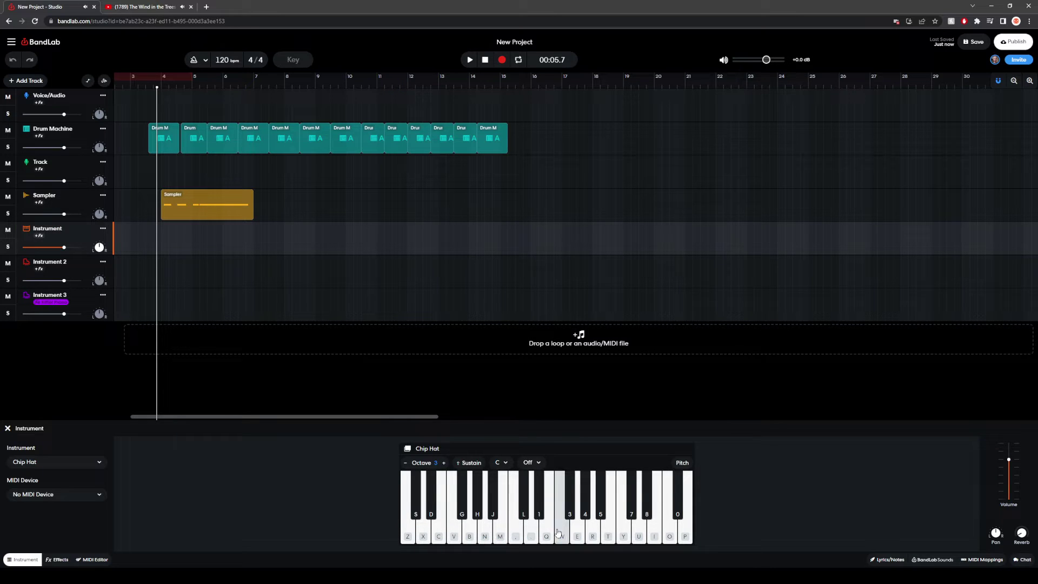
left_click(531, 530)
left_click(562, 532)
Step: Audition a few Chip Hot notes on the computer keyboard
left_click(532, 527)
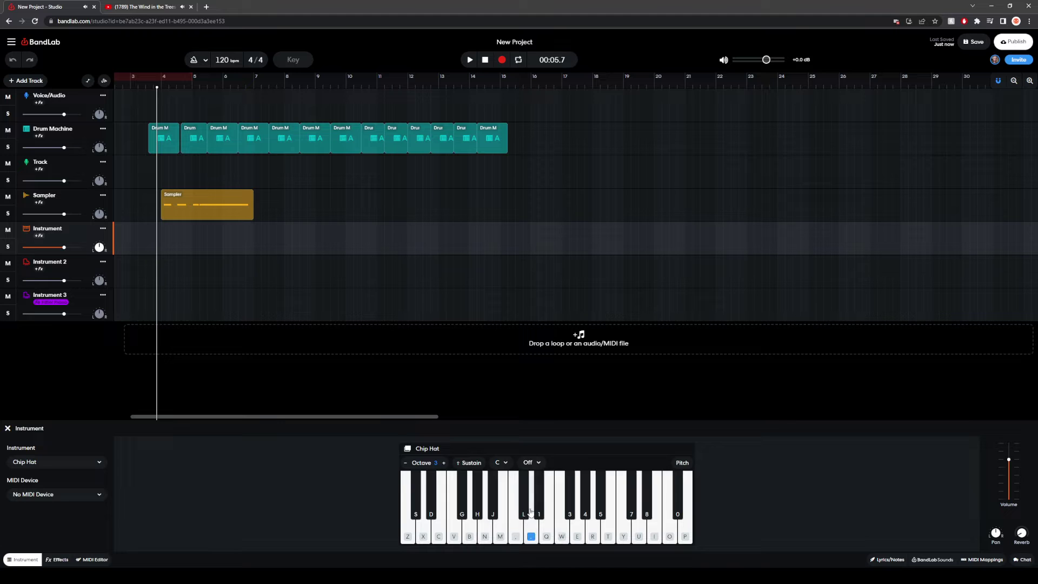
key("4")
key("y")
key("t")
Step: Record a short Chip Hot phrase onto the first Instrument track, spanning roughly bars 4–6
left_click(502, 60)
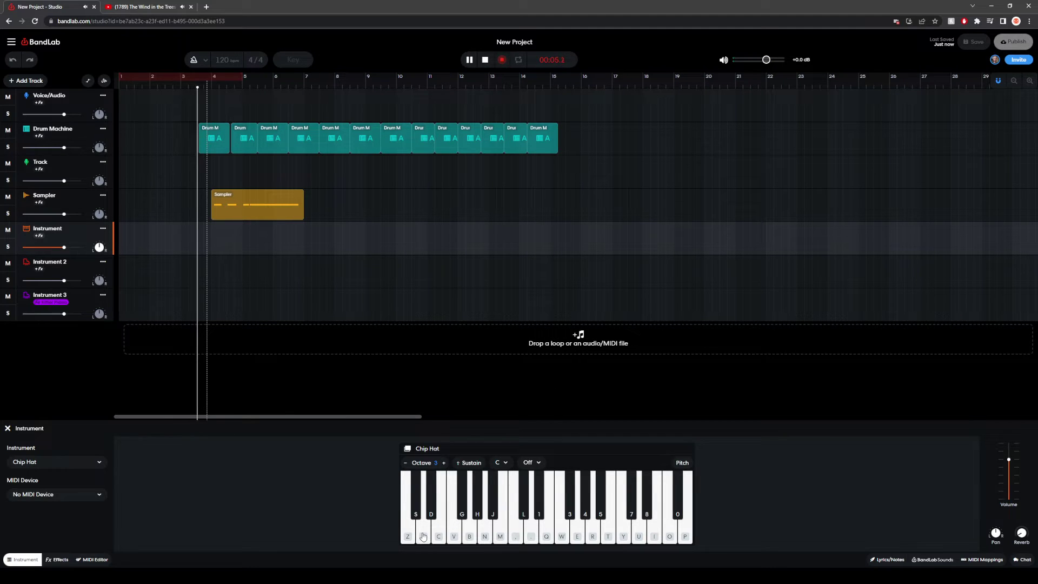
key("b")
key("n")
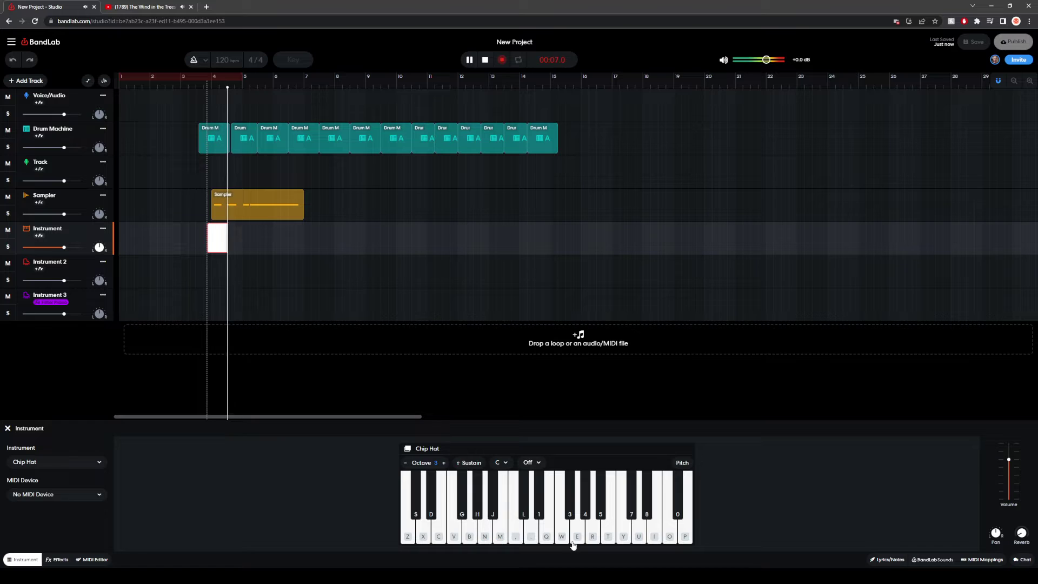
key("l")
key("4")
key("q")
key("0")
key("n")
key("l")
key("o")
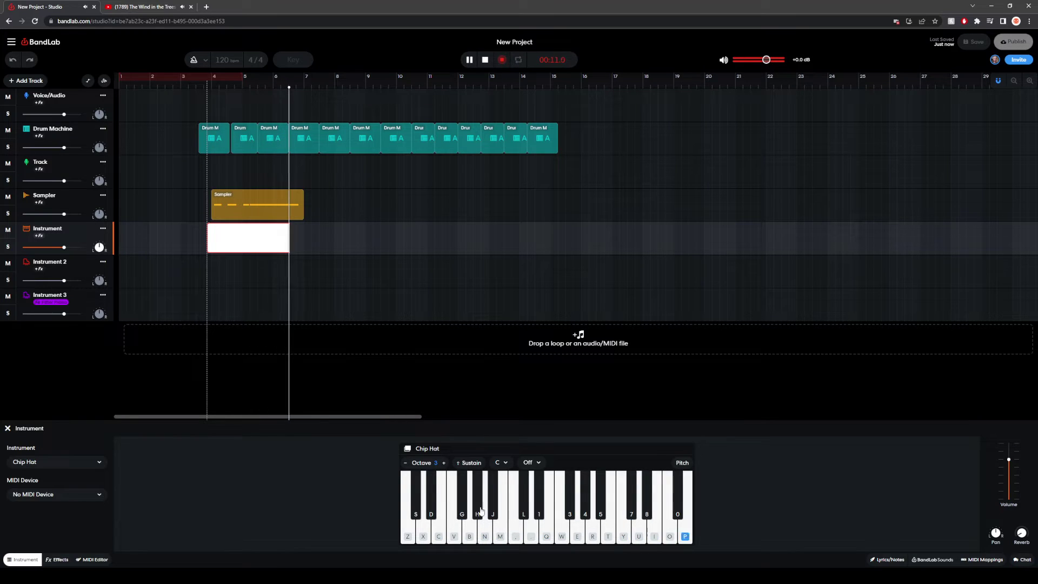
key("space")
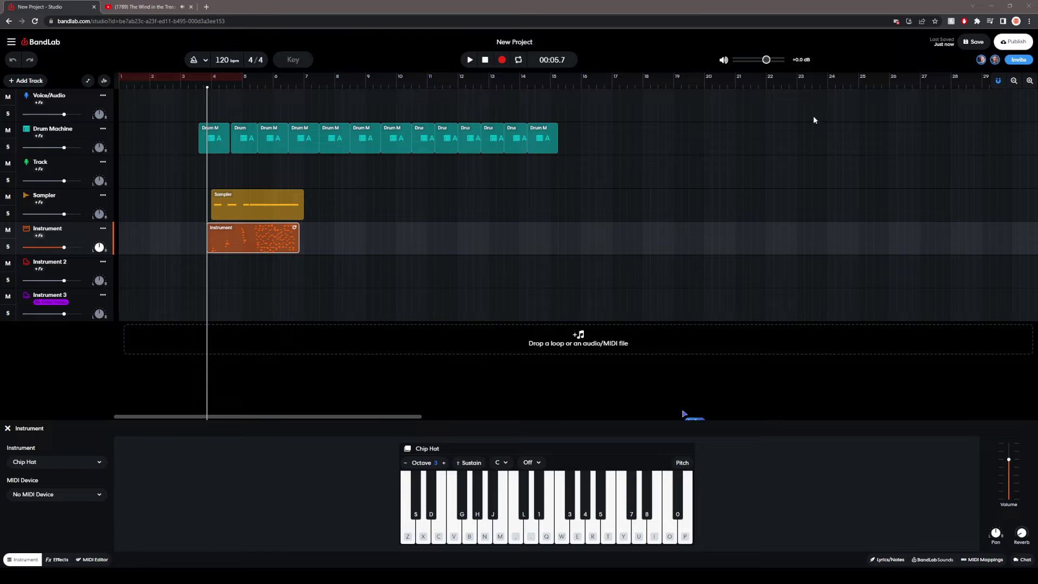
Step: Save the project as a new revision, browse the main menu's Settings and View submenus, then select the address bar
left_click(966, 49)
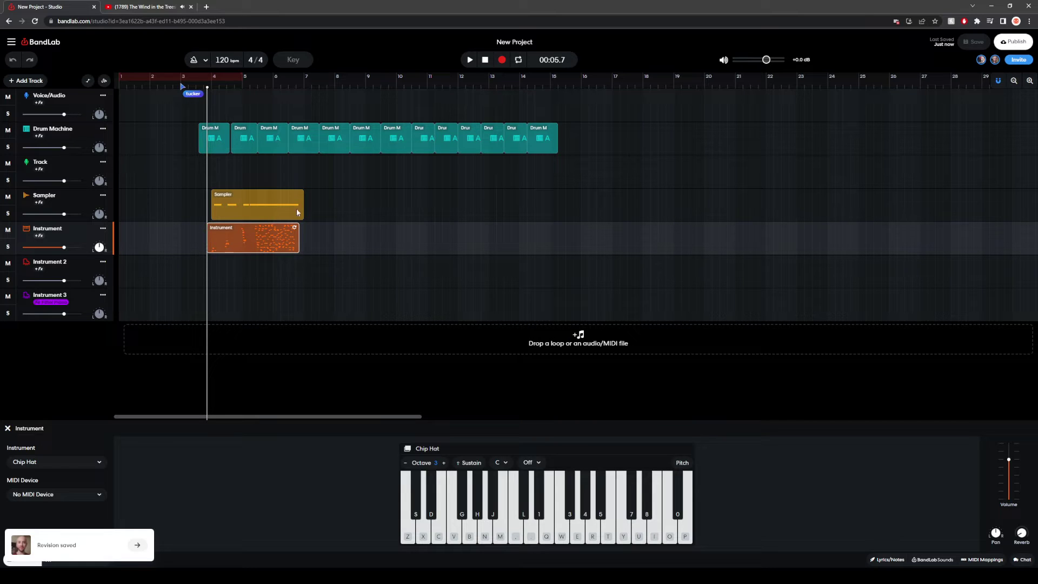
left_click(11, 42)
mouse_move(38, 108)
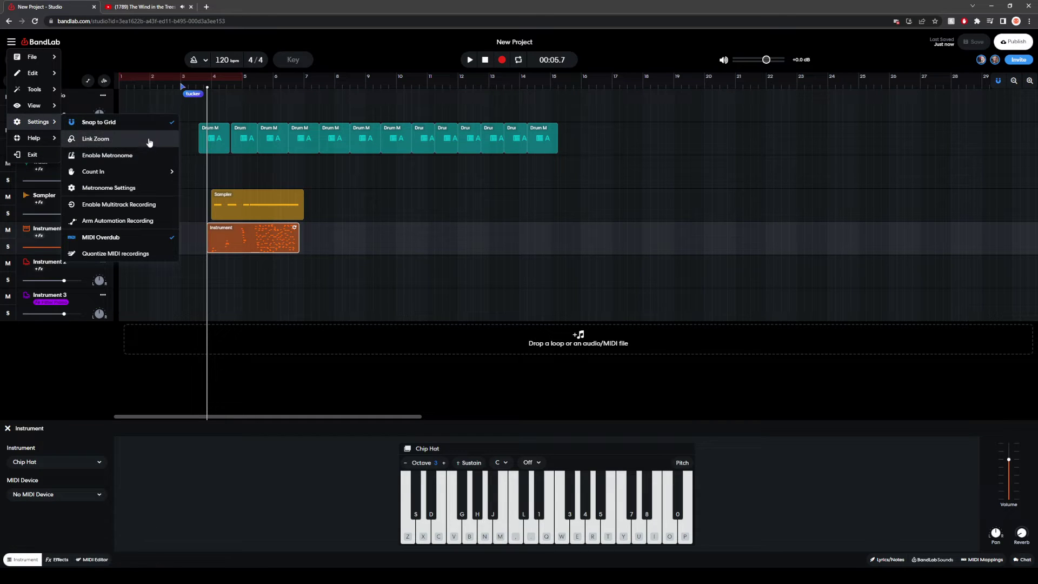
mouse_move(144, 178)
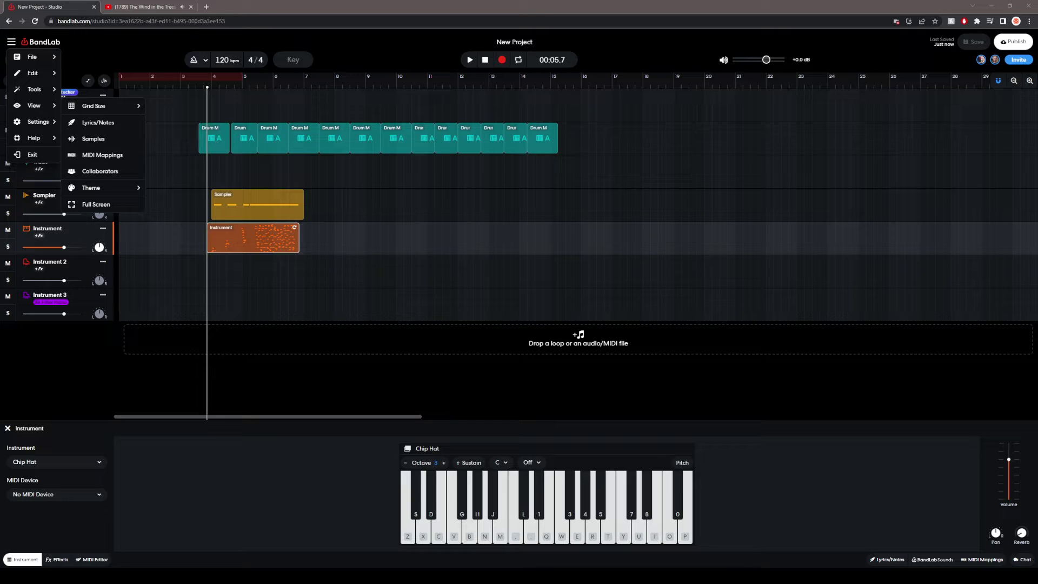
left_click(216, 21)
Step: Load the shared project from the pasted join link, add a Drum Machine track, and play it
type("bandlab.com/join/d49a6yu")
key("Return")
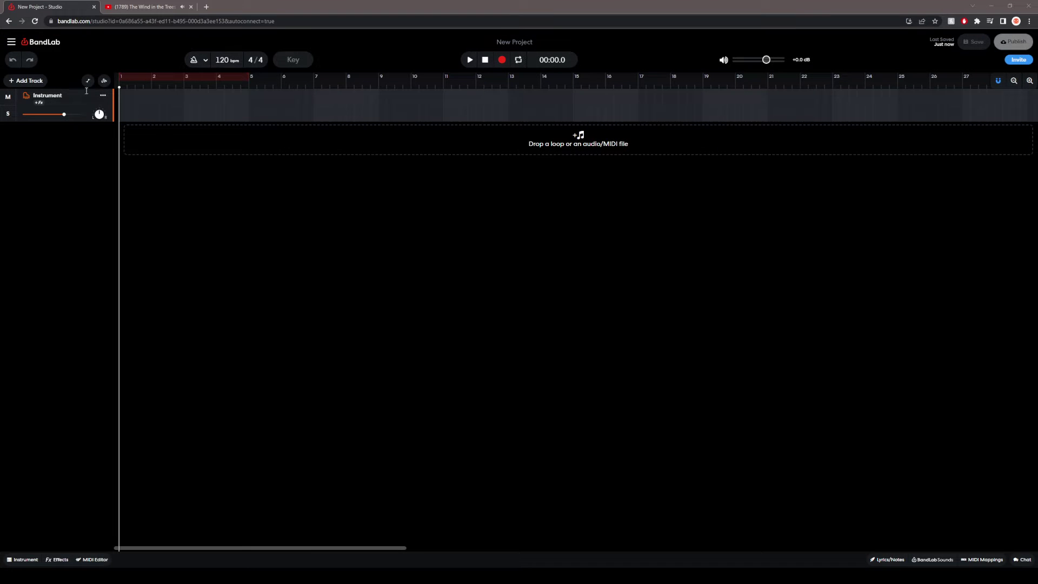
left_click(30, 80)
left_click(72, 177)
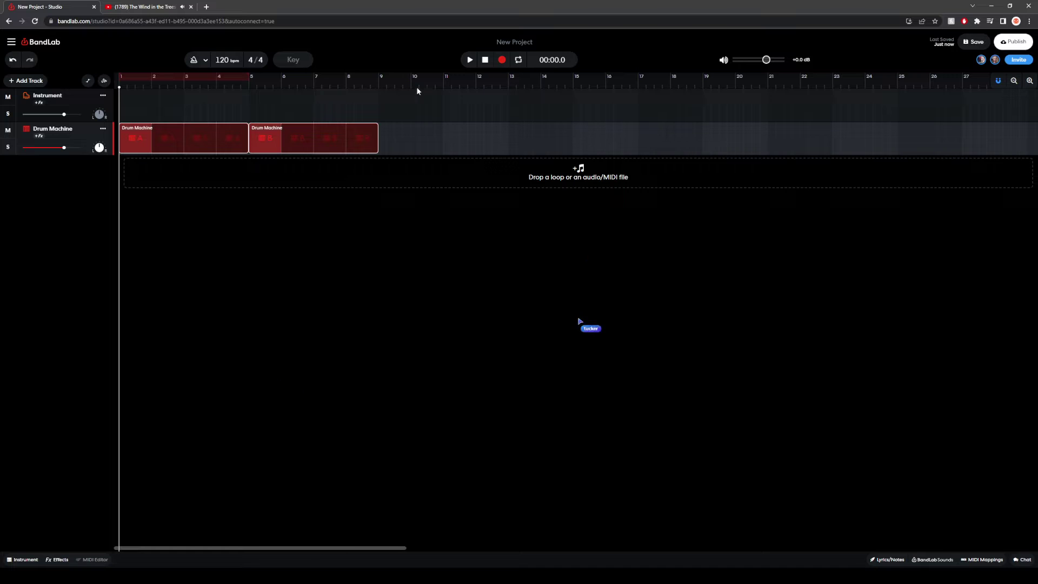
left_click(471, 59)
Step: Stop playback, open the first drum clip's 808 pattern, and clear its hi-hat notes
left_click(470, 59)
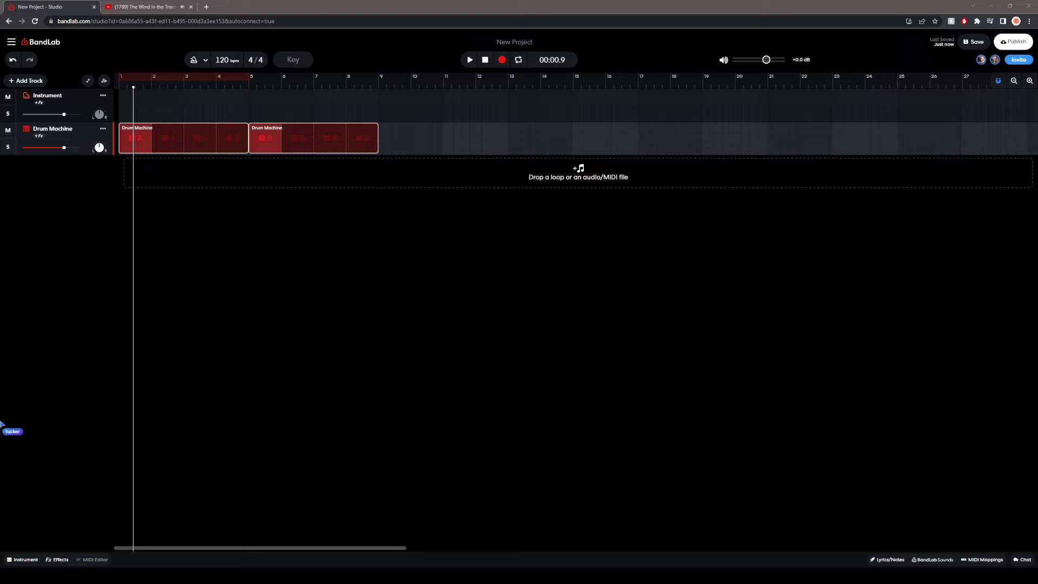
double_click(148, 138)
left_click(472, 471)
left_click(461, 483)
left_click(483, 483)
left_click(506, 482)
left_click(528, 483)
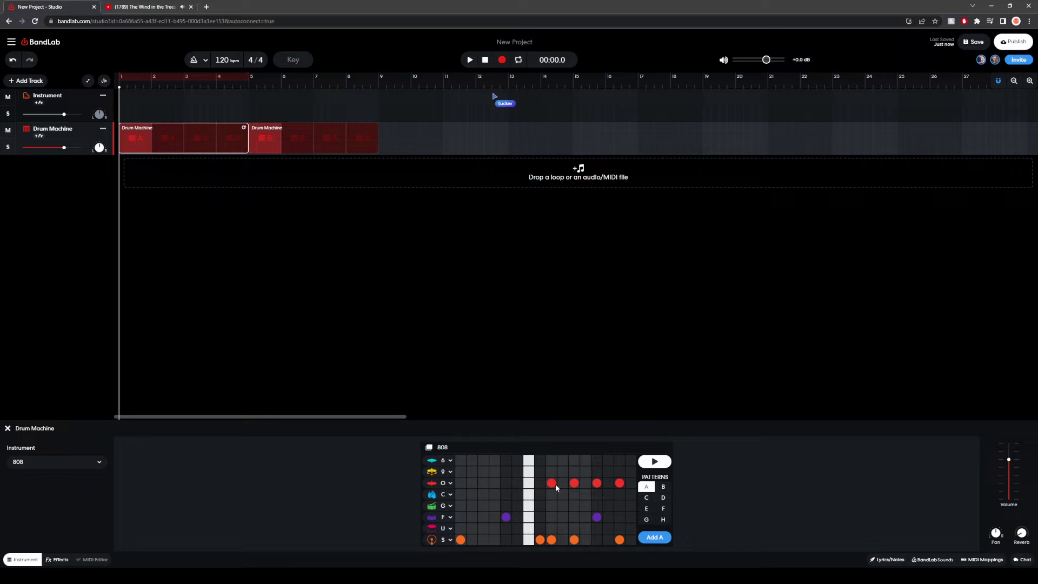
left_click(551, 482)
left_click(574, 482)
left_click(596, 483)
left_click(619, 483)
Step: Delete the remaining row F and kick notes, keeping only the two kick hits on steps 1–2
left_click(619, 540)
left_click(597, 517)
left_click(574, 540)
left_click(551, 540)
left_click(540, 540)
left_click(506, 516)
left_click(461, 539)
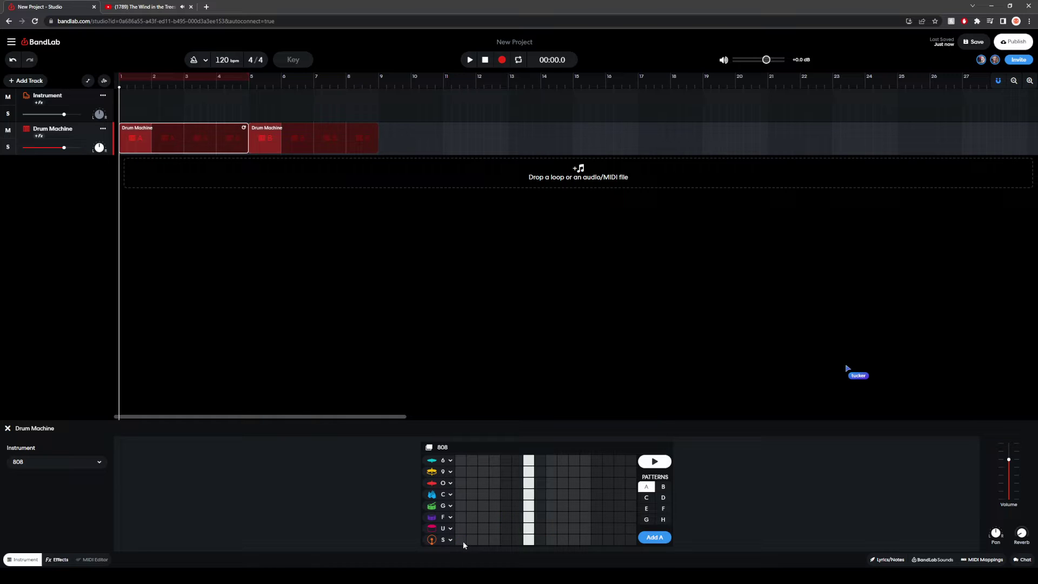
Step: Confirm the row U and top-row sounds and place a Crash Cymbal hit on the top row
left_click(434, 525)
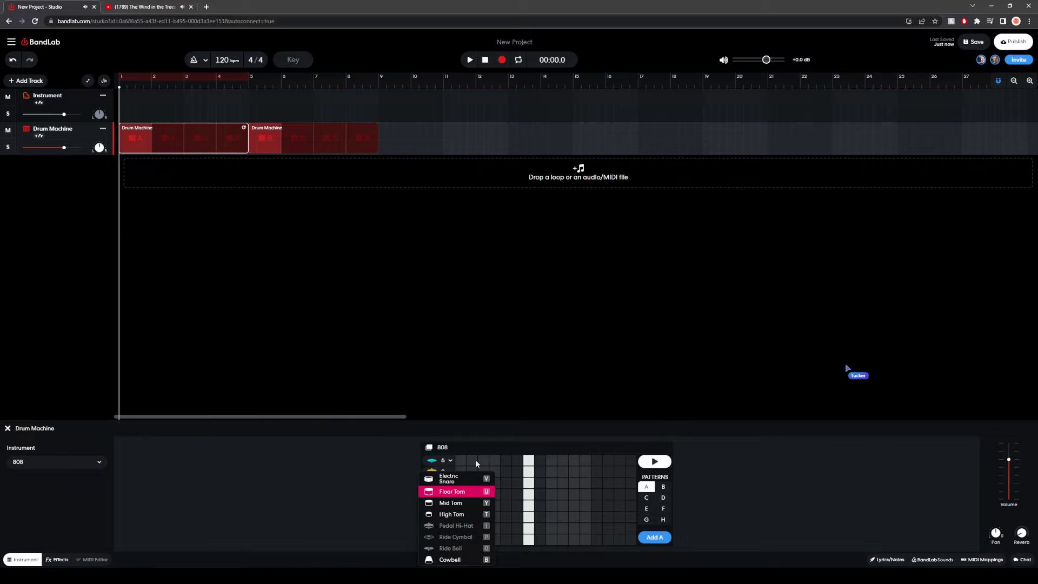
left_click(453, 449)
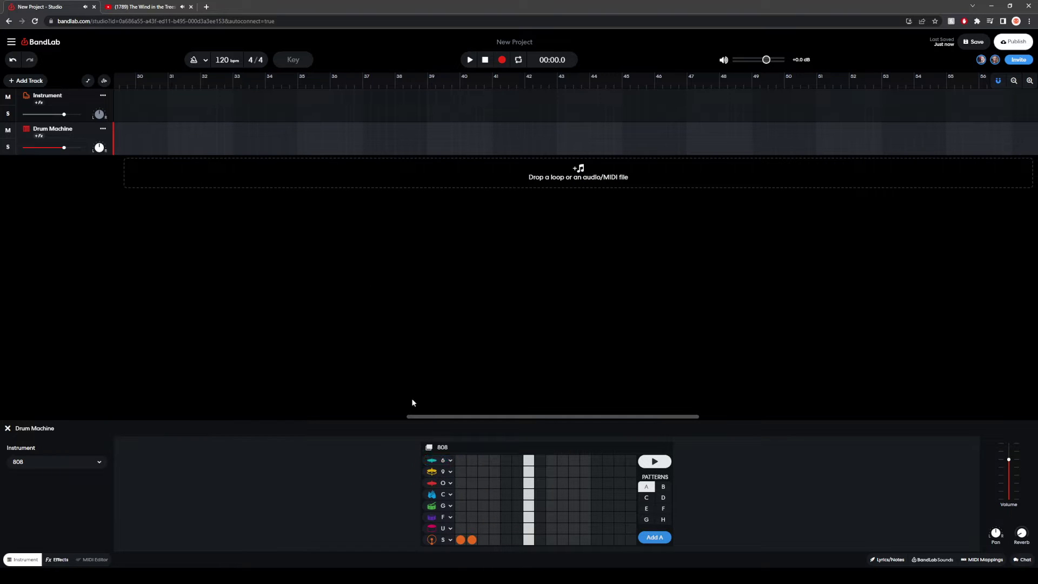
left_click(449, 458)
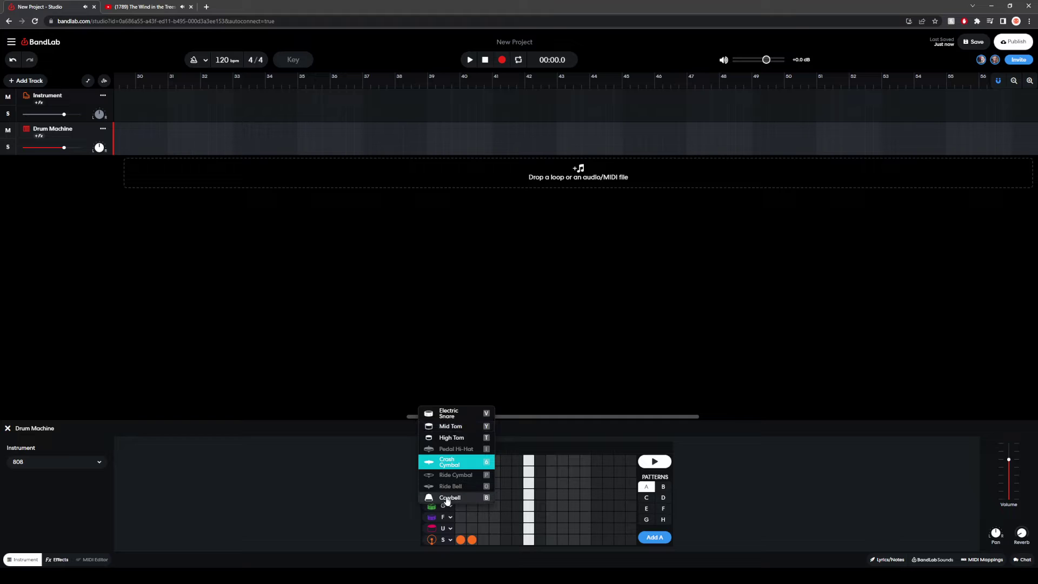
left_click(450, 461)
left_click(484, 461)
left_click(495, 461)
left_click(483, 461)
Step: Add kick hits across the bar plus a crash at step 14, then audition the pattern
left_click(430, 539)
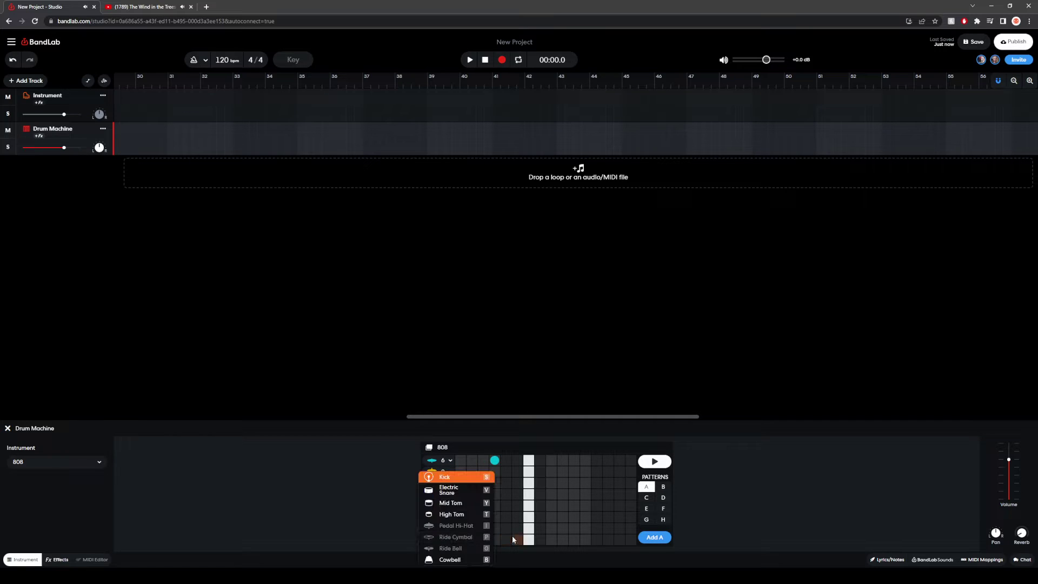
left_click(500, 542)
left_click(517, 539)
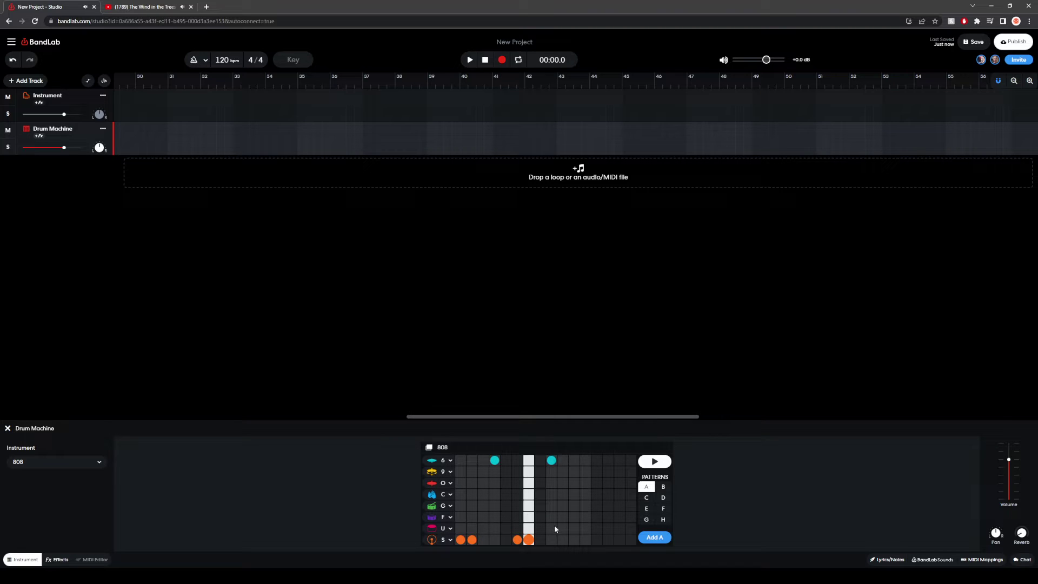
left_click(574, 540)
left_click(585, 539)
left_click(608, 460)
left_click(630, 540)
left_click(657, 462)
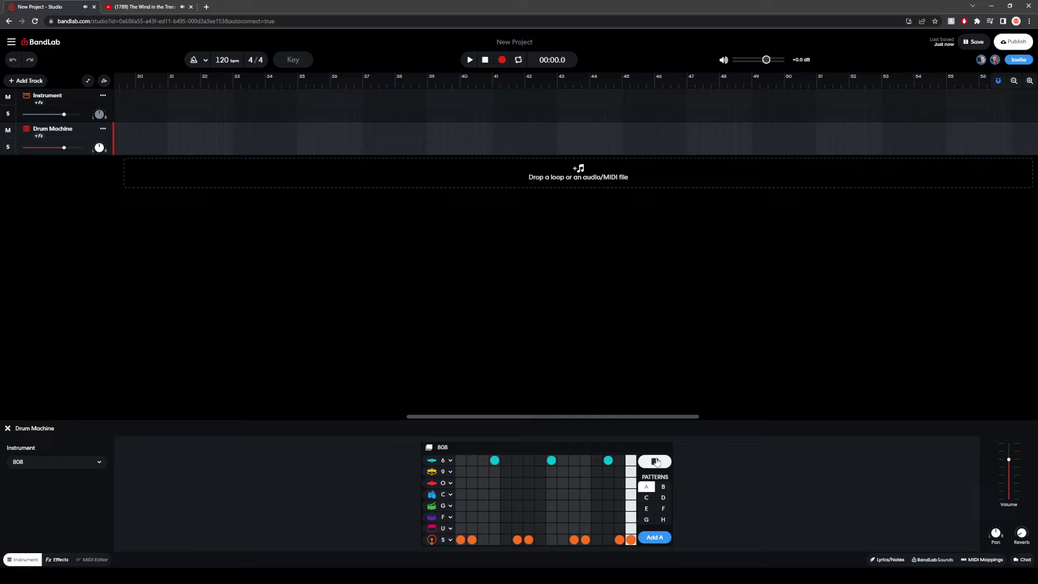
left_click(656, 461)
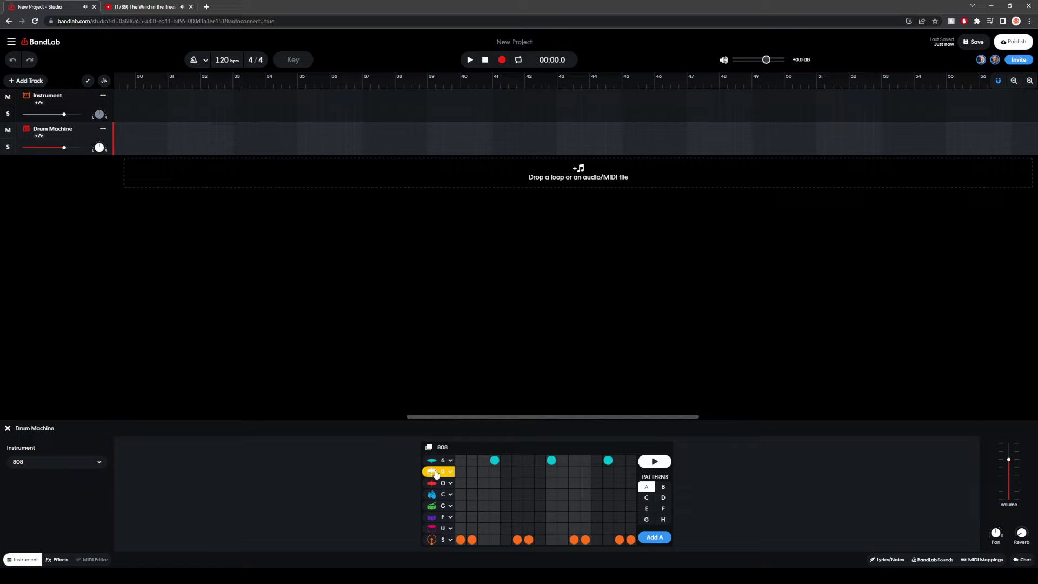
Step: Add two Open Hi-Hat hits on row 9 and audition the pattern
left_click(431, 472)
left_click(529, 474)
left_click(562, 472)
left_click(619, 472)
left_click(653, 463)
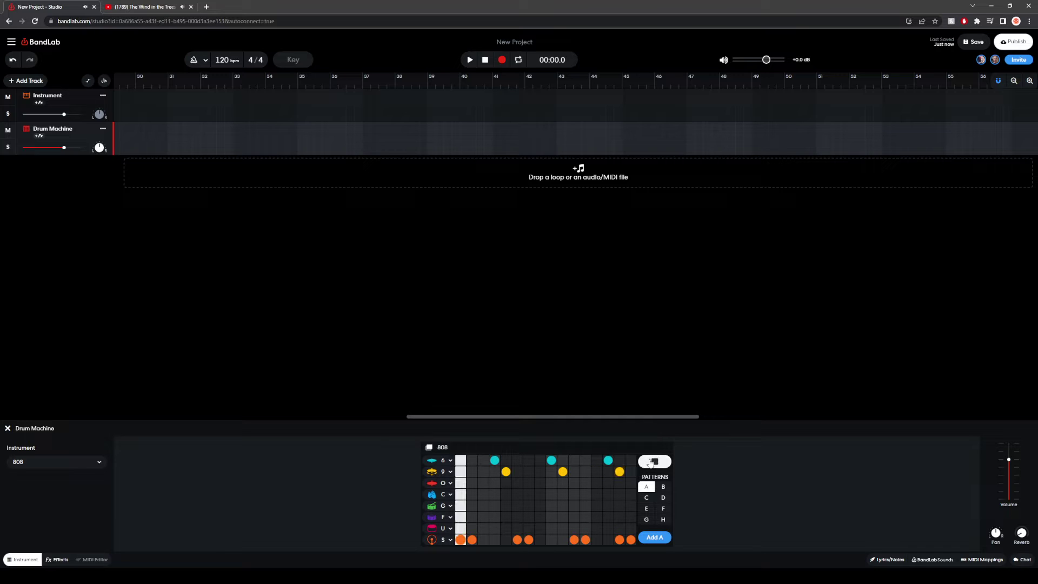
left_click(653, 462)
Step: Move the open hi-hat hits onto offbeat steps and audition again
left_click(619, 472)
left_click(563, 472)
left_click(506, 472)
left_click(494, 471)
left_click(551, 472)
left_click(608, 472)
left_click(652, 462)
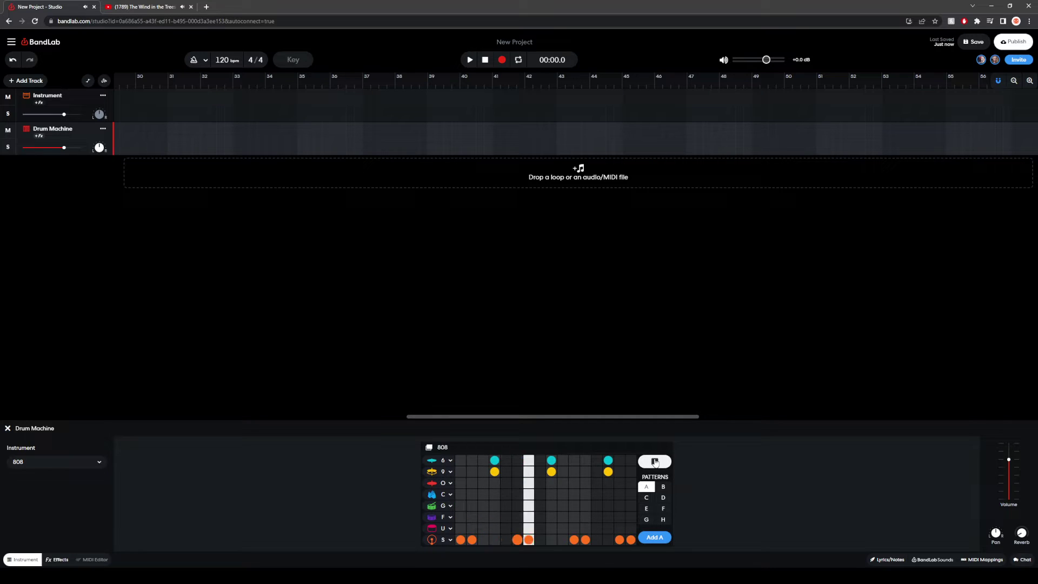
left_click(654, 462)
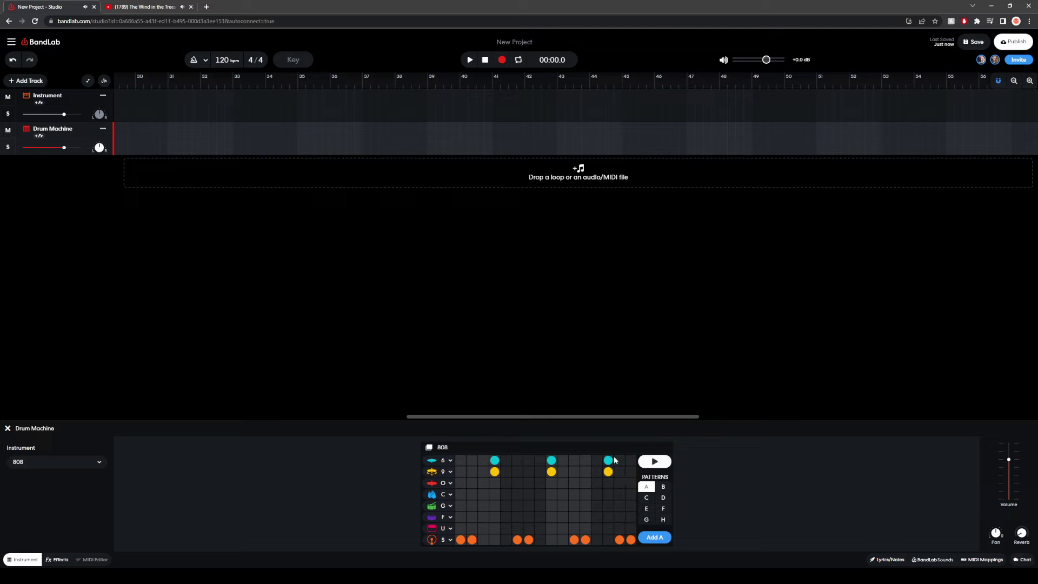
Step: Clear all crash cymbal and open hi-hat notes from the pattern
left_click(608, 460)
left_click(608, 471)
left_click(551, 459)
left_click(551, 472)
left_click(494, 460)
left_click(494, 471)
Step: Remove most kick hits, leaving only those on steps 1–2 and 5
left_click(517, 540)
left_click(529, 540)
left_click(574, 539)
left_click(586, 540)
left_click(619, 539)
left_click(630, 539)
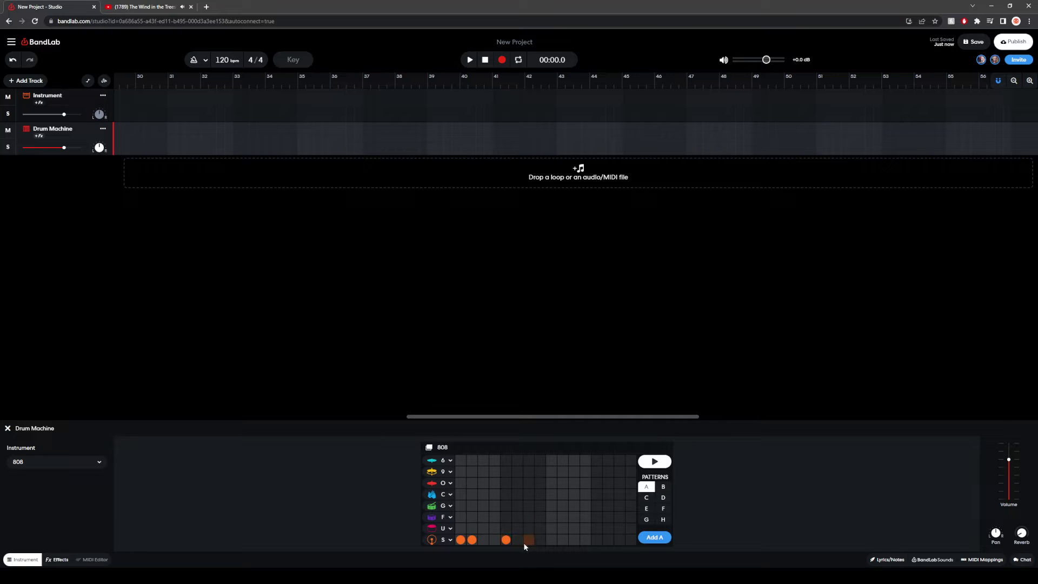
Step: Fill in kick hits so pairs sit on steps 1–2, 5–6, 9–10 and 13–14, then audition
left_click(518, 542)
left_click(597, 540)
left_click(608, 539)
left_click(655, 461)
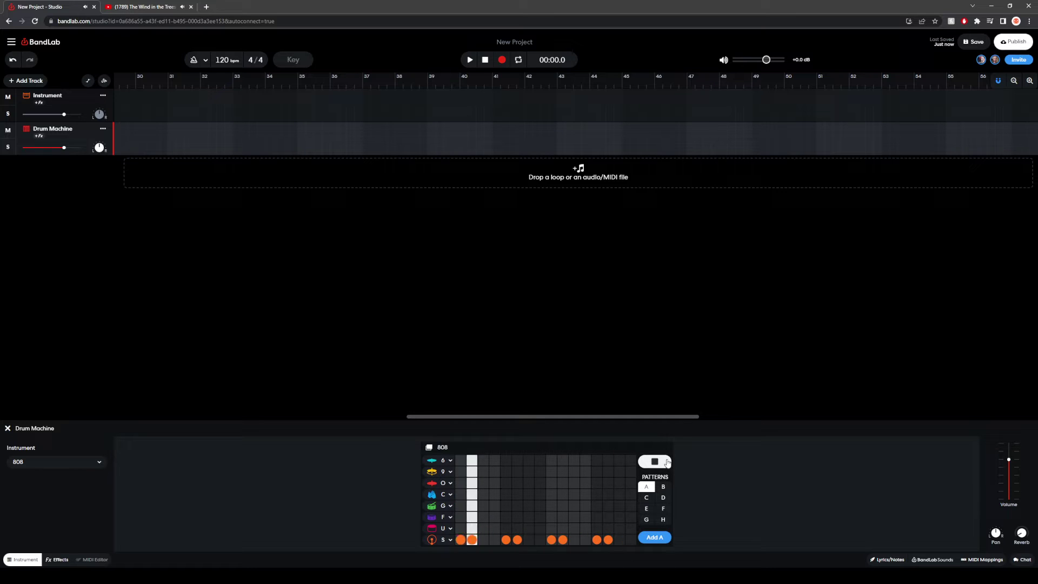
left_click(666, 462)
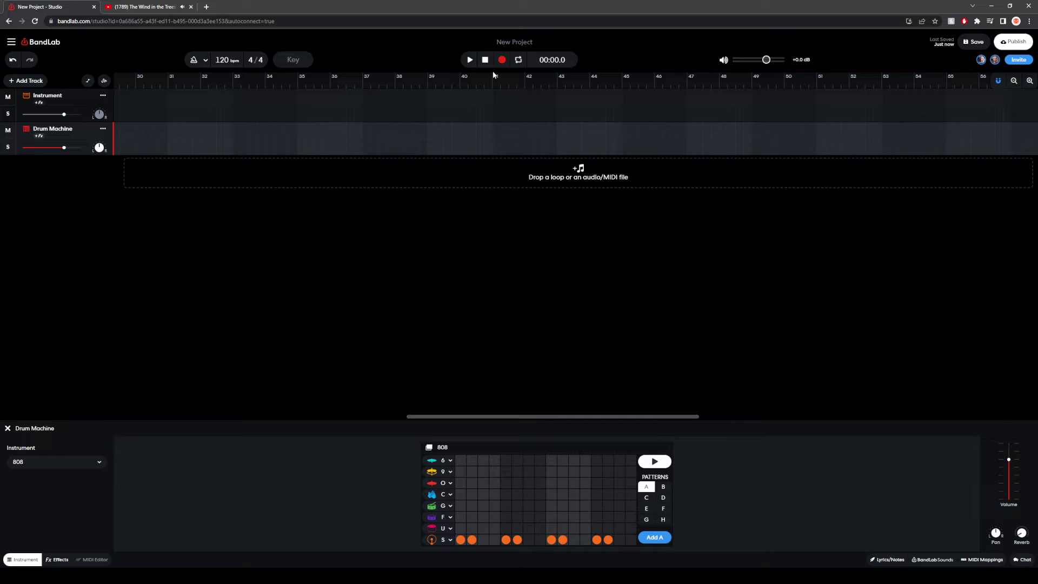
Step: Keep Clap on the C row, add a clap on the last step, and audition
left_click(447, 494)
left_click(469, 476)
left_click(620, 498)
left_click(666, 462)
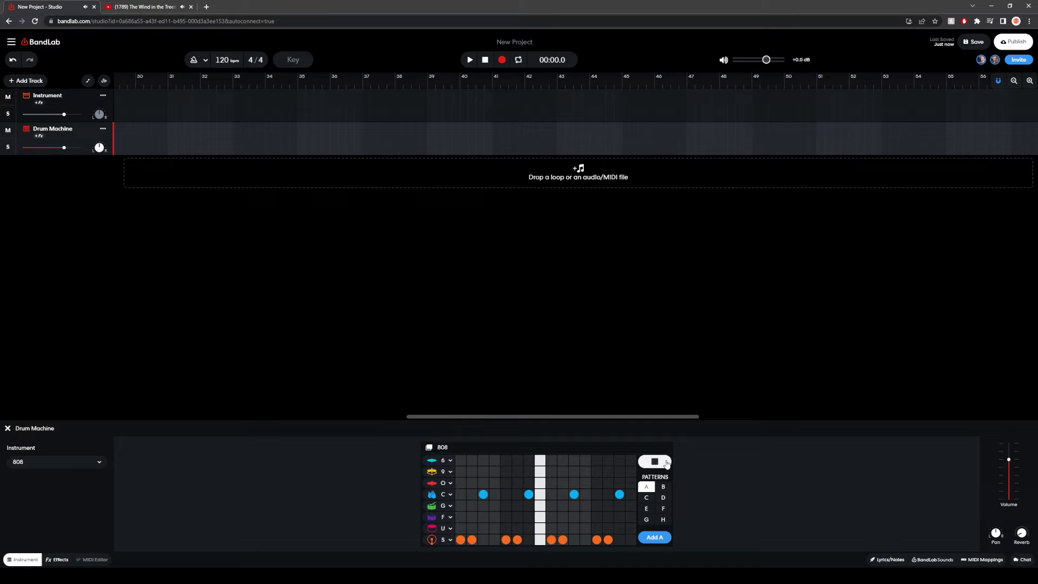
left_click(666, 462)
Step: Delete two kick hits and audition the pattern
left_click(506, 540)
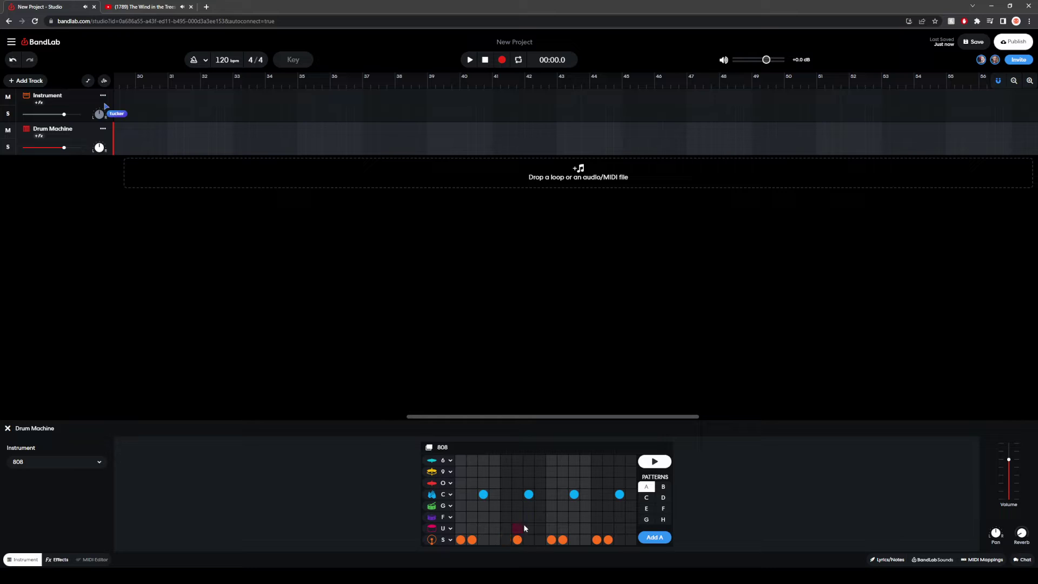
left_click(596, 540)
left_click(654, 466)
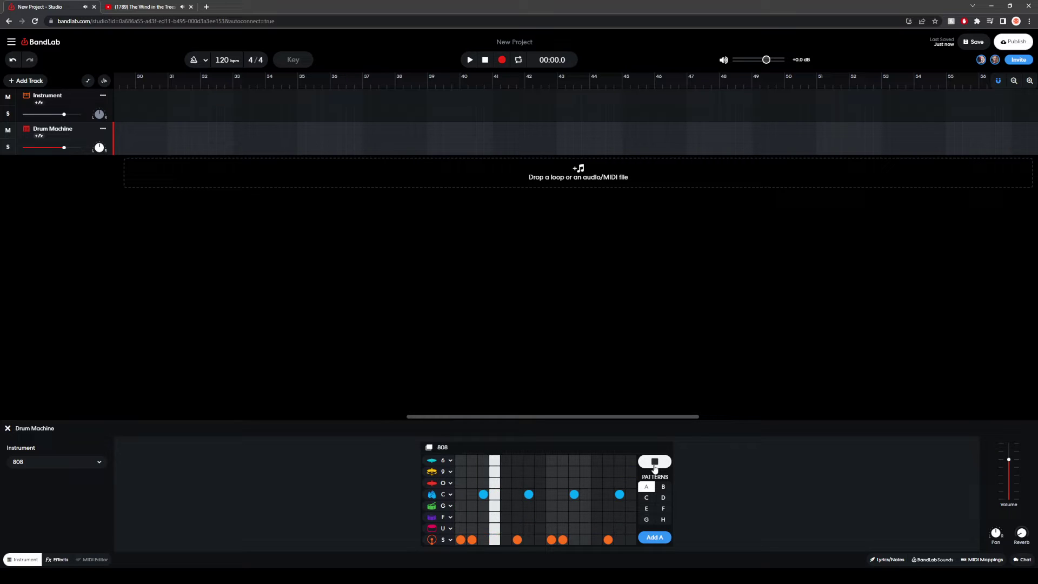
left_click(656, 462)
Step: Add clap hits on steps 4, 8, 12 and 16, then audition the pattern
left_click(495, 494)
left_click(540, 494)
left_click(585, 494)
left_click(630, 494)
left_click(656, 462)
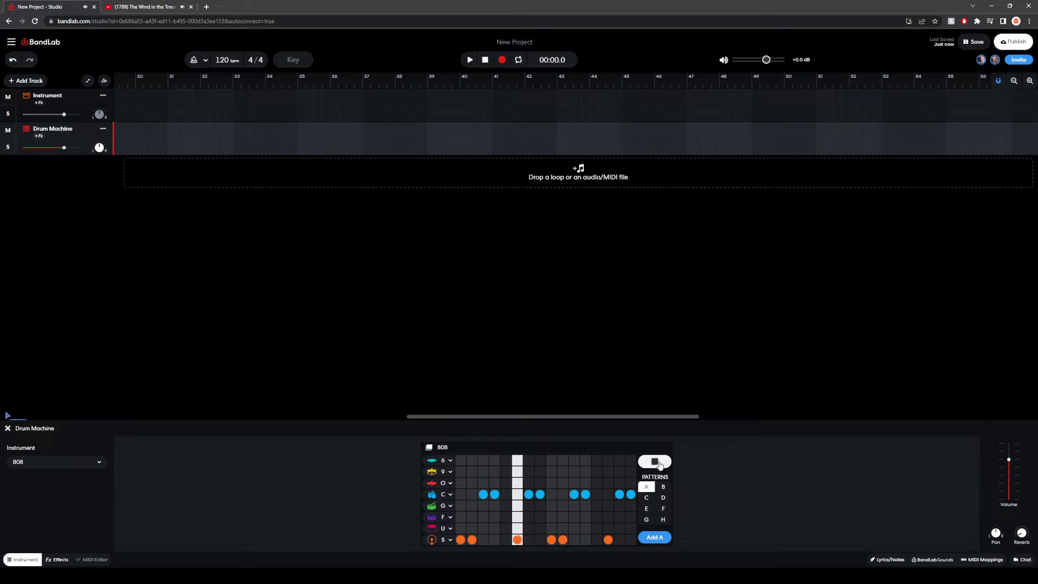
left_click(656, 462)
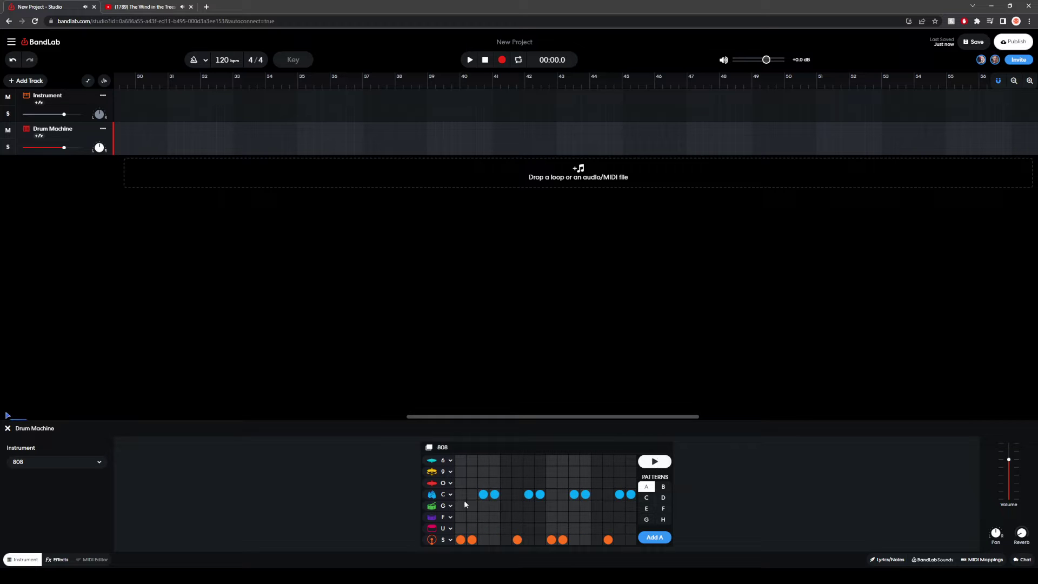
Step: Set row U to Floor Tom and another row to Clap
left_click(432, 528)
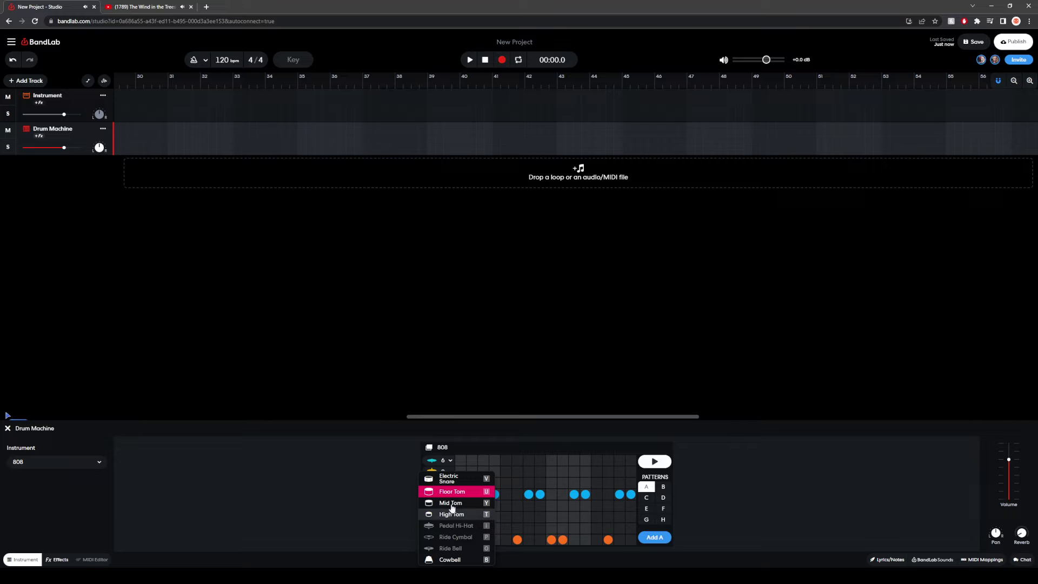
left_click(446, 493)
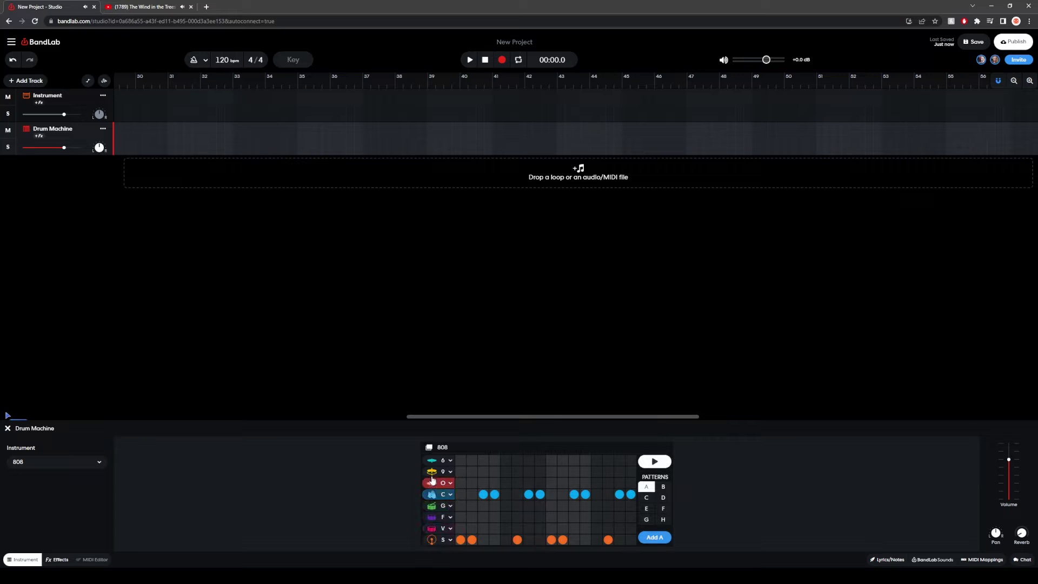
left_click(436, 484)
scroll(454, 497, "up", 3)
left_click(470, 510)
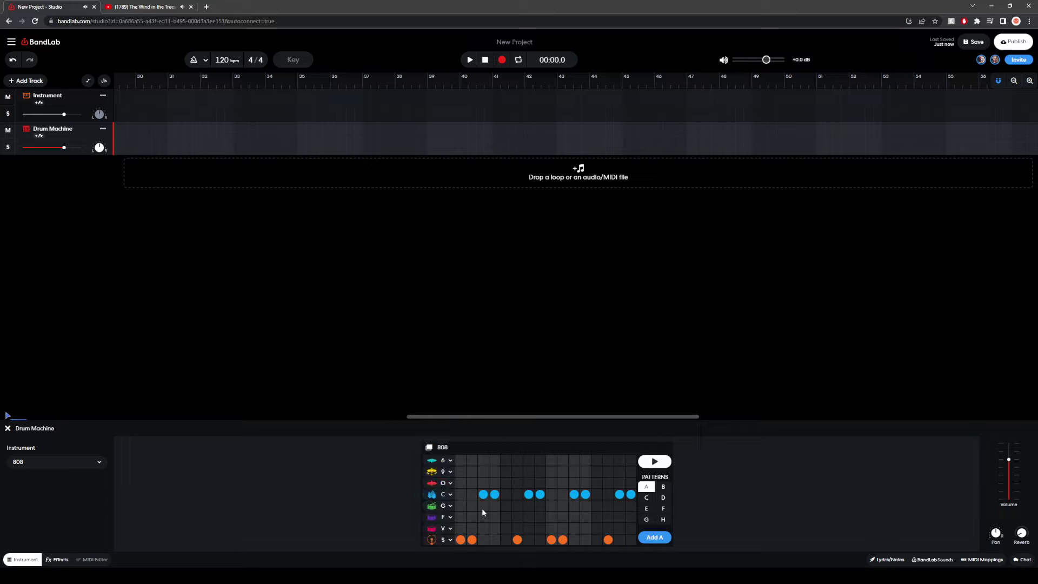
Step: Remove a G-row note, add a closed hi-hat on row O, and audition
left_click(472, 505)
left_click(608, 483)
left_click(660, 463)
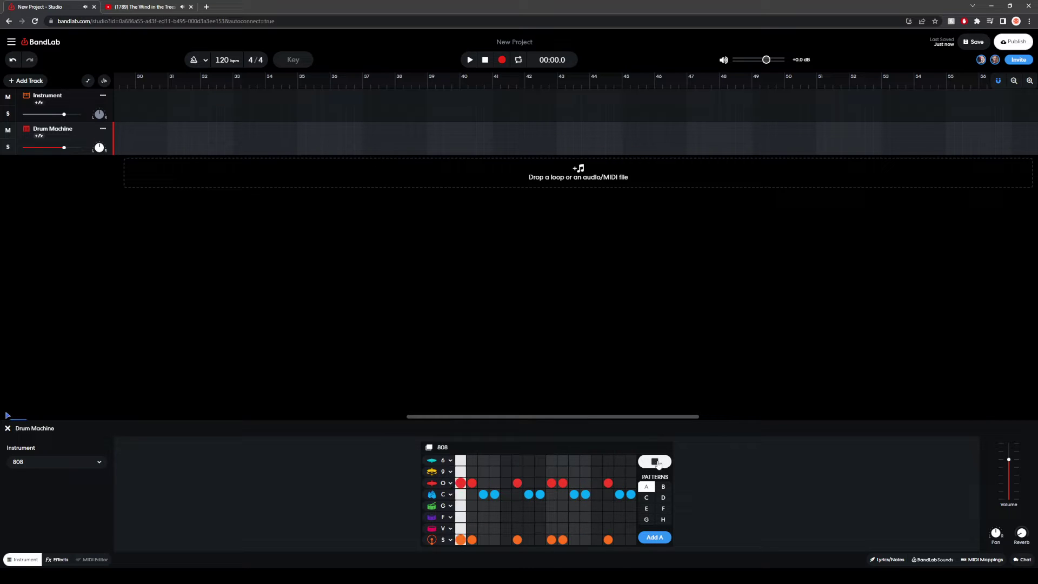
left_click(656, 462)
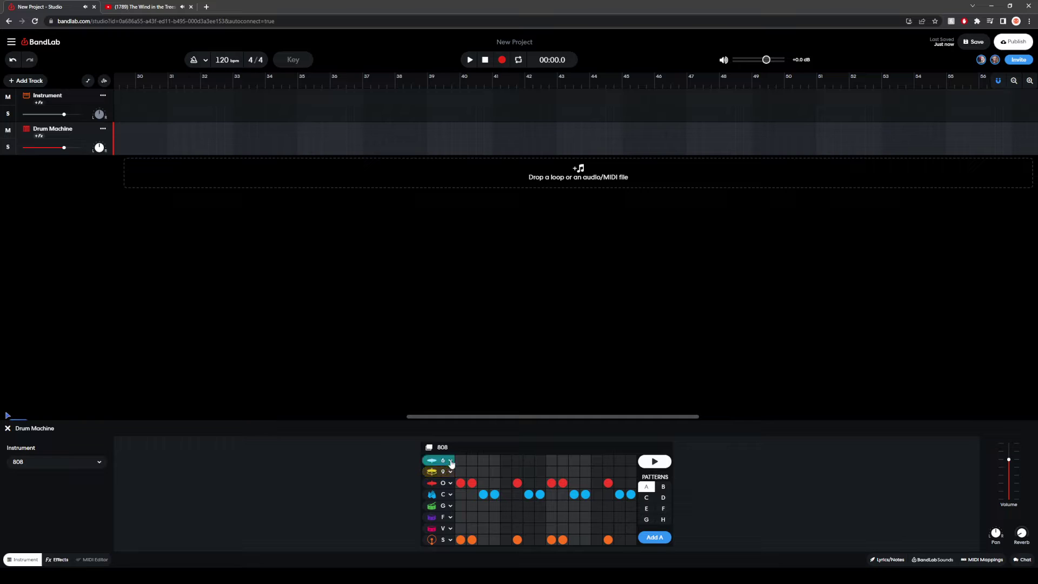
Step: Switch the top row to Cowbell, audition it, then clear the four cowbell hits
left_click(436, 465)
left_click(449, 498)
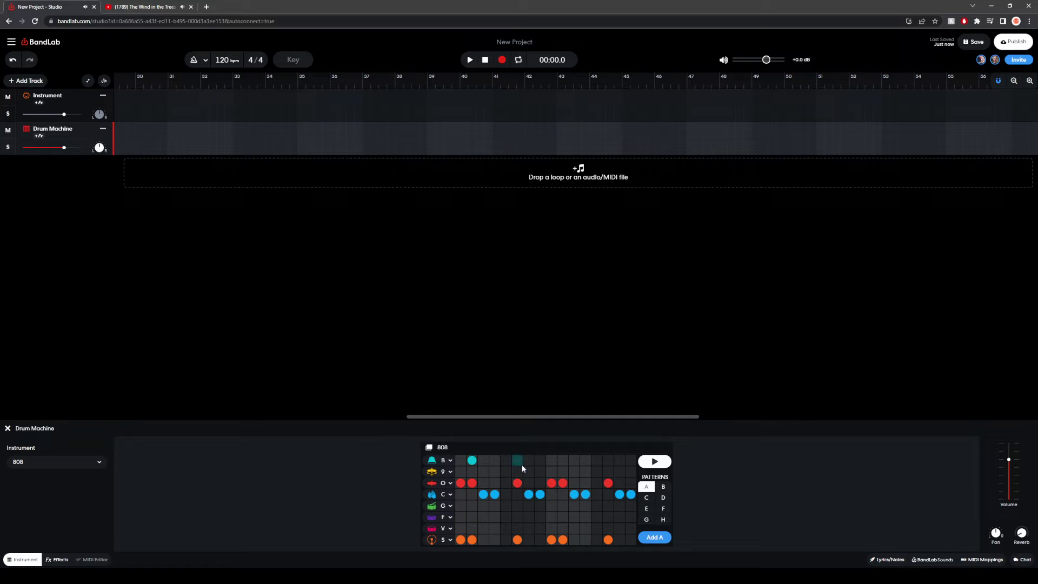
left_click(655, 461)
left_click(658, 461)
left_click(472, 460)
left_click(517, 460)
left_click(563, 460)
left_click(609, 461)
Step: Add four open hi-hat hits on row 9 and audition the pattern
left_click(472, 471)
left_click(518, 471)
left_click(563, 471)
left_click(608, 471)
left_click(654, 461)
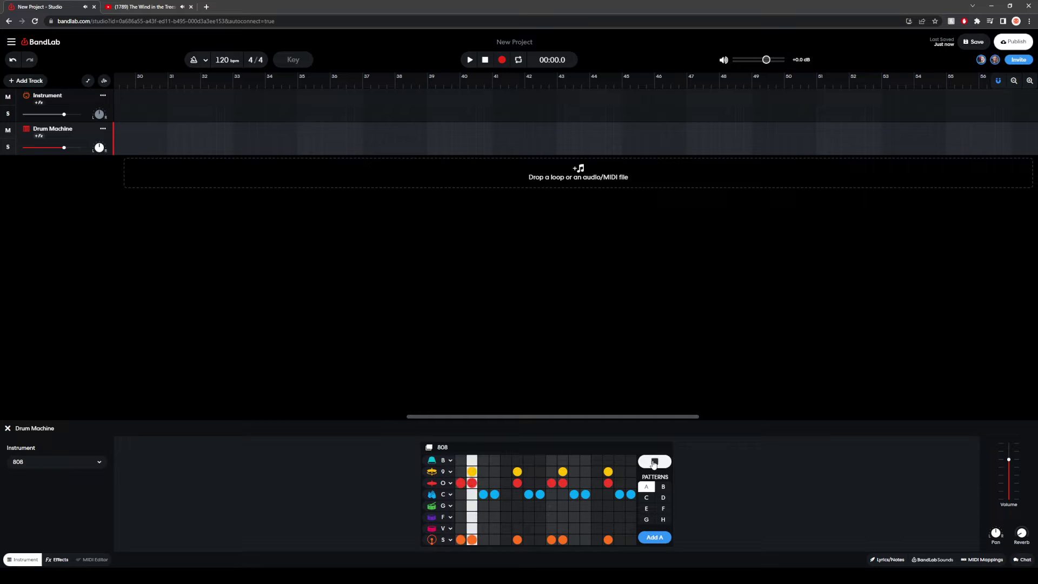
left_click(654, 462)
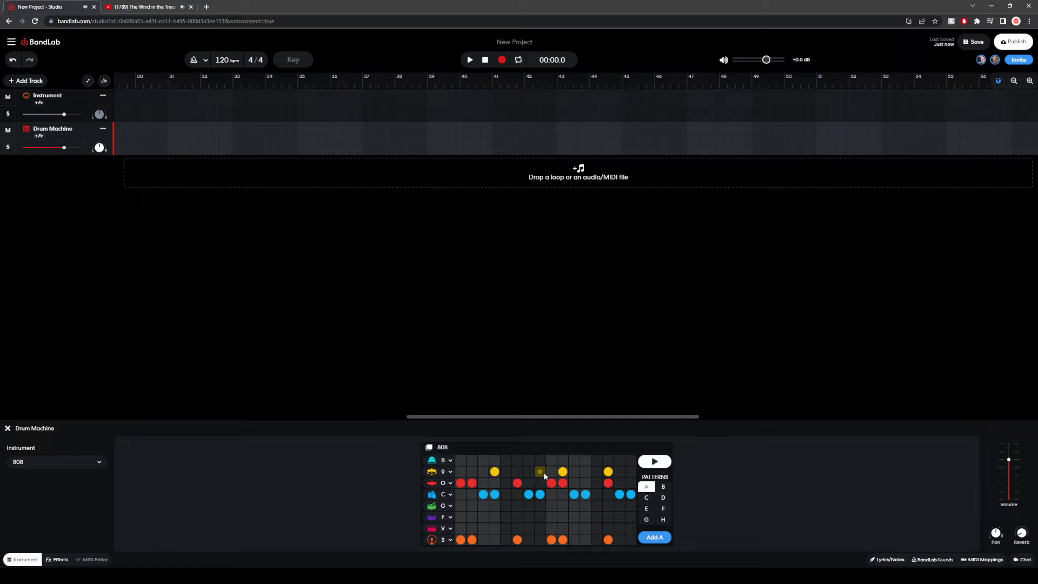
Step: Add an open hi-hat on the last step, then delete one row-9 note and audition
left_click(630, 472)
left_click(654, 461)
left_click(654, 463)
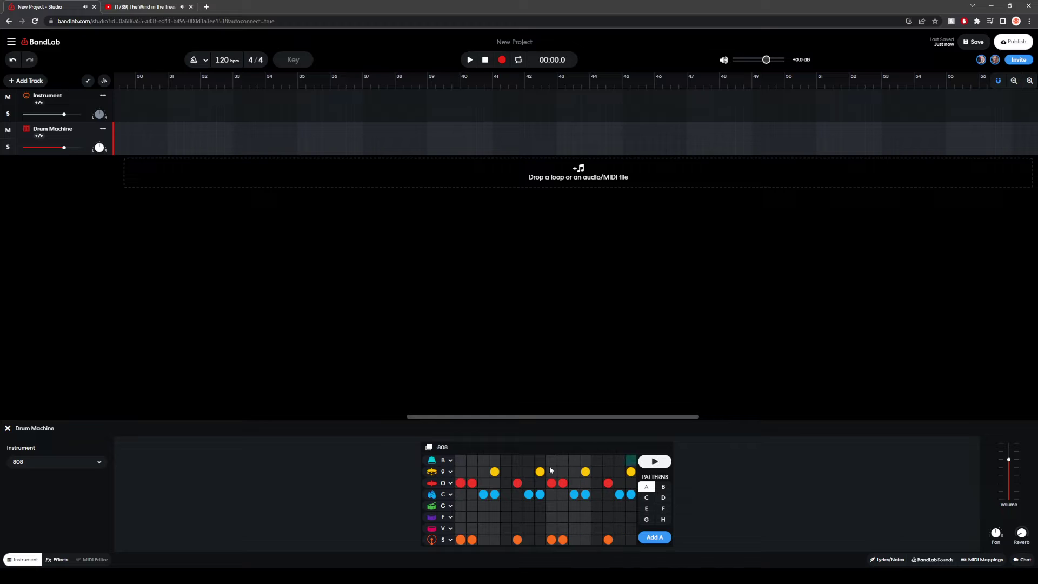
left_click(539, 474)
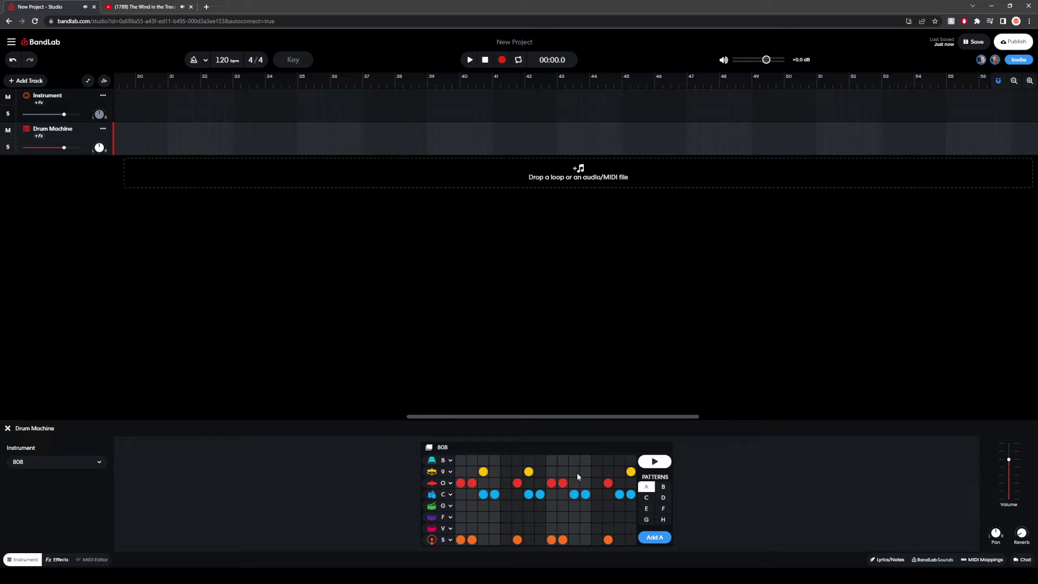
left_click(654, 462)
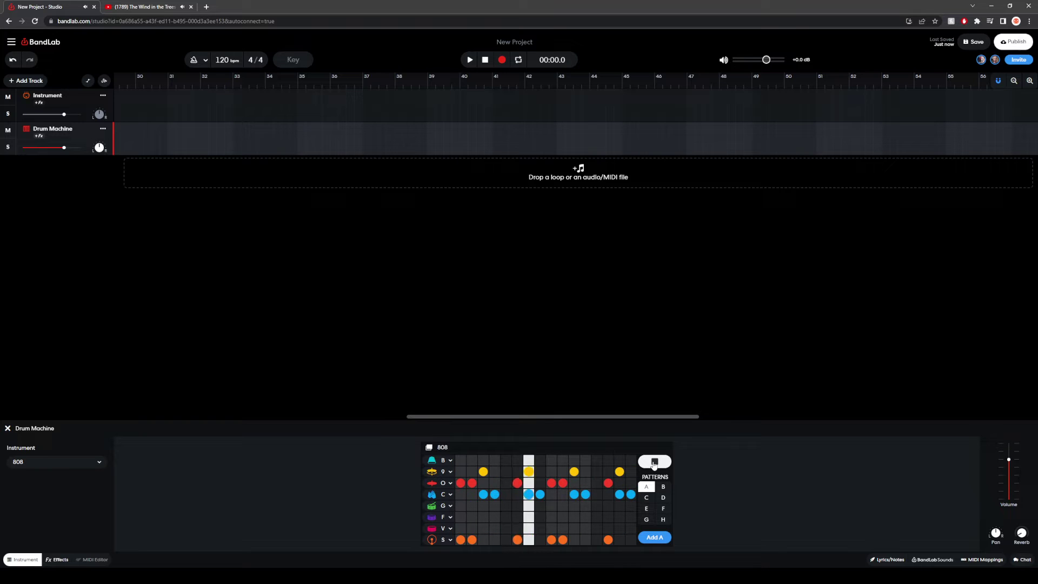
left_click(654, 462)
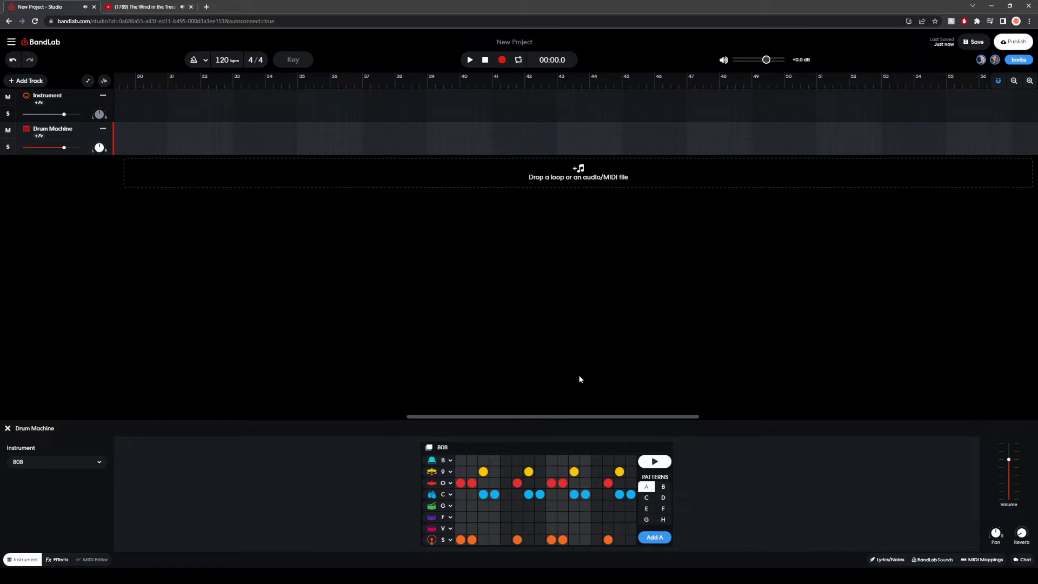
Step: Insert pattern A on the Drum Machine track and duplicate it into three back-to-back clips
left_click(137, 128)
left_click(653, 537)
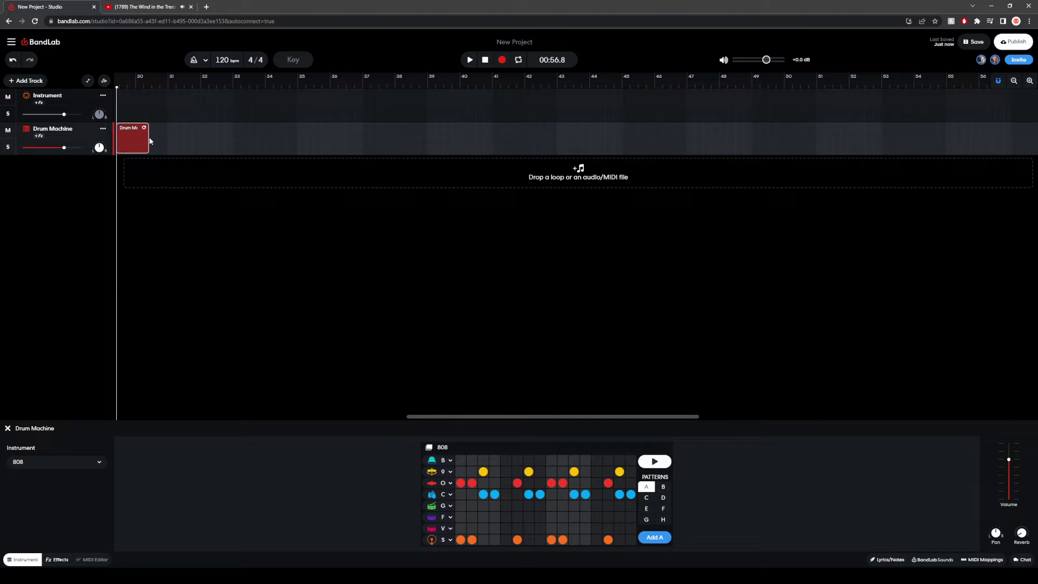
key("ctrl+d")
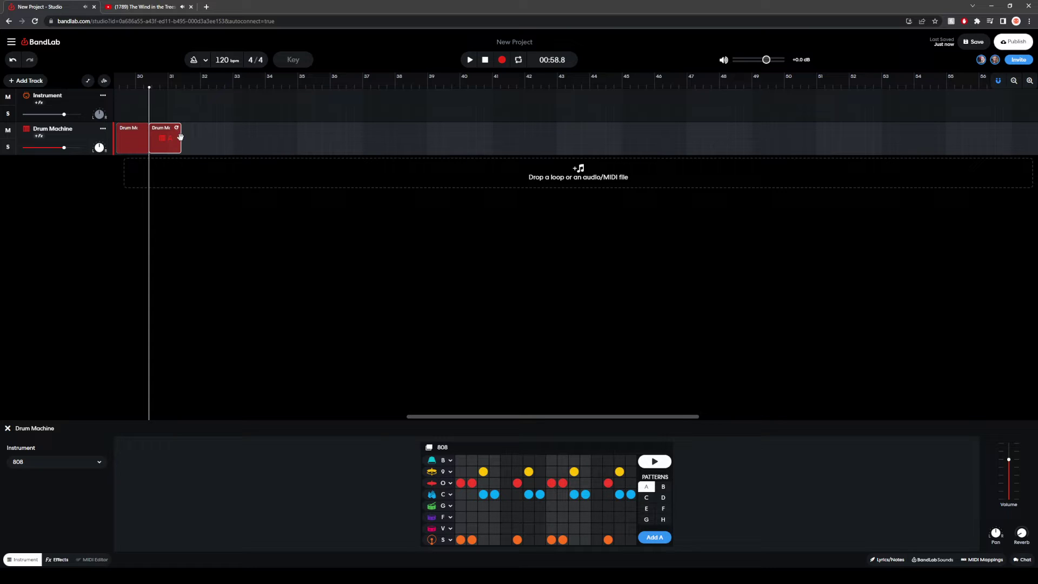
left_click(182, 147)
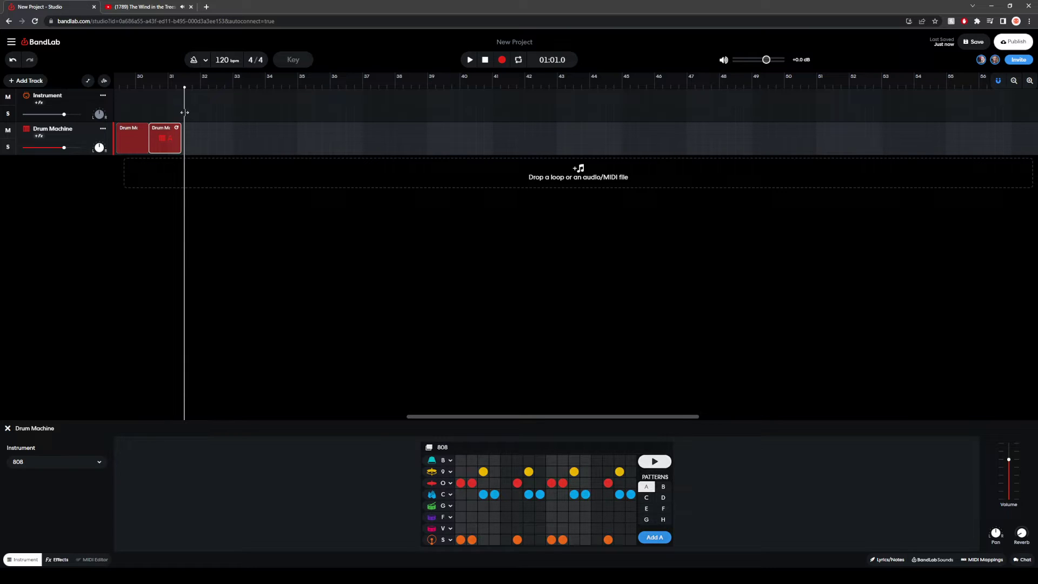
key("ctrl+d")
left_click(126, 140)
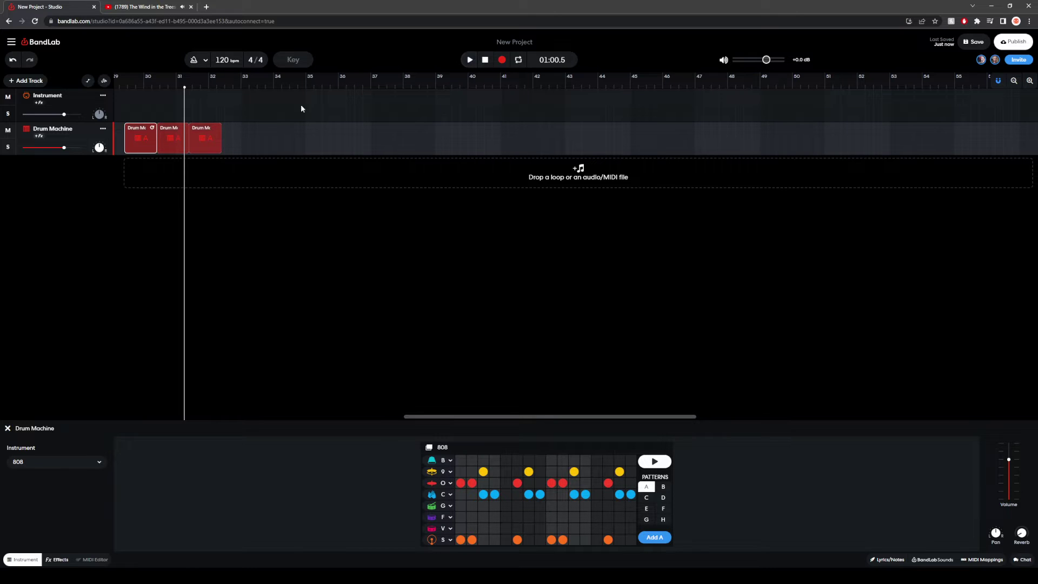
left_click_drag(184, 109, 92, 109)
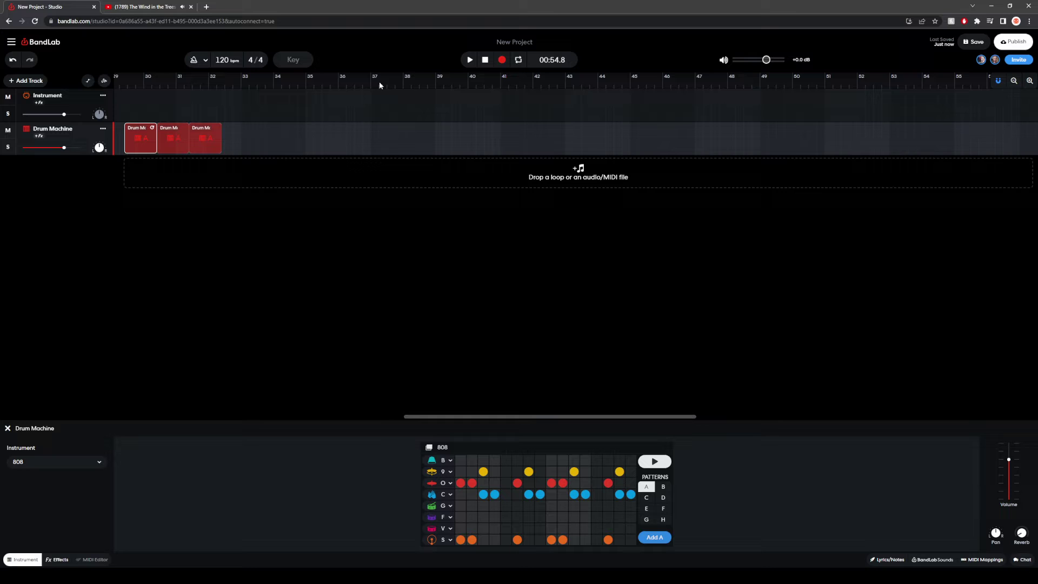
Step: Audition the three drum clips by playing and stopping them three times
left_click(469, 61)
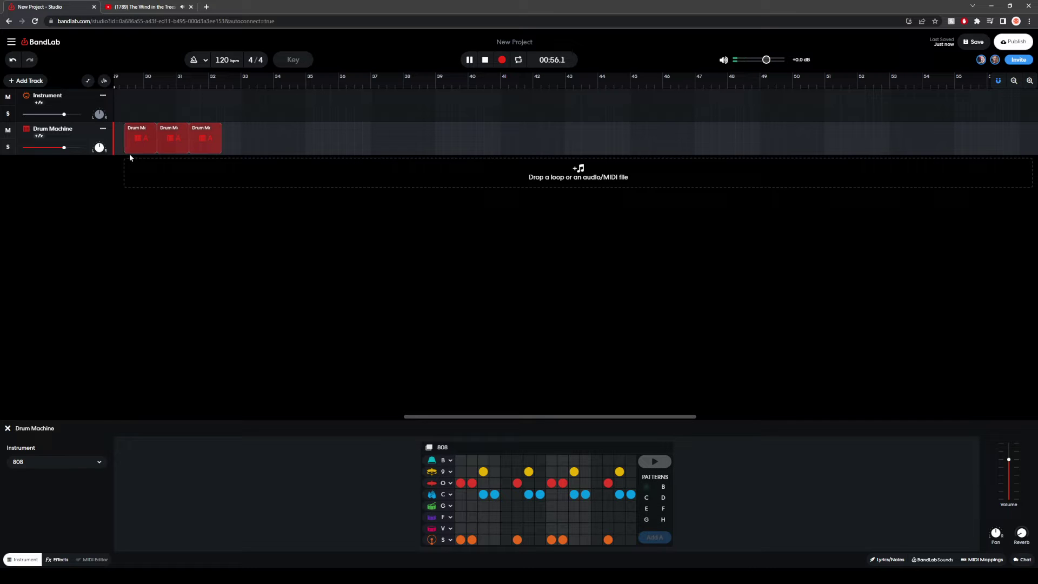
left_click(470, 60)
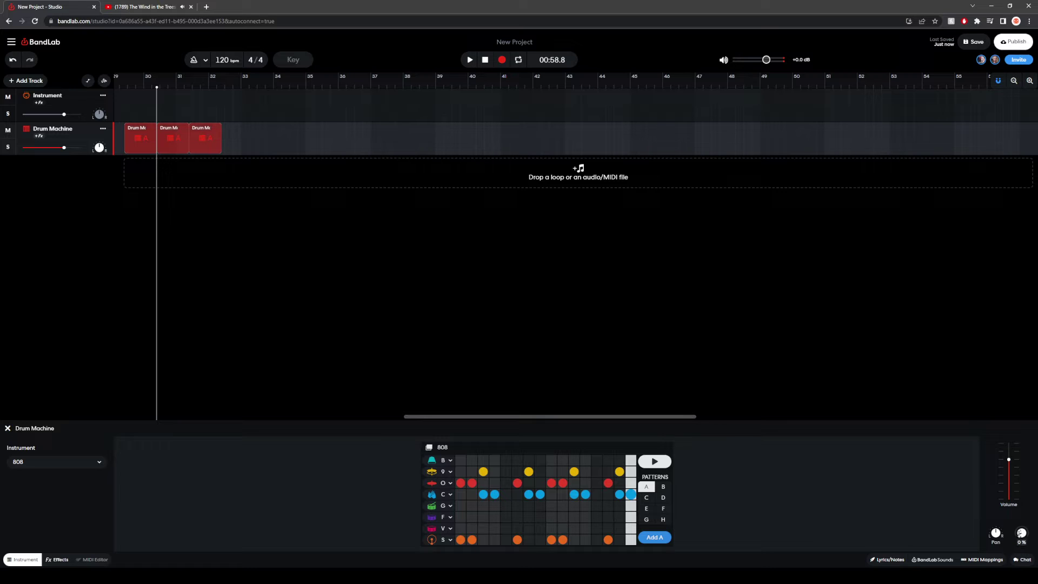
left_click(473, 59)
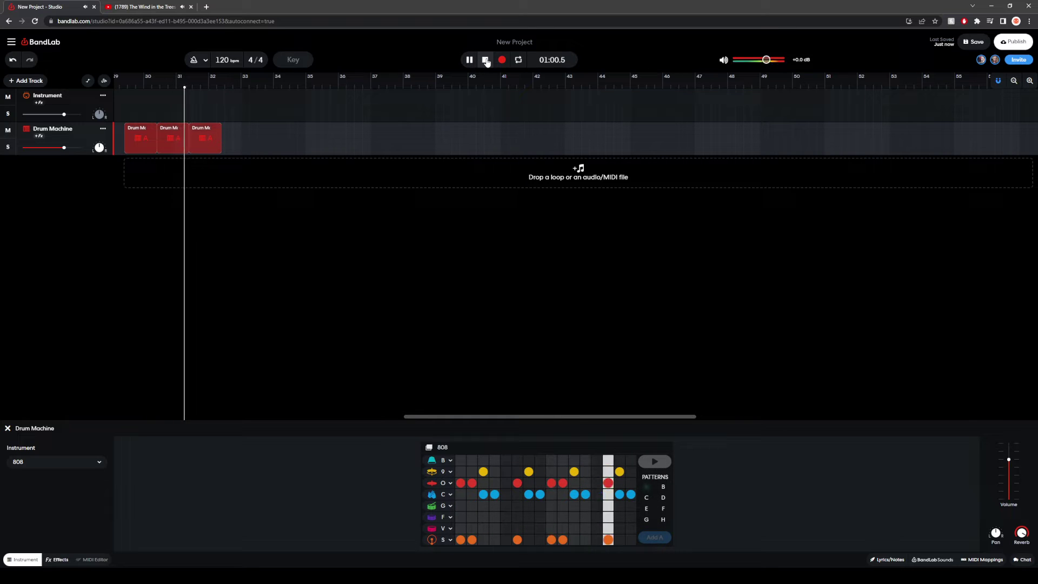
left_click(485, 60)
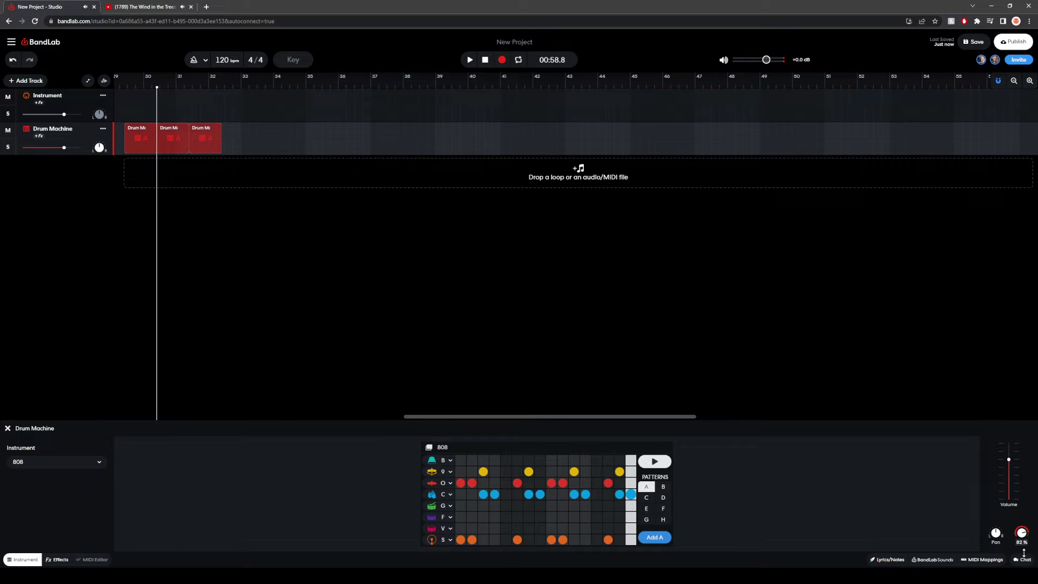
left_click(470, 60)
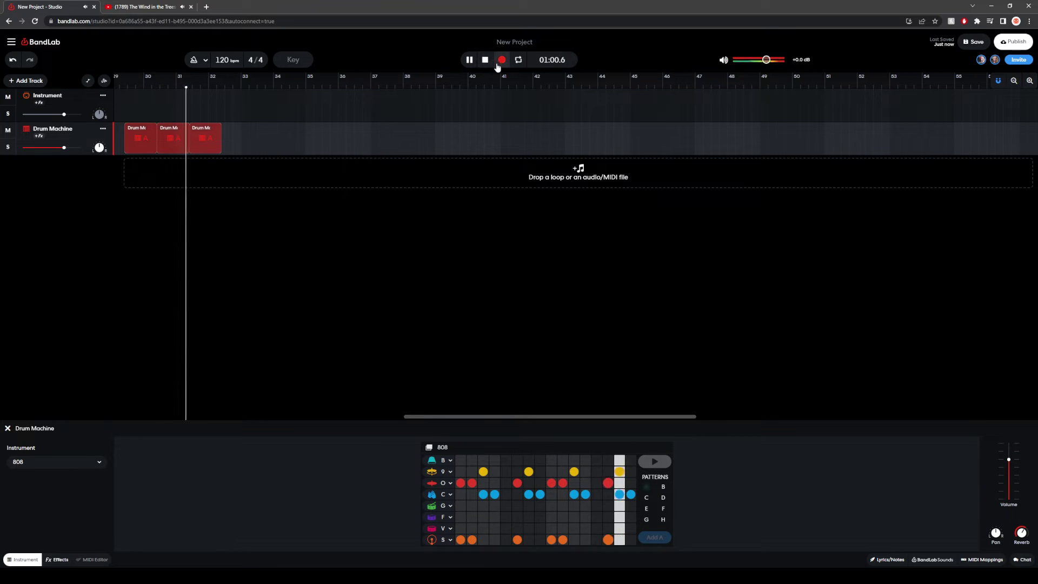
left_click(485, 61)
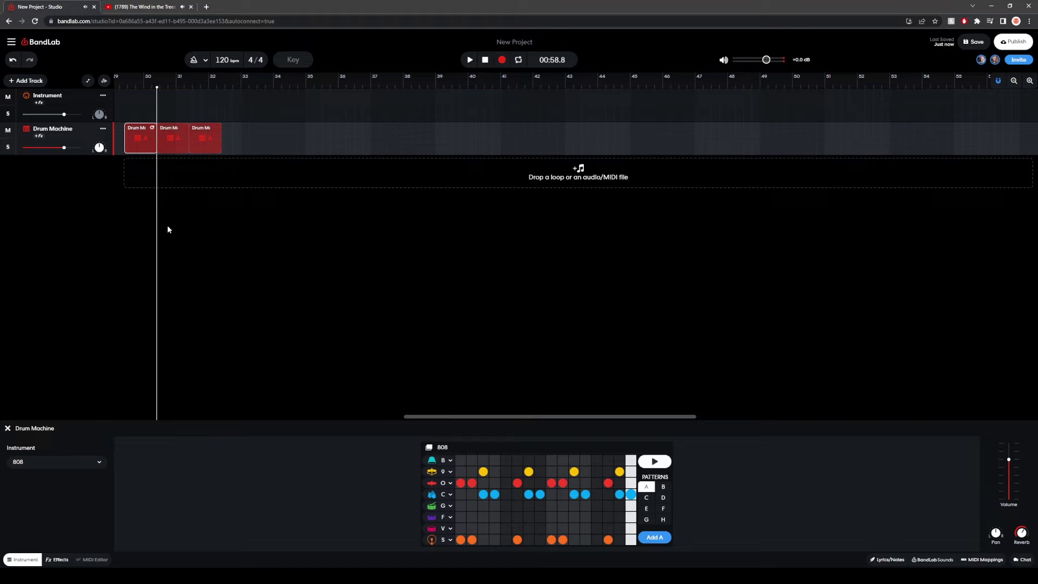
Step: Add an Instrument 2 track using the Chip Hot lead and start recording at the drum clips' start
left_click(27, 82)
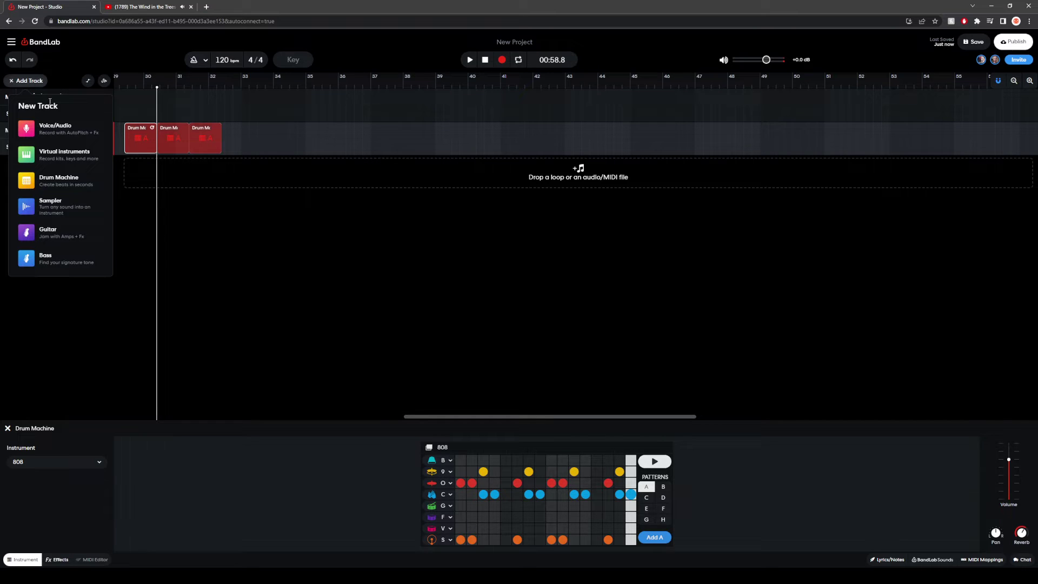
left_click(60, 156)
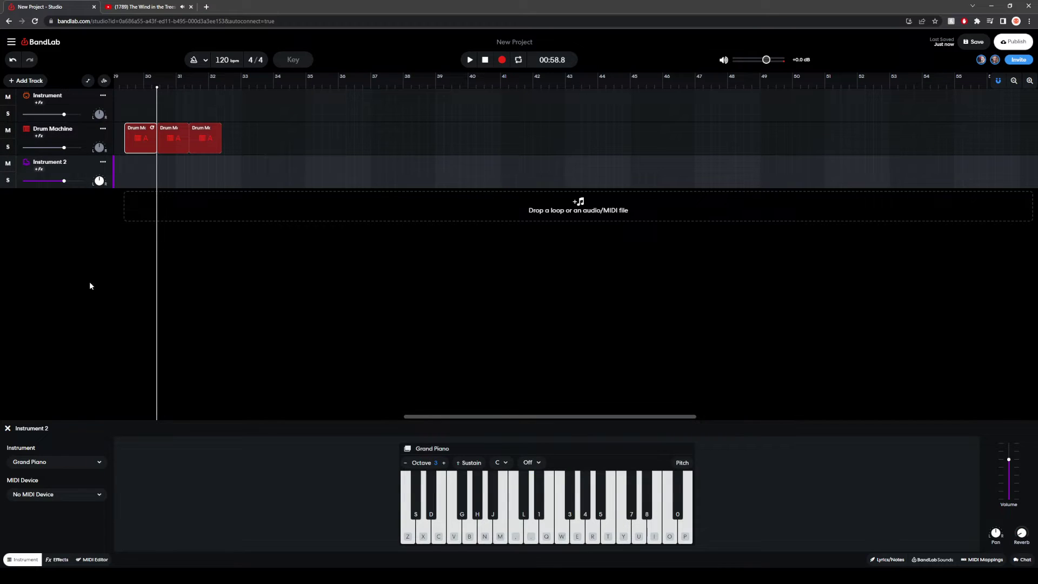
left_click(77, 468)
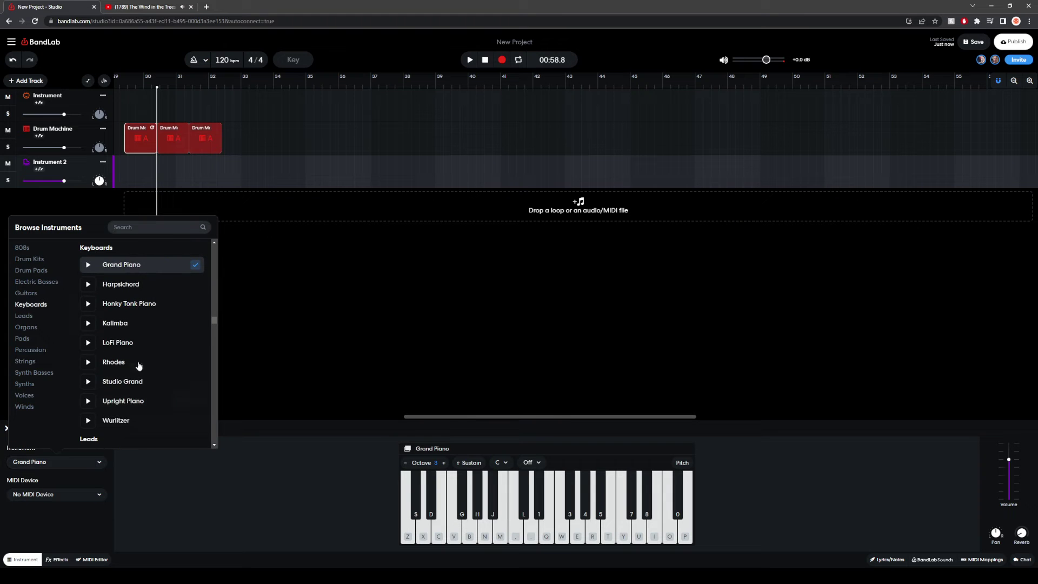
scroll(142, 330, "down", 2)
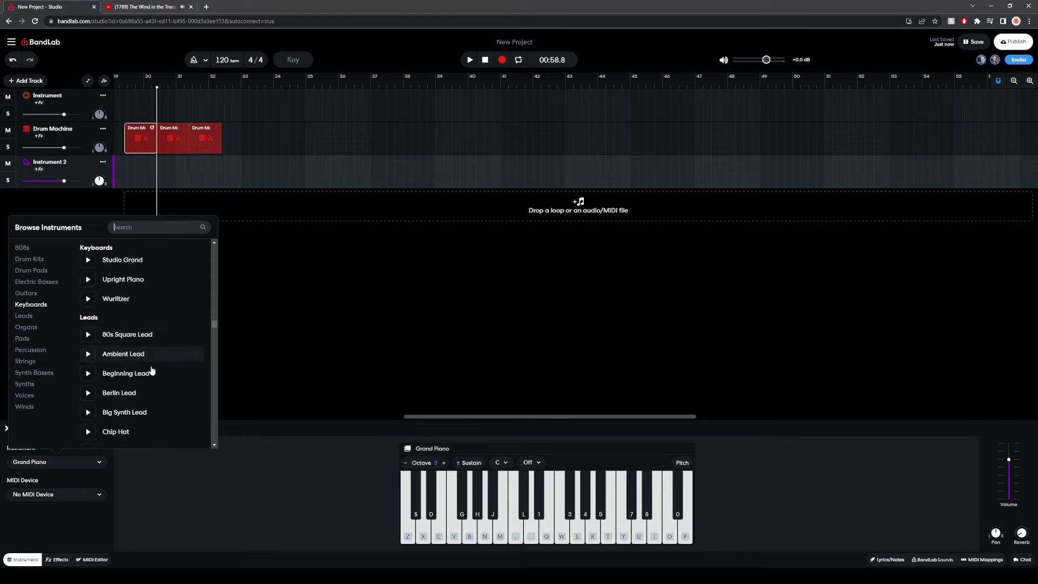
scroll(152, 357, "down", 1)
left_click(136, 392)
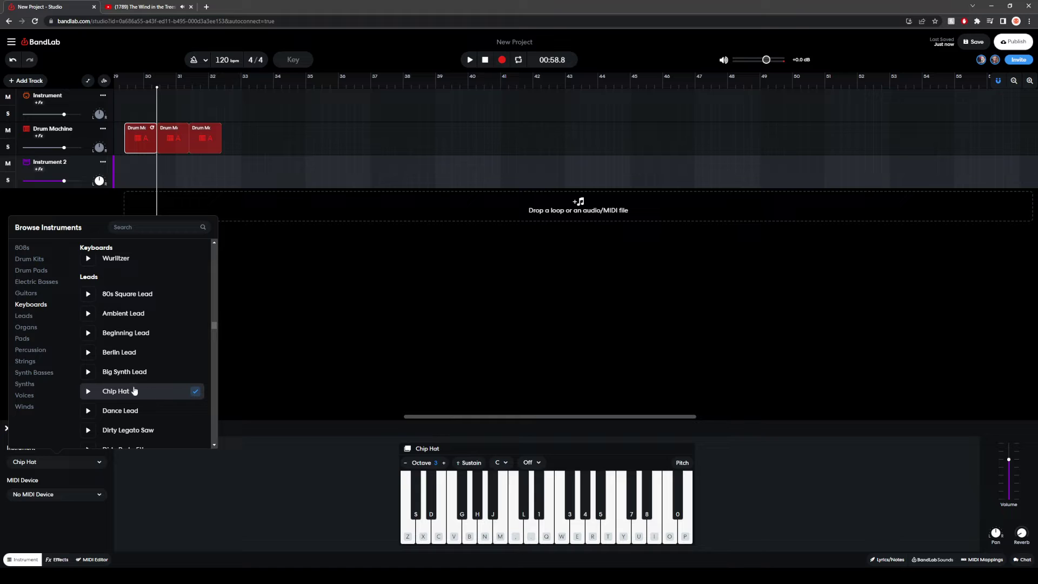
left_click(227, 299)
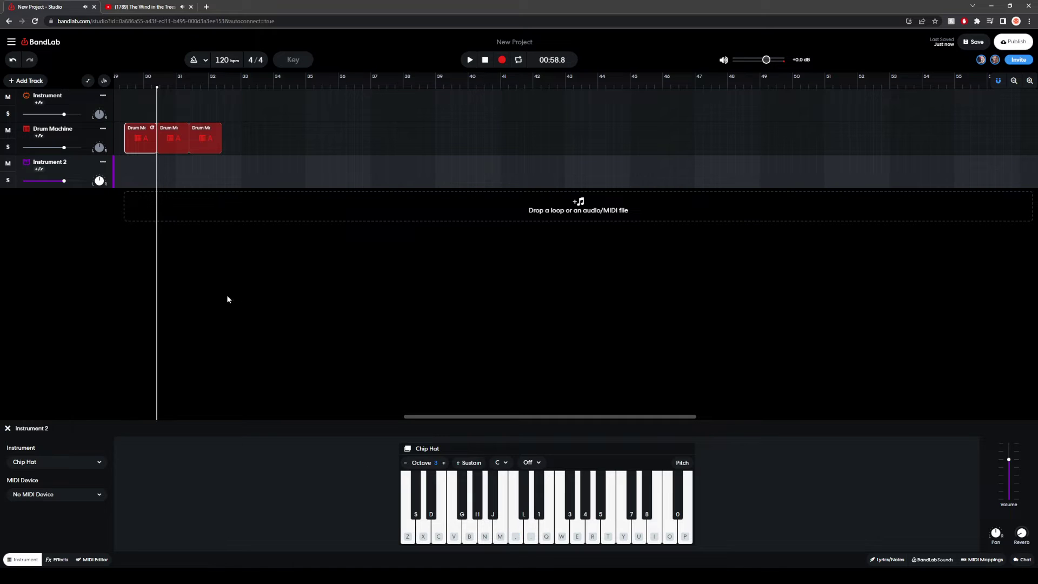
left_click(123, 172)
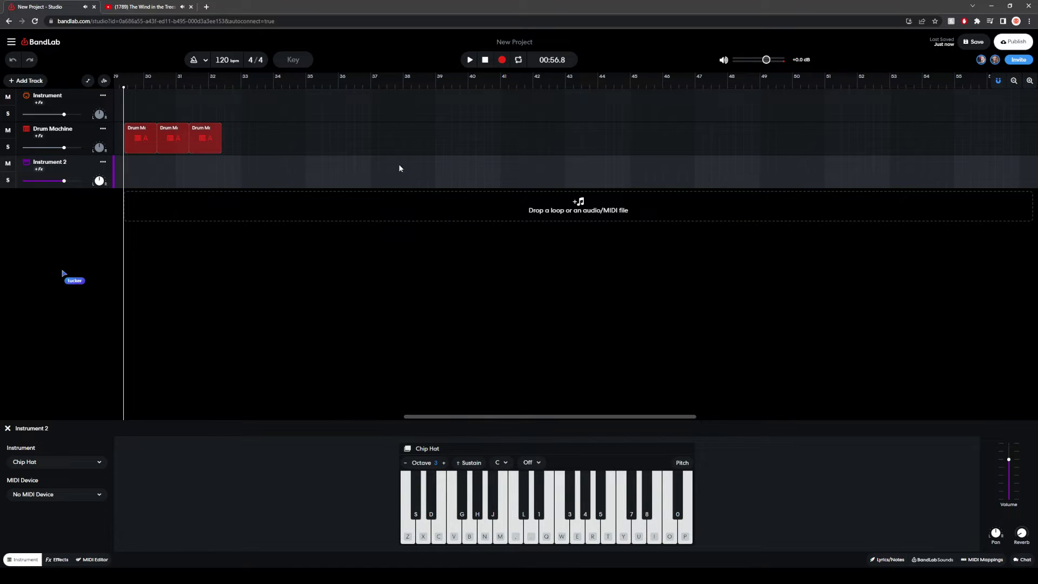
left_click(502, 59)
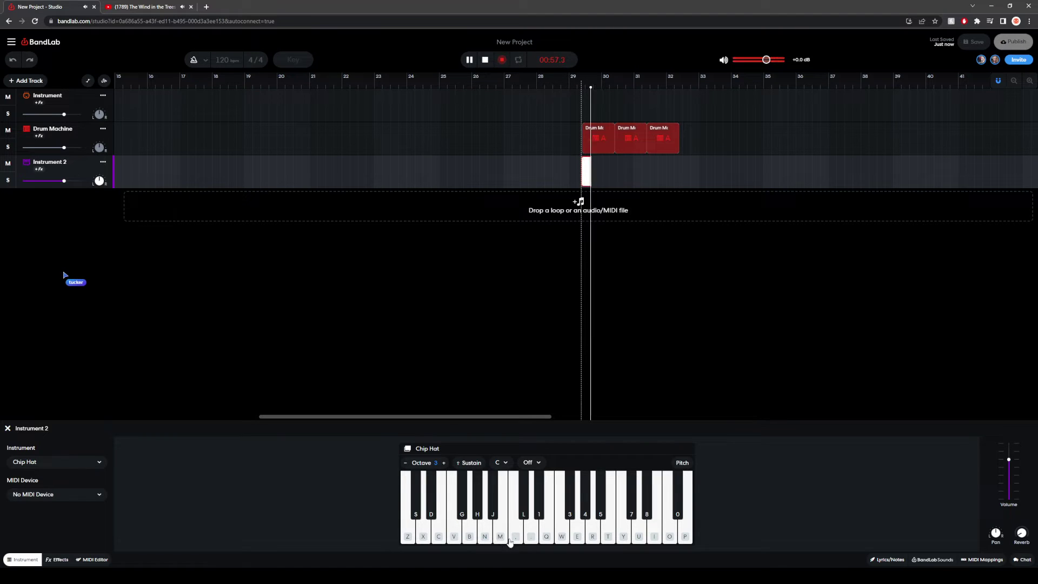
Step: Record a short Chip Hot melody with the keys period, d, 0, q, l and j
key("period")
key("d")
key("0")
key("q")
key("l")
key("j")
left_click(485, 60)
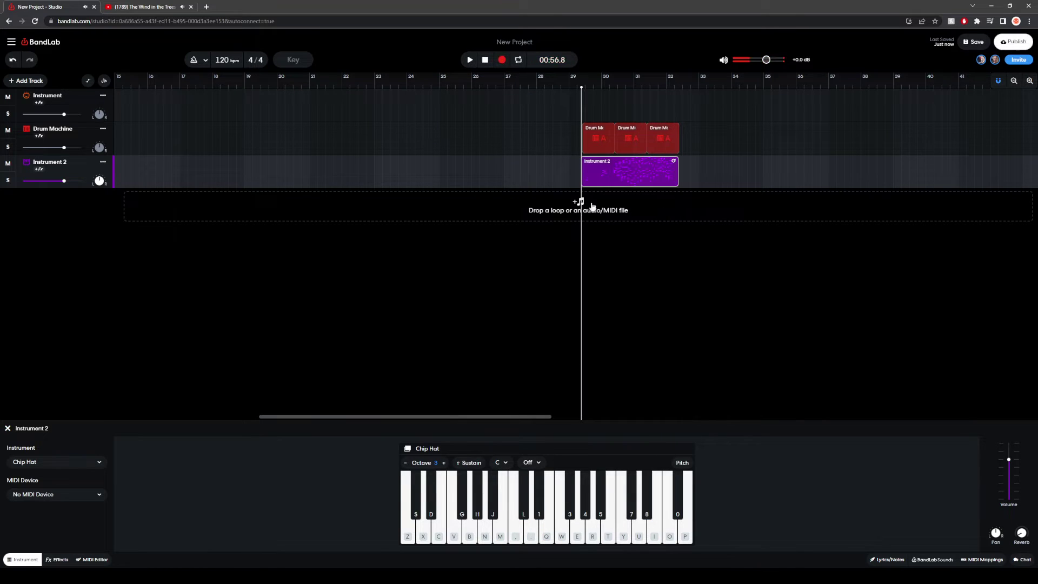
Step: Play back the Chip Hot part with the drums twice, zooming out between listens
left_click(470, 60)
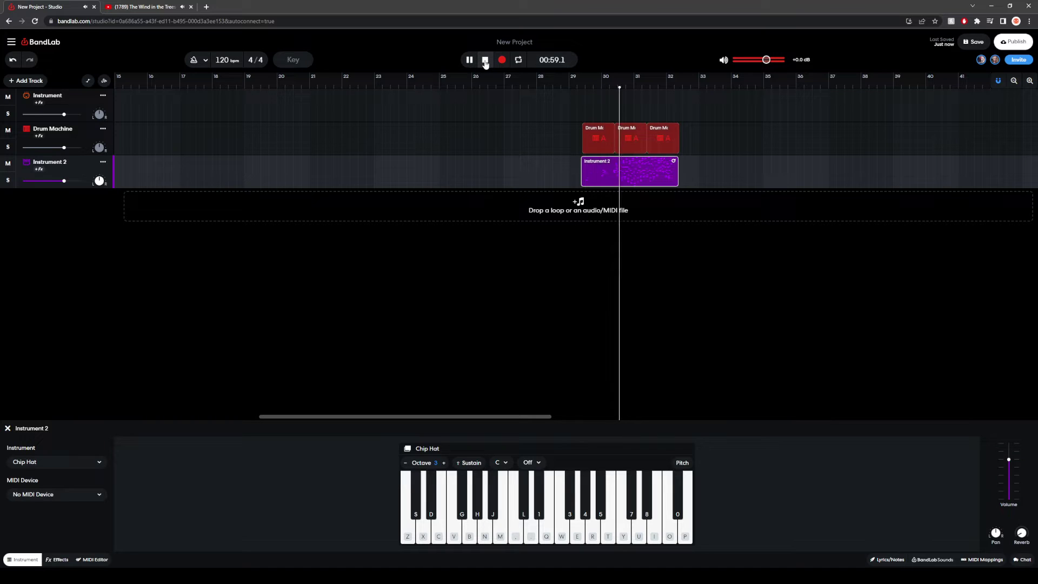
left_click(485, 60)
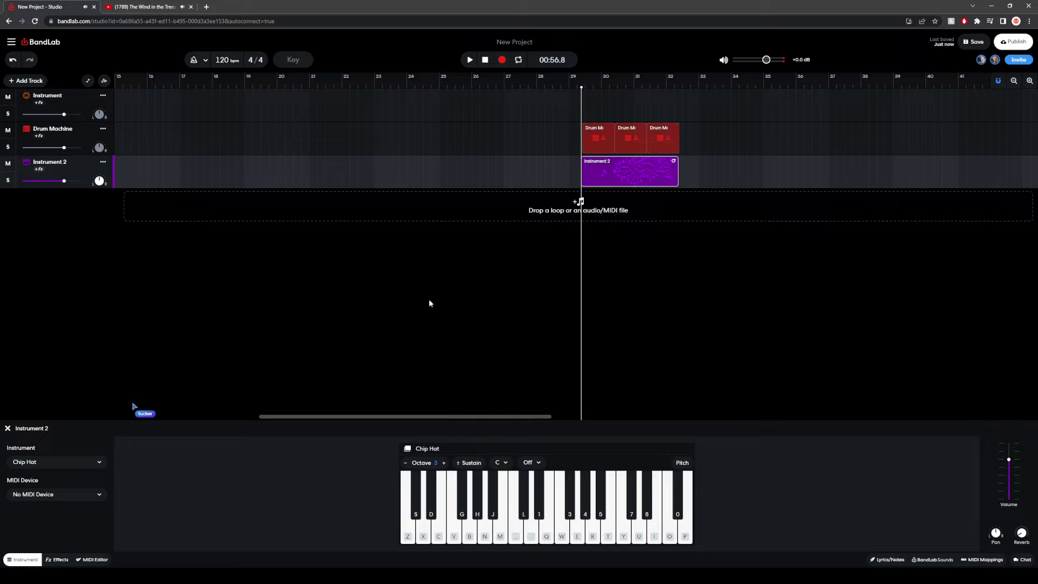
scroll(434, 304, "down", 2)
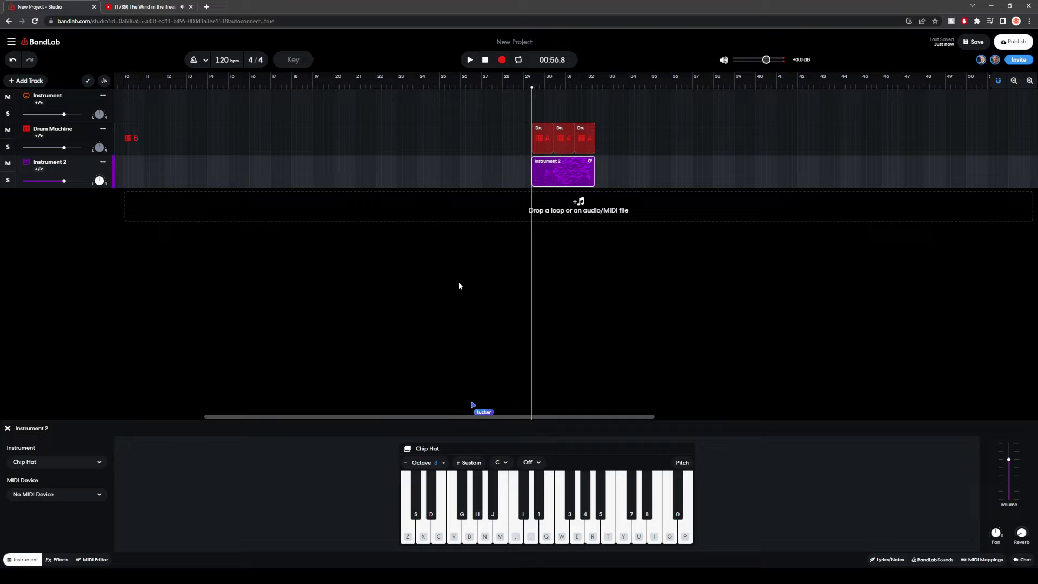
left_click(469, 59)
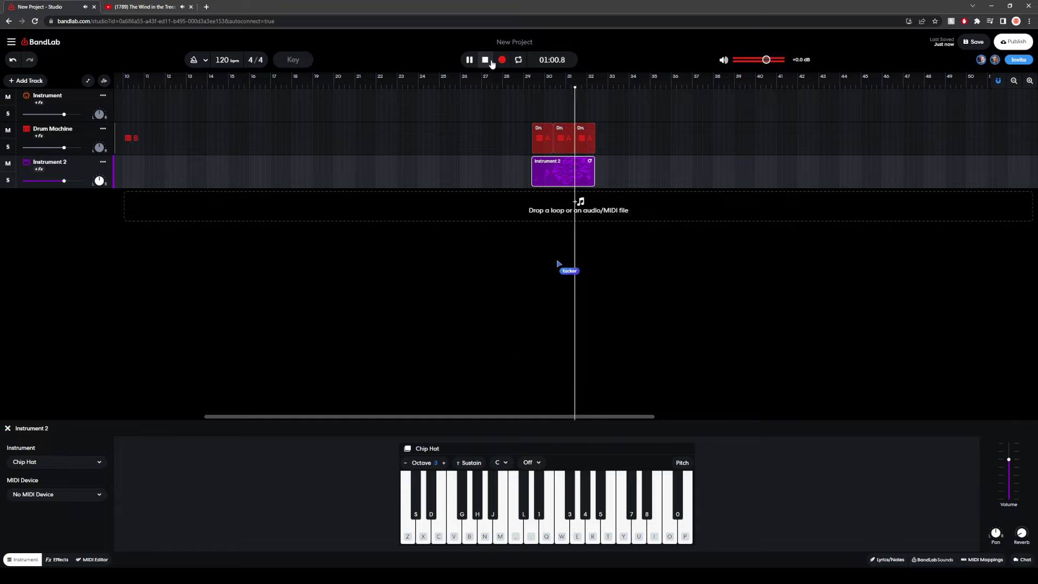
left_click(487, 60)
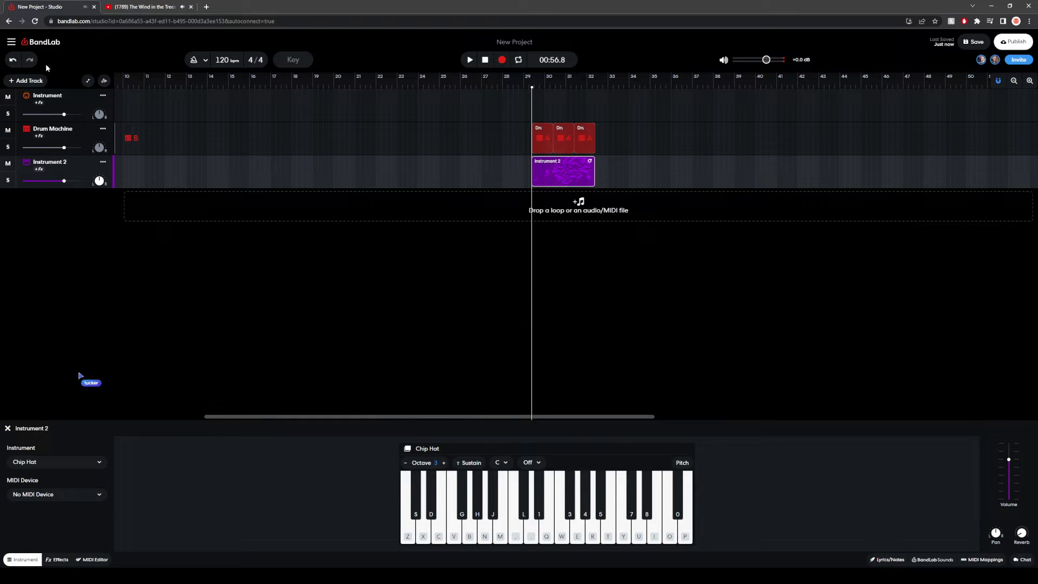
left_click(26, 80)
Step: Add a Sampler track, dismiss the Microphone Access notice, and audition the 808 drum pattern
left_click(57, 210)
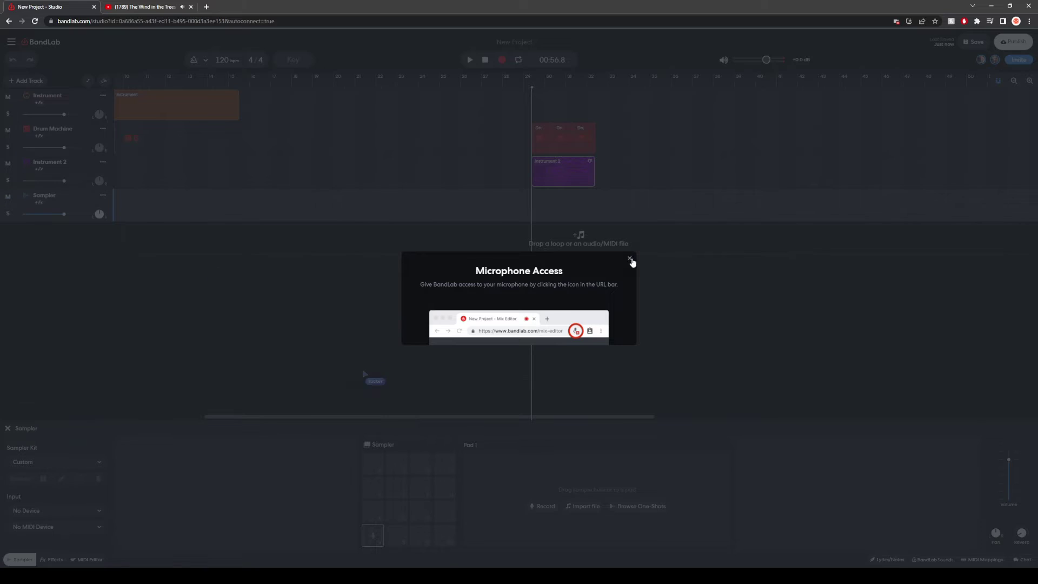
left_click(630, 259)
left_click(111, 110)
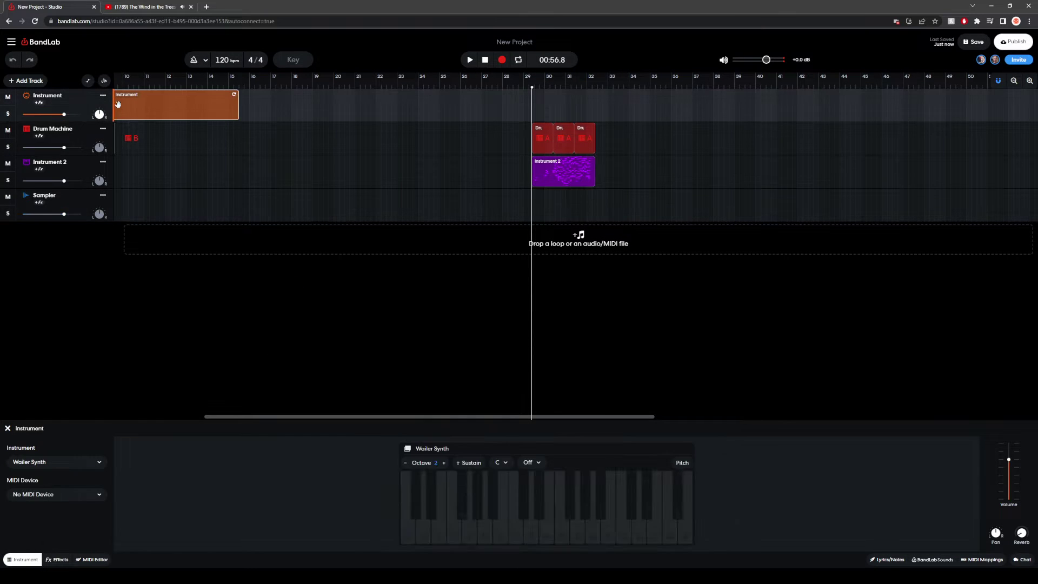
left_click(145, 141)
key("space")
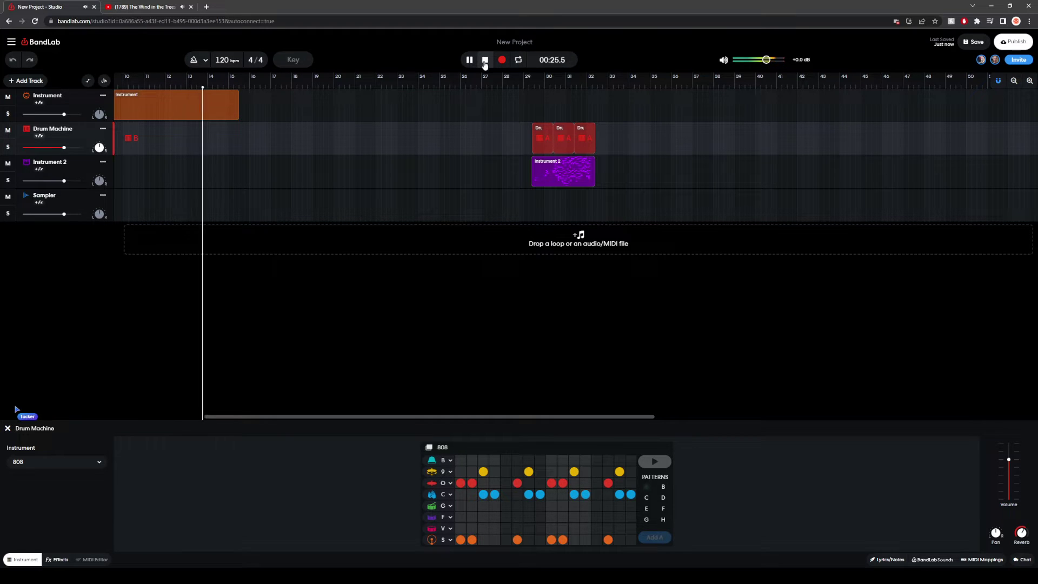
left_click(485, 61)
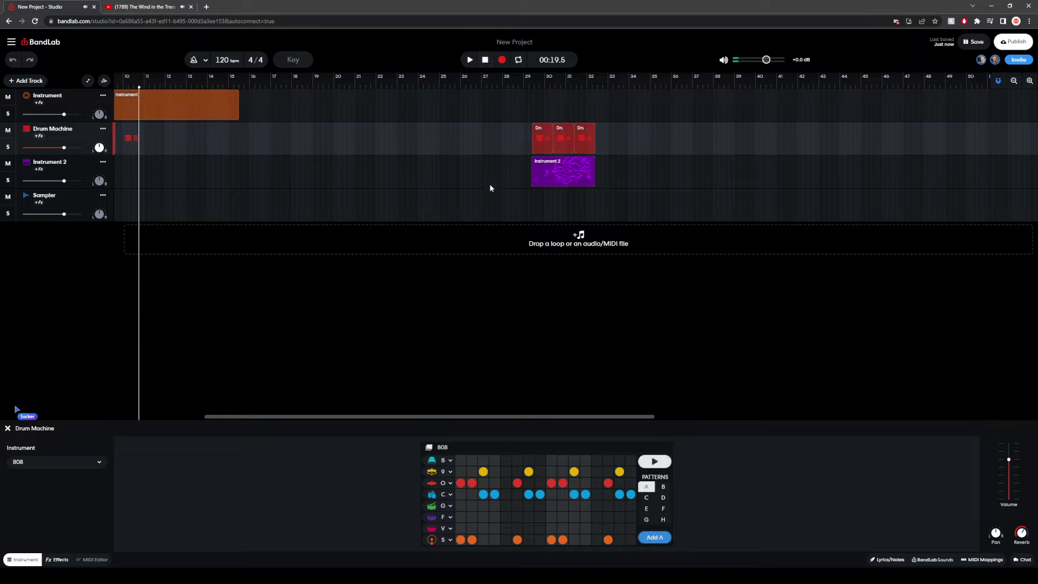
Step: Audition the Chip Hot part, then select the Sampler track at bar 29
left_click(533, 206)
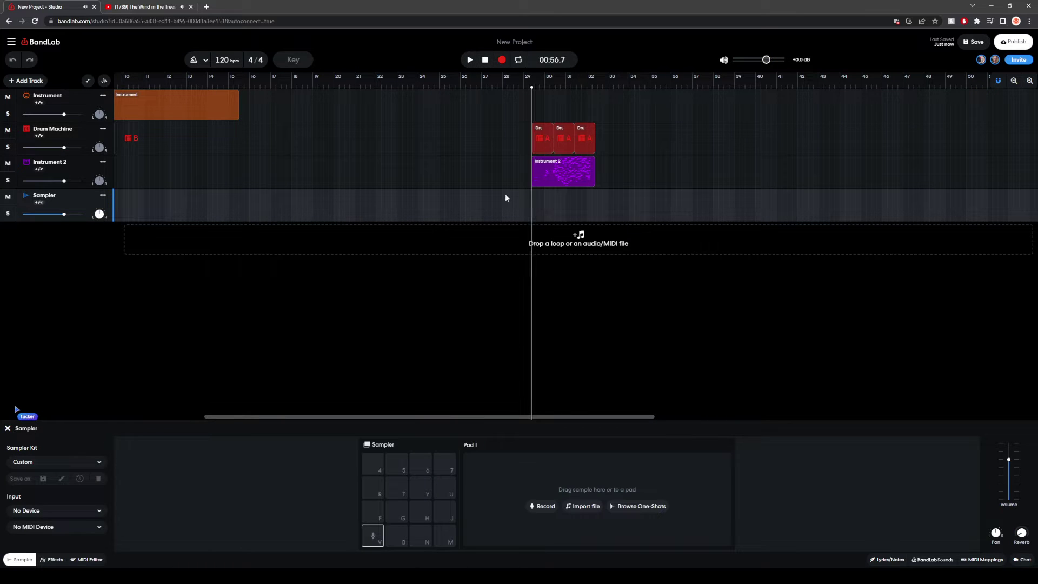
left_click(125, 113)
left_click(131, 162)
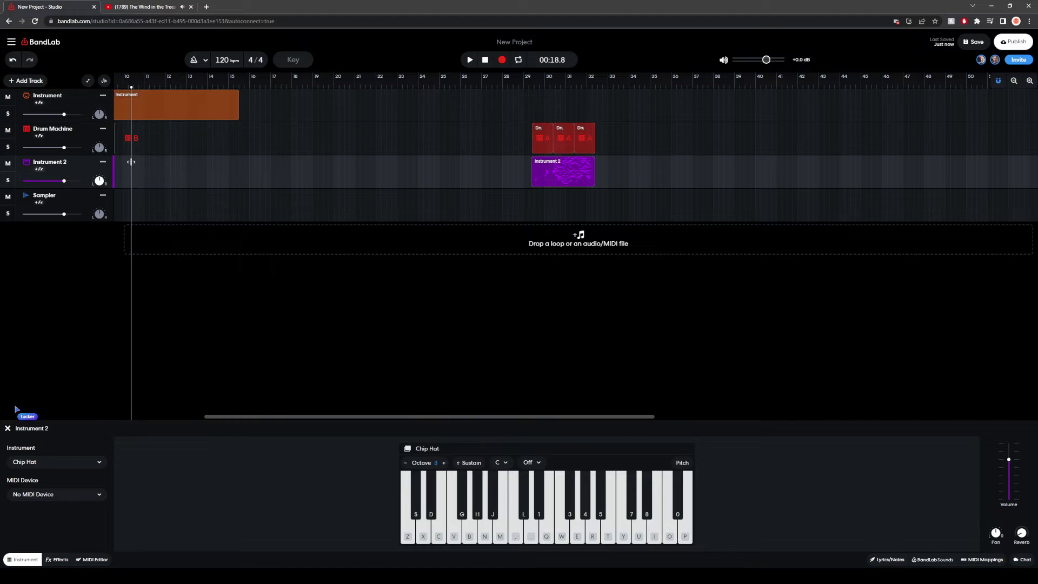
left_click(469, 60)
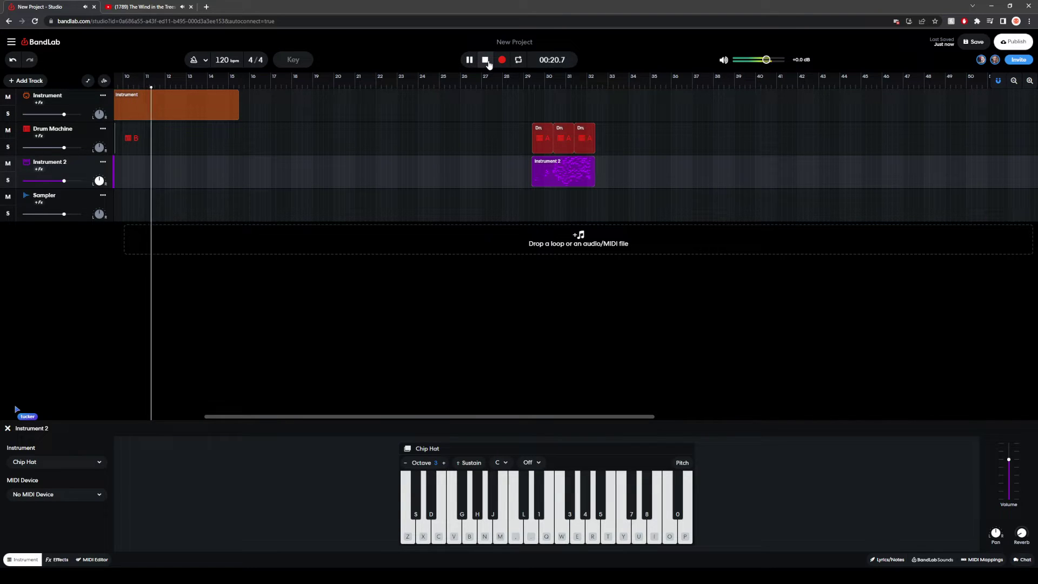
left_click(485, 60)
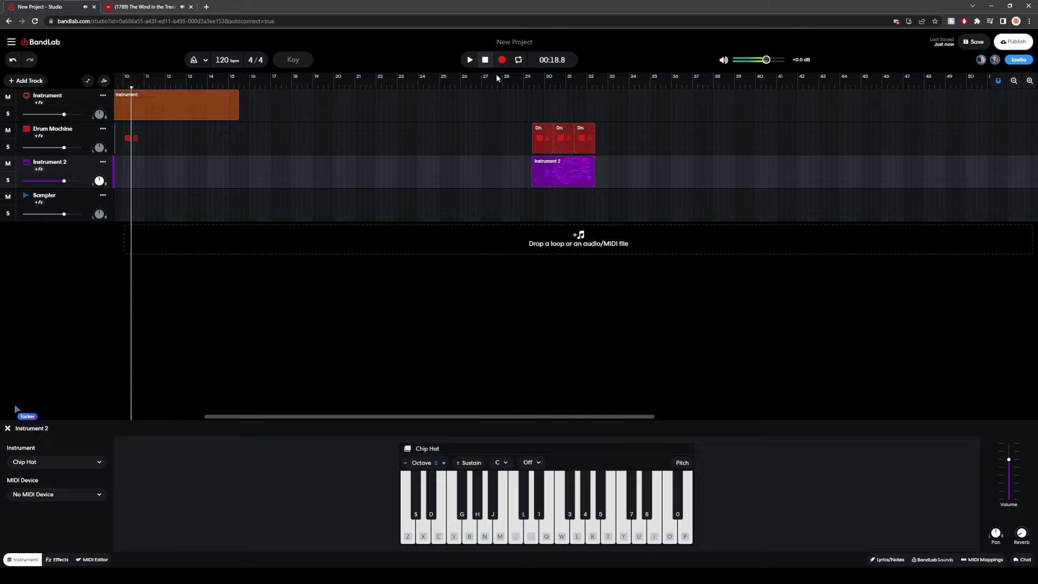
left_click(529, 210)
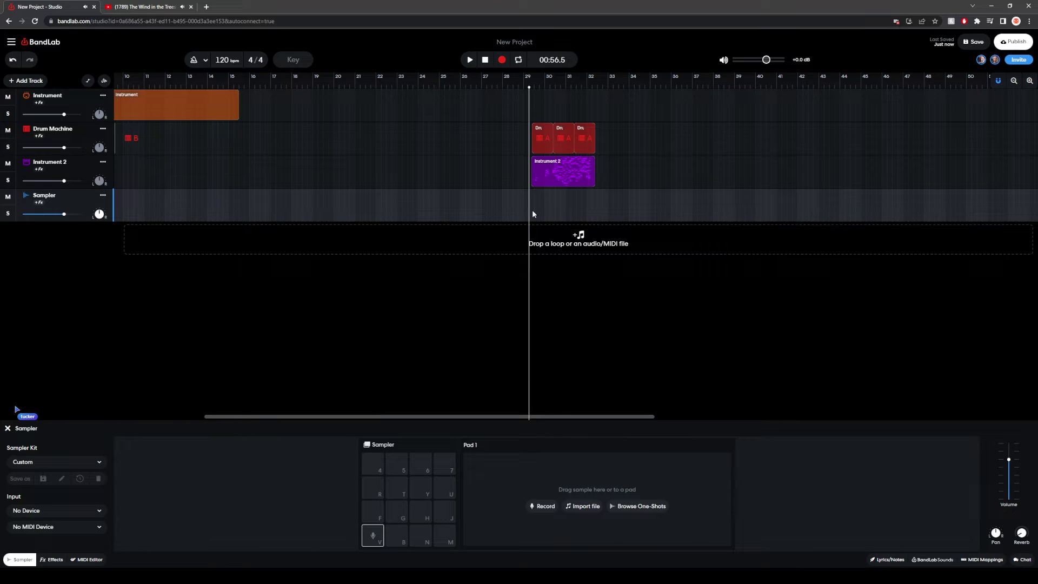
Step: Load the sample onto Pad 1, pitch it down to -9 st, and preview it
left_click_drag(530, 229, 534, 229)
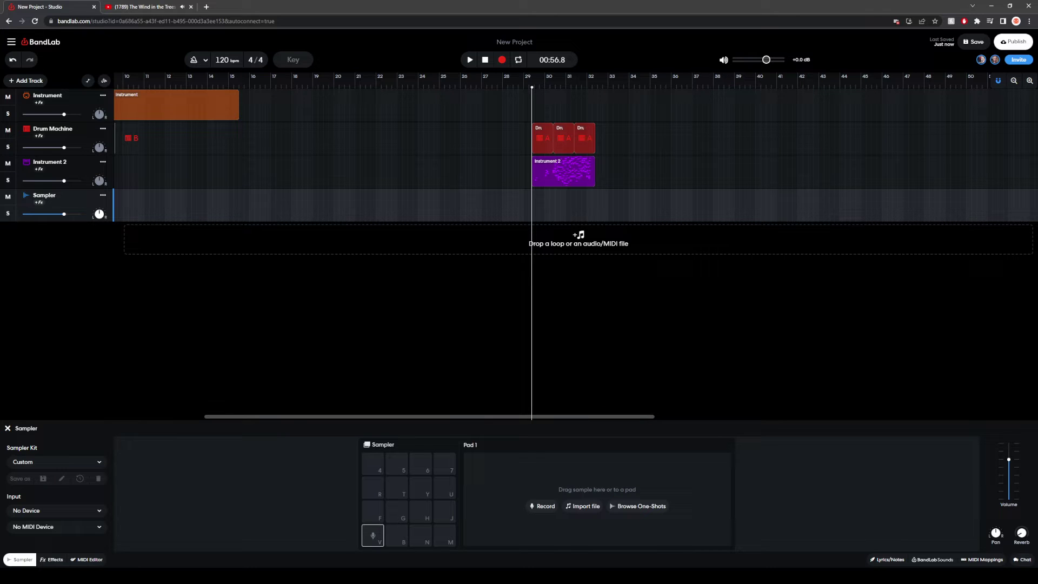
left_click_drag(400, 411, 546, 467)
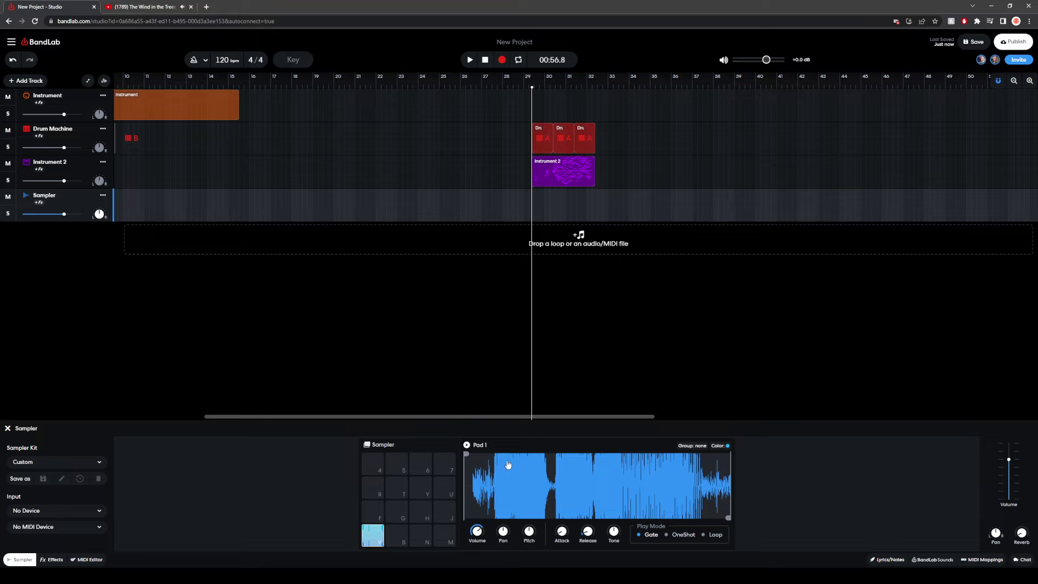
left_click_drag(528, 530, 534, 546)
left_click(377, 541)
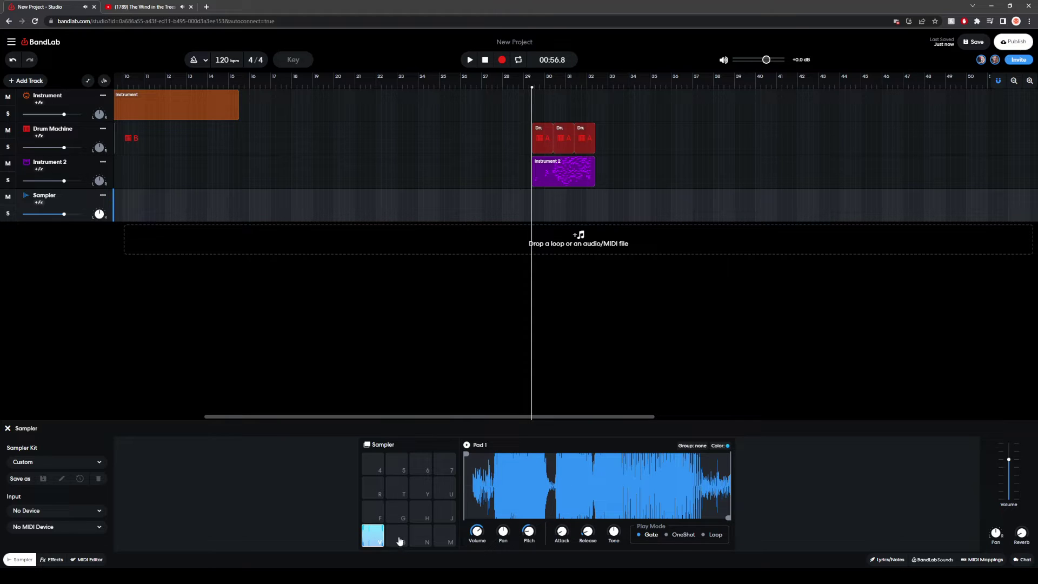
Step: Load the sample onto Pads 2 and 3, test Pad 3, and start recording
left_click(399, 541)
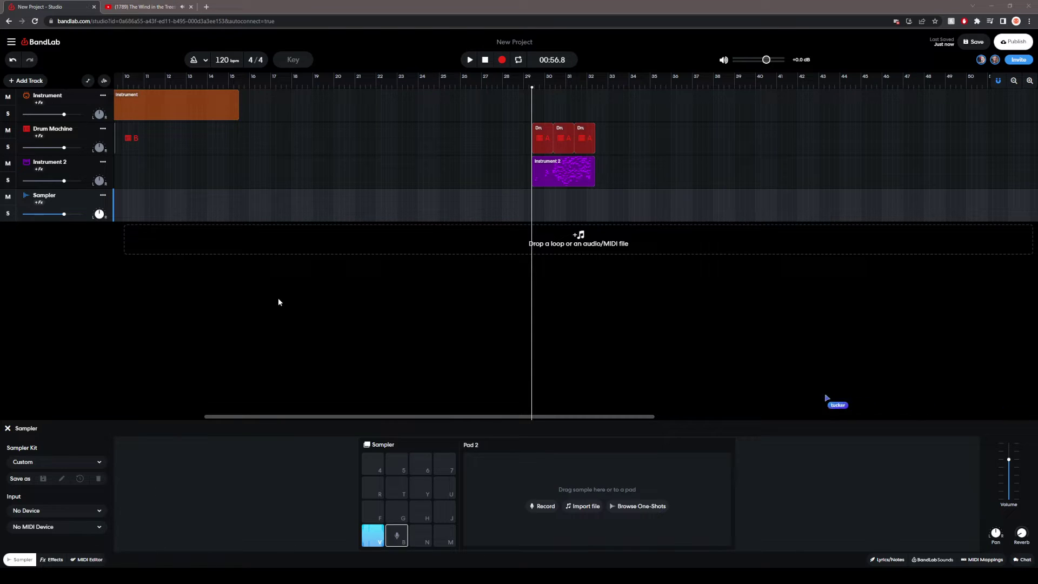
left_click(421, 538)
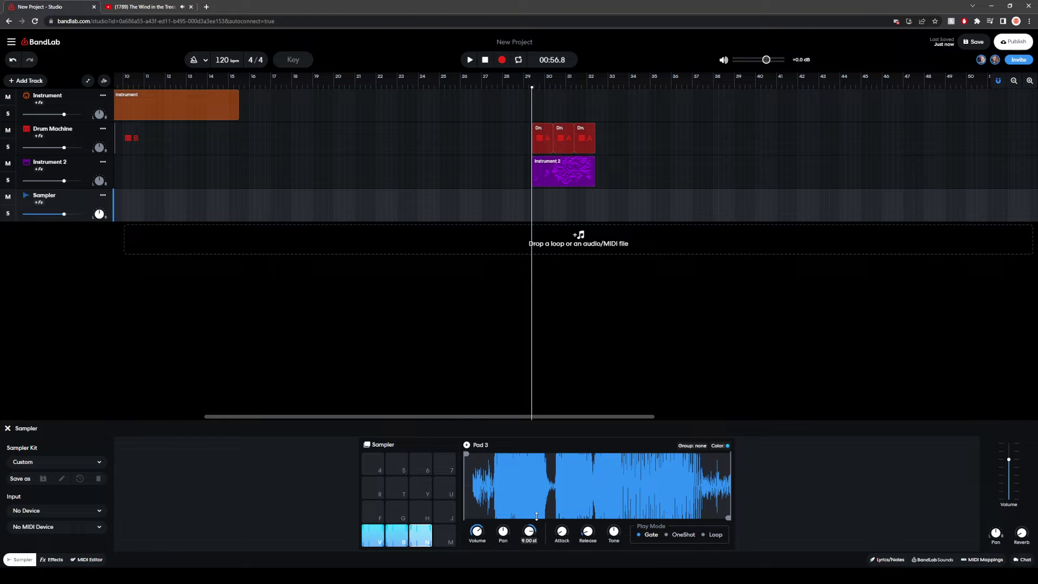
left_click(417, 534)
left_click(502, 60)
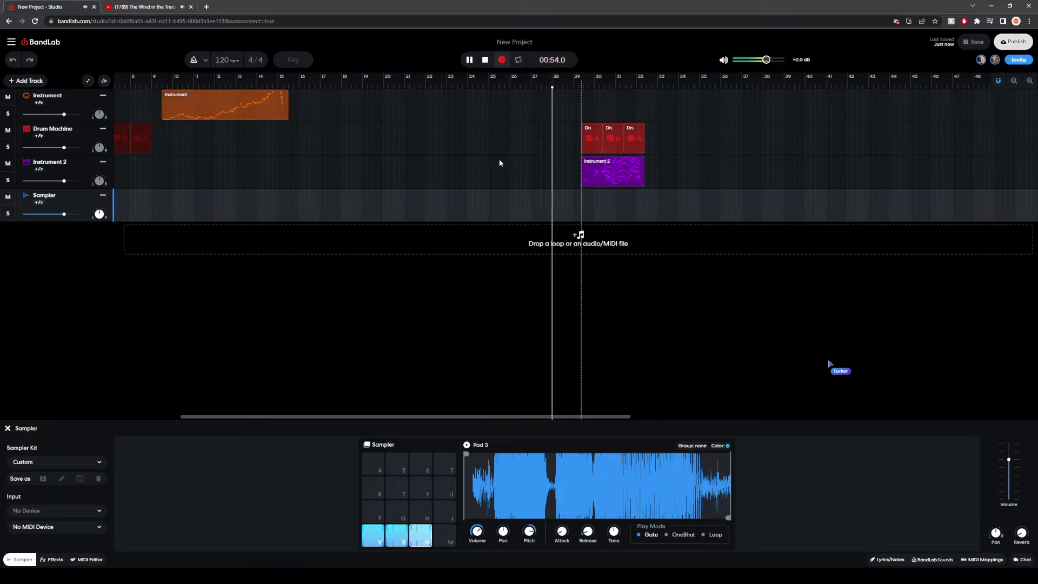
Step: Record a Sampler clip at bar 29 by playing Pad 2, Pad 3, then Pad 2
left_click(399, 537)
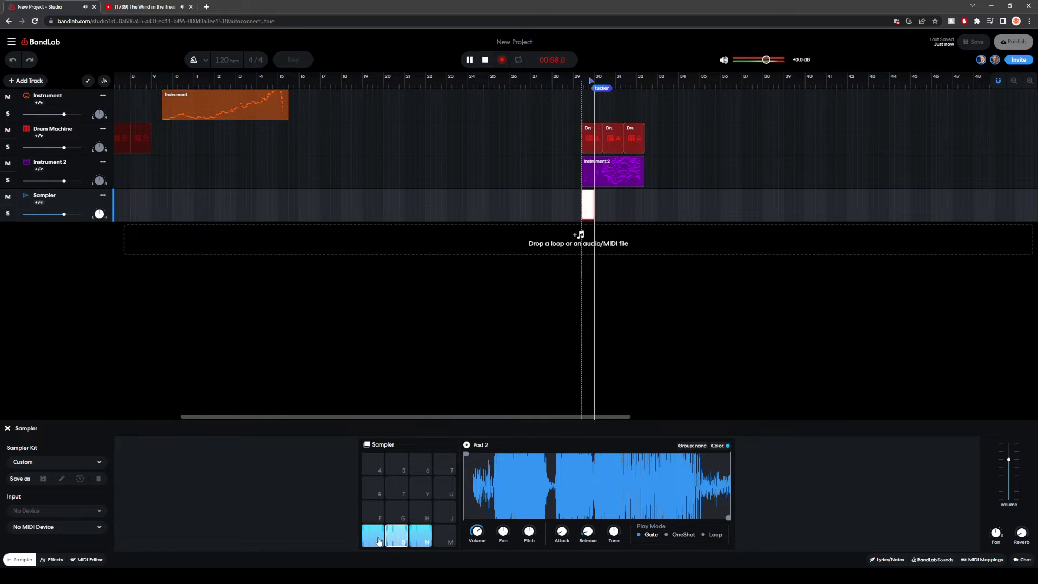
left_click(424, 541)
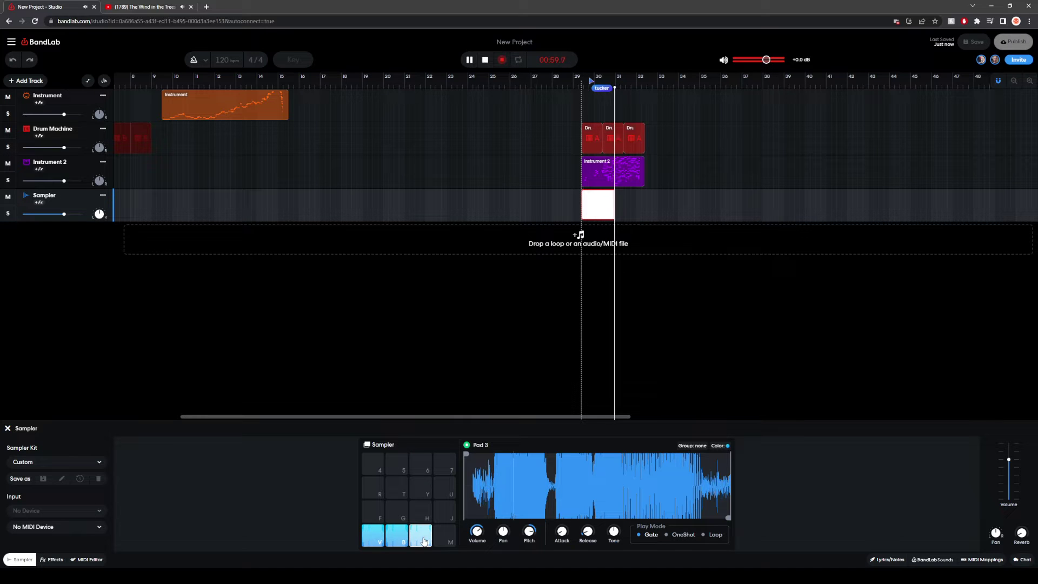
left_click(397, 540)
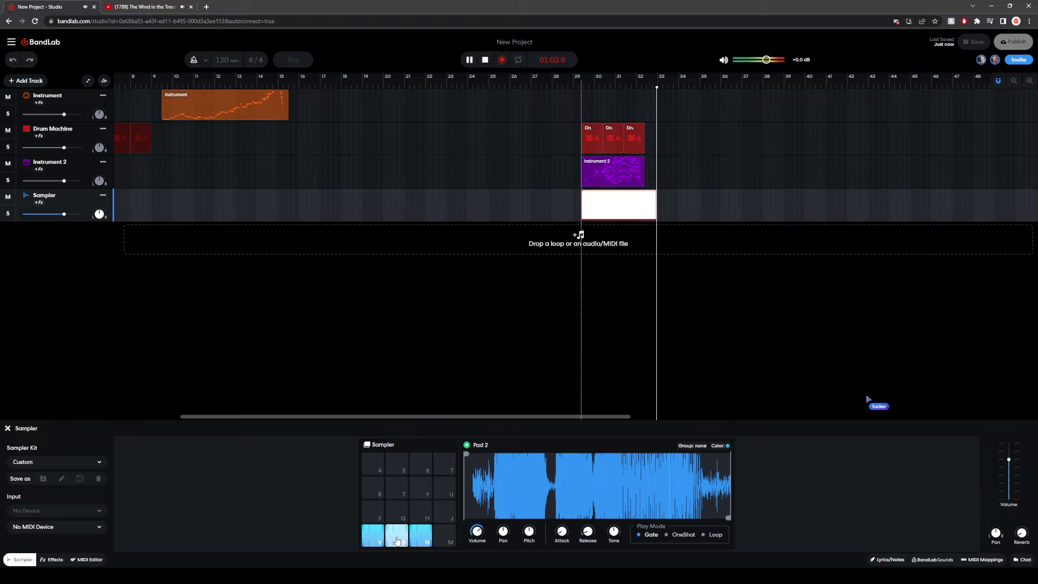
left_click(485, 60)
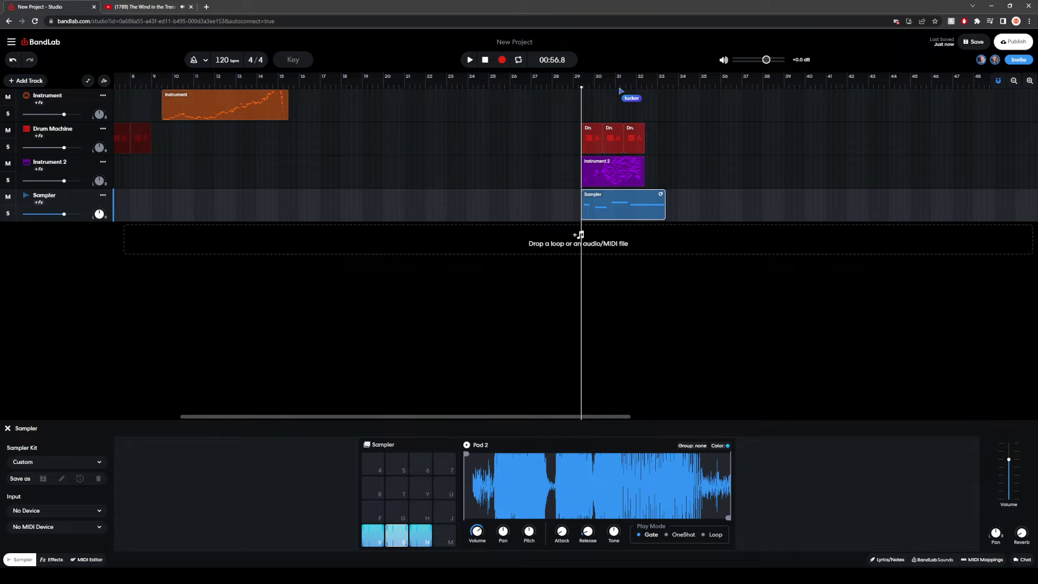
Step: Save the project revision and play back the new Sampler clip
left_click(962, 43)
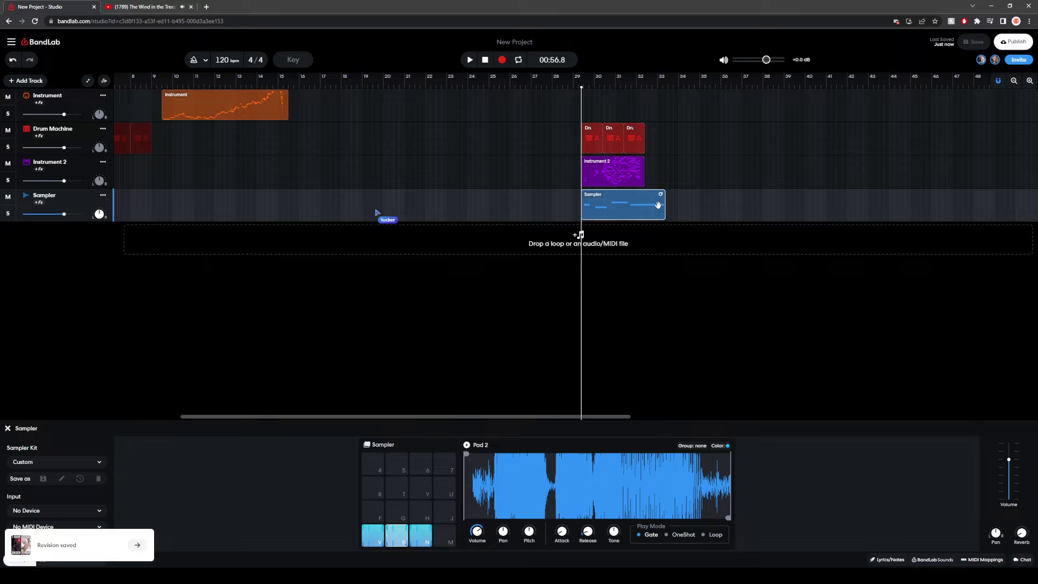
left_click(469, 59)
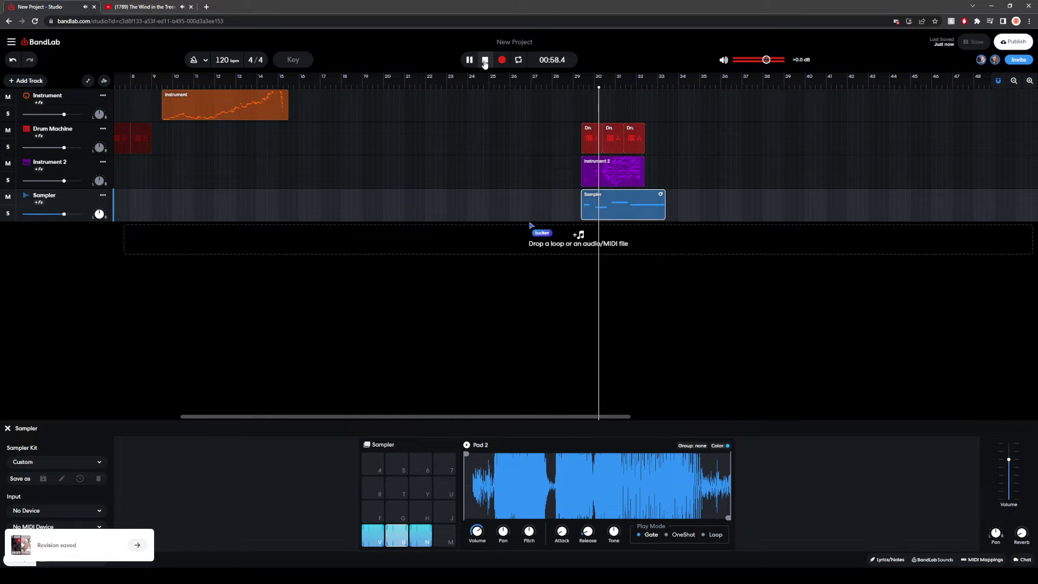
left_click(484, 61)
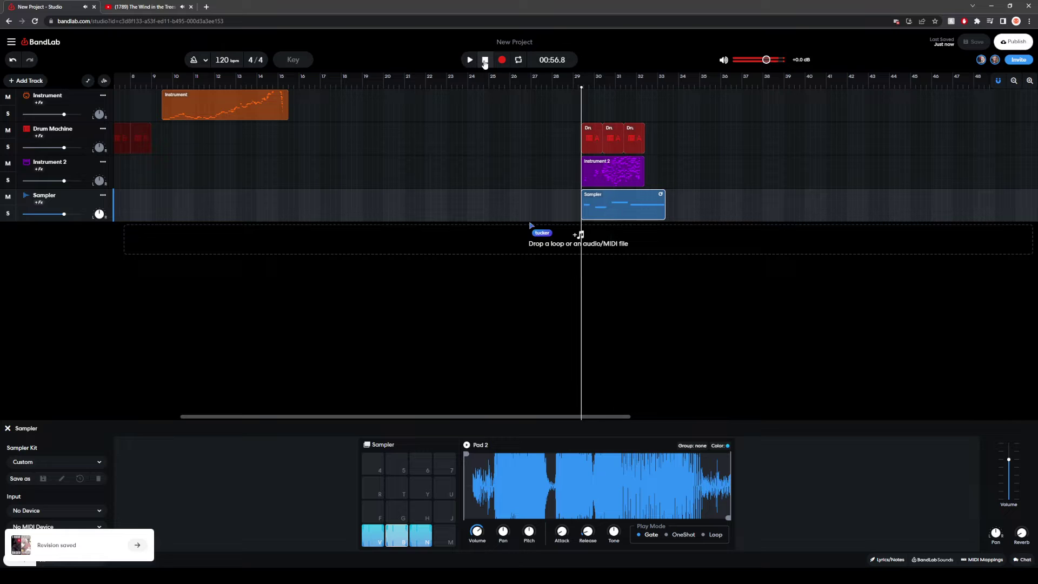
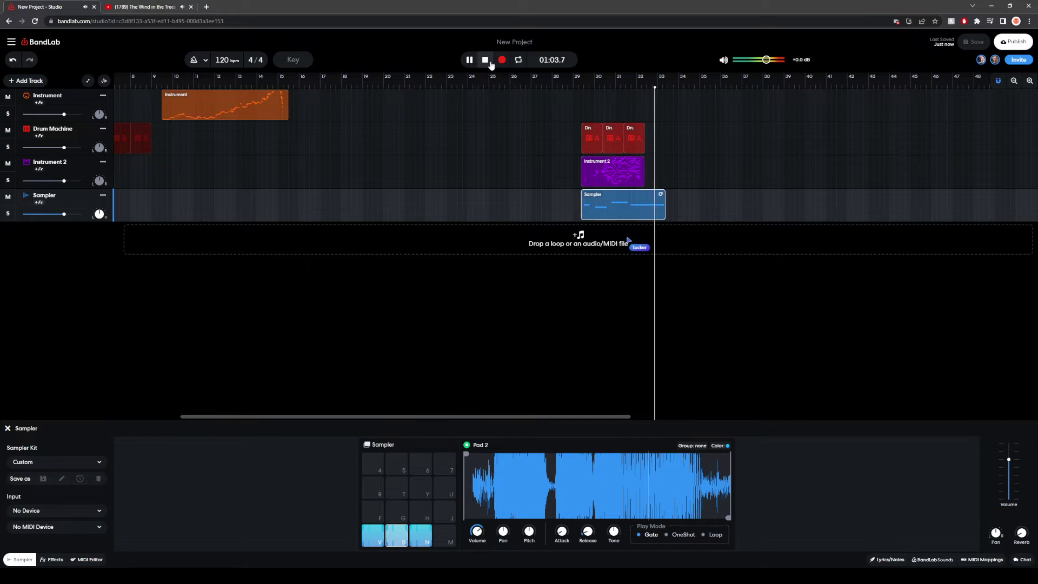
Step: Stop playback and trim the start of Pad 2's sample, previewing it on pad B
left_click(489, 62)
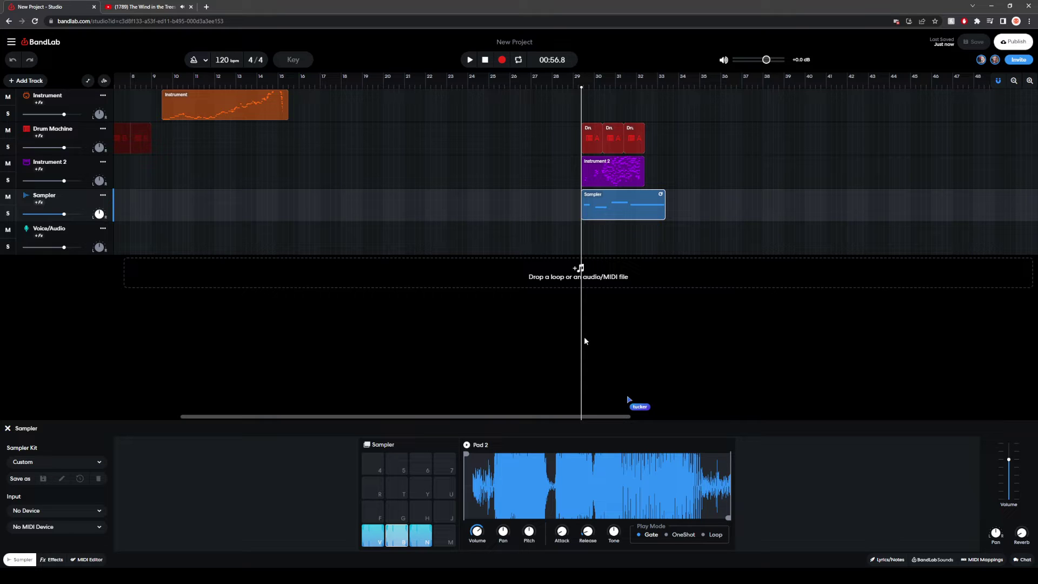
left_click_drag(467, 456, 494, 459)
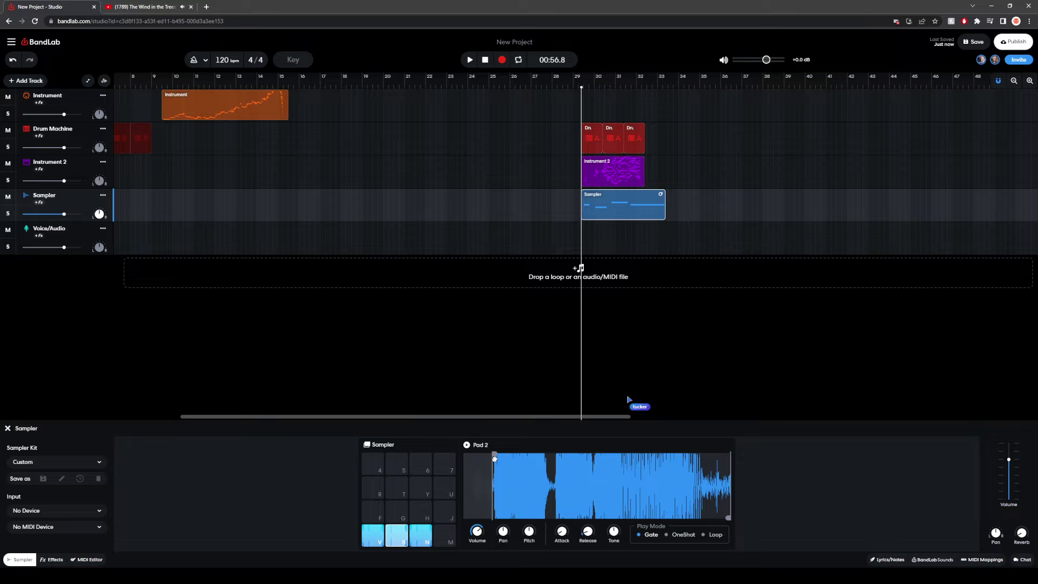
left_click(398, 536)
left_click(401, 538)
Step: Trim a little more off Pad 2's start and check it by playing pad B
left_click_drag(495, 453, 498, 454)
key("b")
left_click(420, 514)
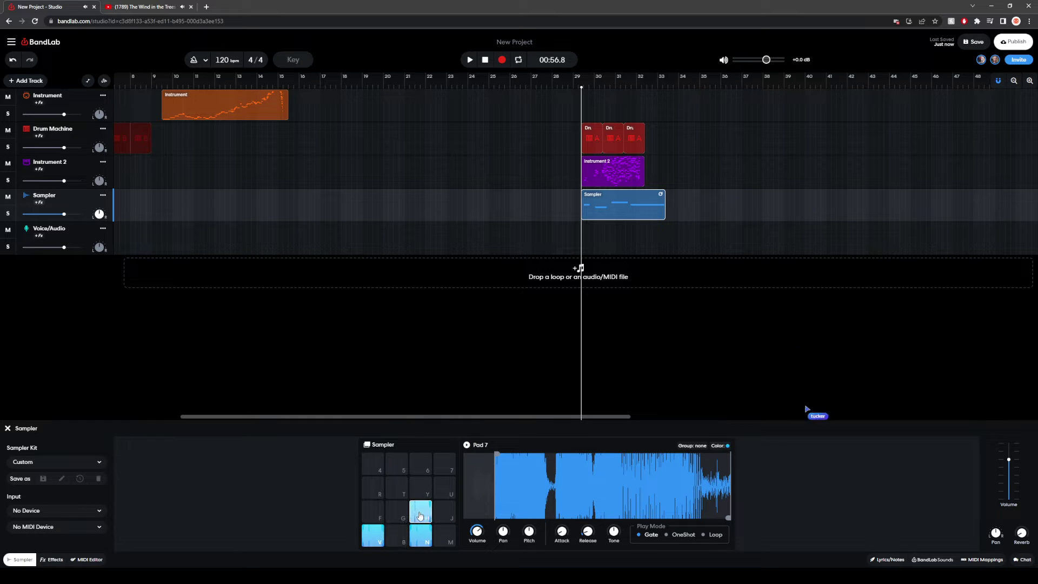
left_click(401, 535)
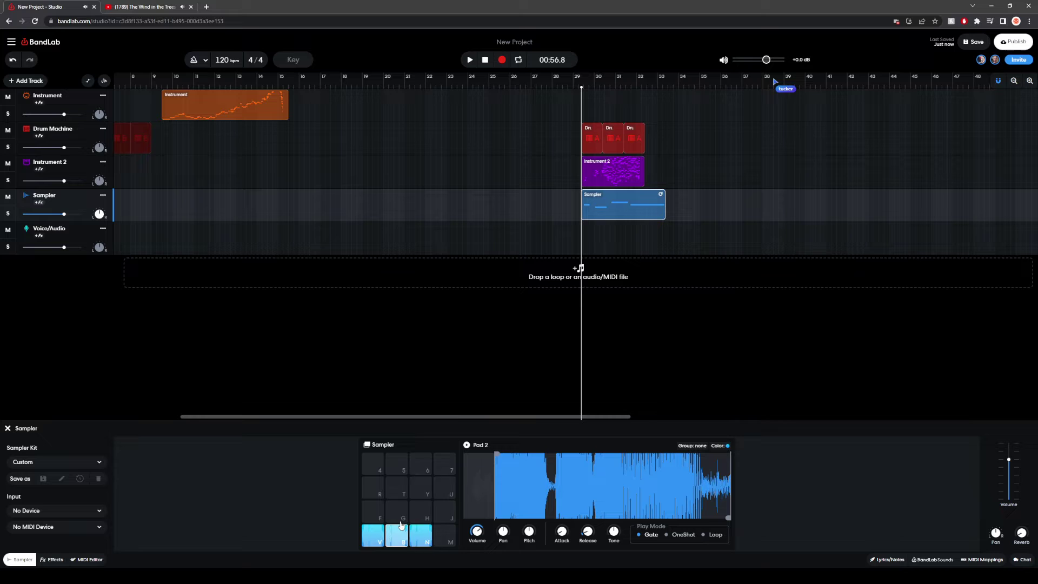
Step: Copy Pad 2's sample from pad B and check the paste options on an empty pad
right_click(401, 525)
left_click(427, 528)
right_click(397, 513)
left_click(398, 515)
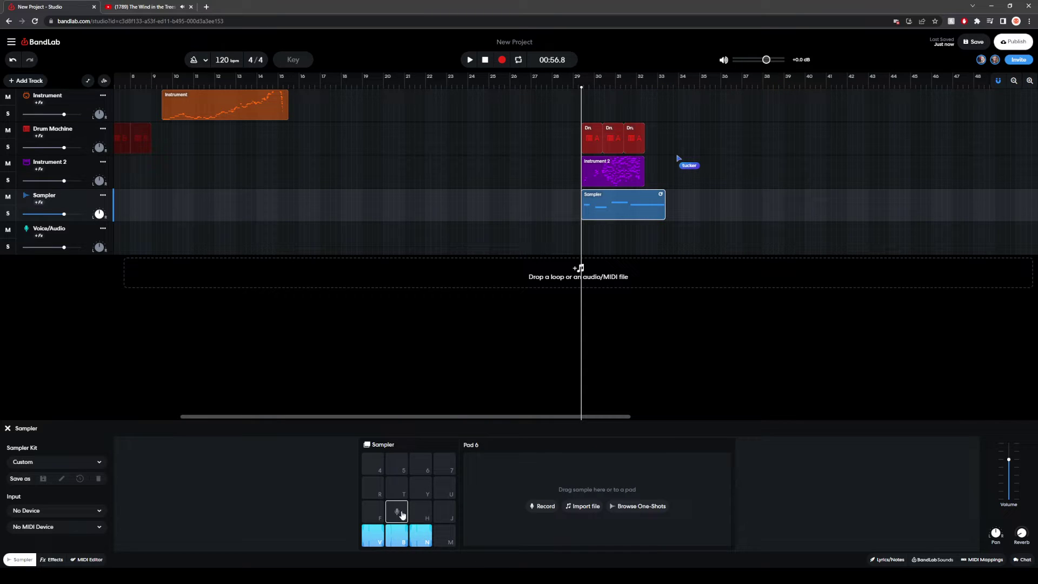
Step: Drag Pad 2's sample onto pad G, then try pasting the copied sample onto empty pads
left_click_drag(397, 535, 397, 512)
left_click(397, 535)
right_click(401, 538)
right_click(419, 467)
left_click(423, 465)
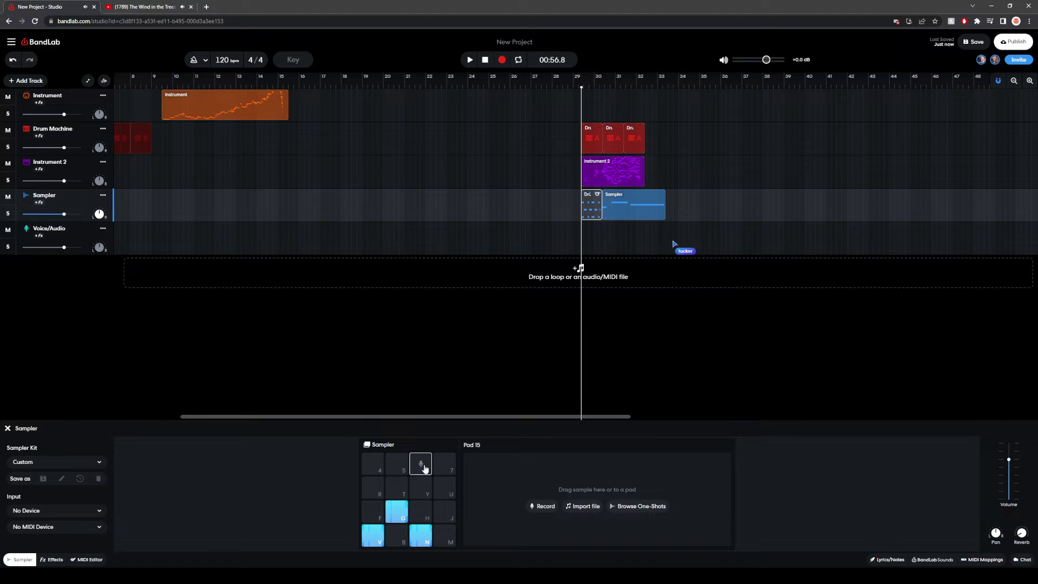
right_click(423, 466)
left_click(441, 490)
right_click(421, 468)
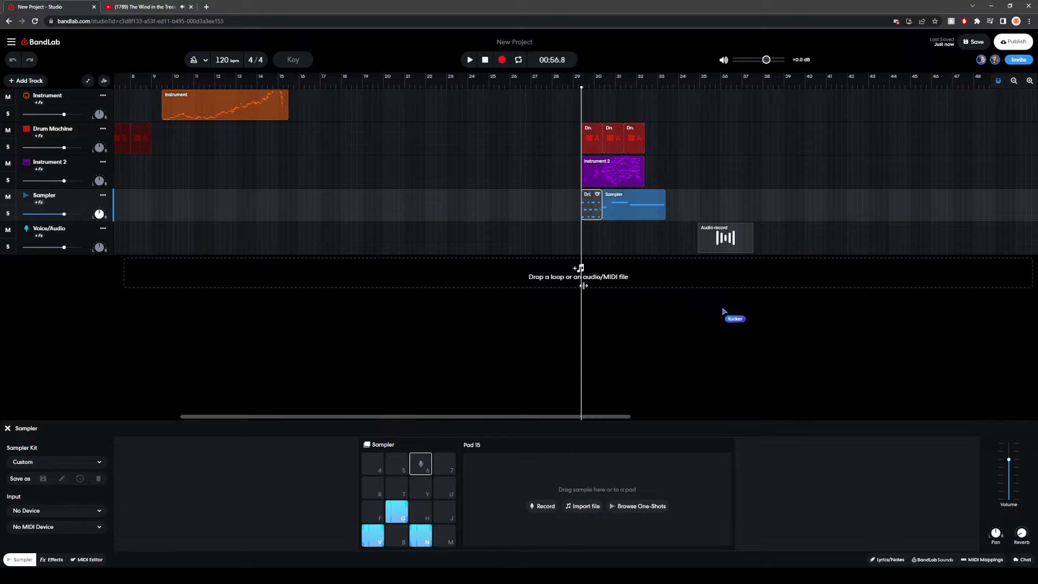
Step: Cancel the recording count-in and play the arrangement from bar 35
left_click(611, 238)
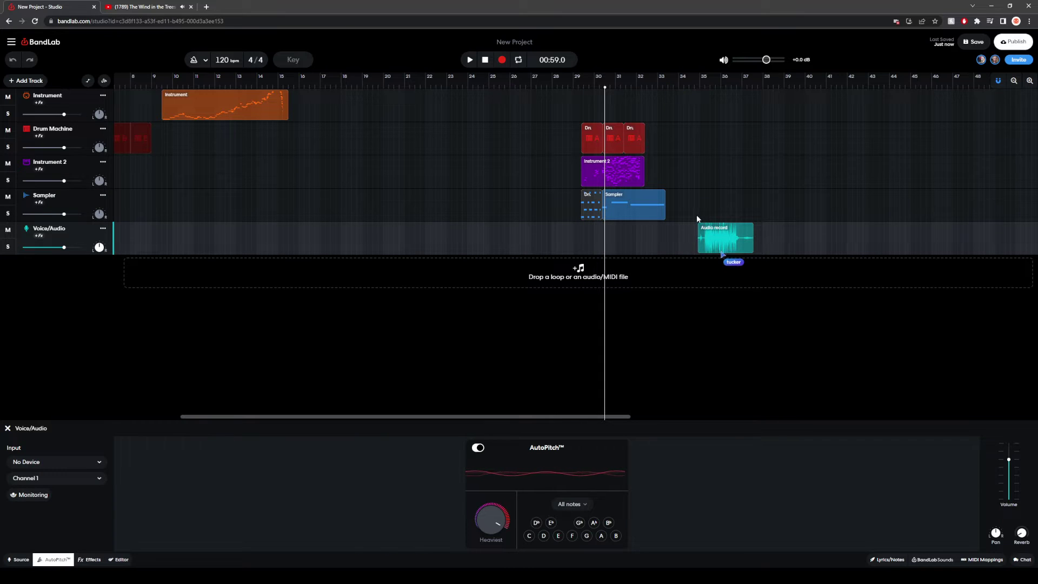
left_click(697, 219)
left_click(484, 60)
left_click(502, 60)
left_click(501, 65)
left_click(699, 214)
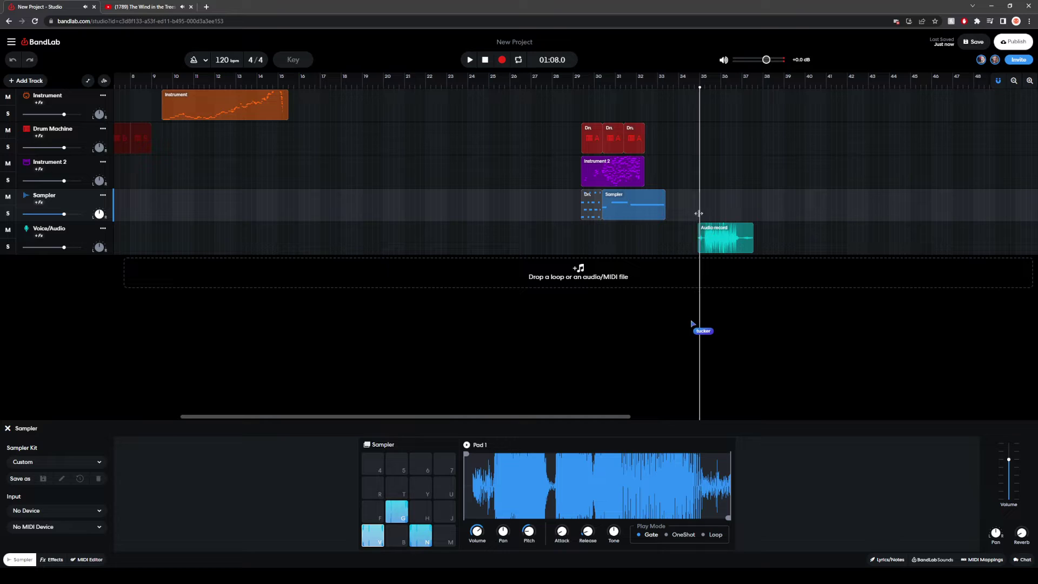
left_click(470, 60)
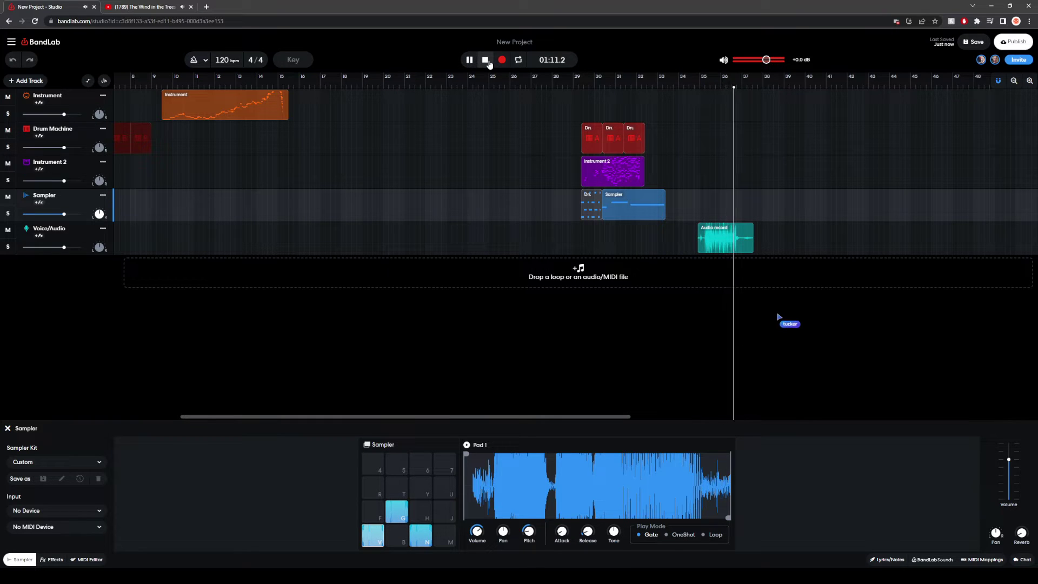
left_click(486, 62)
Step: Drag the orange Instrument region to bar 29 and select the Drum Machine track
left_click_drag(237, 111, 646, 116)
left_click_drag(730, 227, 606, 227)
left_click(576, 145)
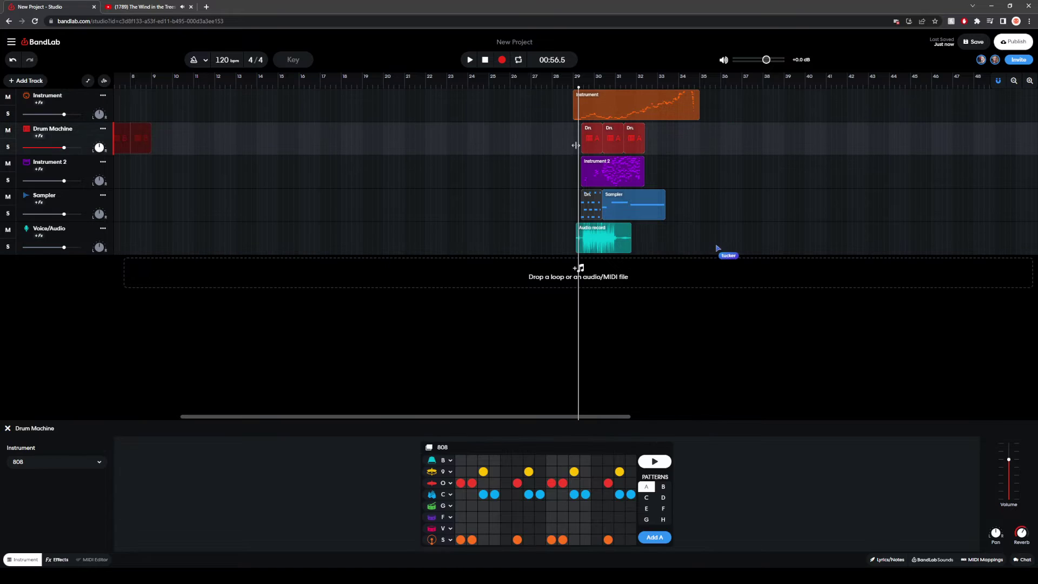
Step: Play from bar 29, then move the Instrument region to bar 18 and the audio clip to about bar 34
left_click(470, 61)
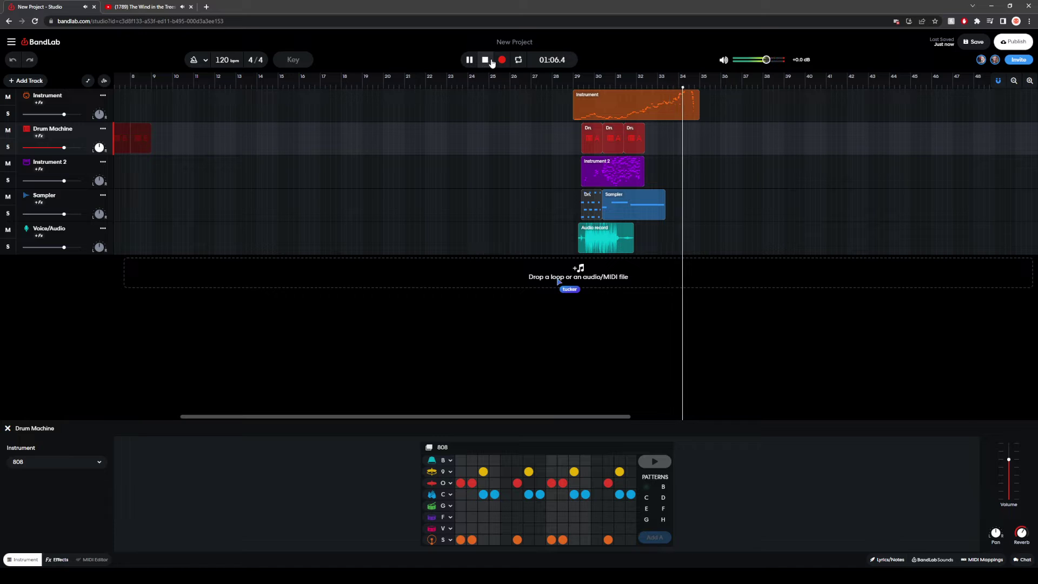
left_click(484, 60)
left_click_drag(613, 104, 394, 101)
left_click_drag(610, 238, 690, 239)
Step: Delete the Instrument 2 region, the Sampler region and the small Dr region at bar 29
left_click(613, 177)
key("Delete")
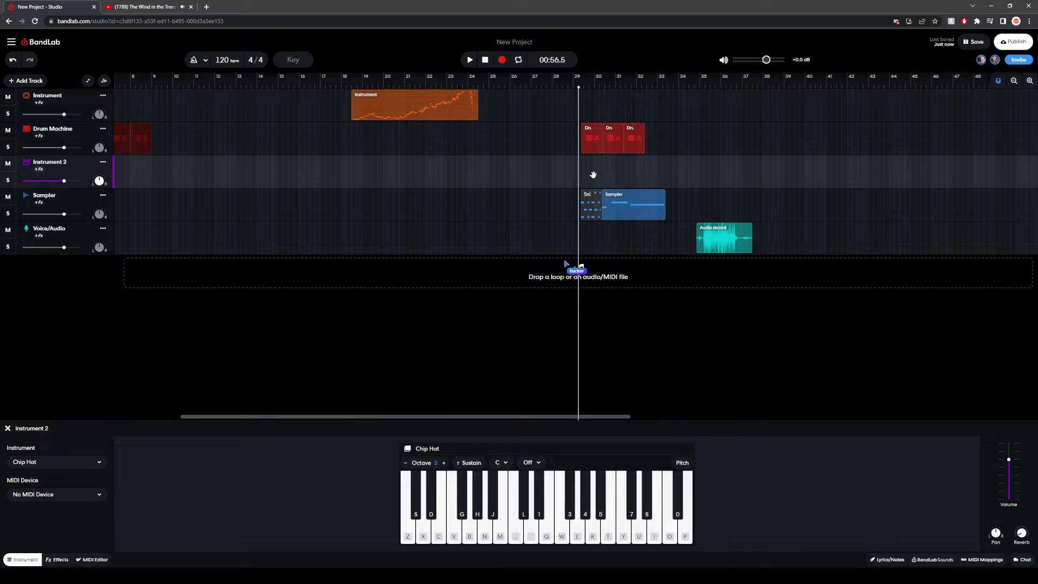
left_click(586, 205)
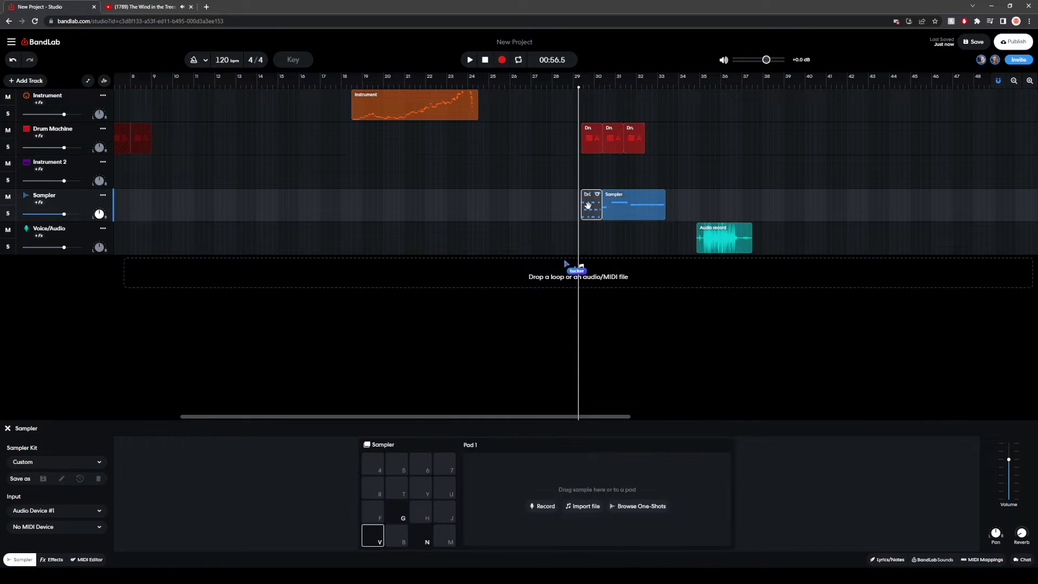
left_click(627, 210)
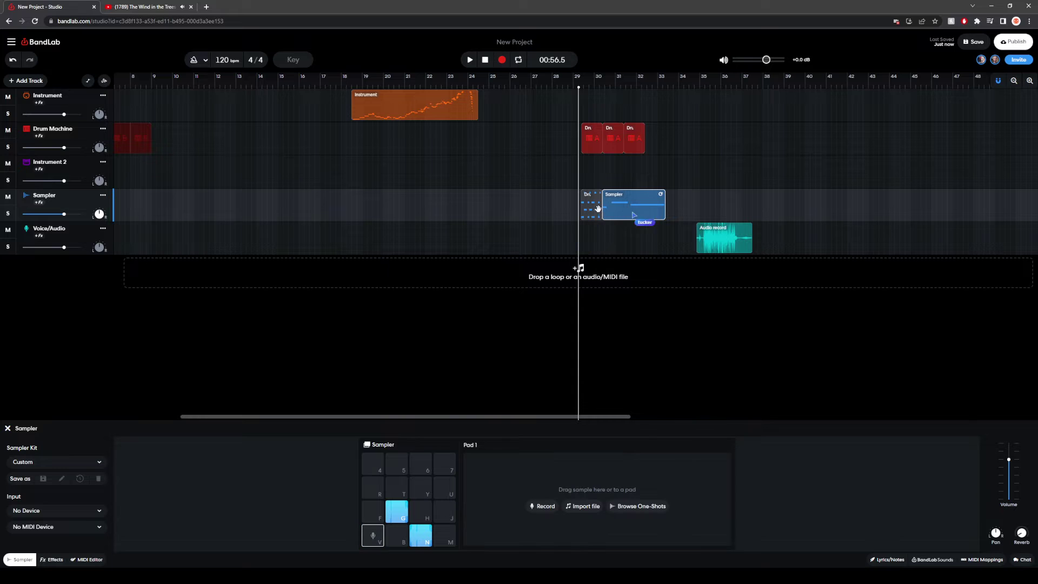
right_click(625, 208)
left_click(656, 247)
right_click(591, 204)
left_click(625, 244)
left_click(584, 150)
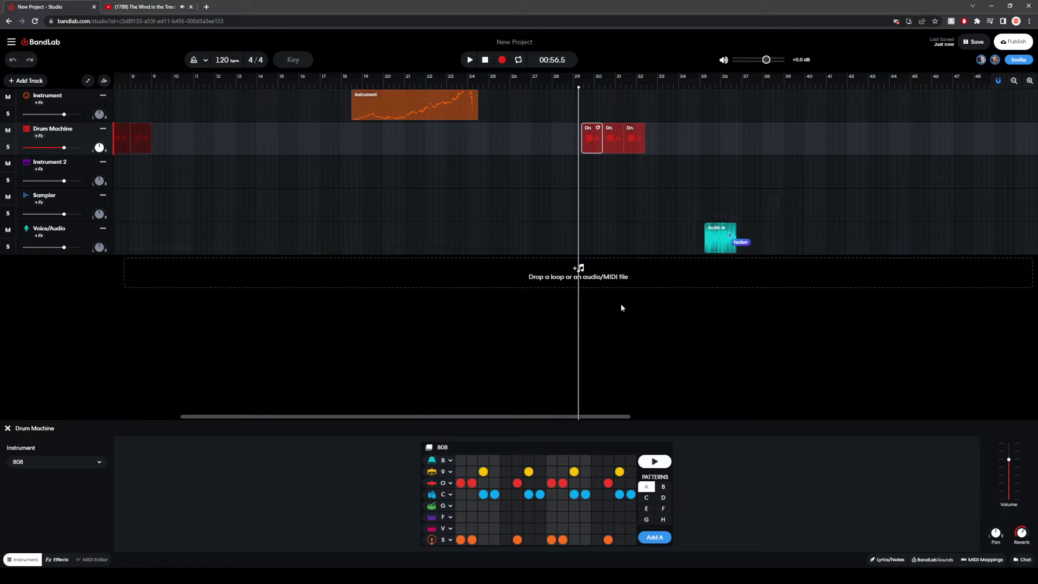
Step: Switch to 808 pattern B, preview it, and remove its first few hits
left_click(663, 486)
left_click(656, 461)
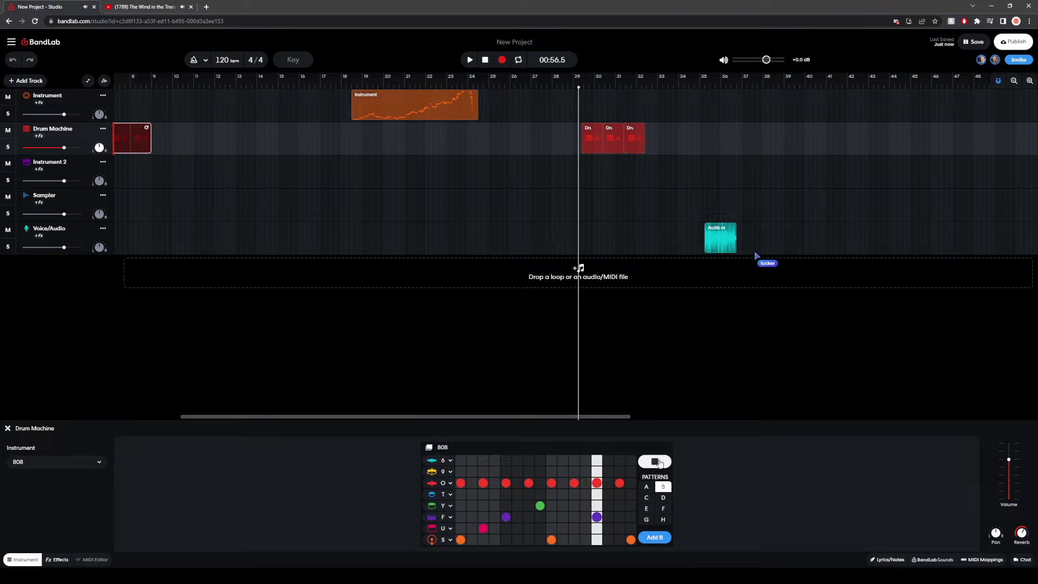
left_click(656, 461)
left_click(459, 539)
left_click(483, 528)
left_click(506, 482)
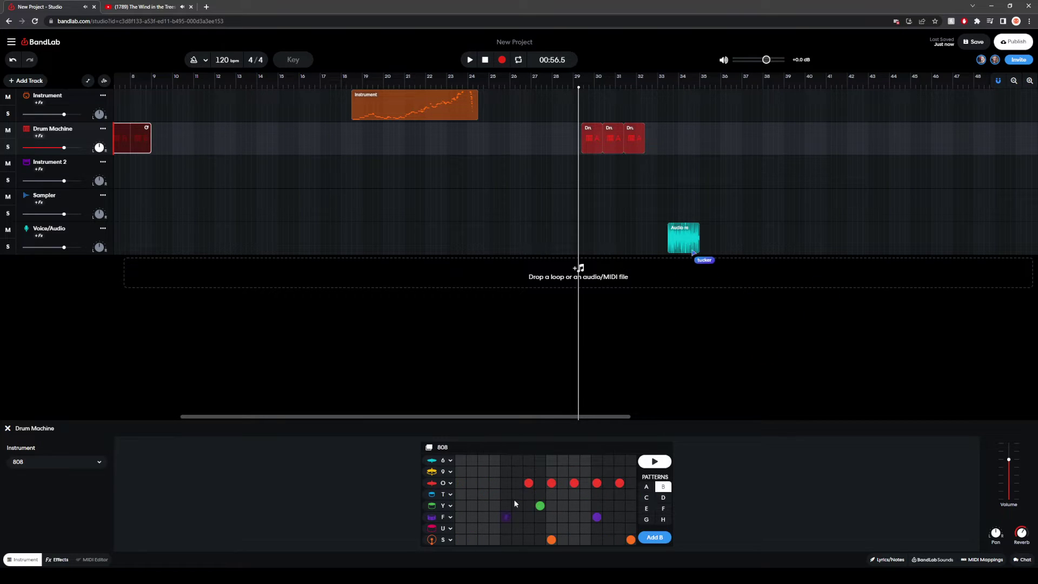
Step: Clear the remaining F-row and O-row hits from pattern B and add a hit on the first S-row step
left_click(551, 539)
left_click(550, 494)
left_click(550, 482)
left_click(574, 482)
left_click(596, 483)
left_click(597, 516)
left_click(619, 483)
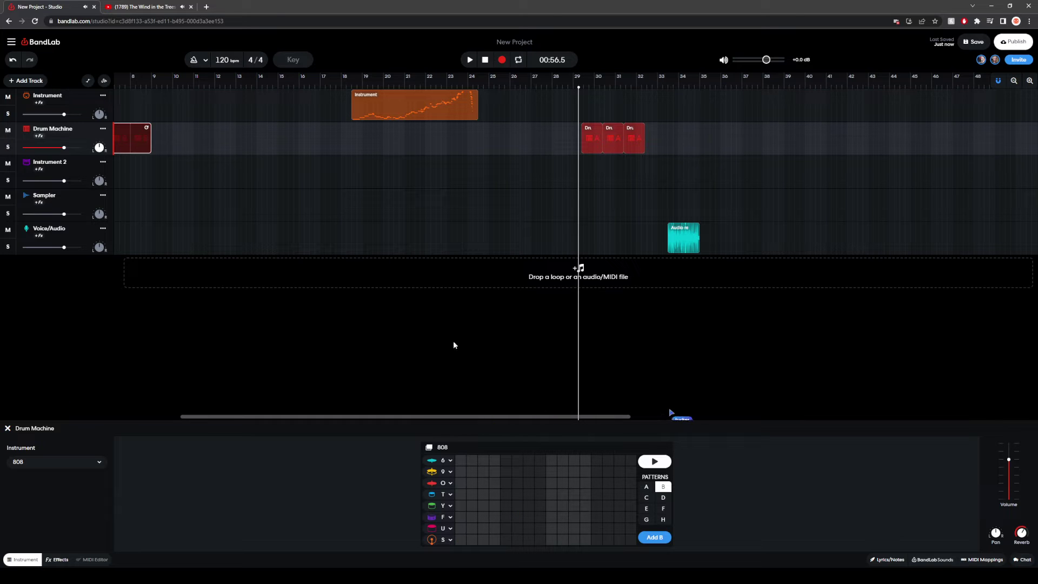
left_click(463, 539)
Step: Preview the pattern, remove an S-row hit, then undo the edits
left_click(668, 462)
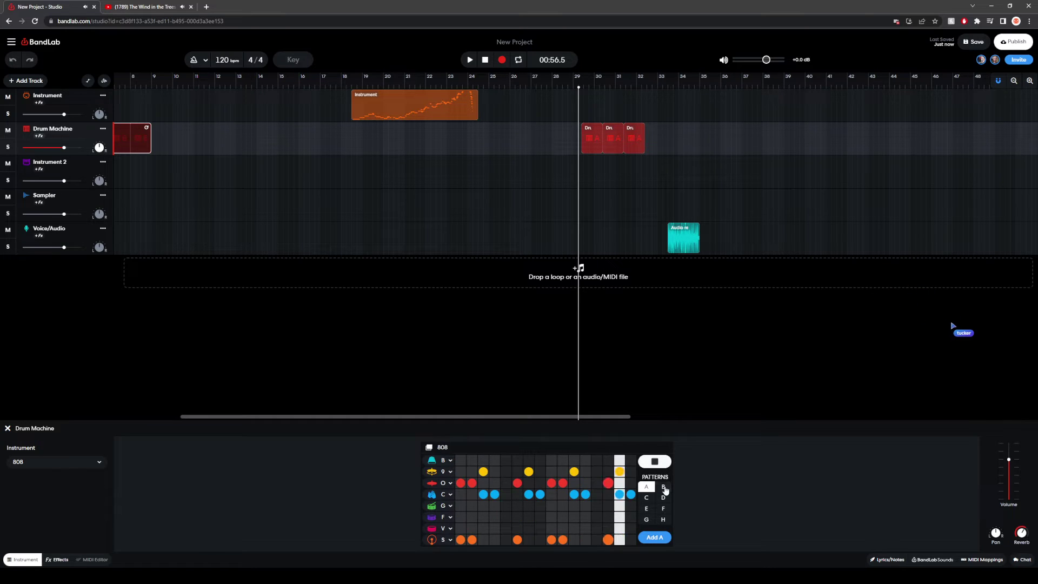
key("space")
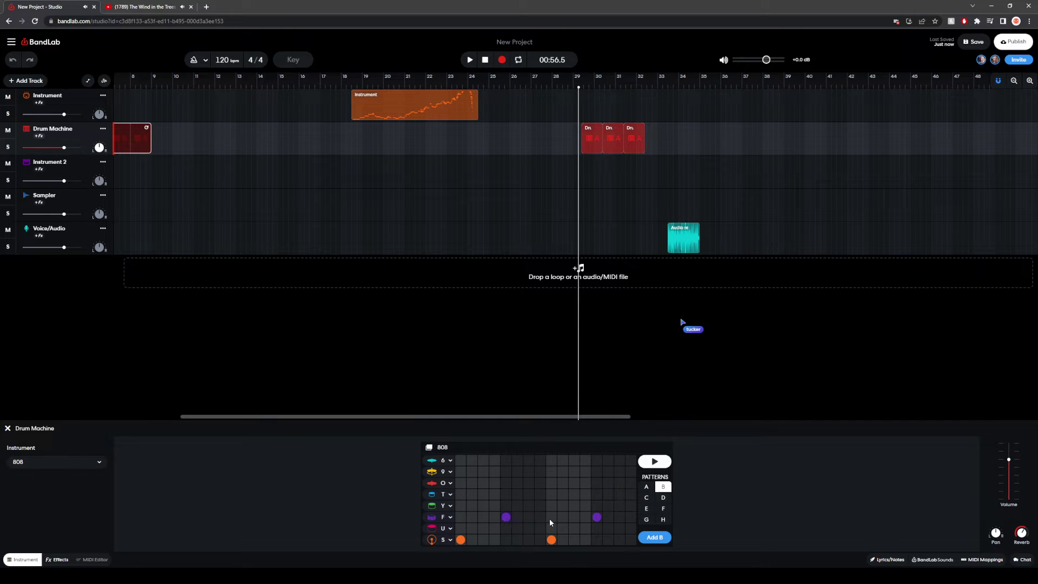
left_click(551, 539)
key("ctrl+z")
key("ctrl+z")
key("ctrl+z")
Step: On pattern B, add an S-row hit and an F-row hit, then preview patterns A and B chained
left_click(663, 487)
left_click(598, 539)
left_click(631, 517)
left_click(655, 463)
mouse_move(646, 486)
left_mouse_down()
mouse_move(668, 487)
mouse_move(646, 487)
left_mouse_up()
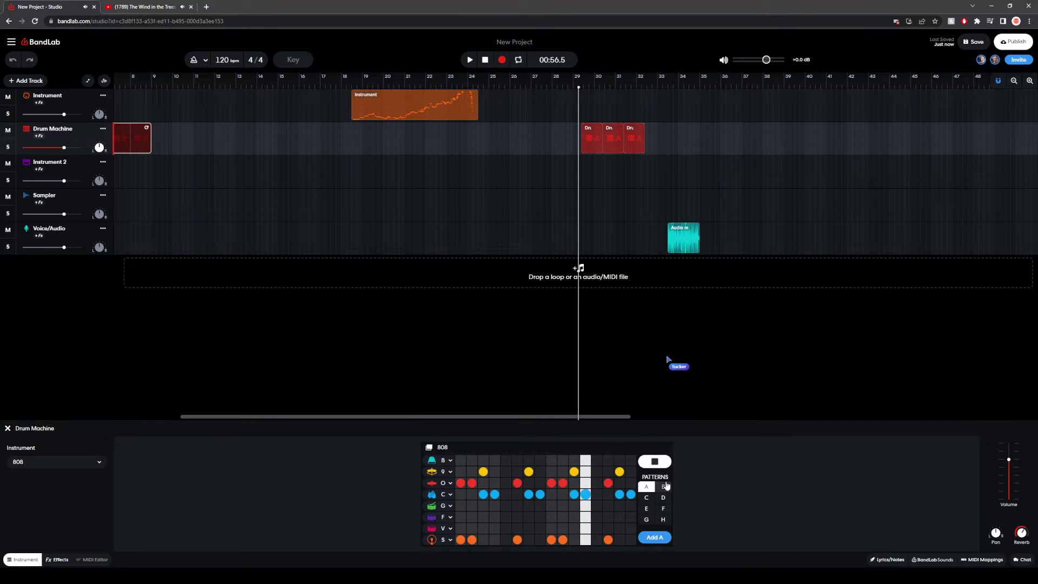
left_click(656, 462)
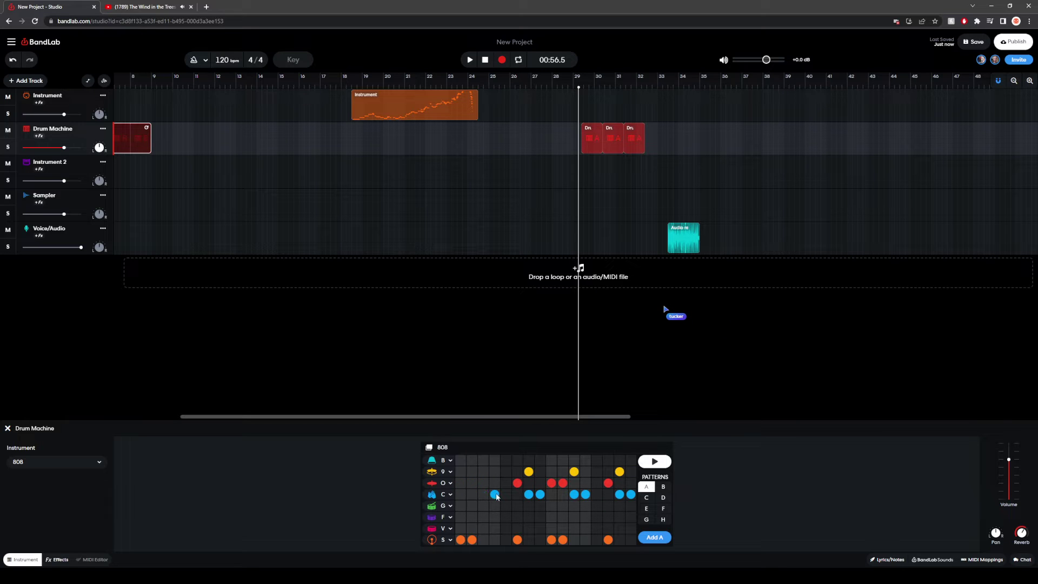
Step: Clear pattern A's hits except two at its start, and select the Voice/Audio track
left_click(540, 494)
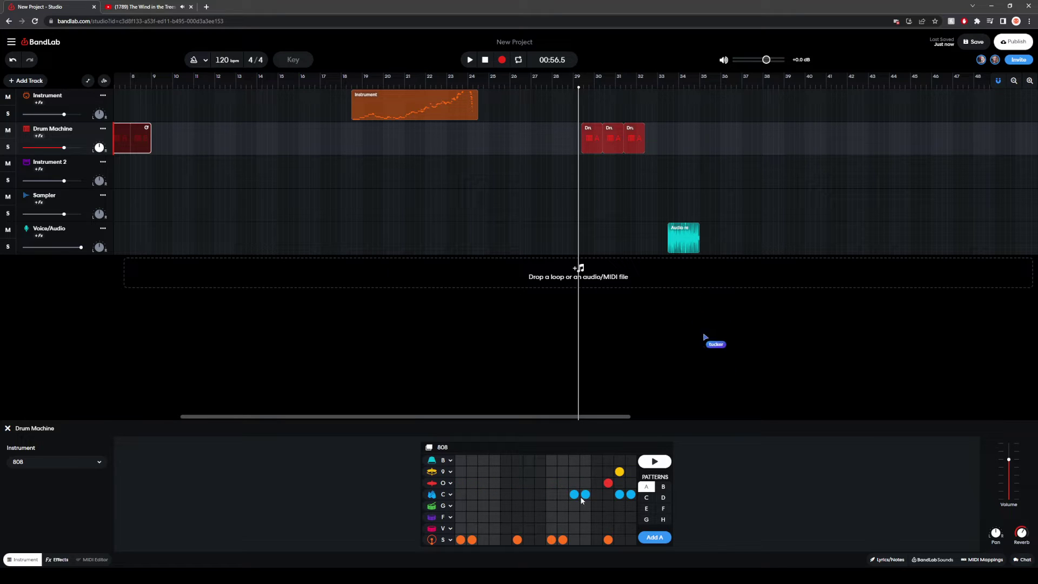
left_click_drag(622, 474, 621, 494)
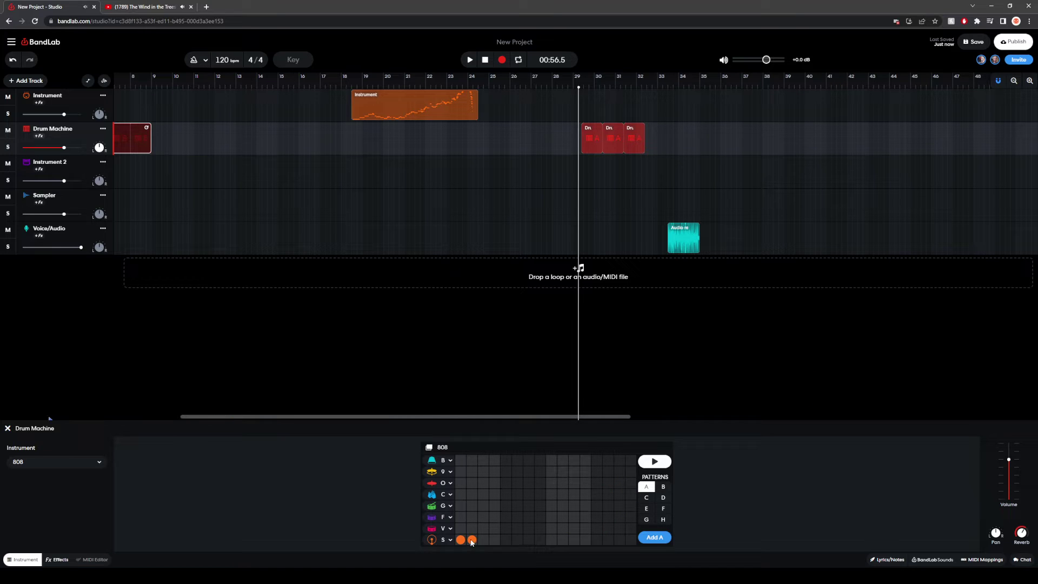
left_click(669, 238)
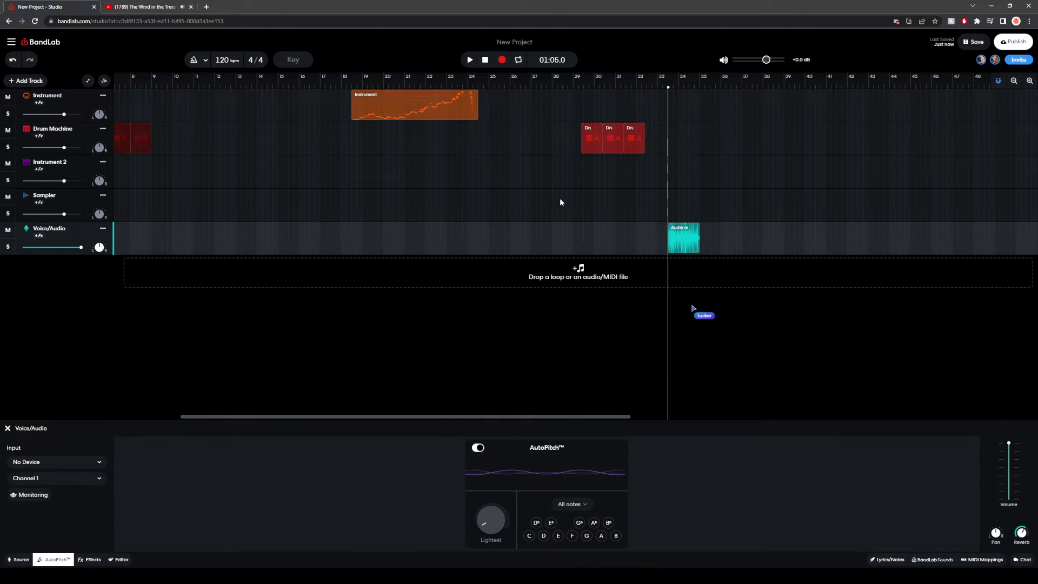
Step: Play and stop the arrangement, then set the playhead at bar 29
left_click(469, 59)
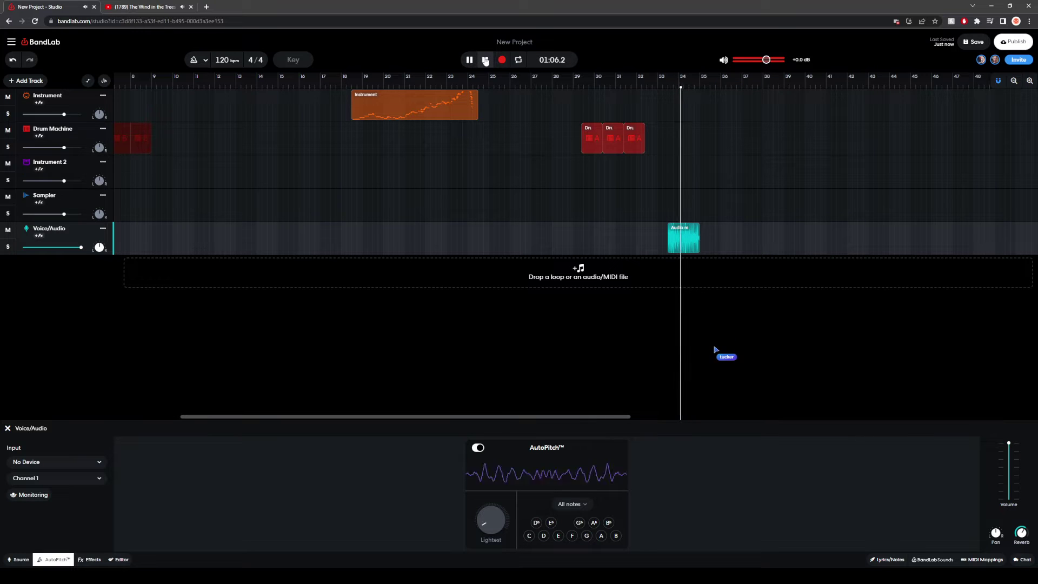
left_click(485, 59)
left_click(602, 241)
left_click(582, 224)
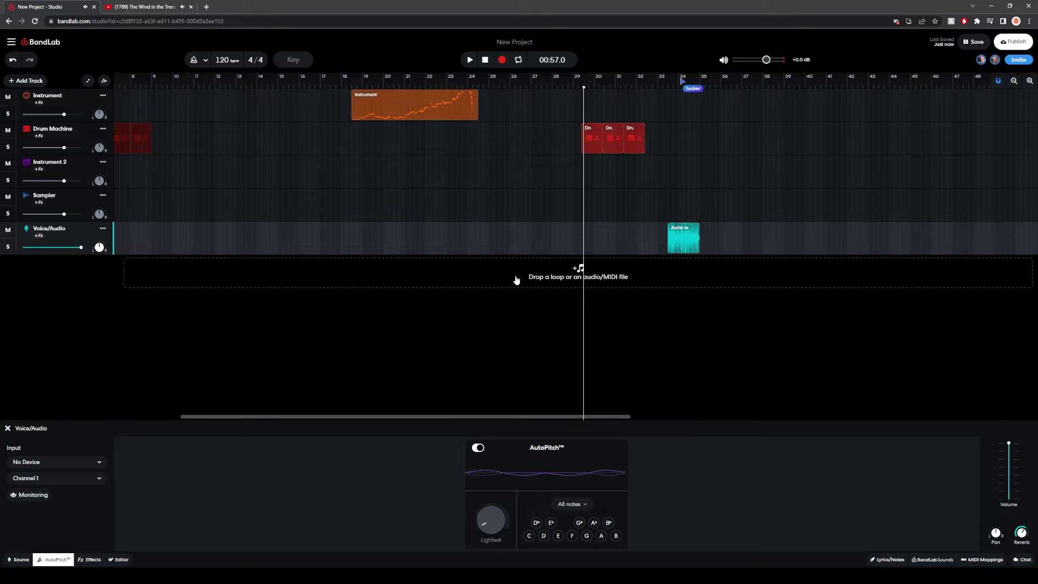
Step: Open the first drum region's pattern A and preview it
left_click(592, 140)
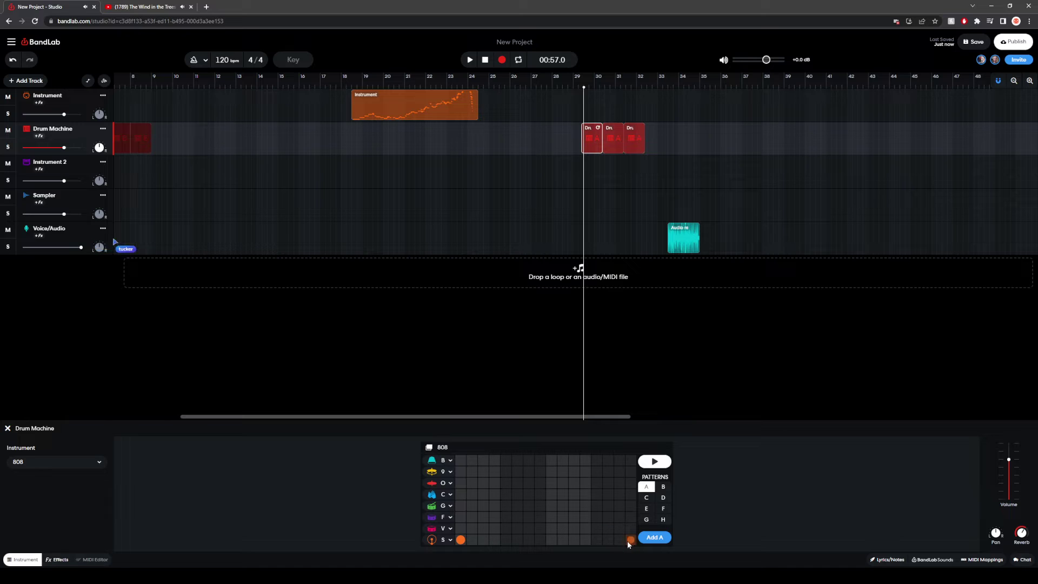
left_click(663, 462)
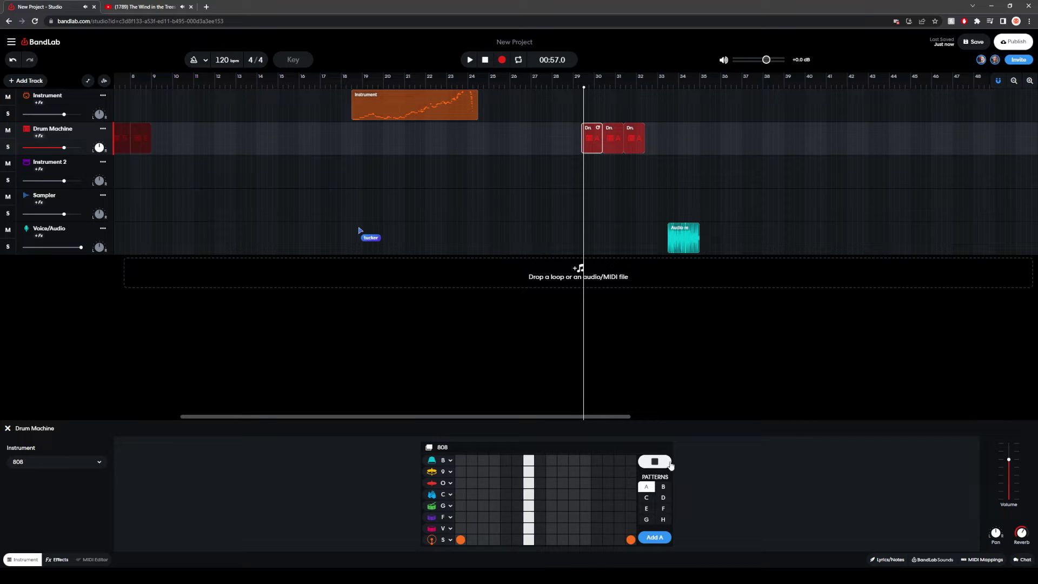
left_click(644, 469)
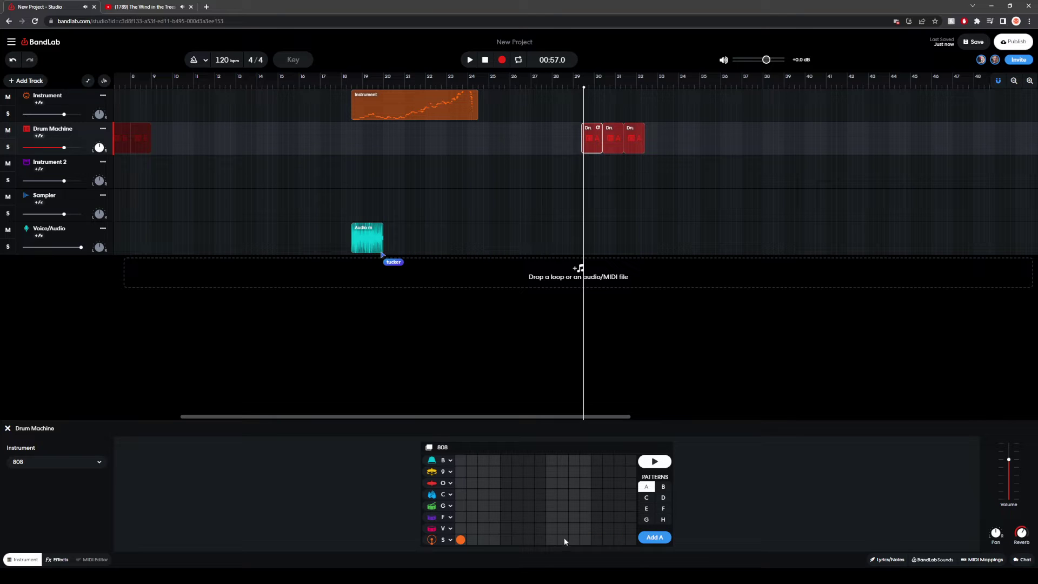
left_click(659, 462)
Step: Add an S-row hit to pattern A, shift it one step earlier, and preview the result
left_click(563, 540)
left_click(655, 461)
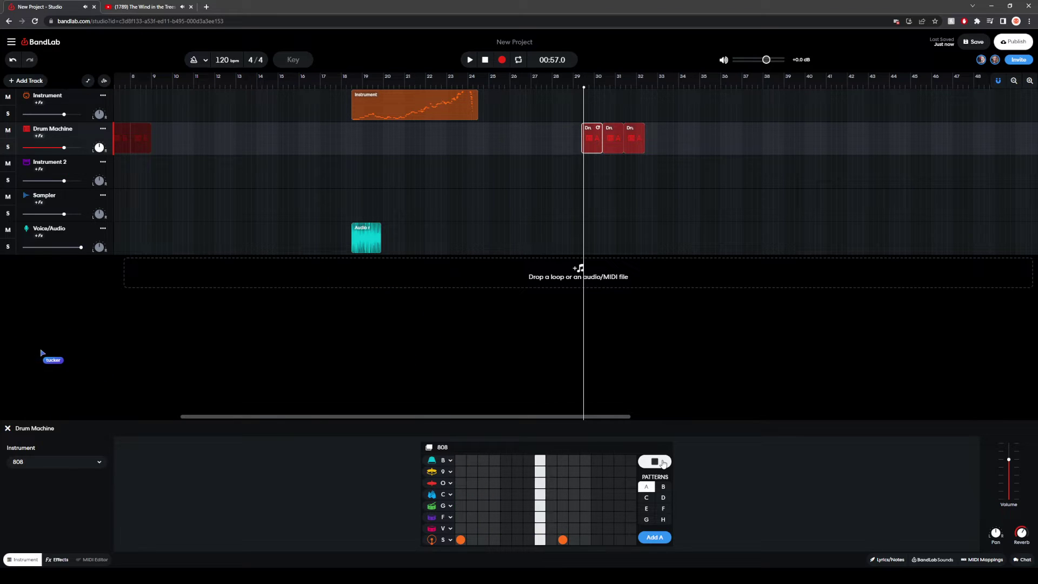
left_click(563, 539)
left_click(551, 539)
left_click(656, 461)
left_click(655, 461)
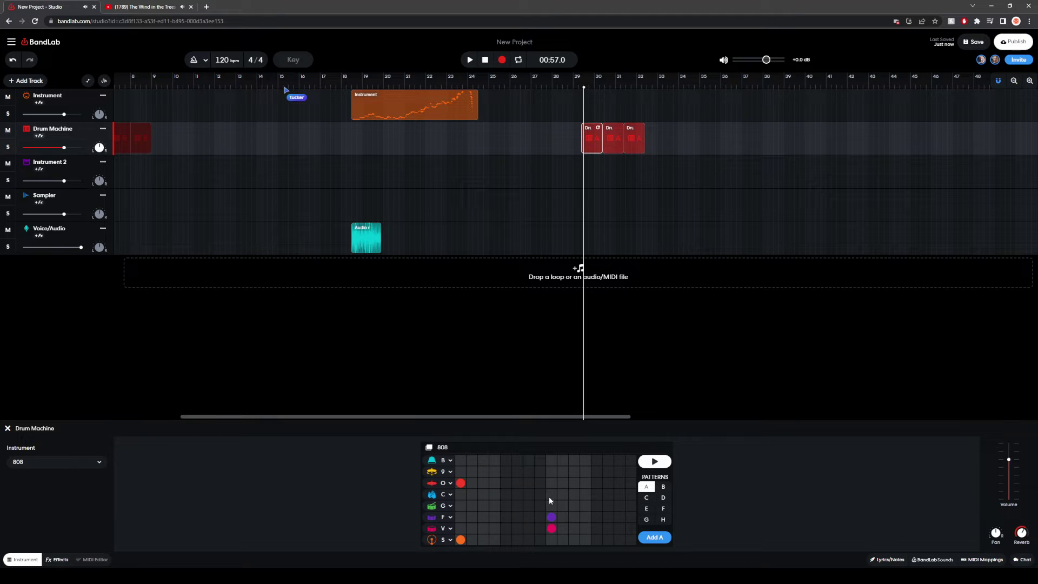
left_click(643, 462)
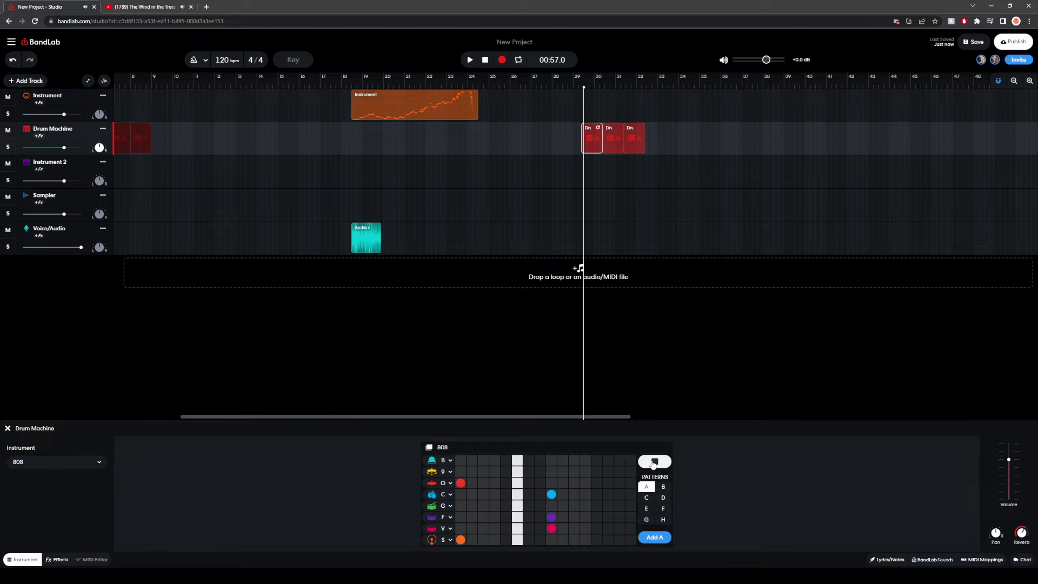
left_click(652, 463)
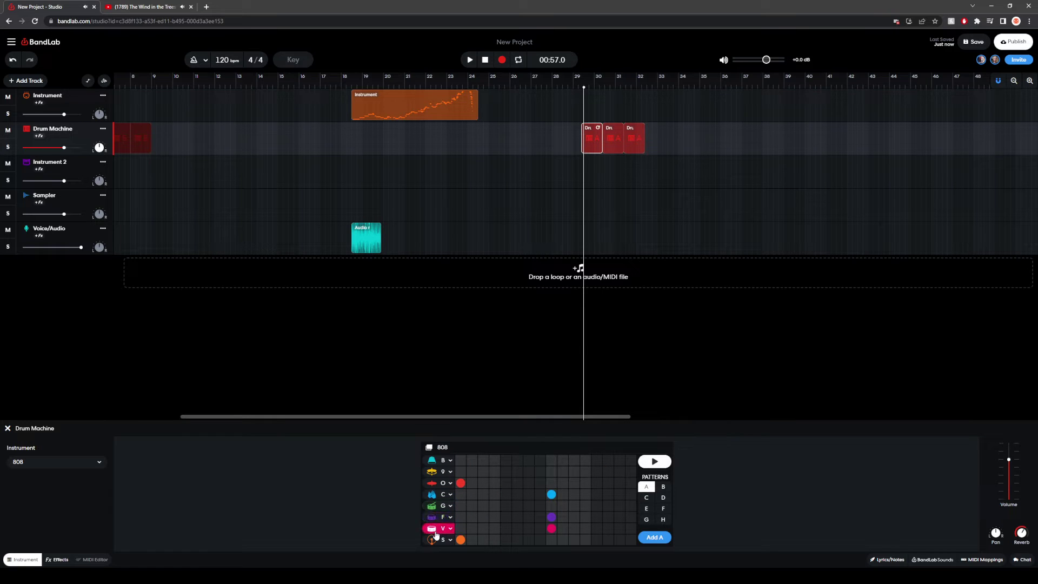
Step: Replace the F-row hit with a G-row hit, then add a pattern A clip at bar 33
left_click(507, 517)
left_click(517, 507)
left_click(654, 461)
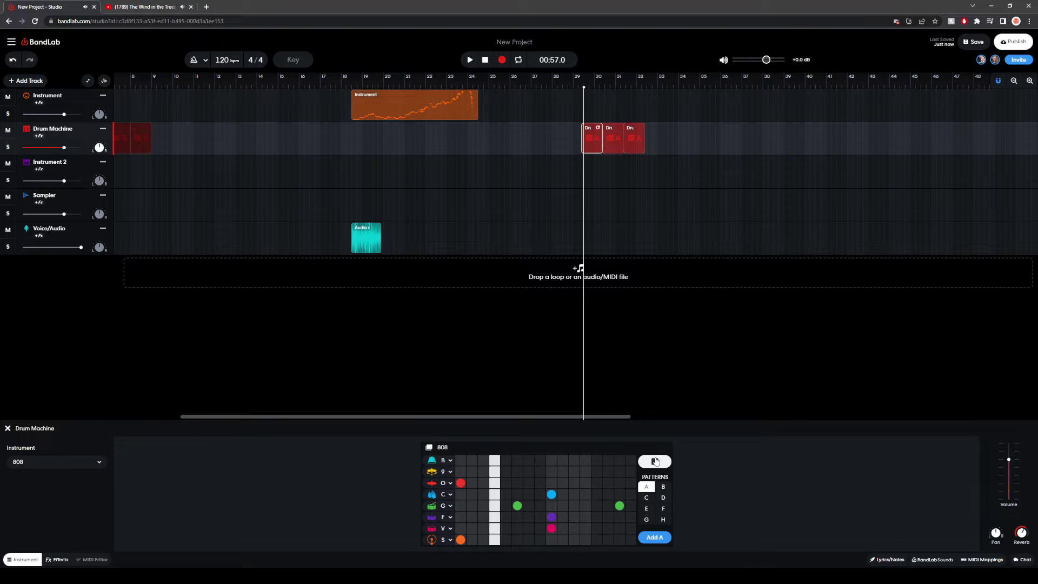
left_click(655, 461)
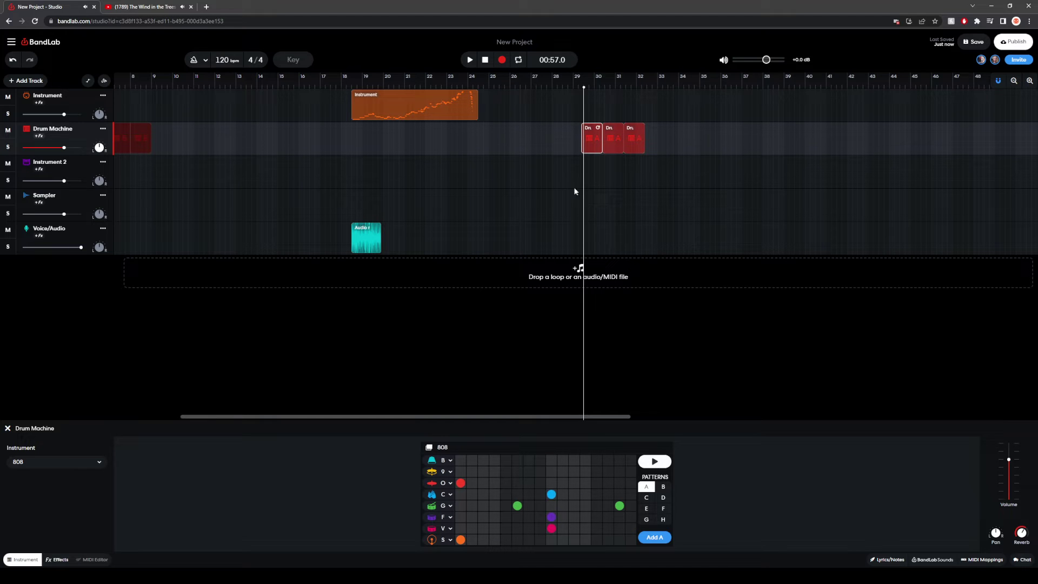
left_click(652, 144)
left_click(654, 537)
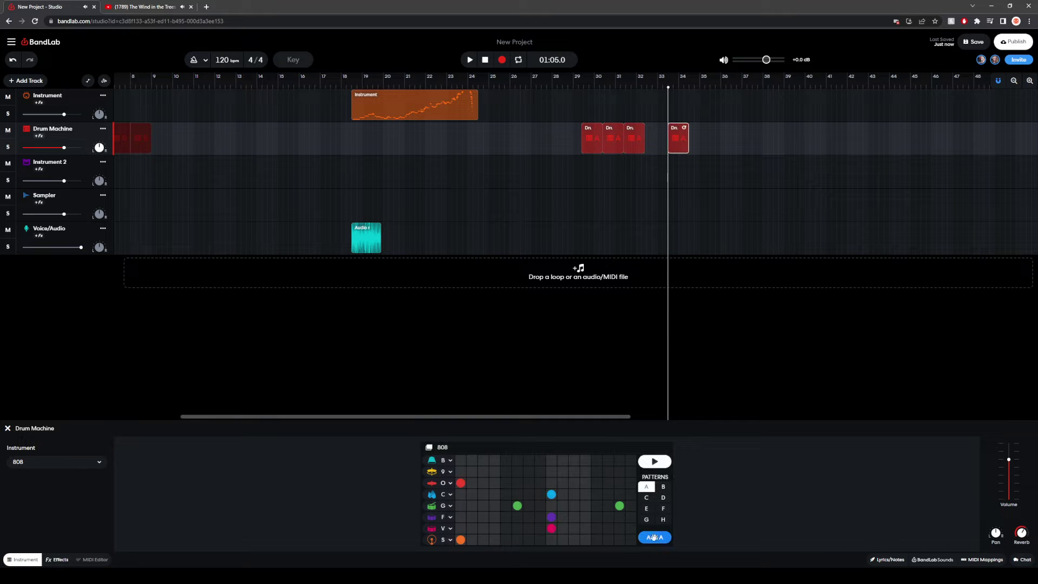
Step: Play the arrangement from bar 29 to check the drum clips and their pattern
left_click(586, 136)
left_click(609, 171)
left_click(586, 170)
left_click(470, 60)
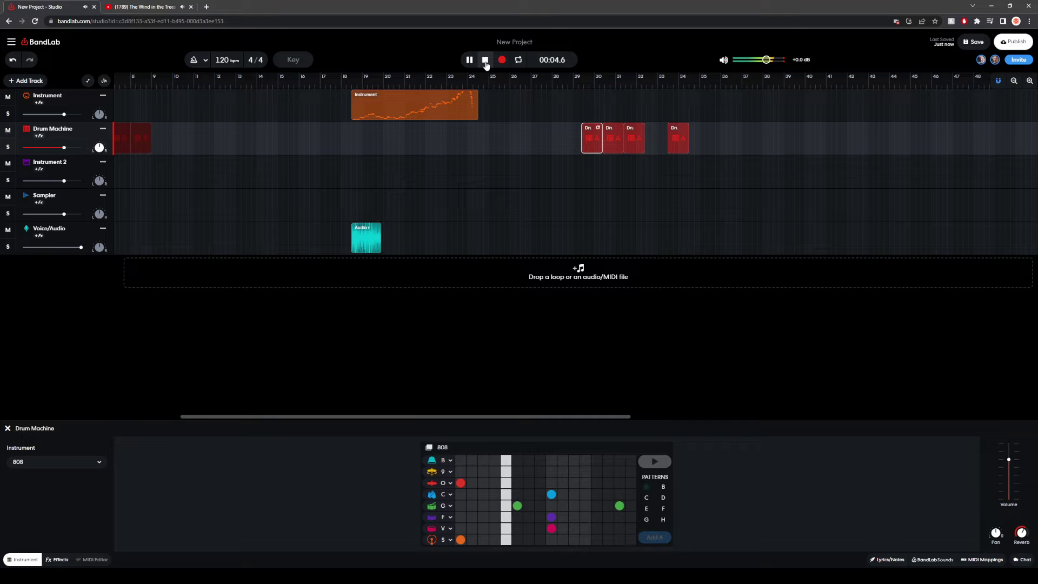
left_click(485, 60)
left_click(610, 140)
left_click(587, 174)
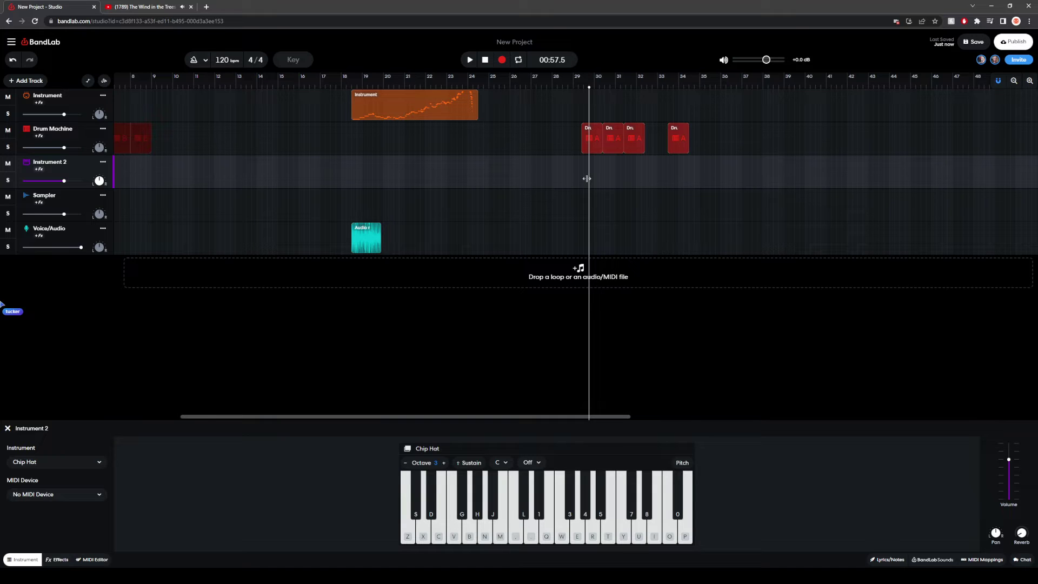
left_click(470, 60)
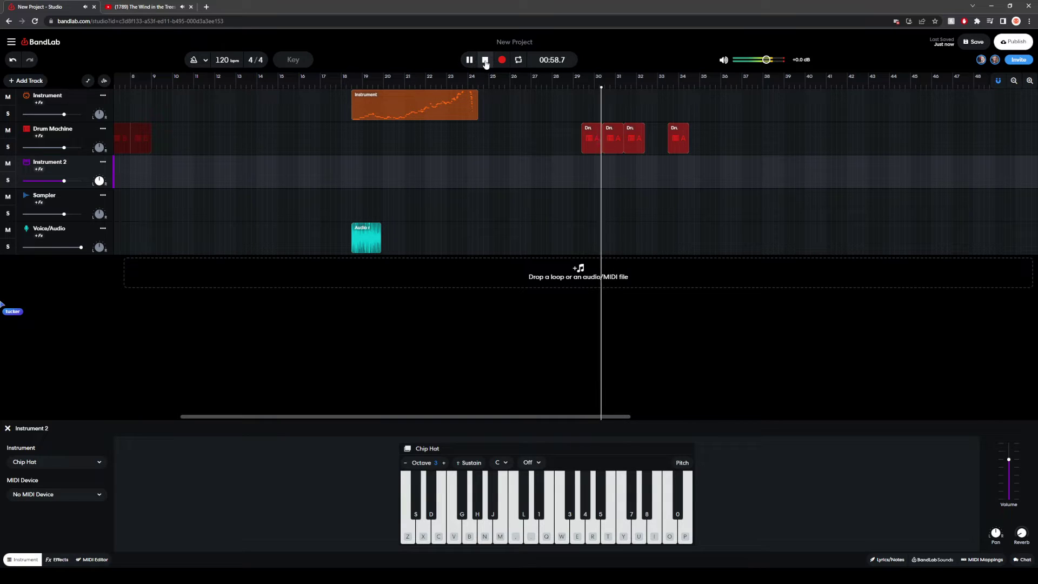
left_click(586, 135)
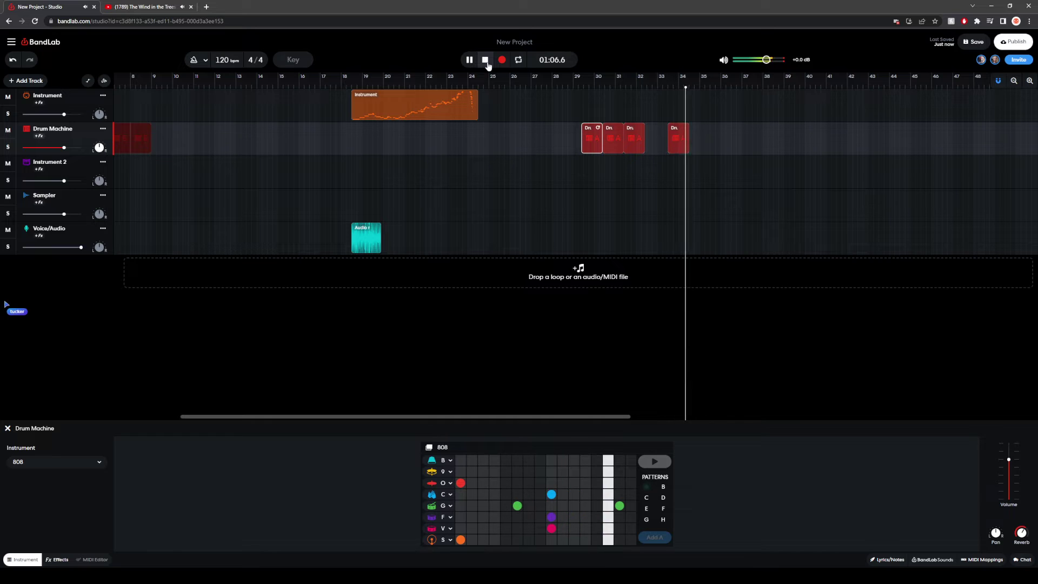
left_click(486, 61)
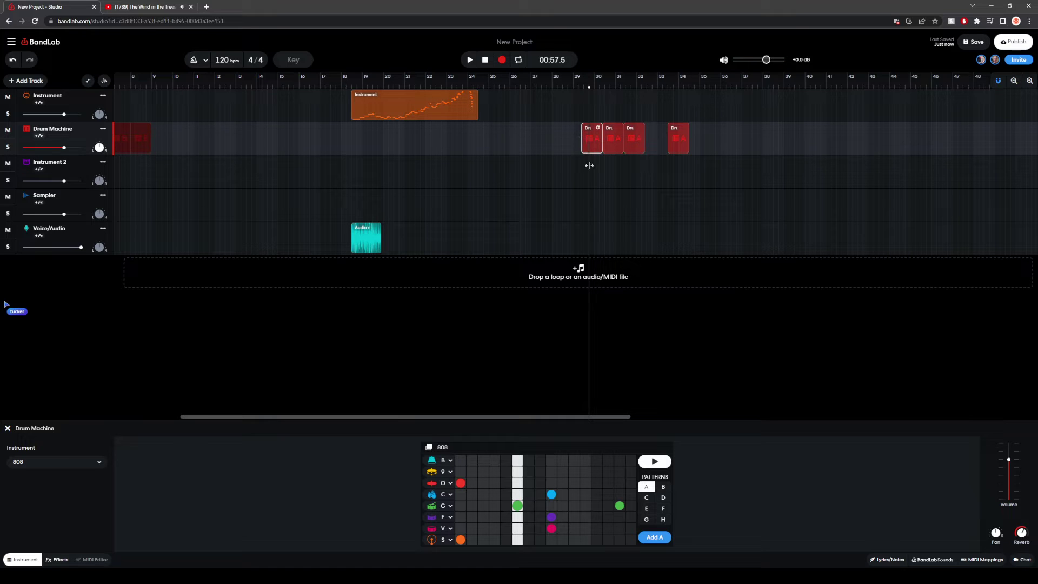
Step: Add a pattern A clip after the third drum clip and close the gap before the last clip
left_click(640, 139)
left_click(645, 140)
left_click(642, 140)
left_click(644, 536)
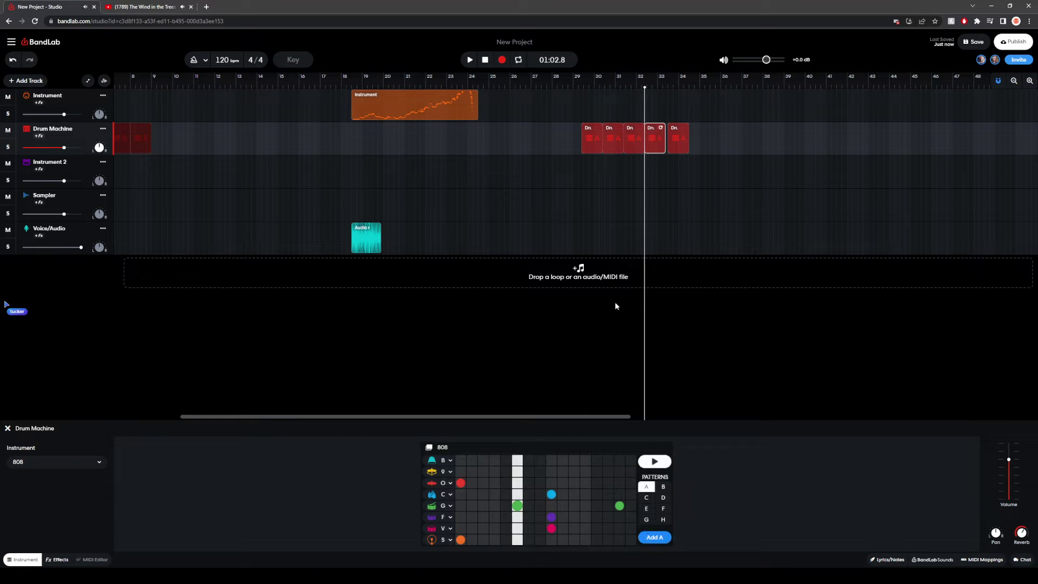
left_click(676, 139)
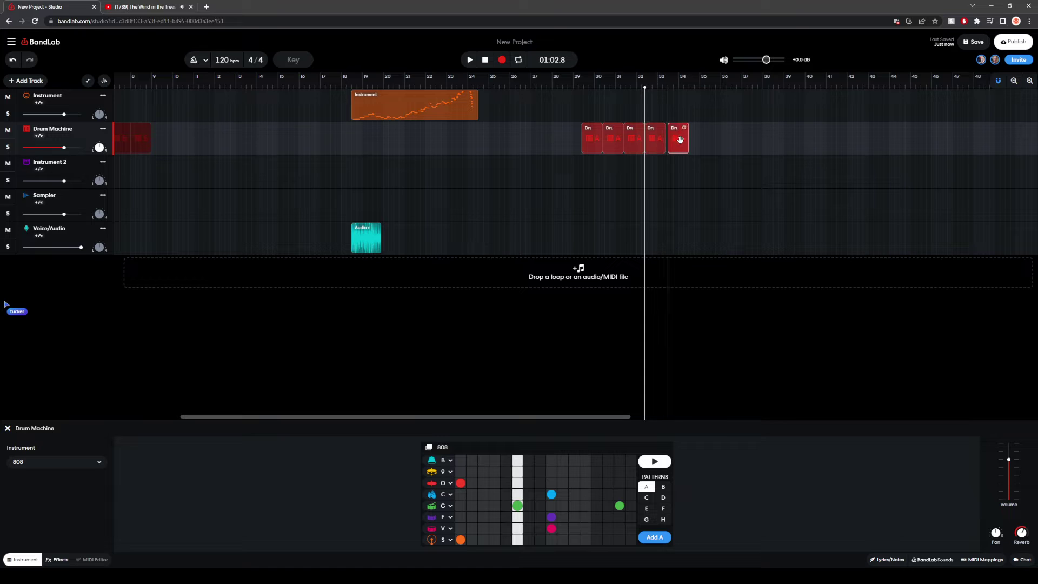
left_click(586, 142)
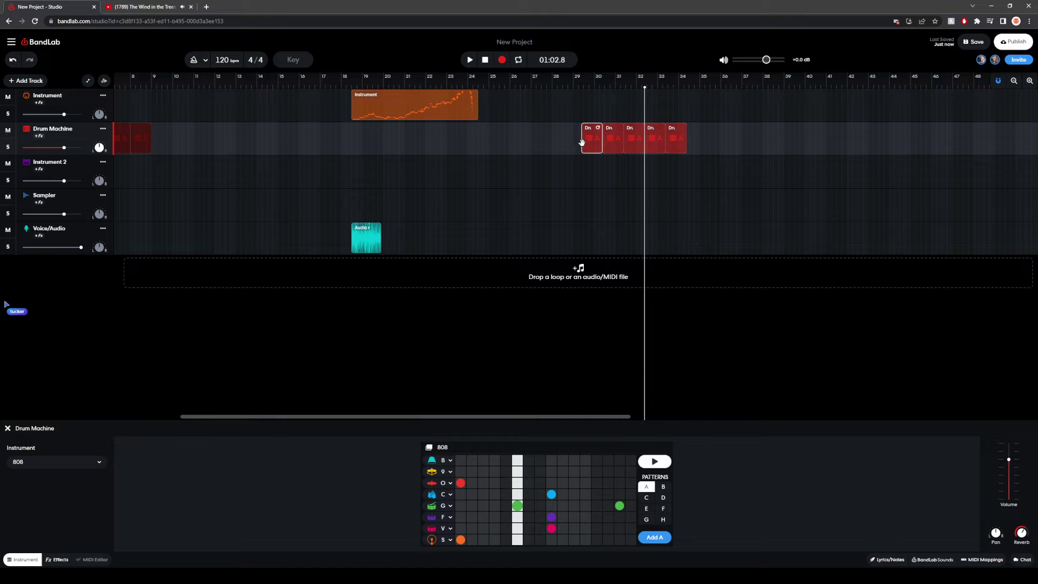
Step: Switch Instrument 2 to the Basses Tremolo strings preset and audition a few notes
left_click(581, 167)
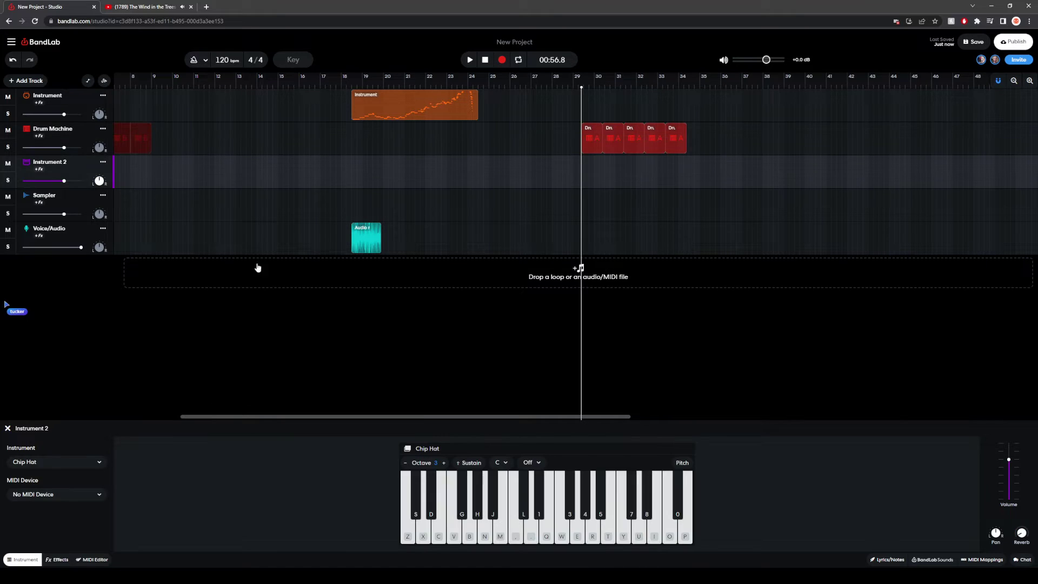
left_click(74, 462)
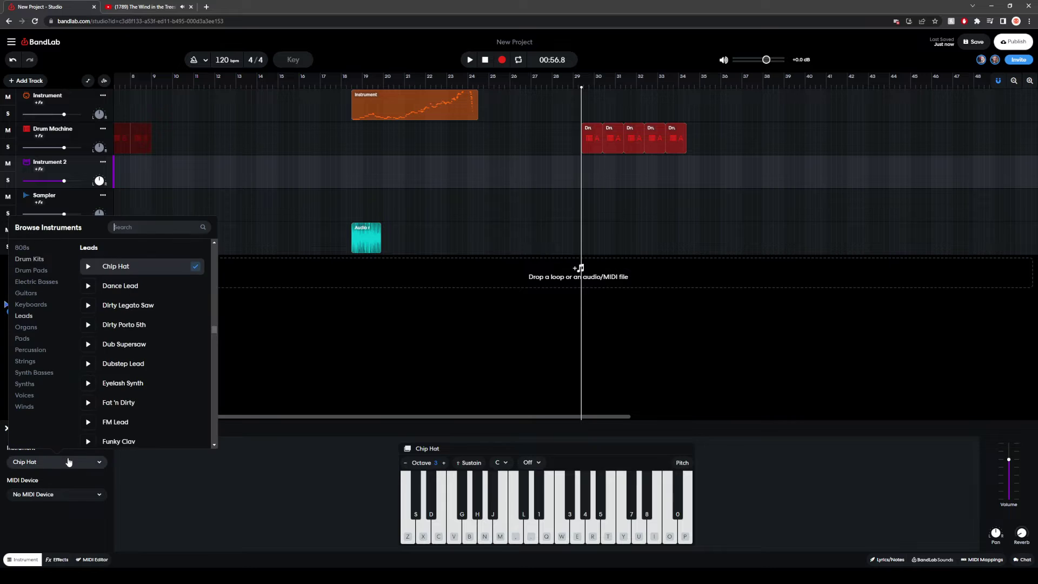
left_click(28, 362)
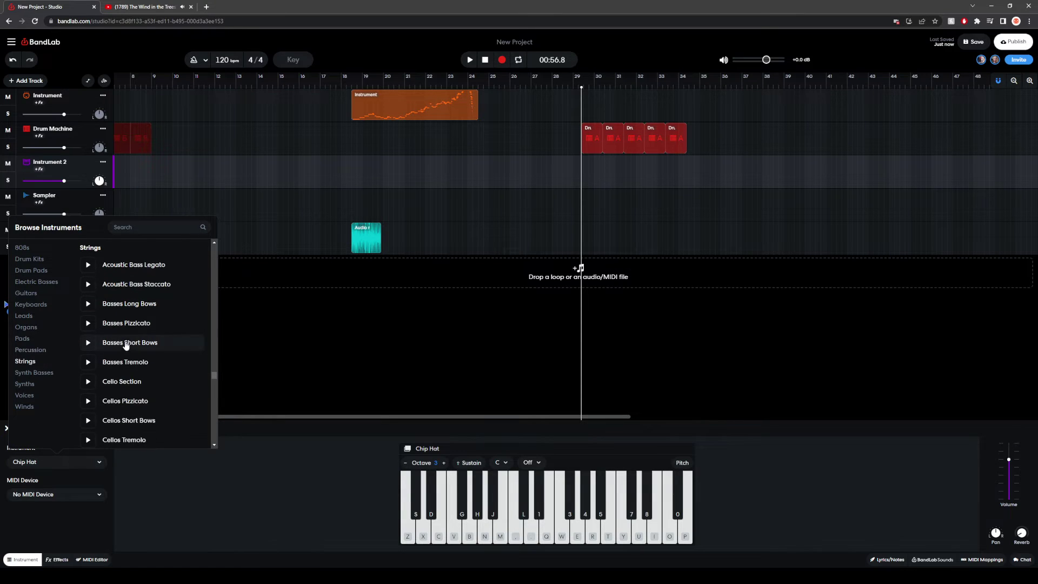
left_click(154, 362)
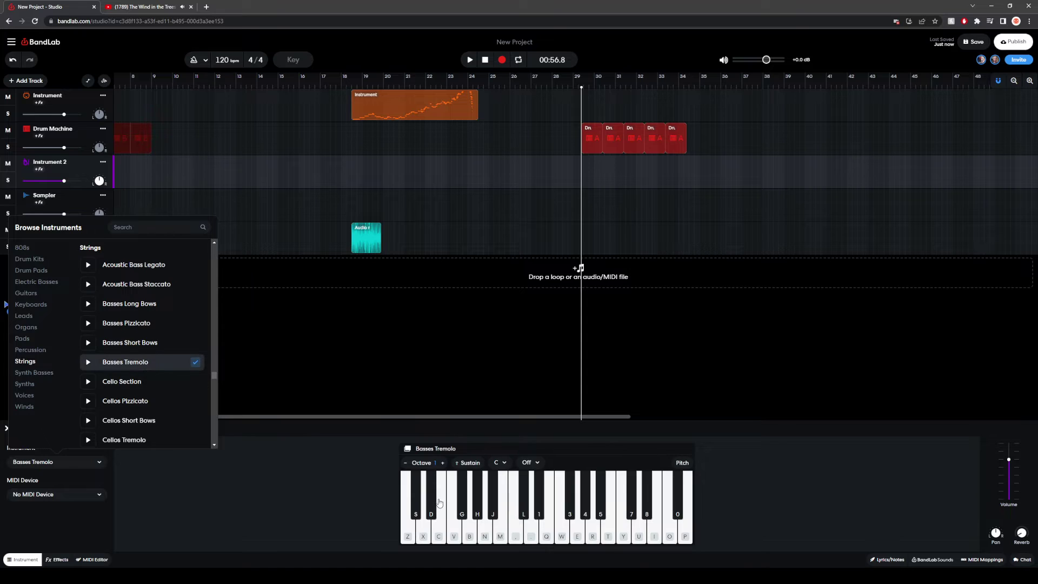
left_click(516, 531)
left_click_drag(516, 531, 716, 520)
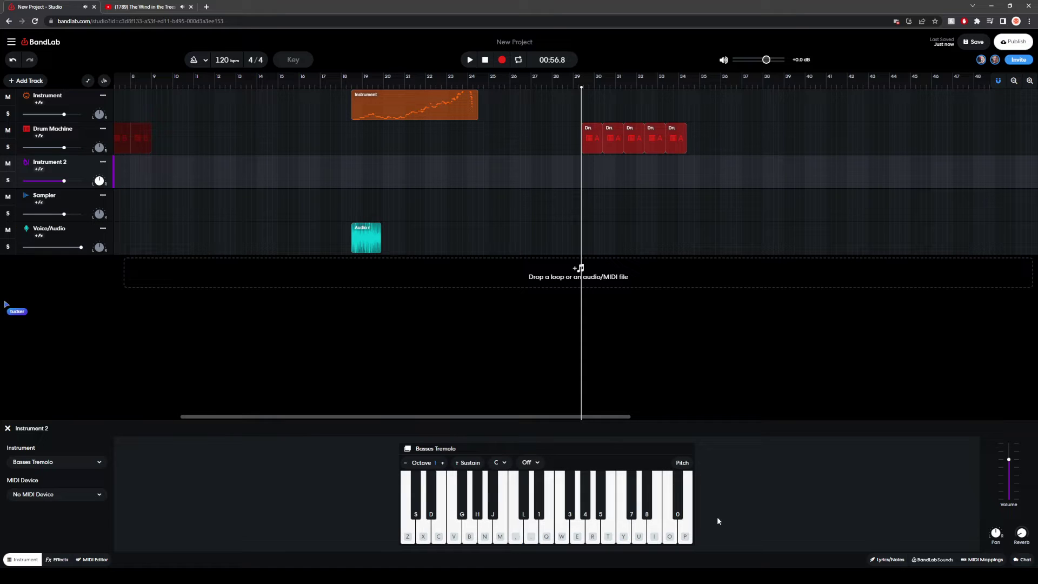
Step: Try the Harp preset on Instrument 2 by playing a note
left_click(92, 461)
scroll(180, 383, "down", 3)
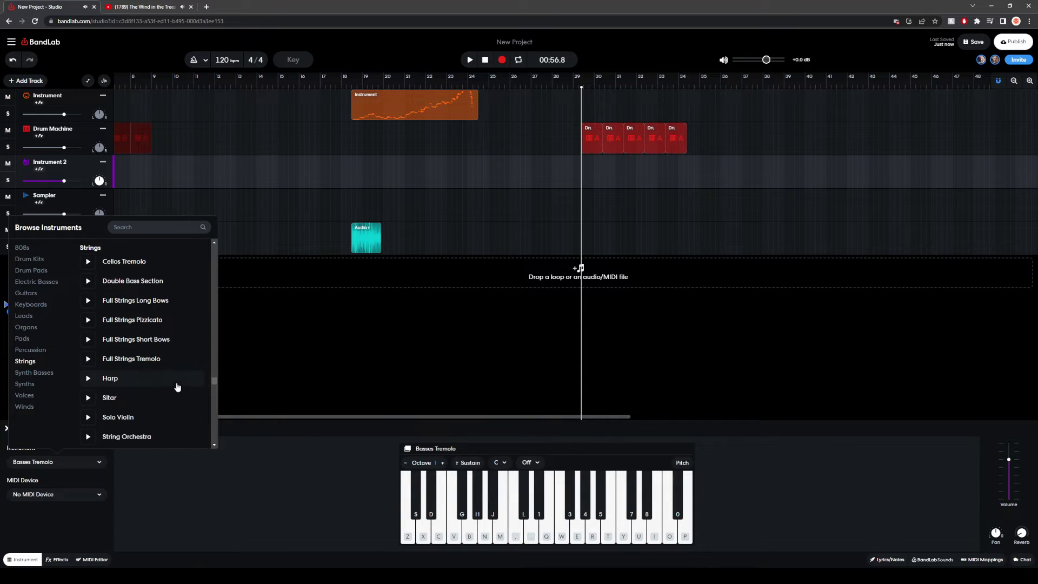
left_click(157, 378)
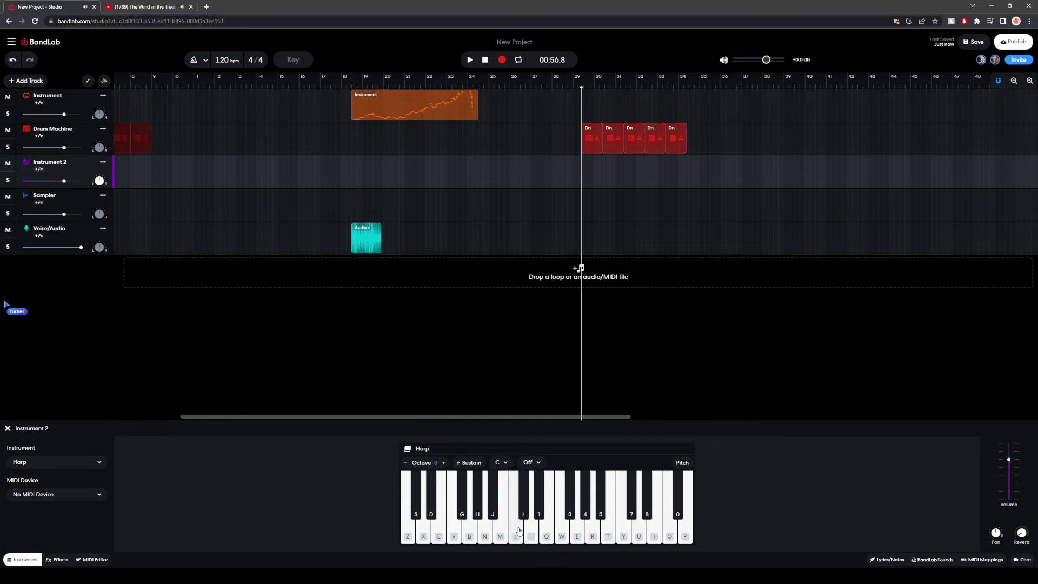
left_click(586, 527)
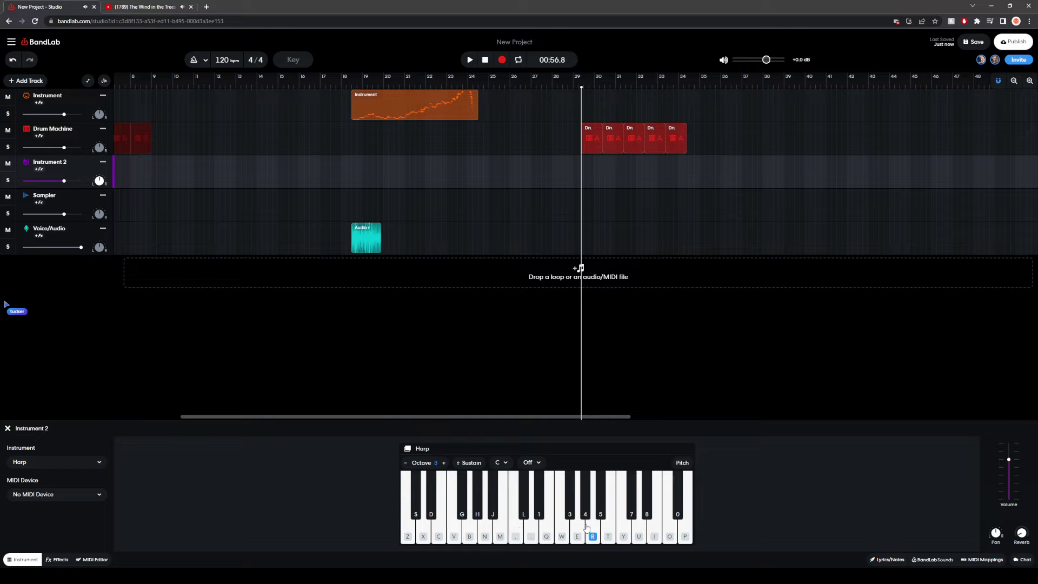
Step: Try the Acid Bass preset and play a couple of notes
left_click(76, 462)
scroll(150, 378, "down", 3)
left_click(137, 315)
key("m")
key("m")
key("period")
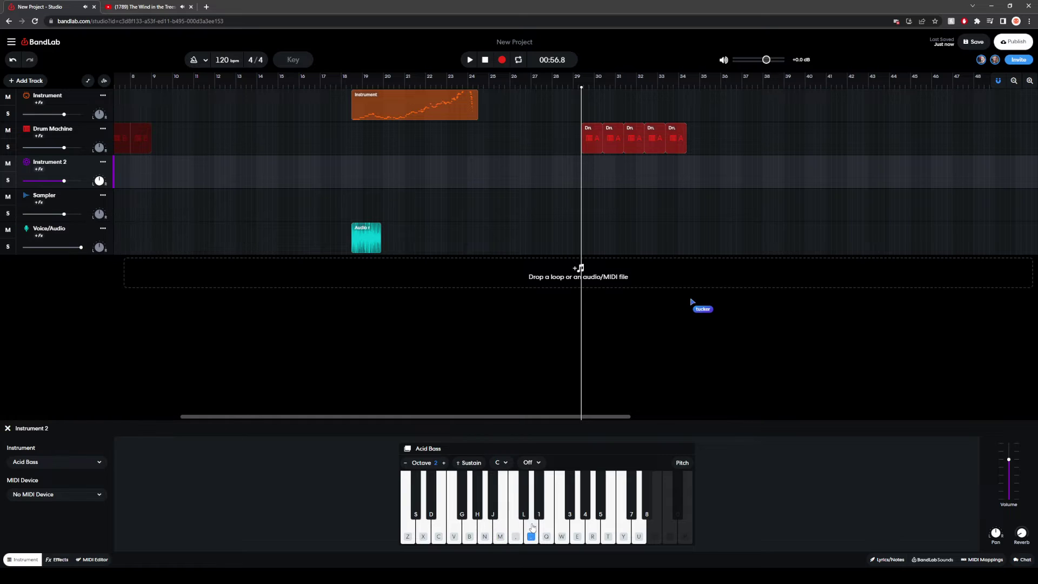
Step: Audition the Attack Bass preset from the Synth Basses category
left_click(32, 463)
left_click(143, 285)
left_click(521, 533)
key("w")
key("q")
key("n")
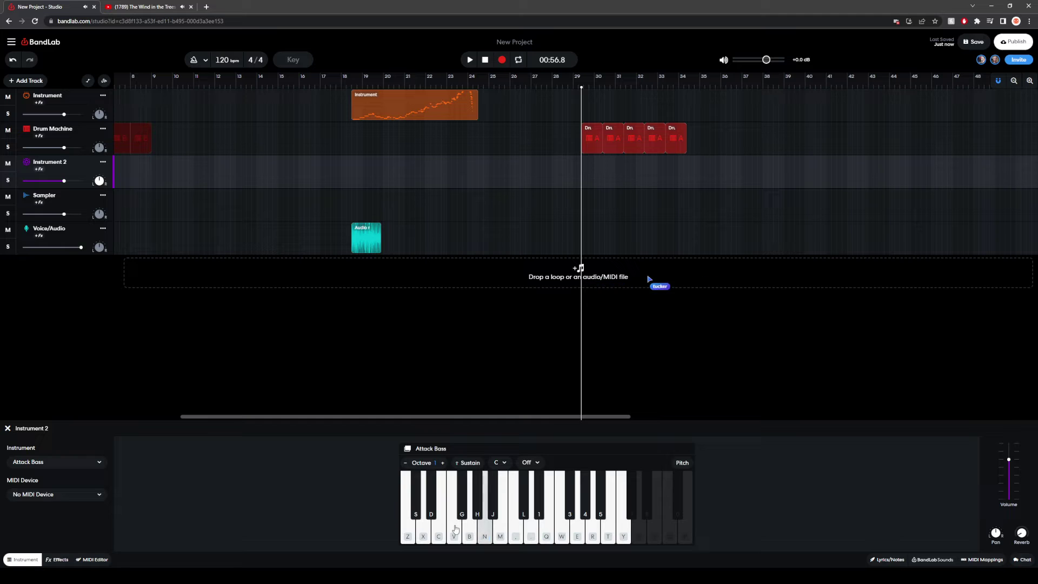
Step: Try the Deep House and Grime Bass presets on Instrument 2
left_click(49, 462)
left_click(164, 400)
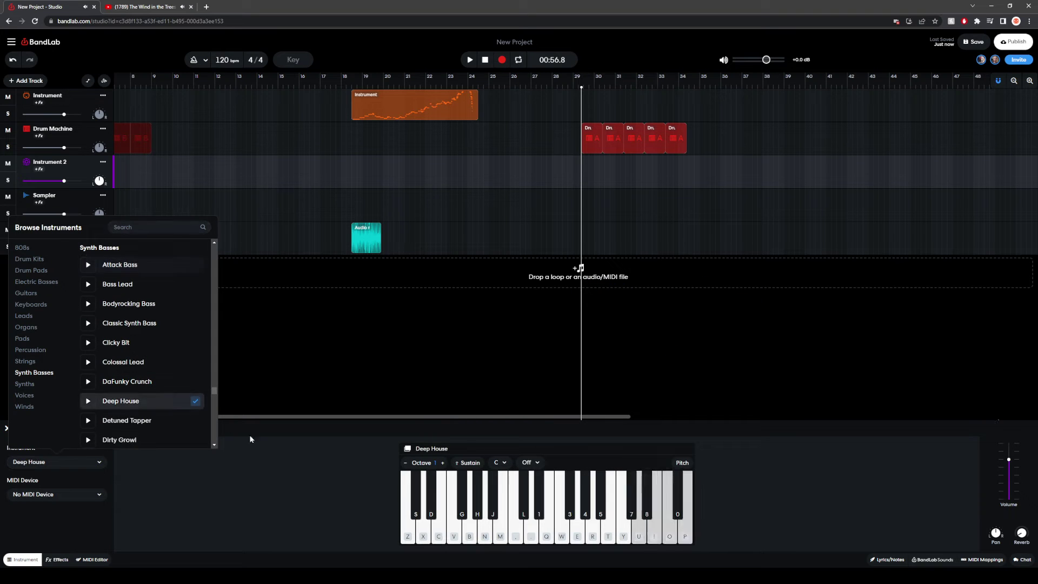
left_click(227, 426)
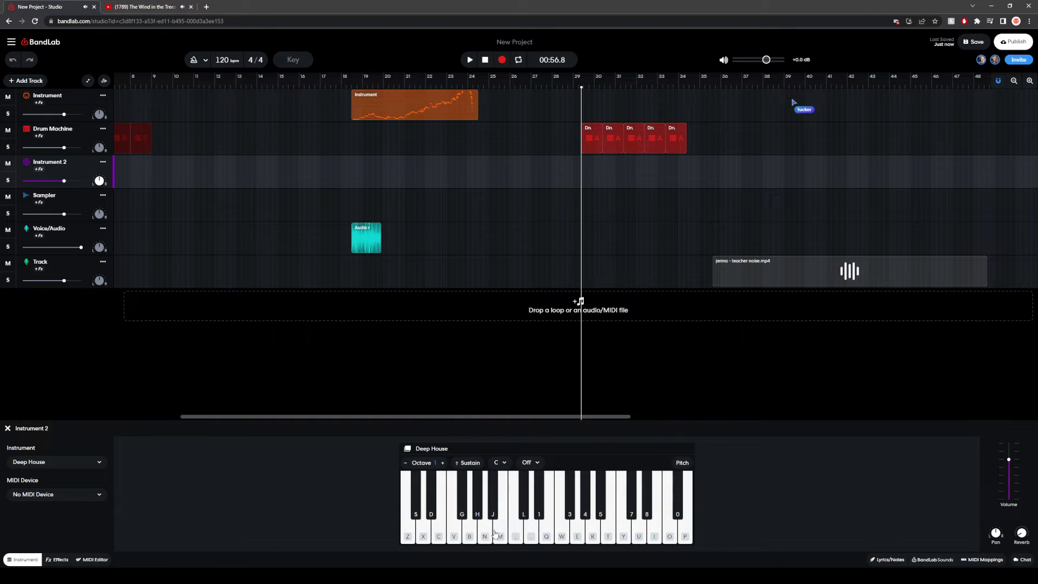
left_click(92, 462)
scroll(161, 384, "down", 1)
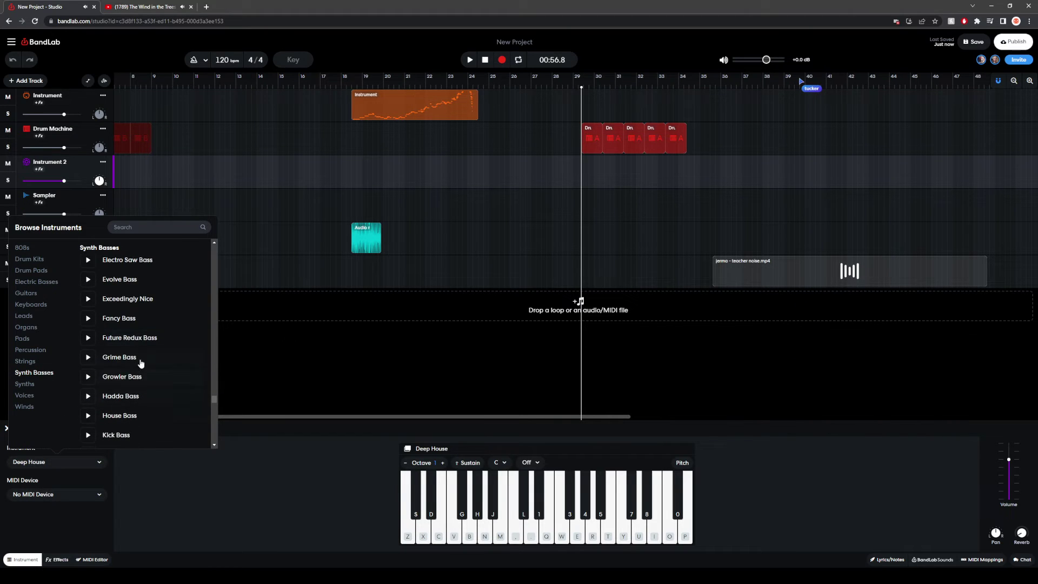
left_click(138, 357)
left_click(482, 533)
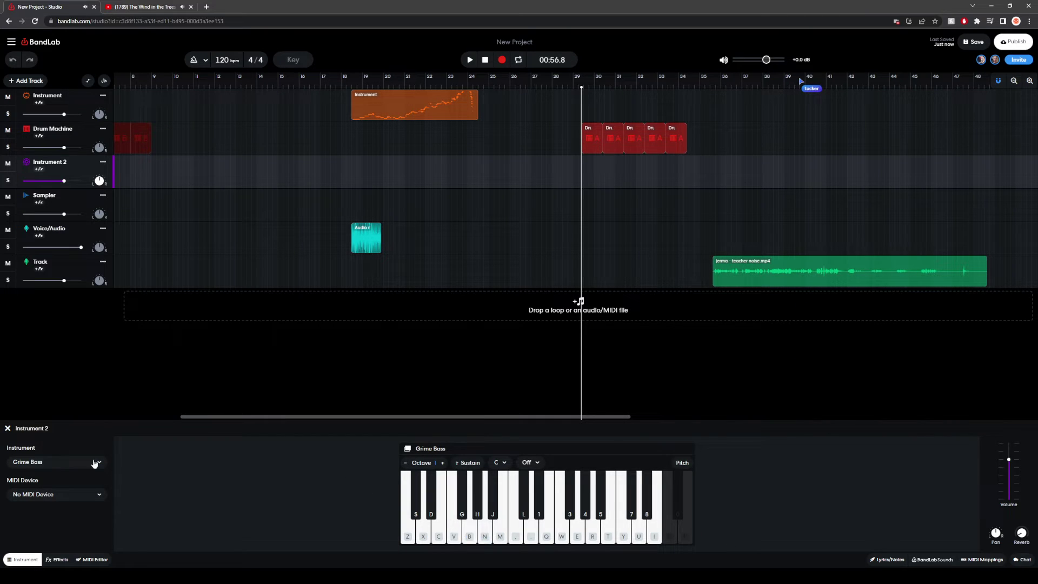
Step: Settle on Growler Bass for Instrument 2 and play several notes to hear it
left_click(95, 462)
left_click(151, 284)
left_click(438, 497)
left_click(484, 533)
left_click(472, 536)
left_click(472, 537)
left_click(477, 535)
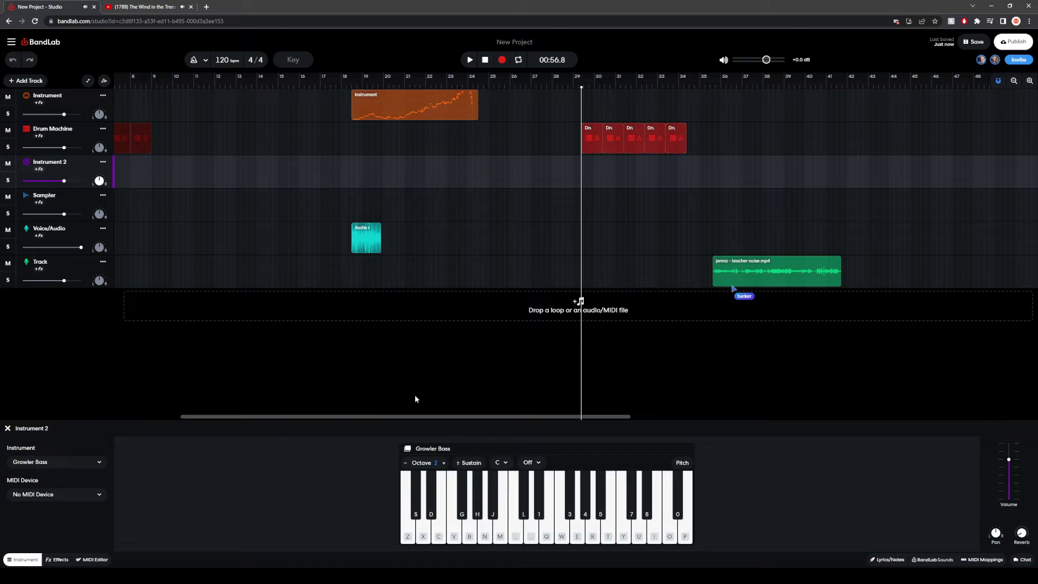
Step: Play a run of Growler Bass notes using the computer-keyboard keys
key("b")
key("n")
key("b")
key("n")
key("m")
key("b")
key("m")
key("m")
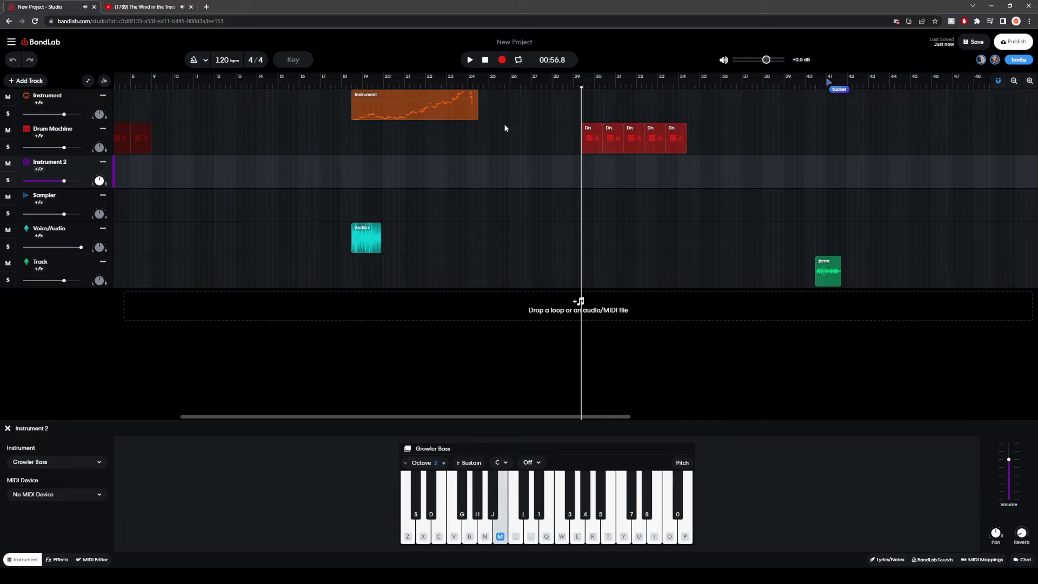
key("b")
key("b")
key("m")
key("b")
key("b")
key("b")
key("v")
key("b")
key("m")
key("c")
key("m")
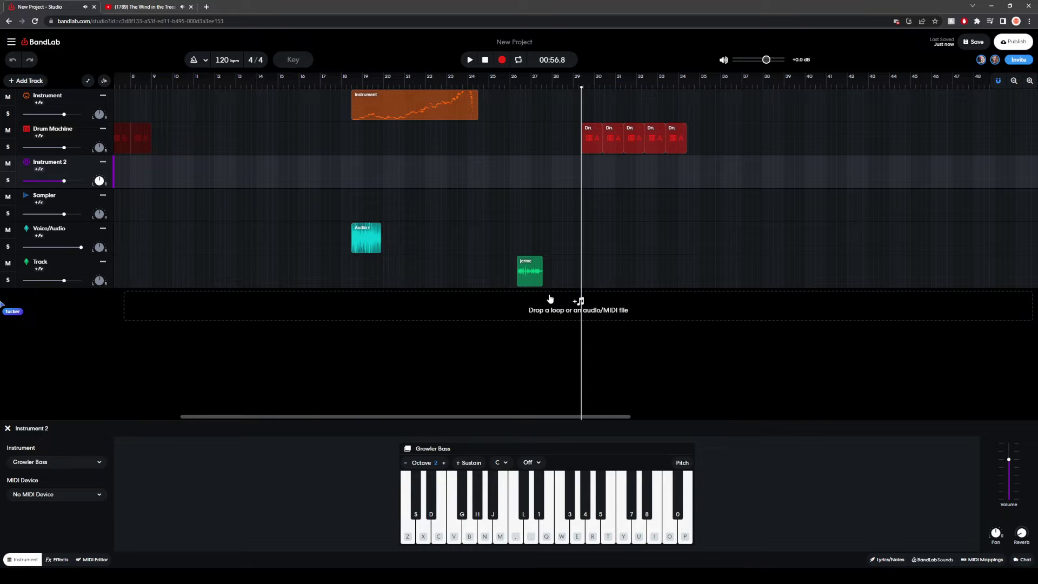
Step: Play back the arrangement briefly from the Track lane, then reselect Instrument 2
left_click(515, 280)
left_click(469, 59)
left_click(482, 60)
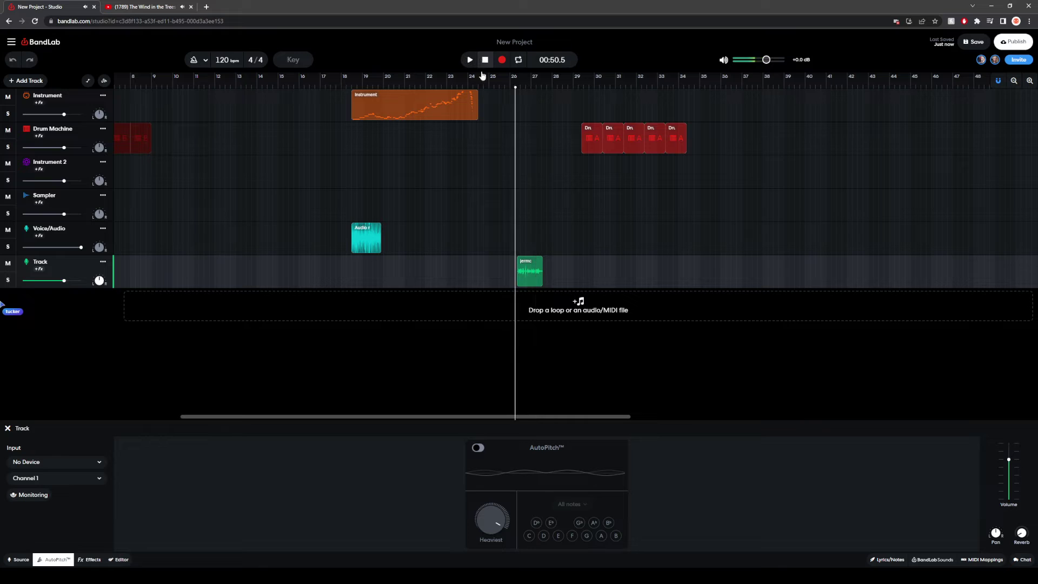
left_click(509, 192)
left_click(517, 170)
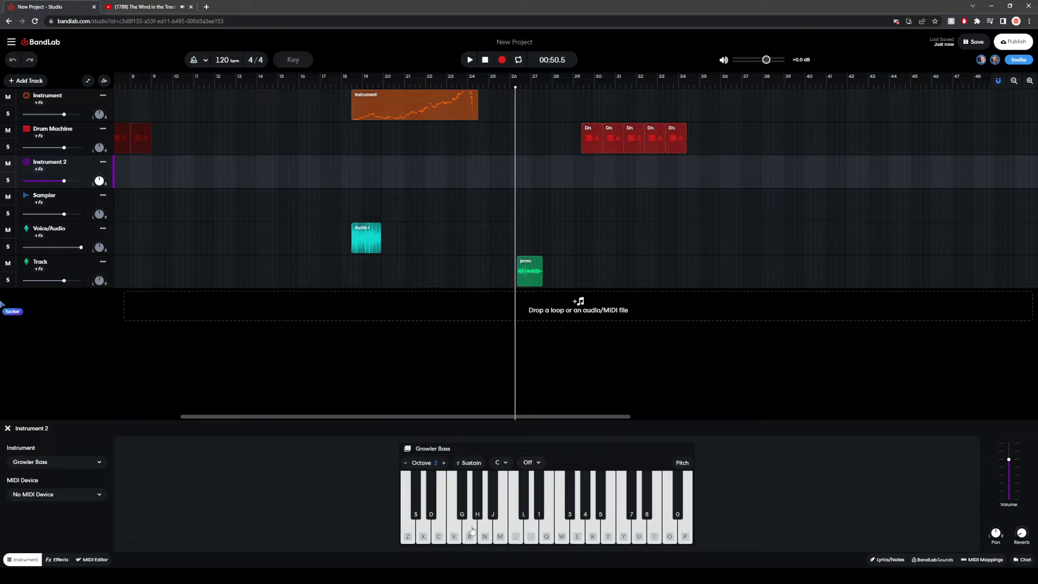
Step: Audition more low Growler Bass notes, then pick Moog Bass from the instrument list
key("n")
key("m")
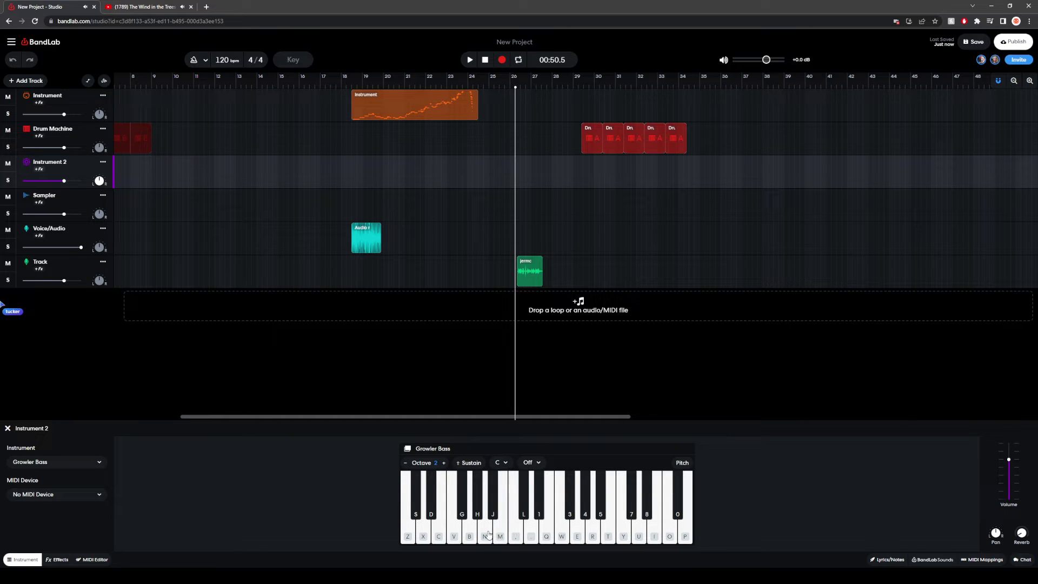
key("z")
key("z")
key("c")
key("v")
key("z")
key("v")
key("z")
key("d")
key("z")
key("j")
left_click(93, 463)
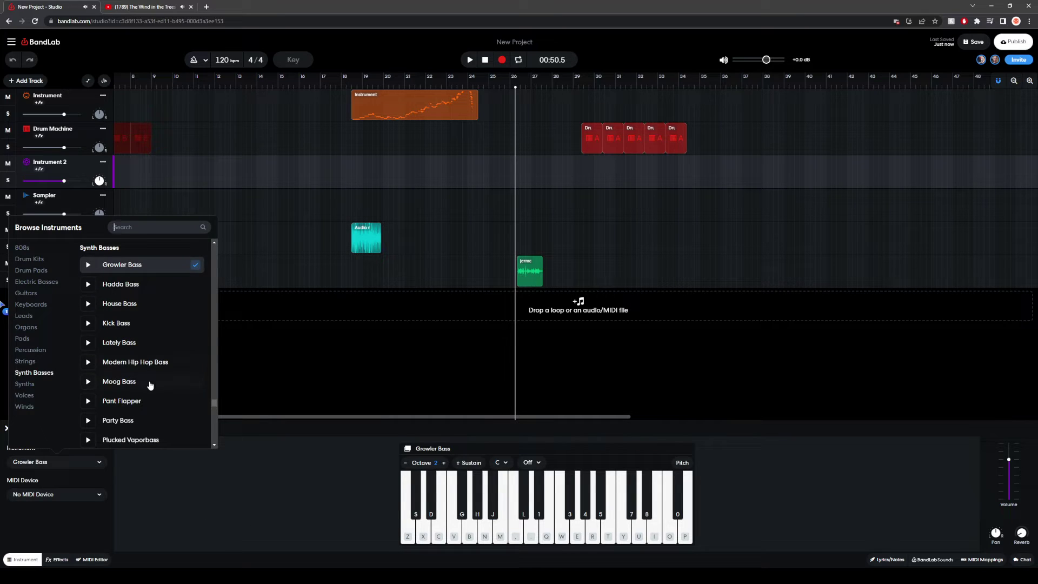
left_click(119, 382)
Step: Apply Moog Bass to Instrument 2 and test several of its notes
left_click(439, 535)
left_click(431, 537)
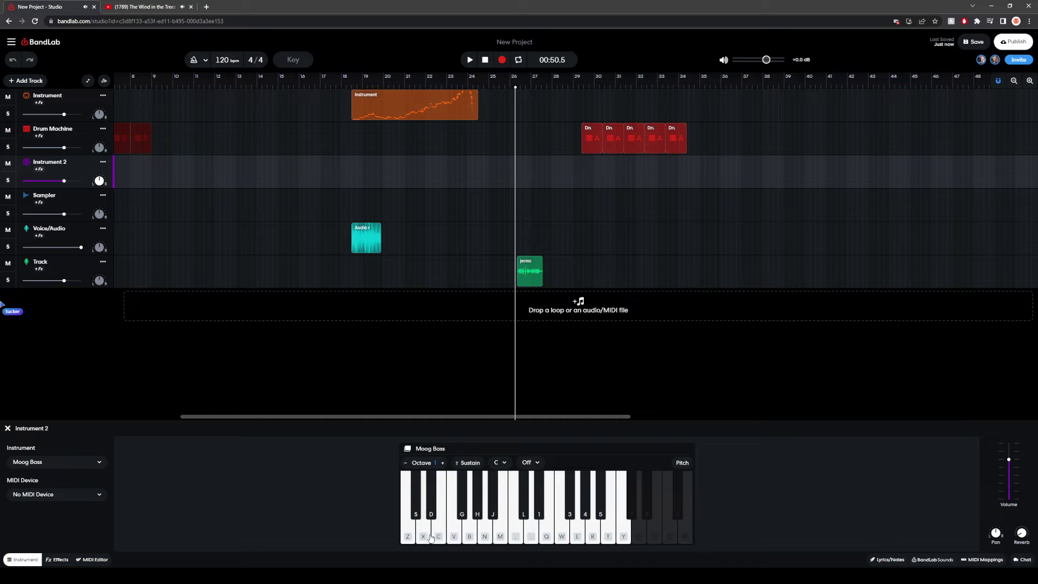
key("z")
key("z")
key("z")
key("z")
key("z")
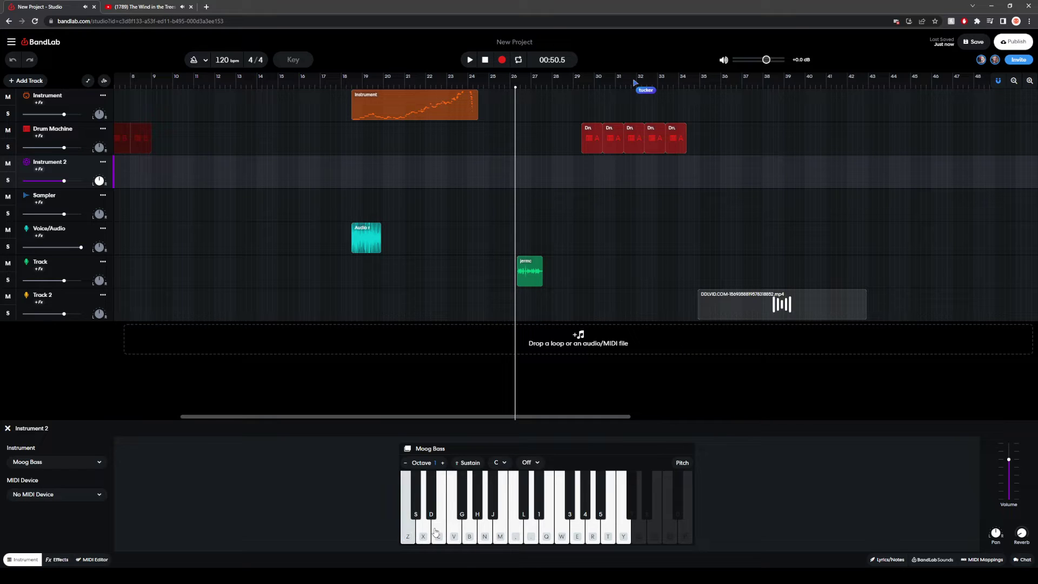
key("z")
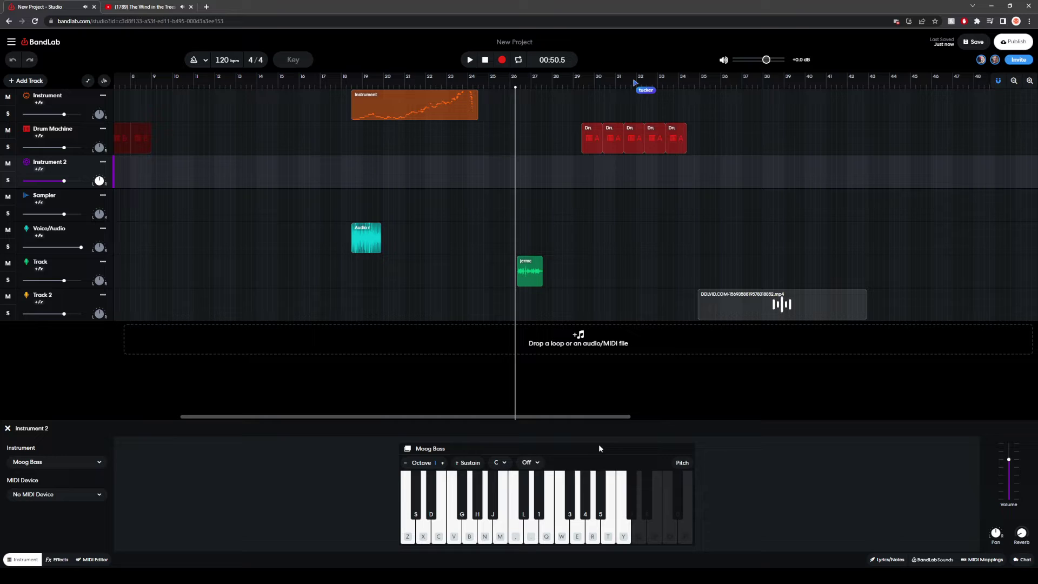
key("z")
key("b")
key("z")
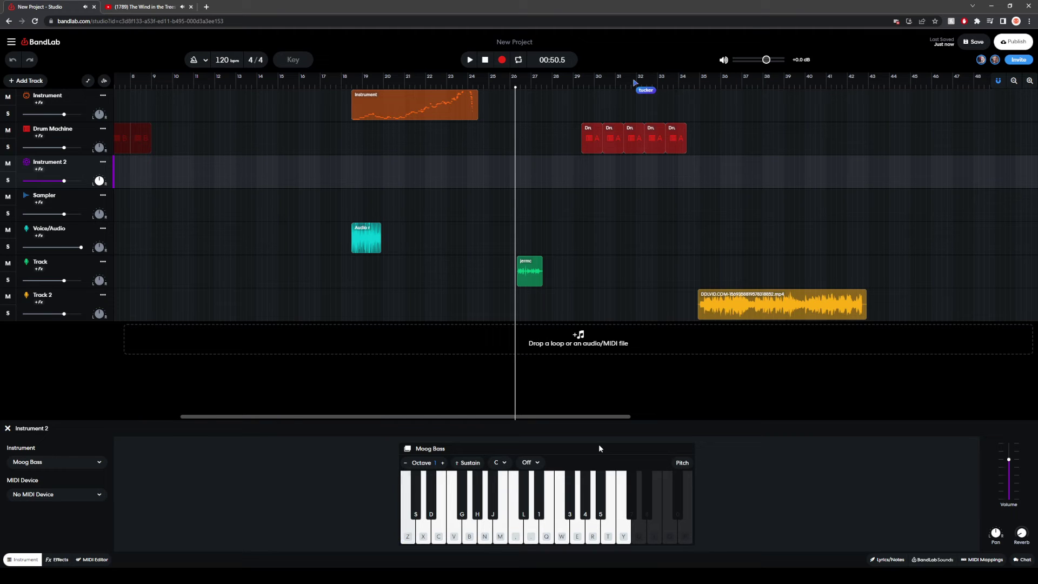
Step: Preview Track 2's clip, then reselect Instrument 2 and replay a Moog Bass note
left_click(696, 304)
left_click(469, 60)
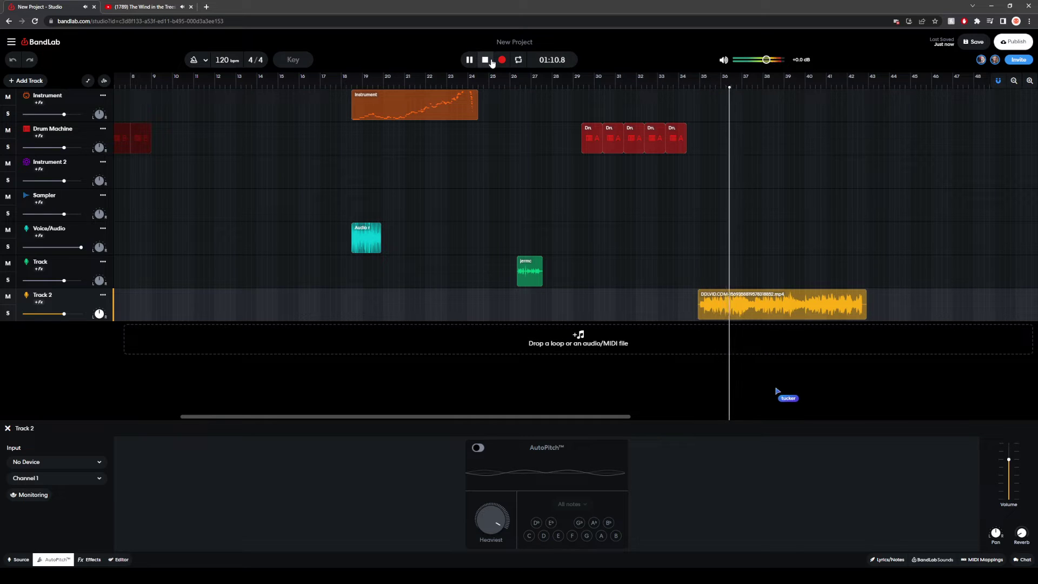
left_click(492, 63)
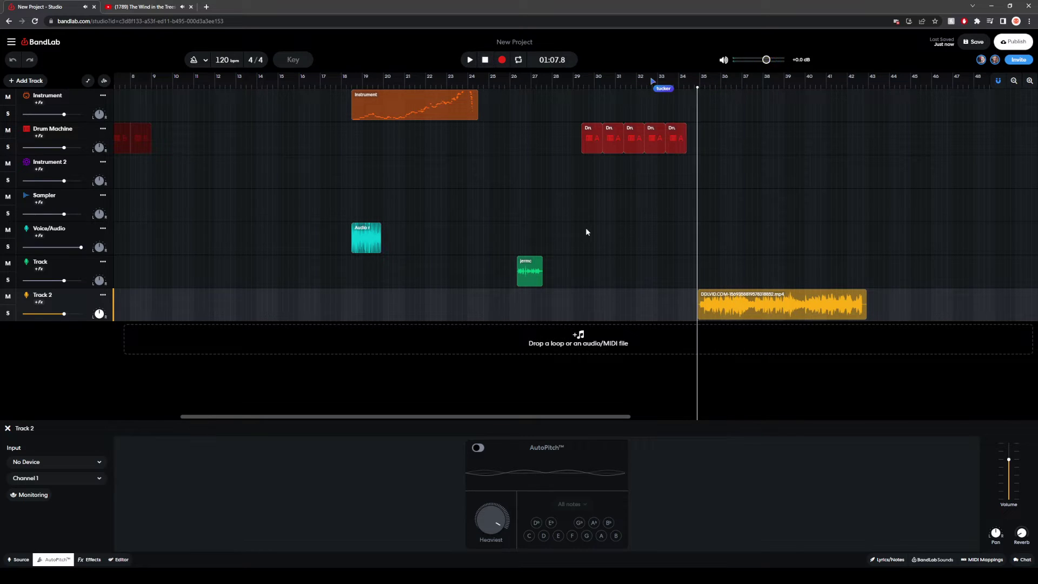
left_click(578, 230)
left_click(559, 204)
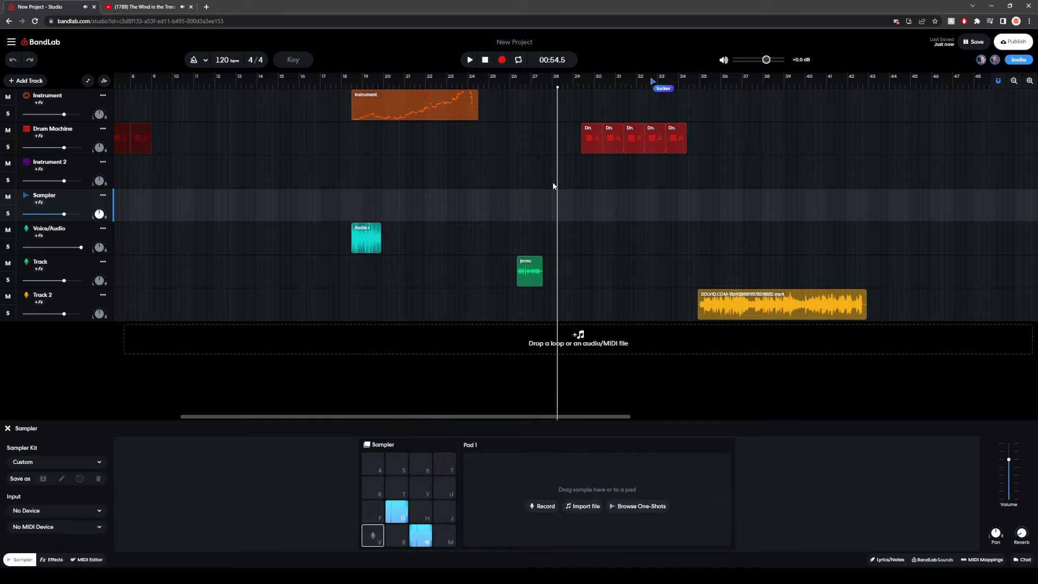
left_click(551, 178)
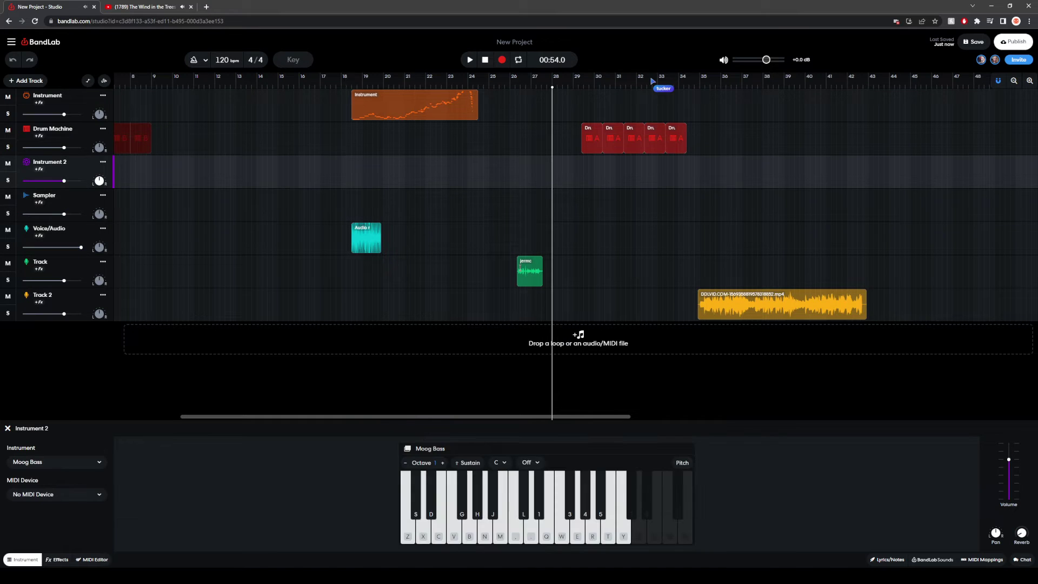
left_click(427, 537)
left_click(428, 537)
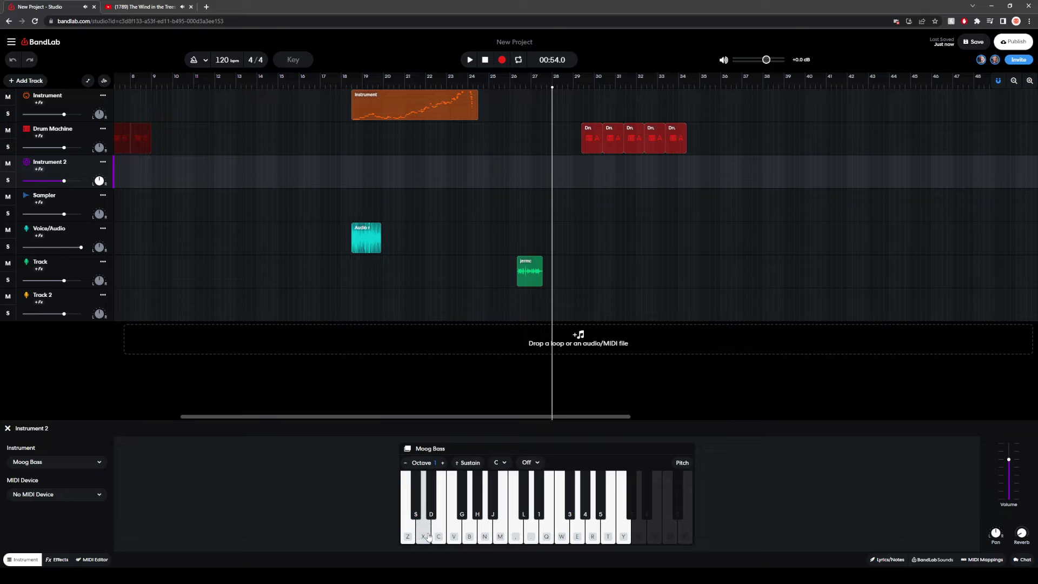
Step: Record a first Moog Bass take on Instrument 2 with a few notes
left_click(504, 62)
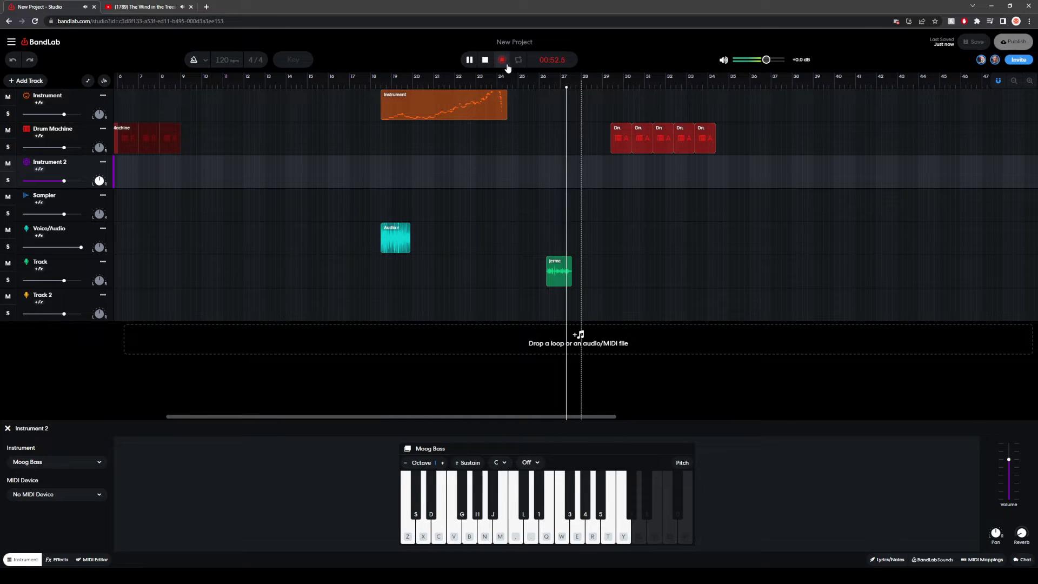
key("x")
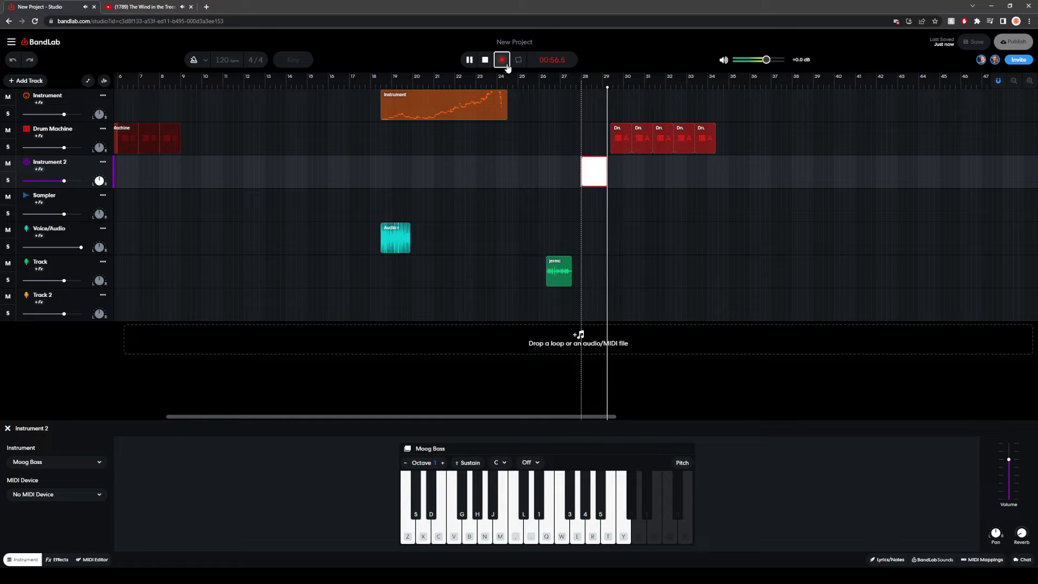
key("x")
key("x")
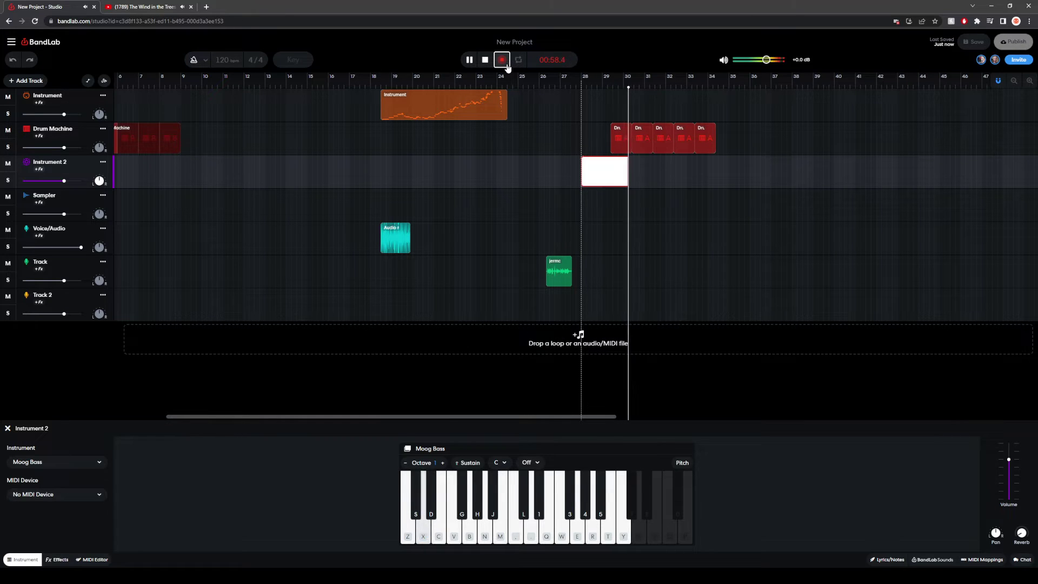
key("x")
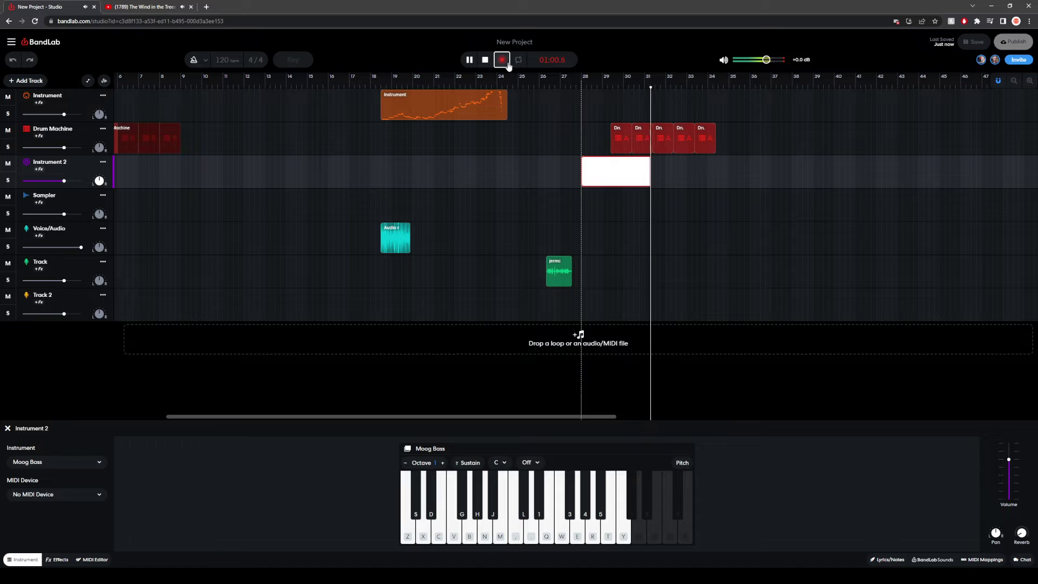
left_click(502, 60)
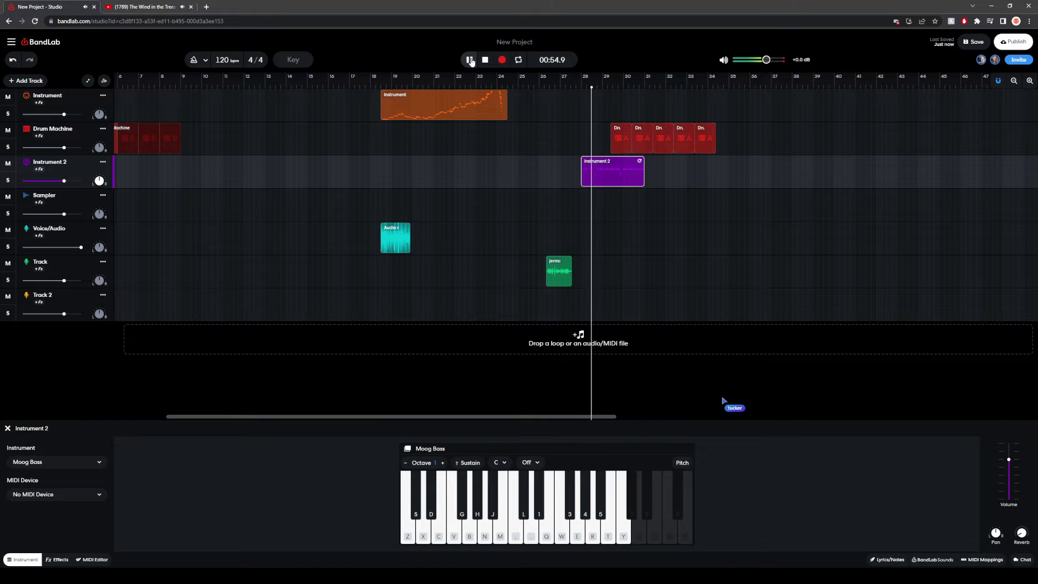
left_click(485, 61)
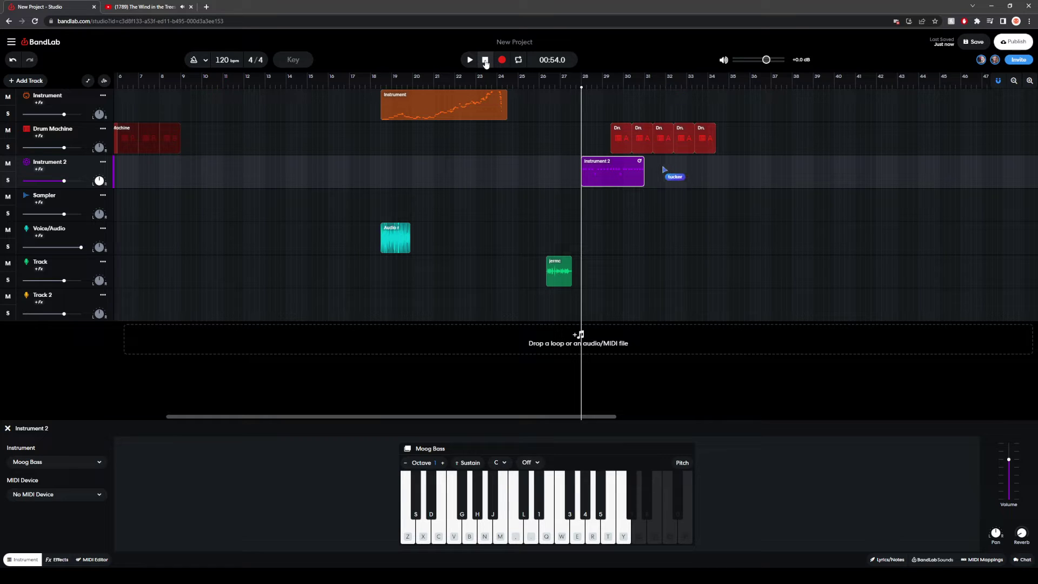
Step: Record a new bass take starting at bar 29, then bring up the 808 Drum Machine editor
left_click(610, 166)
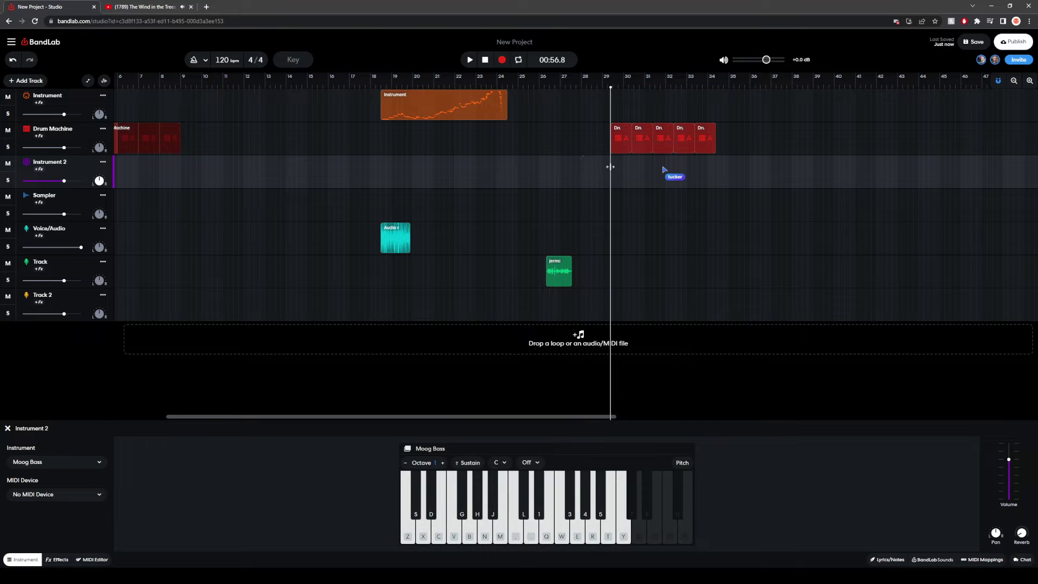
left_click(500, 60)
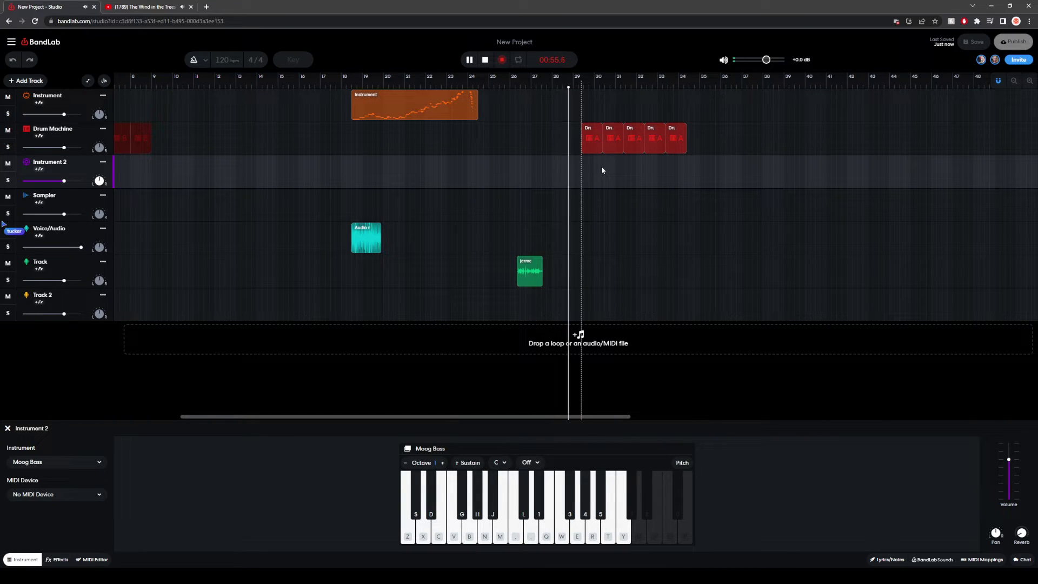
key("x")
key("x")
key("x")
key("x")
key("x")
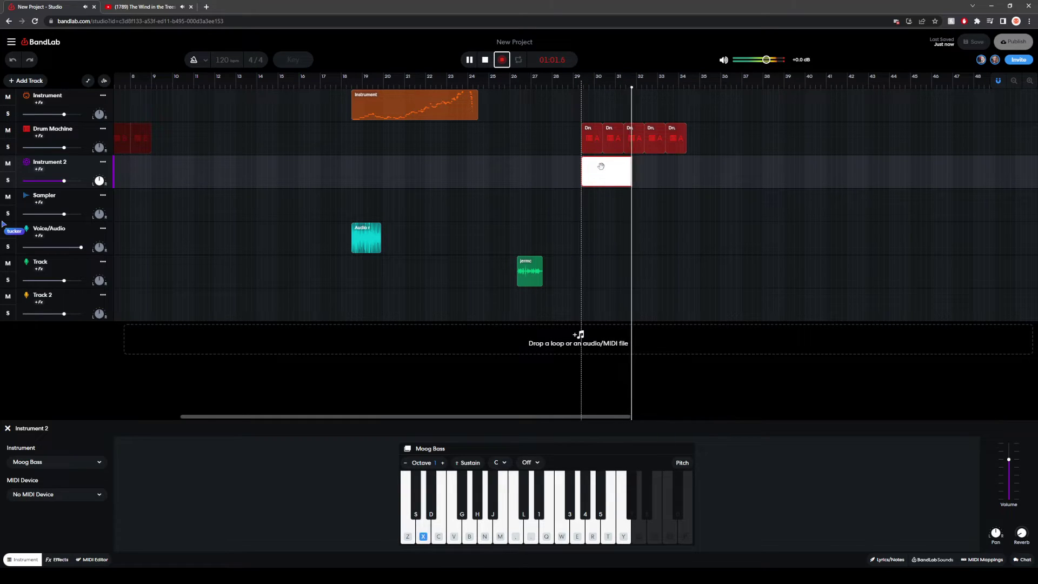
key("x")
key("x")
key("x")
key("x")
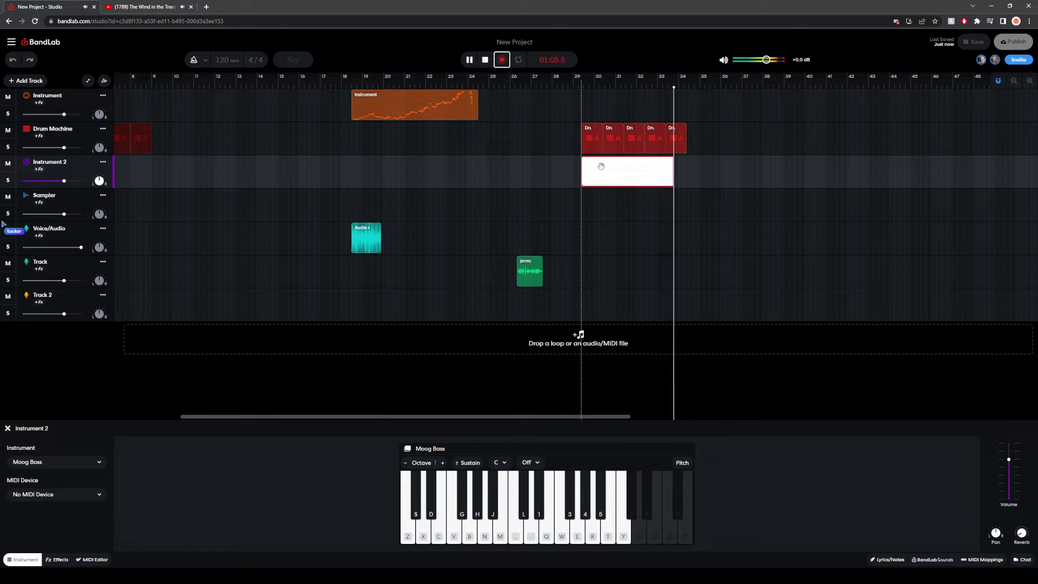
key("x")
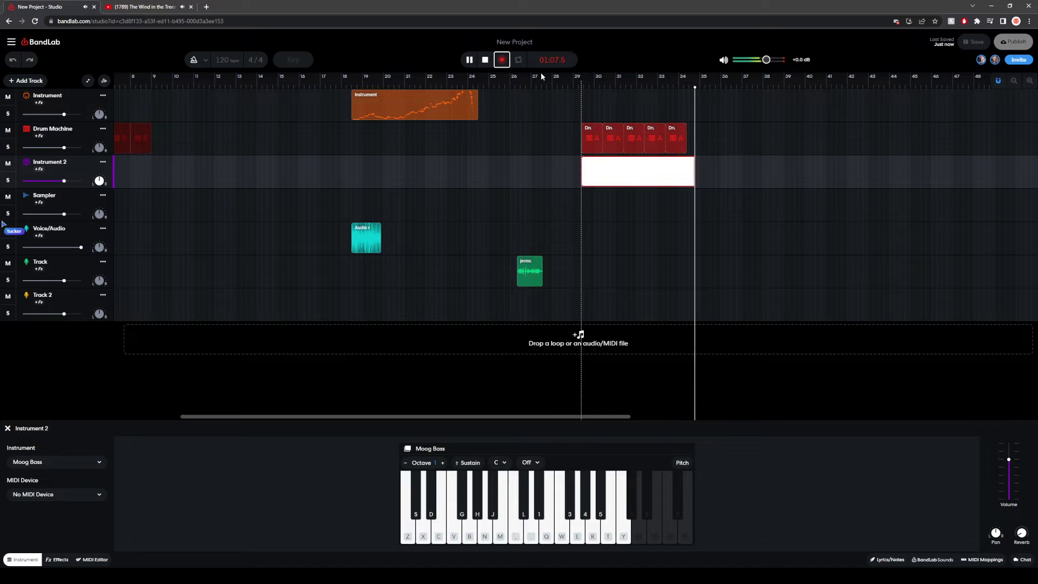
key("space")
key("space")
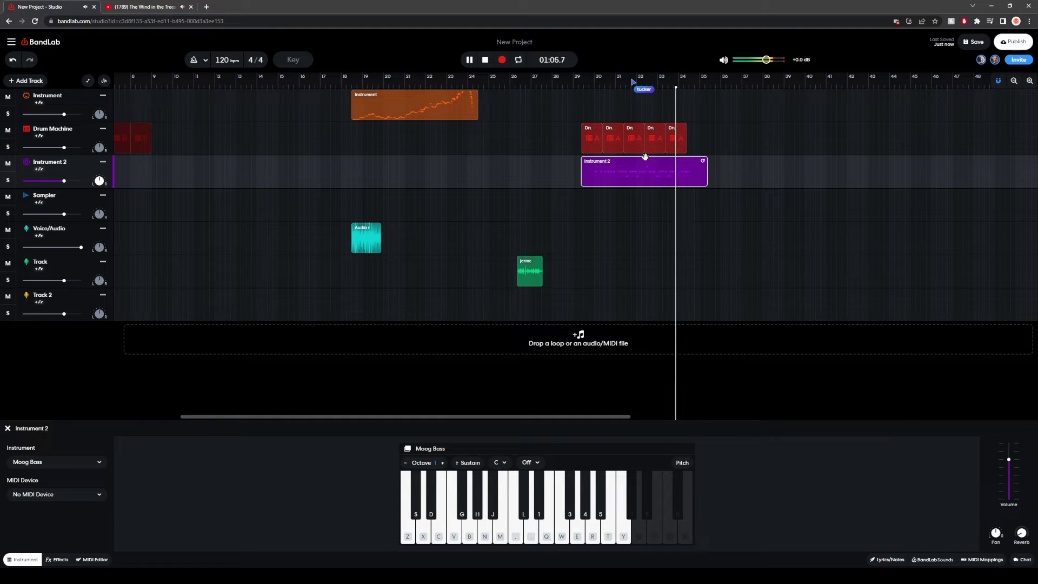
left_click(485, 60)
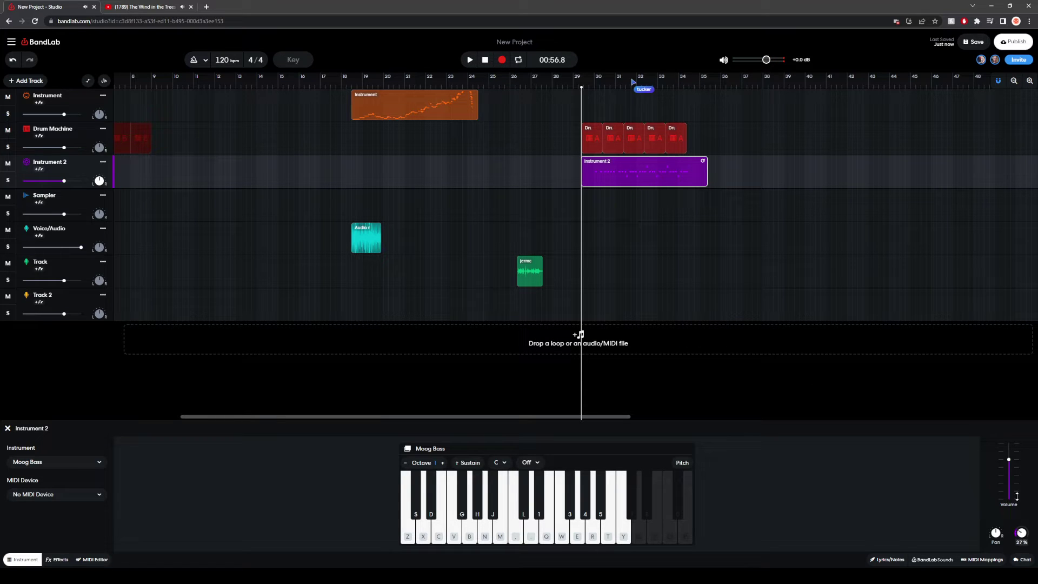
left_click(589, 139)
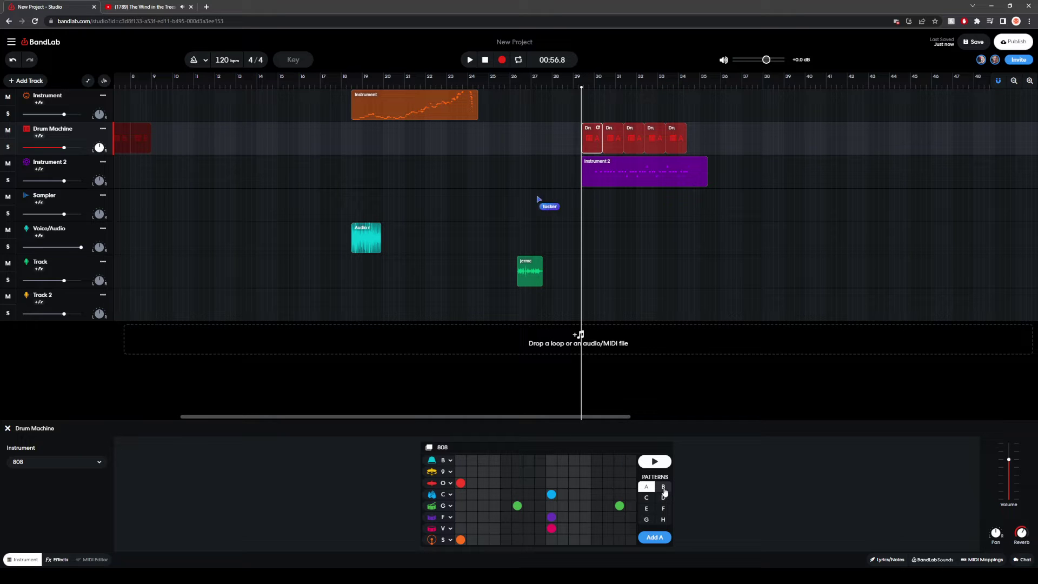
Step: In pattern H, add hits and set a drum row to Electric Snare
left_click(663, 519)
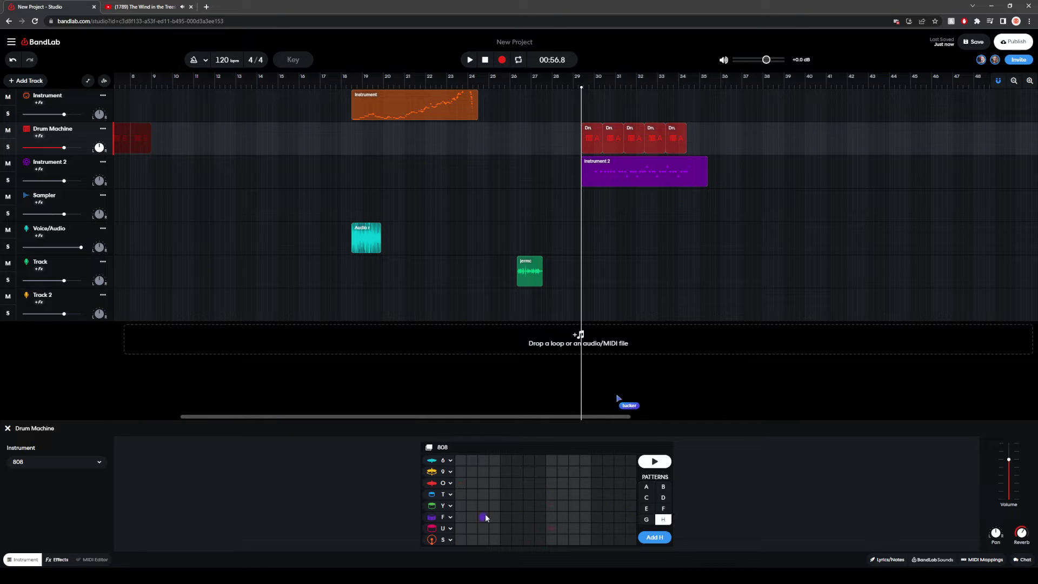
left_click(484, 517)
left_click(446, 528)
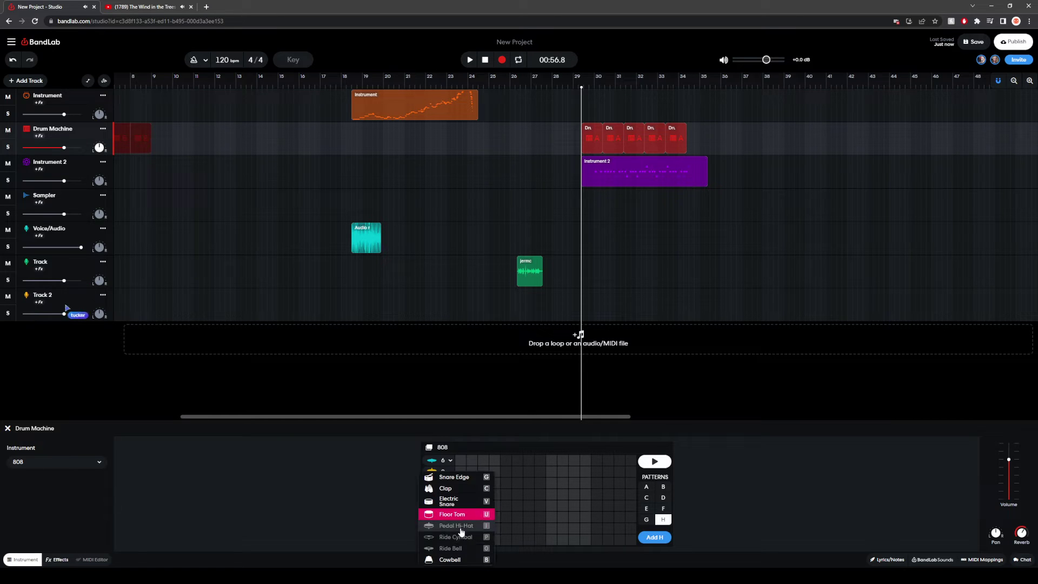
left_click(459, 502)
left_click(440, 524)
left_click(460, 503)
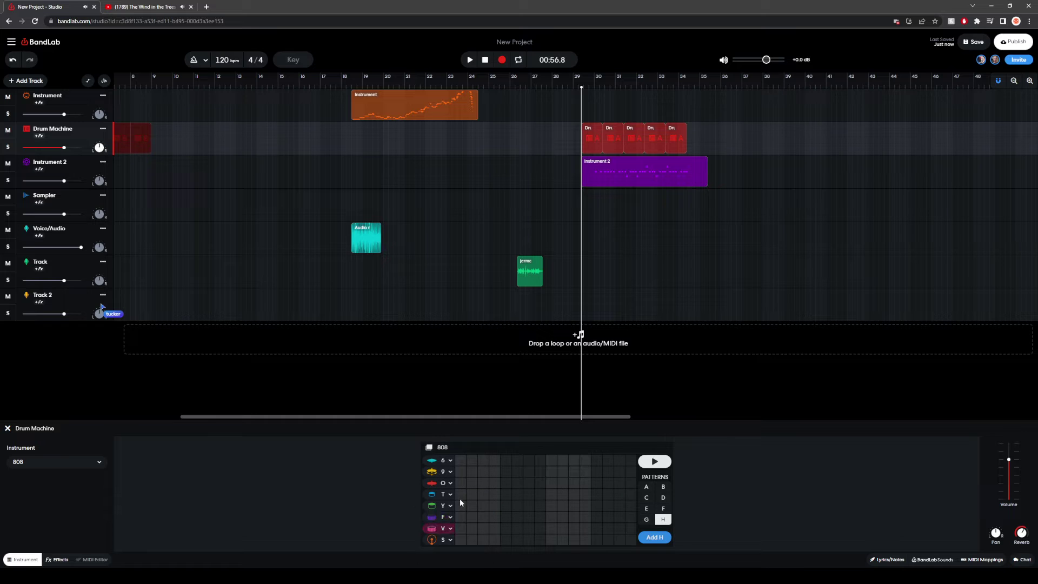
left_click(472, 528)
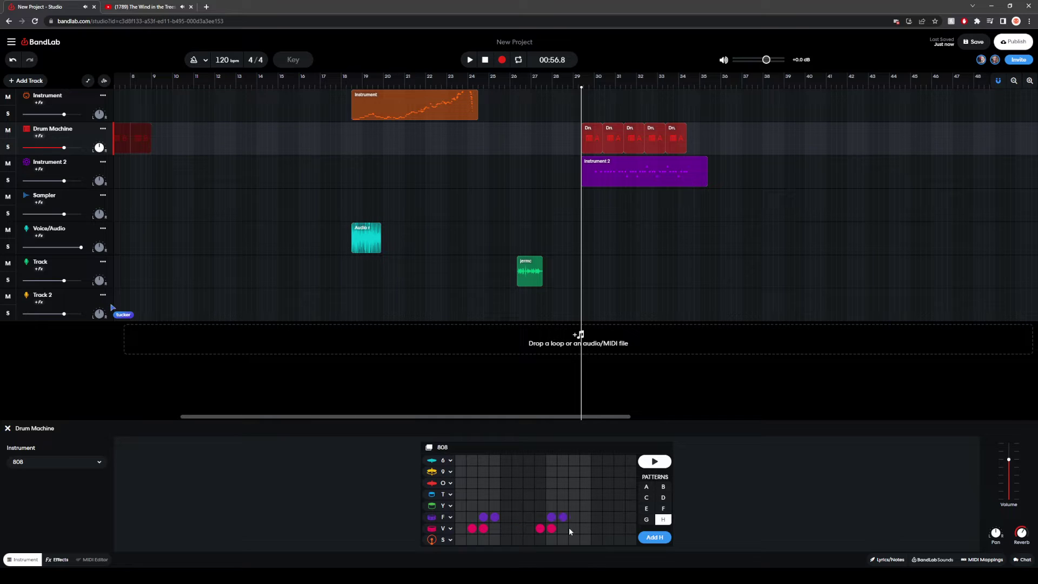
Step: Preview the drum pattern, comparing patterns H and A before returning to H
left_click(659, 465)
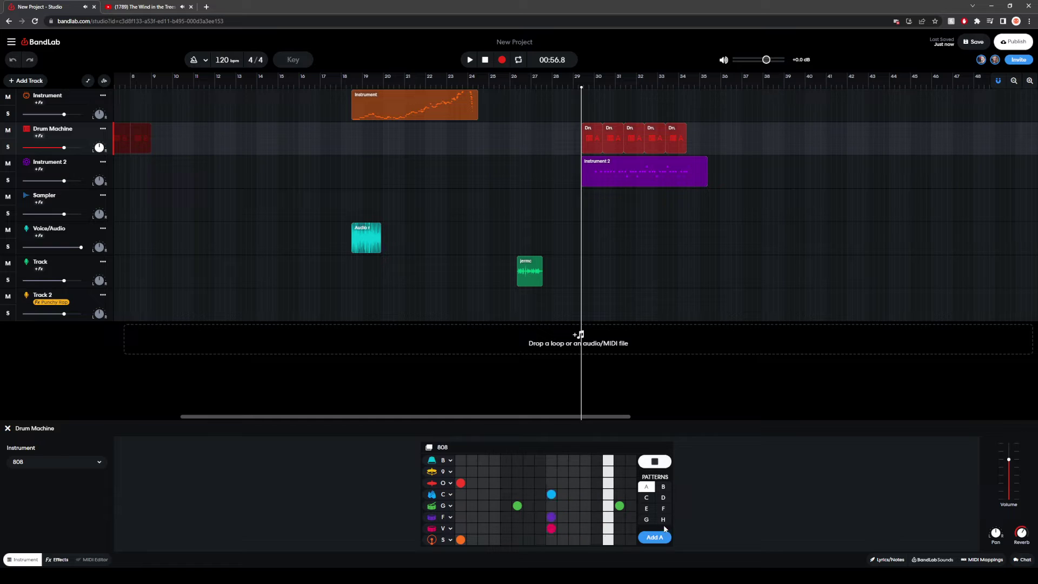
left_click(663, 518)
left_click(664, 461)
left_click(664, 463)
left_click(646, 486)
left_click(655, 461)
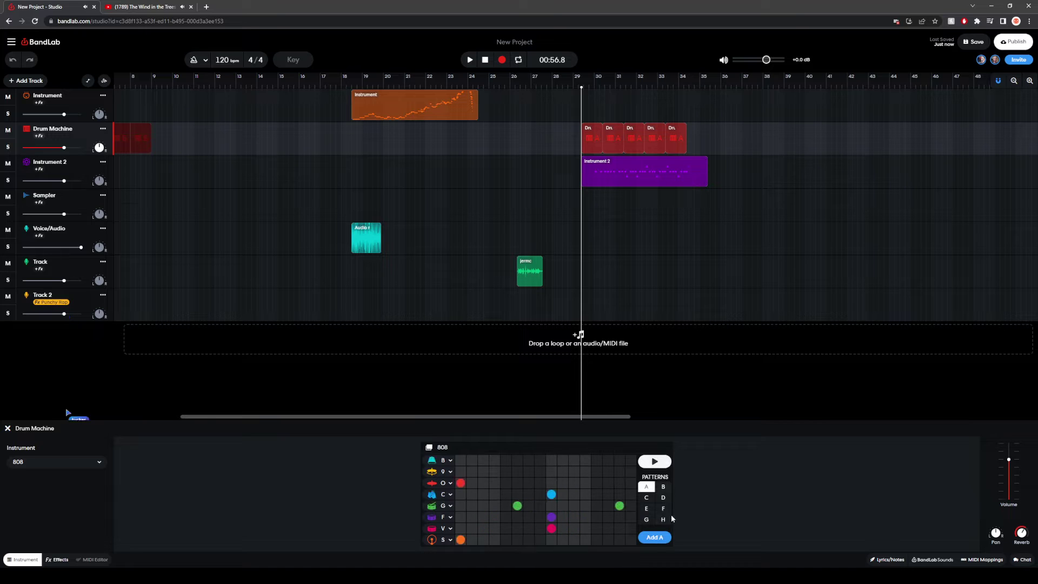
left_click(663, 519)
left_click(655, 461)
left_click(646, 487)
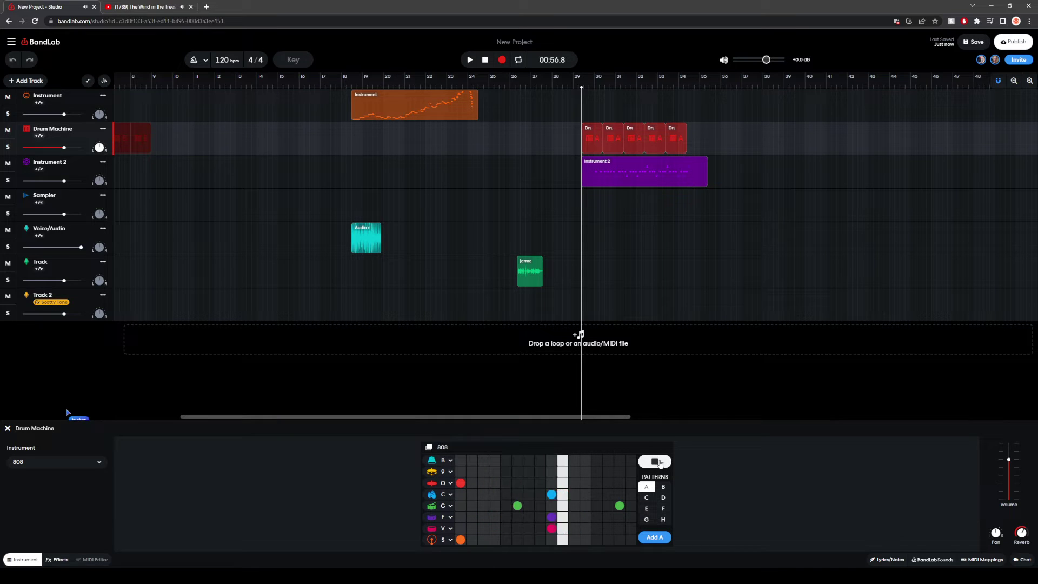
left_click(663, 519)
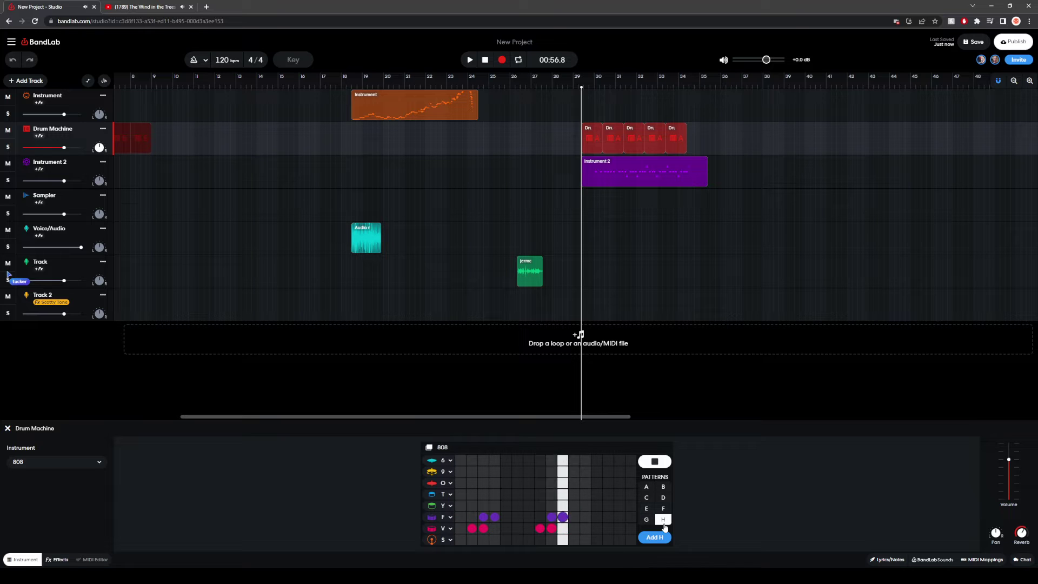
left_click(664, 519)
left_click(654, 461)
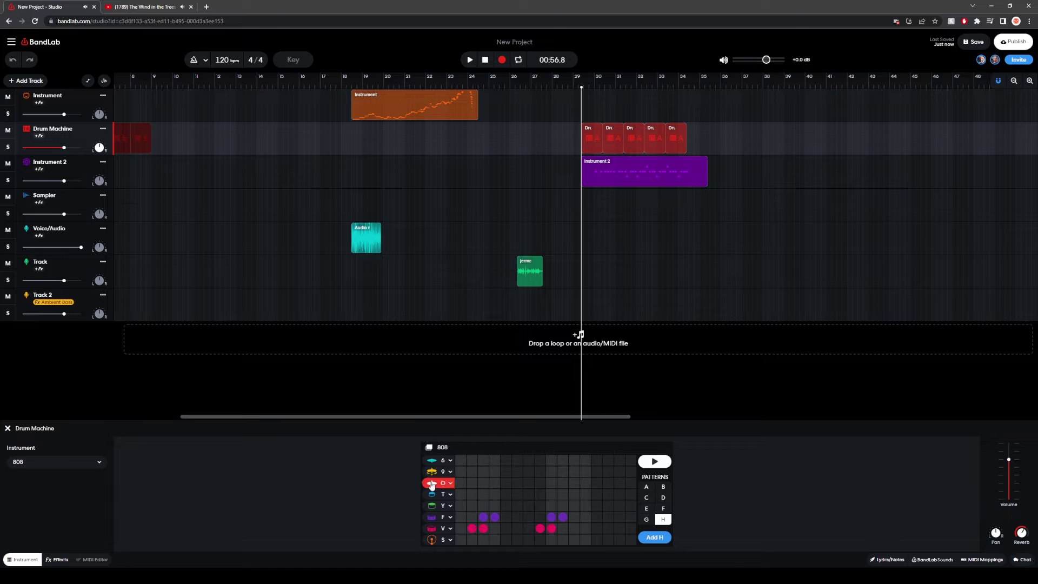
Step: Place hits on the top row of pattern H, starting at step 1
left_click(448, 482)
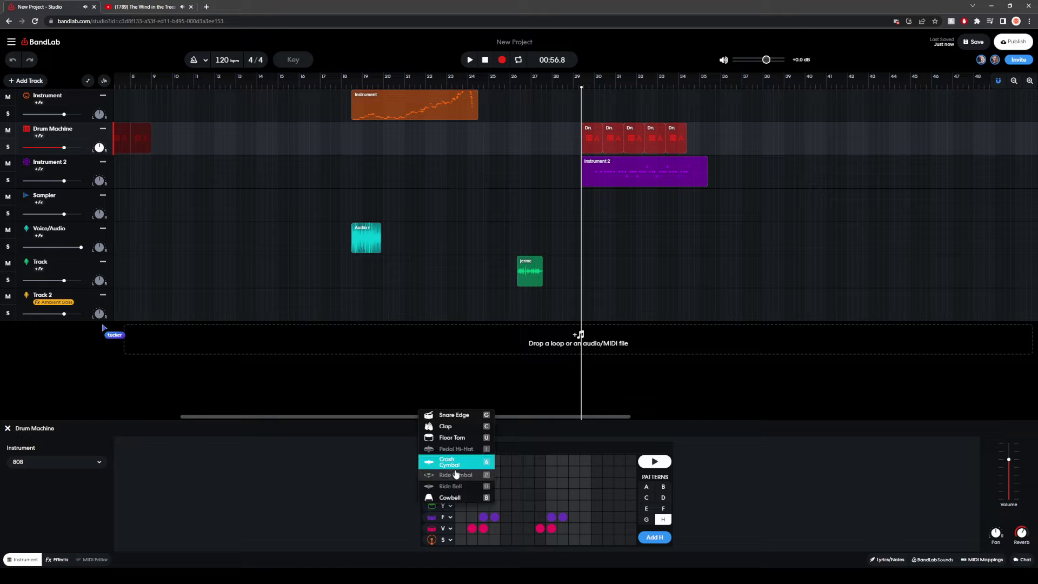
left_click(454, 463)
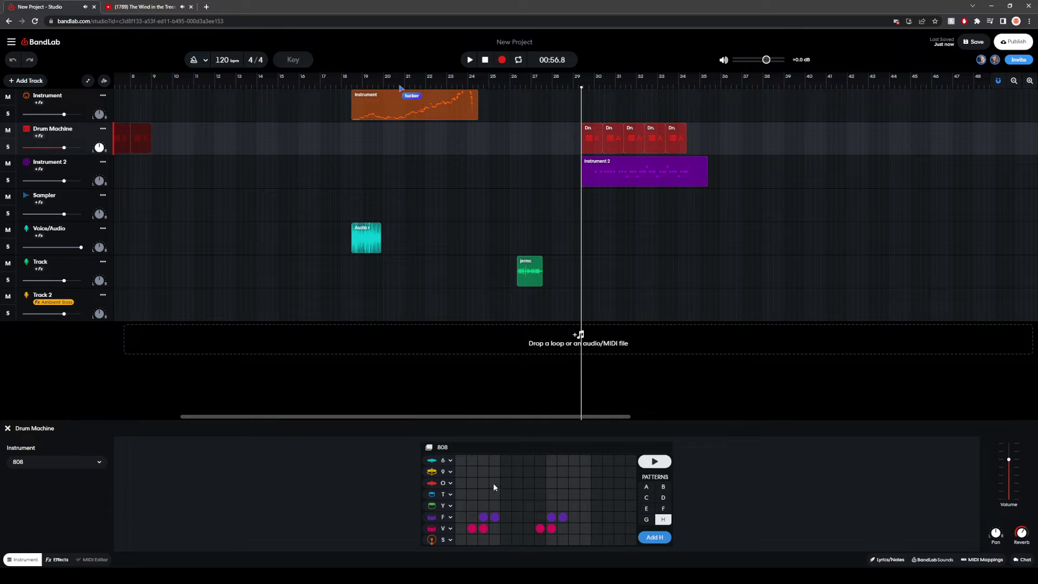
left_click(461, 460)
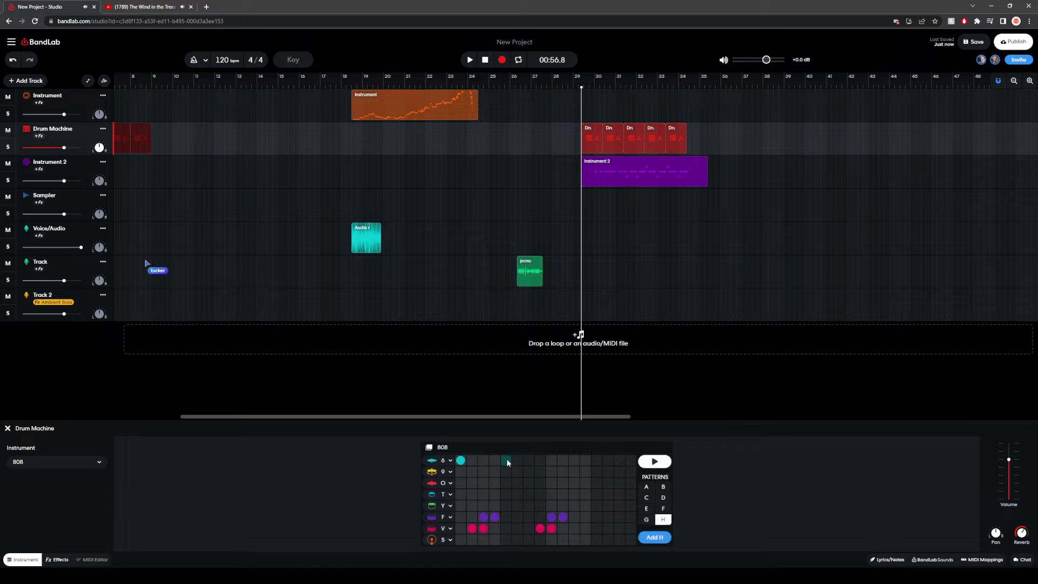
left_click(601, 461)
left_click(654, 461)
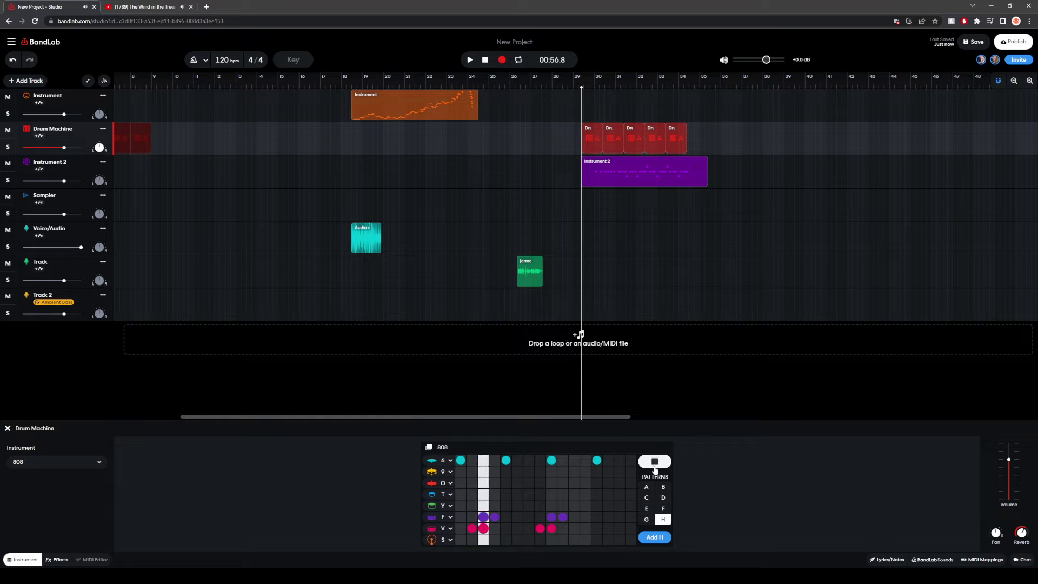
Step: Compare against pattern A, then play pattern H's four-hit beat
left_click(646, 486)
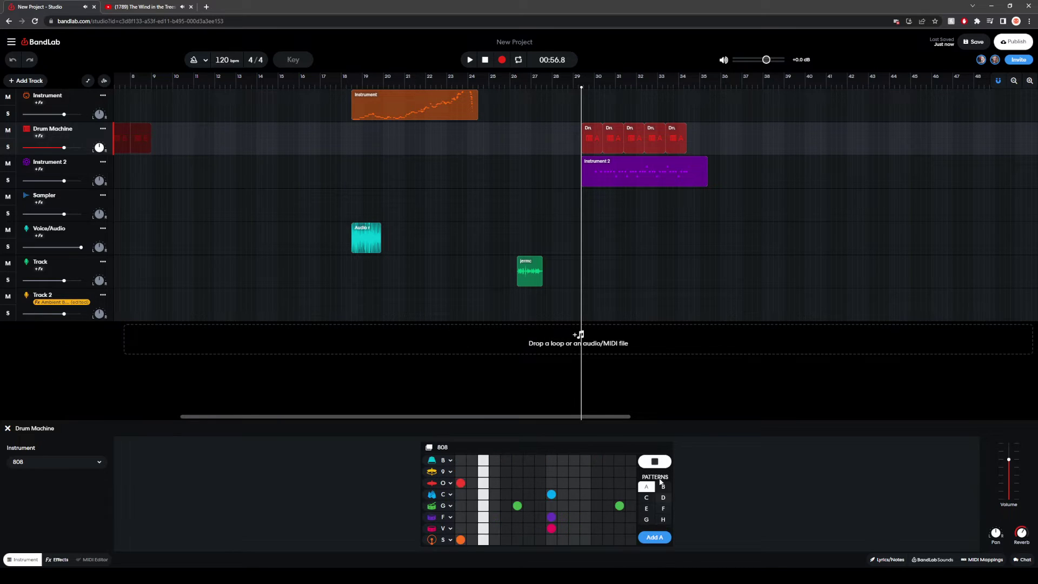
left_click(652, 463)
left_click(663, 520)
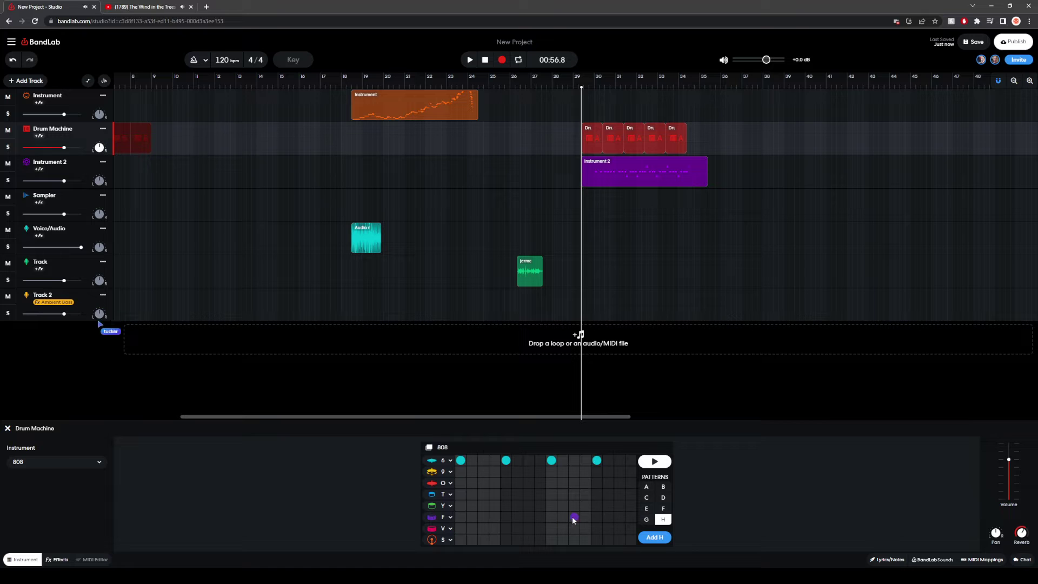
left_click(654, 462)
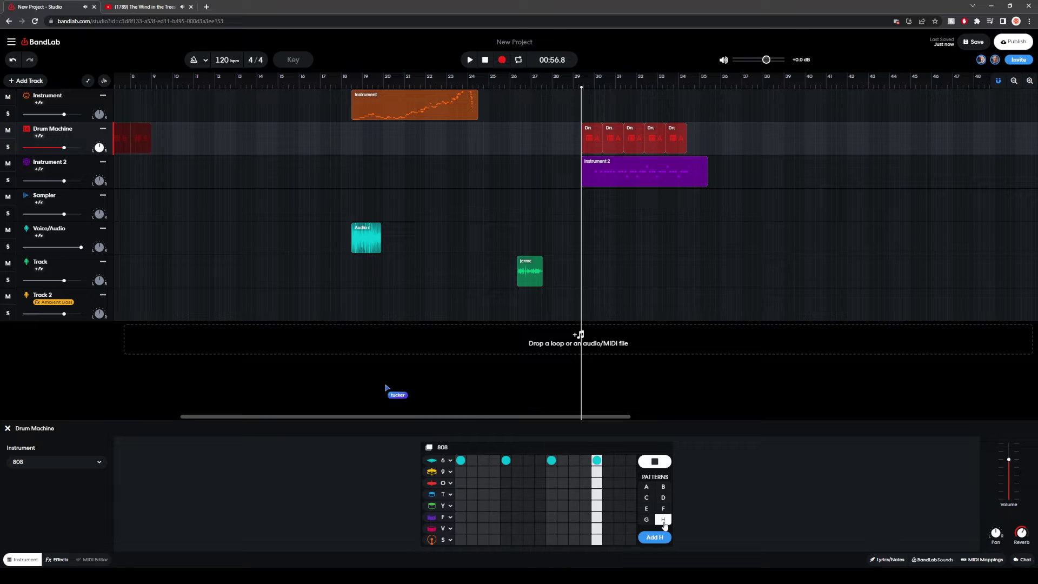
key("space")
Step: Keep High Tom on the T row, then switch between patterns A and H and preview H
left_click(434, 495)
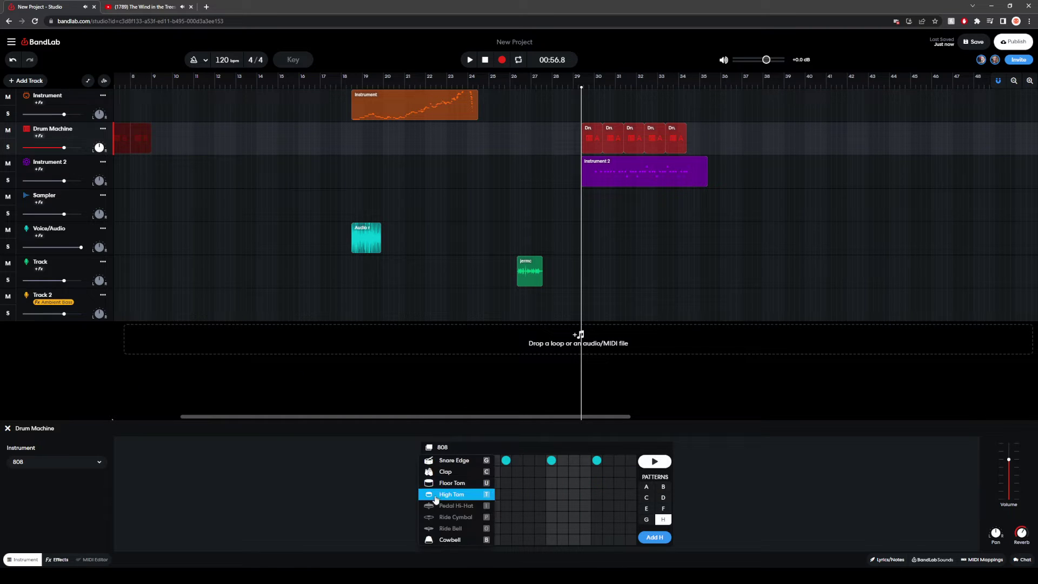
left_click(470, 496)
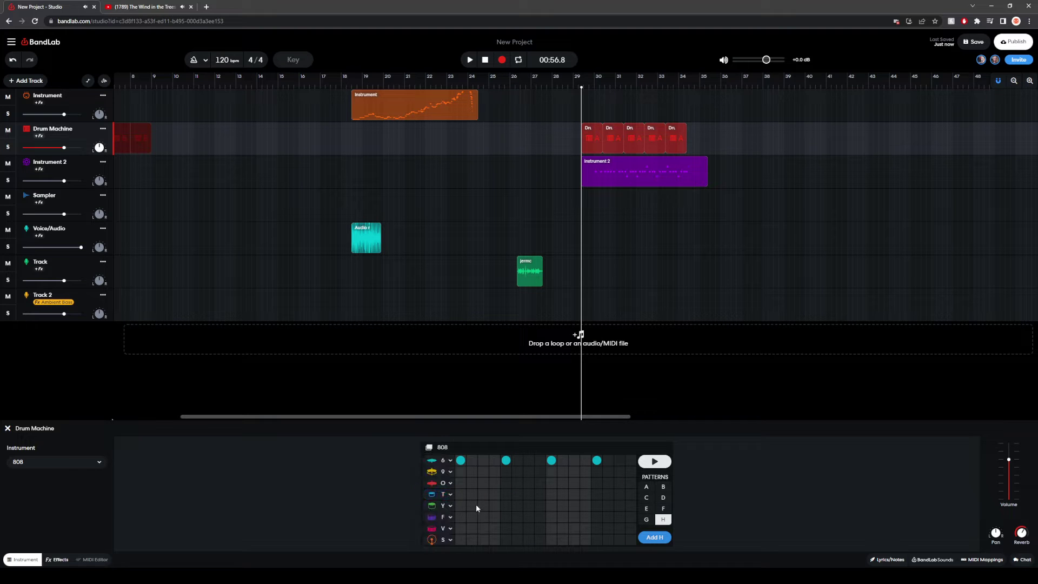
key("a")
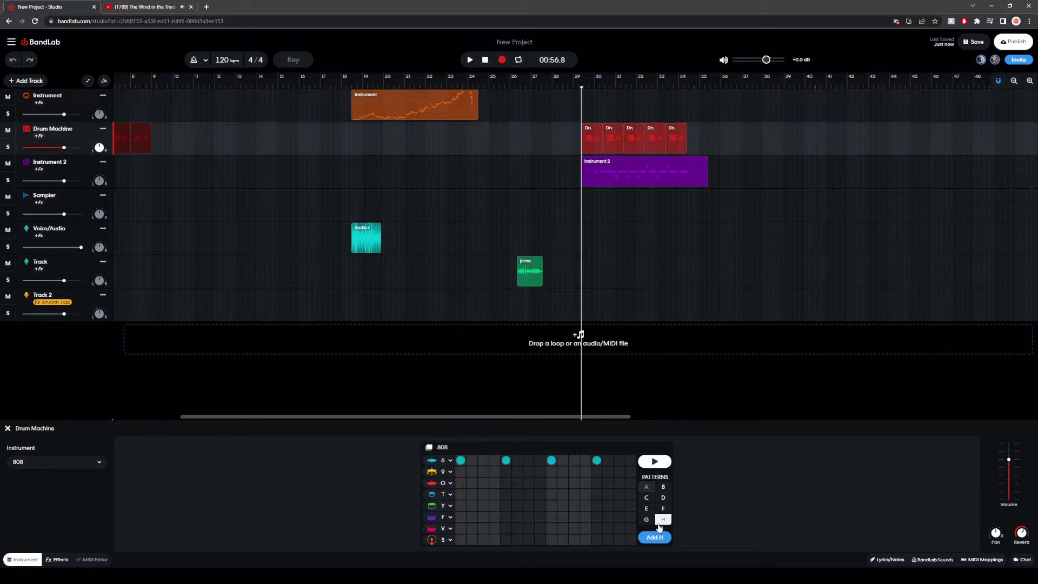
left_click(664, 521)
left_click(653, 463)
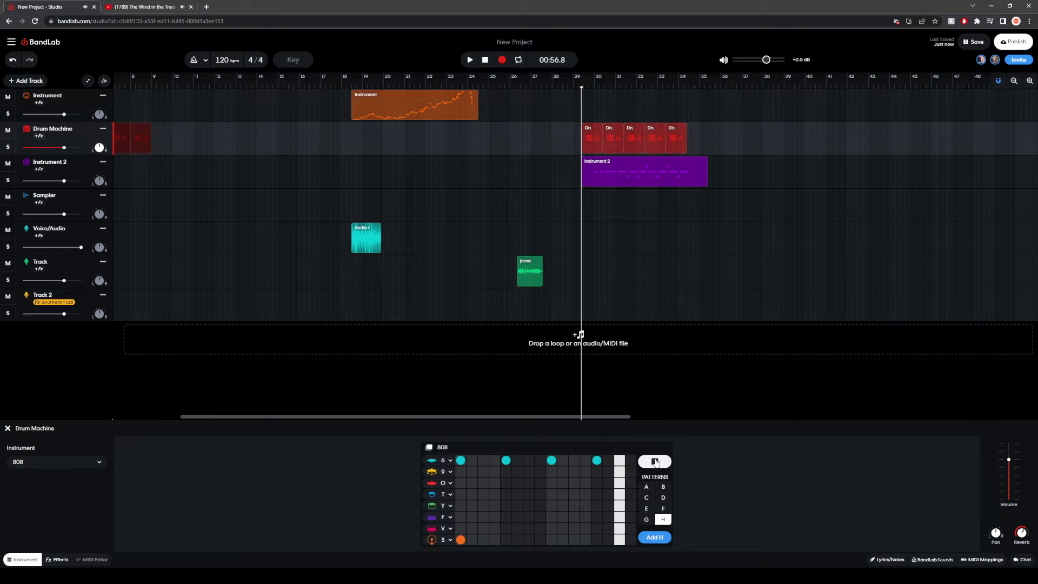
left_click(655, 462)
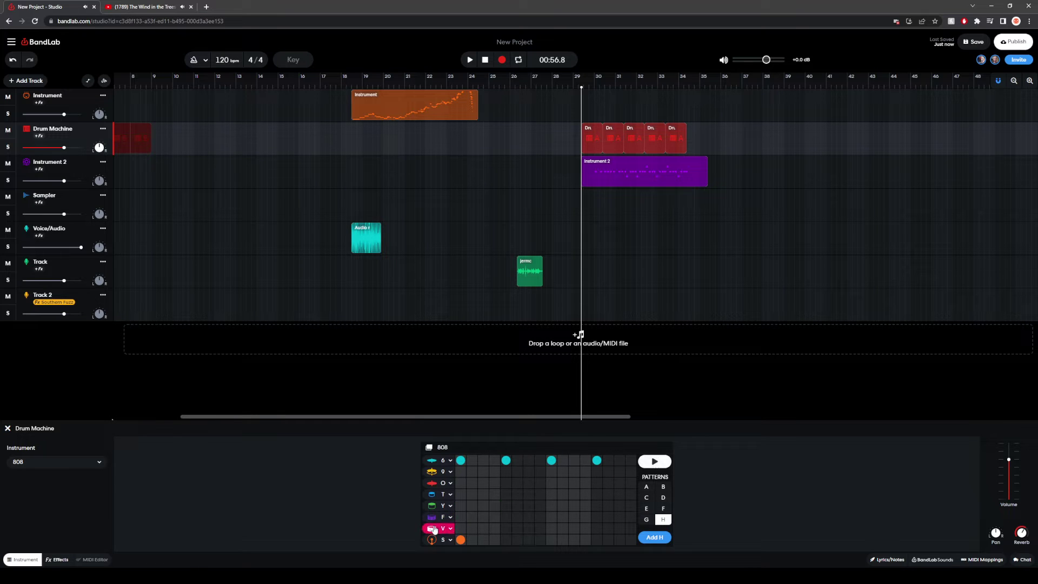
Step: Check the O row's drum sound and add red hits on its steps 1 and 5
left_click(443, 483)
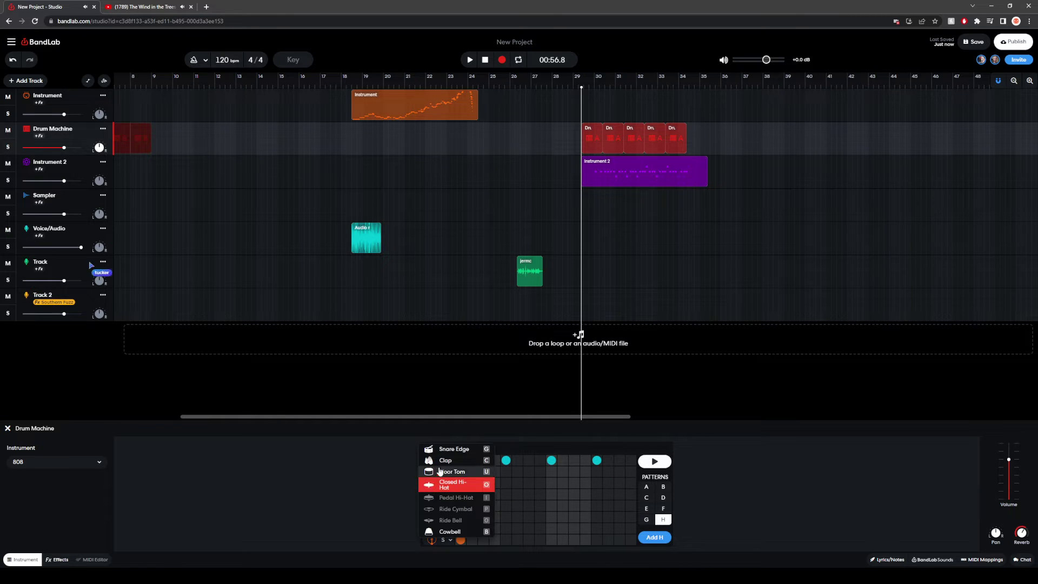
left_click(481, 487)
left_click(464, 488)
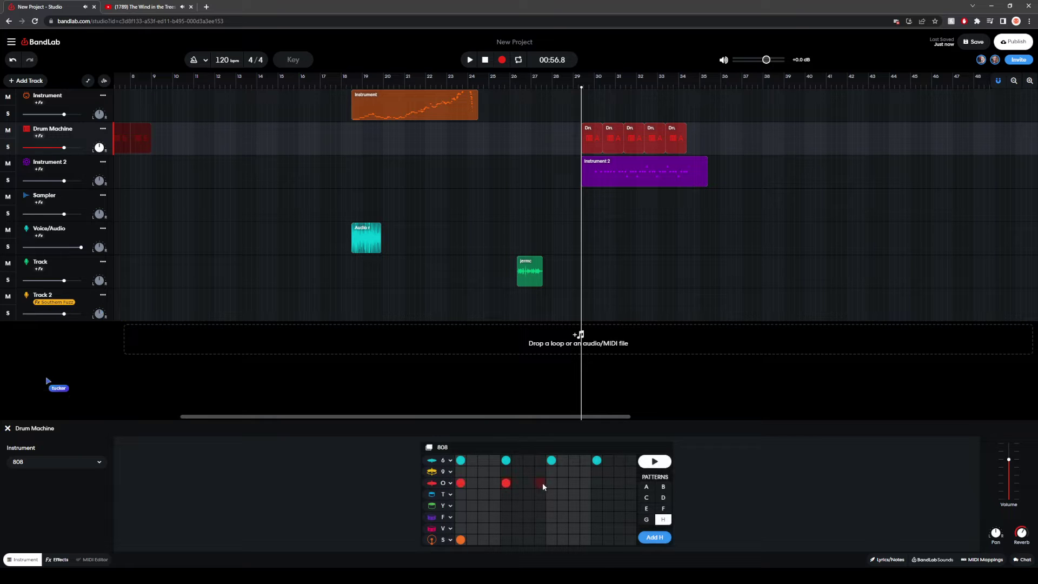
left_click(598, 483)
left_click(655, 461)
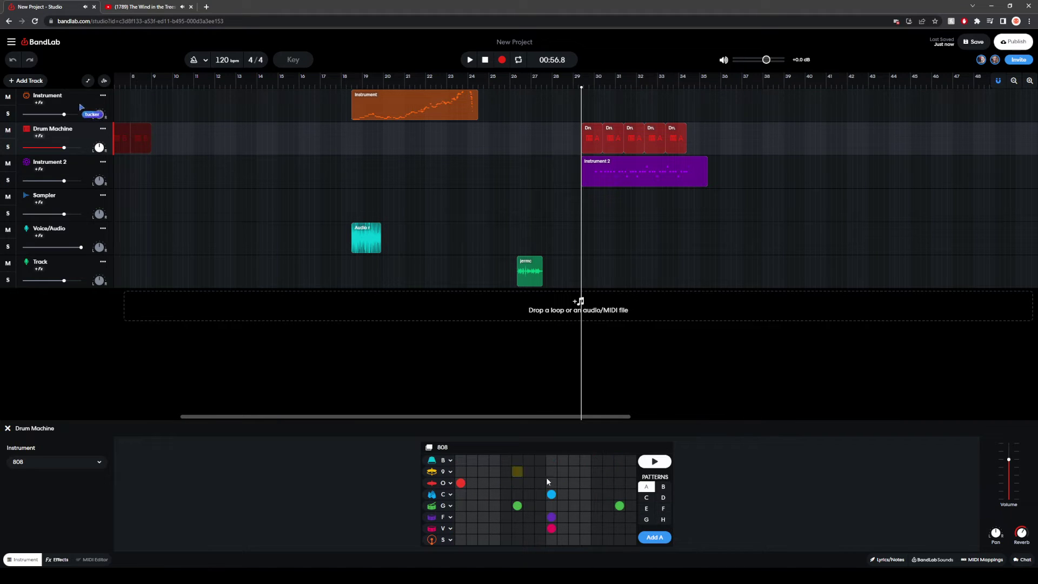
Step: Preview pattern H twice to hear the new O-row hits
left_click(663, 519)
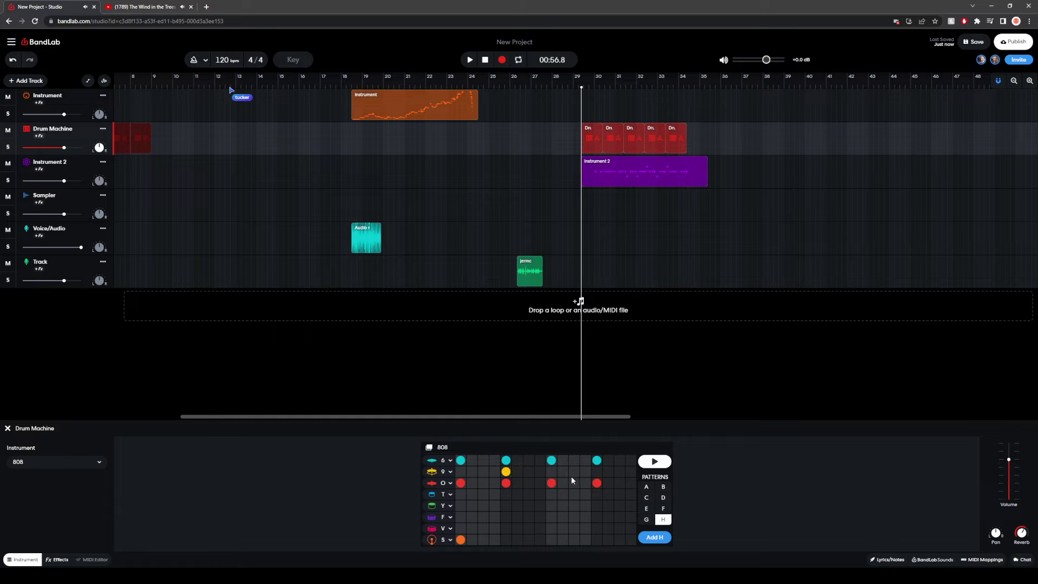
left_click(654, 461)
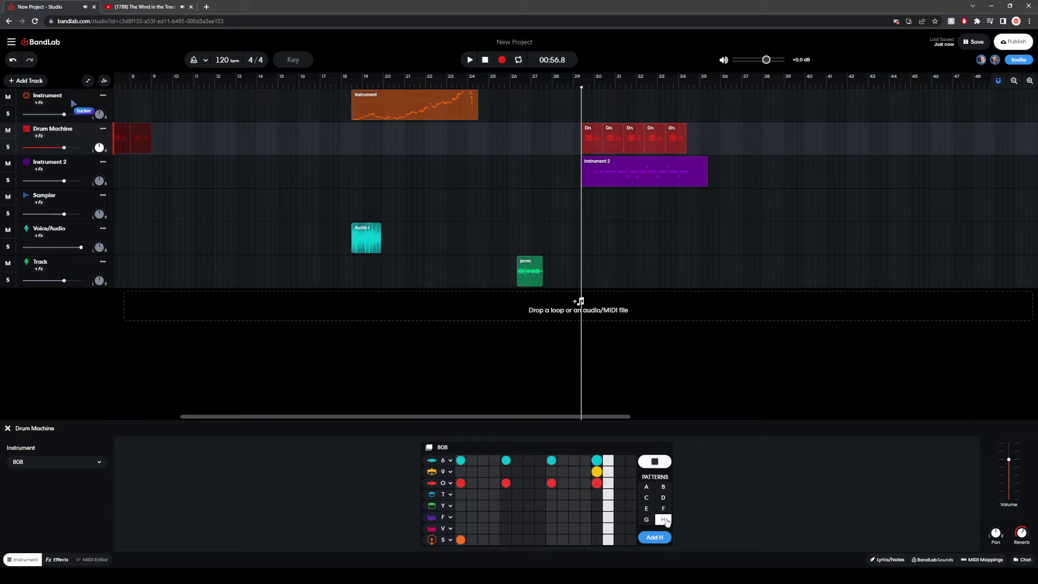
left_click(643, 464)
left_click(660, 462)
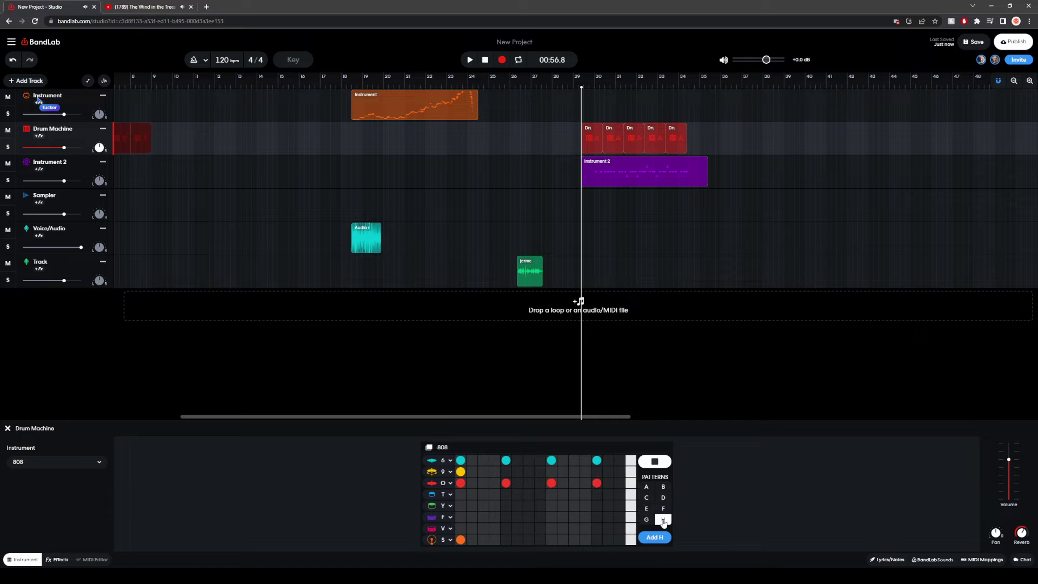
left_click(654, 462)
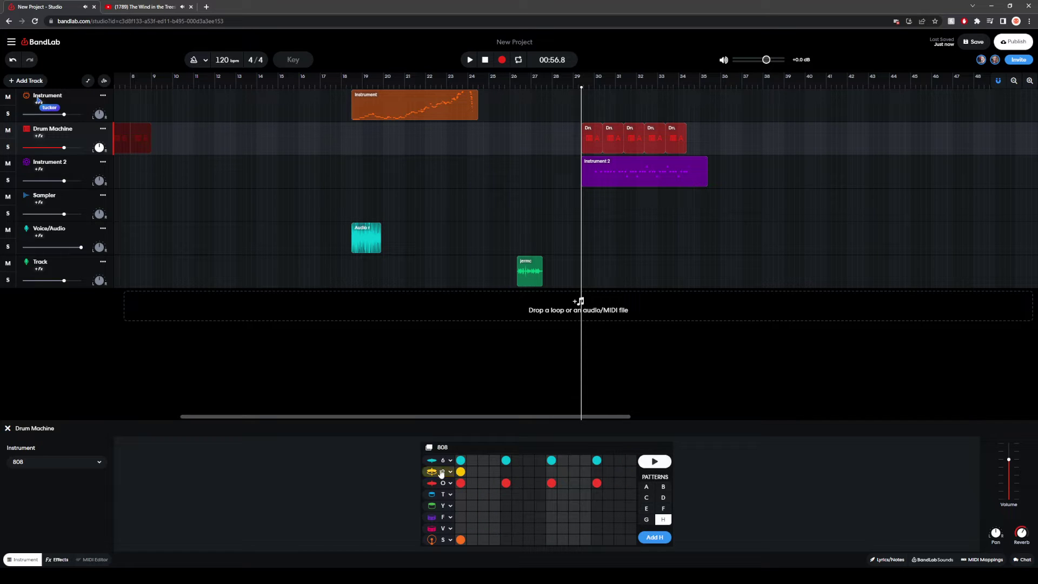
left_click(434, 474)
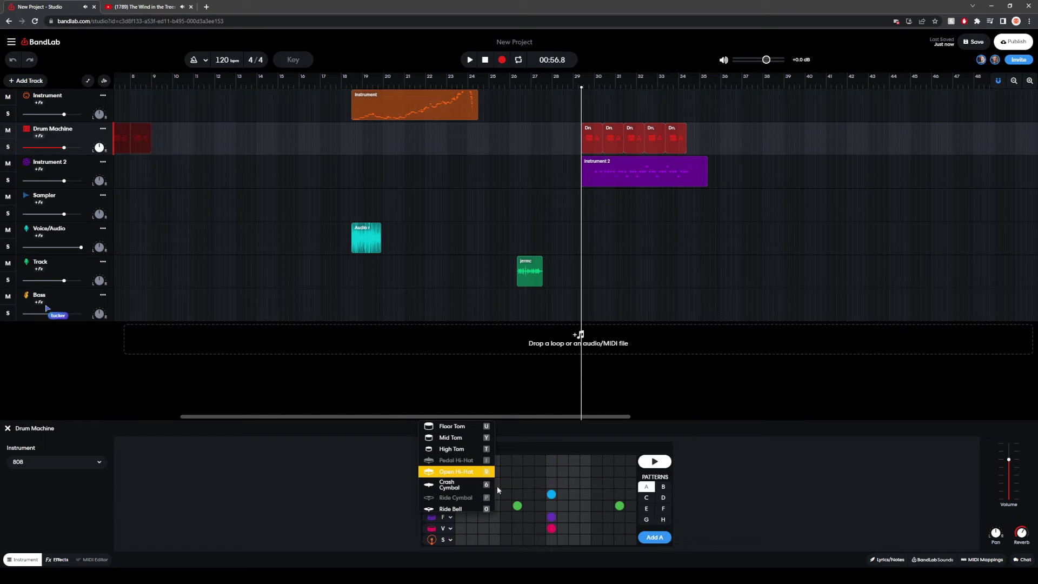
Step: Try Ride Bell on row 9, then revert that row to Open Hi-Hat
left_click(463, 508)
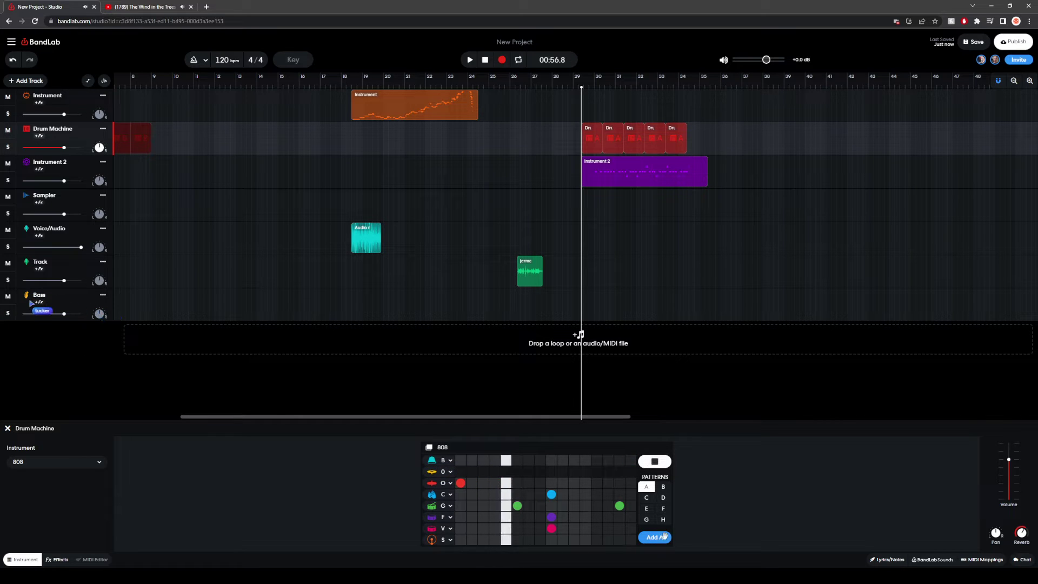
left_click(439, 473)
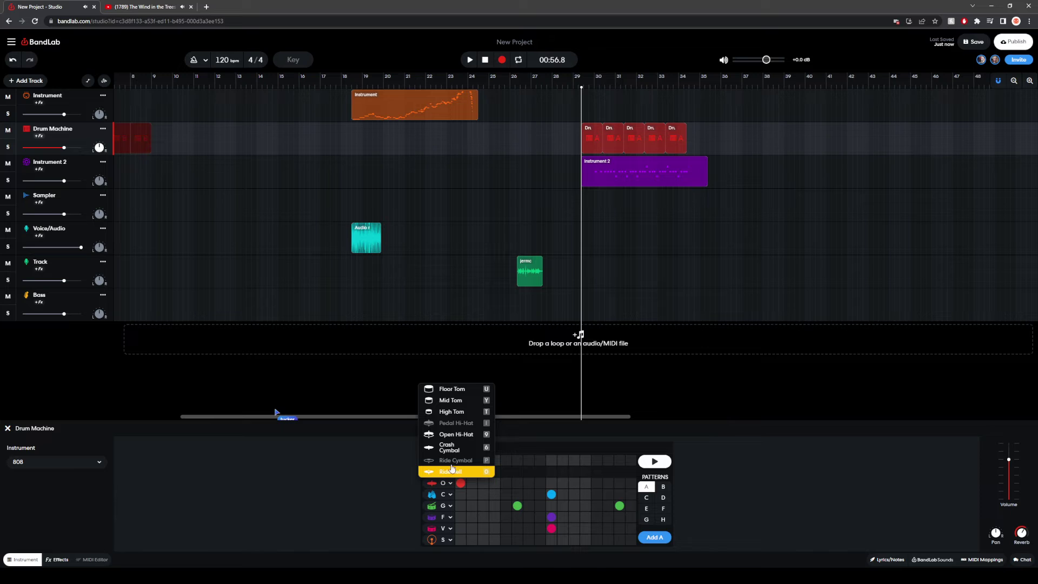
left_click(463, 434)
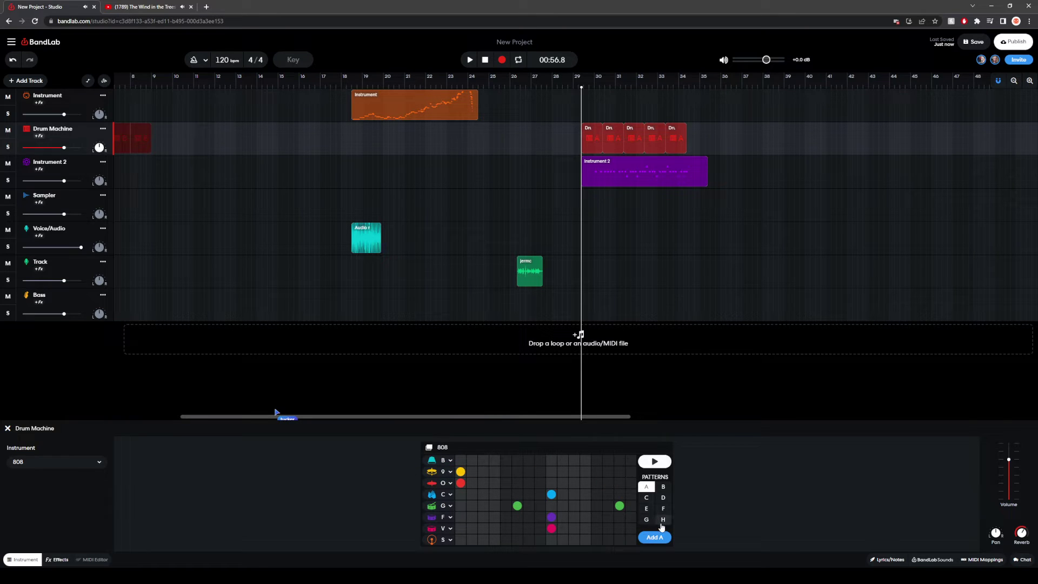
left_click(662, 521)
left_click(439, 471)
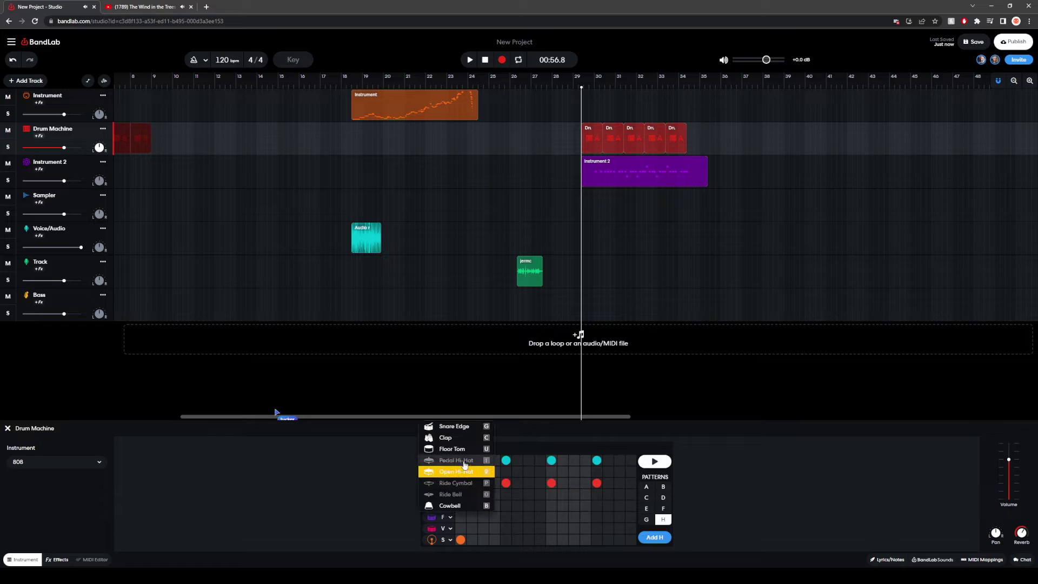
left_click(465, 473)
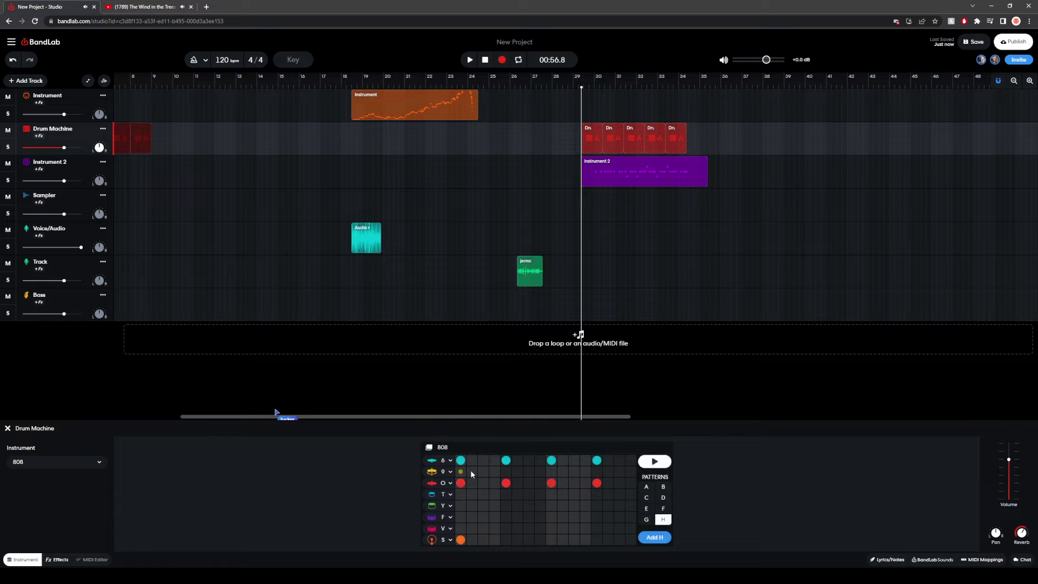
Step: Preview pattern H and add two yellow hits in row 9
left_click(665, 519)
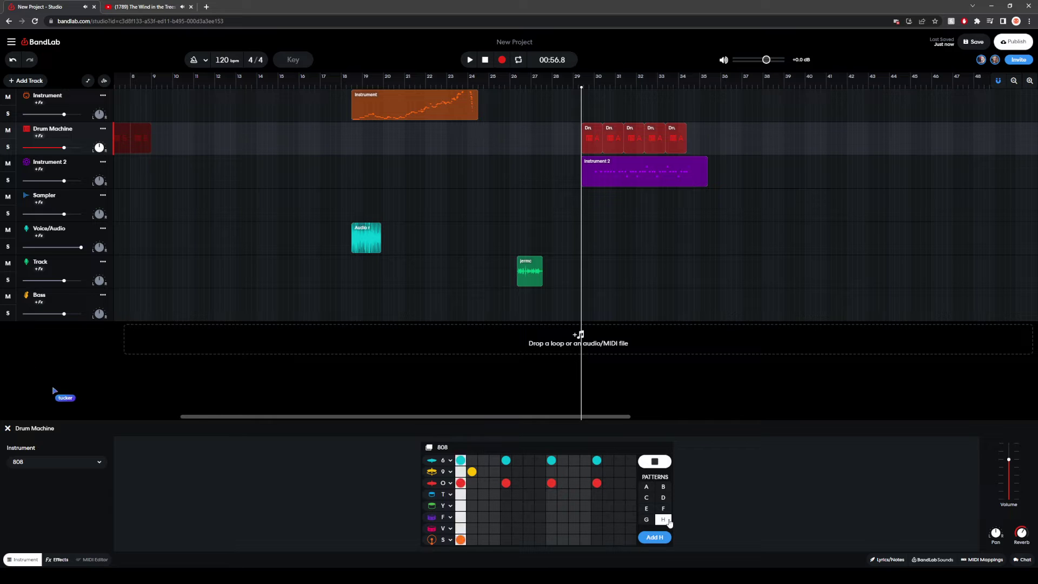
left_click(654, 461)
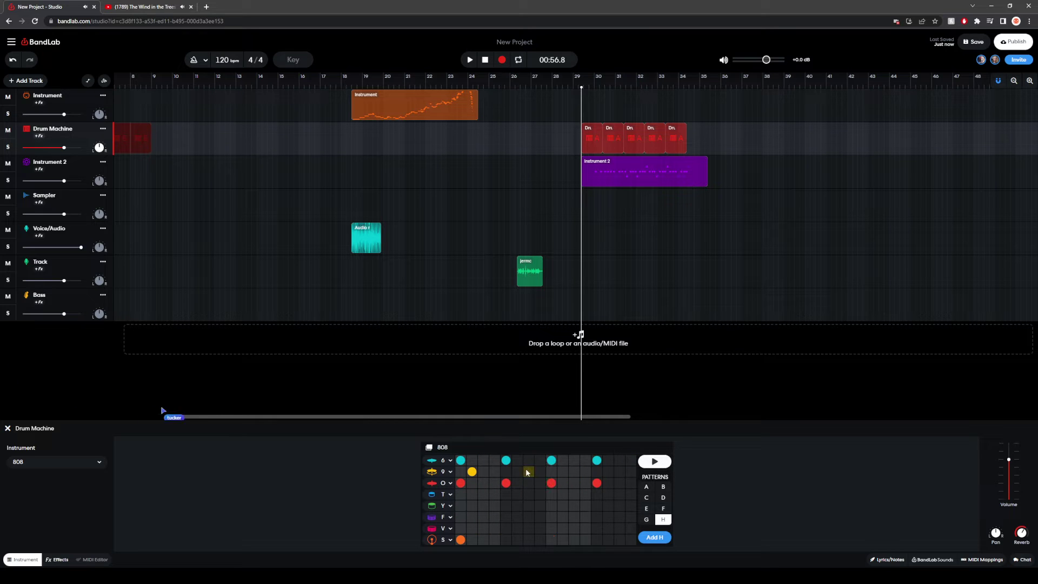
left_click(563, 470)
left_click(654, 461)
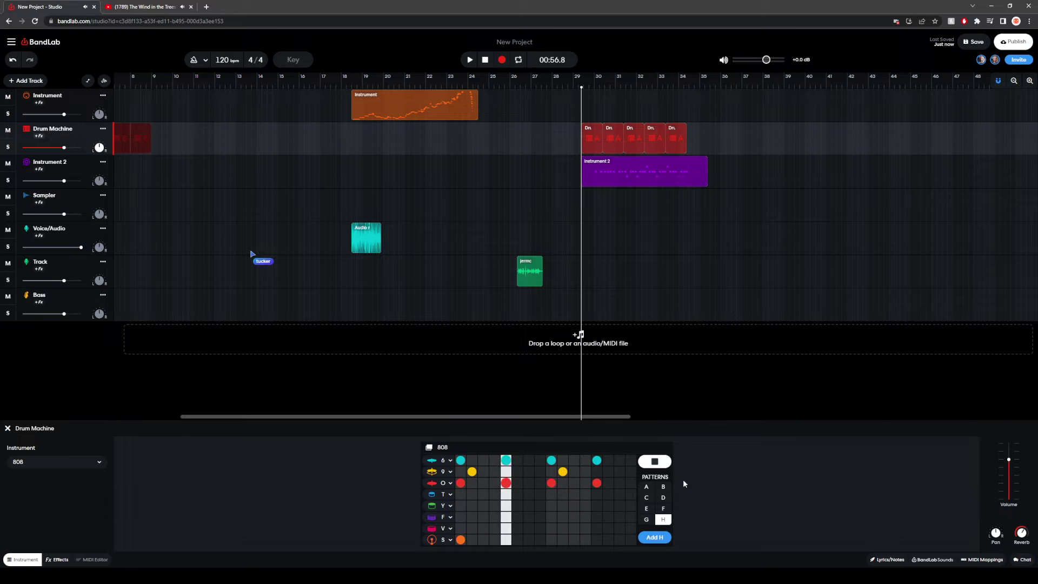
left_click(663, 463)
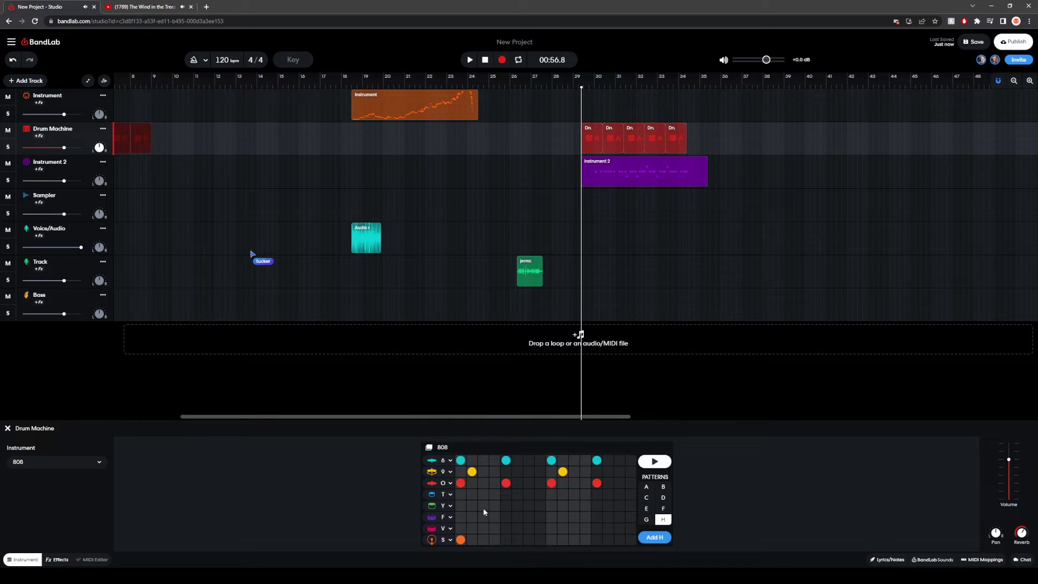
Step: Add a green hit in row Y and preview pattern H again
left_click(506, 505)
left_click(659, 464)
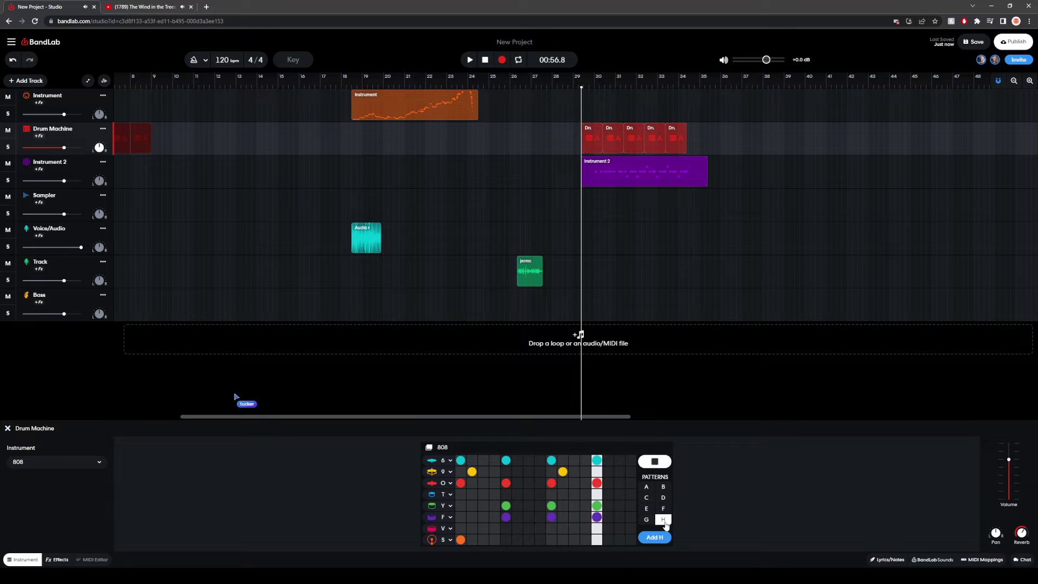
left_click(654, 461)
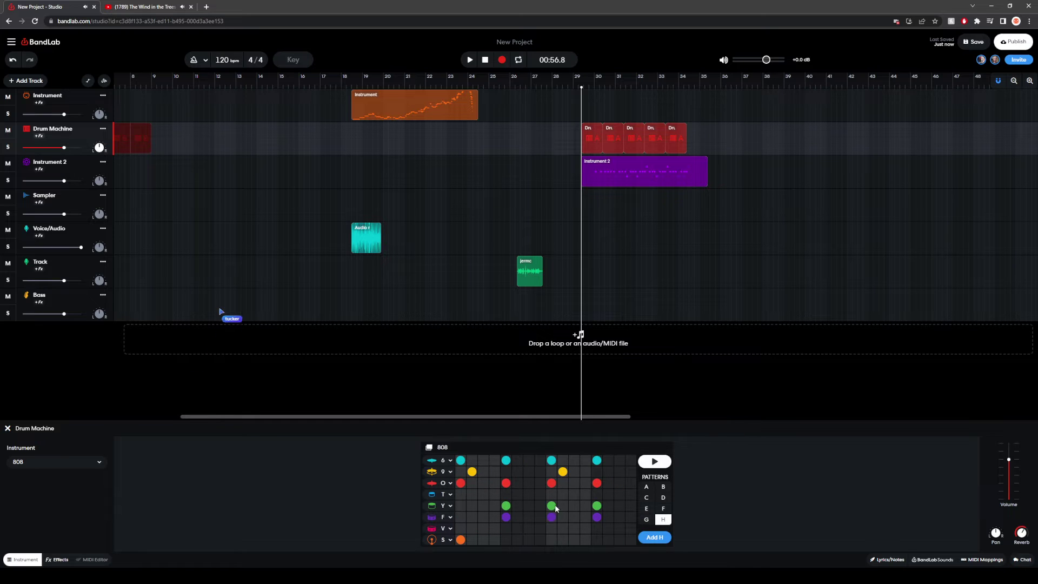
left_click(664, 520)
left_click(655, 465)
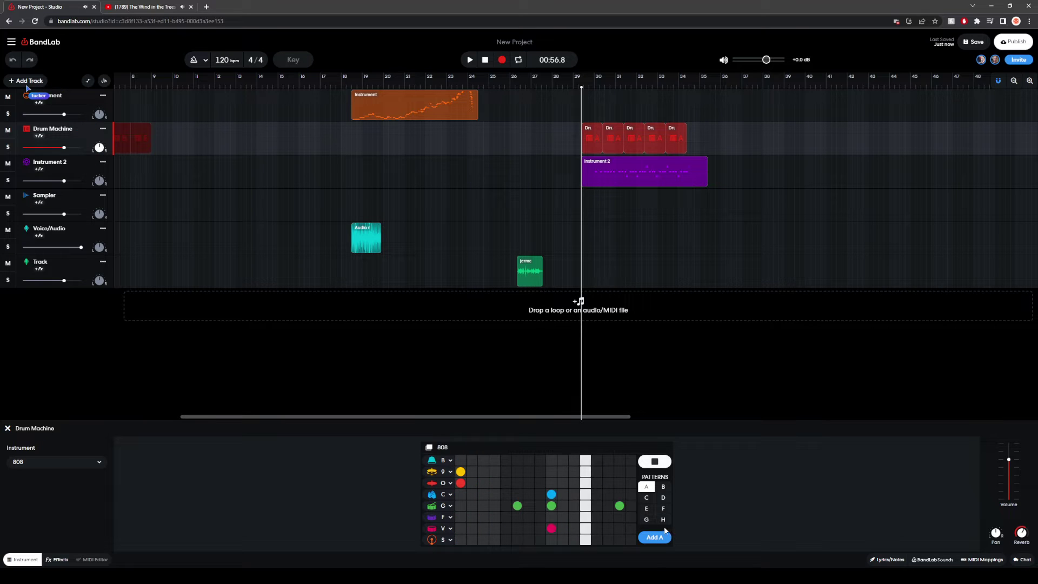
left_click(663, 521)
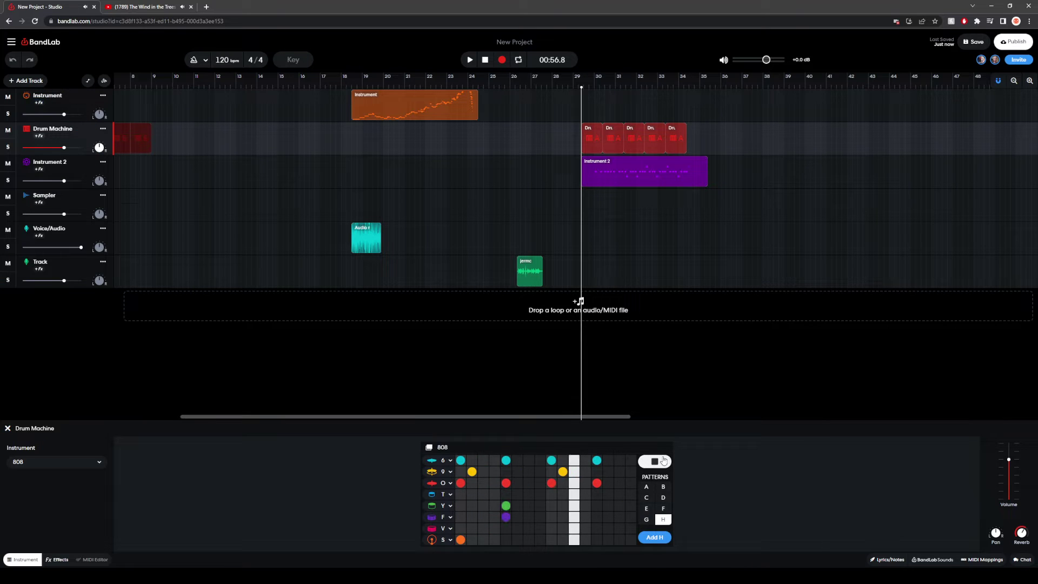
Step: Move the first drum region out to bar 36 and set the playhead at bar 37
left_click(664, 460)
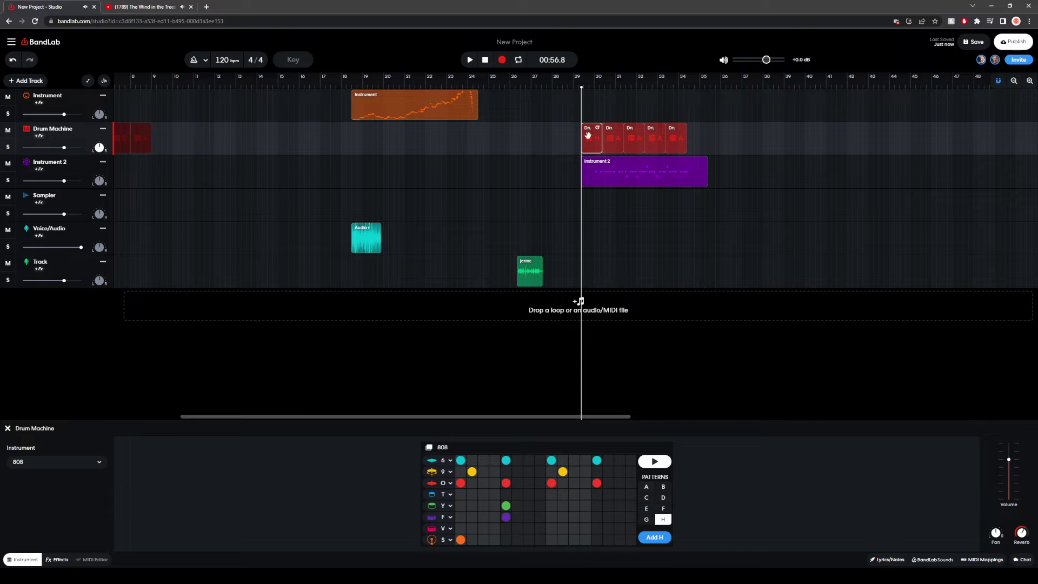
left_click_drag(588, 135, 735, 142)
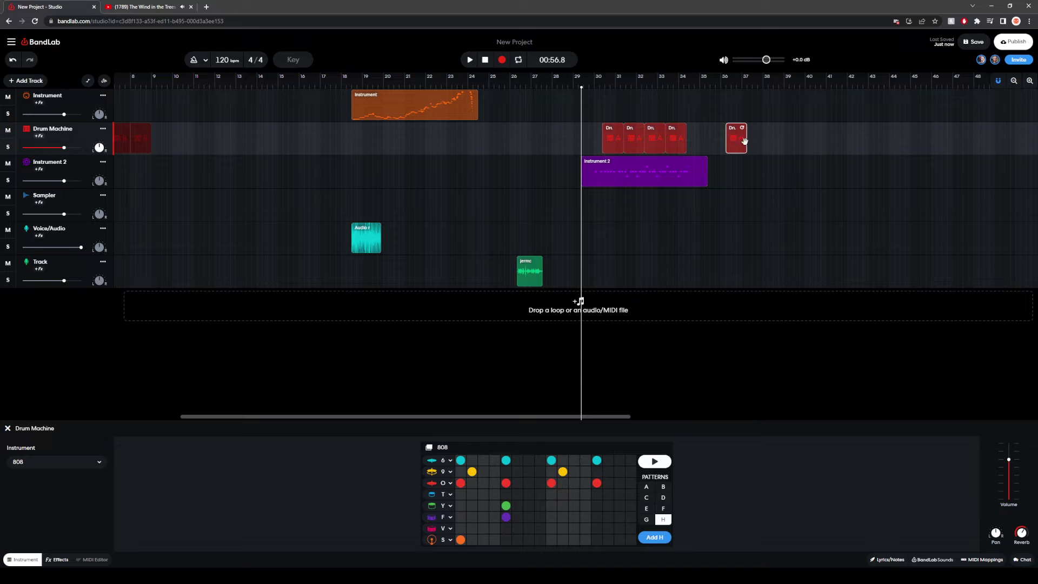
left_click(746, 170)
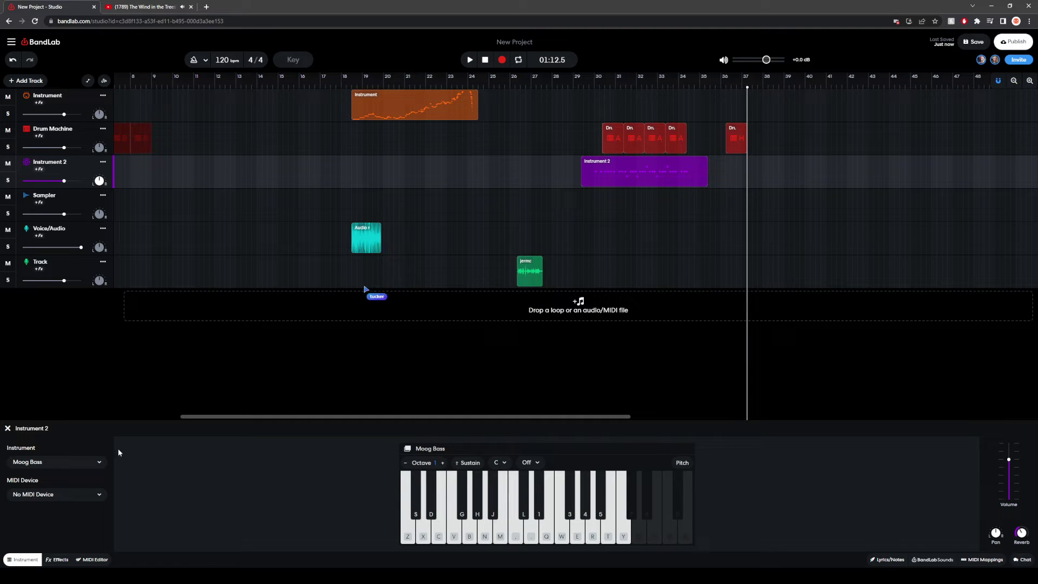
left_click(747, 136)
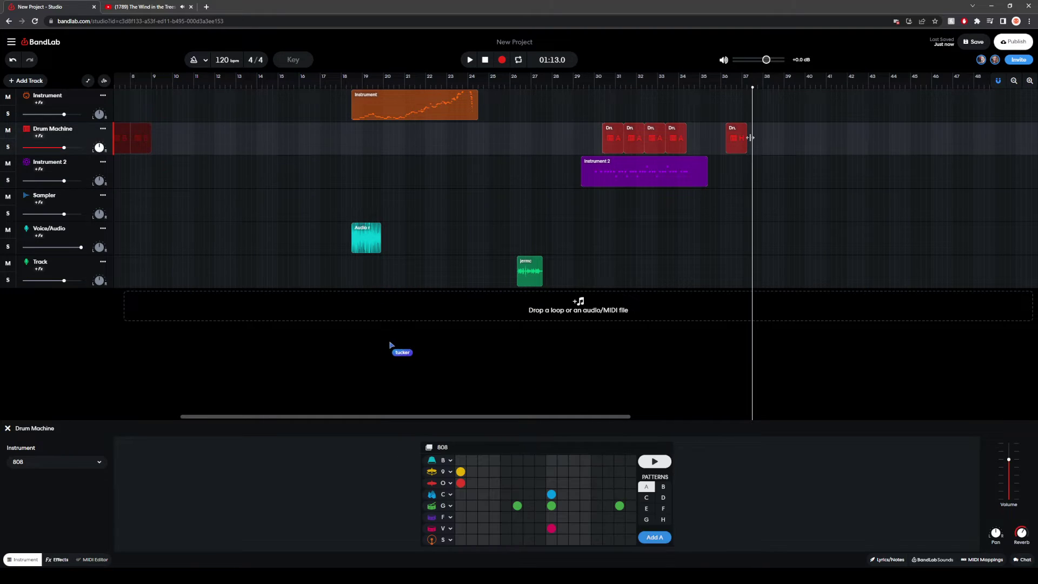
Step: Add pattern A drum regions from bar 37 to bar 40, then trim the extras away
left_click(654, 537)
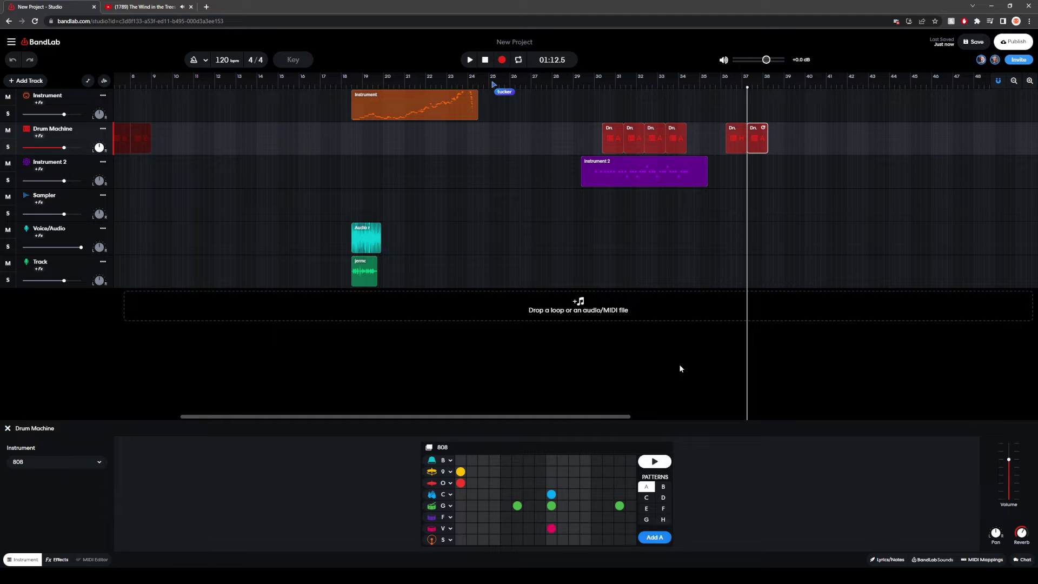
left_click(642, 537)
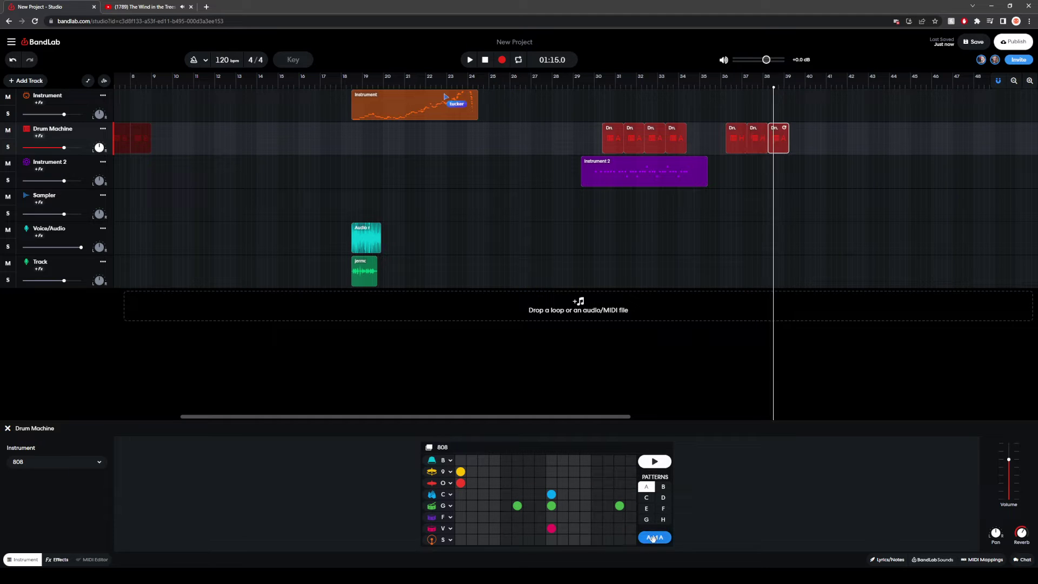
left_click(651, 538)
left_click(654, 537)
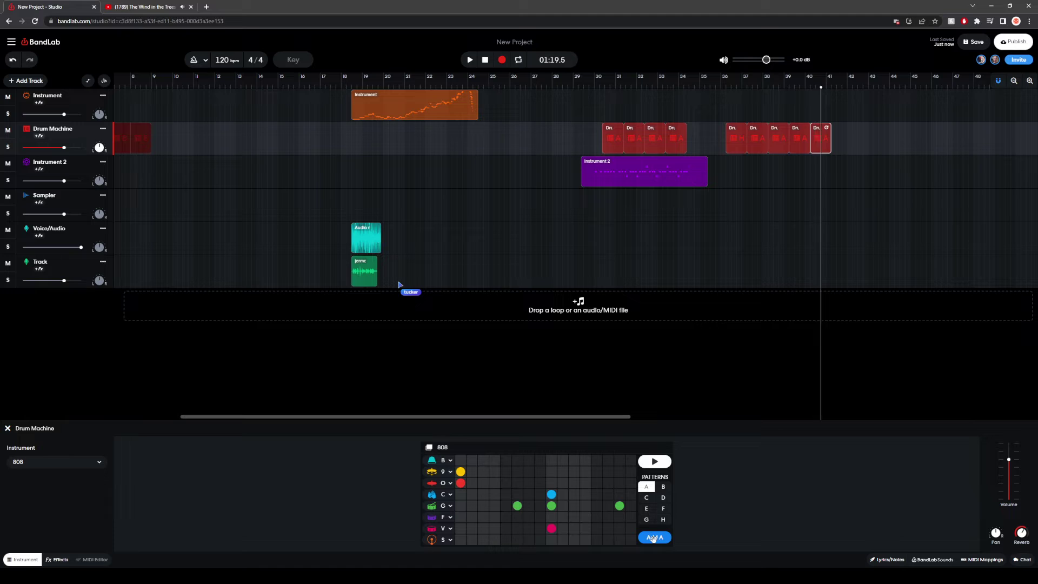
left_click_drag(781, 142, 747, 146)
Step: Append six pattern H drum regions after bar 37
left_click(663, 537)
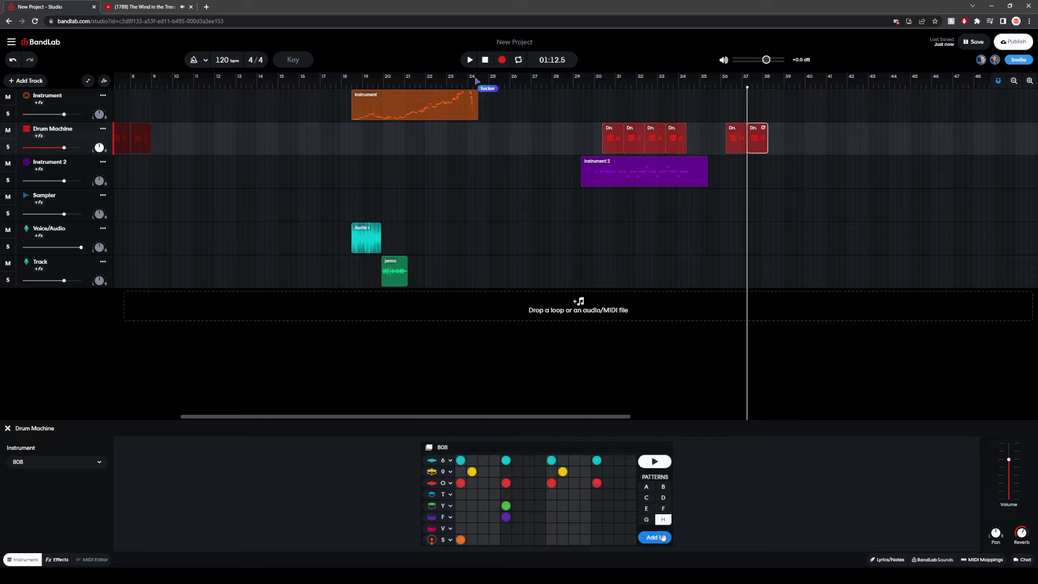
left_click(662, 537)
left_click(662, 537)
left_click(662, 537)
left_click(662, 537)
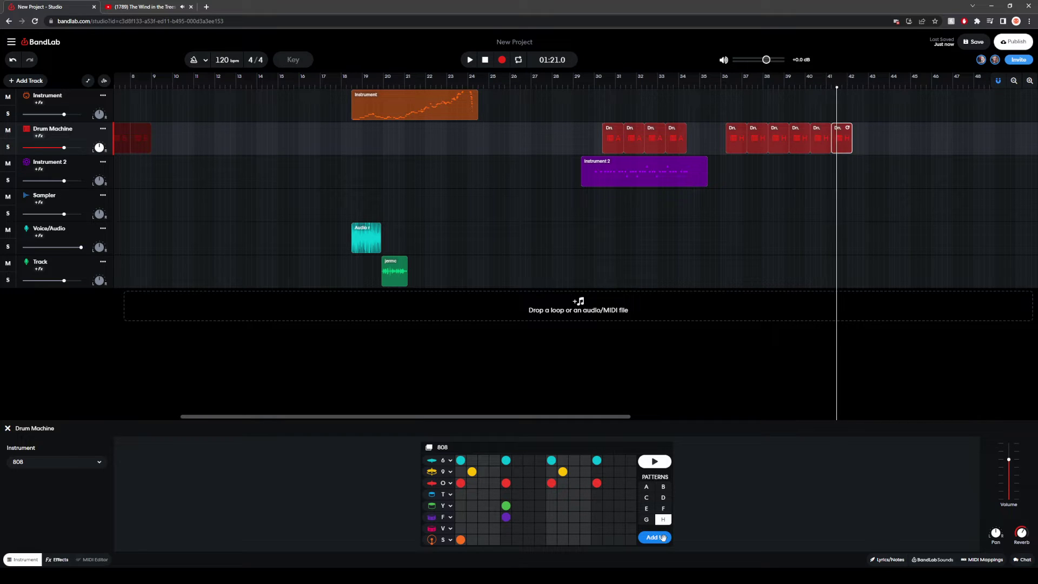
left_click(663, 537)
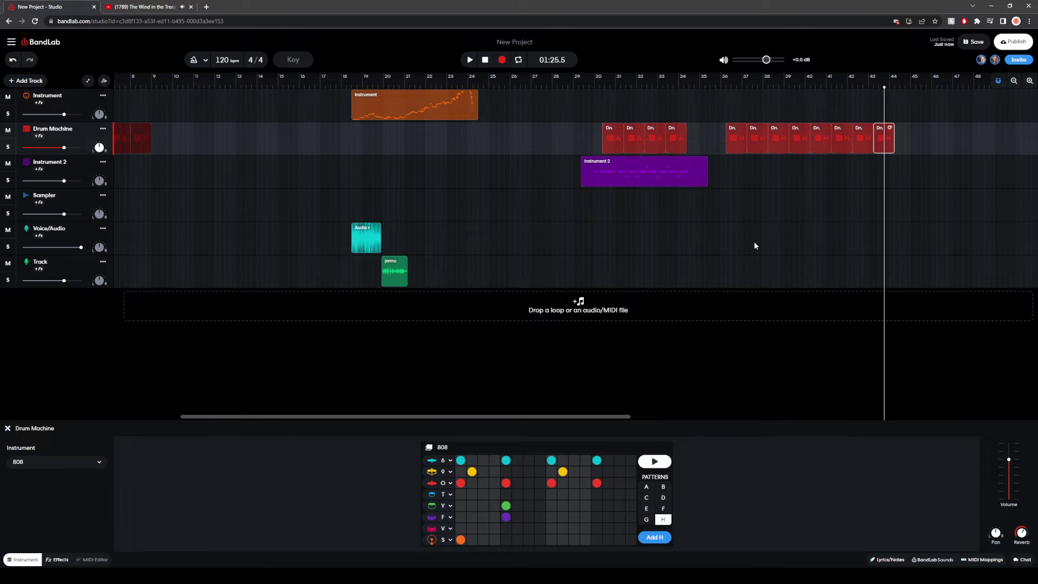
Step: Play back the new drum section from near bar 36
left_click(718, 138)
left_click(471, 59)
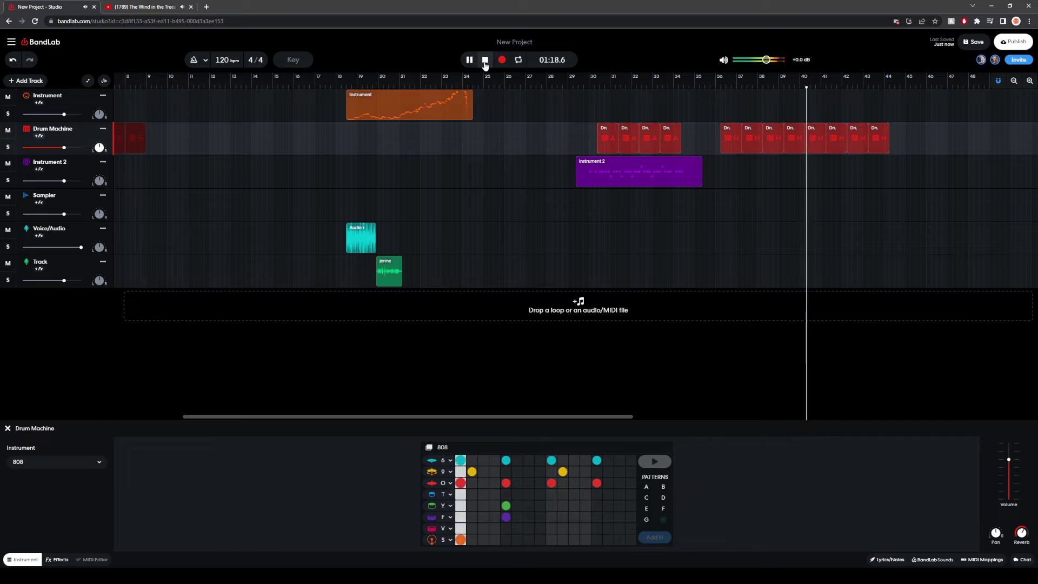
left_click(470, 60)
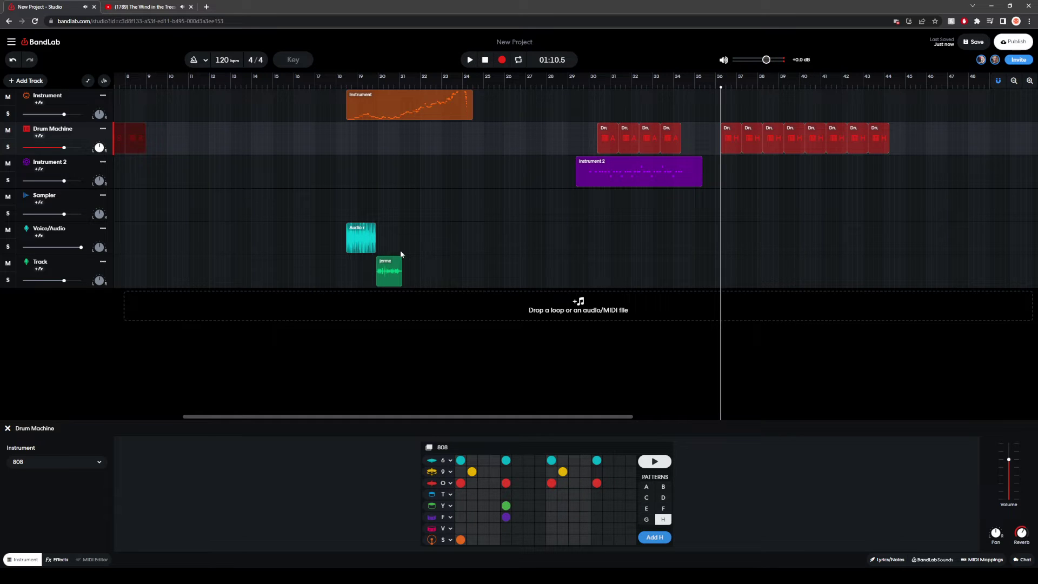
left_click(580, 203)
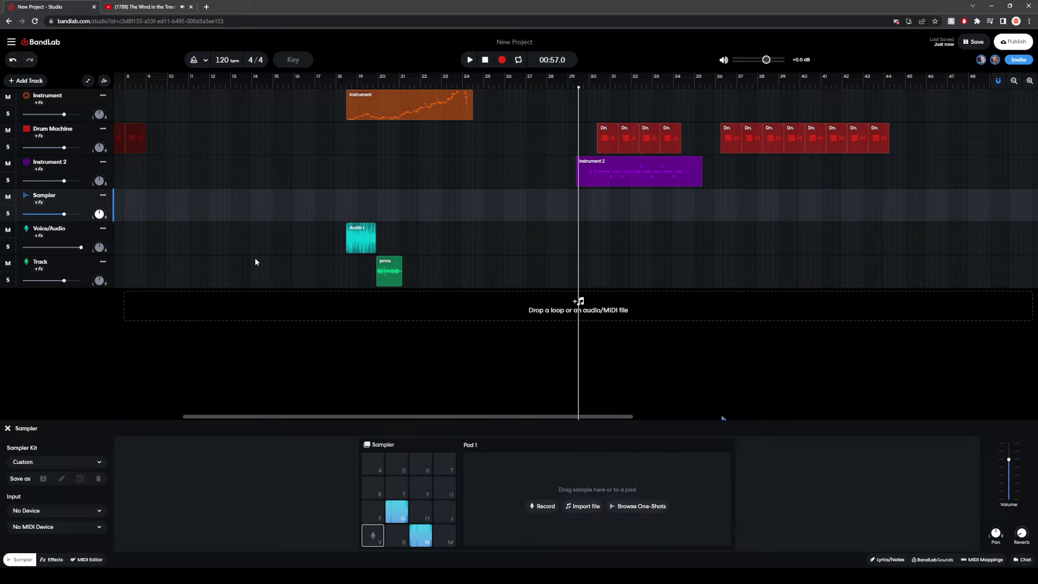
Step: Add virtual instrument track Instrument 3 with the Winds Oboe preset and audition a note
left_click(27, 81)
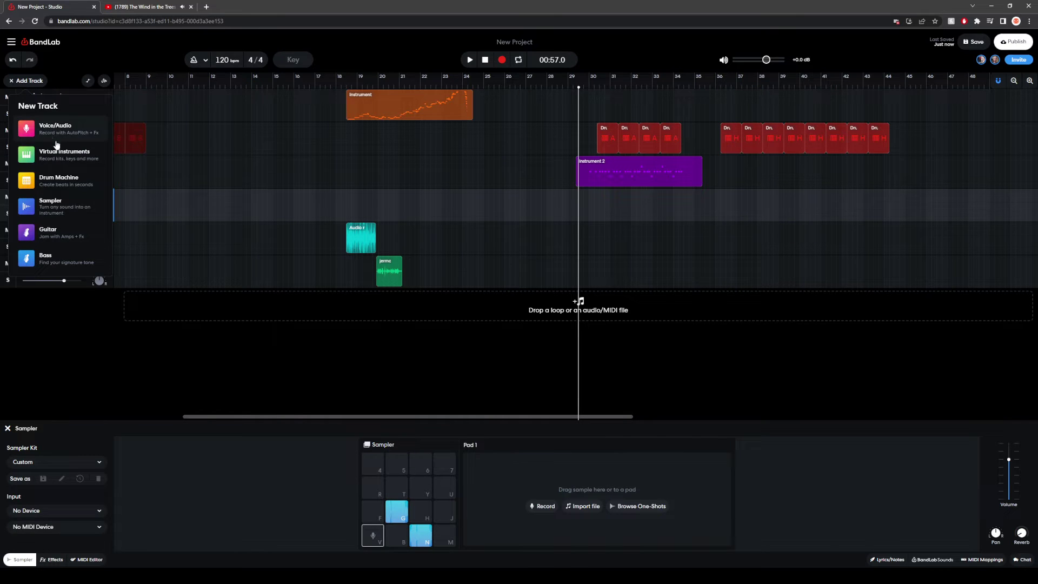
left_click(70, 155)
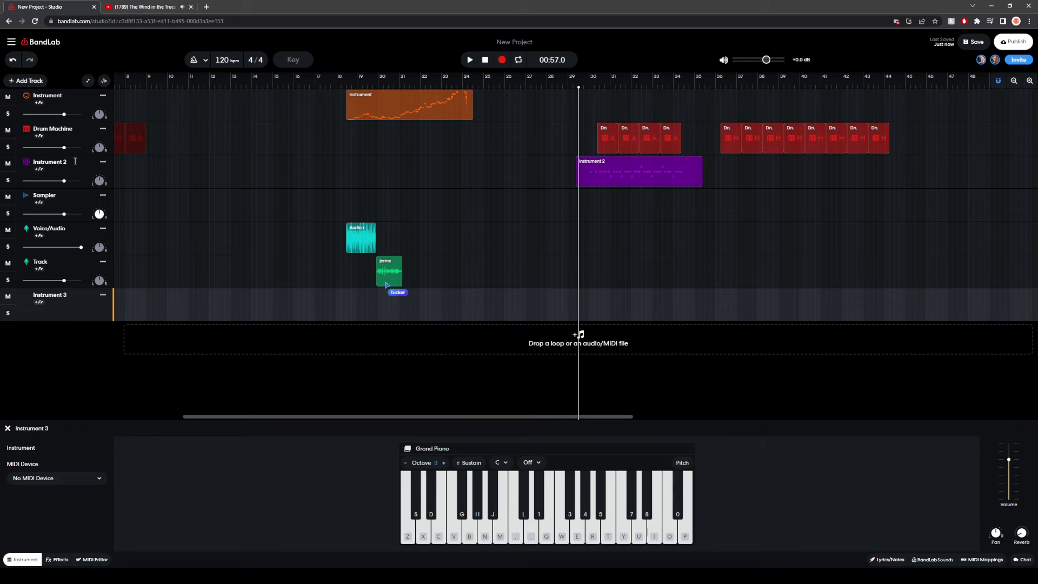
left_click(59, 465)
scroll(147, 400, "down", 5)
scroll(150, 373, "down", 4)
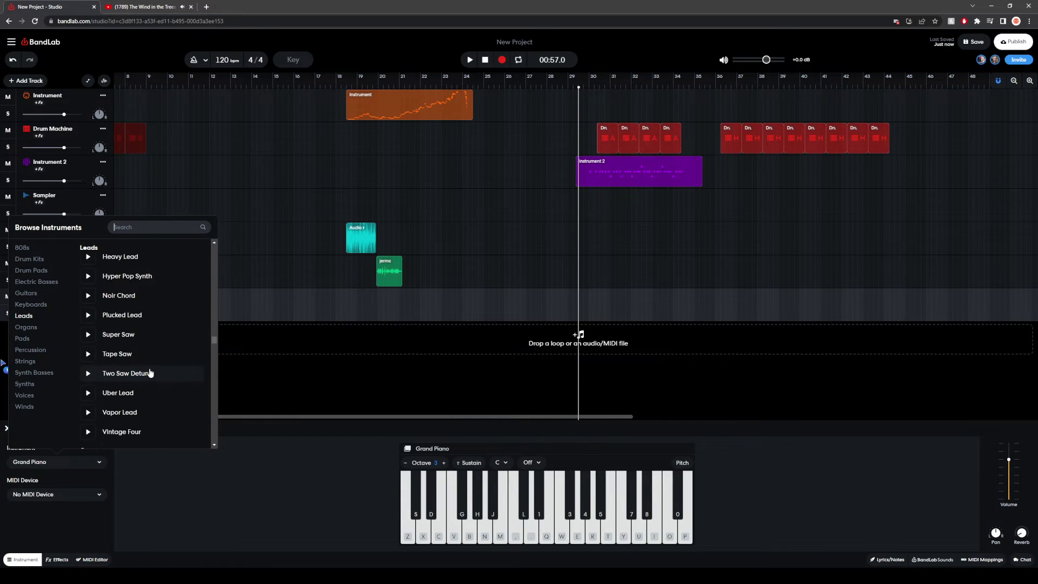
left_click(29, 412)
left_click(136, 342)
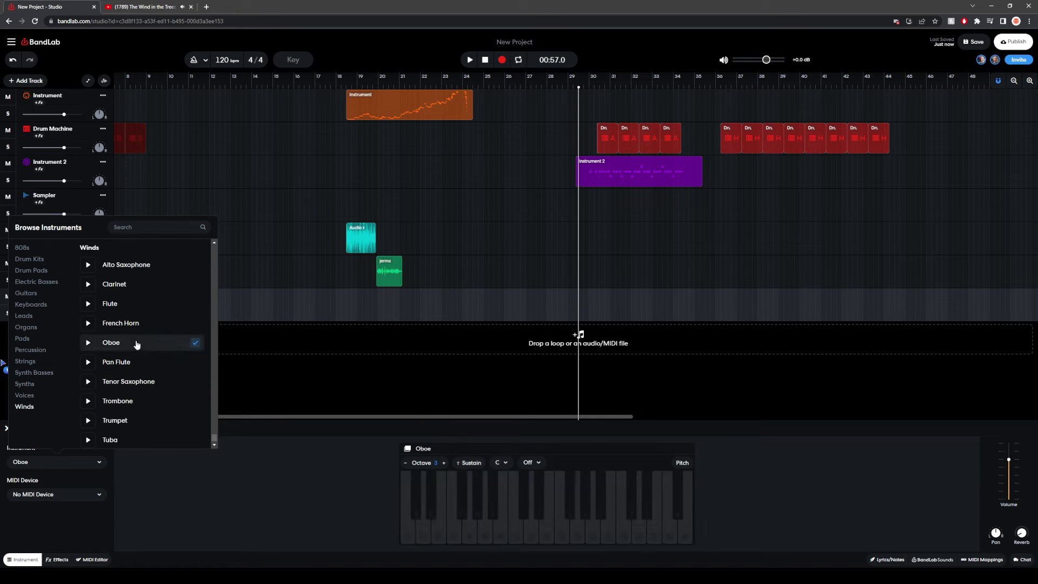
left_click(507, 535)
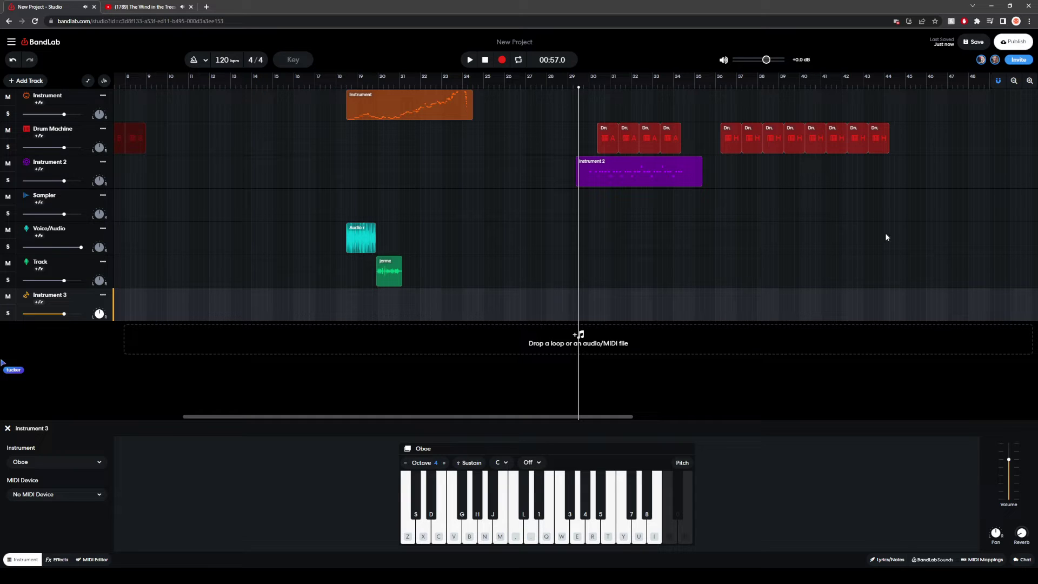
left_click(441, 253)
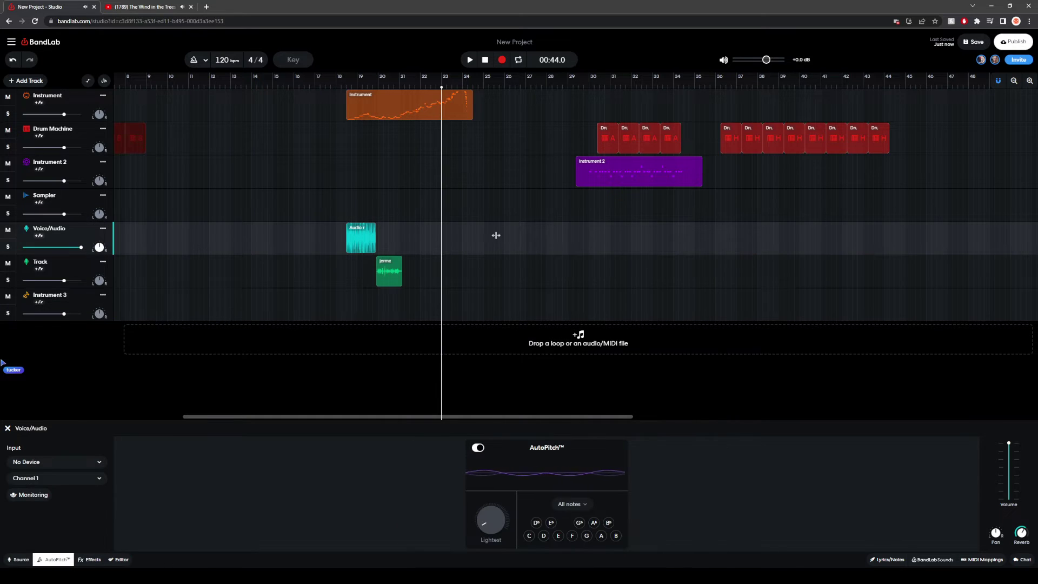
Step: Select Instrument 3, set the playback position to 00:47, and audition a C on the oboe
left_click(493, 281)
left_click(498, 305)
left_click(479, 308)
left_click(470, 308)
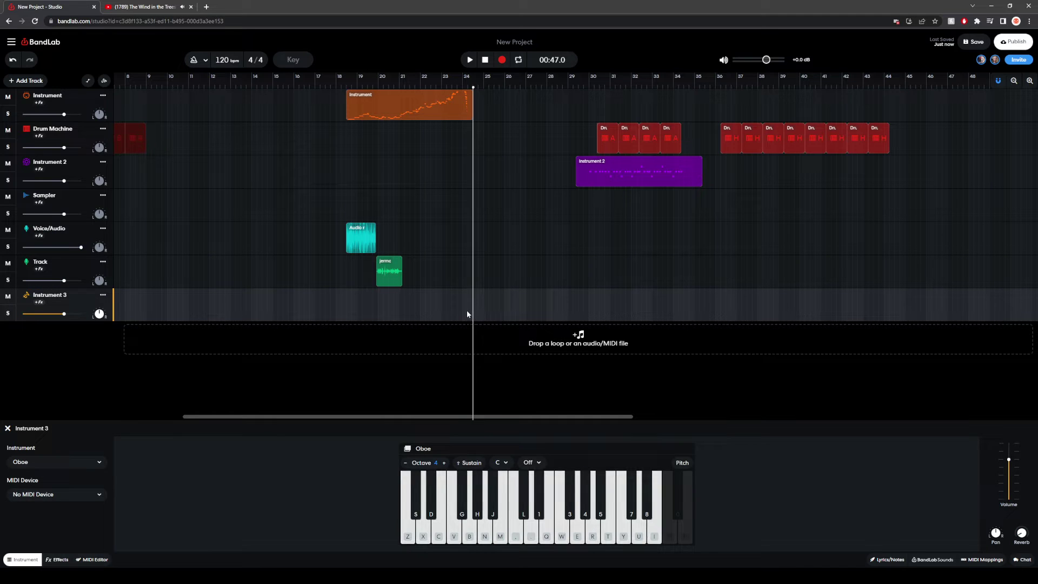
left_click(468, 527)
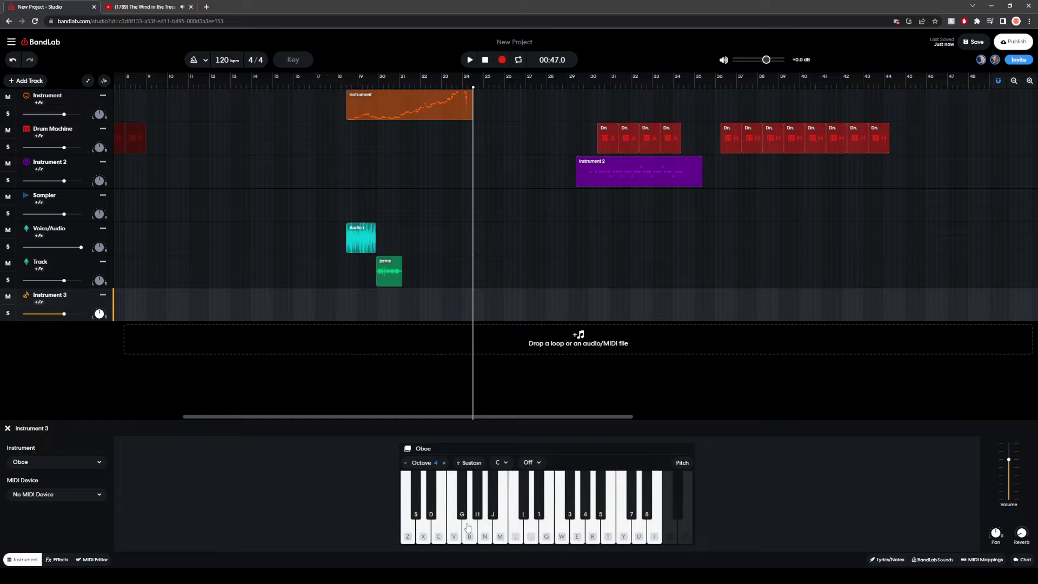
left_click(454, 534)
Step: Record an oboe melody using the keys B, C, M, V, N, B, M, X, V, N, V
left_click(502, 60)
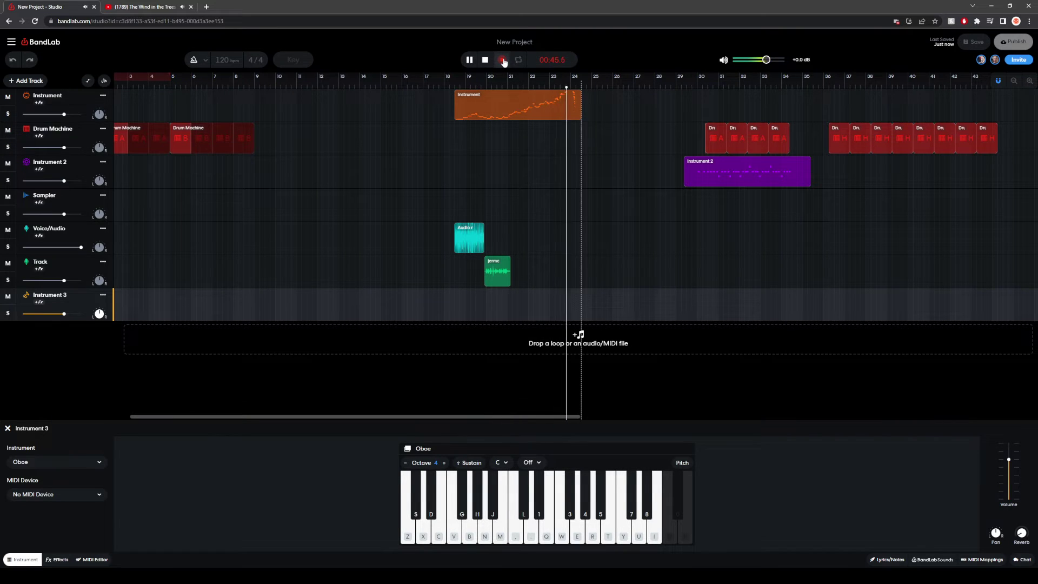
key("b")
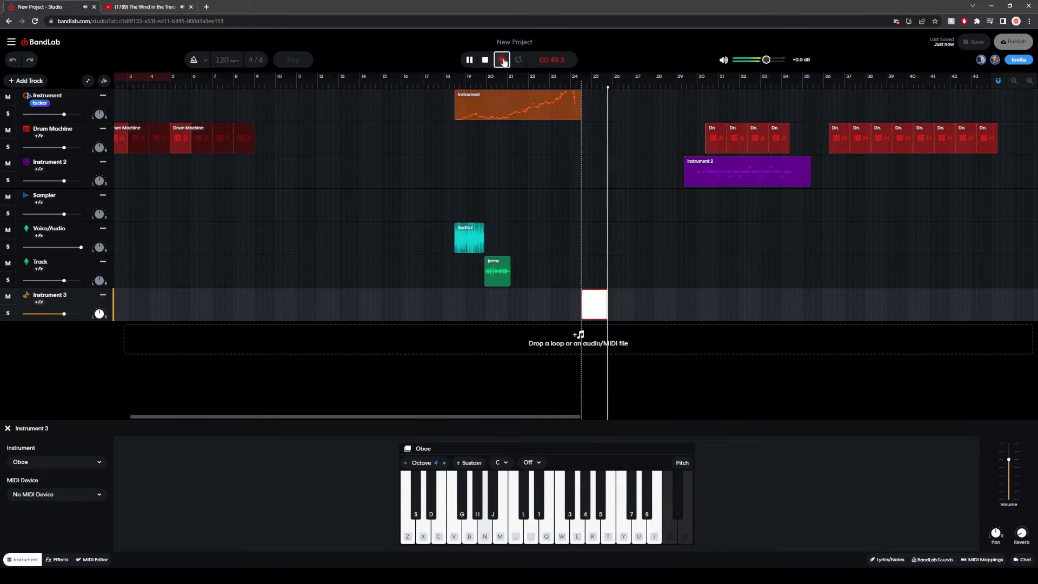
key("c")
key("m")
key("v")
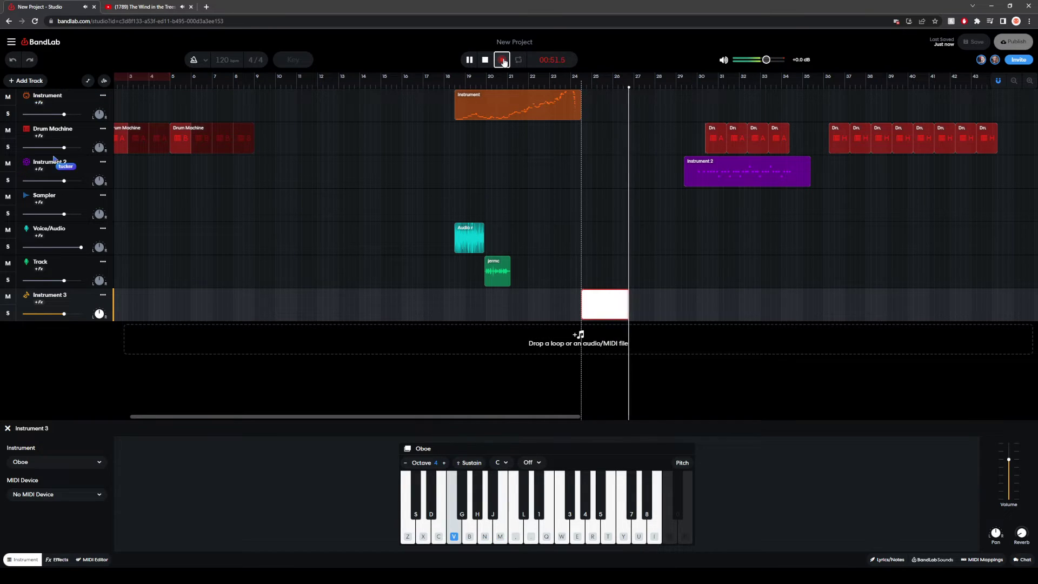
key("n")
key("b")
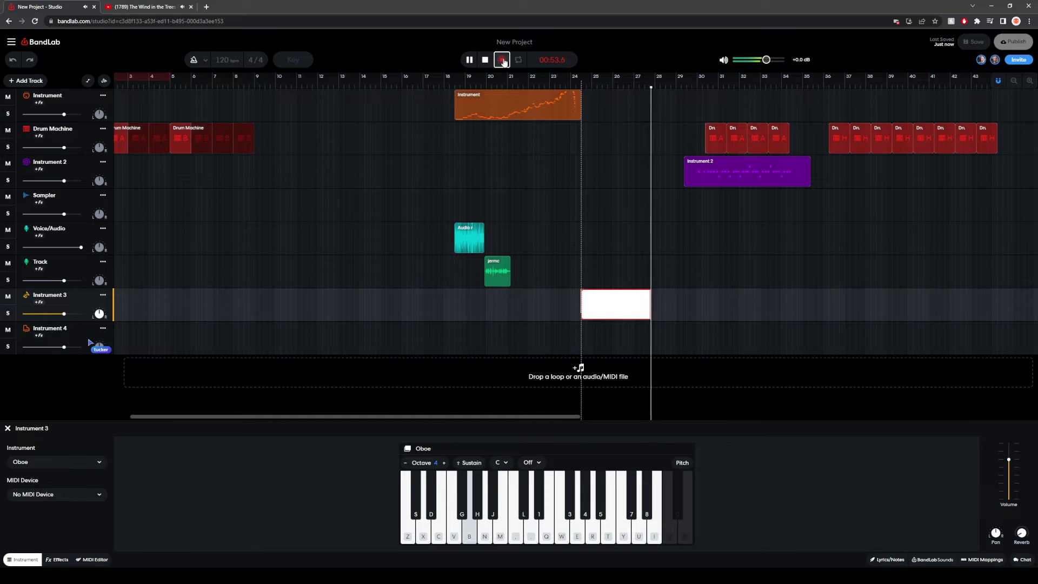
key("m")
key("x")
key("v")
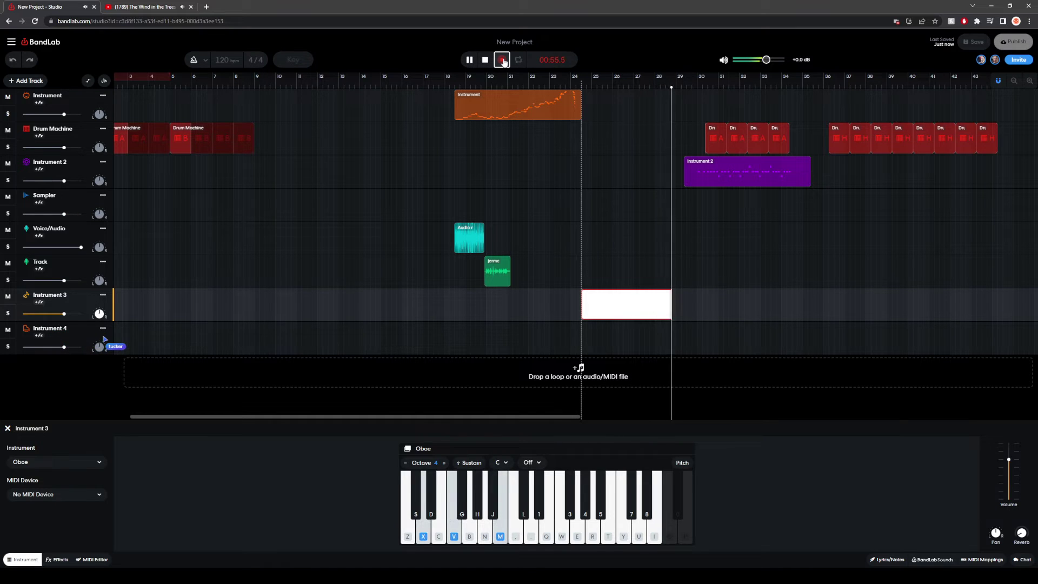
key("n")
key("v")
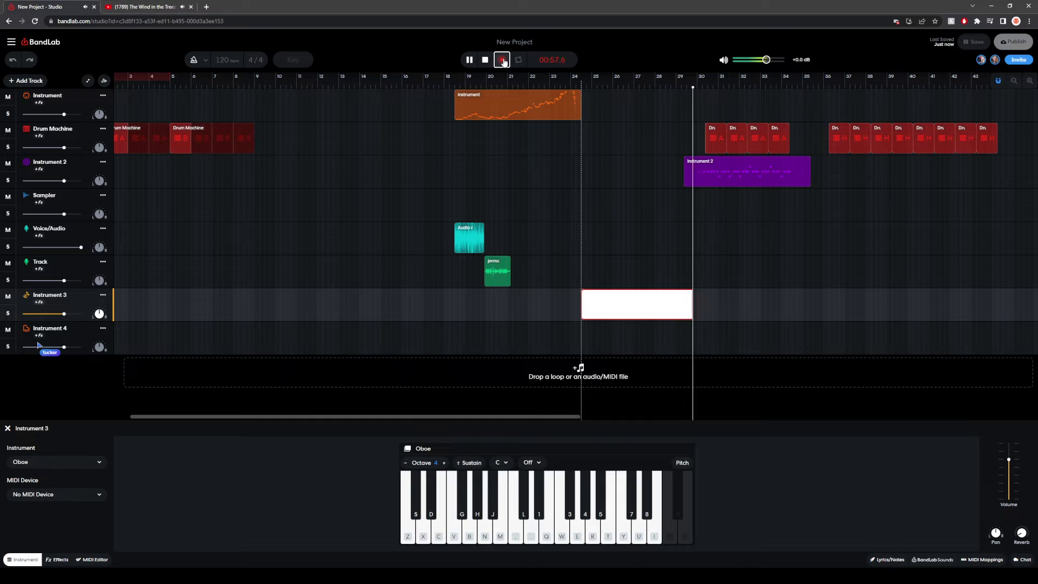
left_click(488, 62)
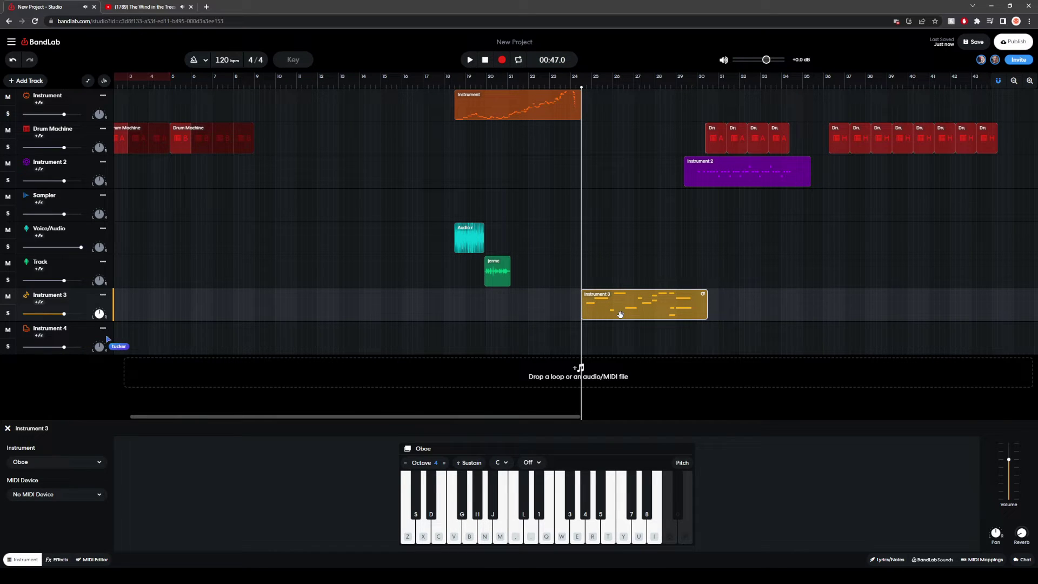
Step: Play back the recording and audition the Instrument 2 bass clip moved to bar 24
left_click(478, 59)
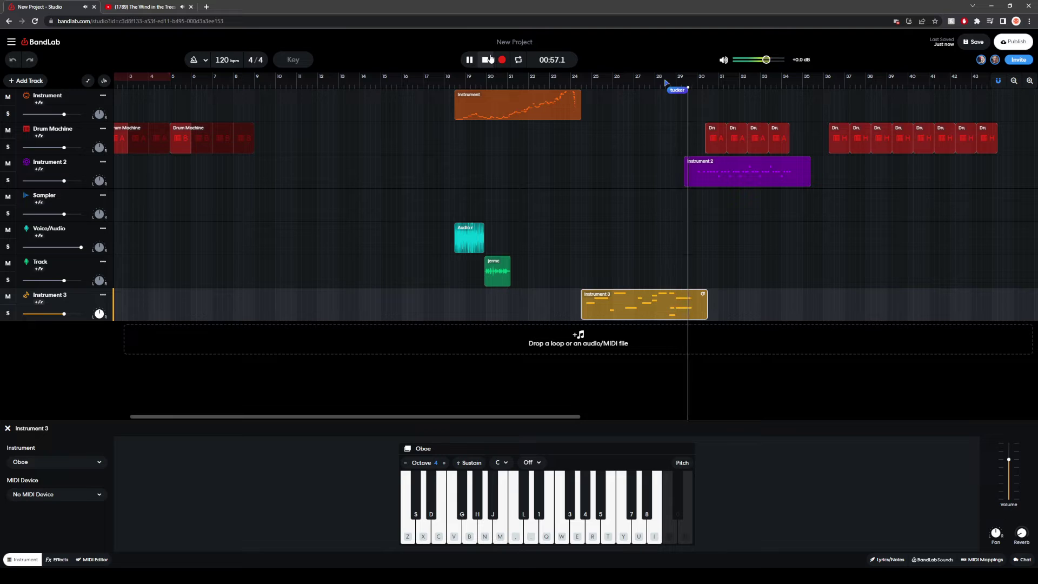
left_click(486, 61)
left_click_drag(733, 174, 634, 174)
left_click(470, 64)
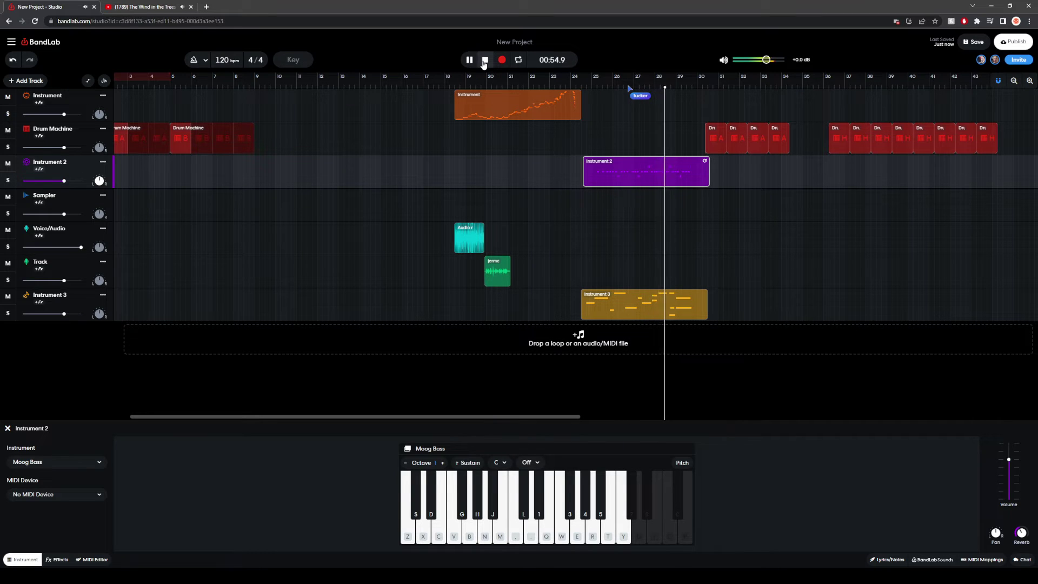
left_click(486, 60)
Step: Move the Instrument 2 bass clip and Instrument 3 oboe clip to about bar 31
left_click_drag(646, 169, 777, 187)
left_click(629, 303)
left_click_drag(660, 312, 804, 312)
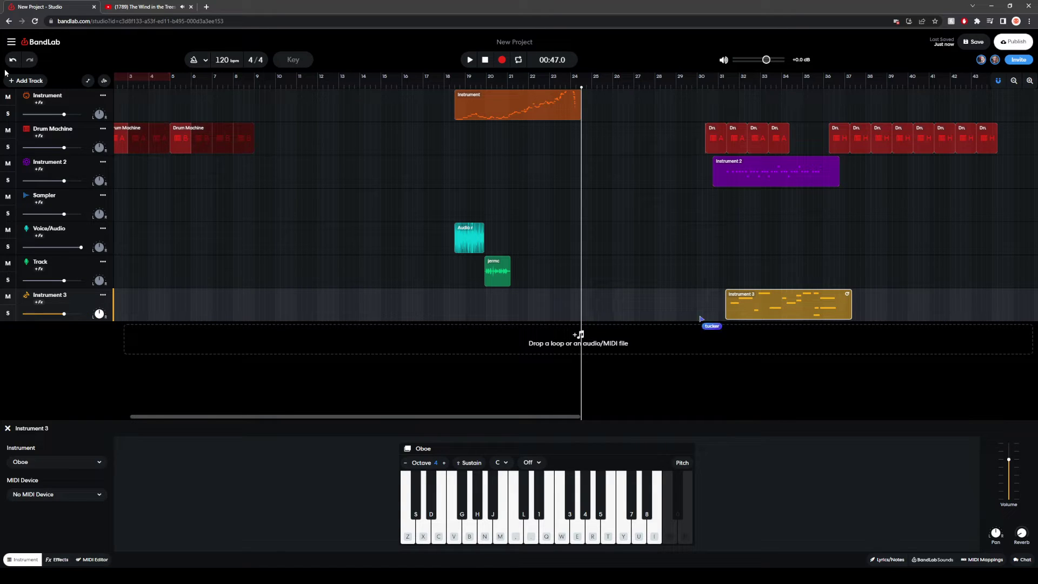
Step: Add a Guitar track and open its tuner showing 440 Hz, A, 0 cents
left_click(24, 81)
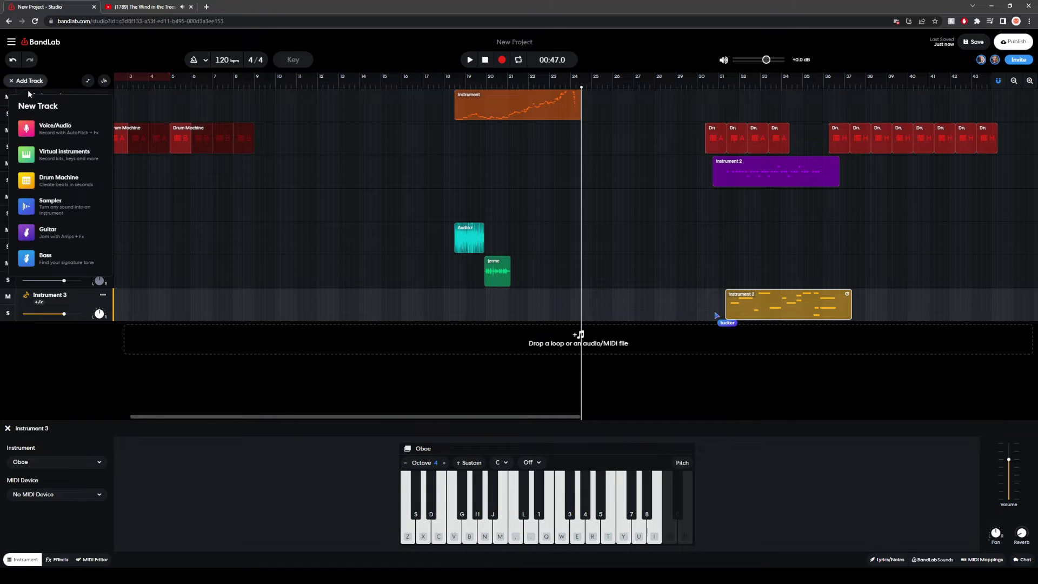
left_click(83, 245)
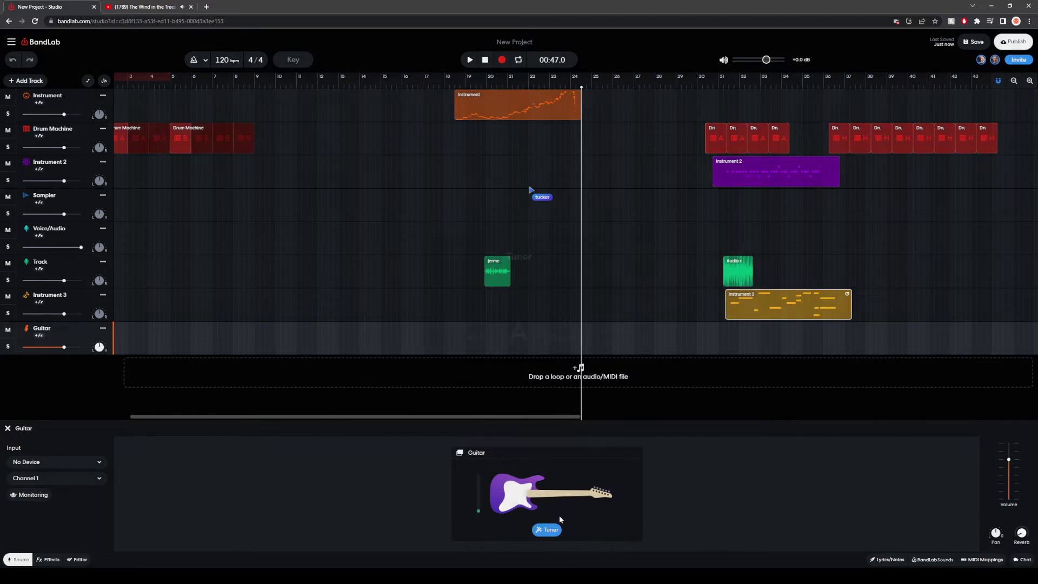
left_click(547, 531)
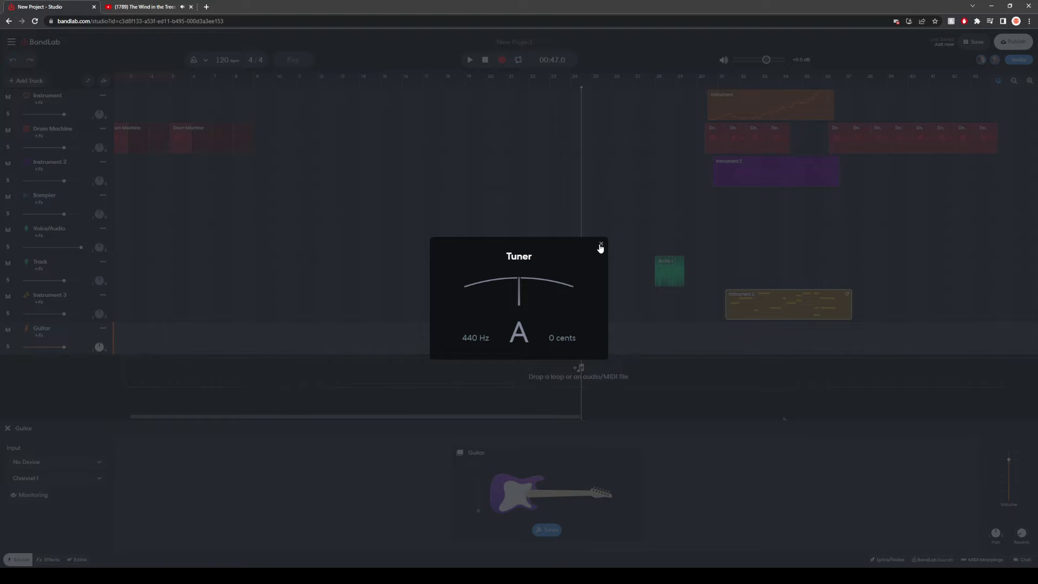
Step: Close the tuner, play back the section around bar 31, and select the audio Track
left_click(601, 245)
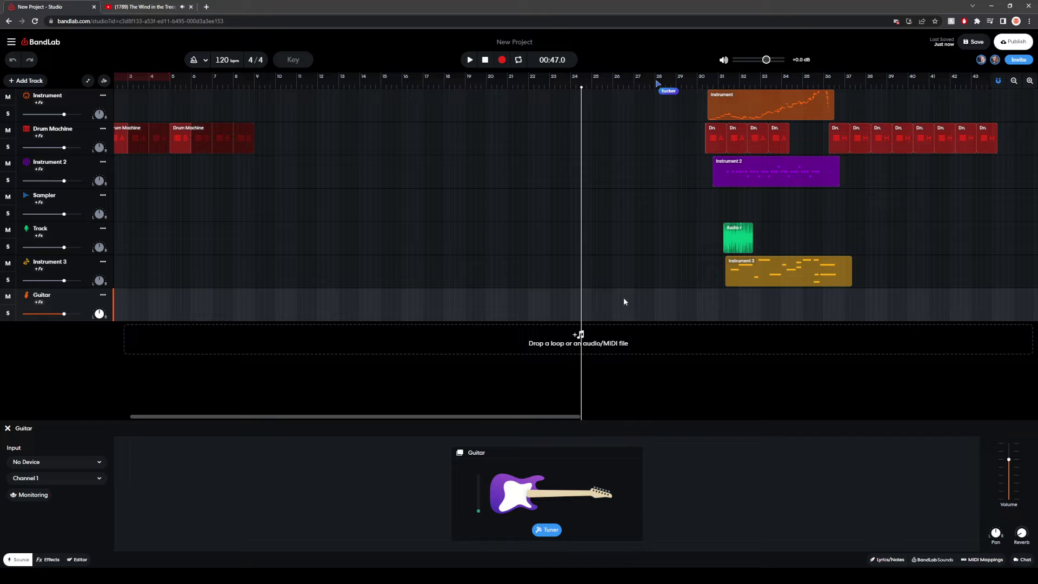
left_click(634, 136)
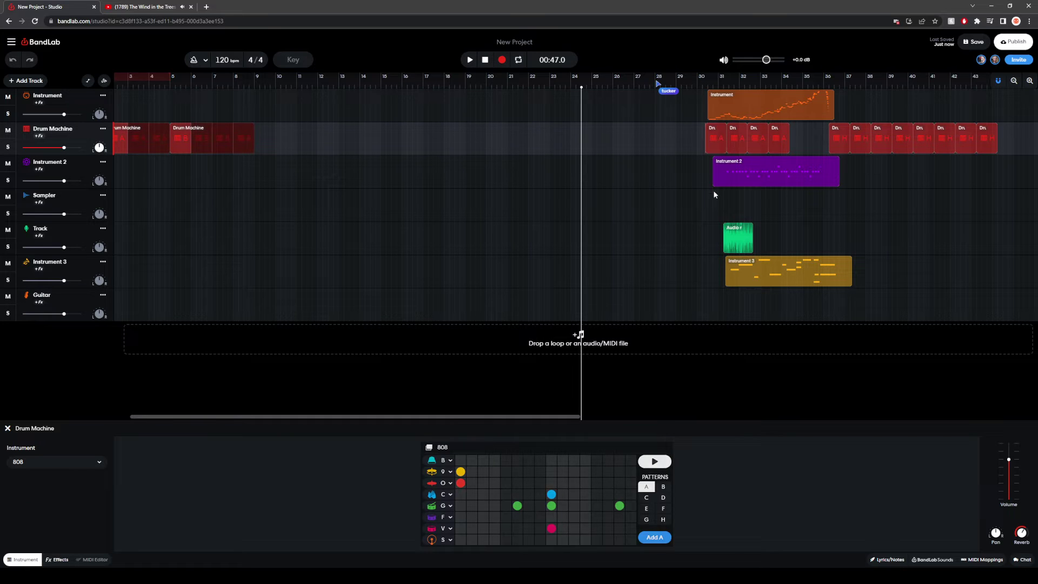
left_click(712, 199)
left_click(474, 62)
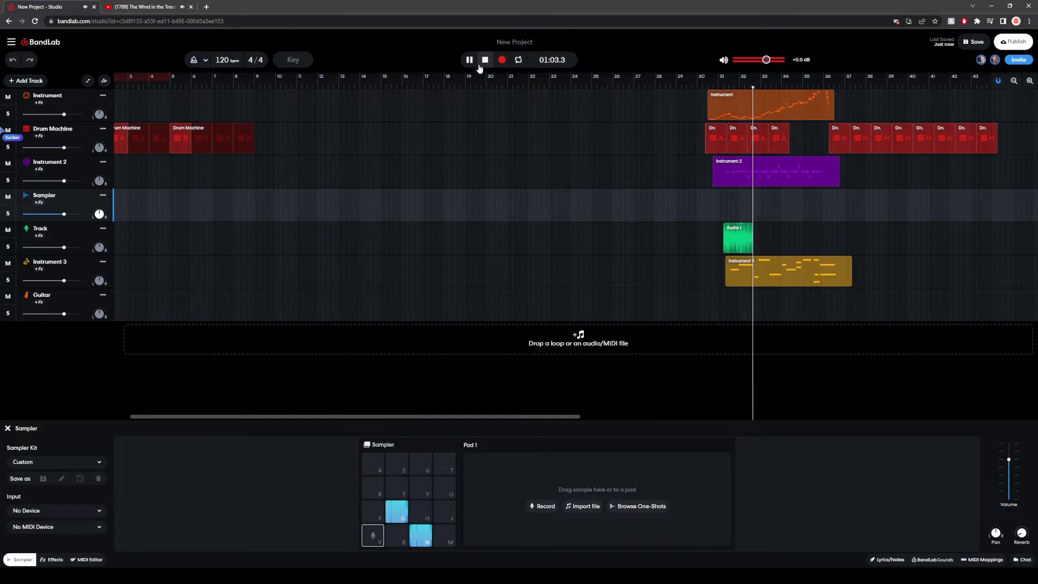
left_click(478, 65)
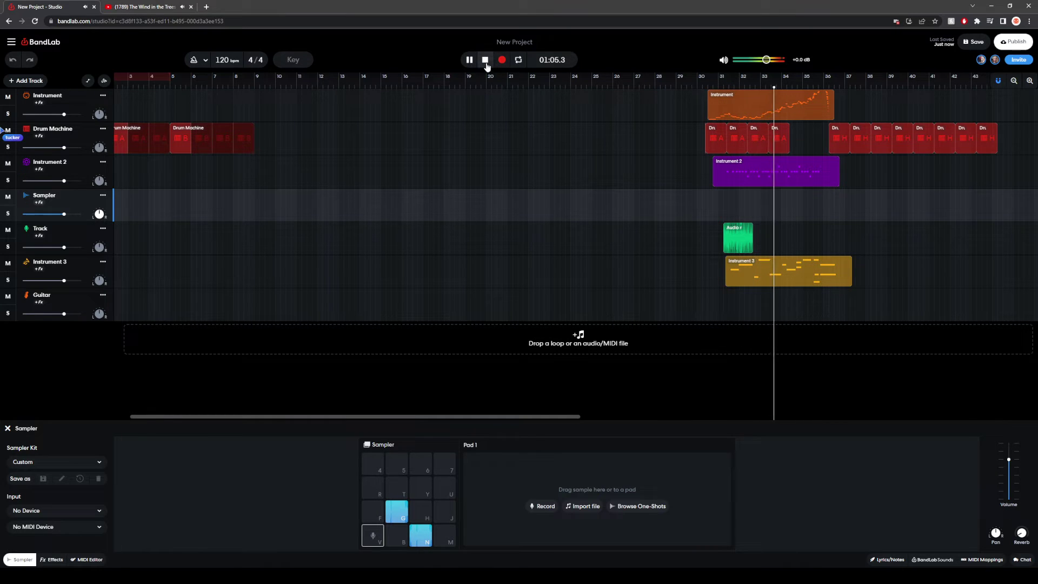
left_click(731, 240)
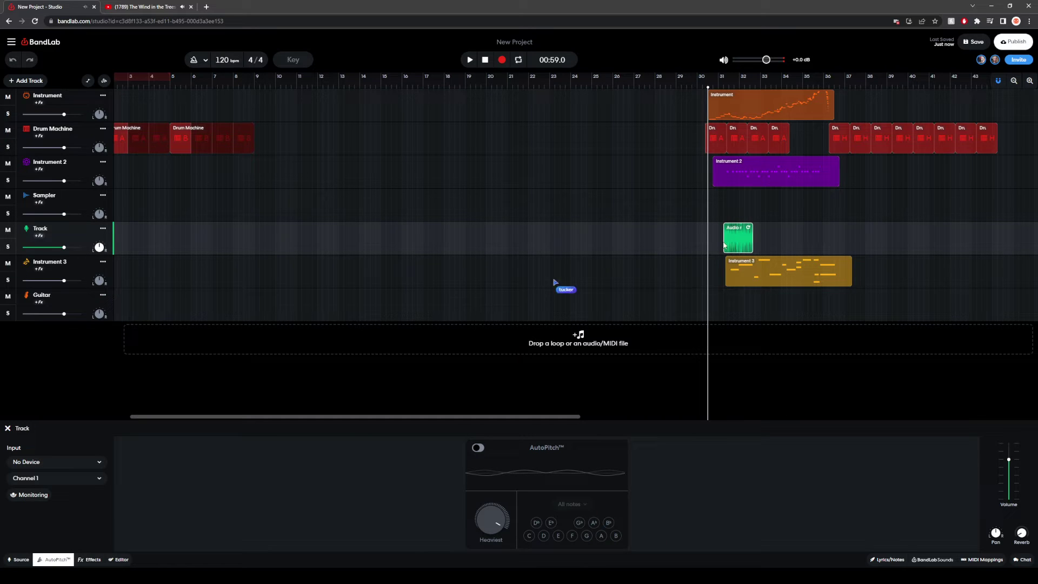
left_click(723, 241)
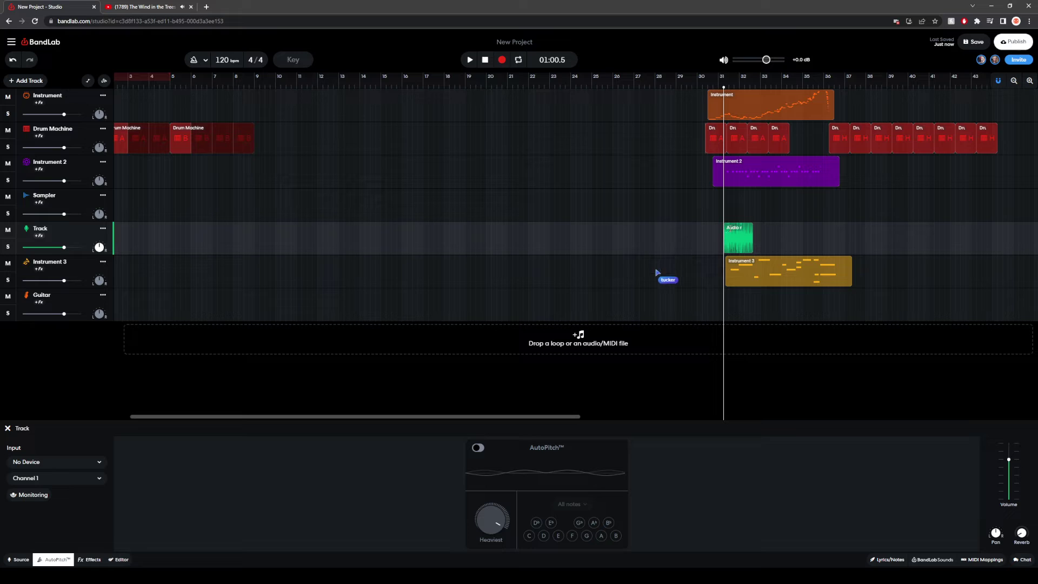
Step: Move the Audio clip to bar 17, undoing an accidental stretch
left_click_drag(740, 247, 444, 247)
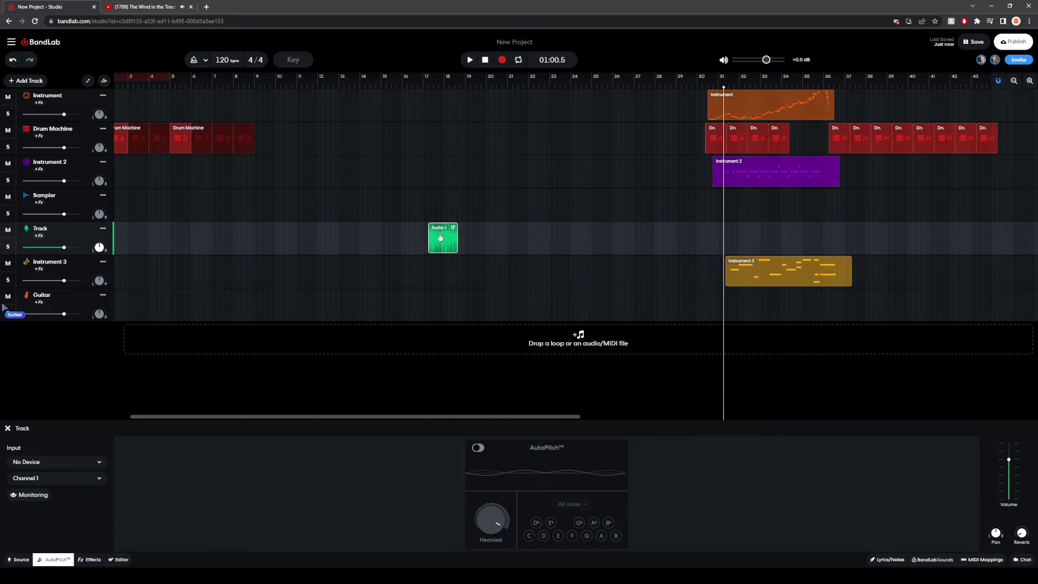
left_click(459, 246)
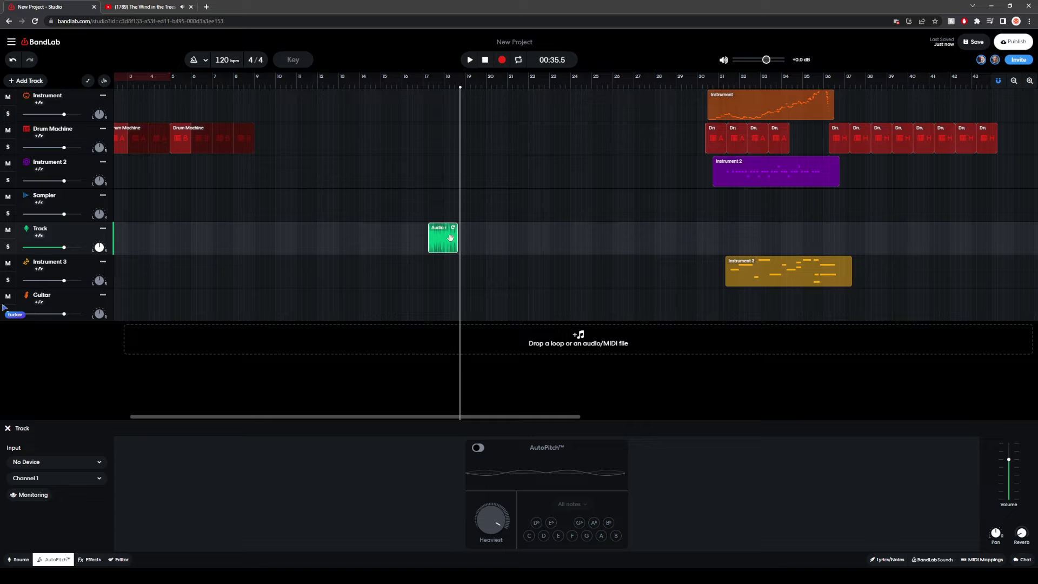
key("Left")
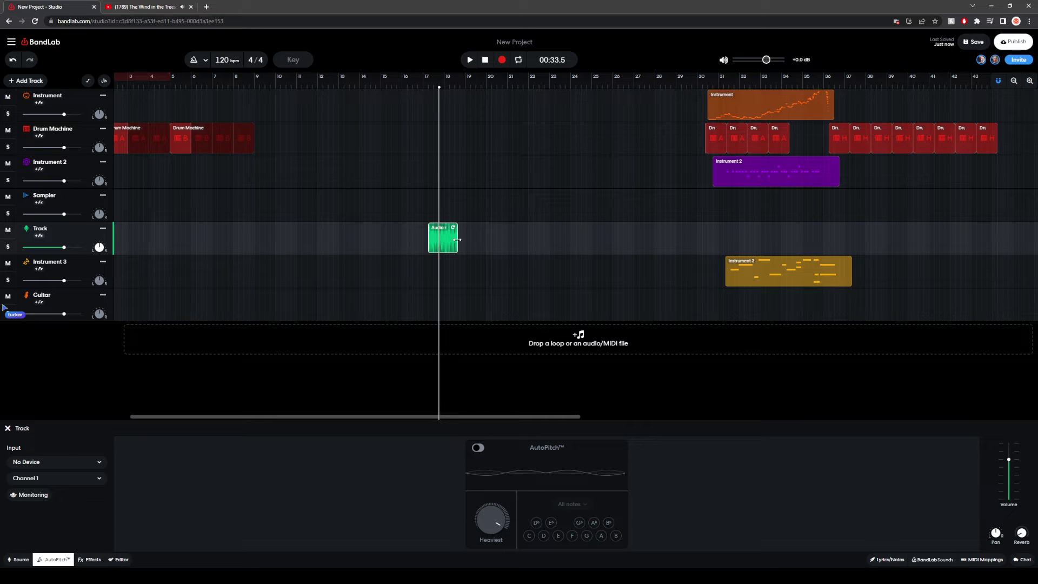
left_click_drag(457, 240, 561, 240)
key("ctrl+z")
key("Right")
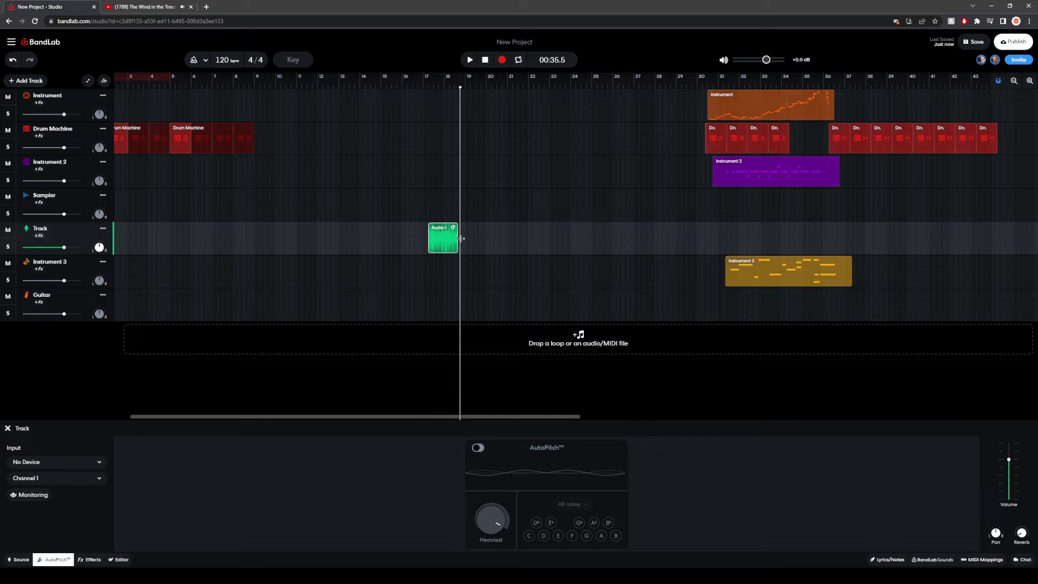
Step: Make three Ctrl+D copies of the Audio clip, butted end to end
key("ctrl+d")
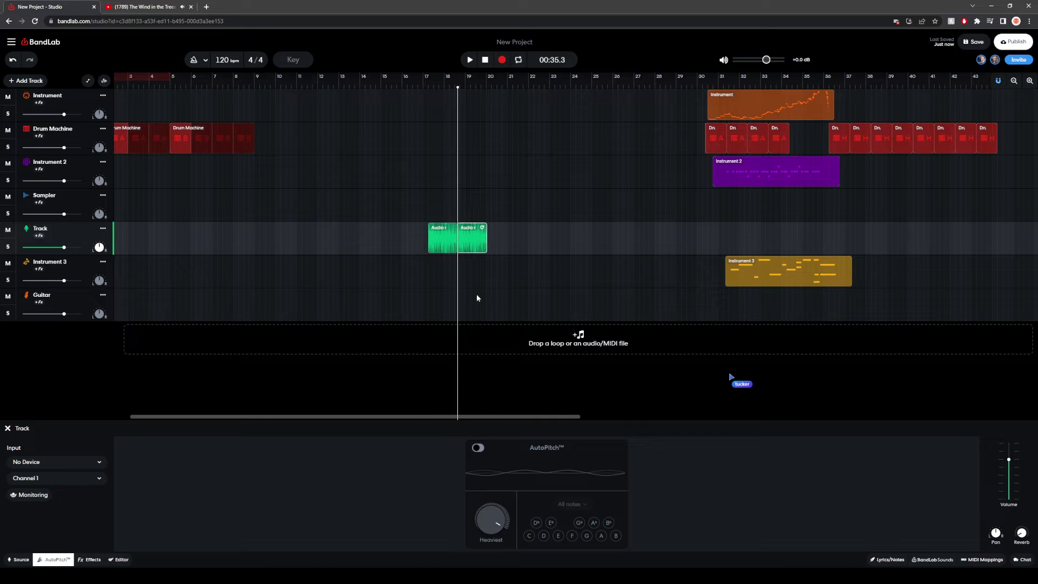
key("ctrl+d")
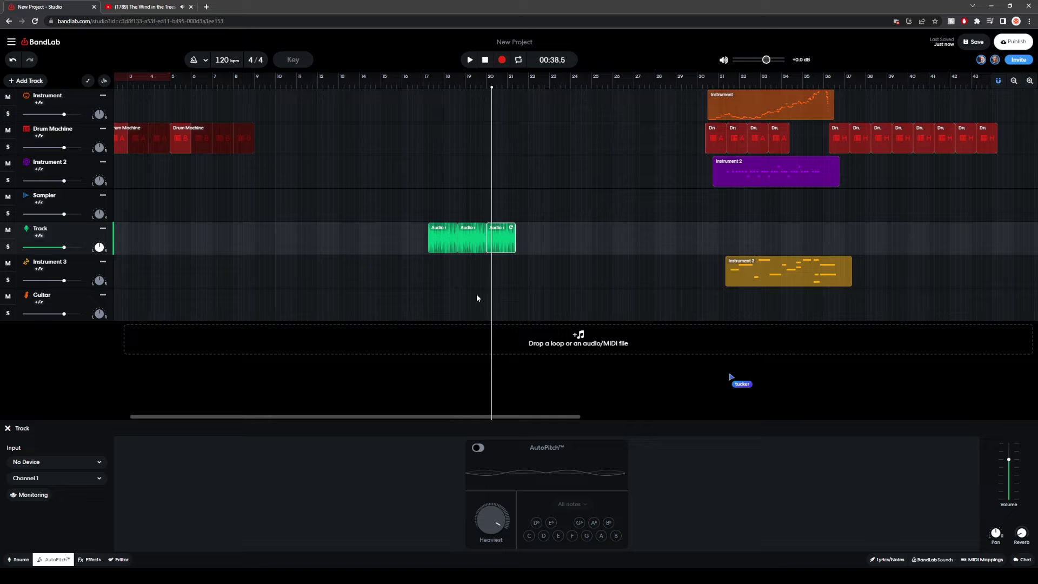
key("ctrl+d")
key("Right")
key("Right")
left_click_drag(532, 242, 530, 243)
Step: Play back the four repeated Audio clips from just before bar 17
left_click(431, 248)
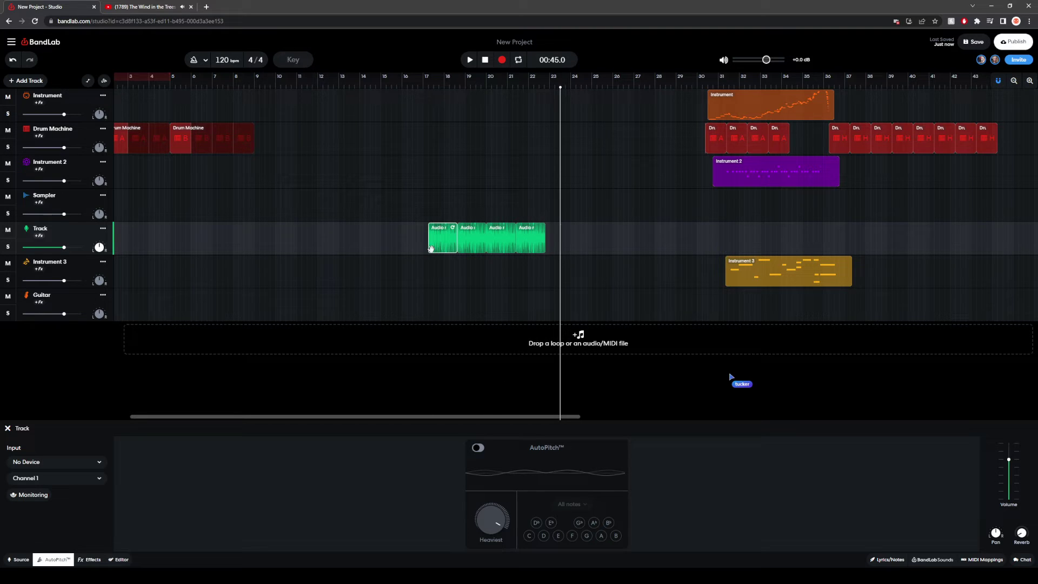
left_click(445, 205)
left_click(469, 59)
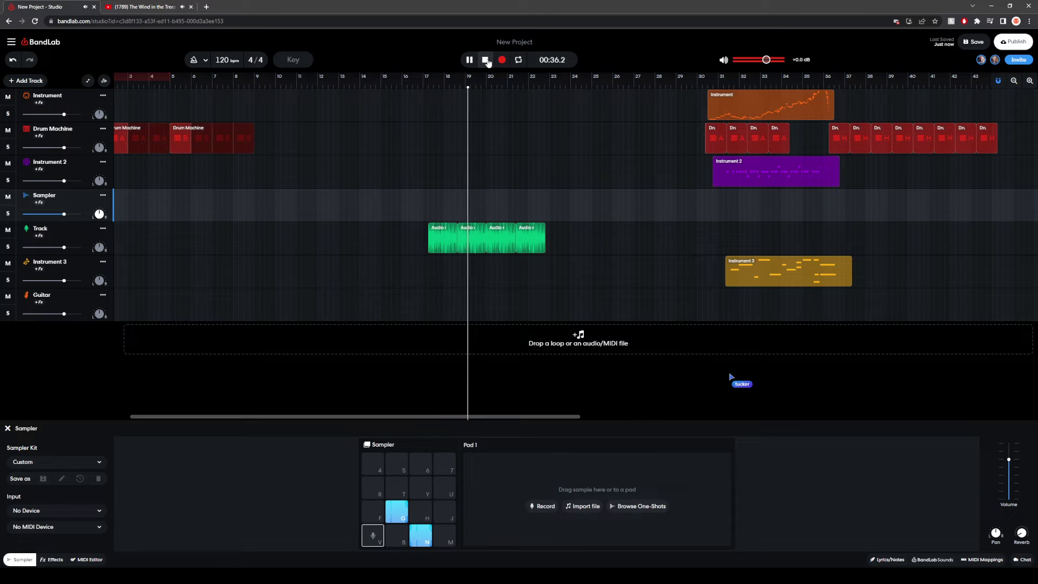
left_click(486, 60)
Step: Drag a pattern H drum clip to bar 17 and play the section
left_click(428, 210)
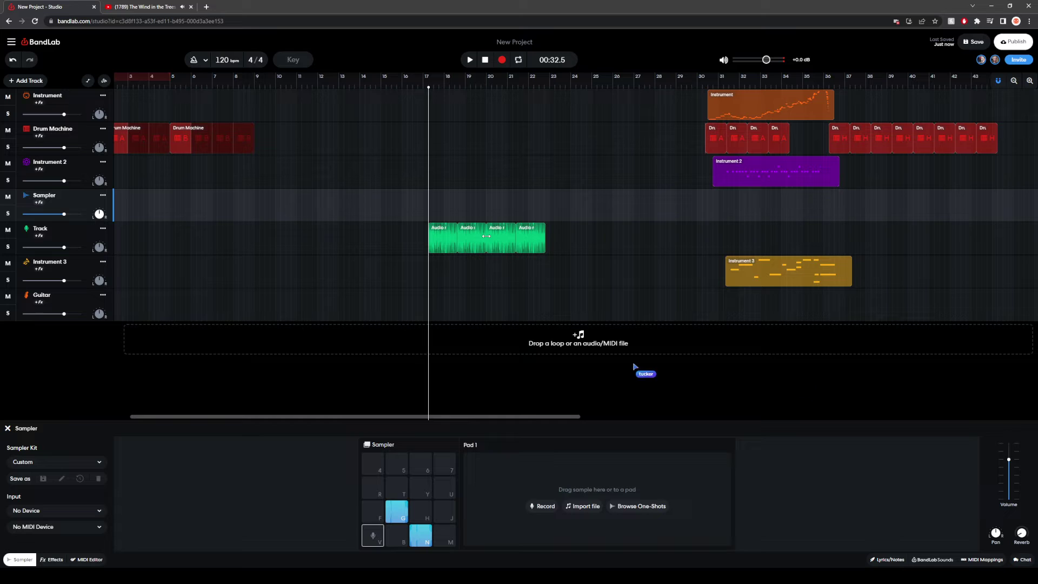
left_click(432, 243)
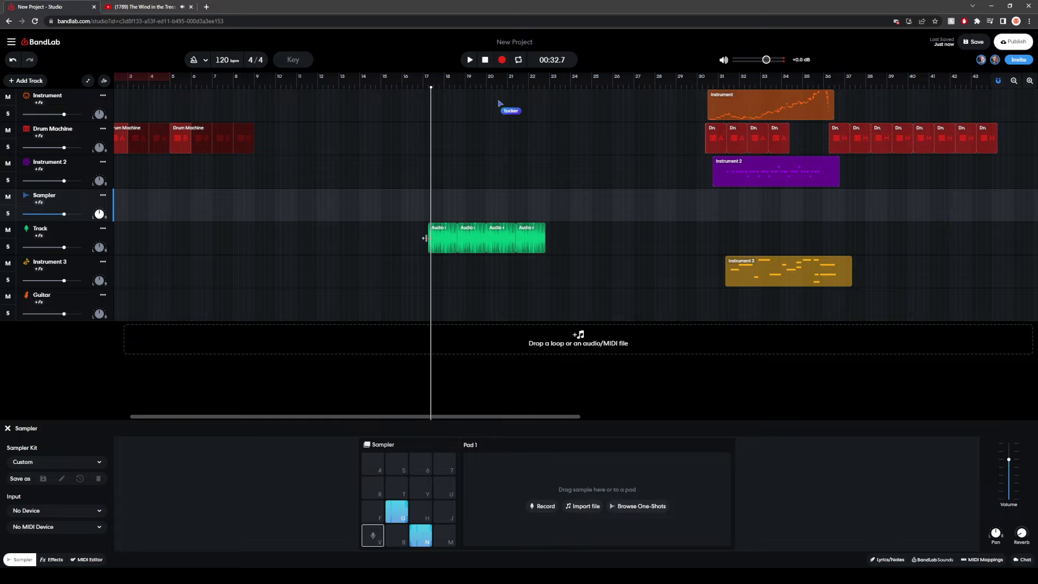
left_click(425, 235)
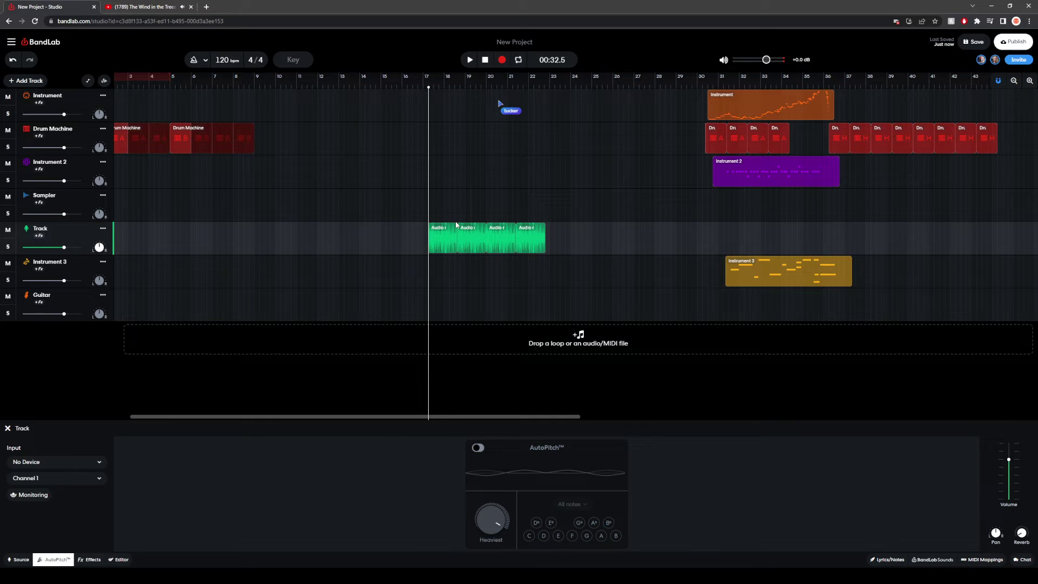
left_click_drag(836, 140, 435, 139)
left_click(469, 60)
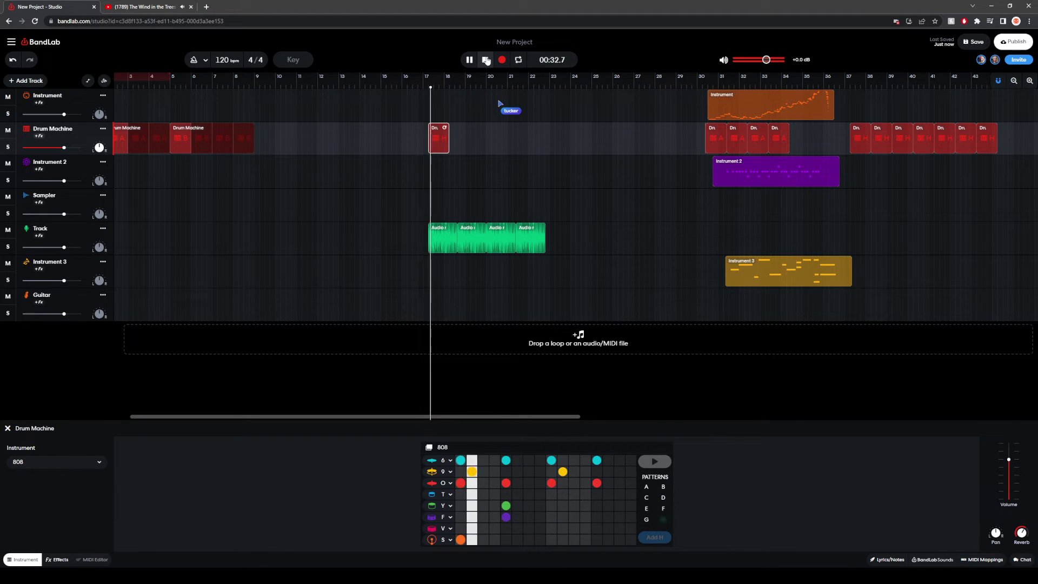
Step: Stop playback and delete the drum clip at bar 17
left_click(486, 60)
left_click(439, 140)
key("Delete")
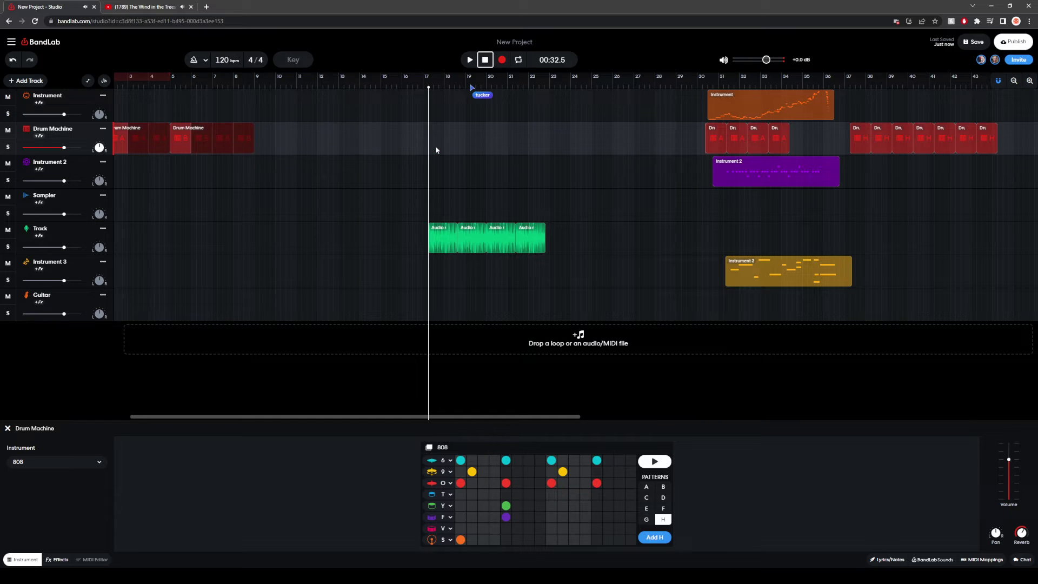
Step: Switch to 808 pattern A and clear all its existing steps
left_click(647, 486)
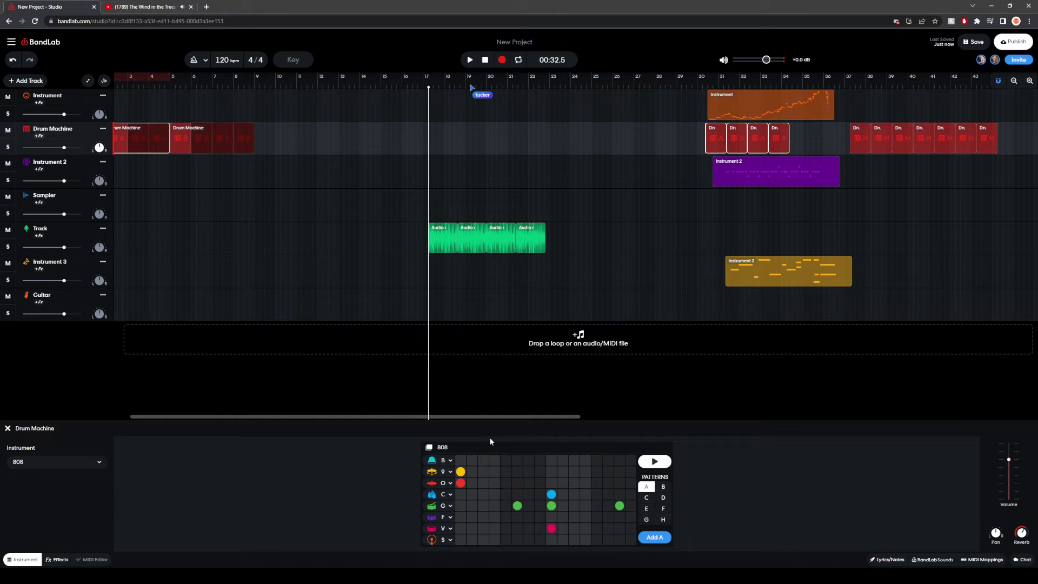
left_click(460, 472)
left_click(460, 483)
left_click(517, 505)
left_click(551, 494)
left_click(551, 505)
left_click(552, 528)
left_click(619, 505)
Step: Add S hits on downbeat steps 1, 5 and 13, previewing the pattern
left_click(462, 539)
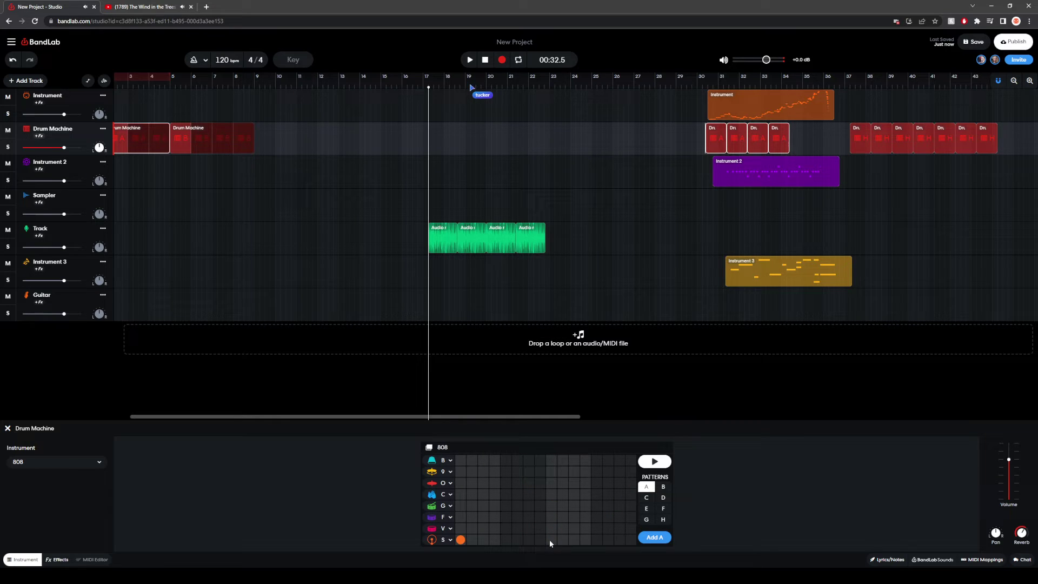
left_click(644, 466)
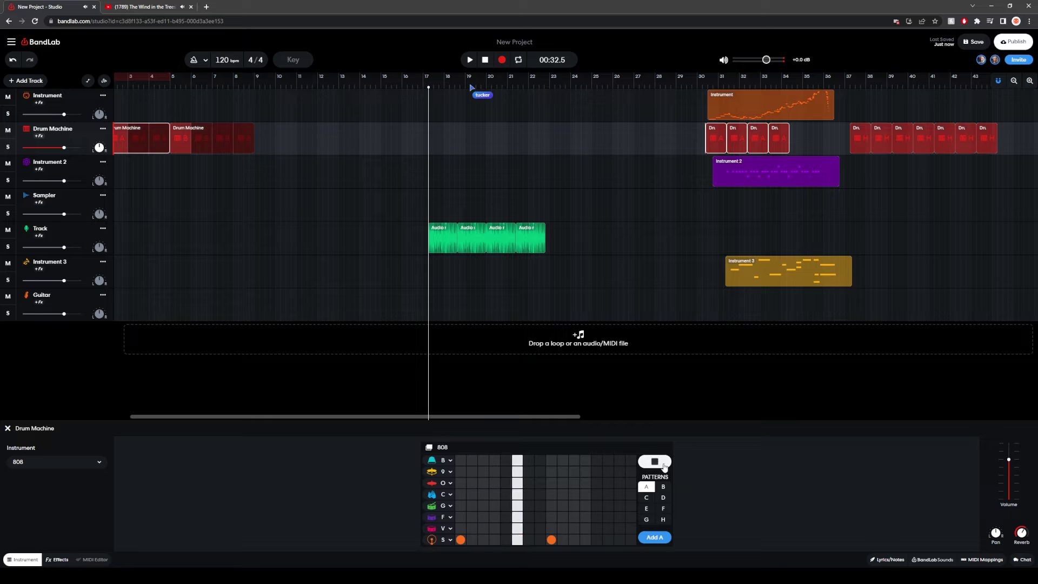
left_click(506, 540)
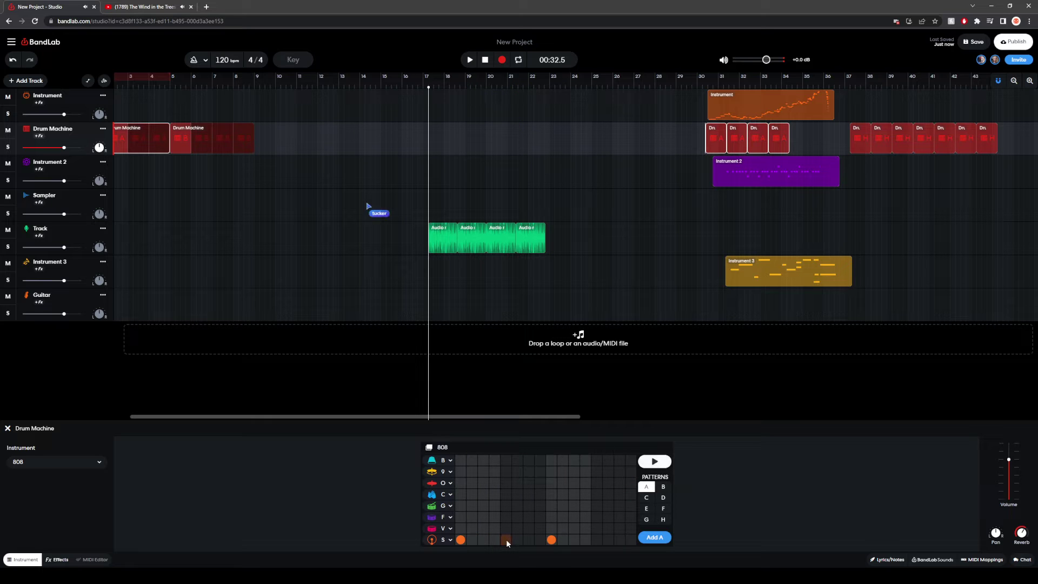
left_click(597, 540)
left_click(655, 461)
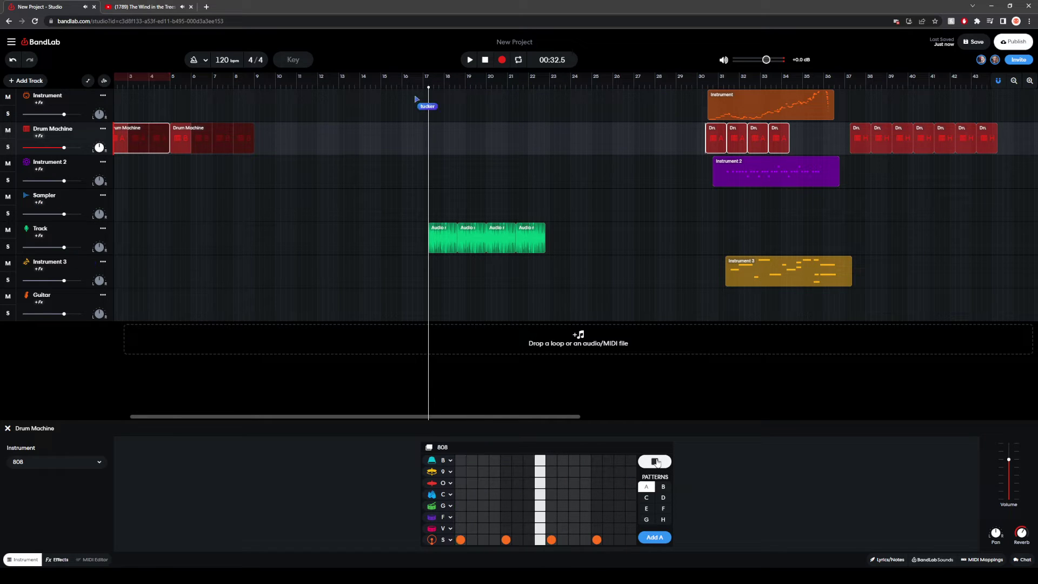
left_click(656, 462)
Step: Add 9 hits on steps 1, 5, 9 and 13
left_click(460, 471)
left_click(506, 472)
left_click(551, 472)
left_click(597, 471)
Step: Fill all 16 B-row steps and preview the pattern
left_click(461, 460)
left_click(471, 460)
left_click(483, 459)
left_click(495, 460)
left_click(506, 460)
left_click(517, 460)
left_click(529, 460)
left_click(540, 460)
left_click(551, 460)
left_click(562, 459)
left_click(574, 460)
left_click(585, 459)
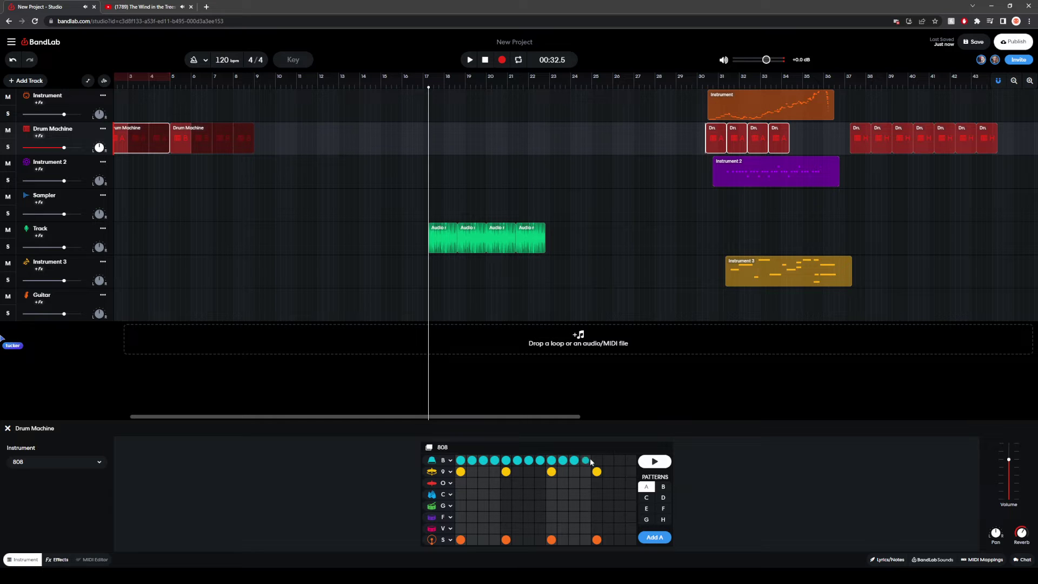
left_click(596, 460)
left_click(609, 460)
left_click(619, 460)
left_click(646, 463)
Step: Audition pattern A several times with the pattern Play/Stop button
left_click(646, 463)
left_click(655, 462)
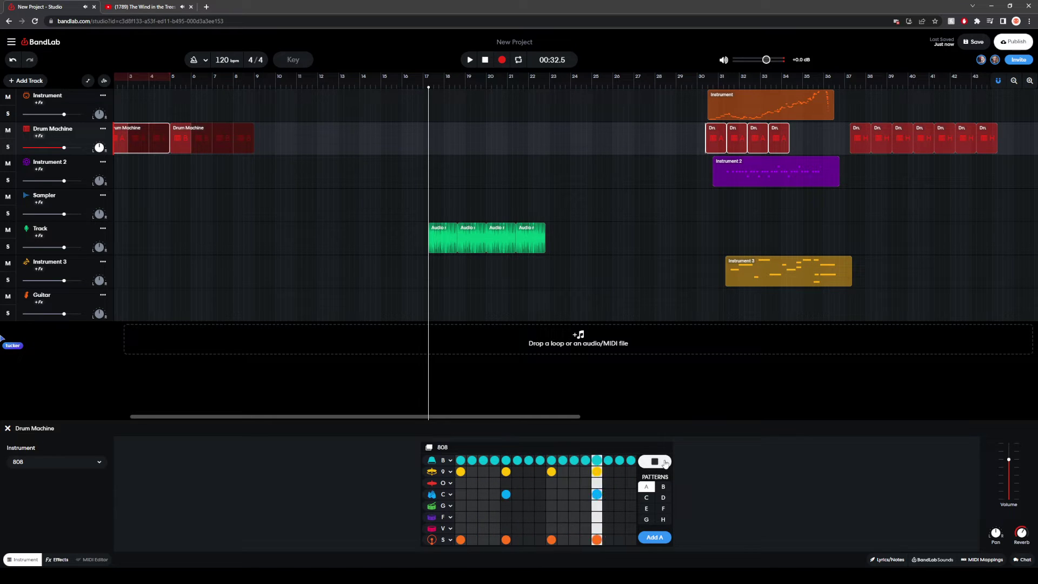
left_click(665, 462)
left_click(662, 462)
left_click(663, 462)
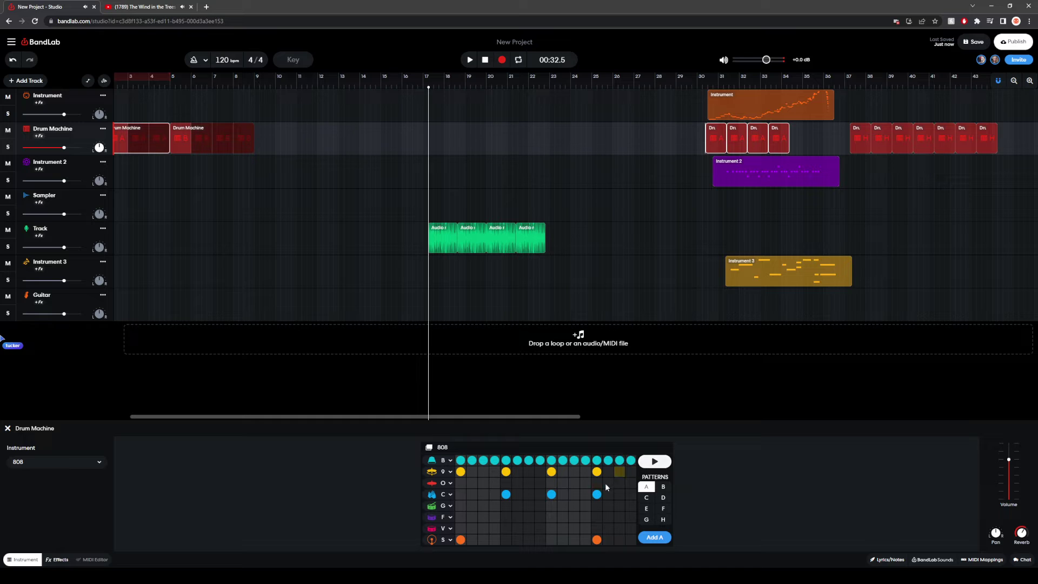
left_click(662, 461)
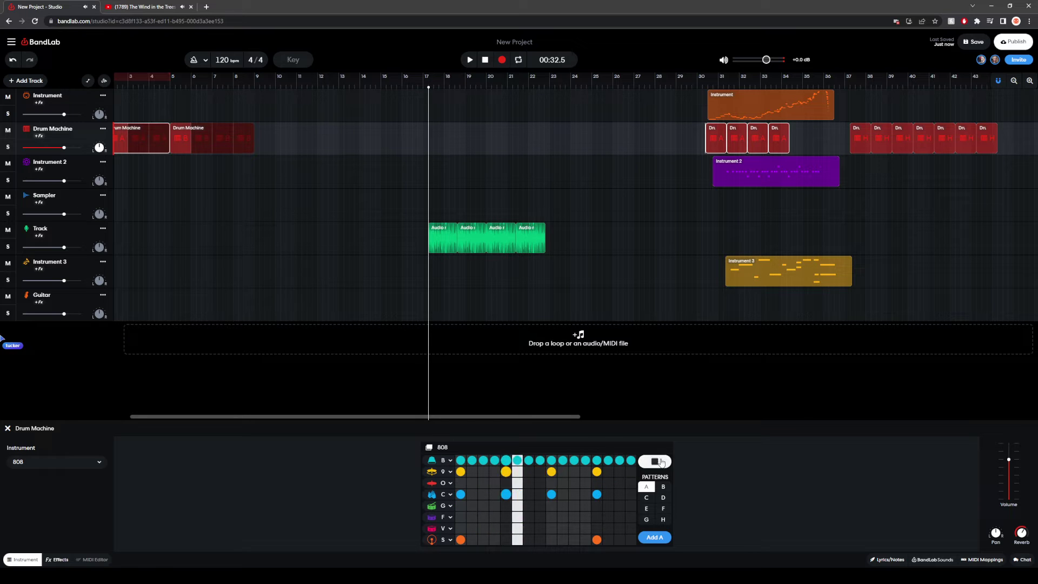
left_click(662, 461)
Step: Remove the C hits on steps 1 and 9, then rework the G row's hits
left_click(460, 494)
left_click(551, 494)
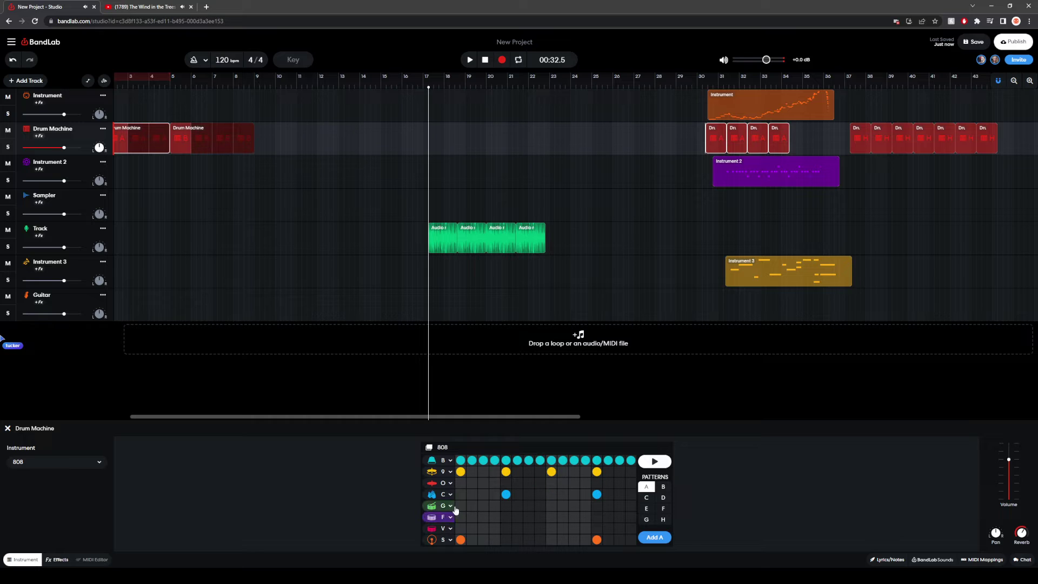
left_click(506, 505)
left_click(597, 506)
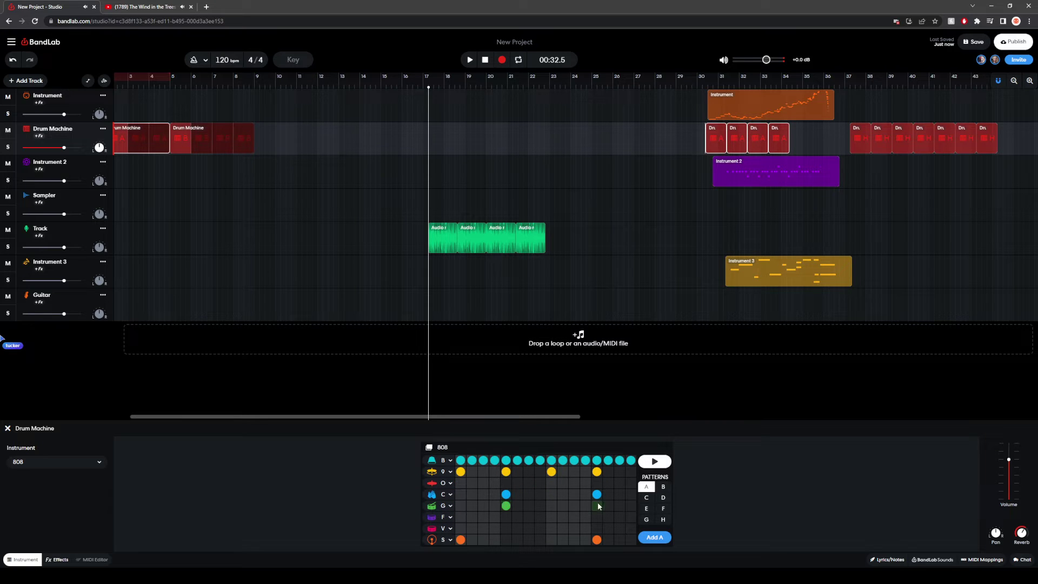
left_click(540, 506)
left_click(517, 505)
left_click(506, 505)
left_click(471, 505)
left_click(631, 505)
Step: Remove the F hits on steps 5 and 9, auditioning the groove before and after
left_click(661, 461)
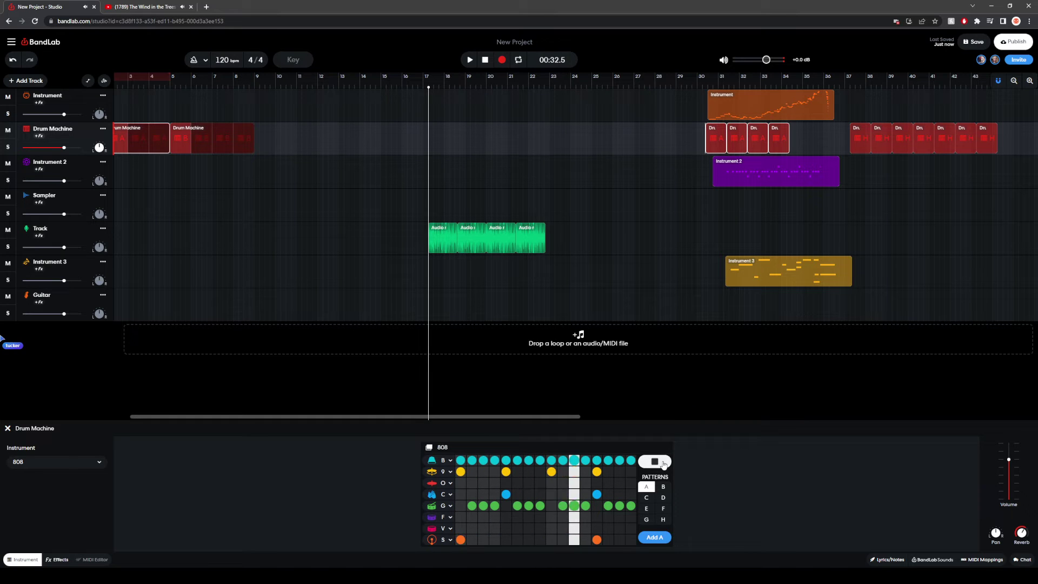
left_click(661, 462)
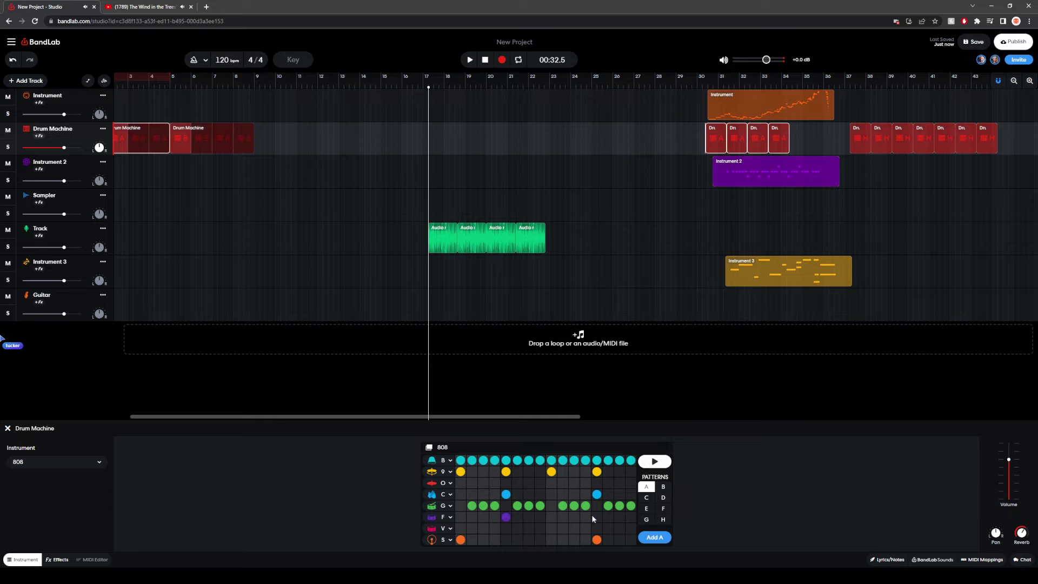
left_click(655, 462)
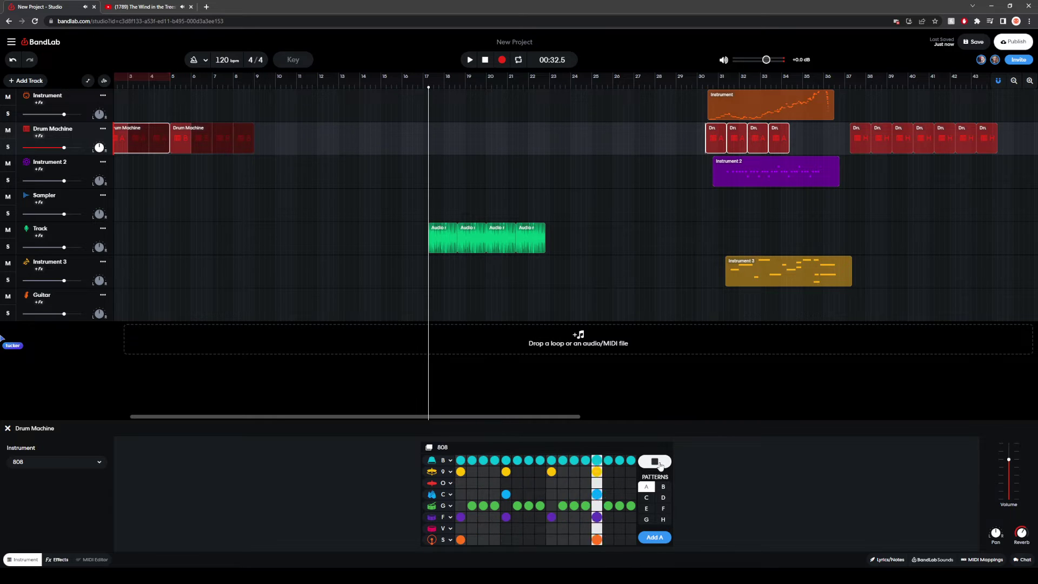
left_click(660, 464)
left_click(505, 517)
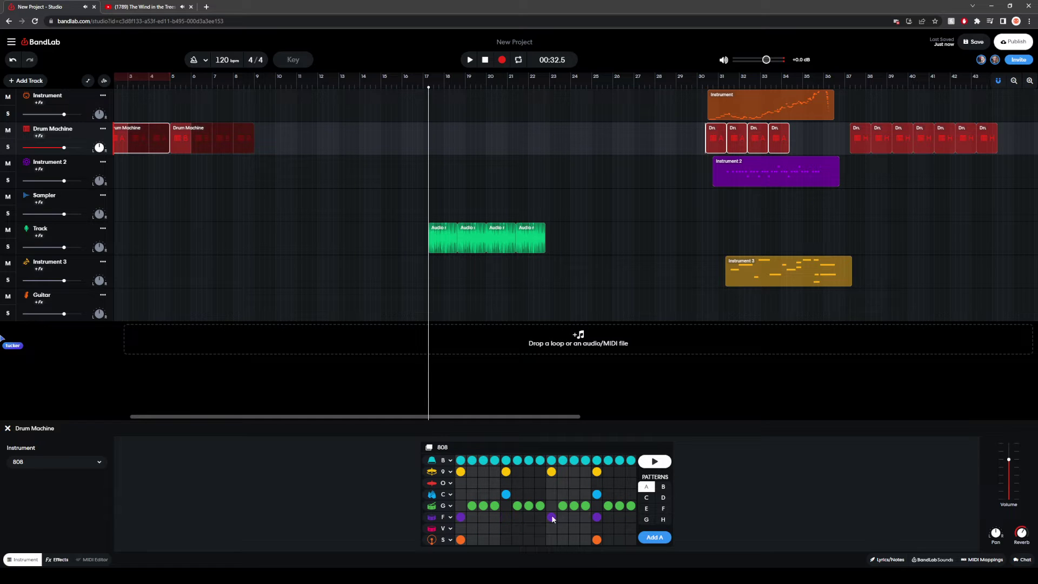
left_click(551, 517)
left_click(655, 462)
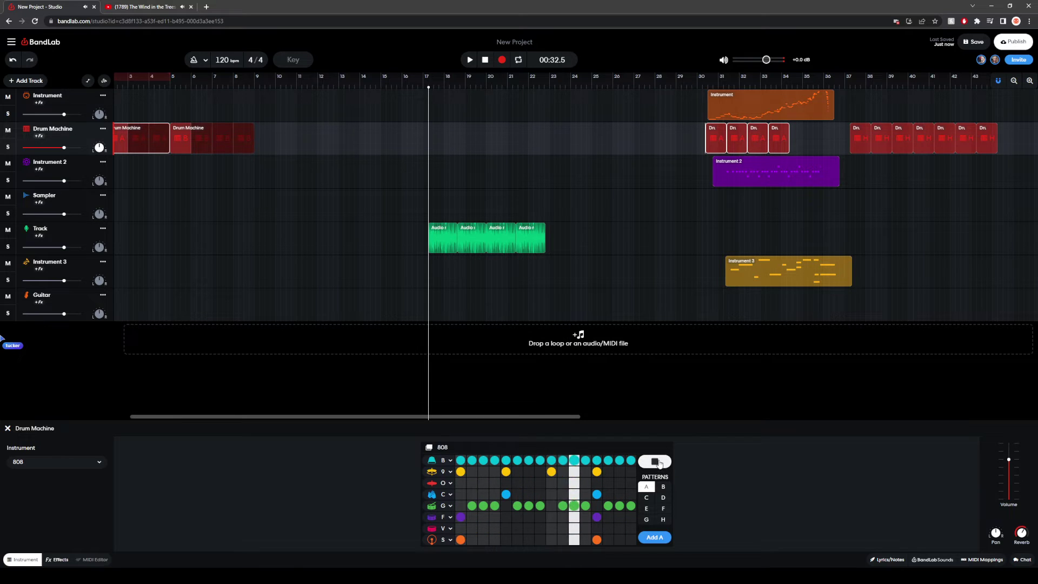
left_click(657, 462)
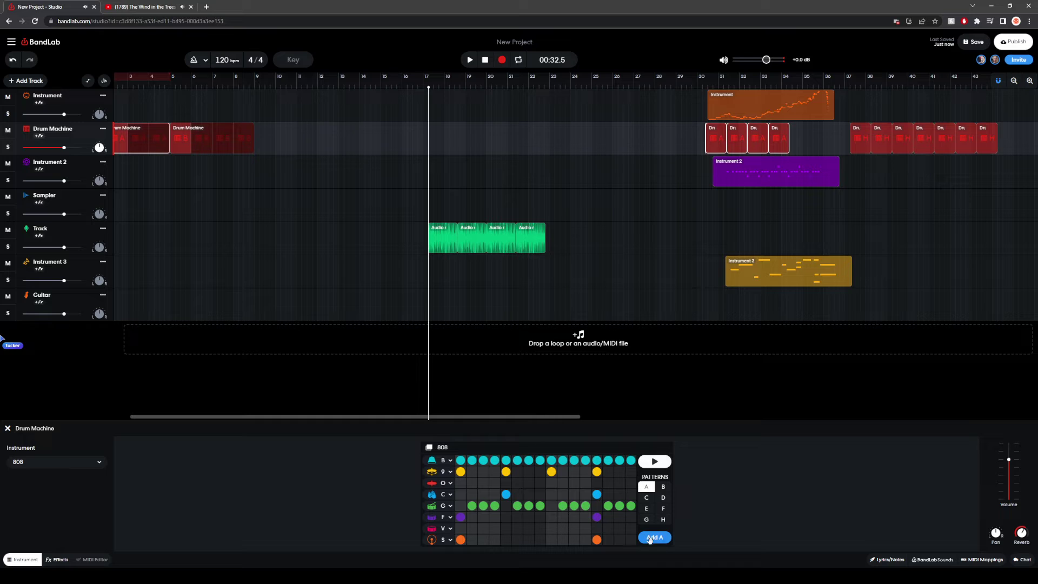
Step: Add four back-to-back pattern A regions on the Drum Machine track at bars 17–20
left_click(656, 537)
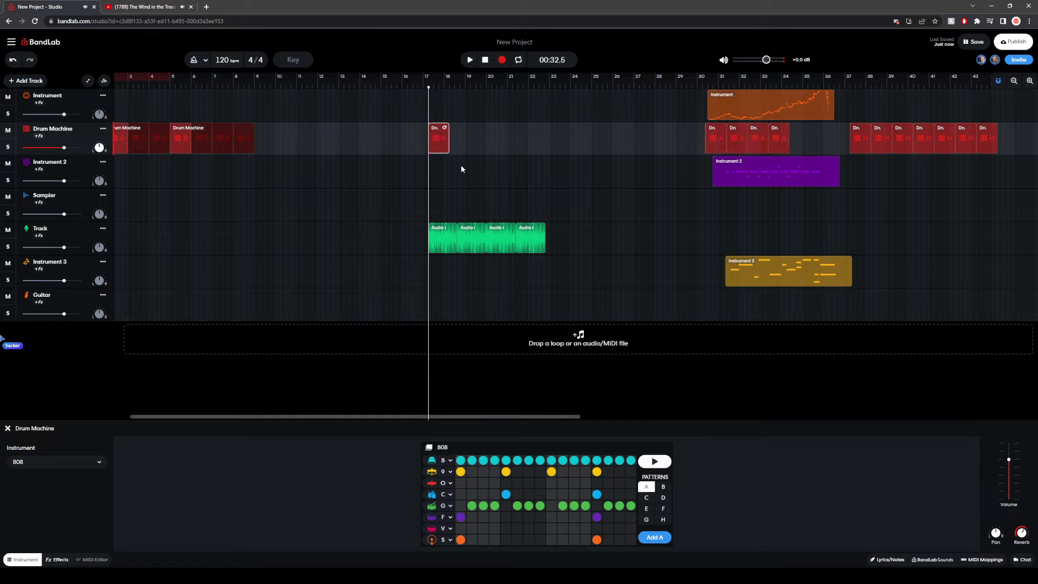
left_click(654, 538)
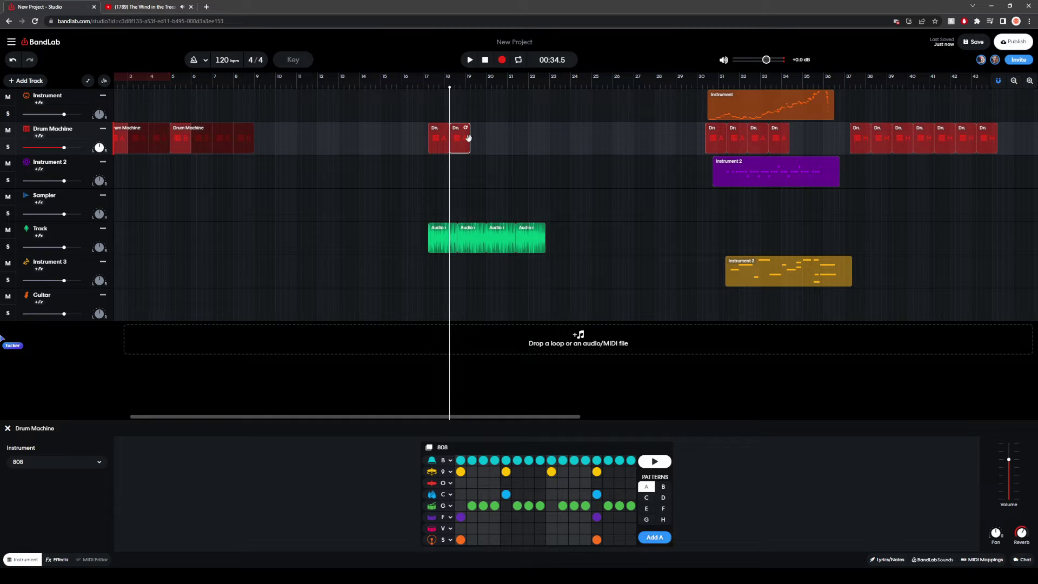
left_click(475, 177)
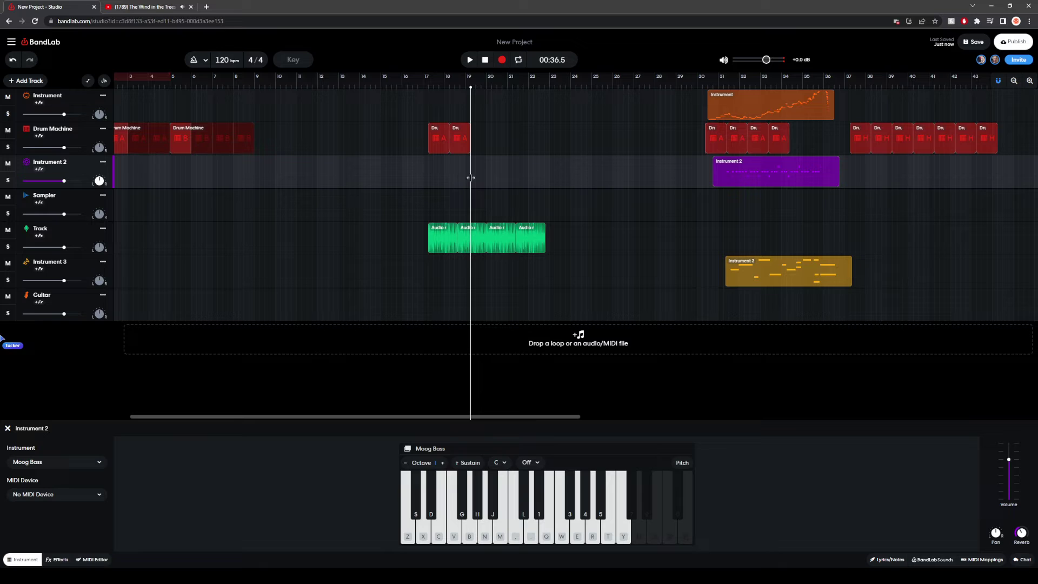
left_click(468, 129)
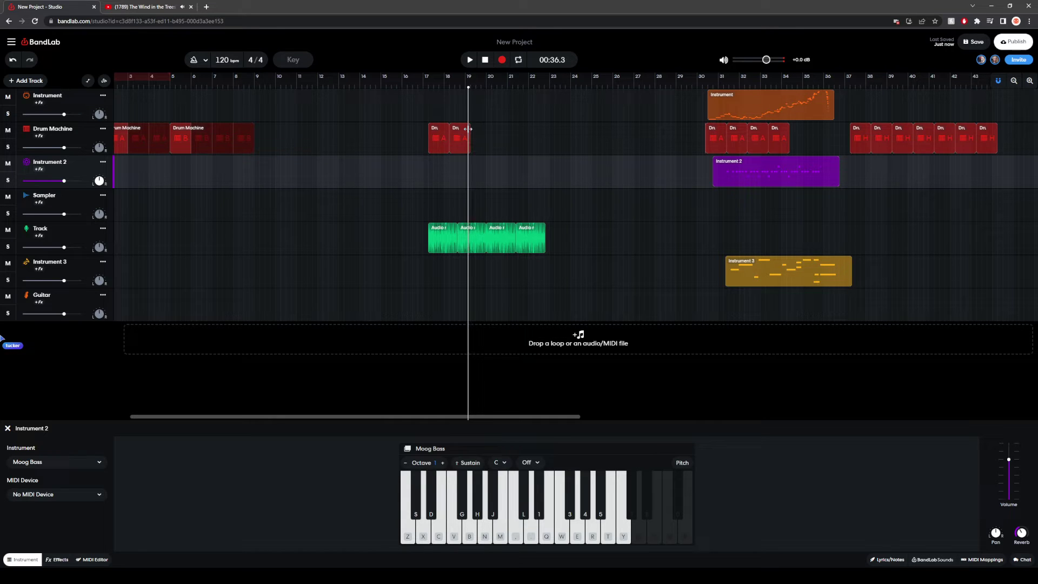
left_click(477, 132)
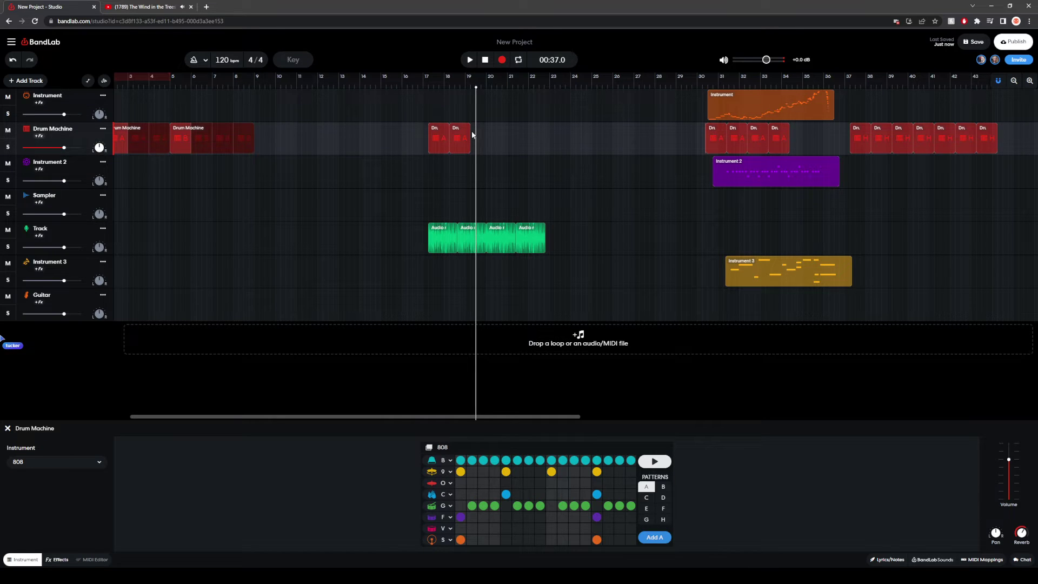
left_click(657, 539)
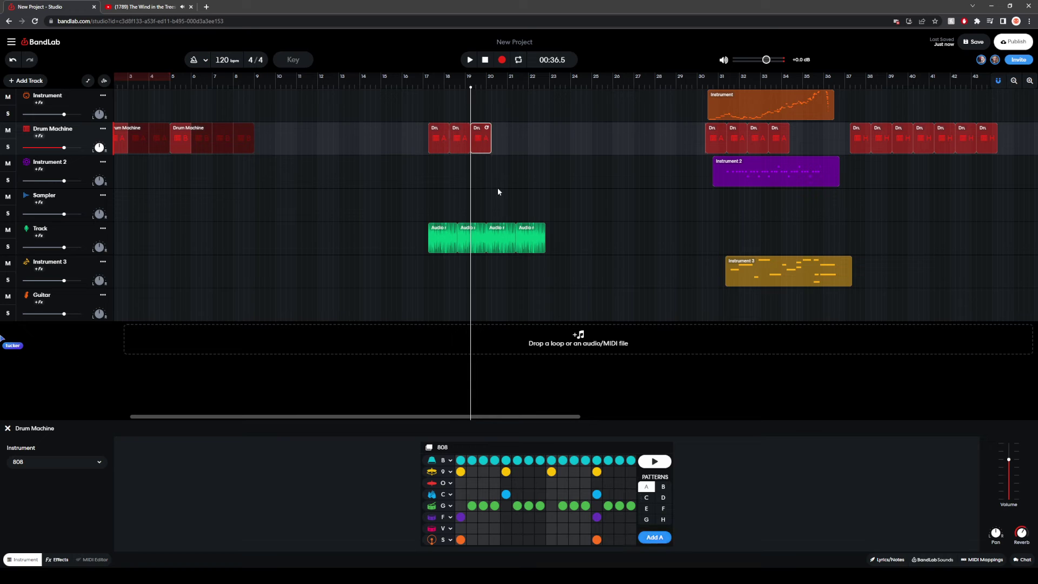
left_click(654, 537)
Step: Play the arrangement from bar 17, then stop playback
left_click(435, 138)
left_click(428, 172)
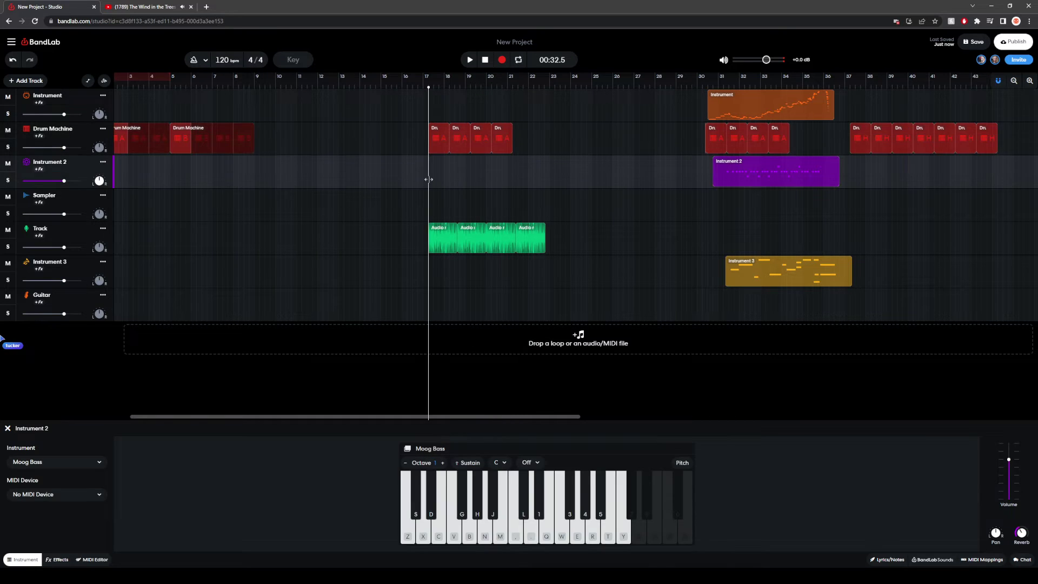
left_click(470, 59)
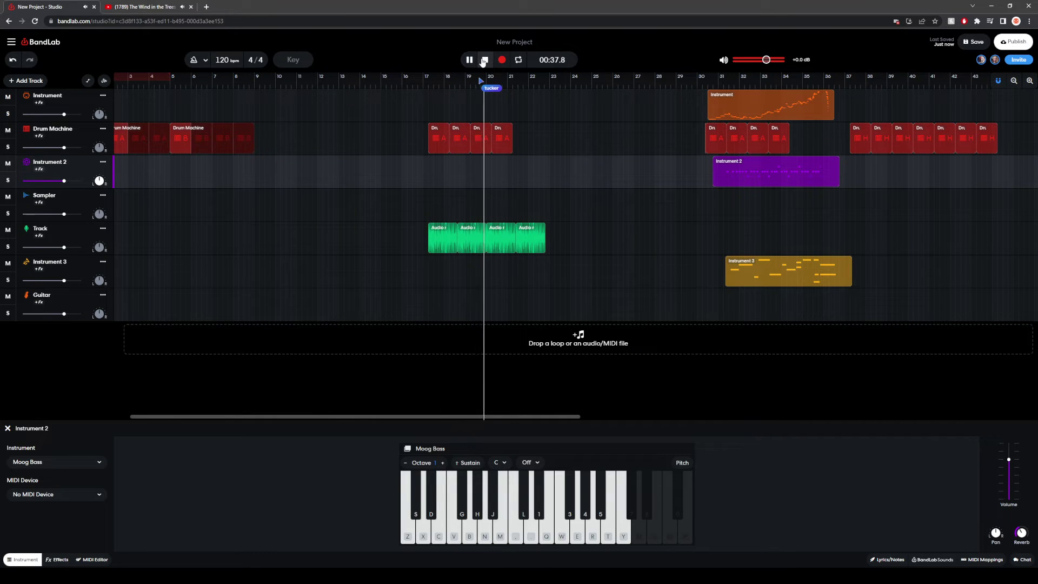
key("space")
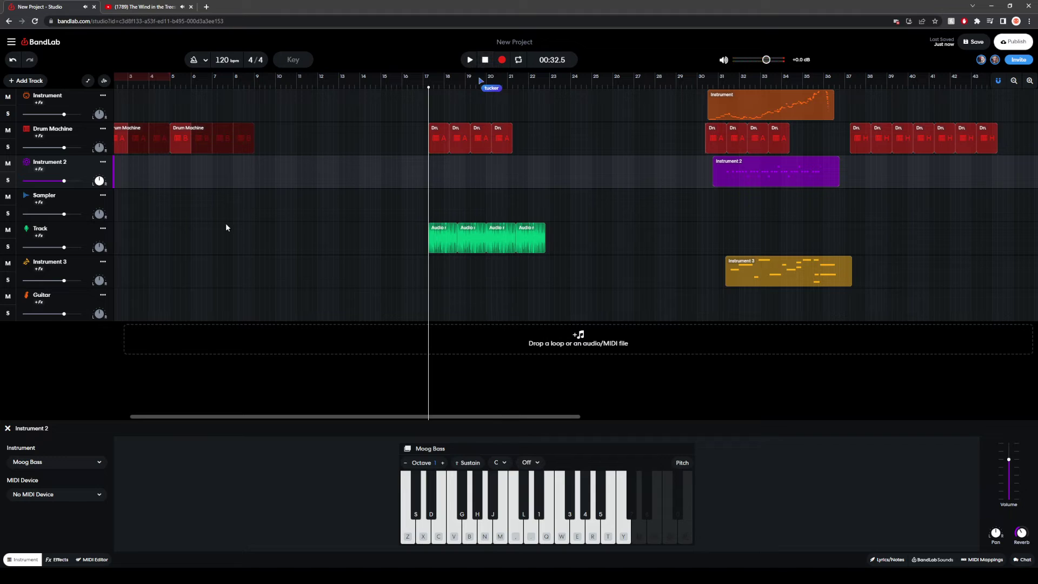
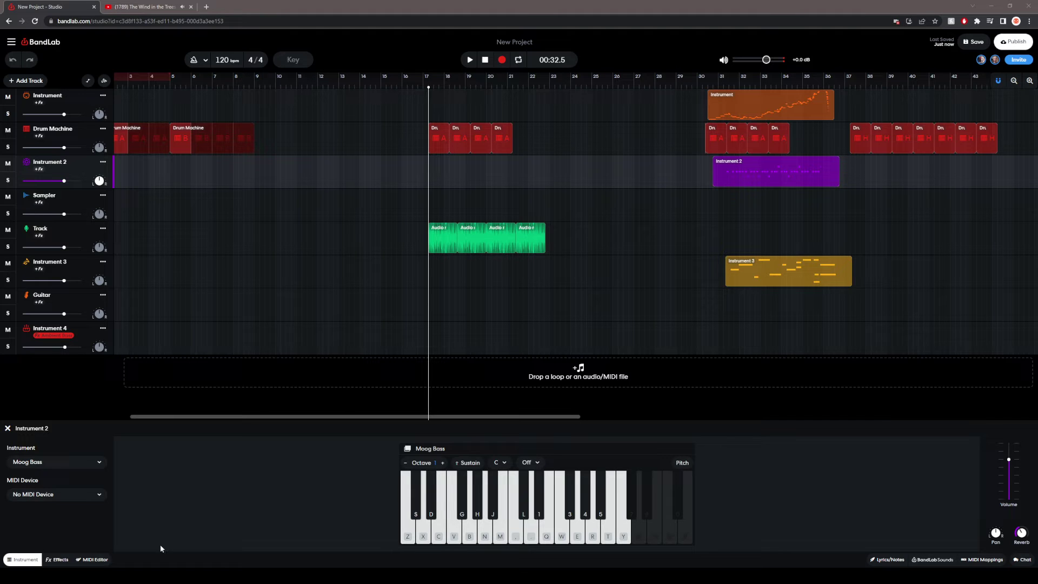
Step: Duplicate the fourth drum clip near bar 20 with Ctrl+D to add two copies after it
left_click(469, 59)
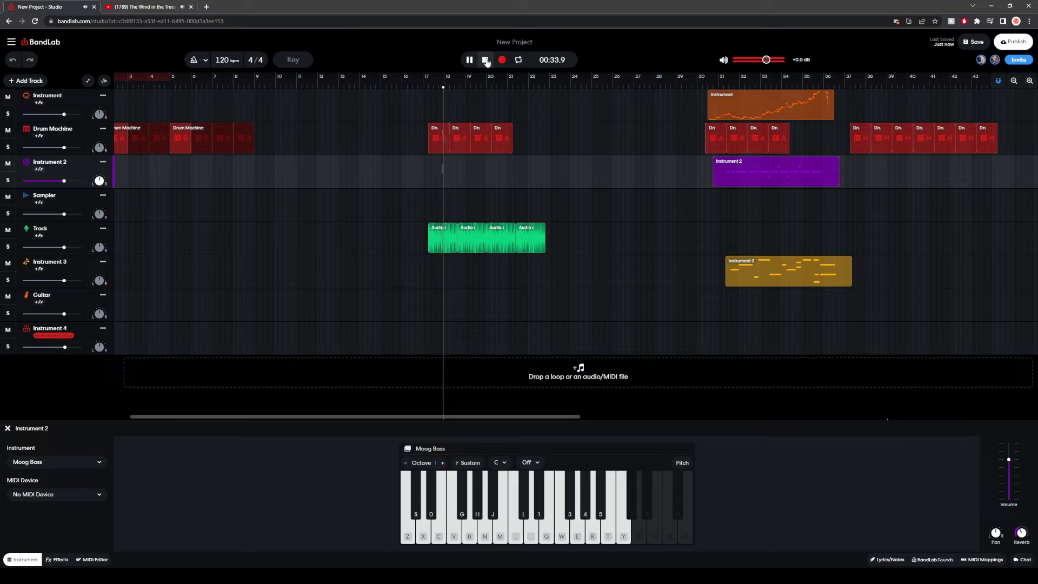
left_click(486, 61)
left_click(501, 138)
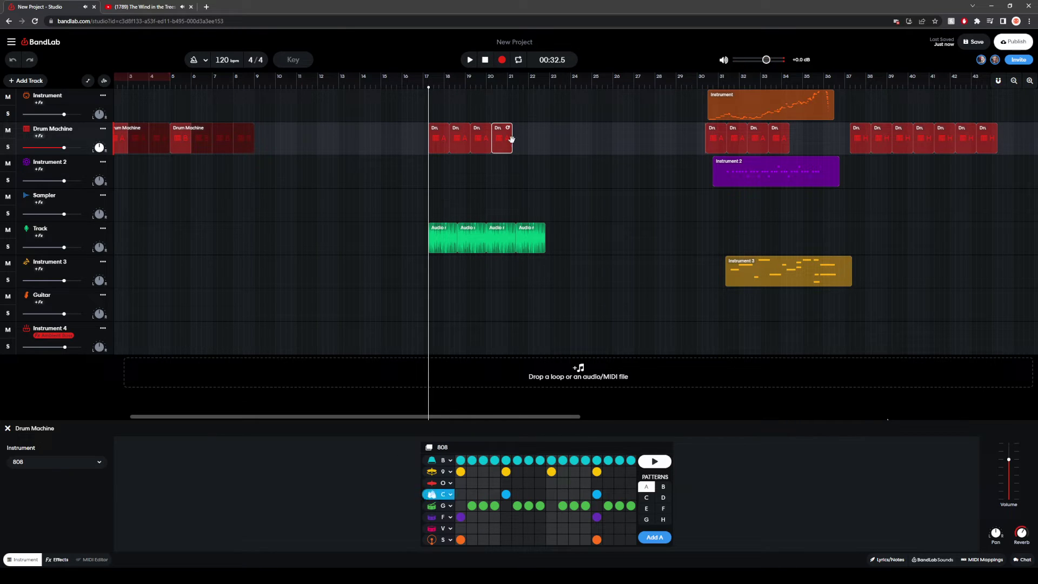
key("space")
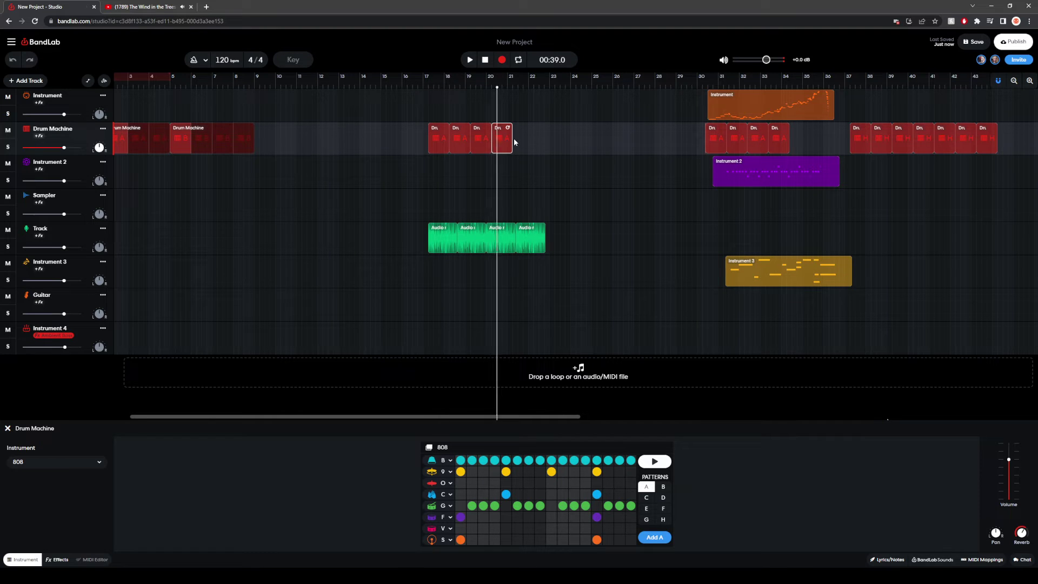
key("ctrl+d")
key("ctrl+d")
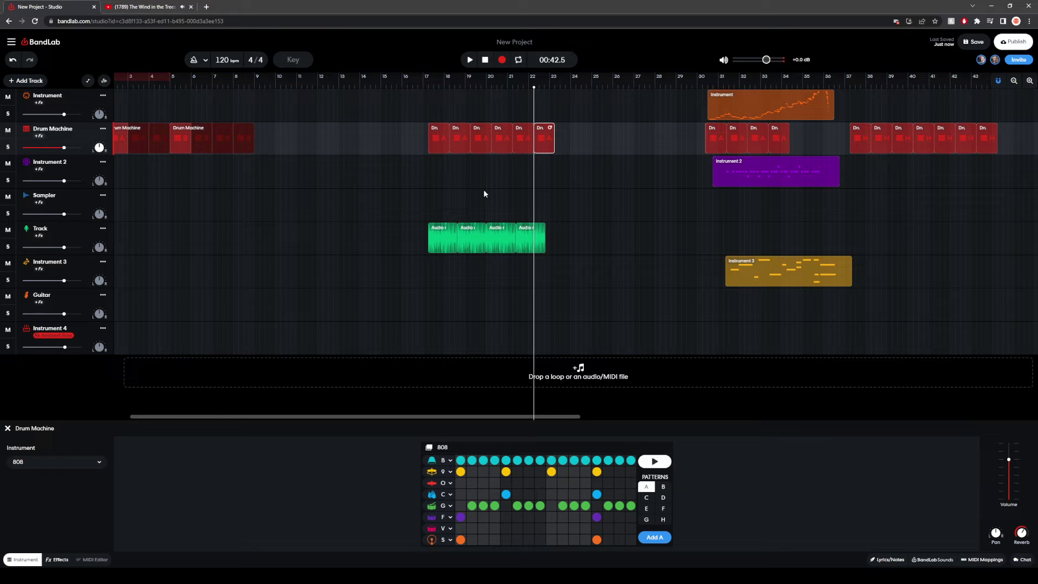
Step: Save the project and select Instrument 2 to show its Moog Bass keyboard editor
left_click(973, 42)
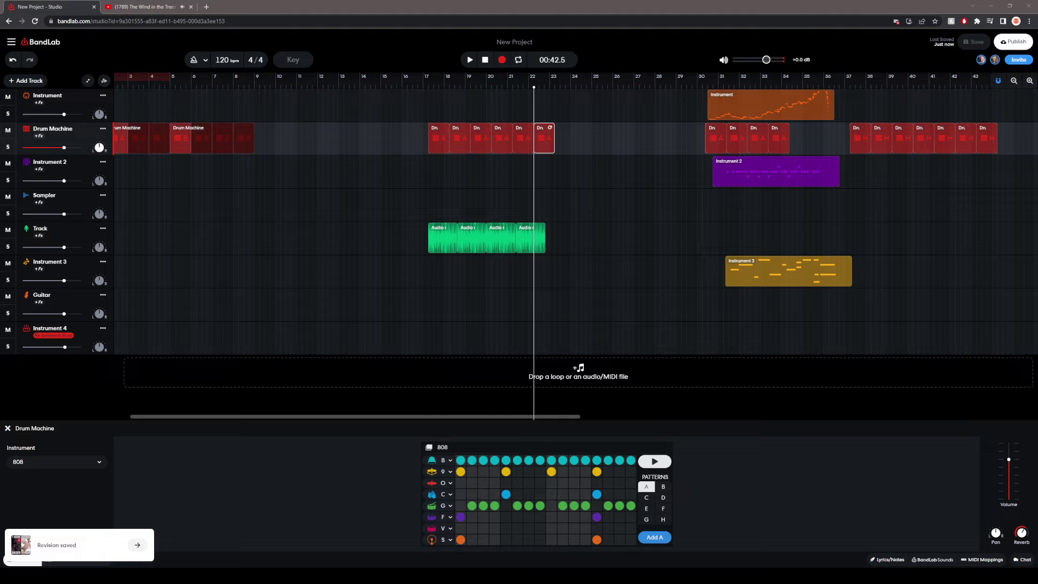
left_click(438, 183)
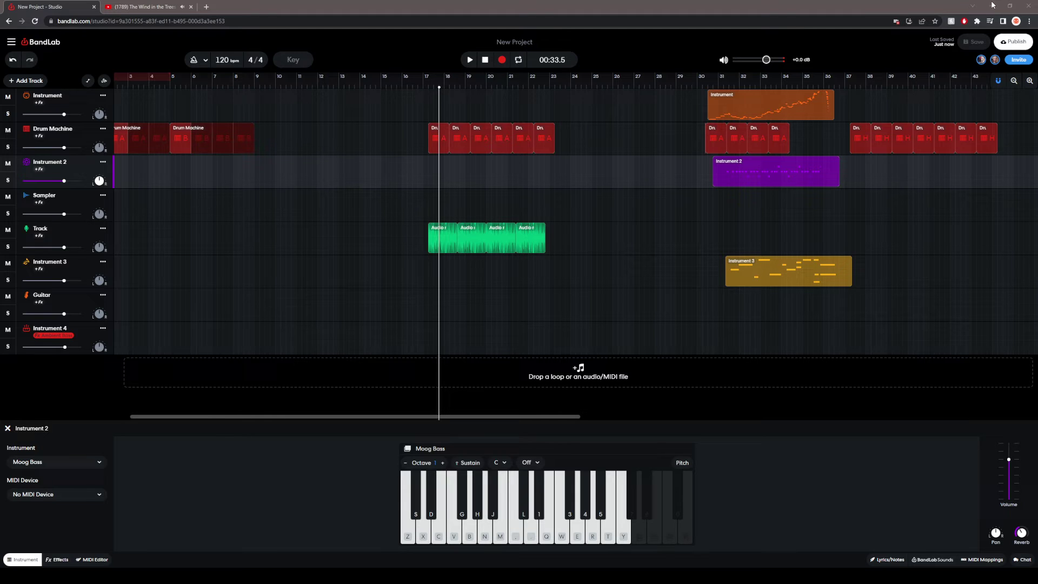
left_click(428, 201)
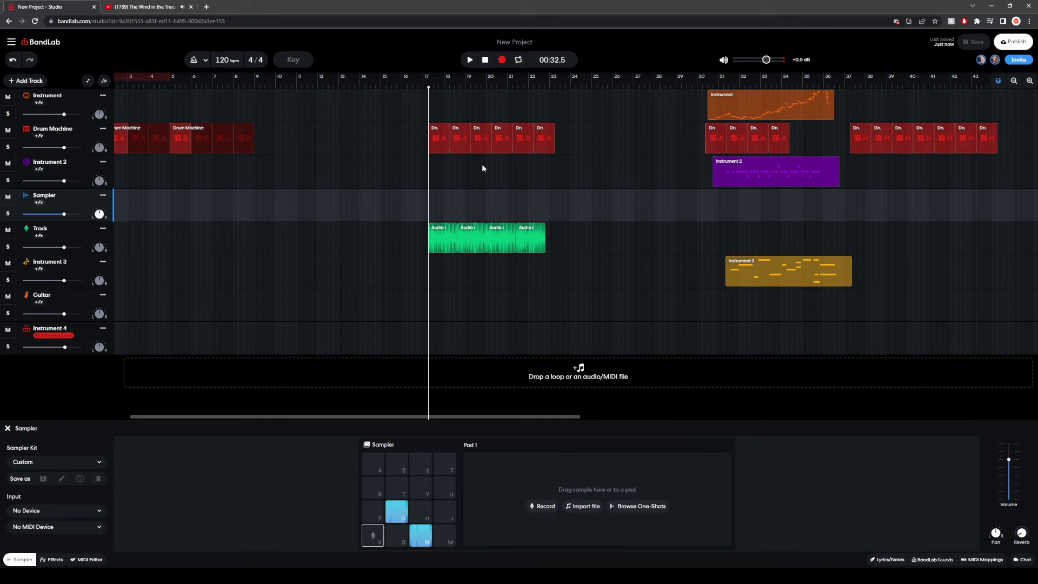
left_click(469, 62)
key("space")
left_click(469, 60)
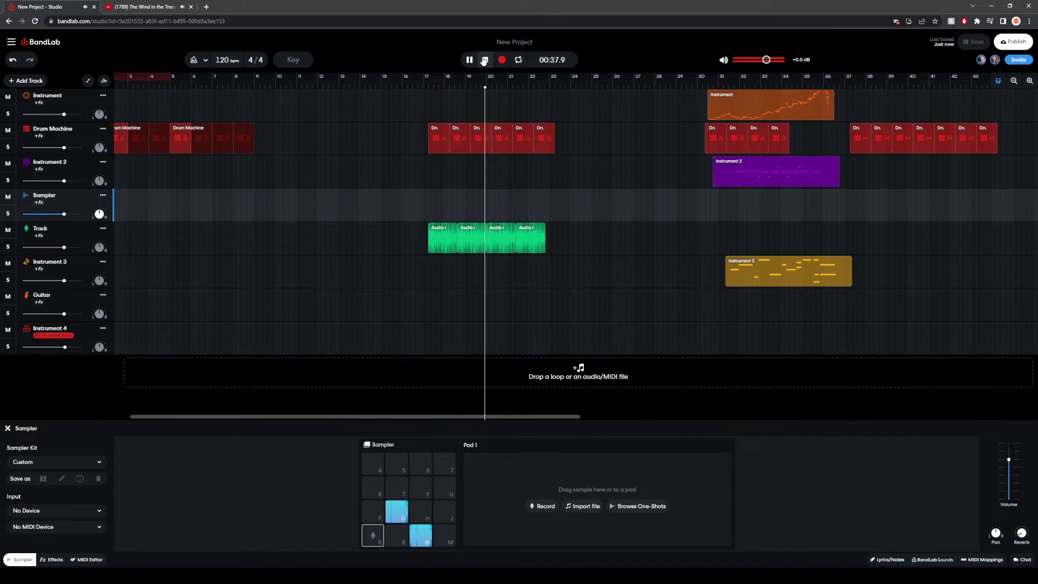
left_click(484, 61)
left_click(433, 280)
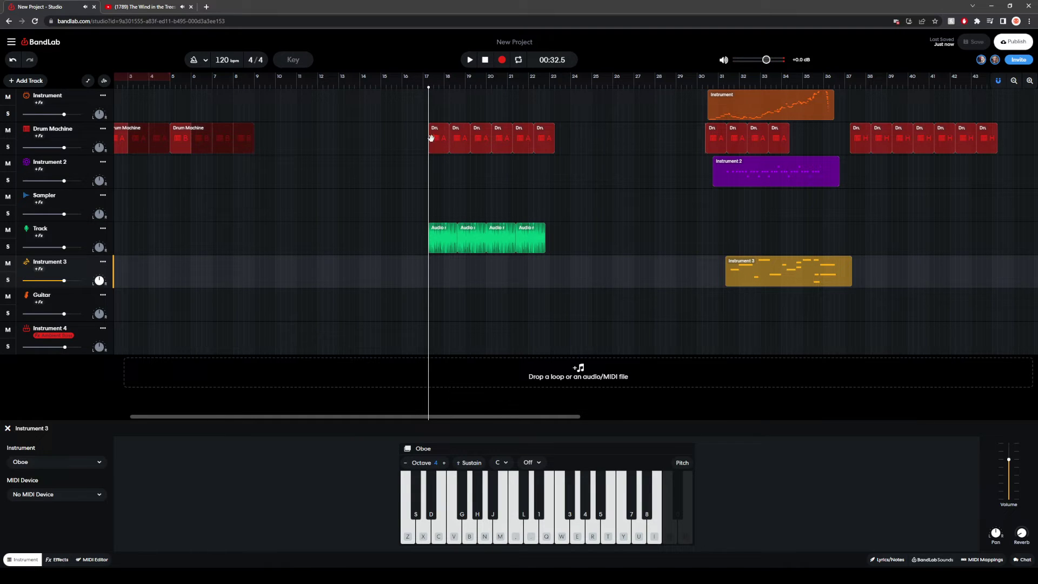
left_click(431, 179)
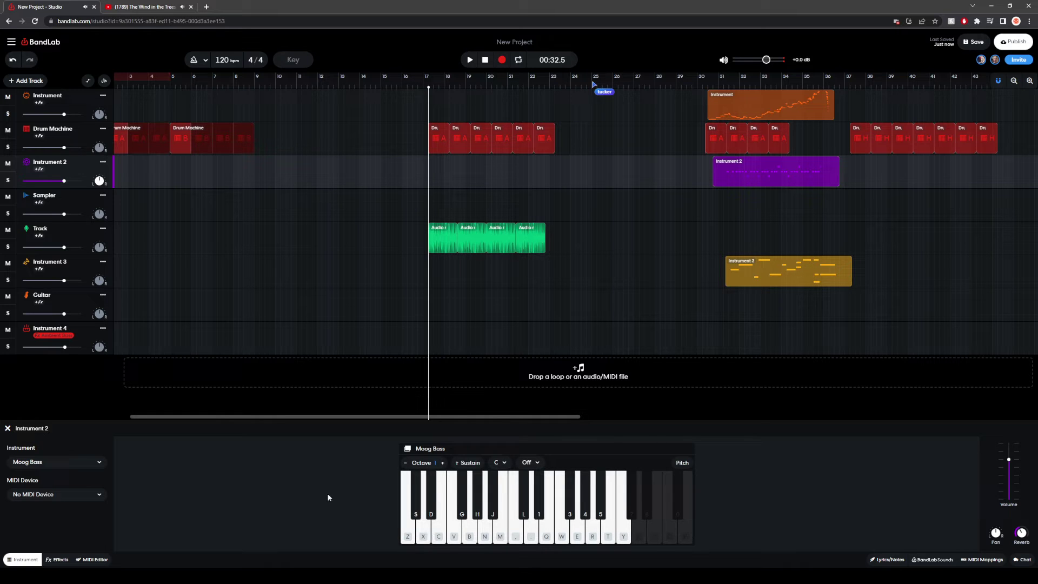
Step: Pick Thick Dust from the Synth Basses list as Instrument 2's sound
left_click(69, 462)
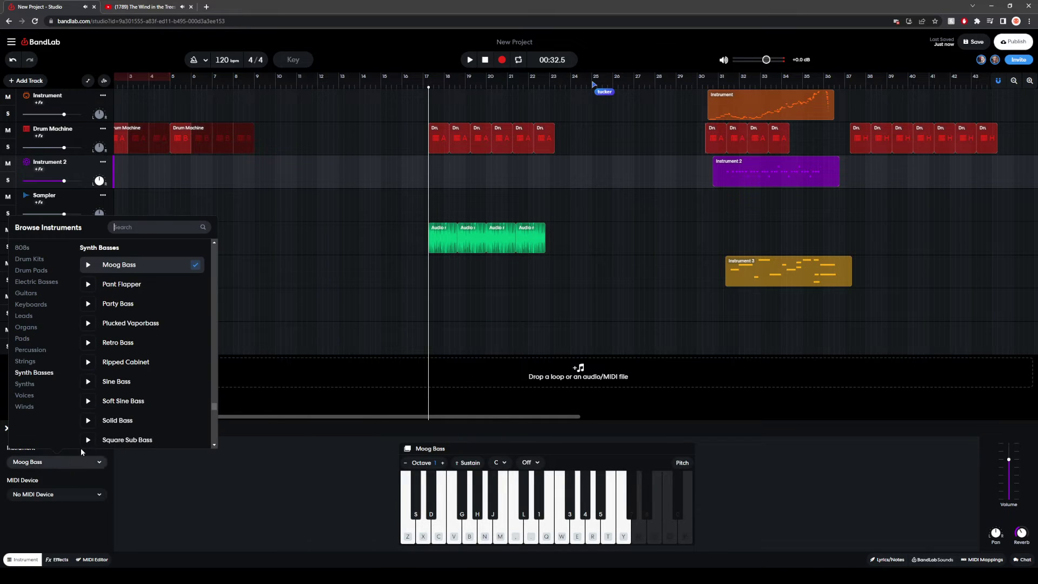
scroll(139, 373, "down", 2)
left_click(135, 378)
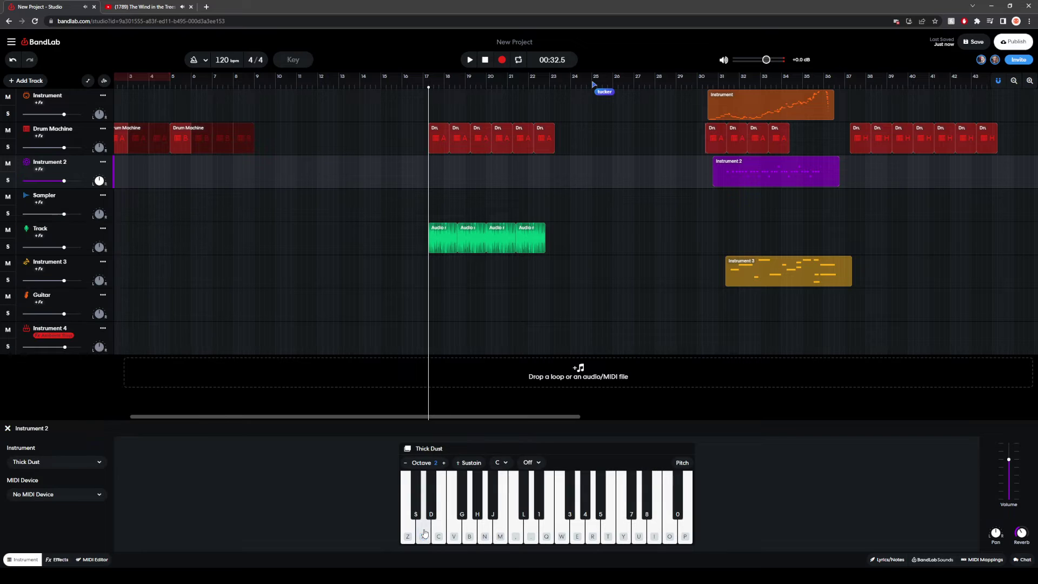
Step: Audition a few Thick Dust notes, then place the playhead near bar 9 with Instrument 2 selected
left_click(412, 538)
left_click(458, 525)
left_click(411, 538)
left_click(430, 516)
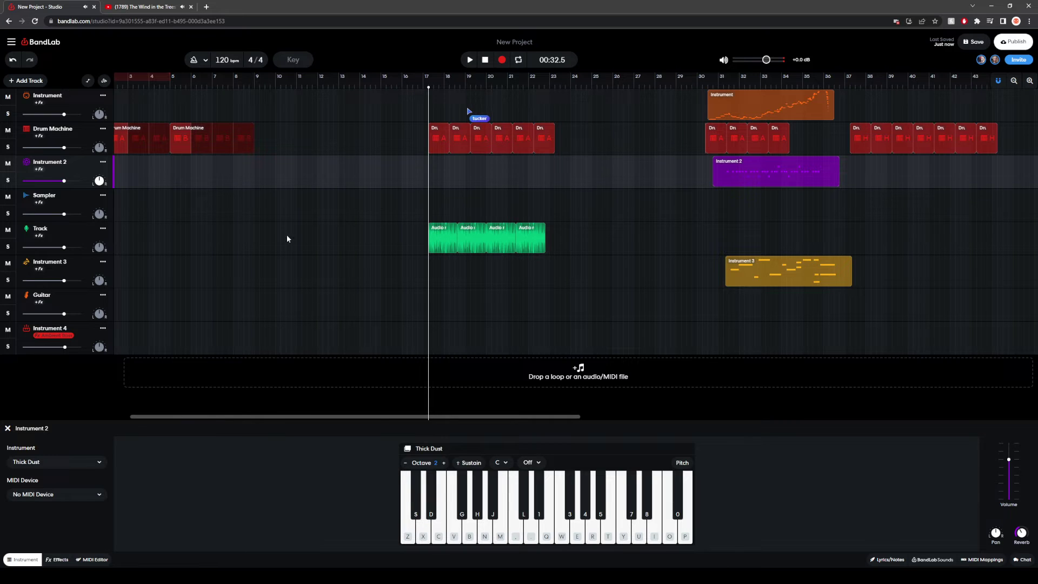
left_click(247, 216)
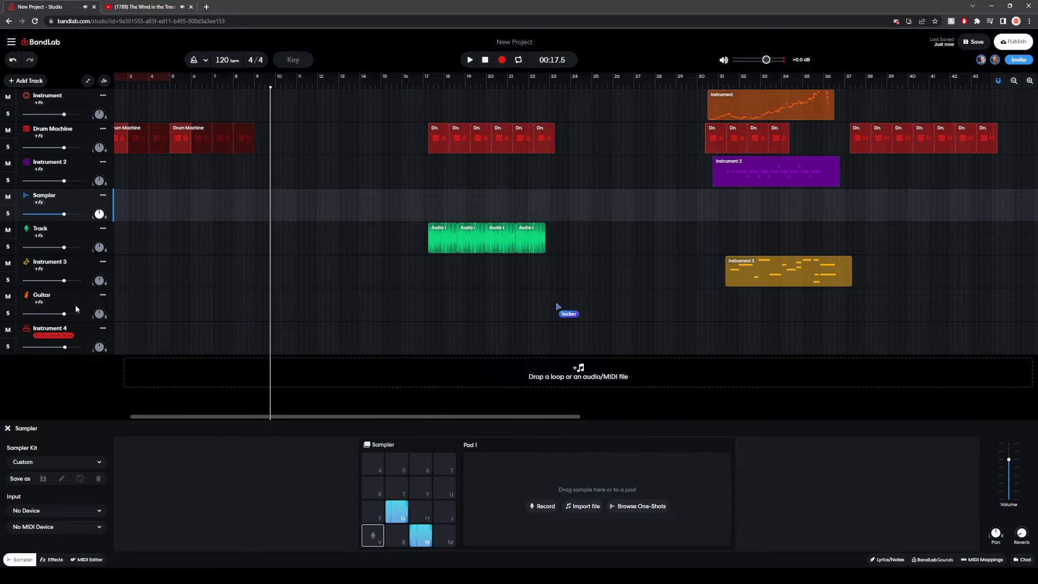
left_click(278, 179)
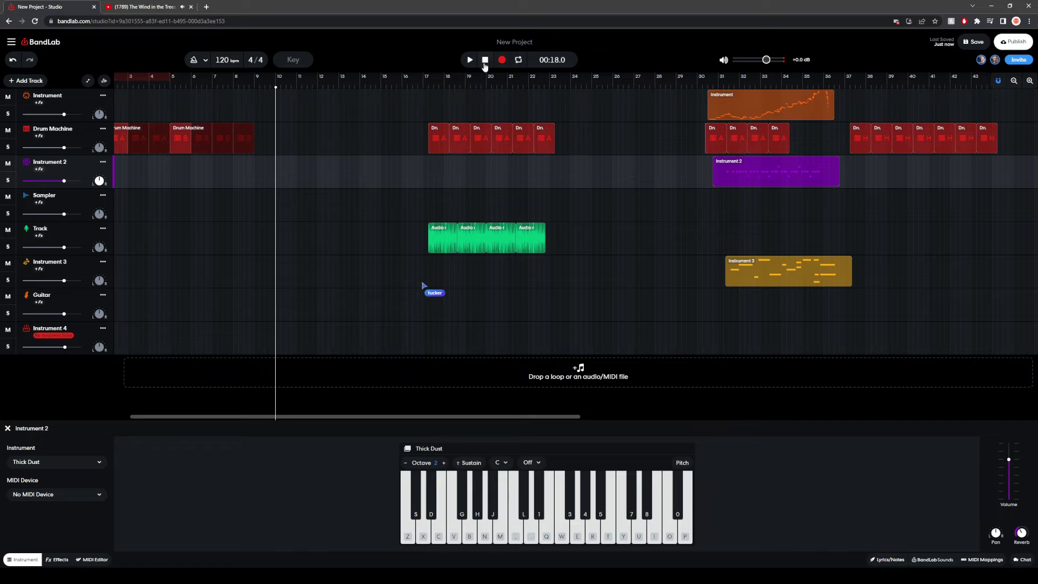
Step: Record a Thick Dust bass line on Instrument 2 from bar 10 using keyboard keys, then stop
key("space")
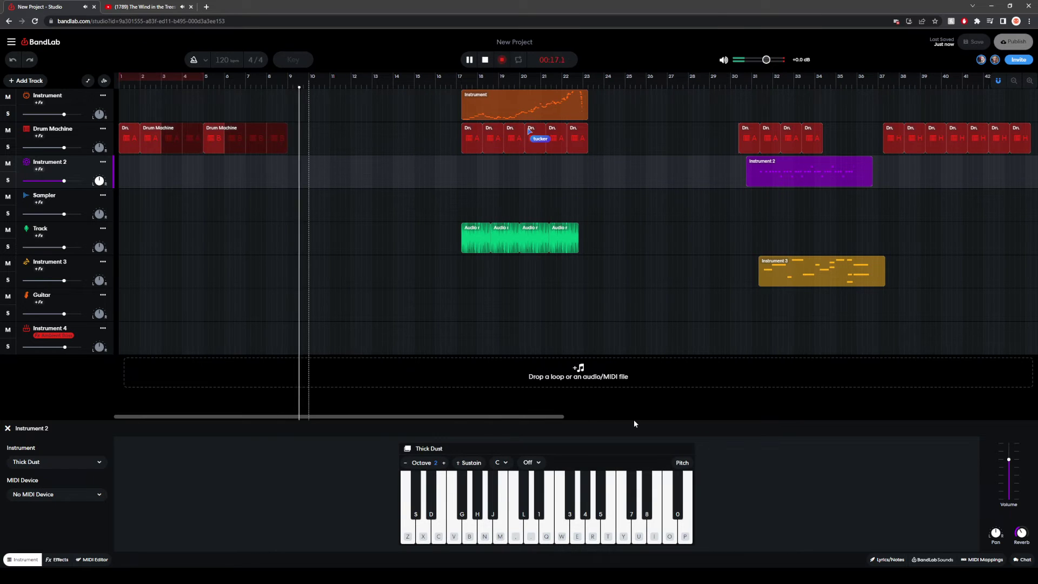
key("r")
key("z")
key("v")
key("b")
key("z")
key("x")
key("z")
key("v")
key("c")
key("z")
key("c")
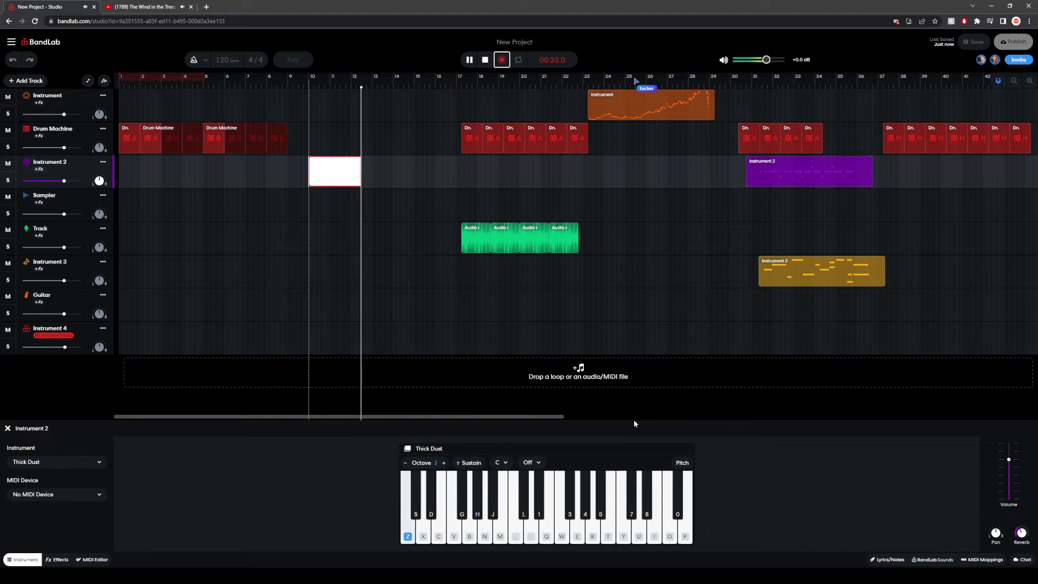
key("z")
key("d")
key("z")
key("v")
key("d")
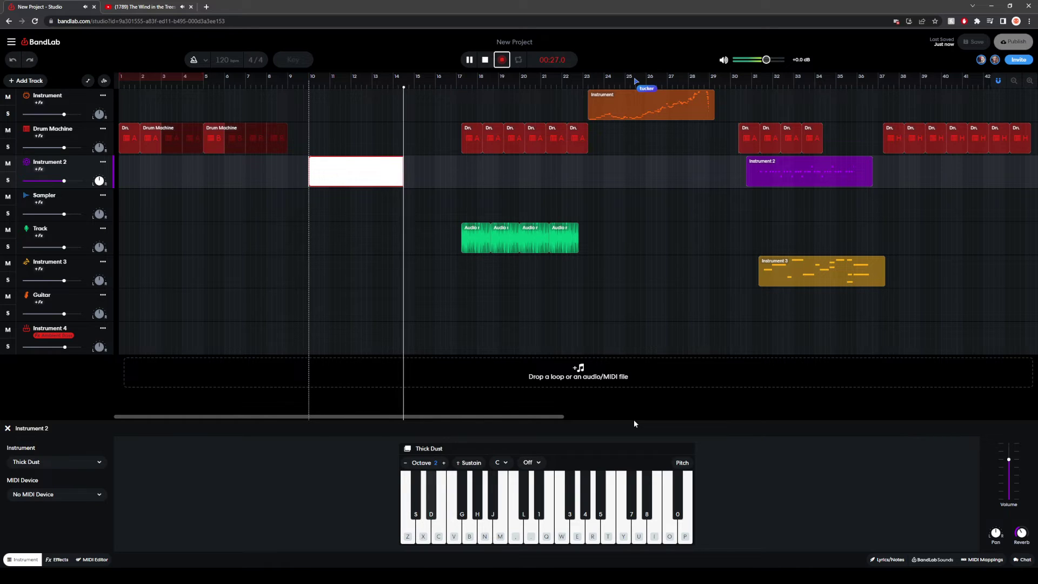
key("v")
key("d")
key("d")
key("z")
key("d")
key("c")
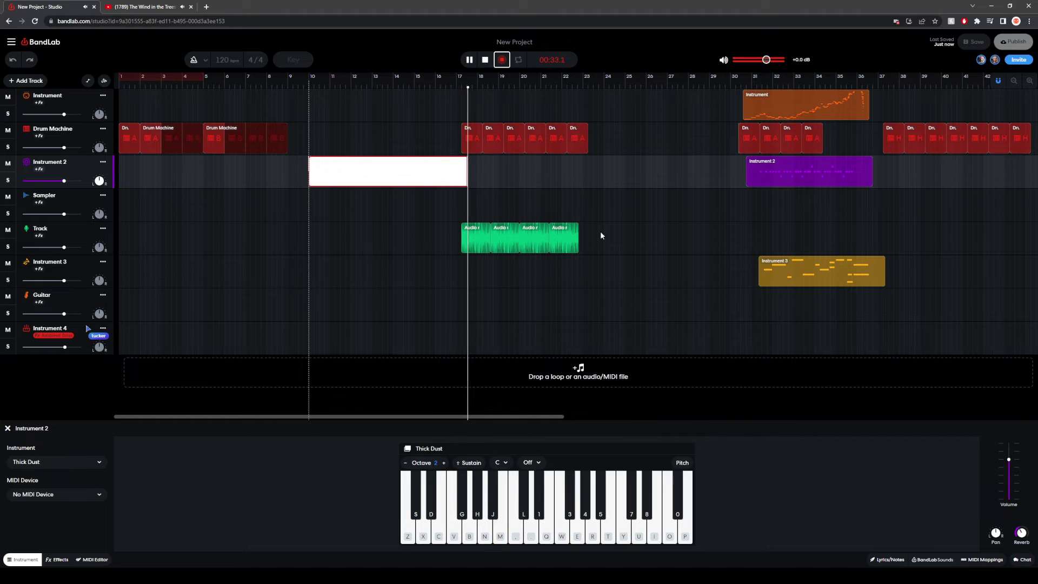
left_click(485, 60)
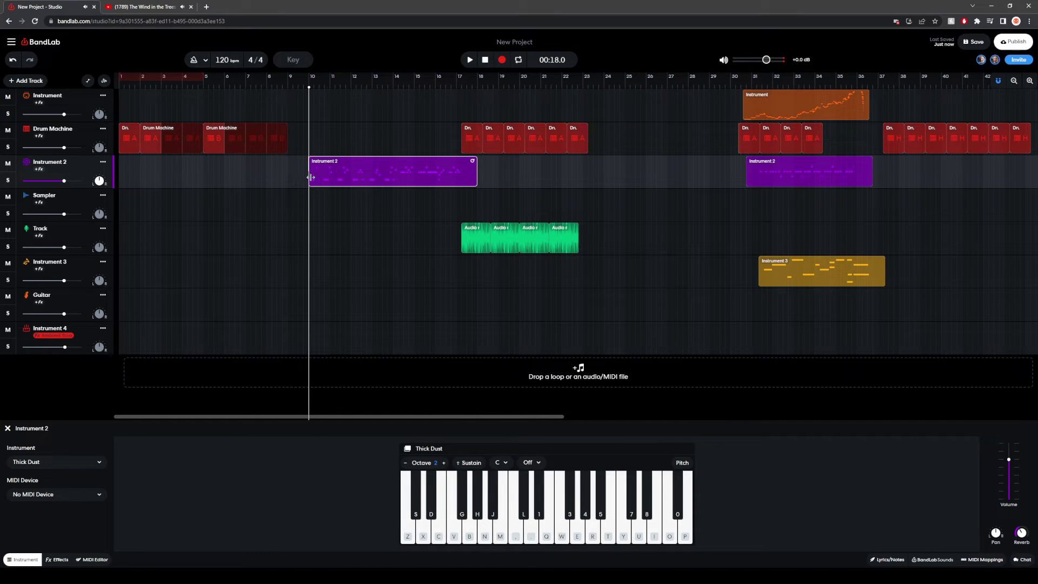
Step: Play back the take, then delete the recorded Instrument 2 region at bar 10
left_click(469, 60)
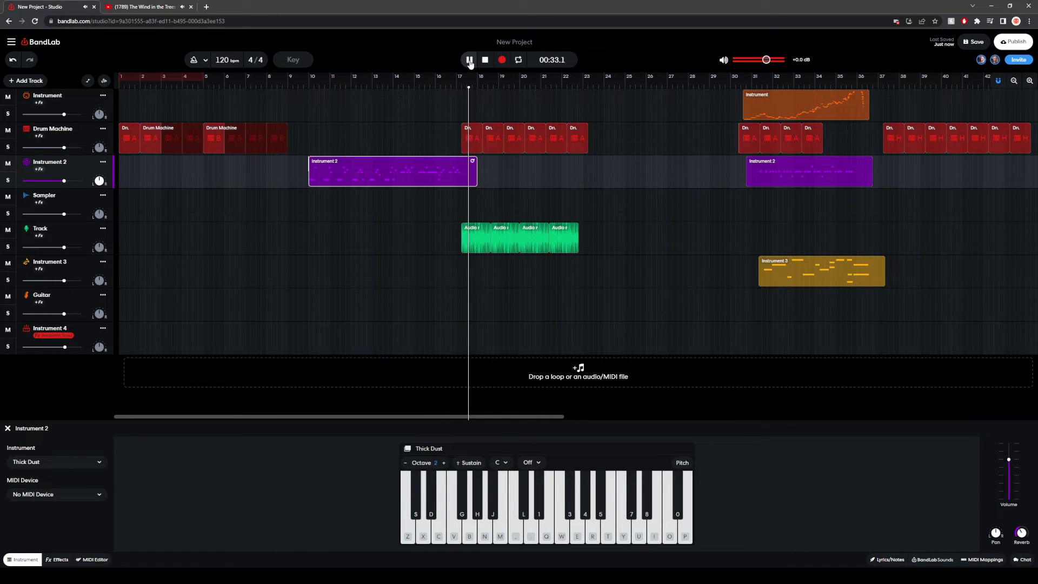
left_click(487, 59)
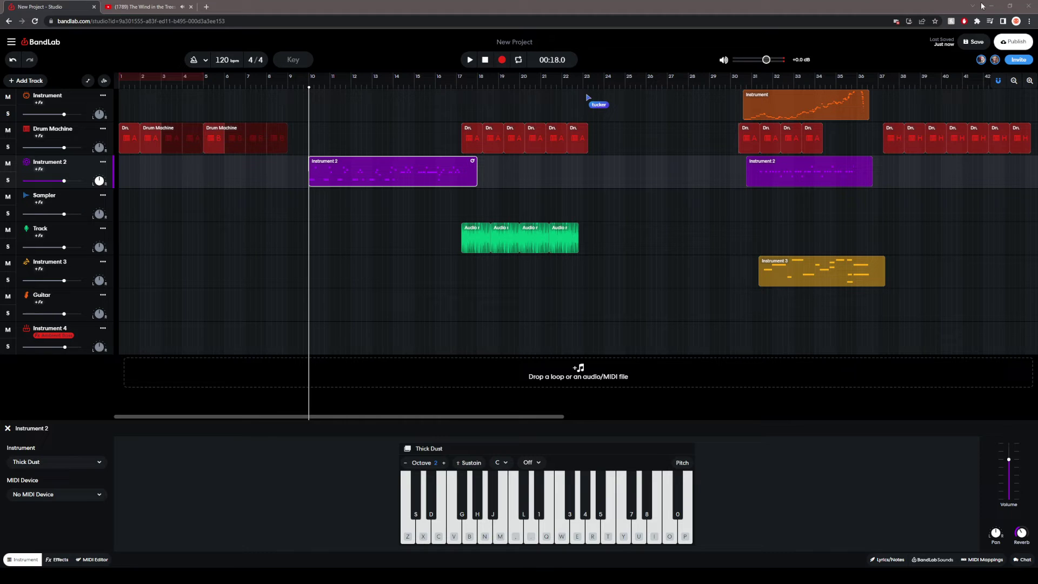
left_click(882, 155)
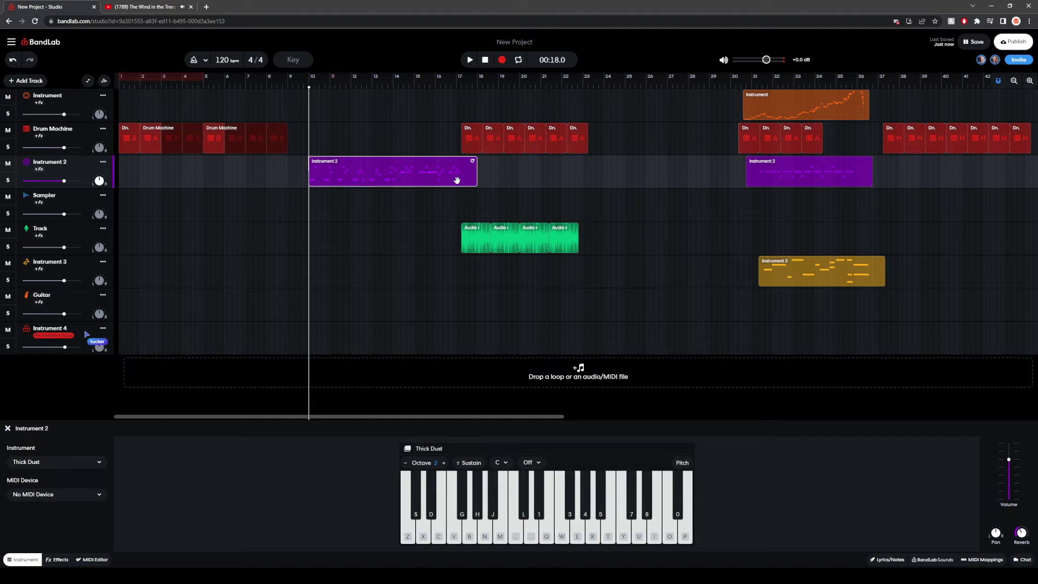
key("Delete")
left_click(466, 133)
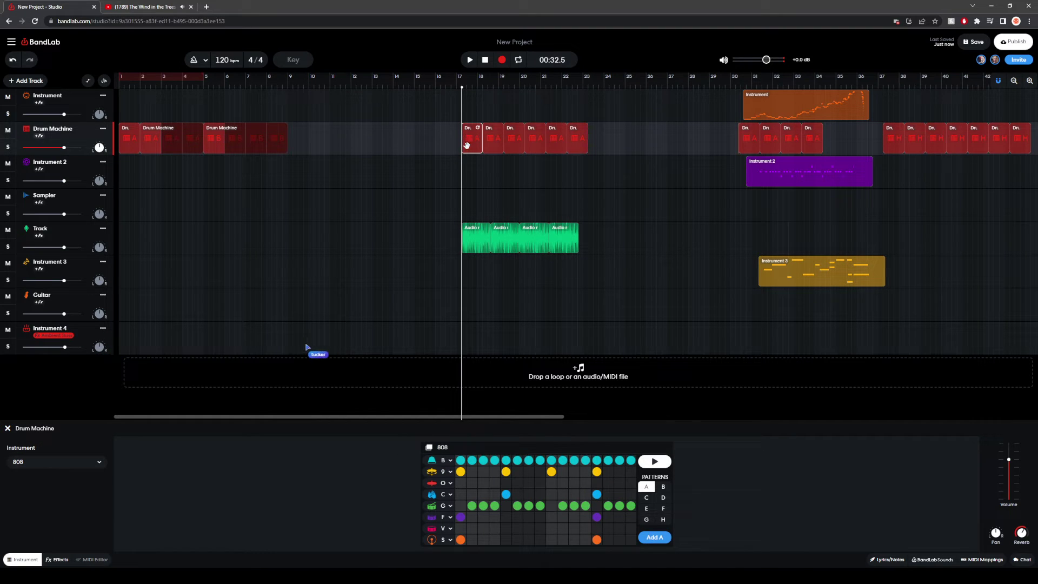
left_click(469, 60)
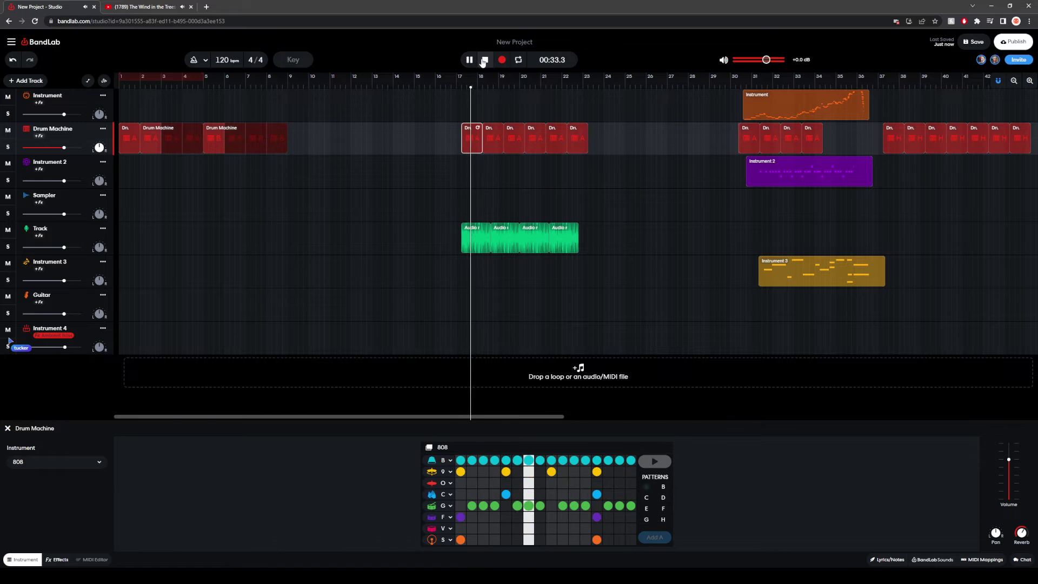
left_click(480, 61)
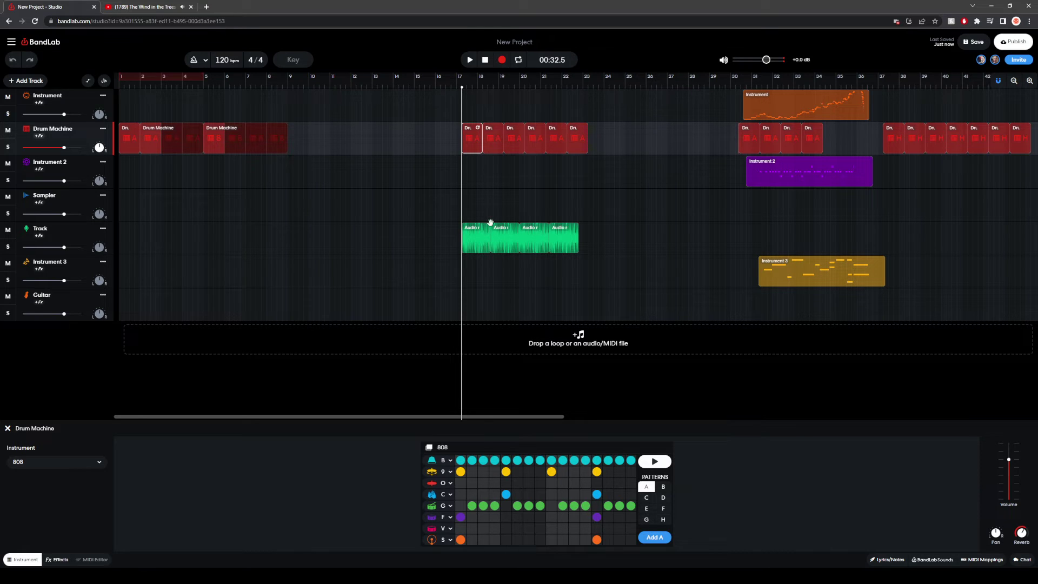
Step: Preview drum pattern A, glance at pattern B, and keep the Clap sound on a row
left_click(654, 461)
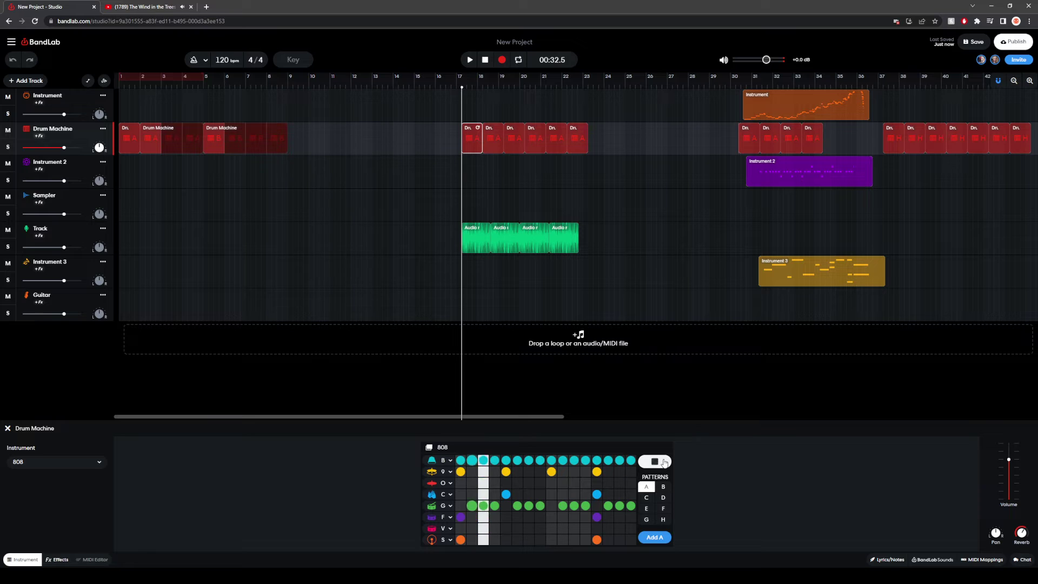
left_click(655, 461)
left_click(664, 487)
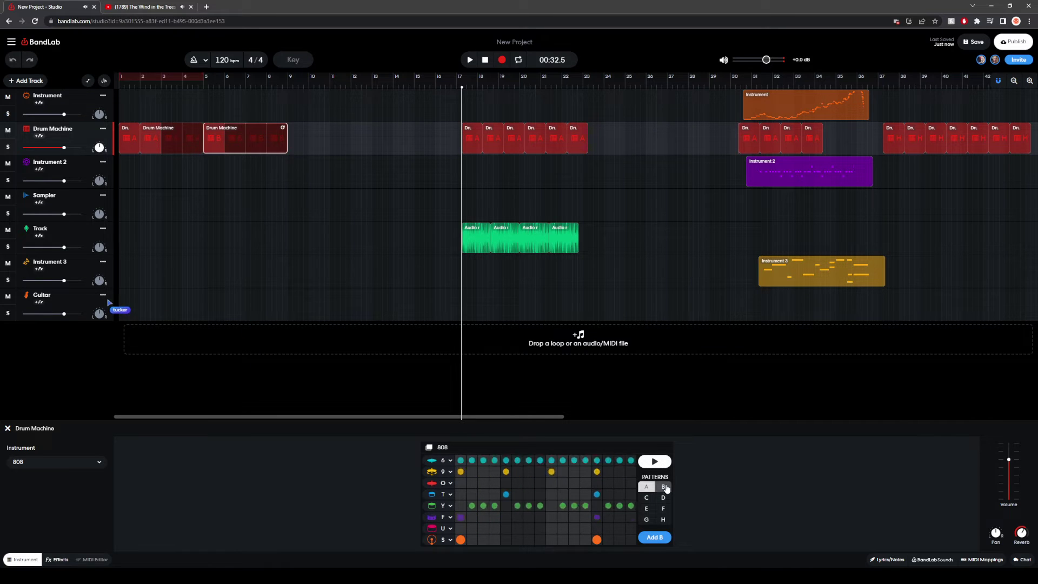
left_click(647, 487)
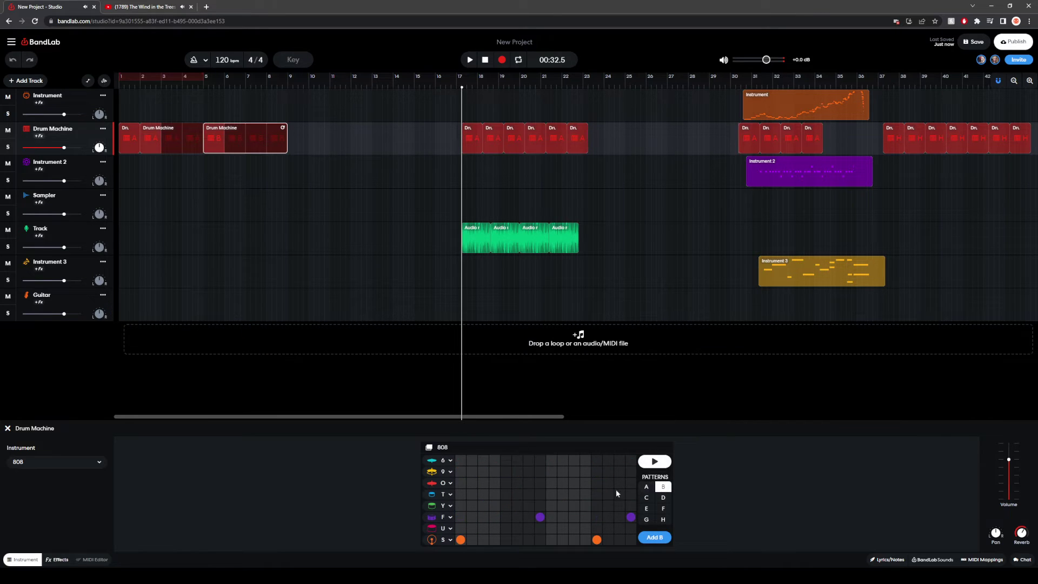
left_click(448, 495)
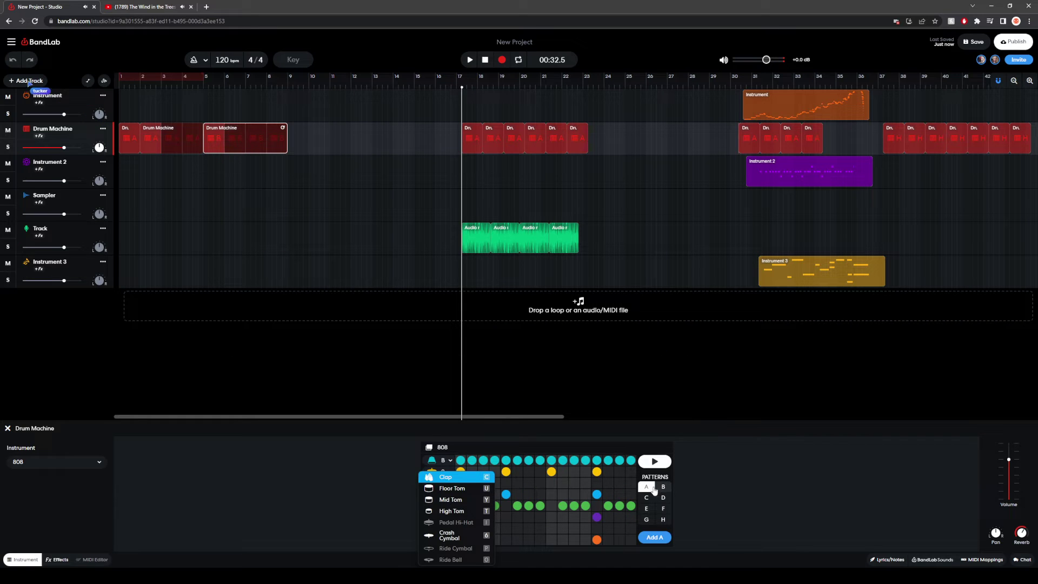
left_click(527, 472)
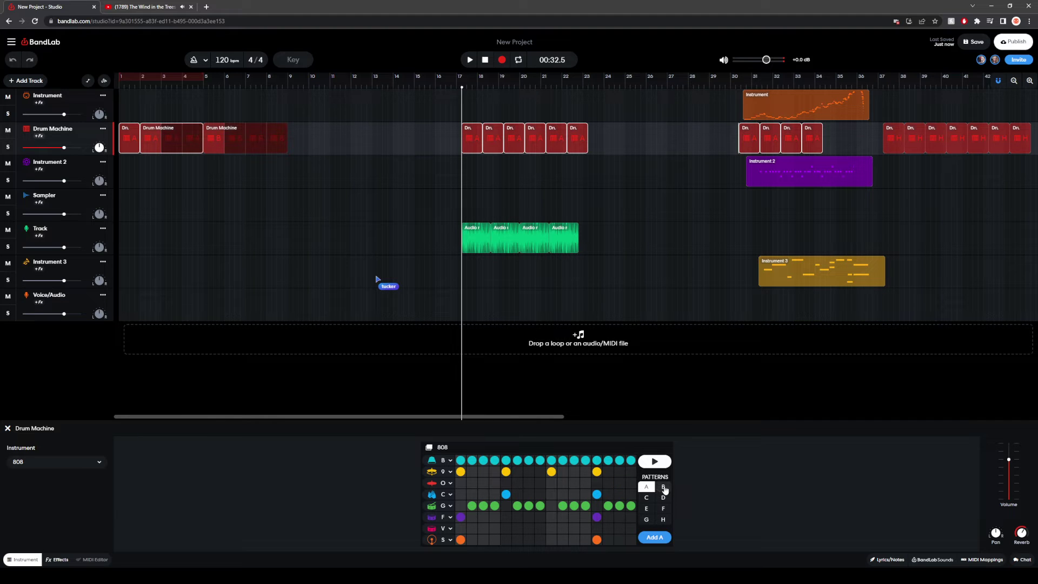
Step: Compare patterns A and B while trying drum row sound choices in pattern B
left_click(664, 487)
left_click(447, 461)
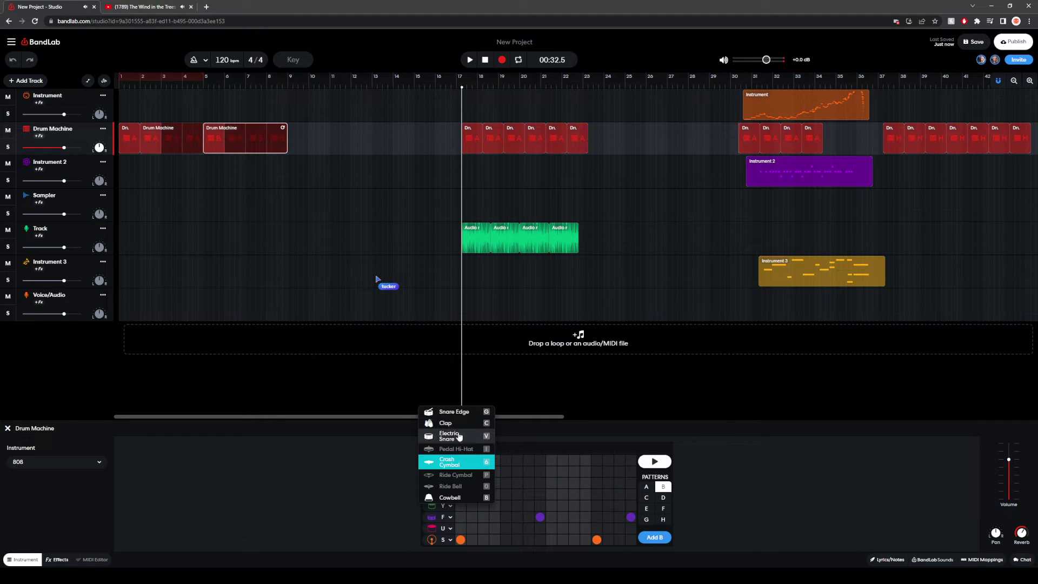
left_click(451, 498)
left_click(647, 488)
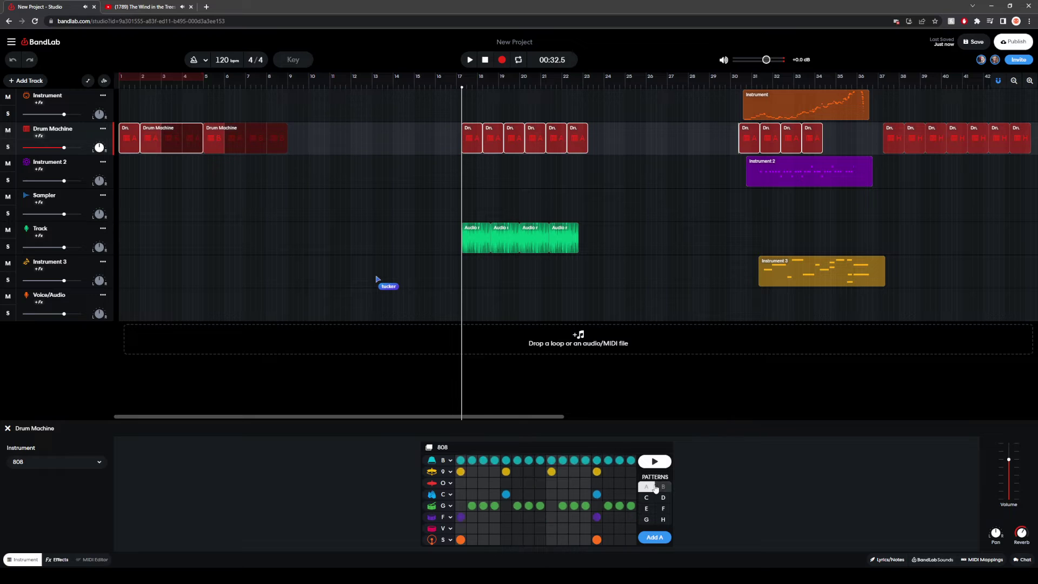
left_click(664, 487)
left_click(646, 487)
left_click(664, 487)
left_click(441, 495)
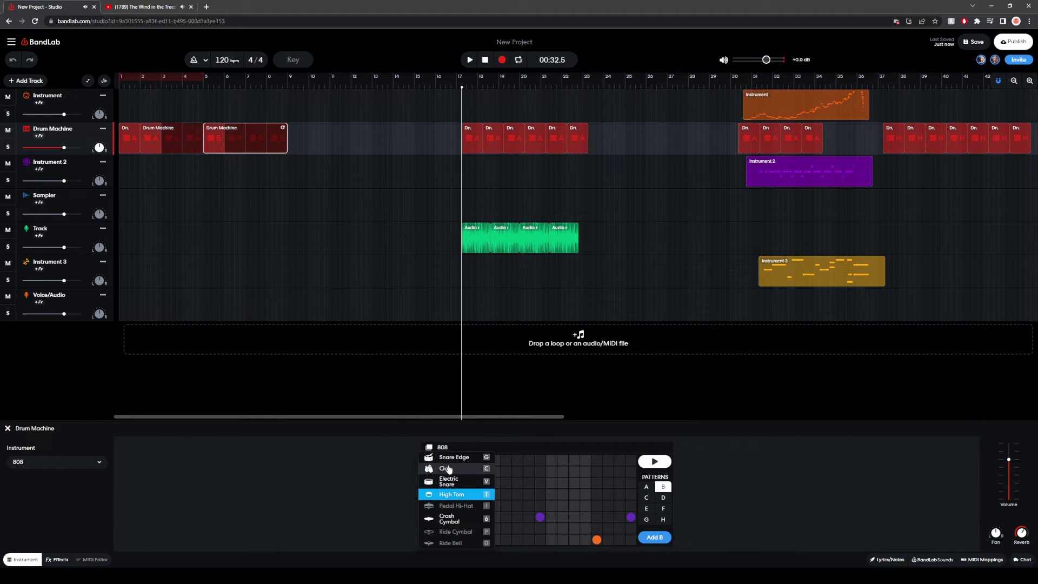
left_click(681, 397)
Step: Flip between drum patterns A, B and the empty pattern D to compare them
left_click(646, 487)
left_click(665, 489)
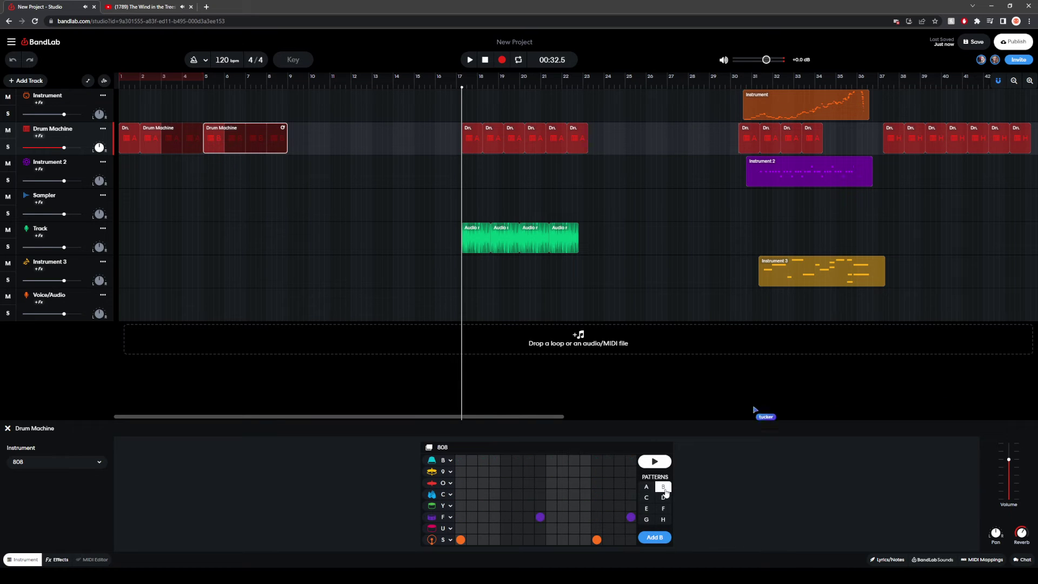
left_click(652, 491)
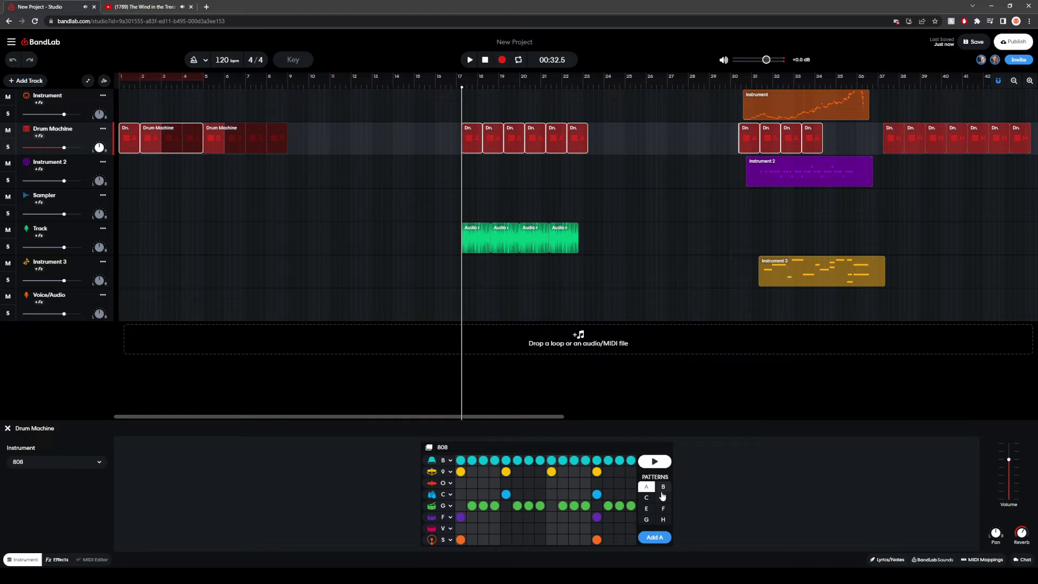
left_click(661, 496)
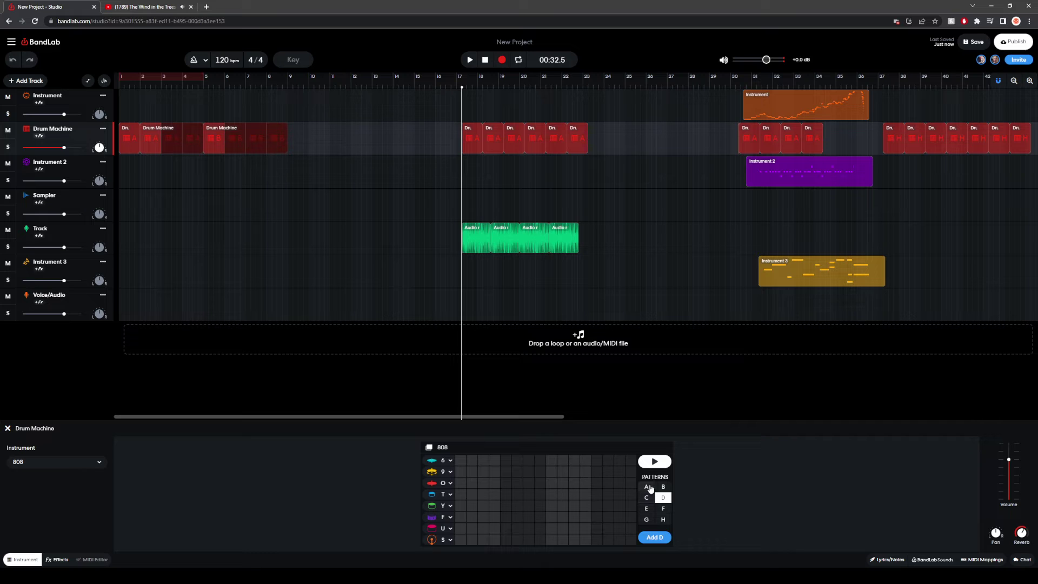
left_click(662, 487)
left_click(654, 488)
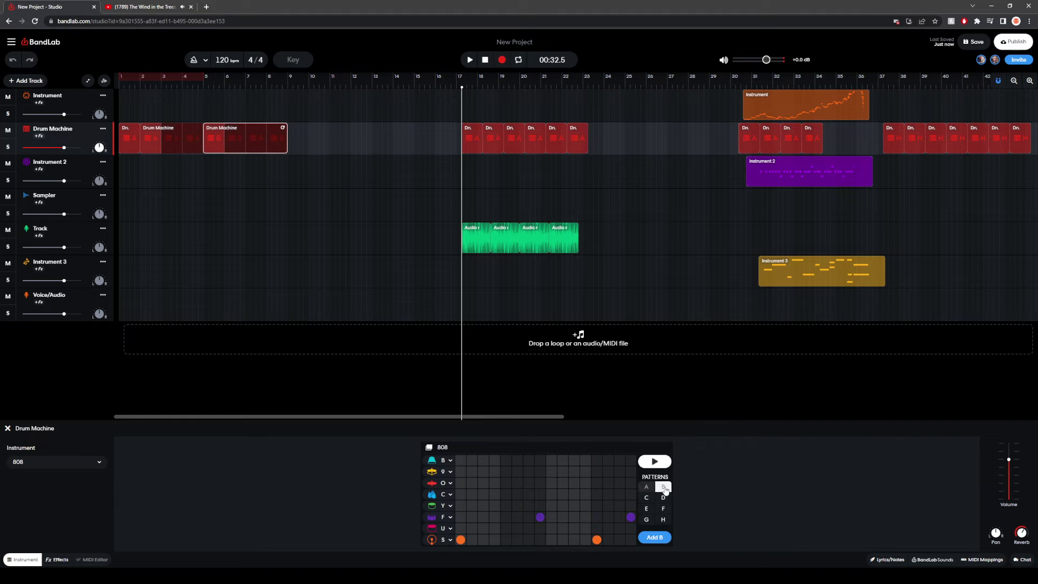
left_click(663, 486)
left_click(450, 460)
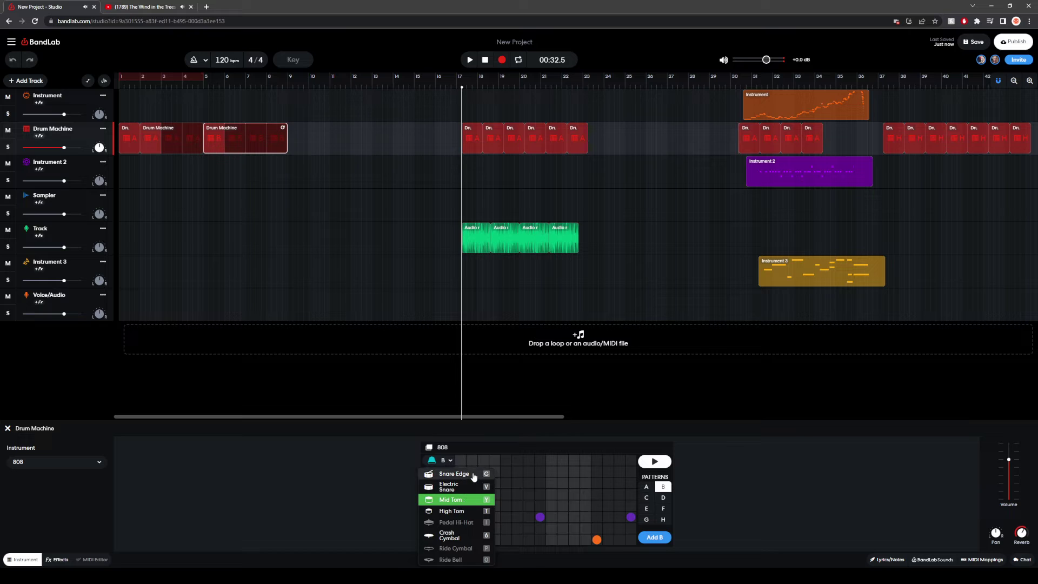
left_click(646, 487)
left_click(663, 487)
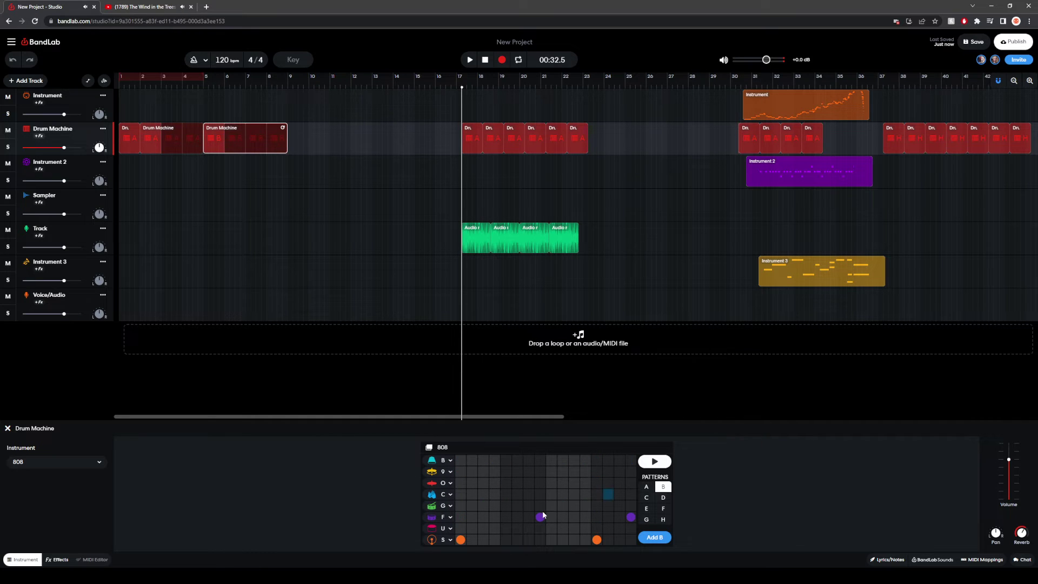
left_click(646, 488)
Step: Remove the purple F-row step from pattern A and preview the edited beat
left_click(652, 463)
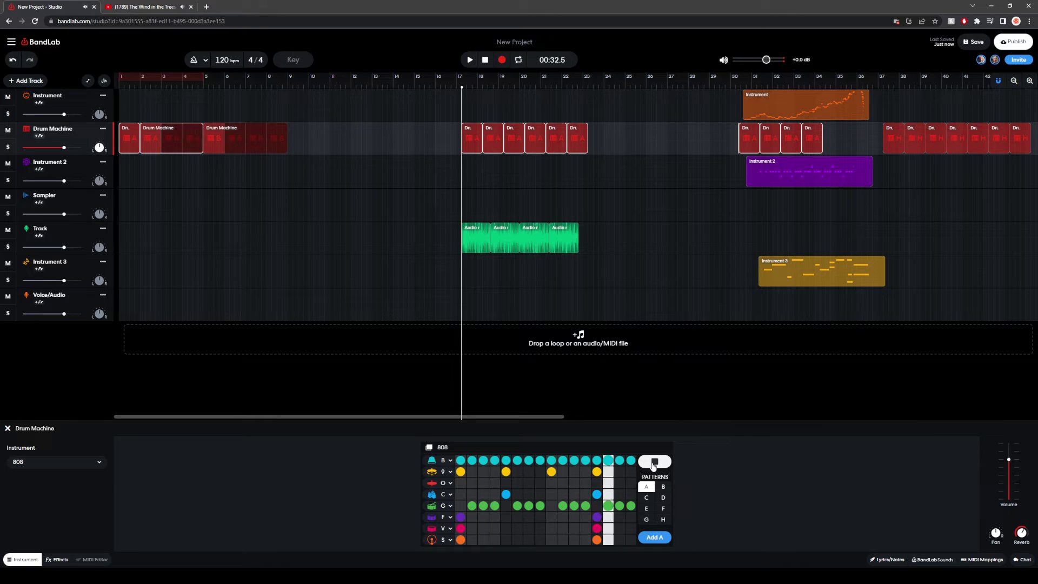
left_click(653, 464)
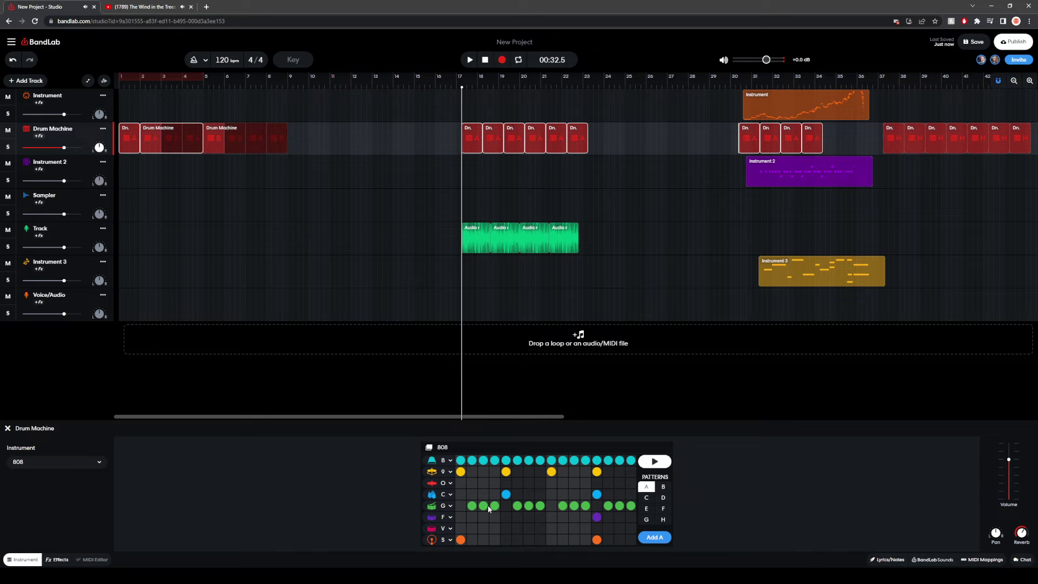
left_click(598, 520)
left_click(651, 464)
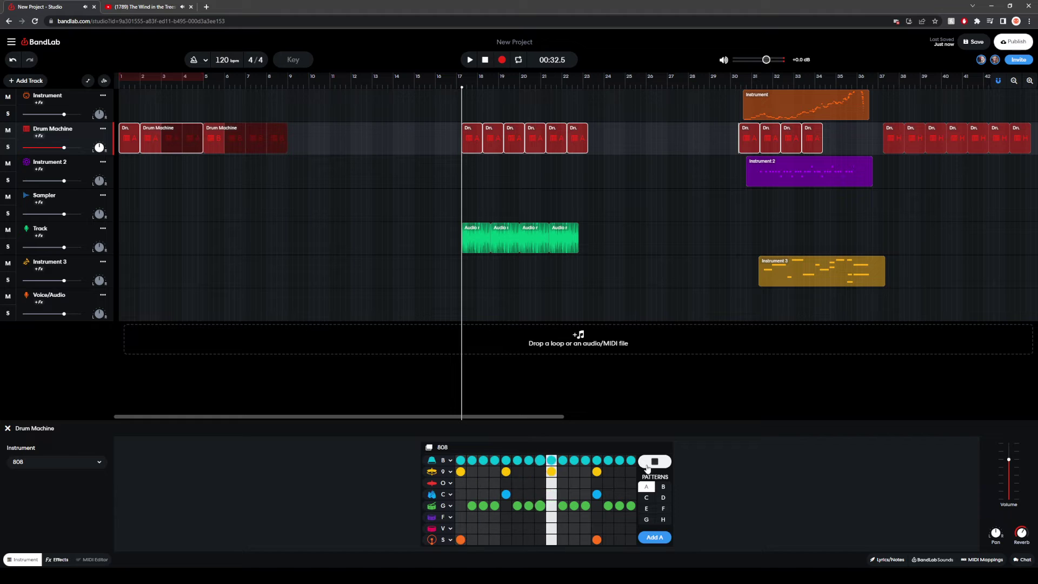
left_click(647, 466)
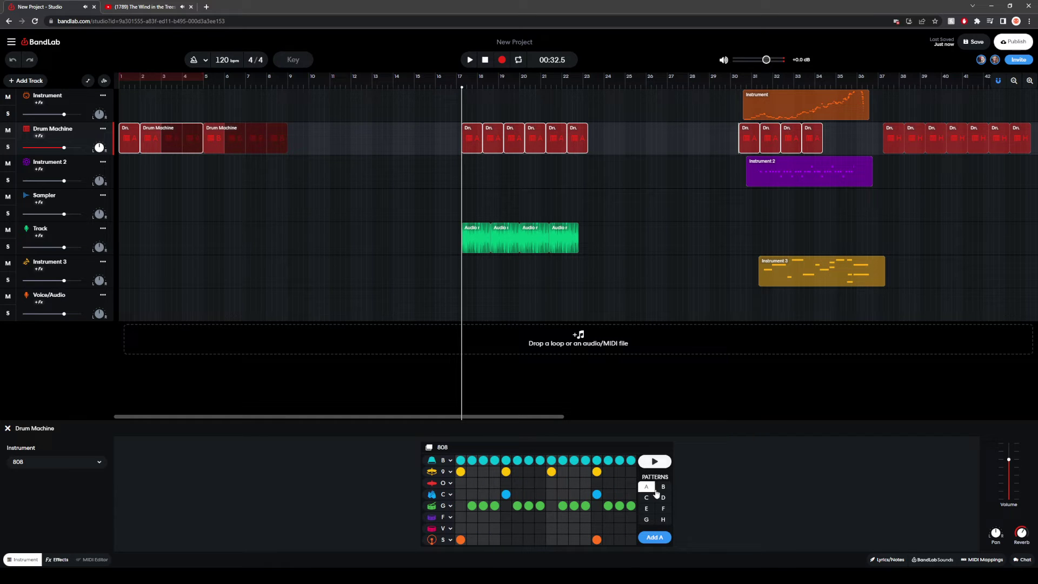
left_click(663, 487)
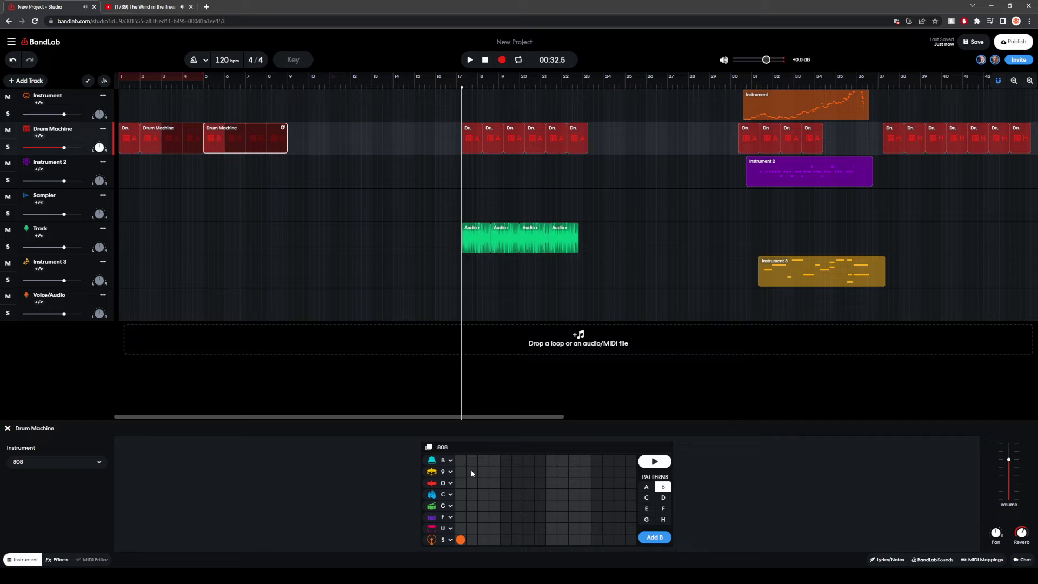
Step: Undo the last edit and preview drum pattern B
key("ctrl+z")
left_click(661, 488)
left_click(649, 460)
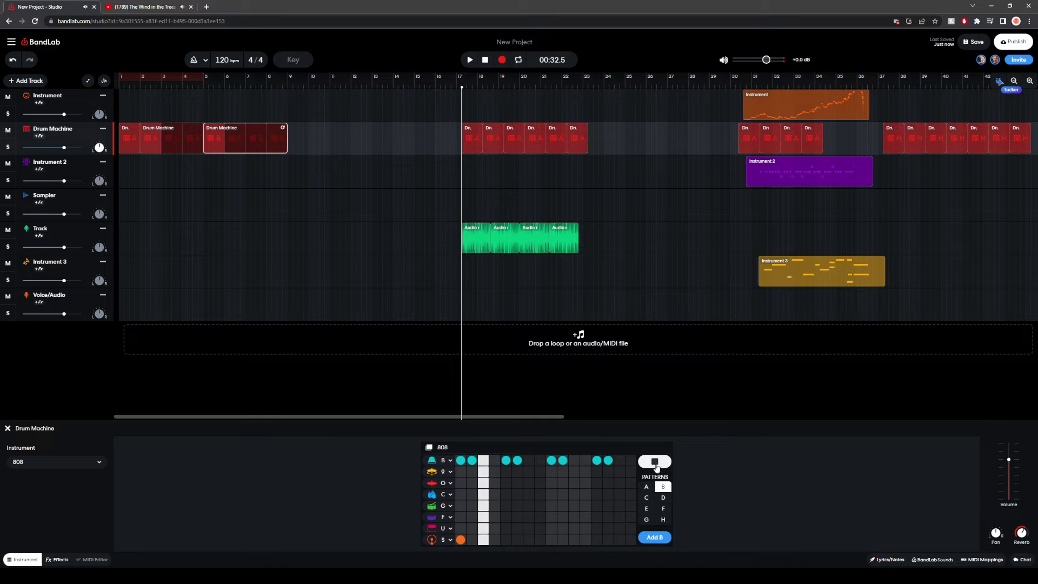
left_click(657, 466)
left_click(662, 487)
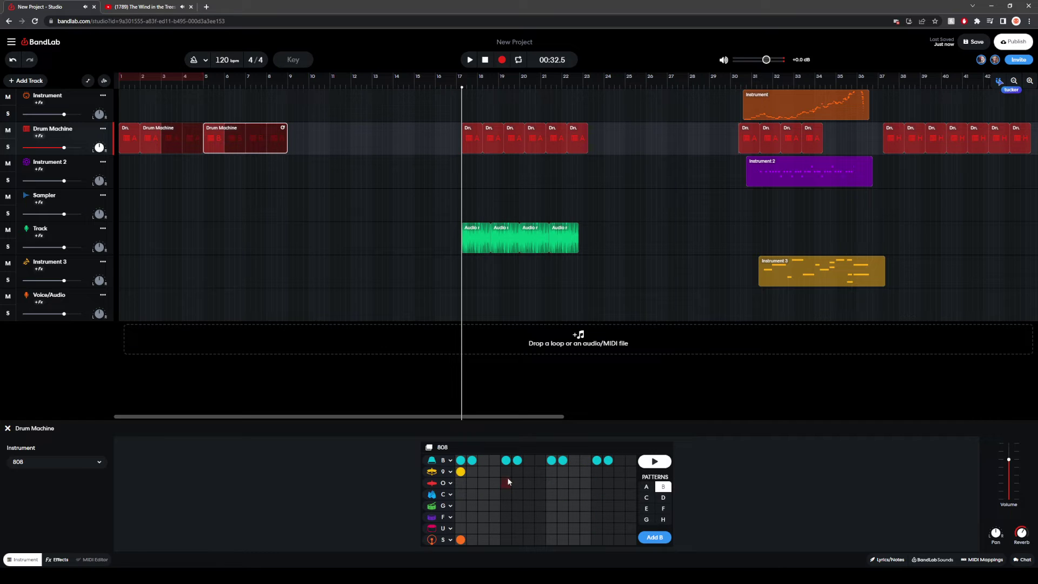
left_click(652, 463)
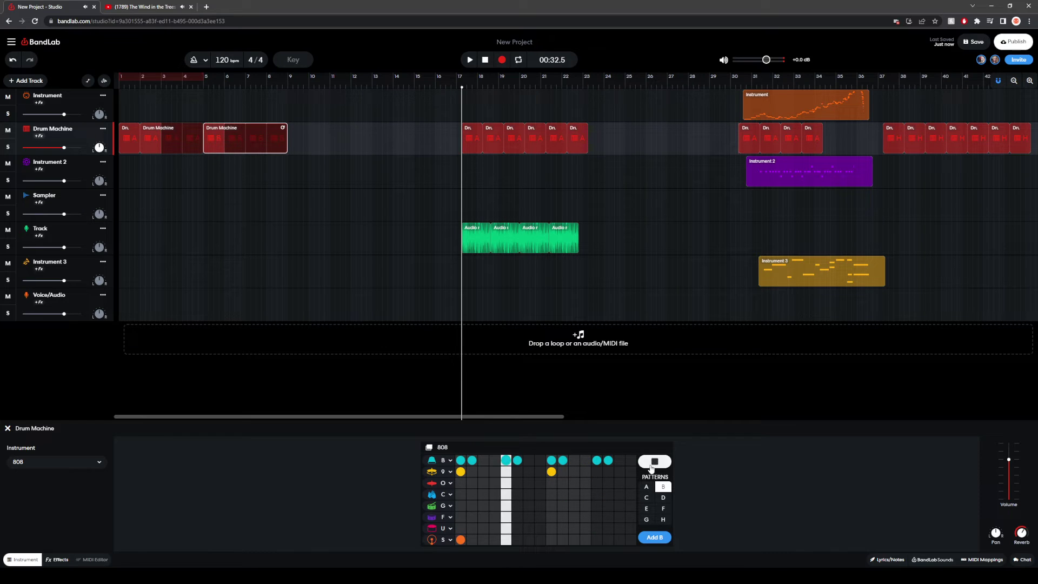
left_click(655, 463)
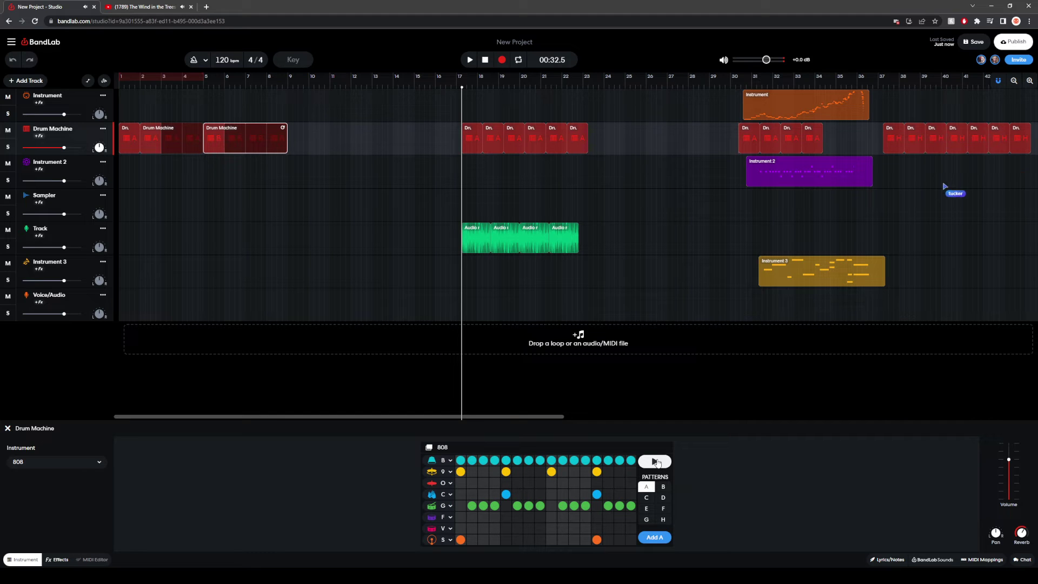
left_click(663, 487)
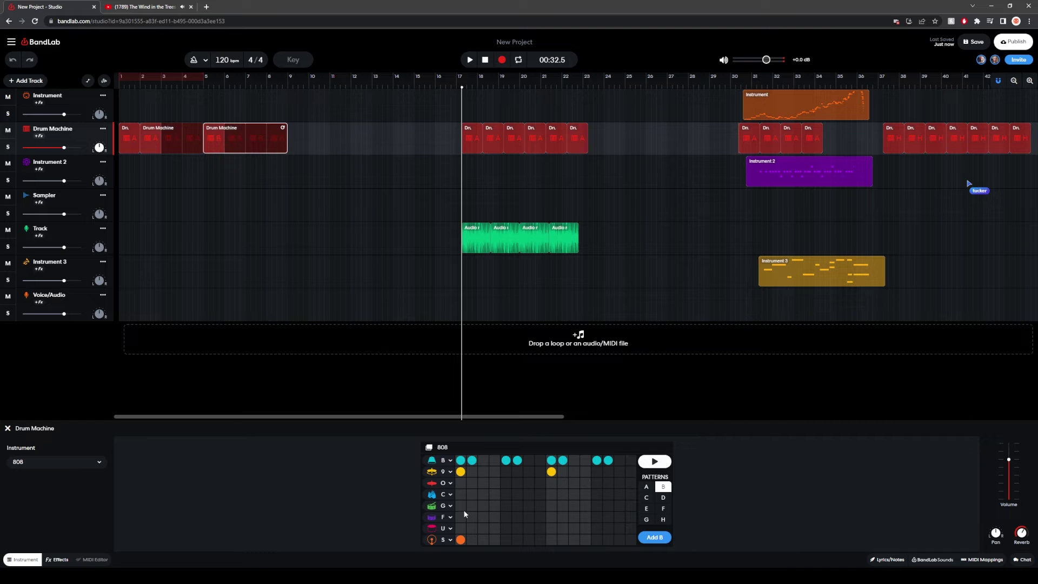
Step: Add G-row steps to pattern B, preview it, and move the playhead to bar 13
left_click(461, 506)
left_click(595, 506)
left_click(655, 461)
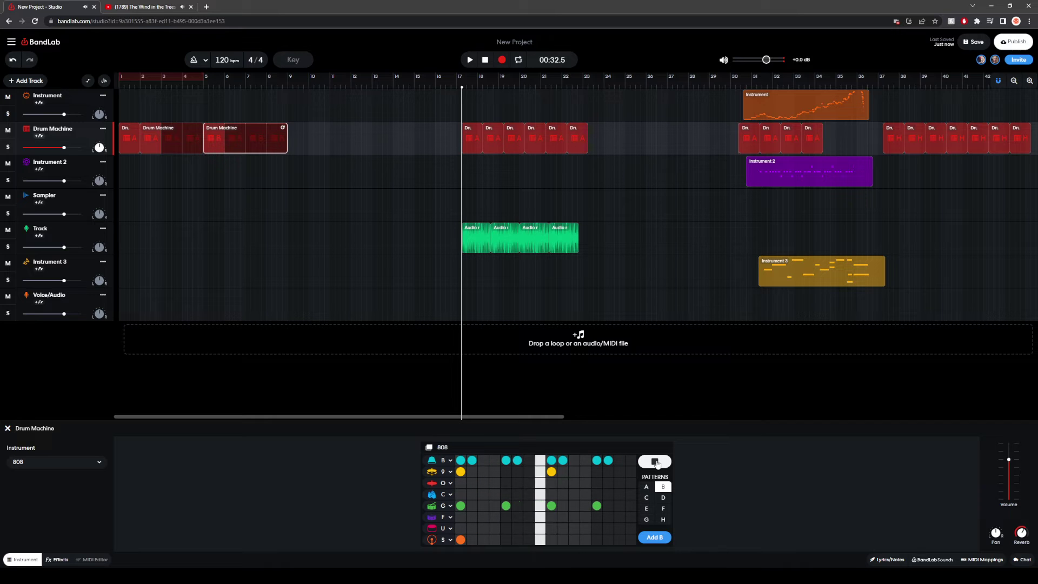
left_click(654, 461)
left_click(646, 486)
left_click(371, 142)
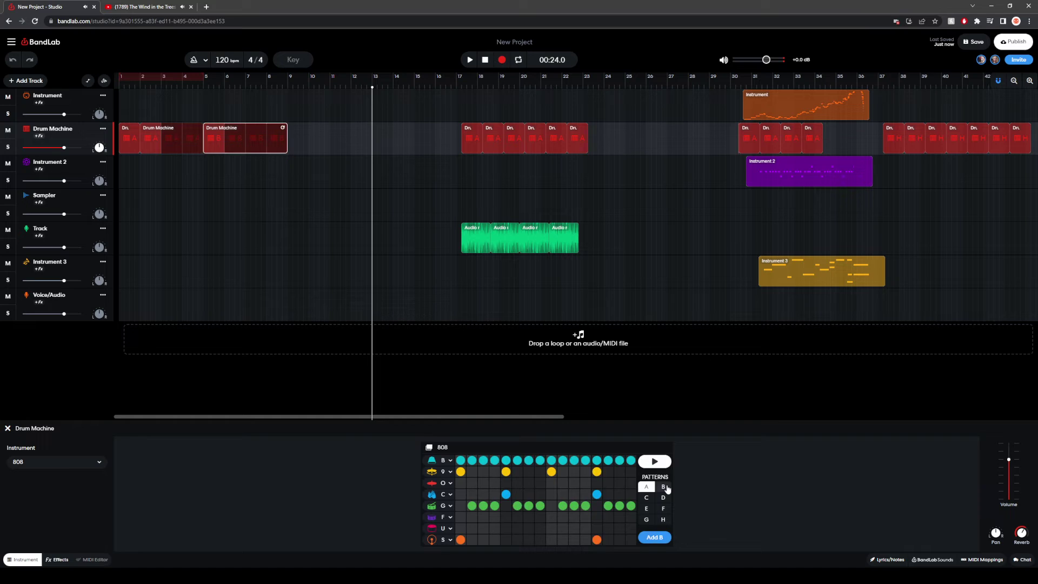
Step: Add four pattern B clips at bars 13–16 and play them back from bar 13
left_click(663, 487)
left_click(654, 536)
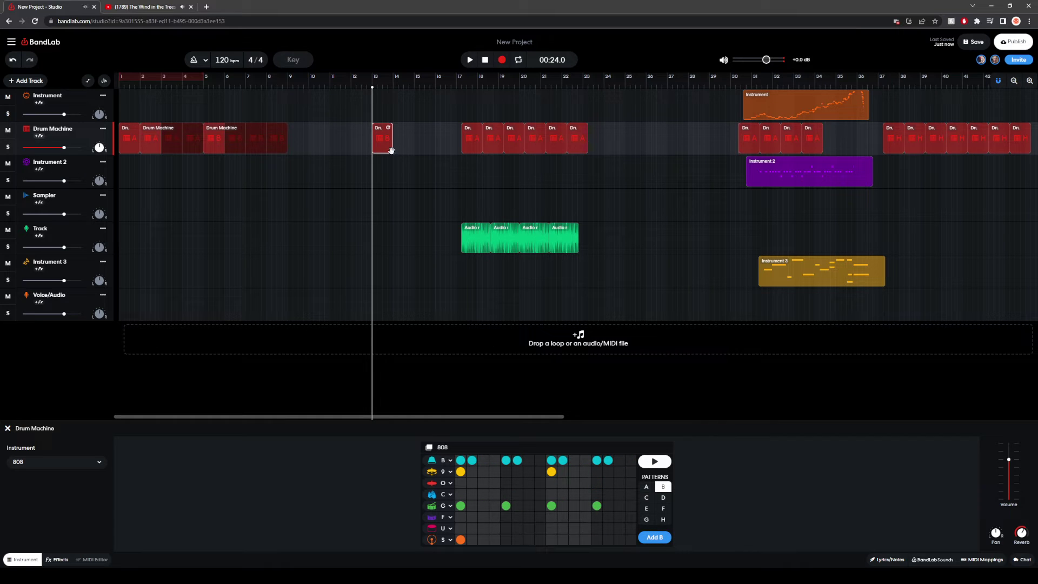
left_click(655, 537)
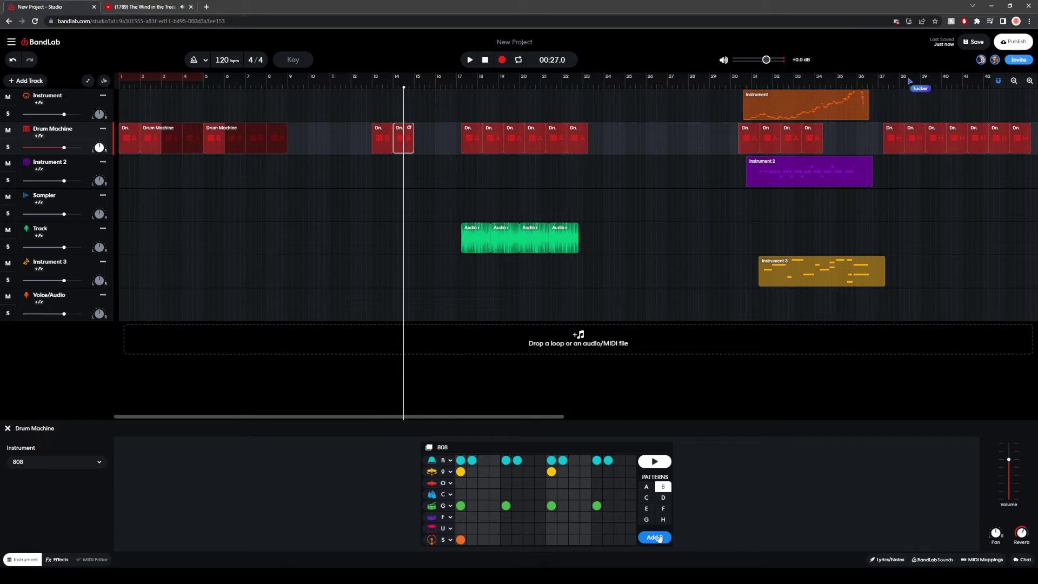
left_click(655, 537)
left_click(654, 537)
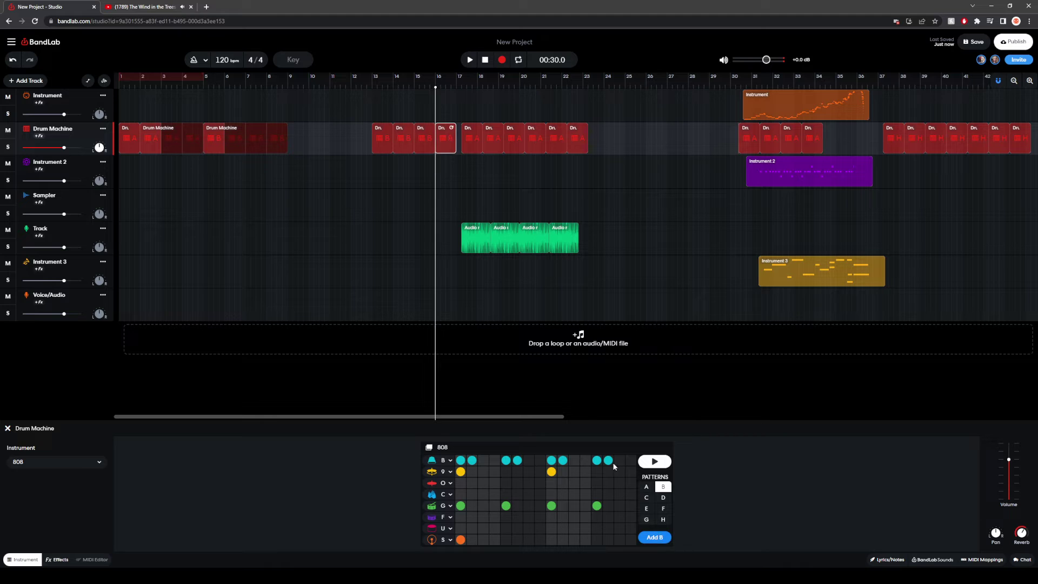
left_click(370, 142)
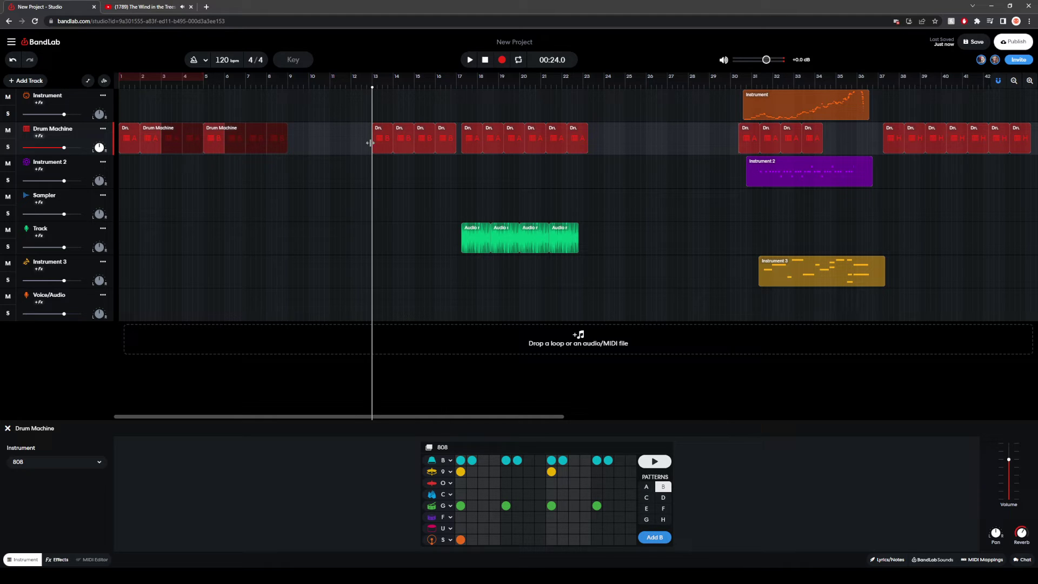
left_click(469, 60)
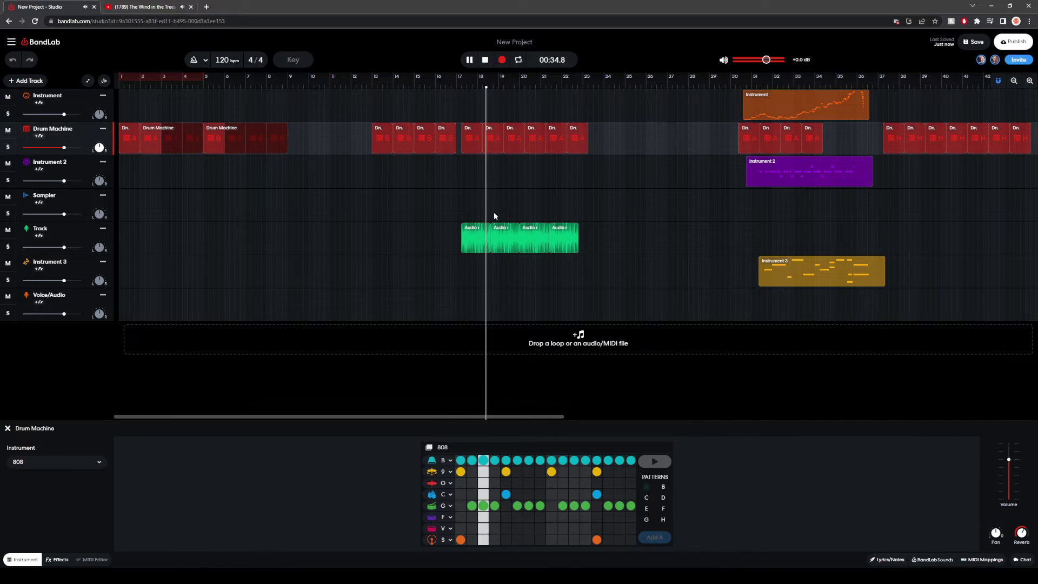
key("space")
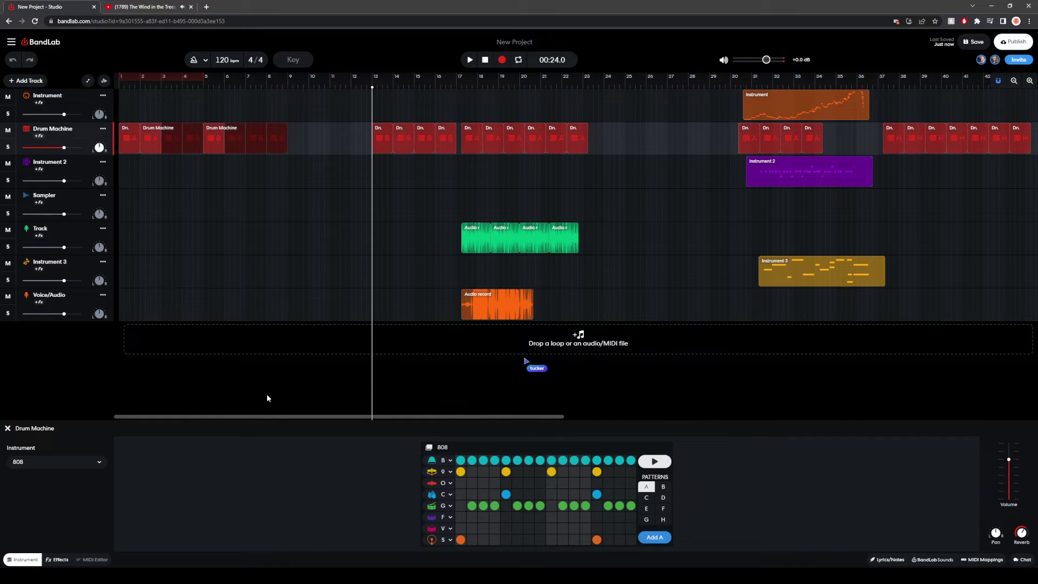
Step: Drag the Audio record clip to start at bar 9 and play the song
left_click_drag(463, 301, 285, 300)
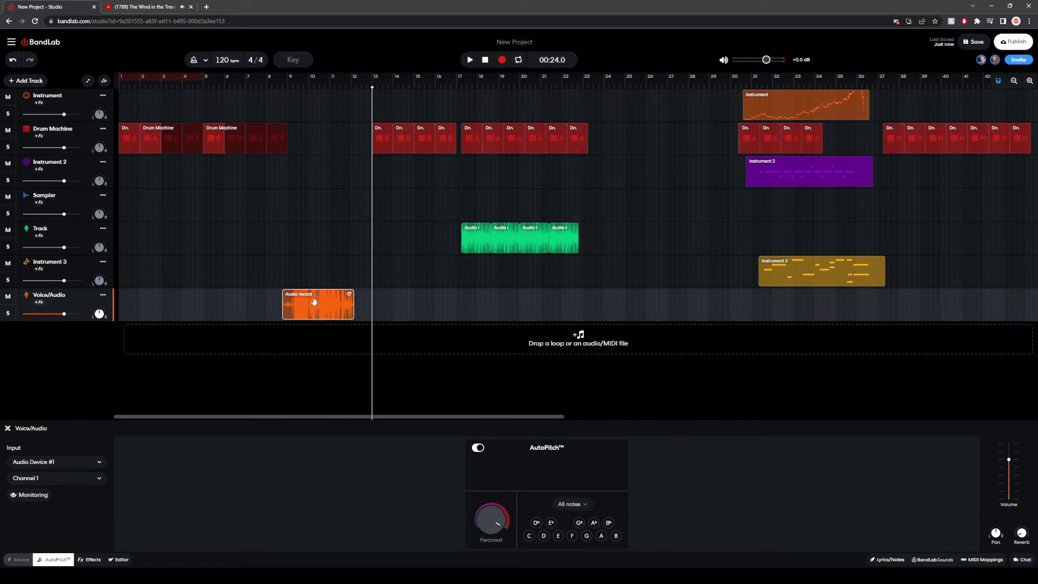
left_click(282, 277)
left_click(469, 61)
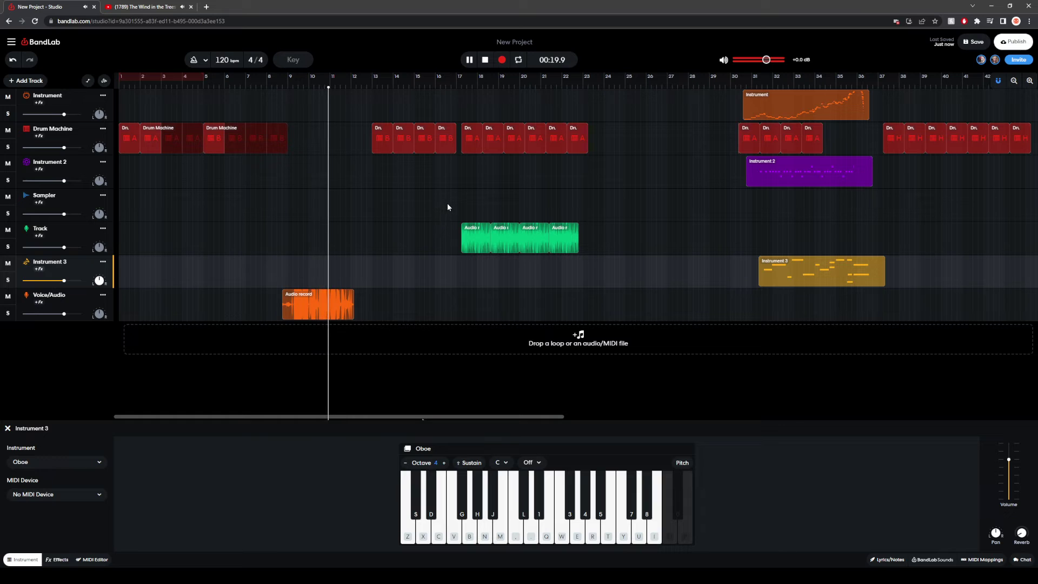
left_click(486, 61)
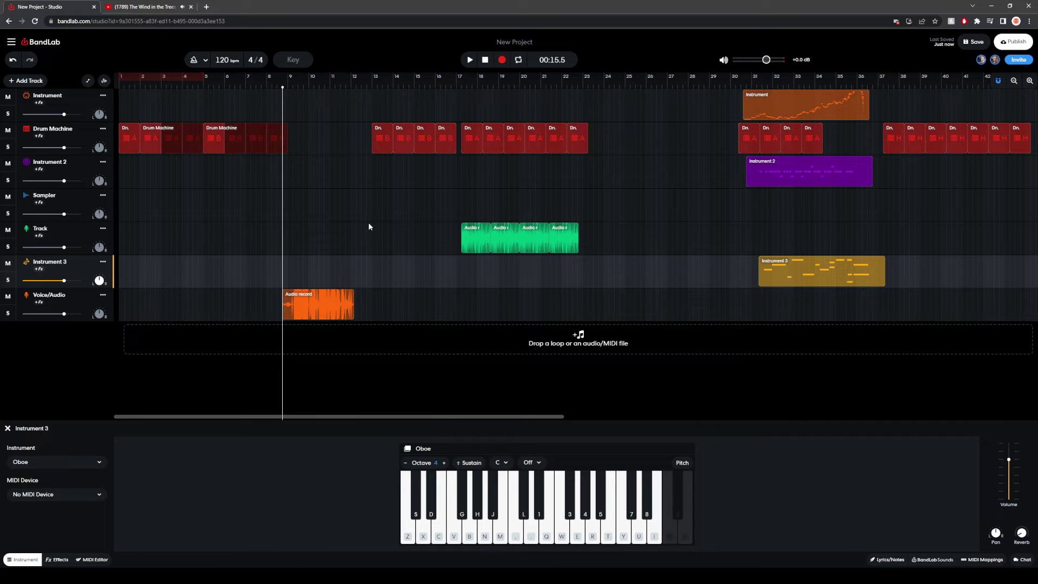
Step: Audition from 00:33 and 00:32.5, then set and enable a loop over bars 1–4
left_click(376, 189)
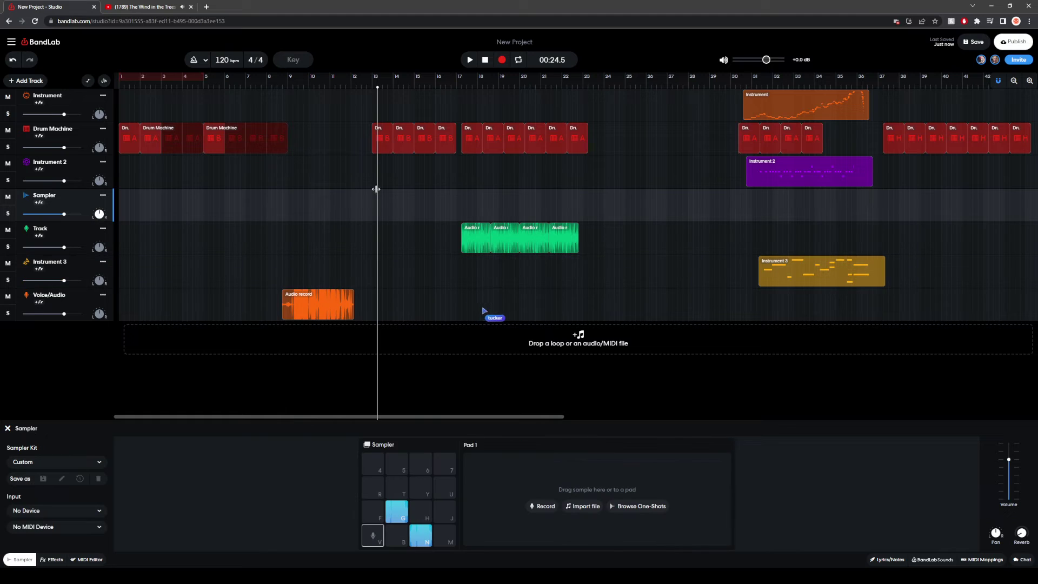
left_click(371, 141)
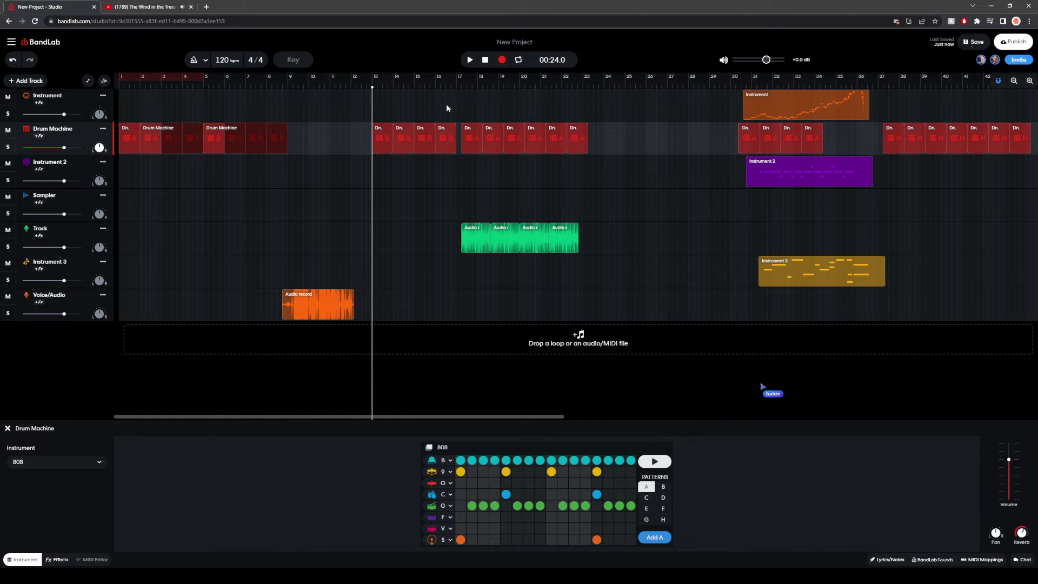
left_click(466, 184)
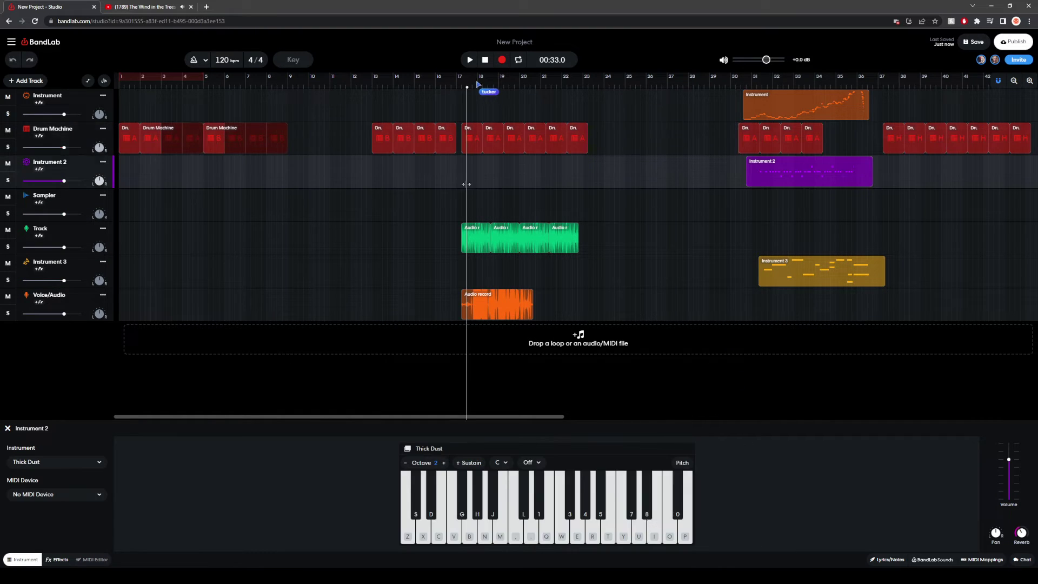
left_click(469, 59)
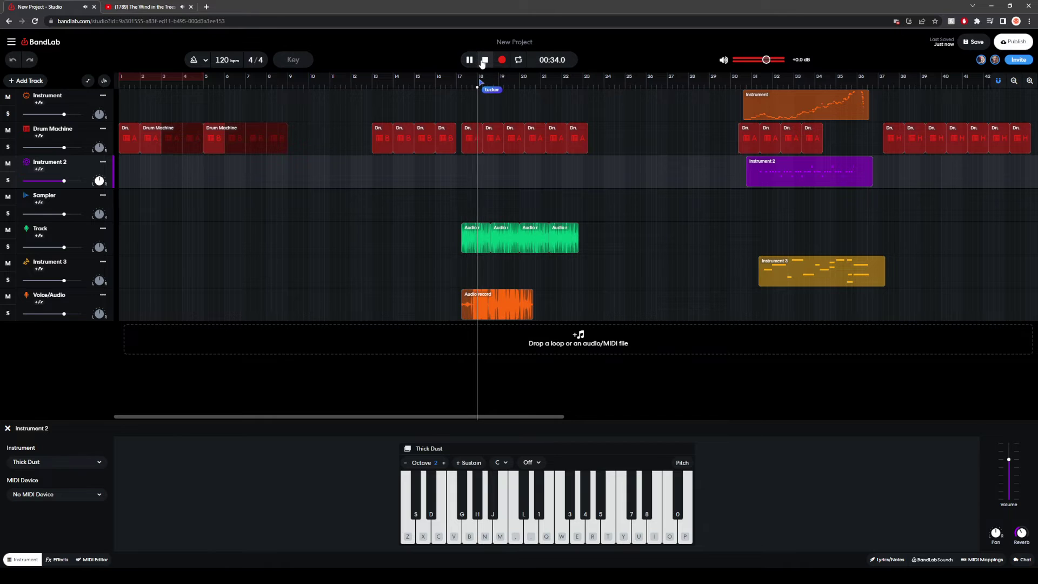
left_click(484, 60)
left_click(461, 171)
left_click(469, 59)
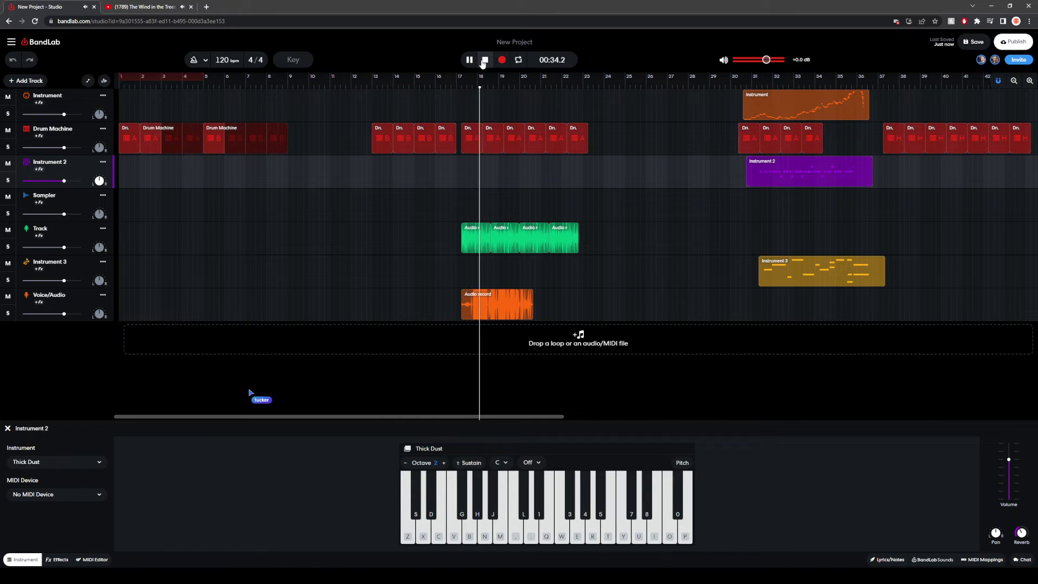
left_click(484, 60)
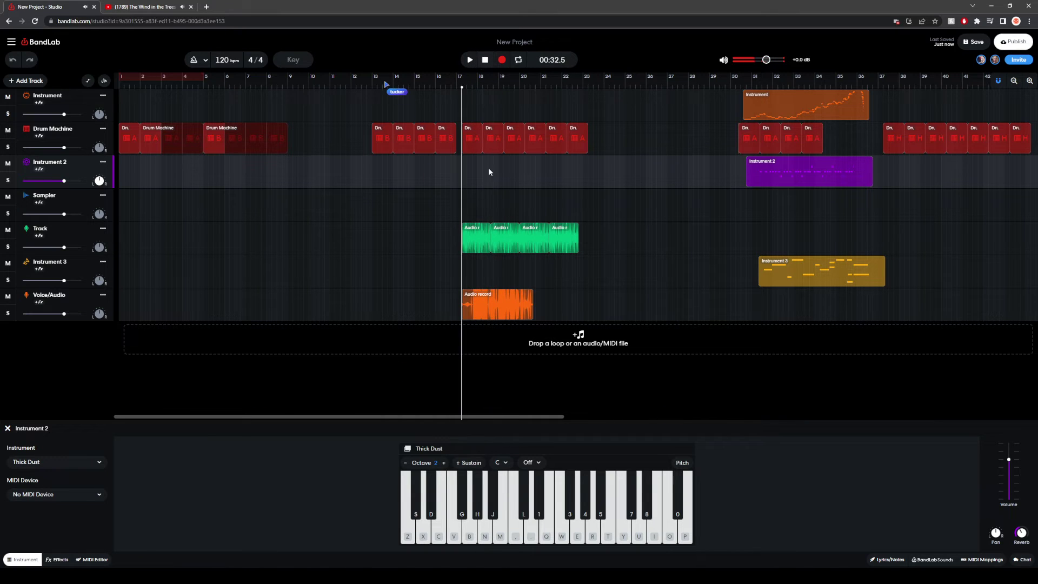
left_click(372, 113)
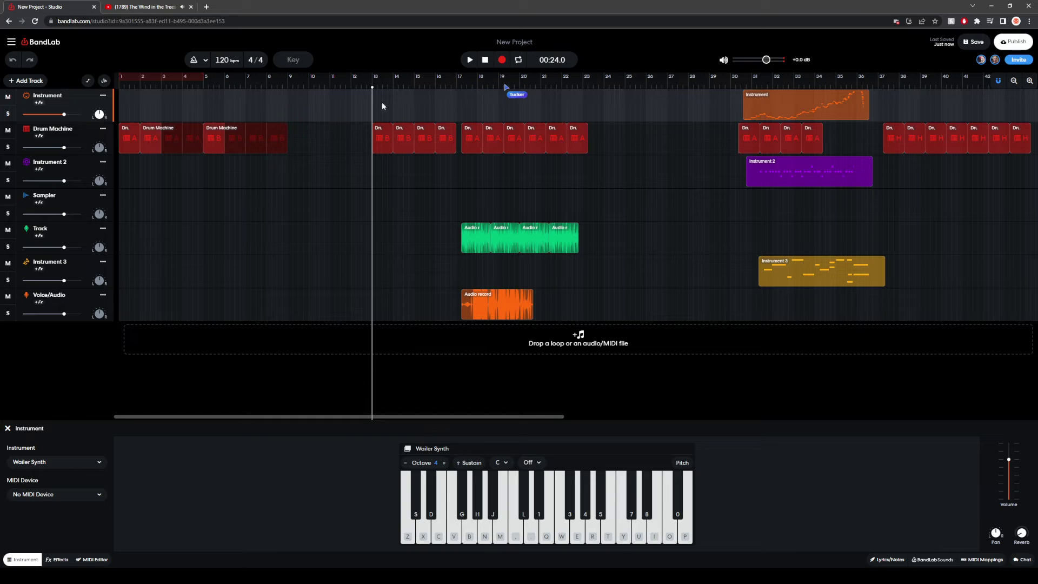
left_click_drag(203, 76, 179, 81)
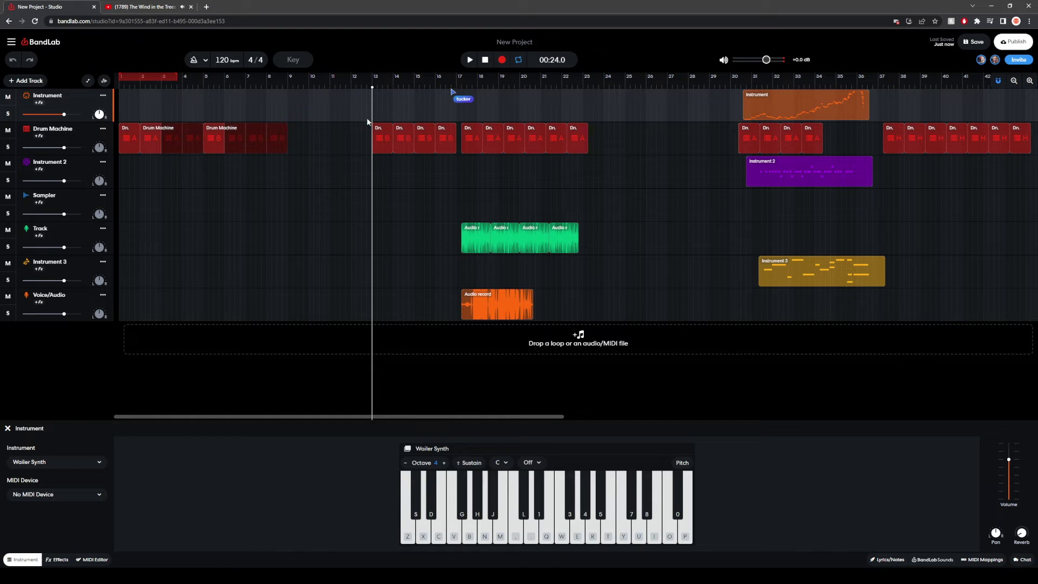
Step: Move the playback position through bars 1, 6 and 13 while selecting tracks
left_click(469, 59)
left_click(484, 60)
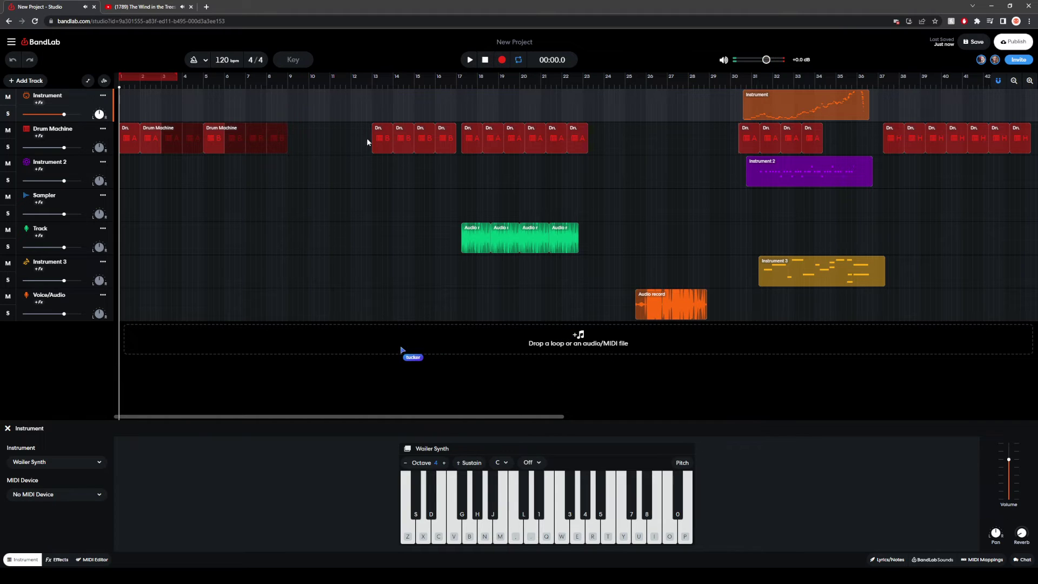
left_click(371, 172)
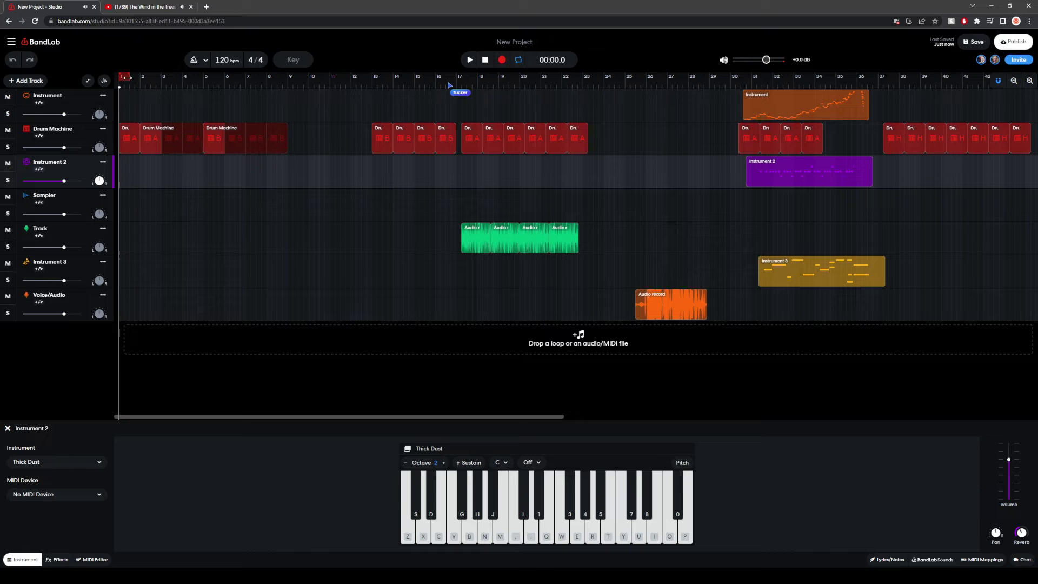
left_click(197, 109)
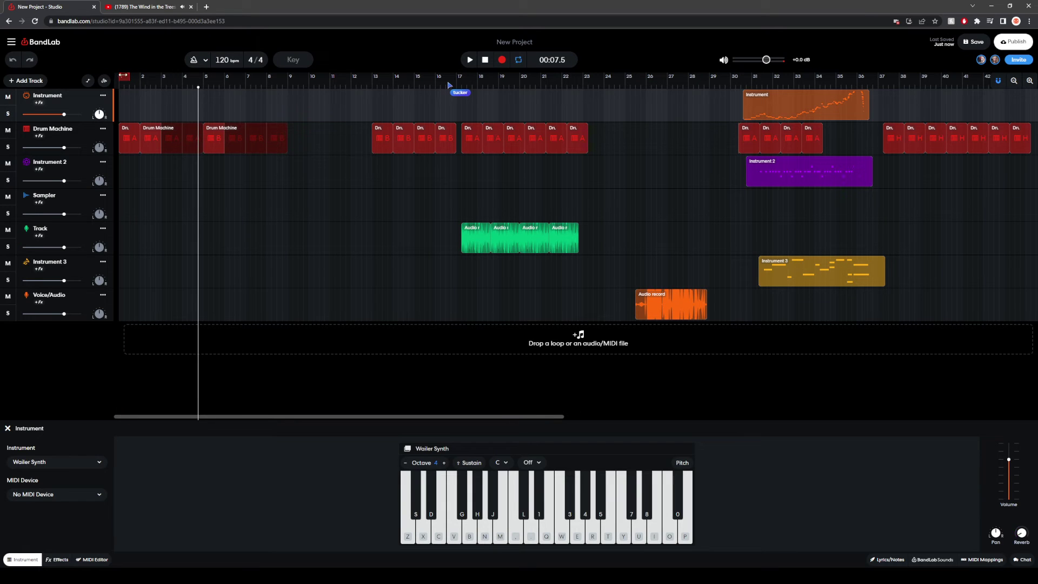
left_click(234, 93)
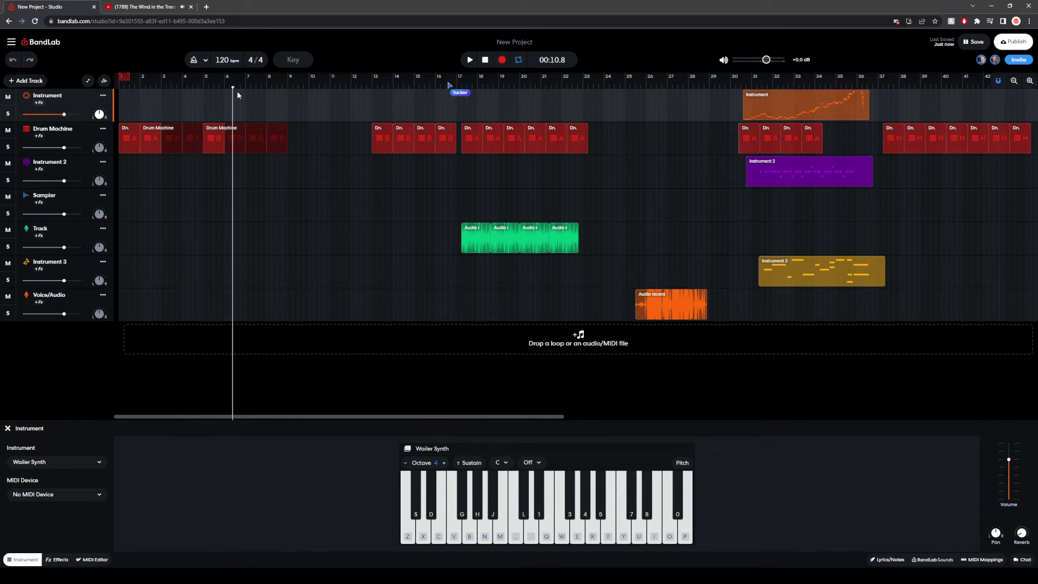
left_click(368, 118)
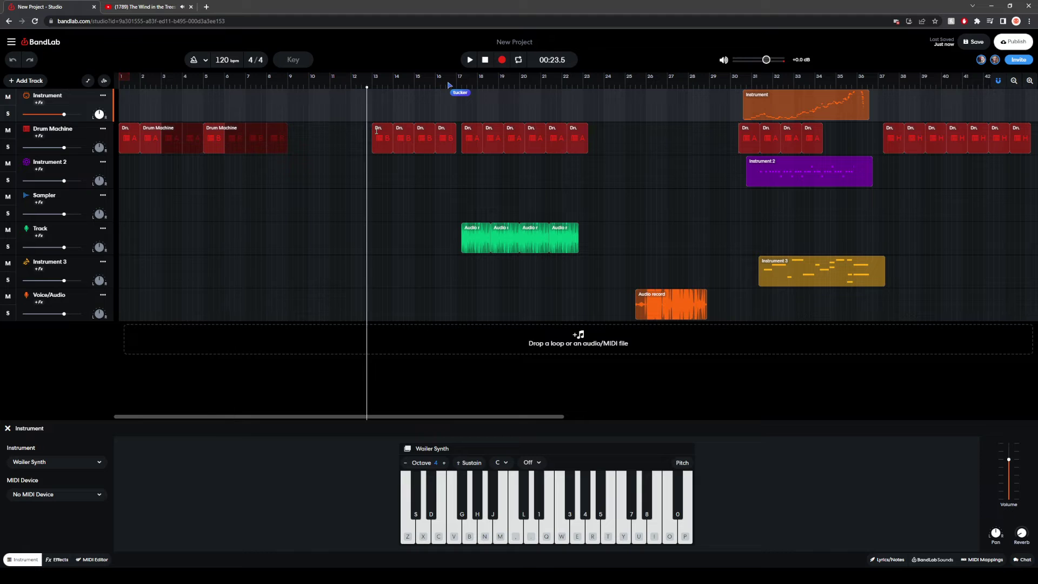
left_click(374, 140)
left_click(373, 169)
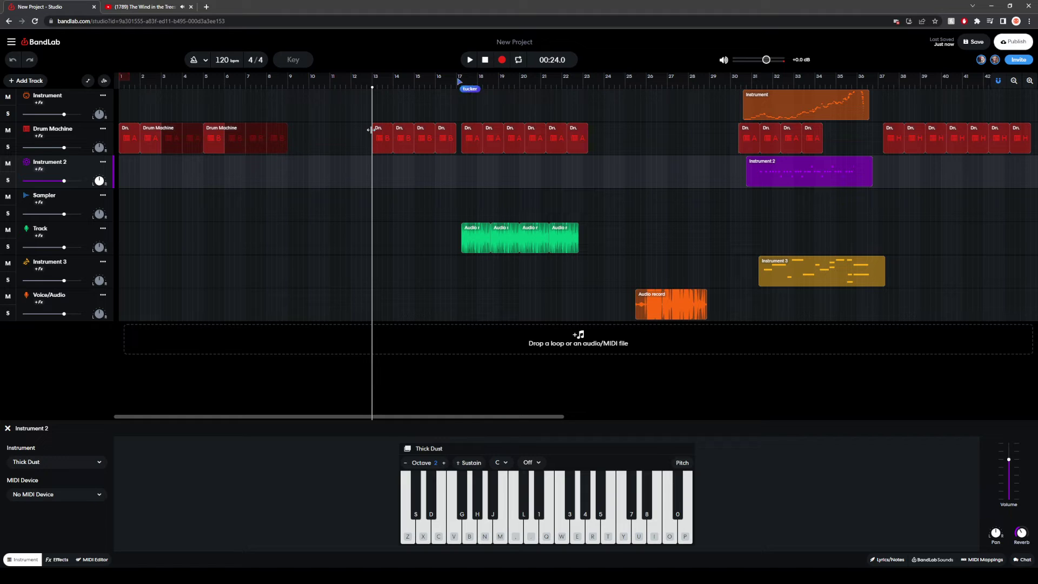
Step: Play from bar 13 twice, then delete the second Drum Machine region
left_click(469, 60)
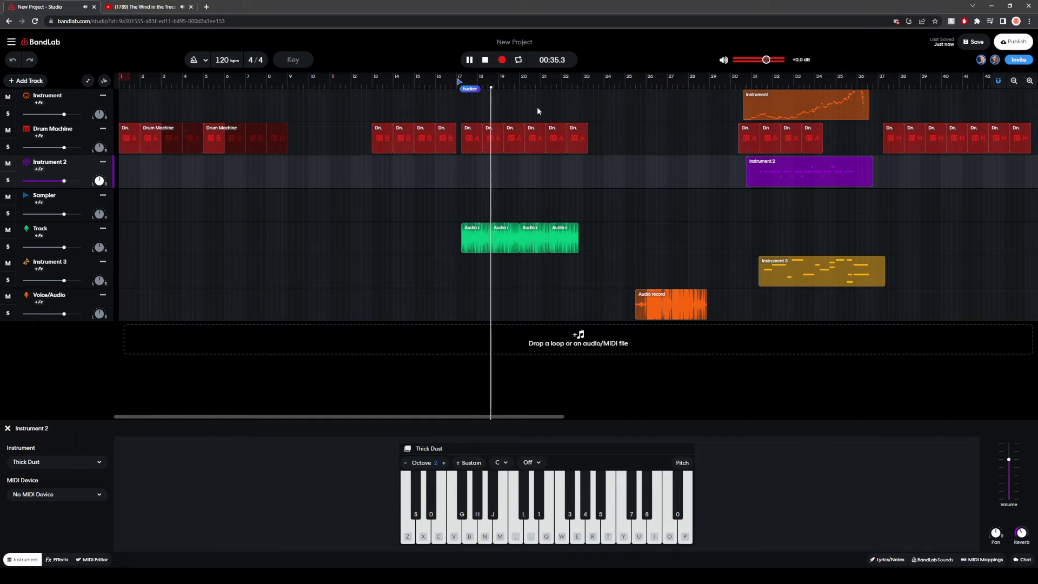
left_click(486, 62)
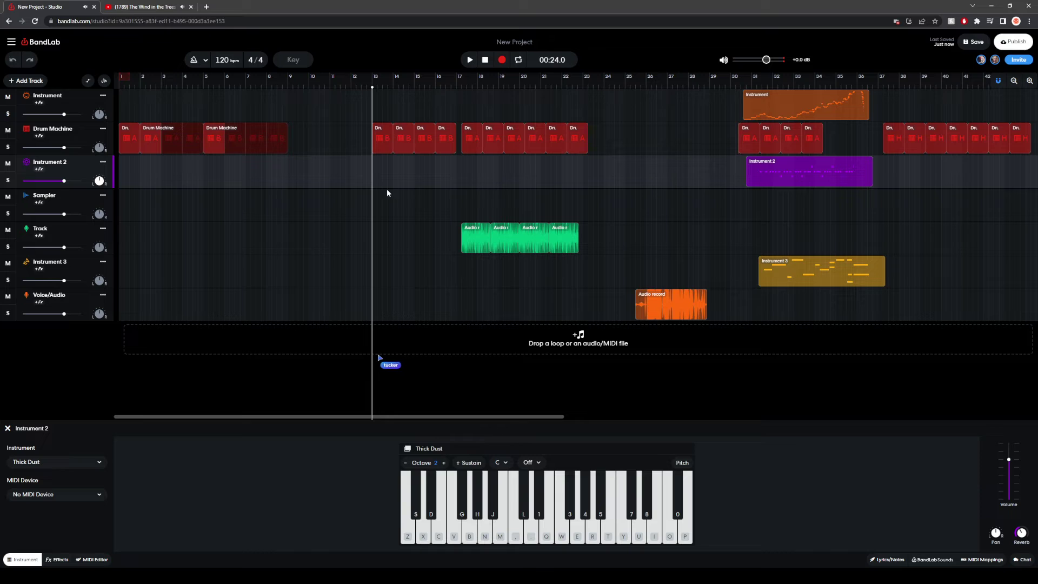
left_click(470, 61)
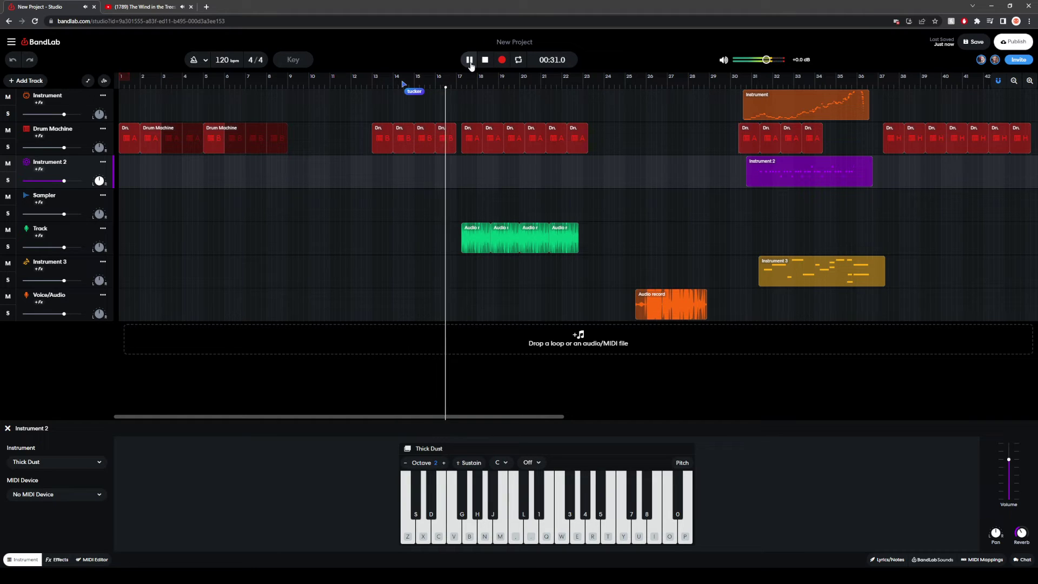
left_click(478, 63)
left_click(277, 139)
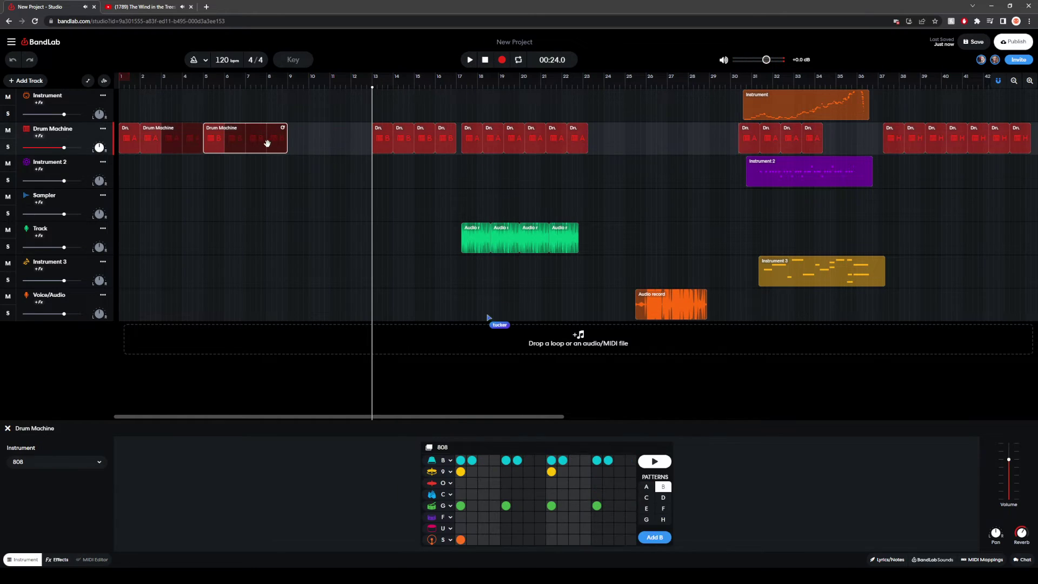
key("Delete")
Step: Set the playback position near bar 9 and compare drum patterns B and C
left_click(309, 142)
left_click(292, 145)
left_click(291, 146)
left_click(646, 498)
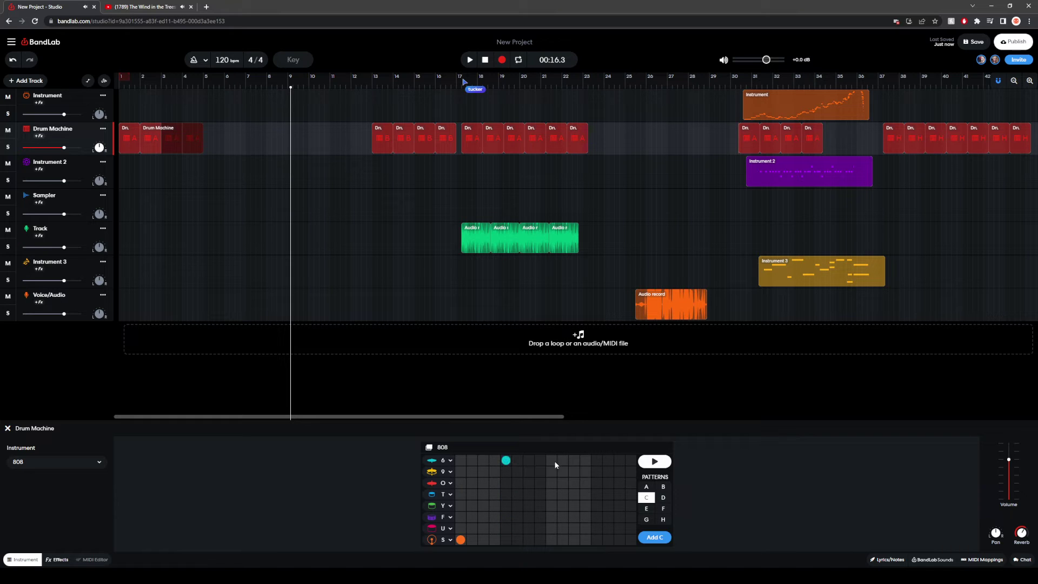
left_click(661, 488)
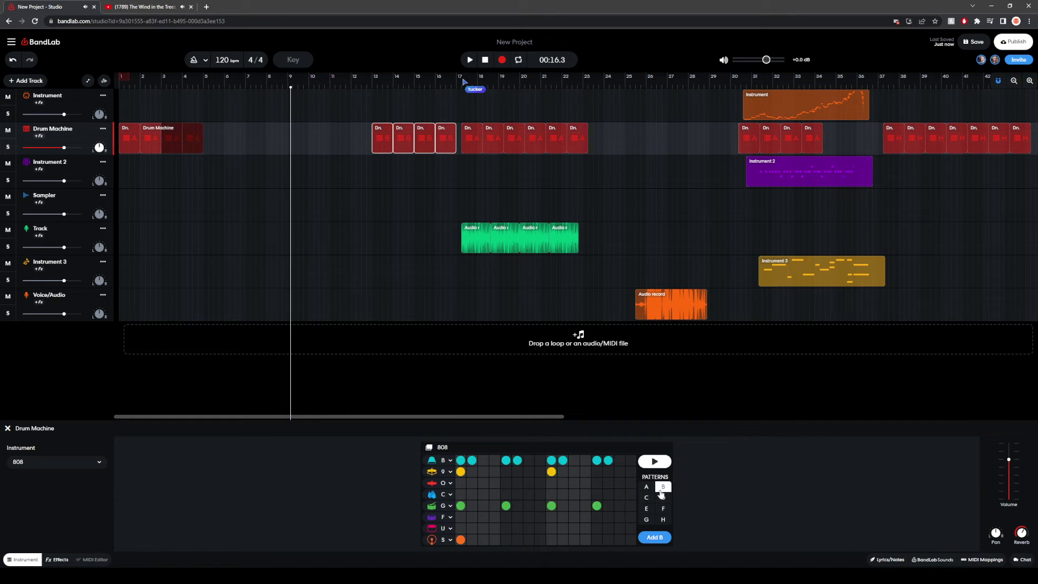
left_click(646, 498)
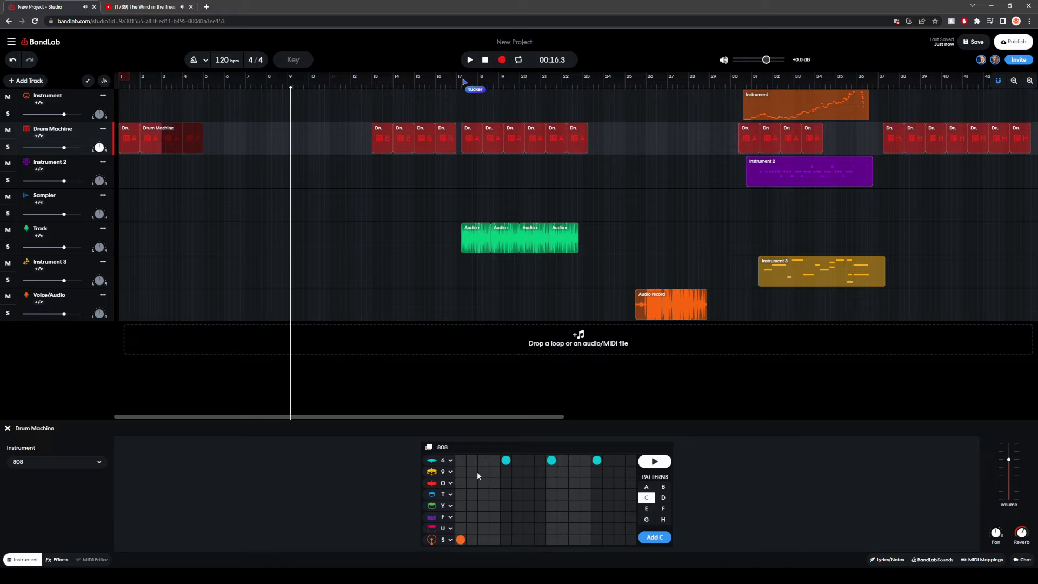
left_click(662, 487)
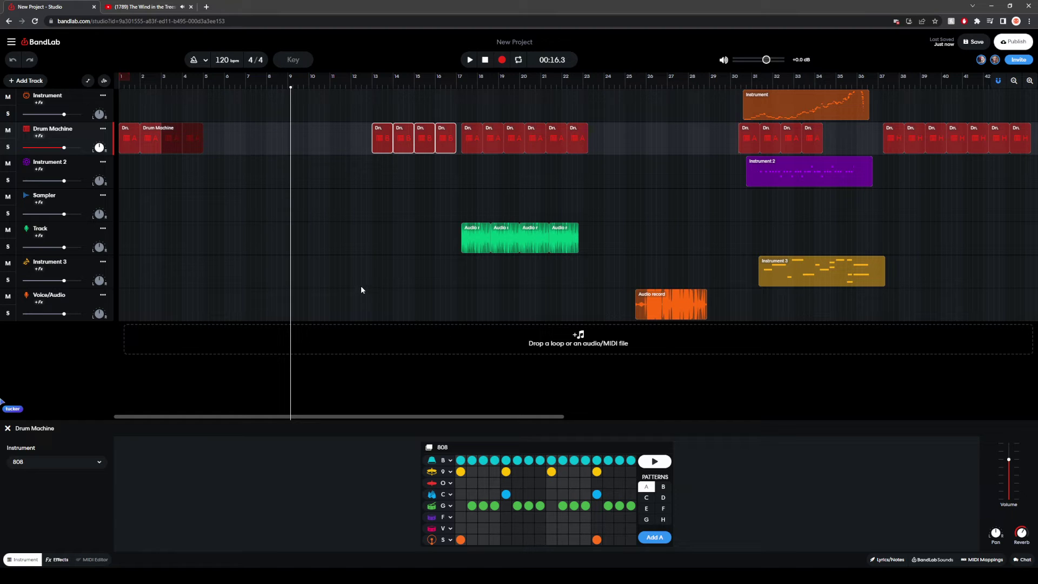
left_click(649, 497)
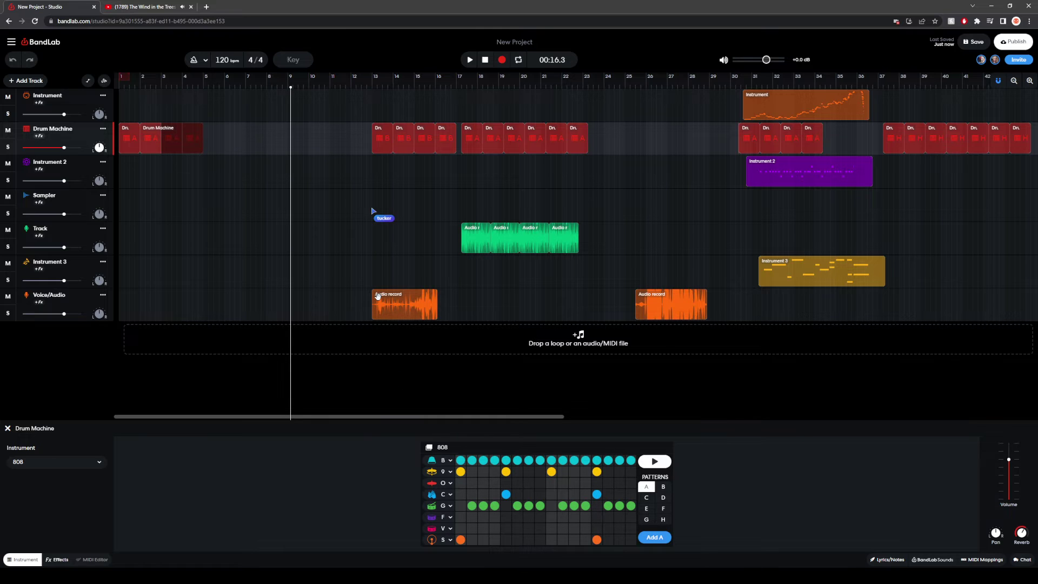
Step: Select the Instrument 3 track and play the arrangement twice from bar 13
left_click(376, 298)
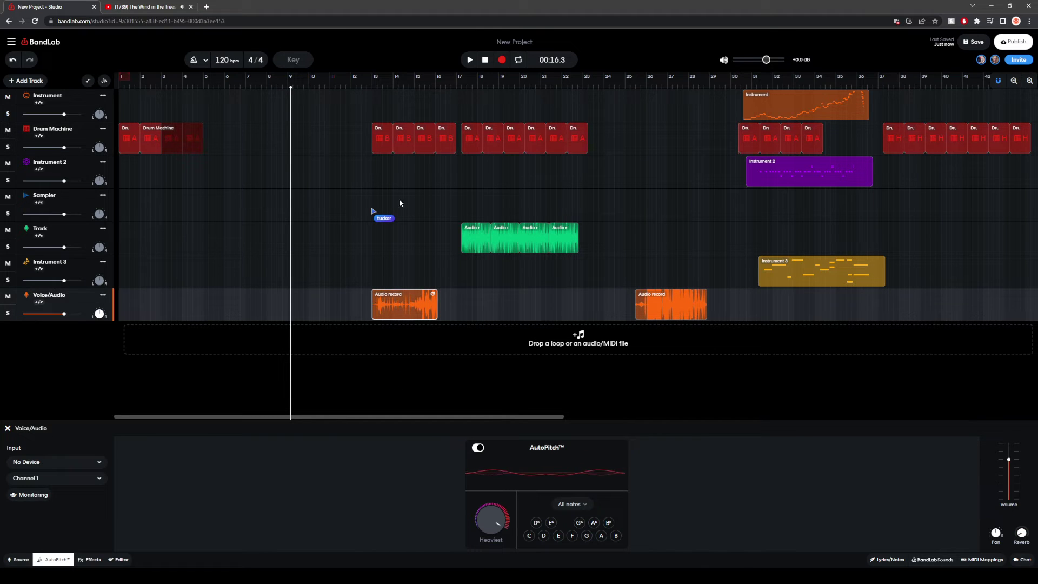
left_click(375, 286)
left_click(469, 60)
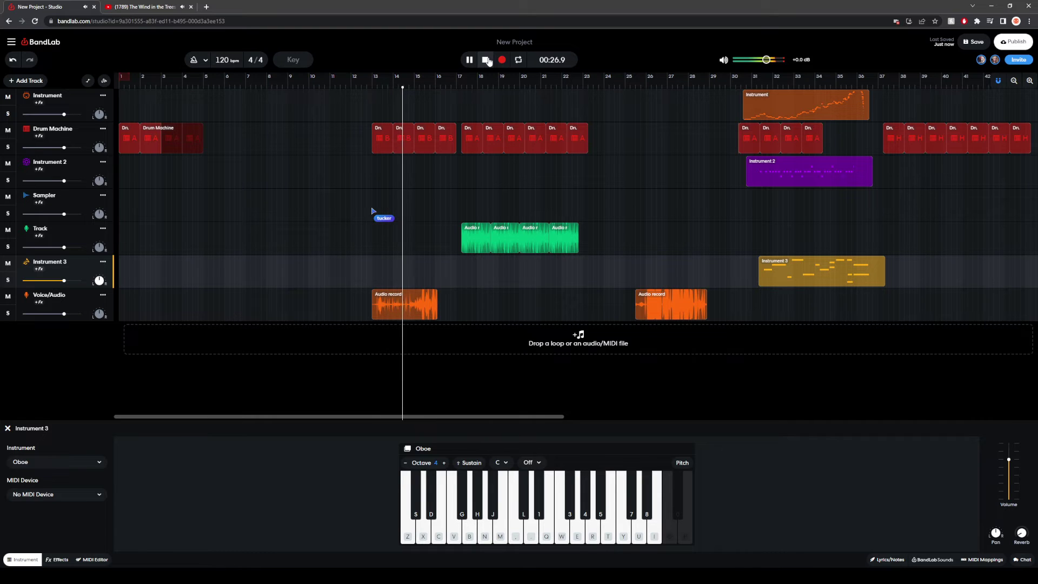
left_click(486, 60)
left_click(380, 271)
left_click(467, 60)
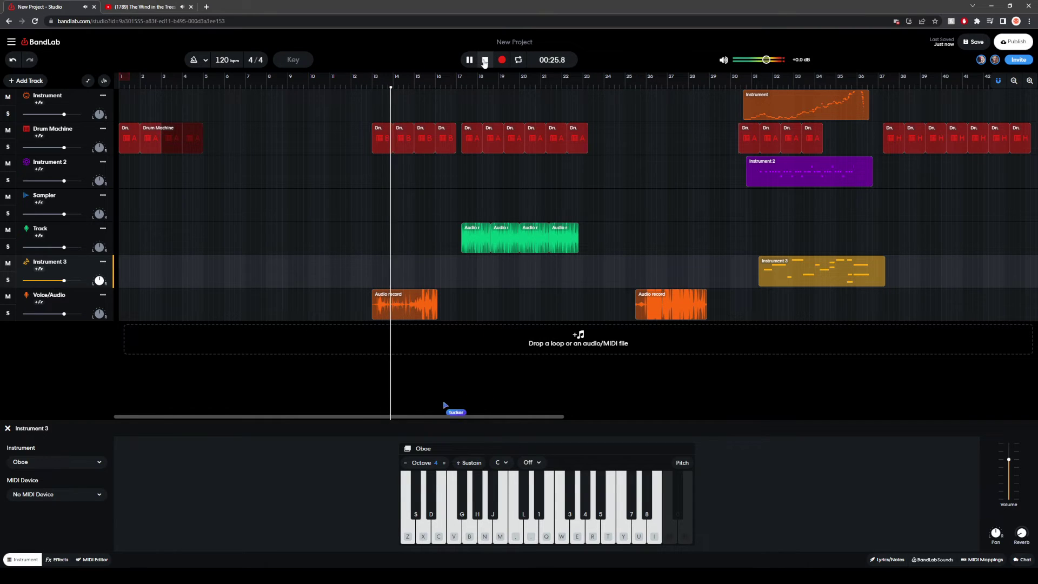
left_click(484, 61)
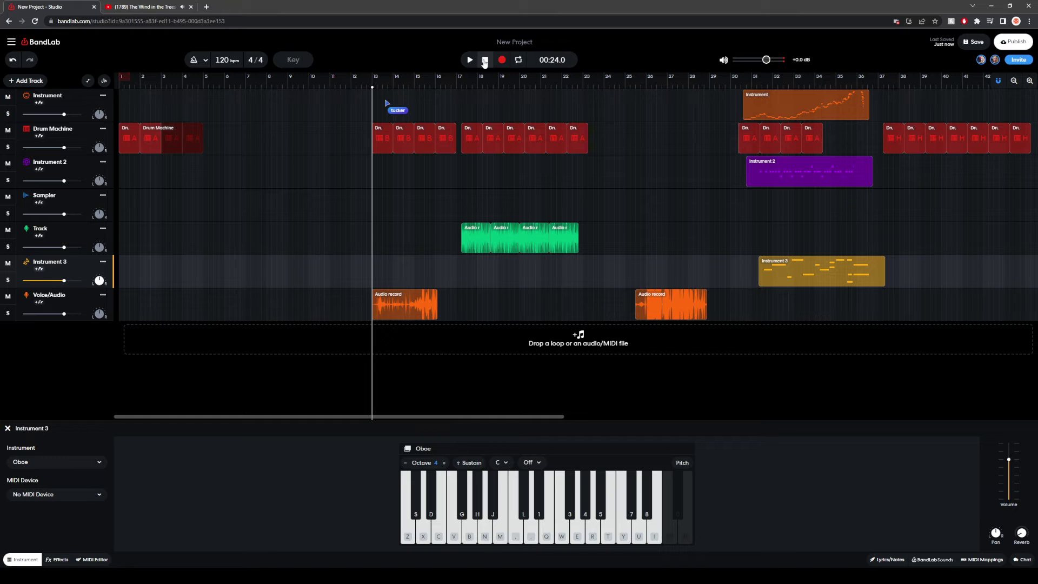
Step: Open the Drum Machine's step sequencer and audition drum patterns C and A
left_click(253, 147)
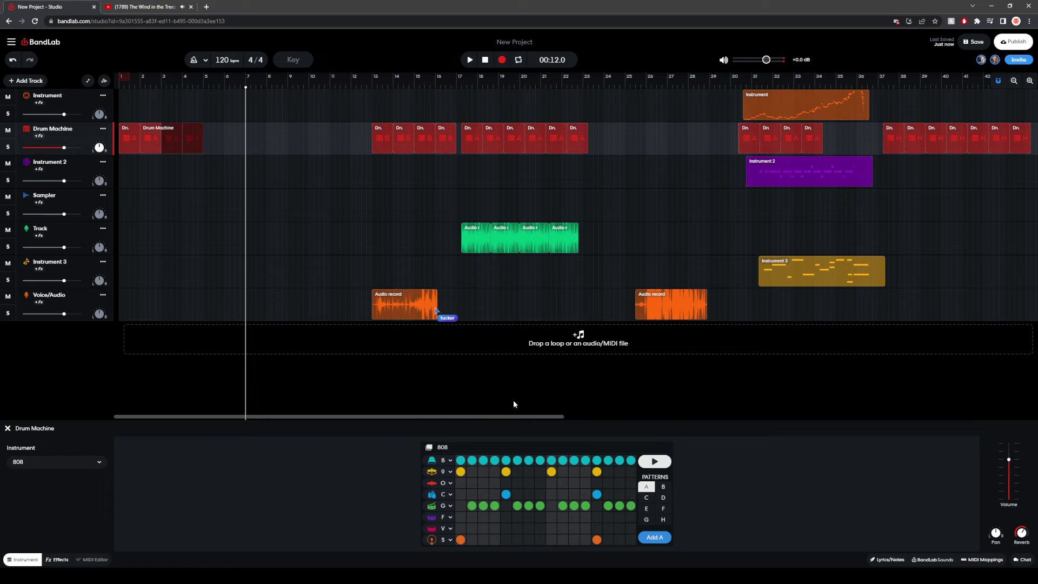
left_click(646, 497)
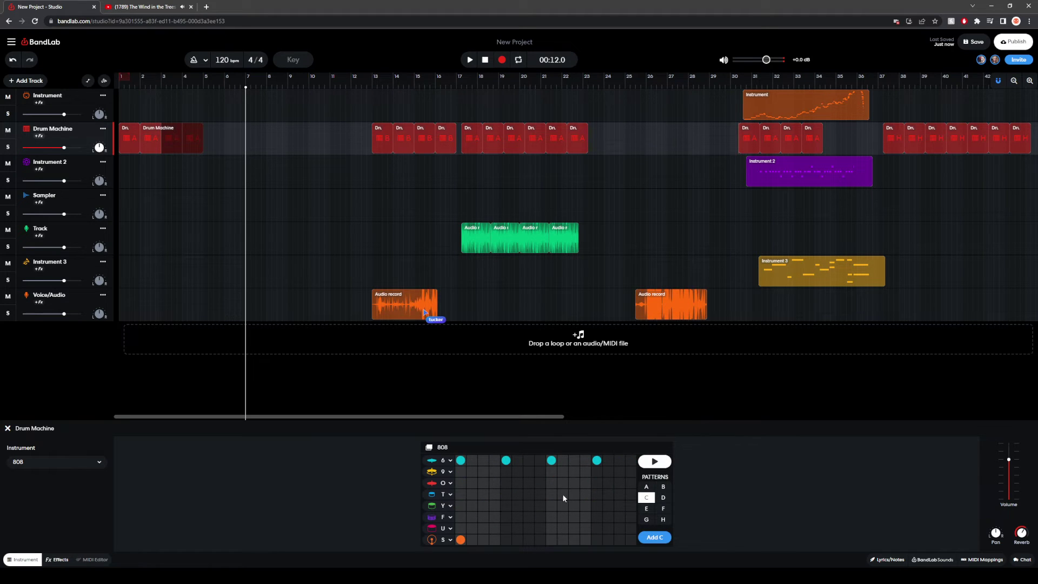
left_click(654, 461)
left_click(646, 487)
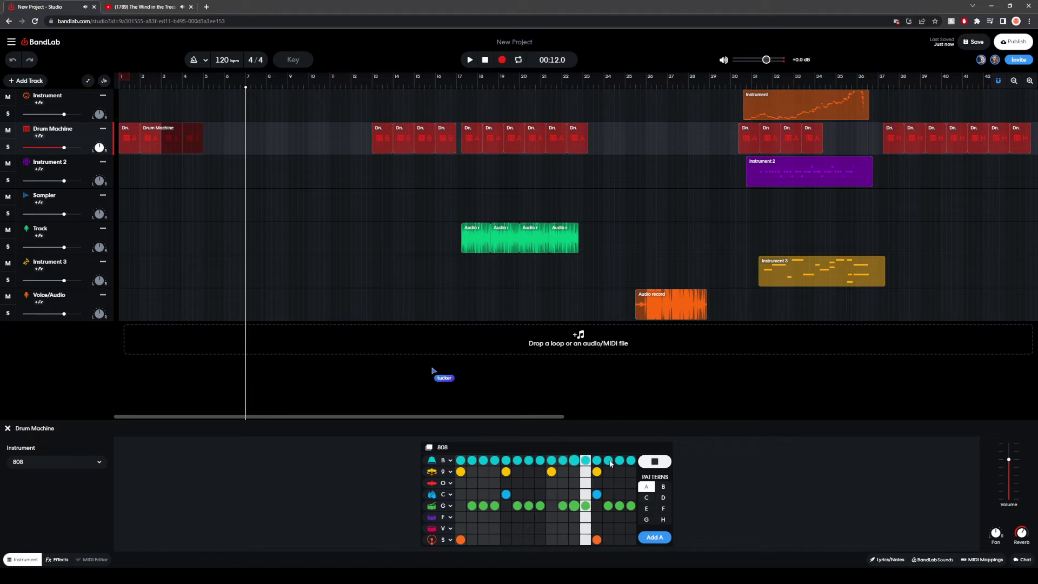
left_click(646, 498)
Step: Try an extra step in pattern C's first row, preview it, then remove it
left_click(593, 460)
left_click(654, 461)
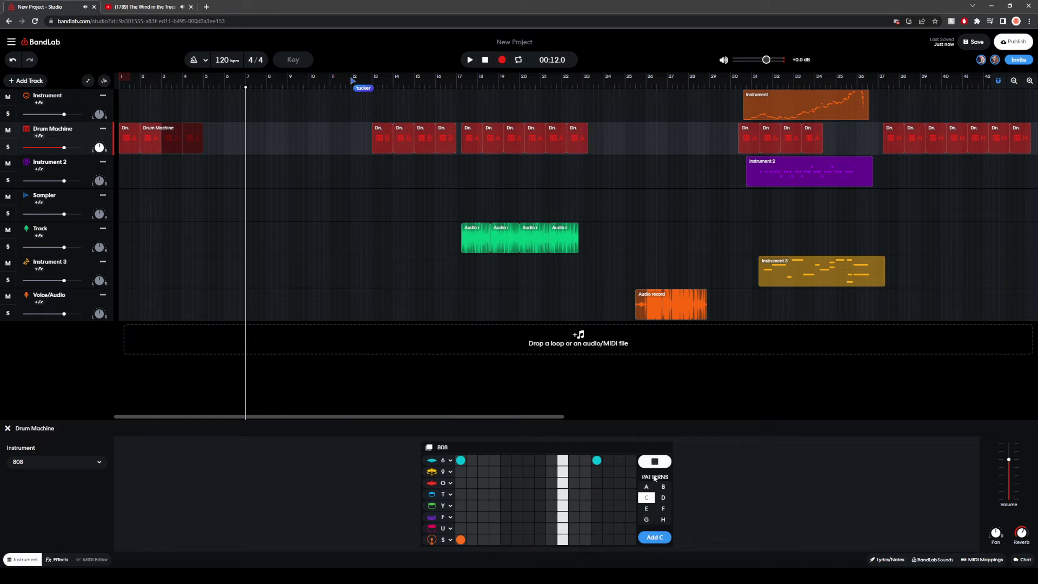
left_click(654, 461)
left_click(596, 463)
left_click(655, 462)
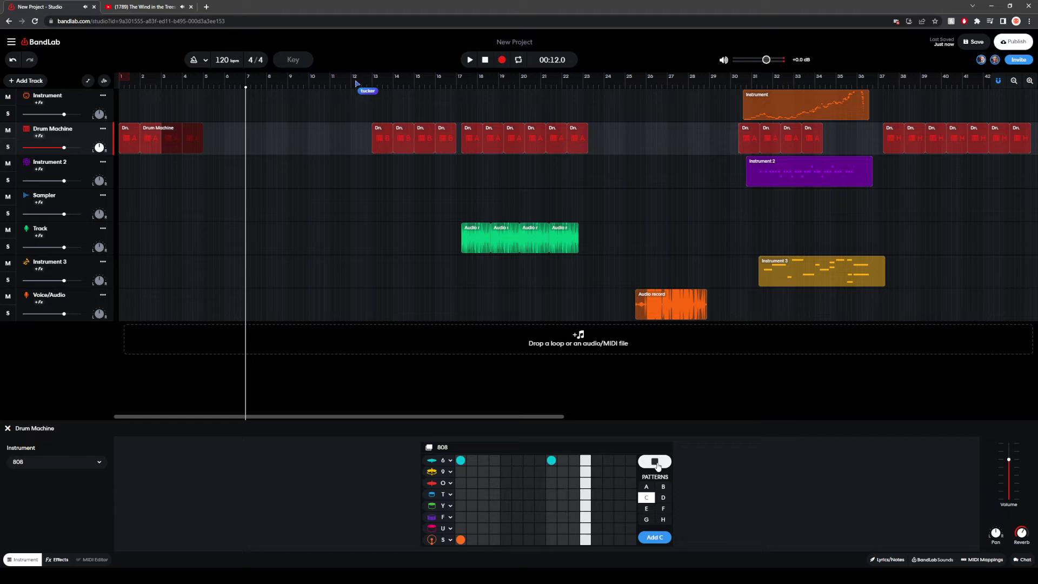
left_click(659, 463)
Step: Add a second-drum hit on step 9 of pattern C and place a pattern C clip at bar 8
left_click(551, 472)
left_click(655, 462)
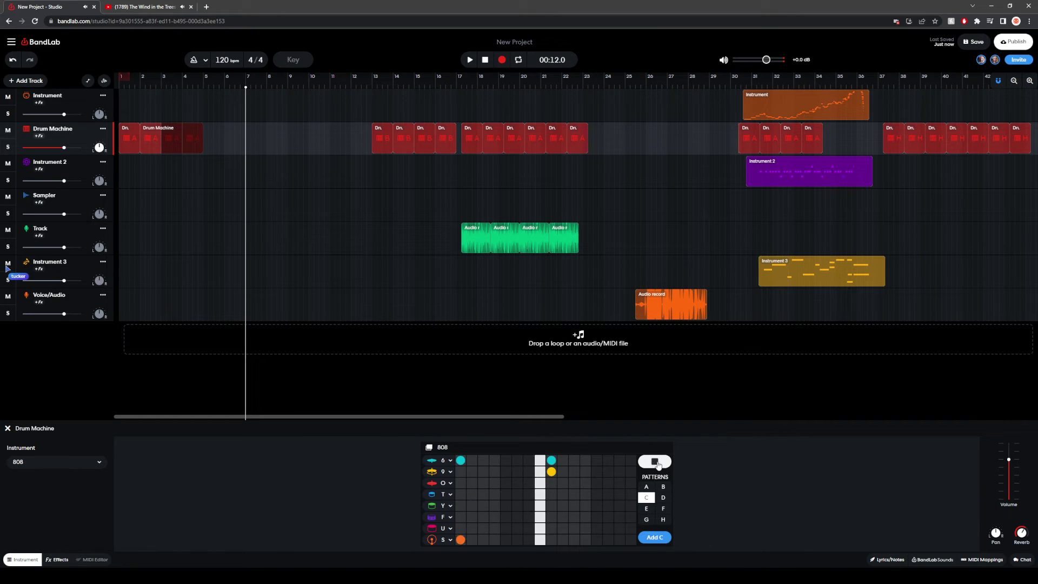
left_click(657, 463)
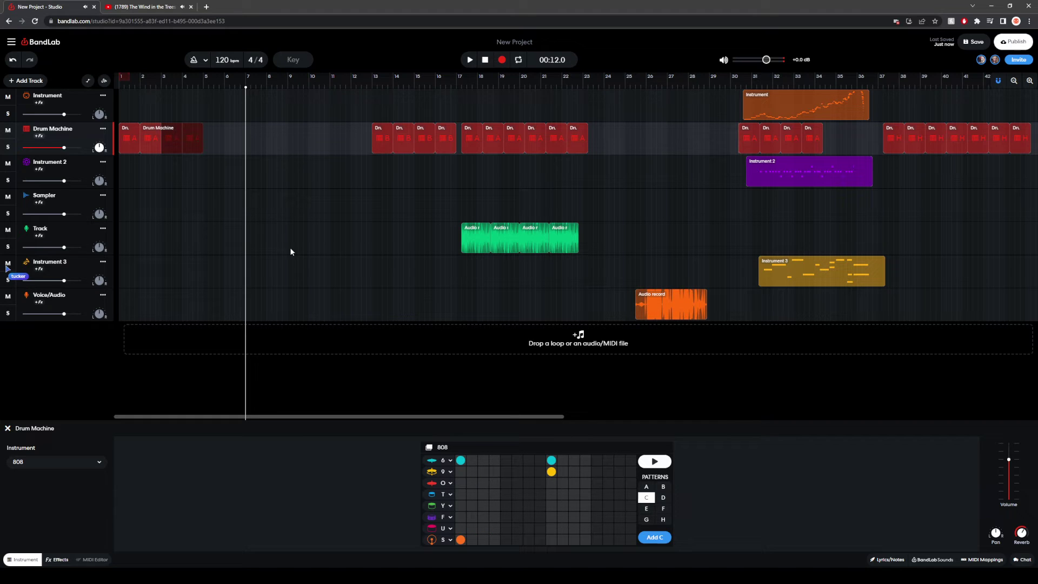
left_click(654, 536)
left_click_drag(262, 142, 283, 143)
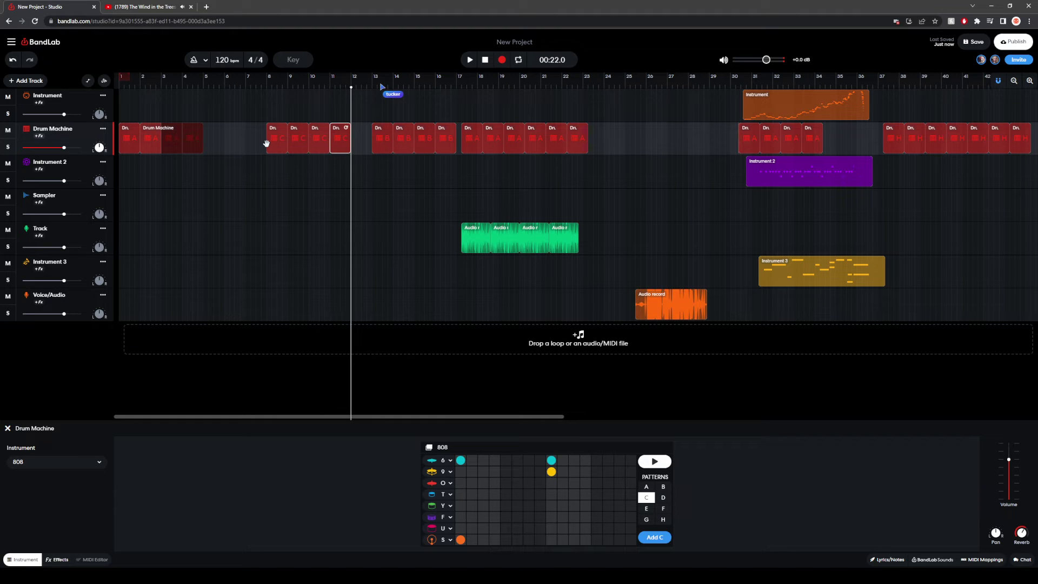
Step: Play the arrangement from bar 8
left_click(264, 177)
left_click(470, 60)
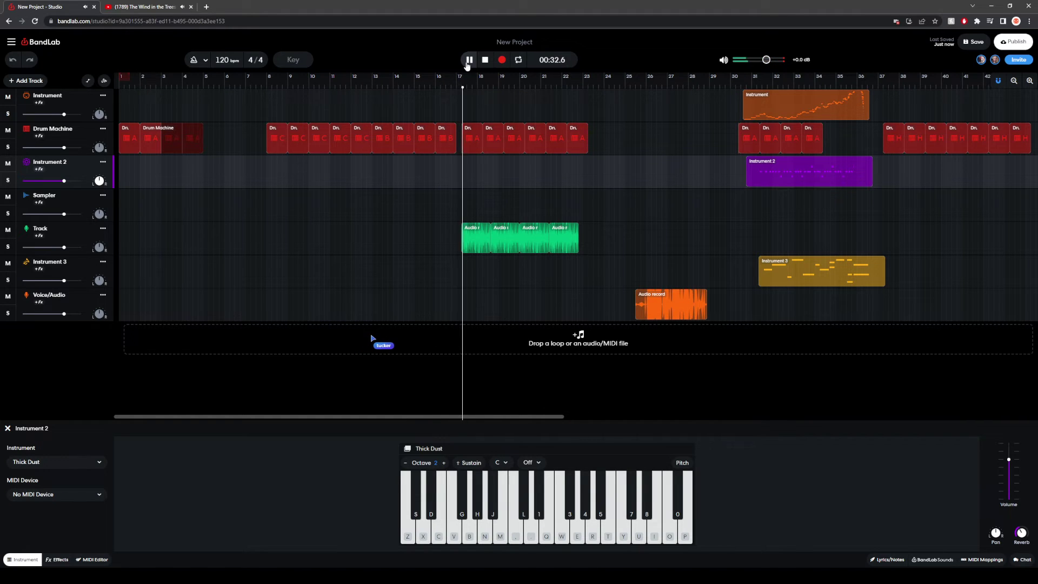
Step: Replay from bar 8, then start a recording and discard it
left_click(465, 60)
left_click(266, 166)
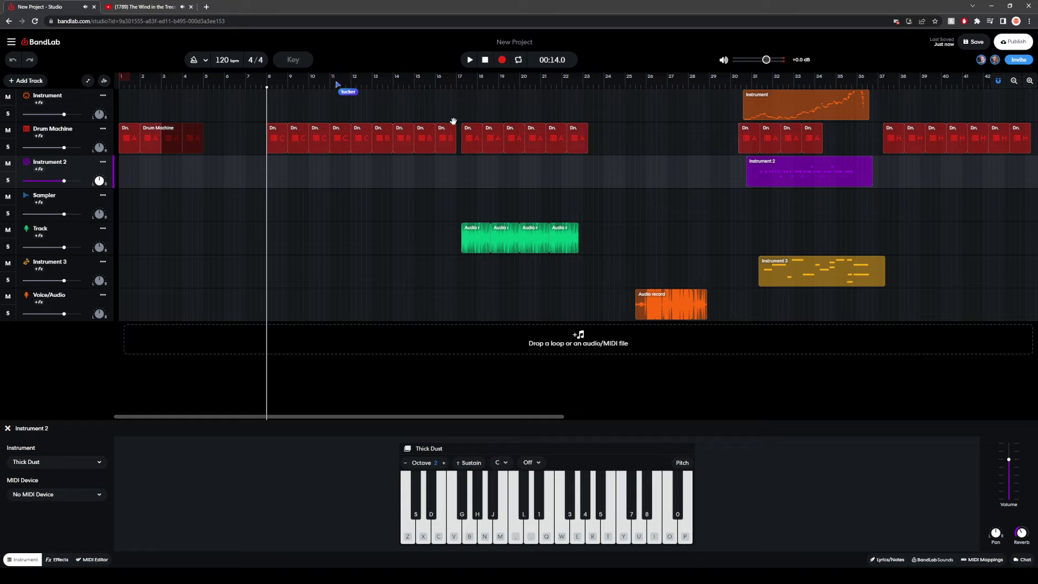
left_click(467, 60)
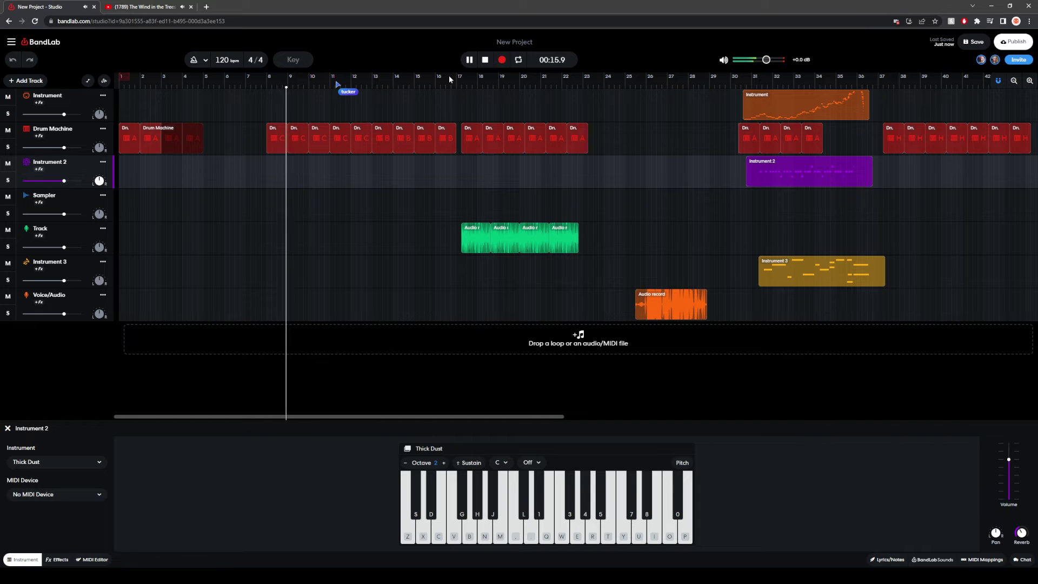
left_click(502, 59)
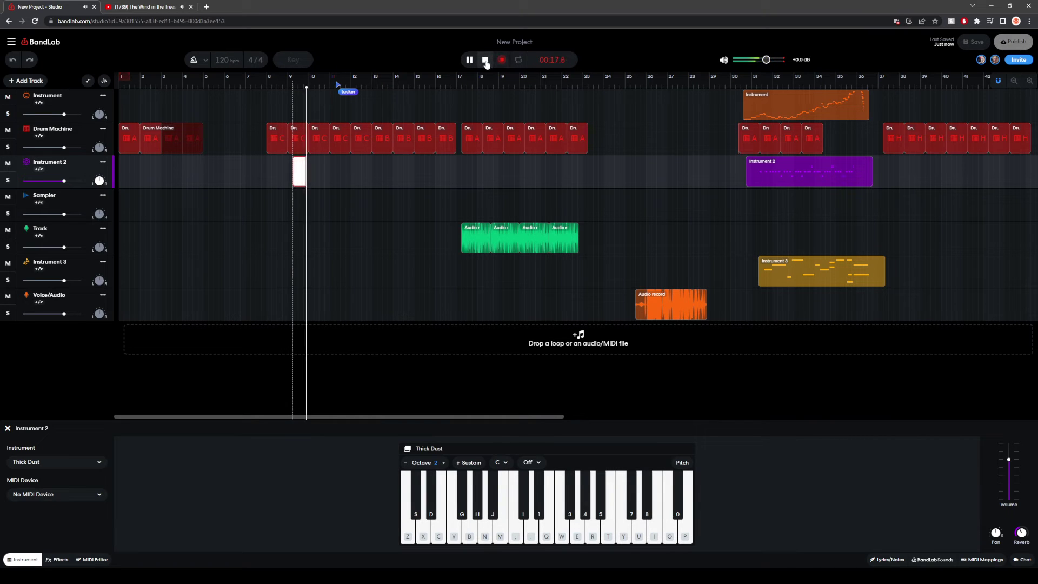
left_click(485, 60)
Step: Play the song from bar 13, then bring up the Drum Machine pattern editor
left_click(372, 170)
left_click(468, 63)
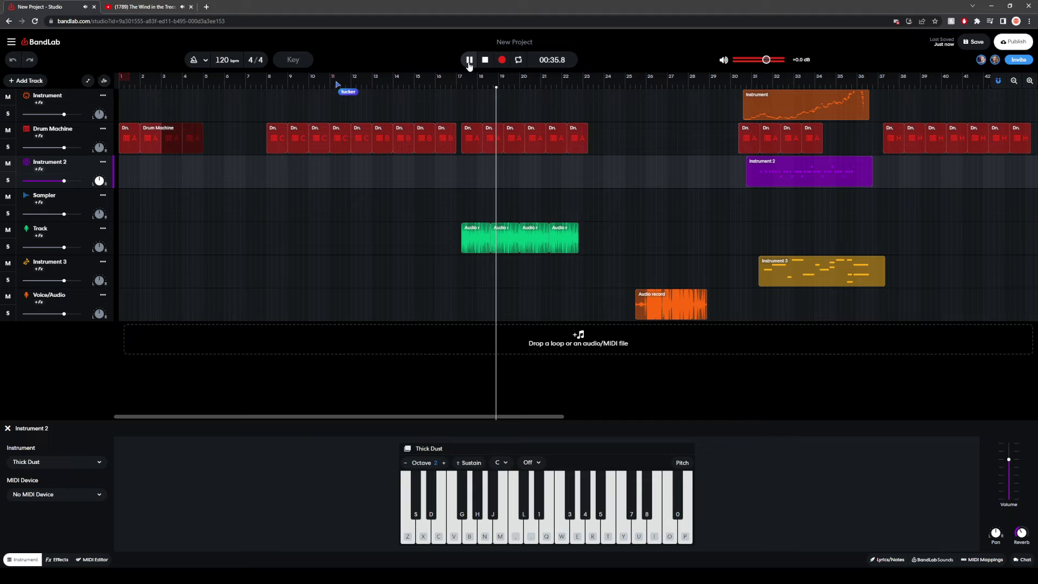
left_click(469, 61)
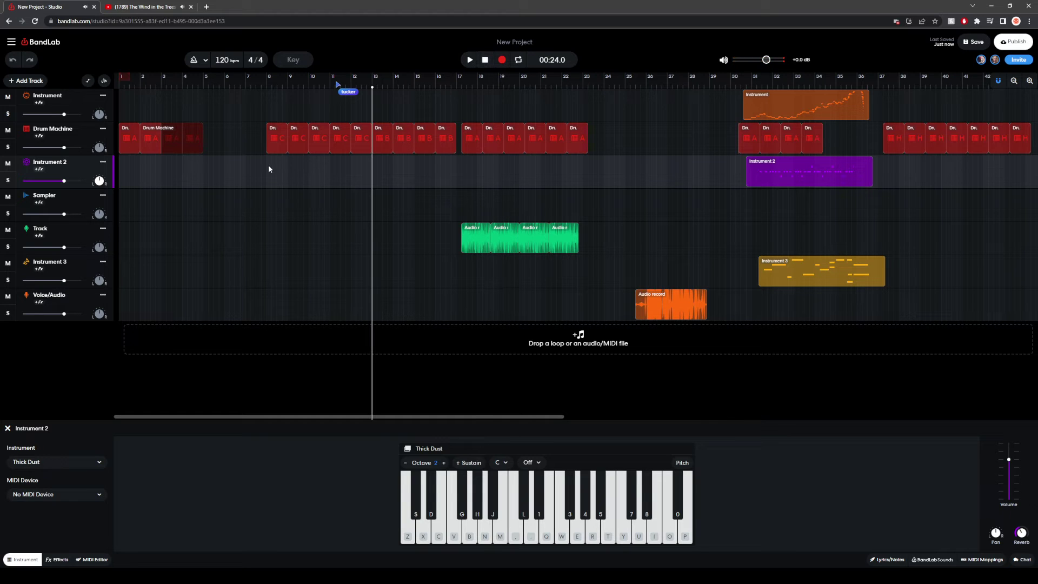
left_click(266, 140)
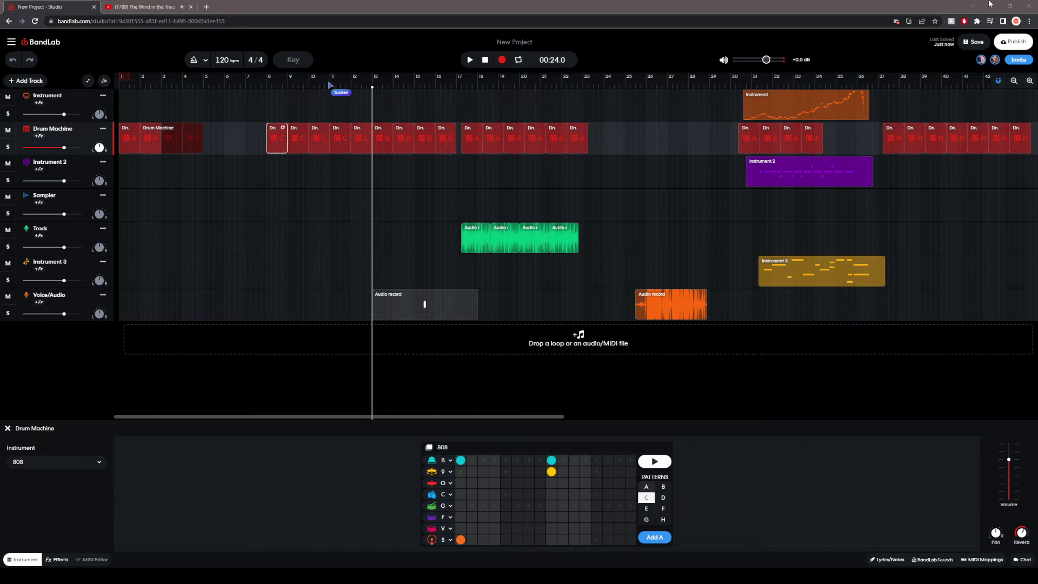
Step: Play the new Audio record clip from just before bar 13
left_click(266, 171)
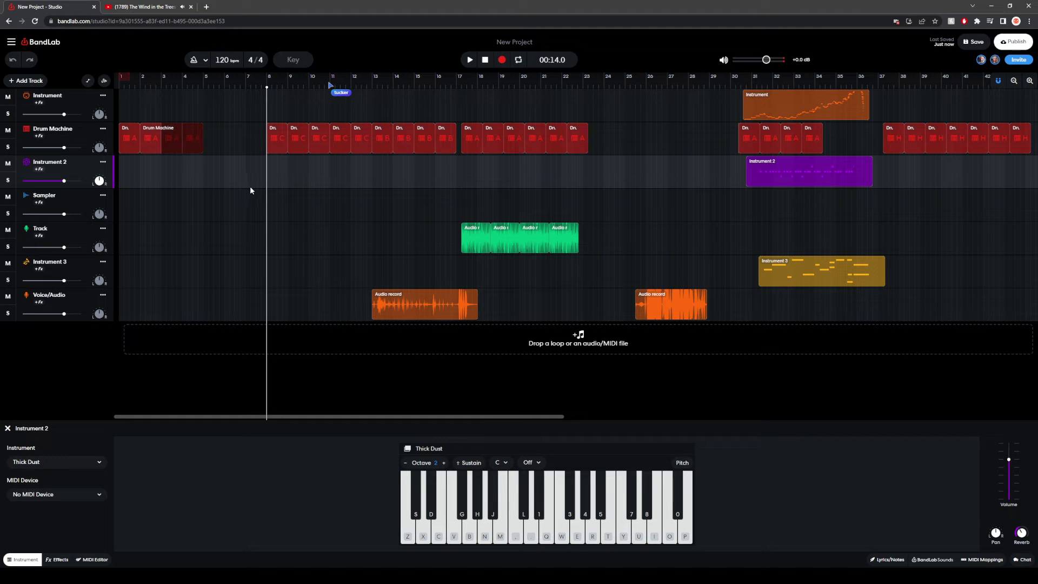
left_click(370, 314)
left_click(371, 276)
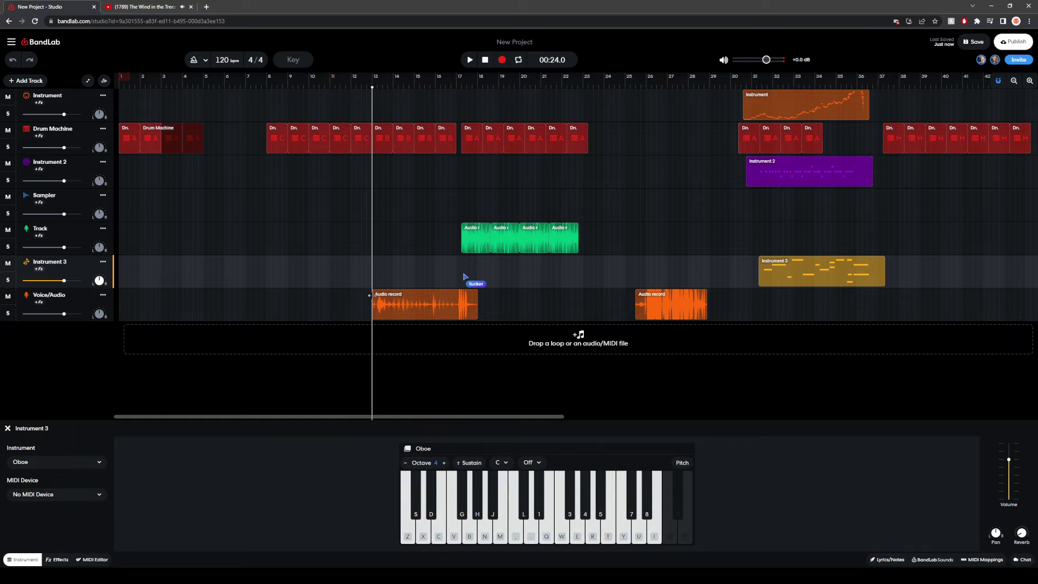
left_click(470, 59)
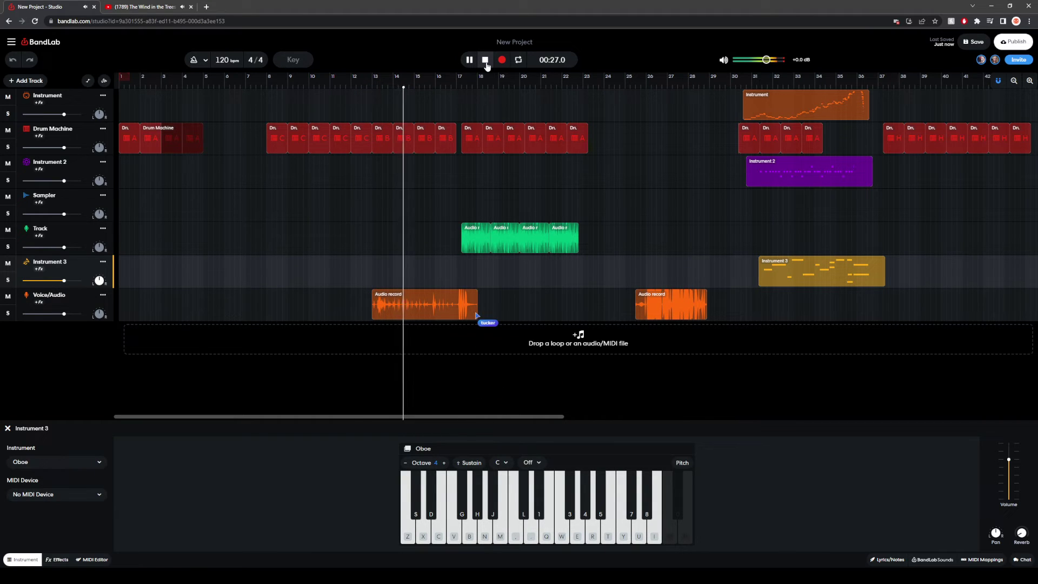
left_click(485, 61)
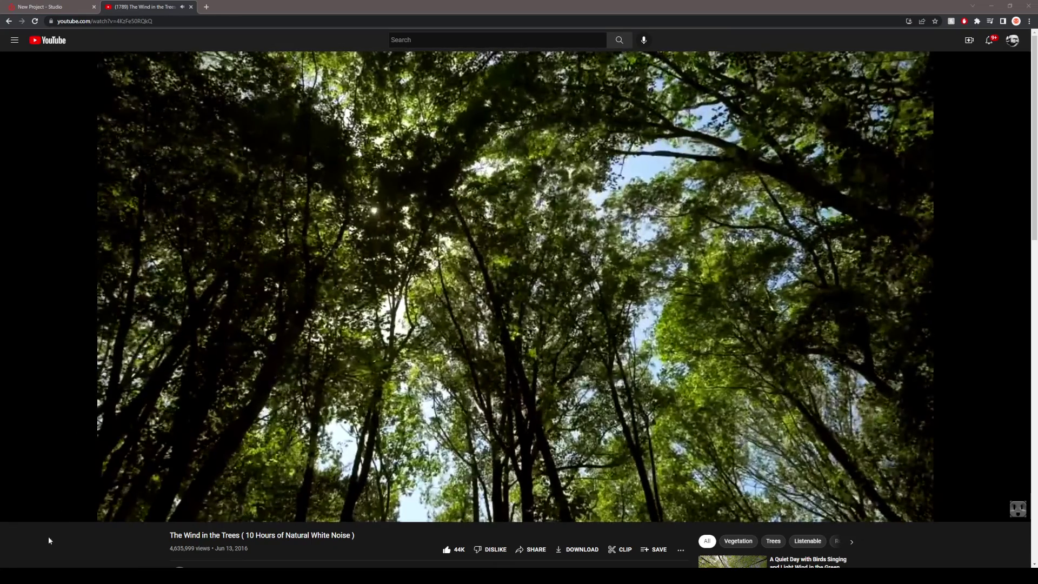
Step: Back in the Studio tab, add a Sampler track and start importing a file for Pad 1
key("ctrl+shift+Tab")
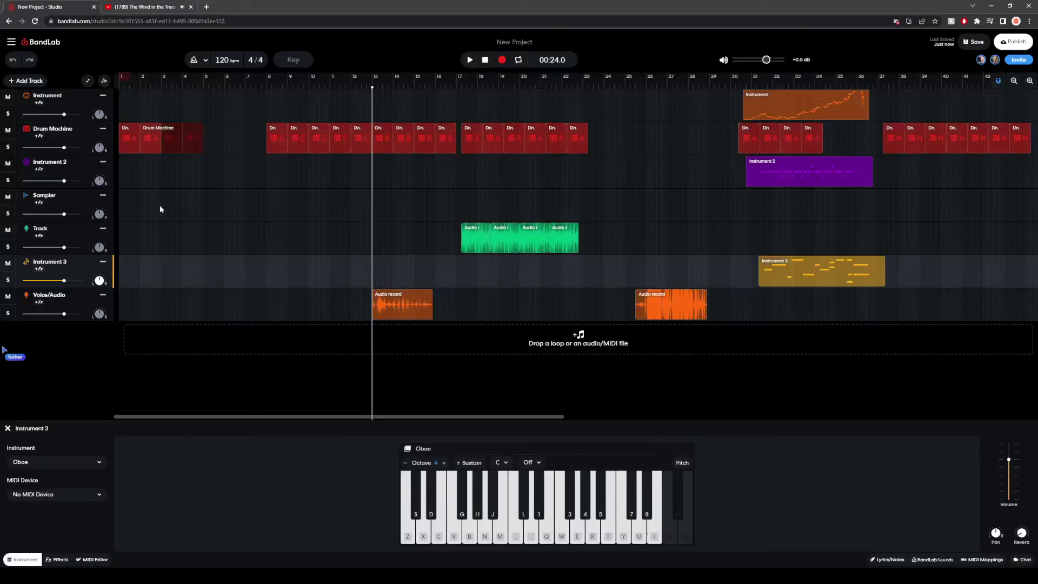
left_click(261, 299)
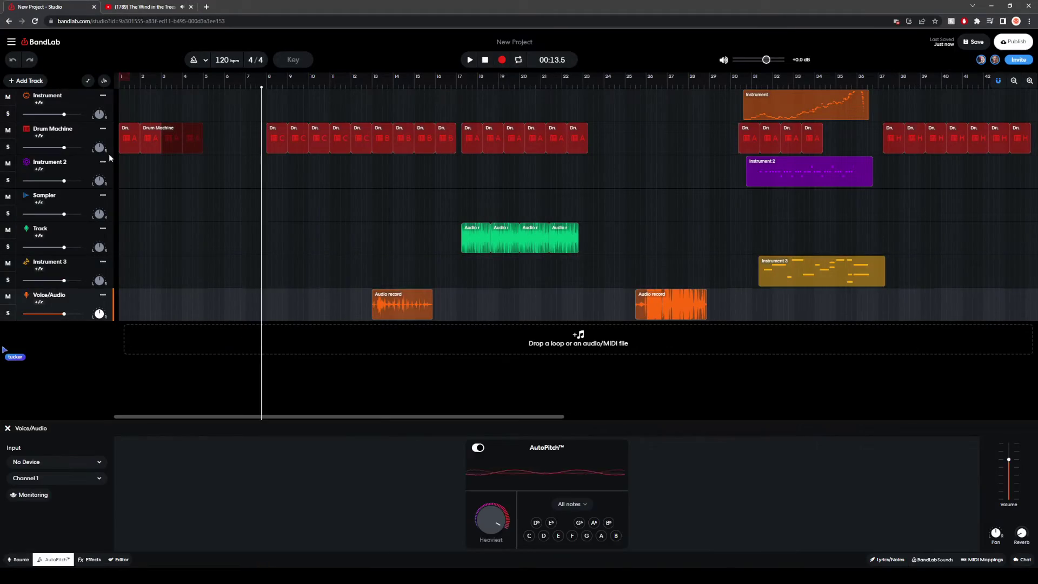
left_click(27, 80)
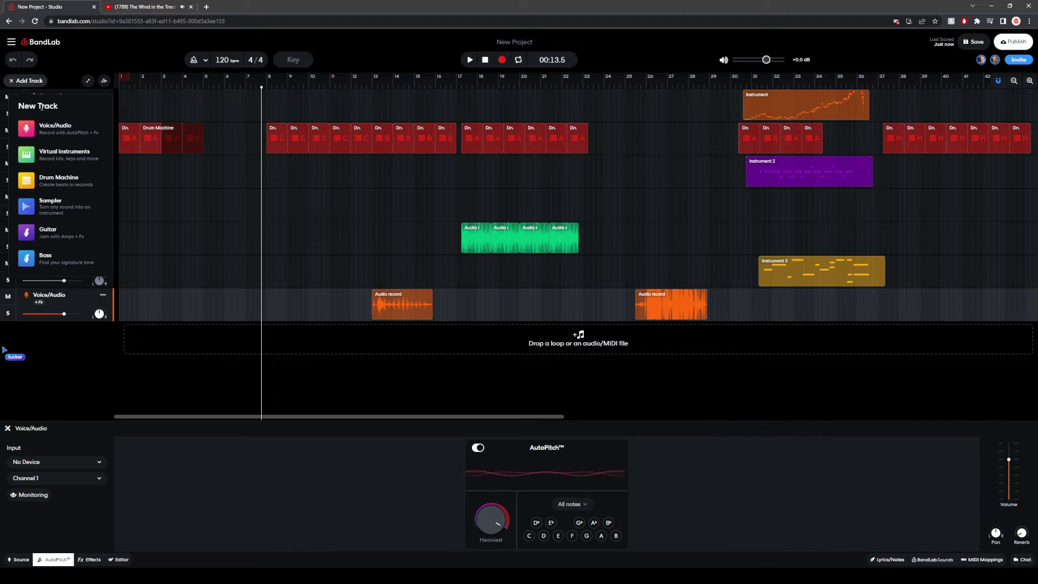
left_click(51, 203)
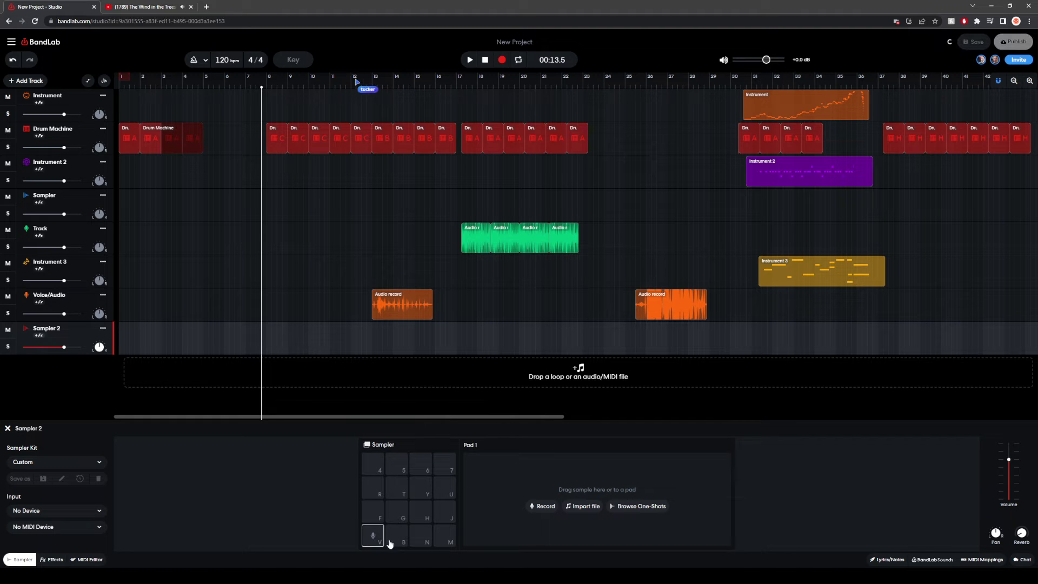
left_click(573, 506)
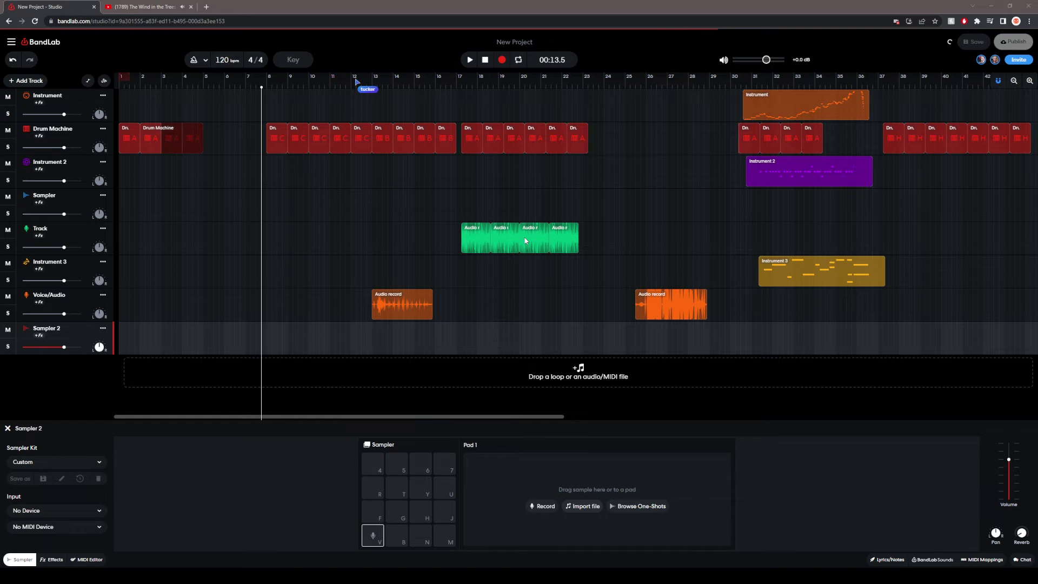
Step: Load the audio sample onto pad 1, audition it, and drag the bar 13 clip out as an mp3
left_click_drag(142, 63, 377, 538)
left_click(376, 538)
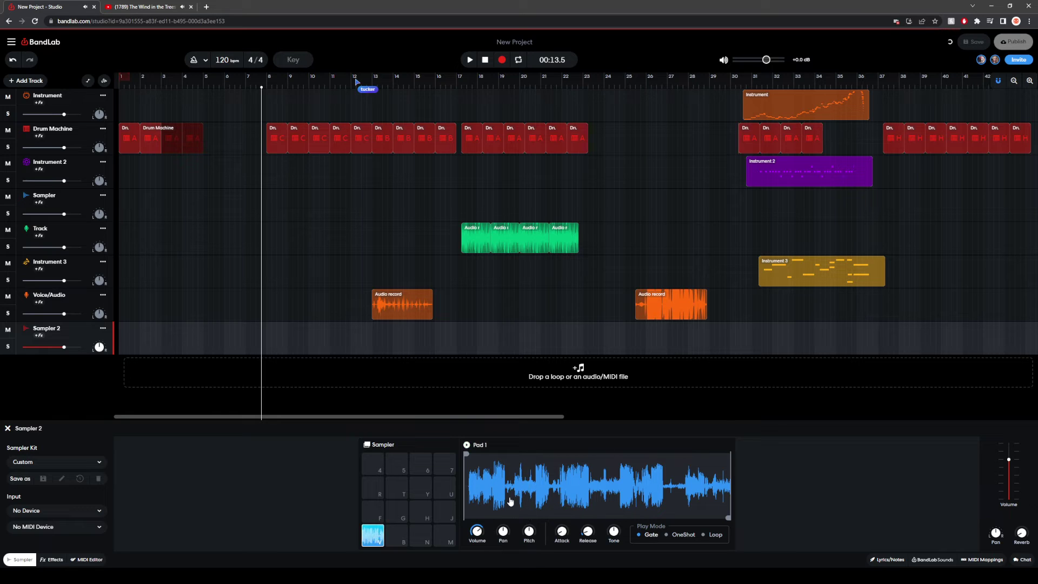
mouse_move(378, 543)
left_mouse_down()
mouse_move(392, 544)
mouse_move(386, 535)
left_mouse_up()
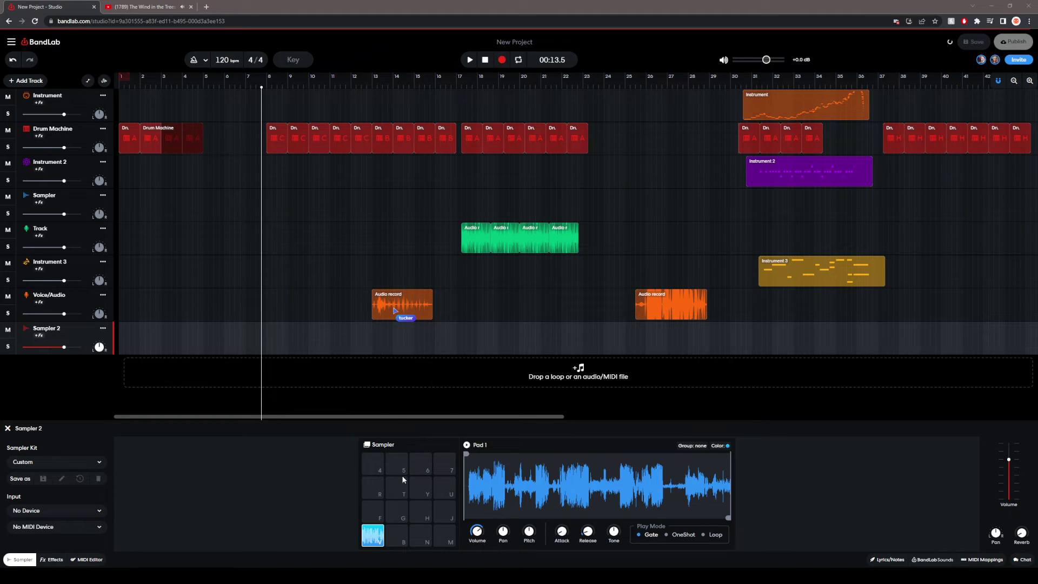
left_click_drag(378, 536, 386, 394)
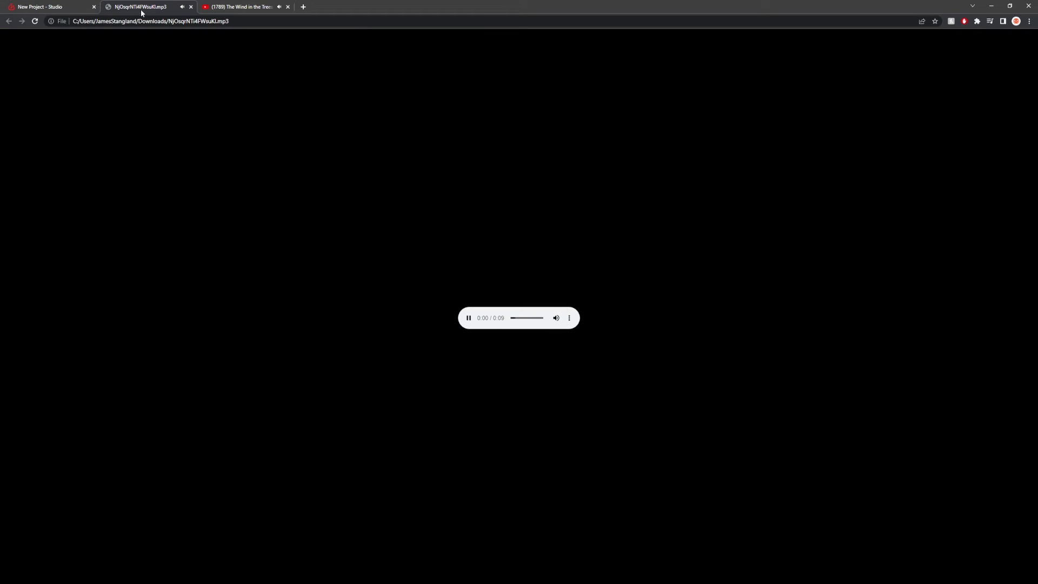
Step: Close the mp3 tab and load the sample onto pads R, 4, 5, T and G
middle_click(142, 12)
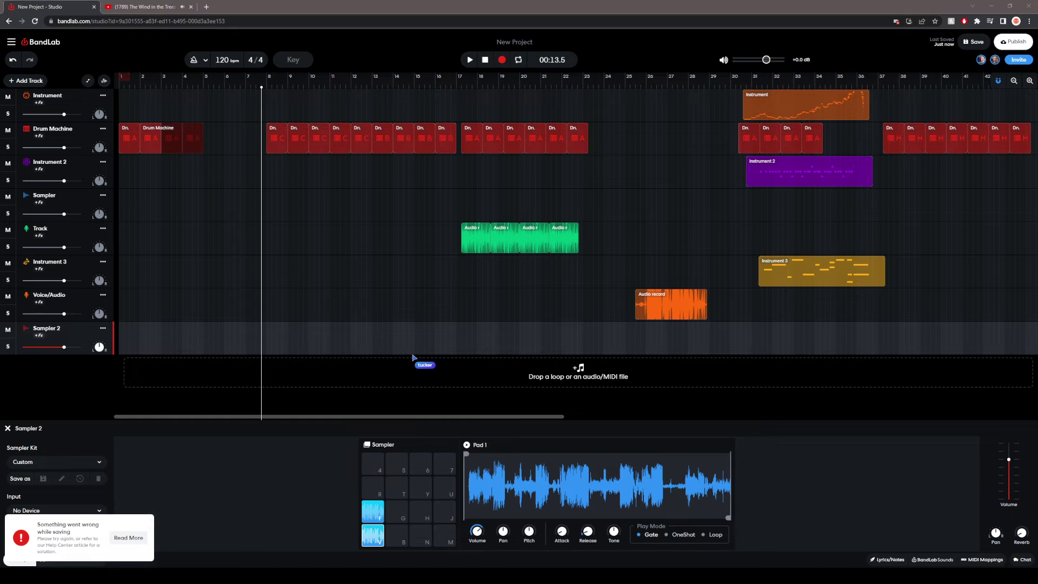
left_click(373, 489)
left_click(383, 468)
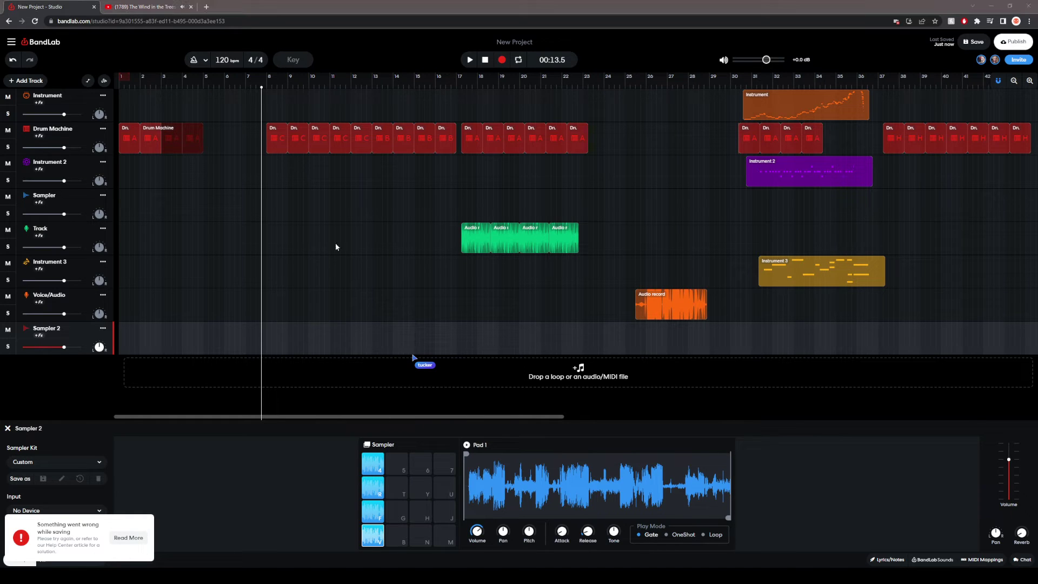
left_click(396, 470)
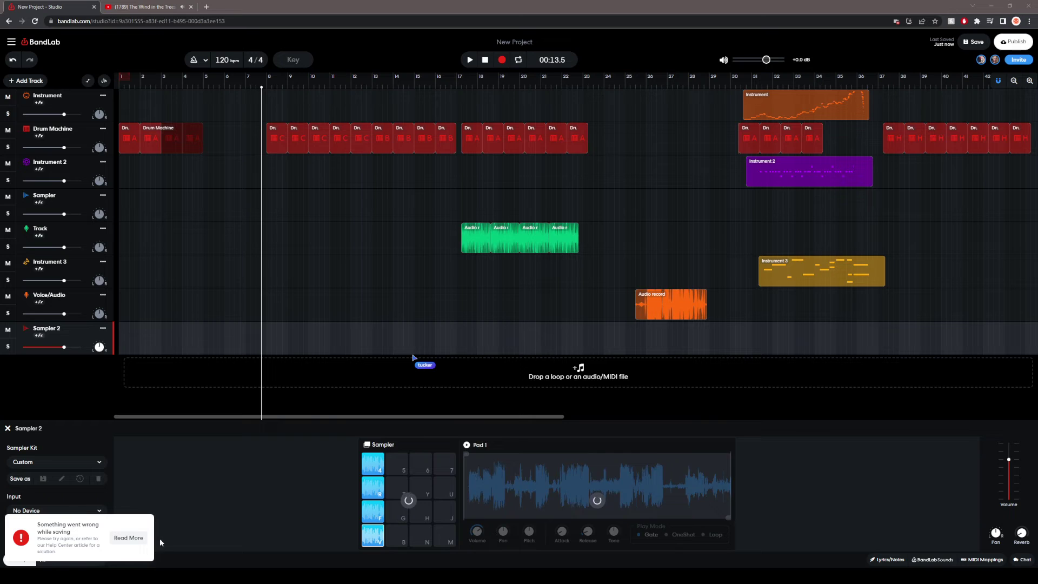
left_click(396, 488)
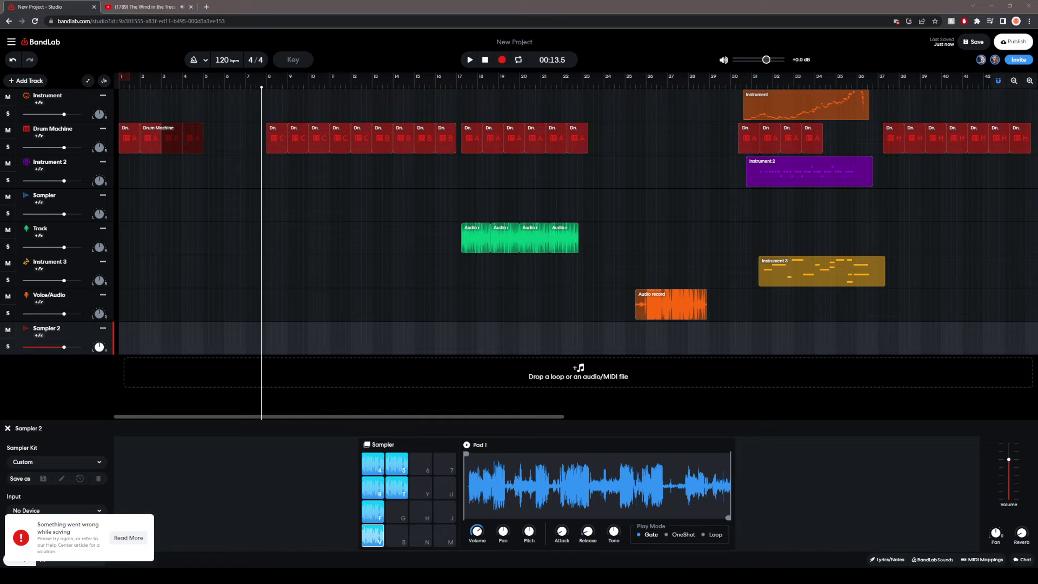
left_click(398, 512)
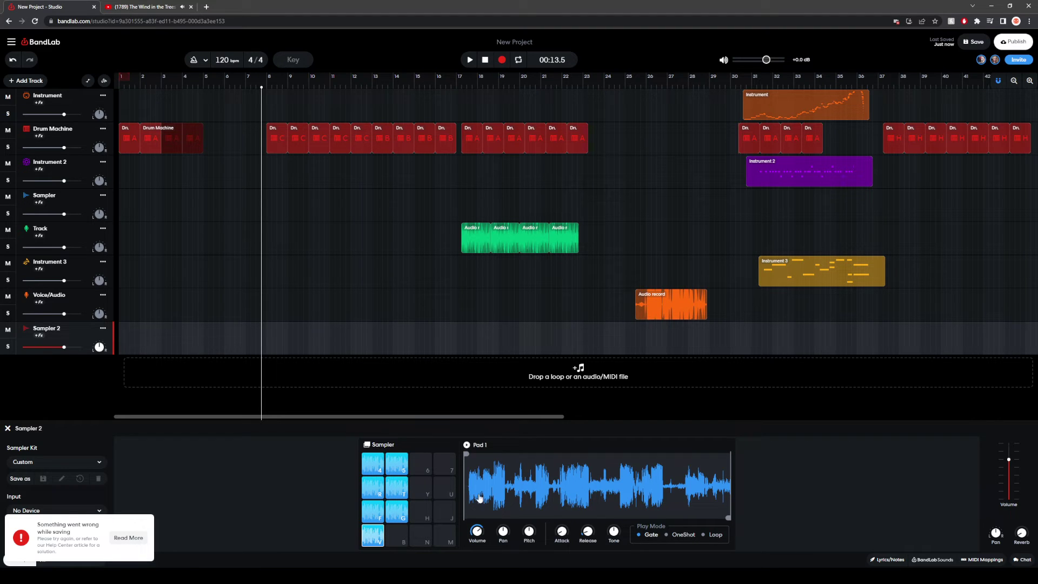
Step: Trim the first pad's sample start and end to a short slice and audition it
left_click(378, 542)
left_click(372, 542)
left_click_drag(462, 517, 504, 522)
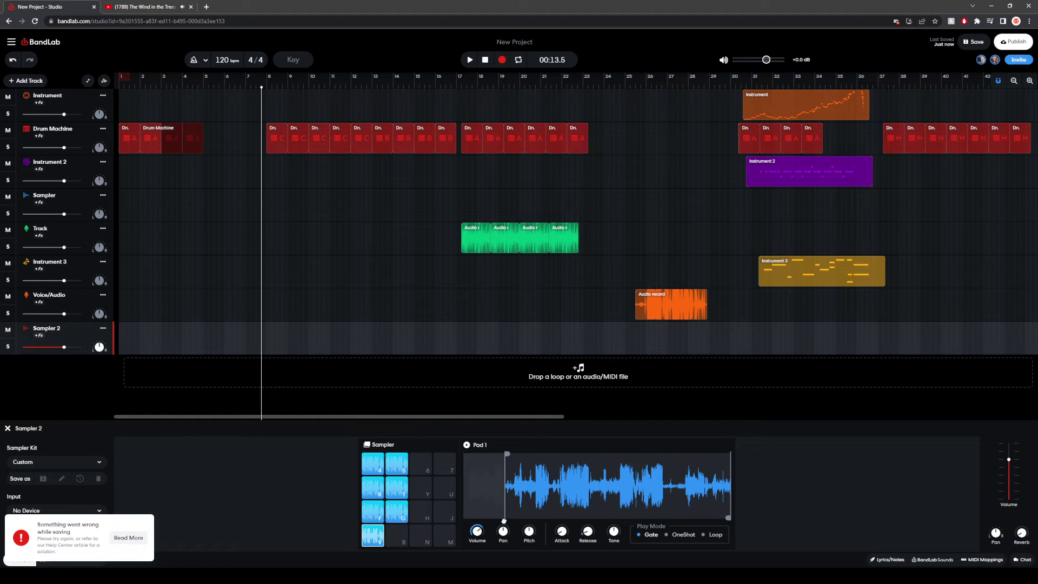
left_click_drag(729, 517, 514, 518)
key("v")
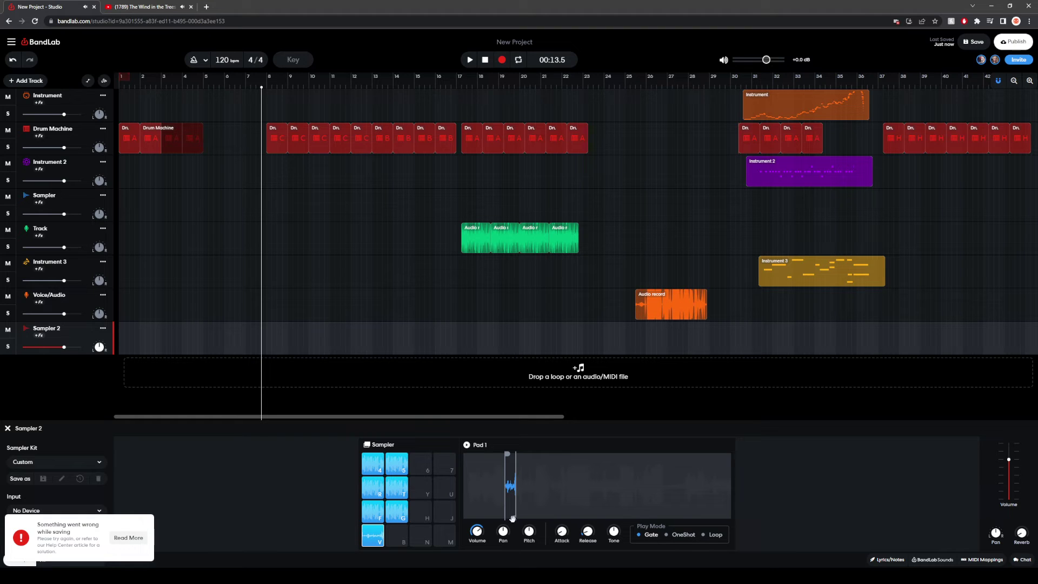
left_click_drag(513, 518, 512, 518)
left_click(373, 535)
Step: Trim Pad 5's sample start and end to a short slice and audition it
left_click(379, 509)
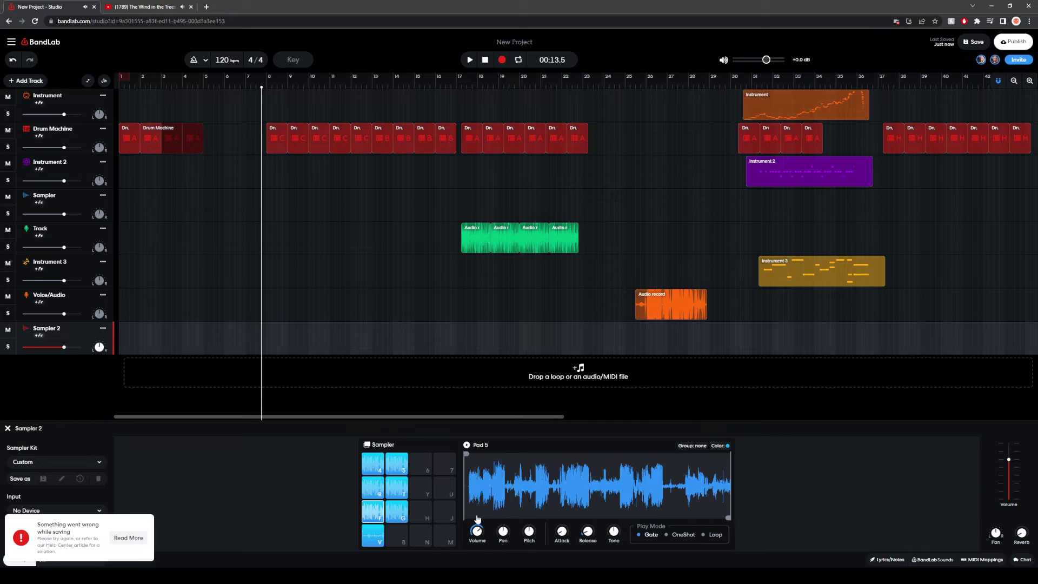
left_click_drag(465, 453, 519, 454)
left_click(374, 518)
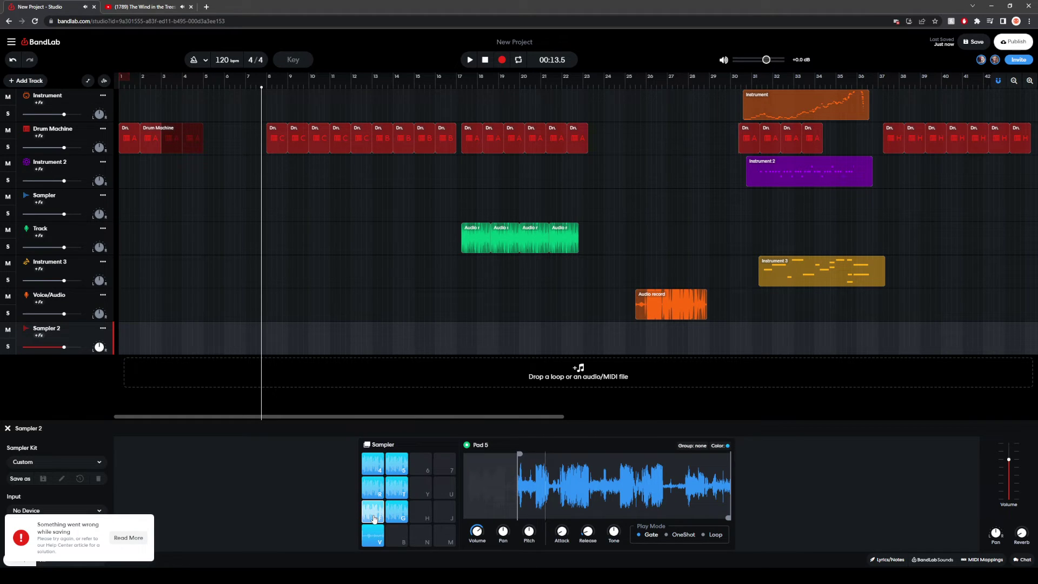
left_click_drag(520, 454, 550, 464)
left_click_drag(729, 517, 563, 517)
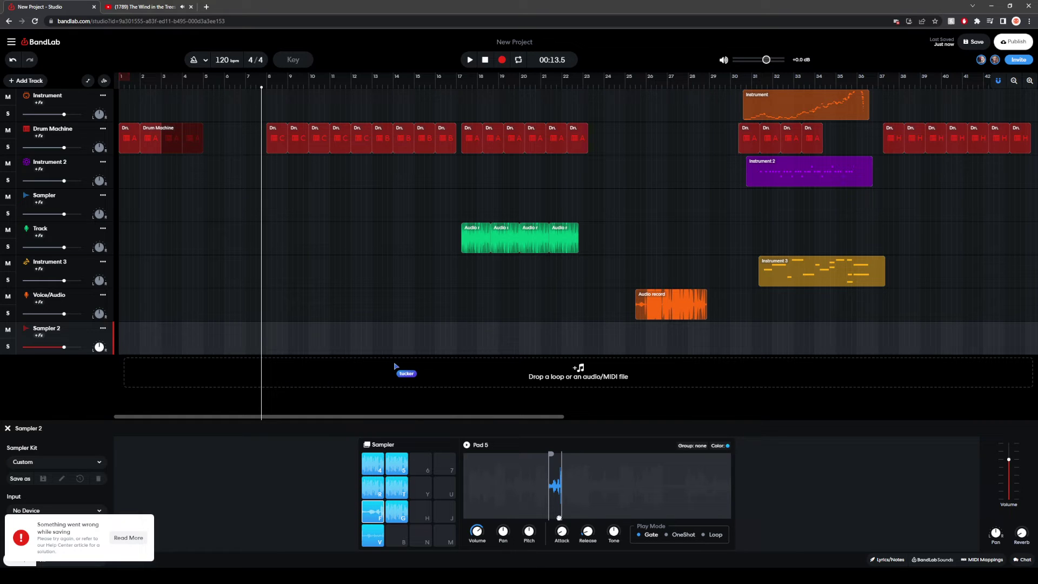
left_click_drag(559, 518, 558, 518)
left_click(378, 517)
left_click(369, 514)
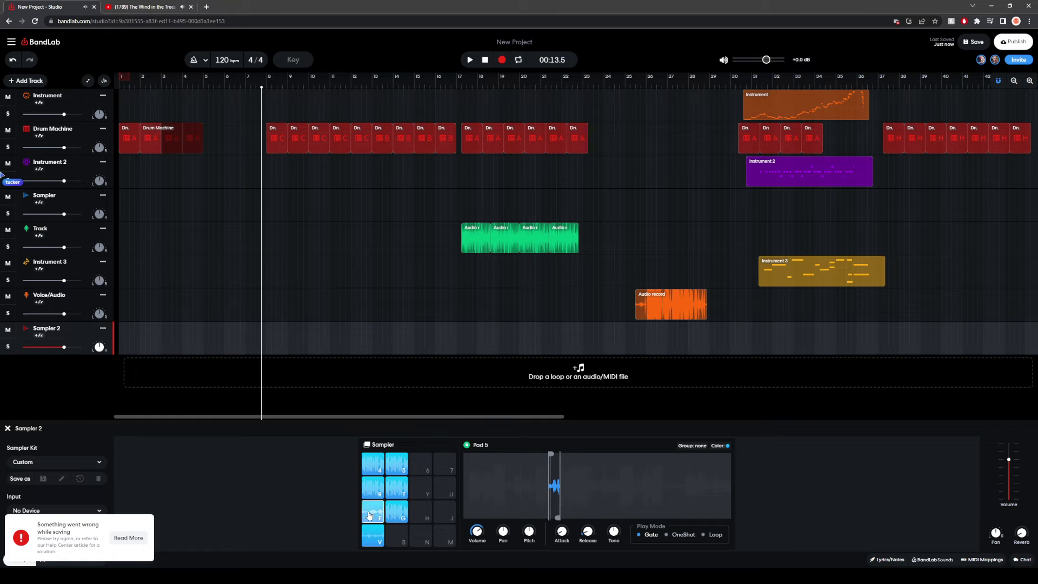
Step: Trim Pad 9's sample start and end to a brief slice and audition it
left_click(374, 489)
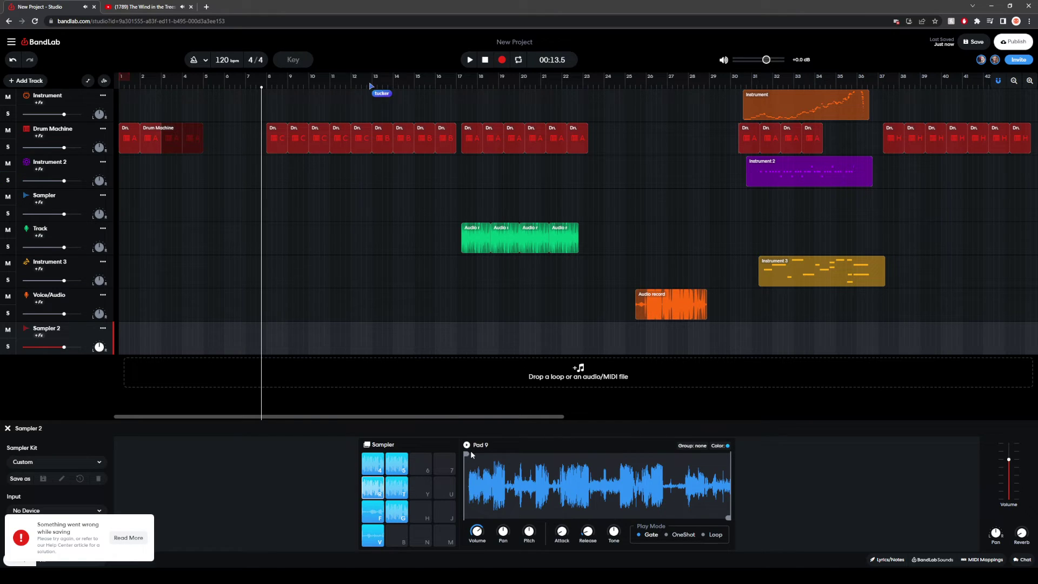
left_click_drag(500, 457, 564, 464)
left_click(378, 496)
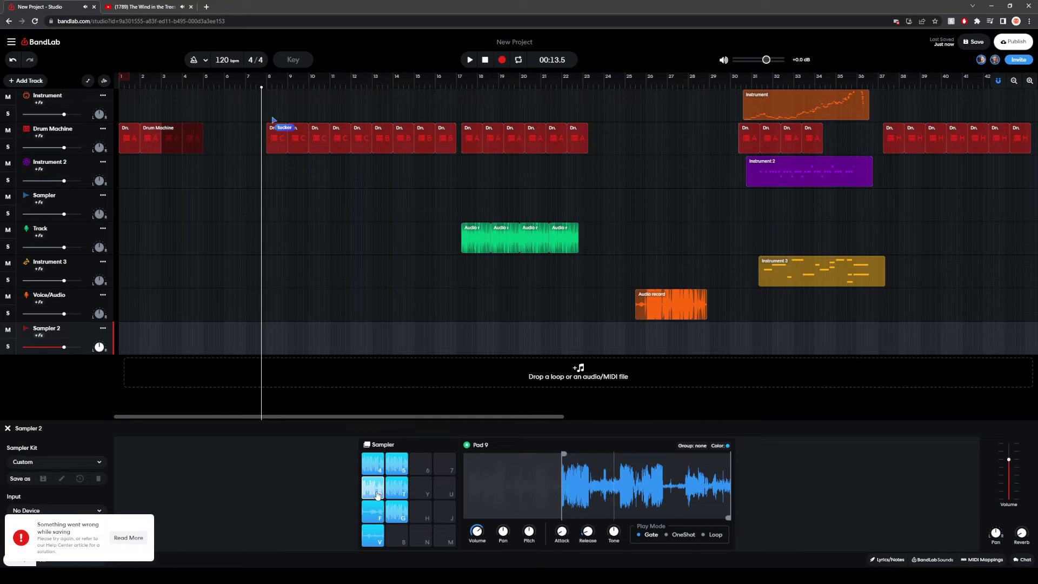
left_click_drag(564, 455, 591, 459)
left_click_drag(727, 511, 602, 512)
left_click(374, 493)
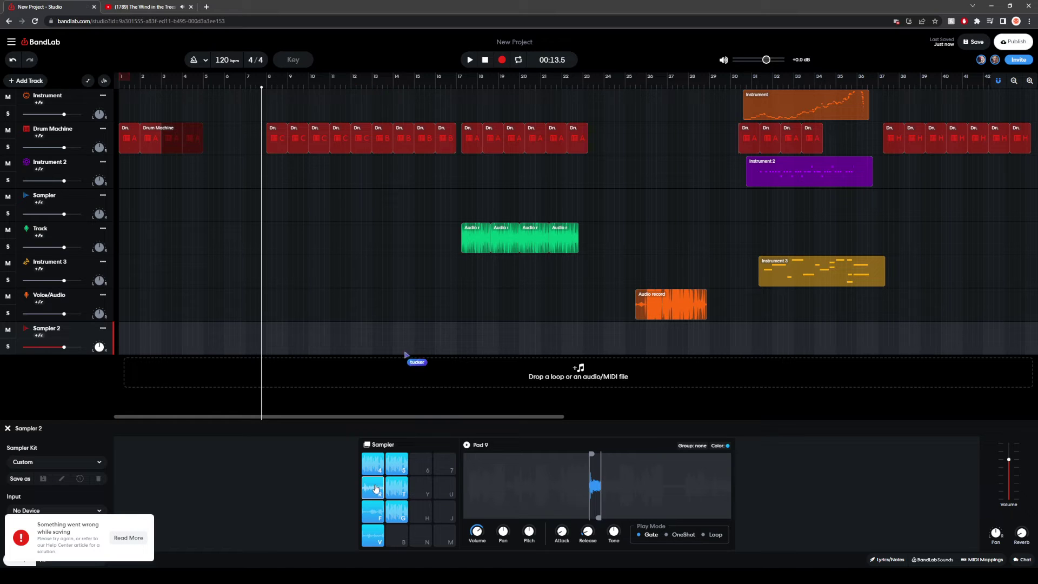
left_click(372, 463)
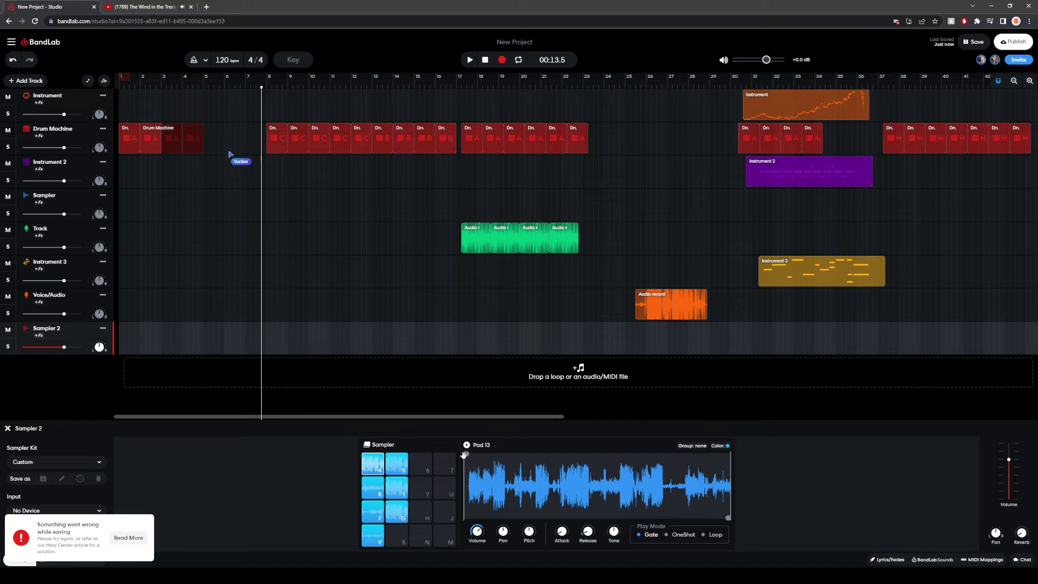
Step: Trim Pad 13's sample start and end to a brief slice and audition it
left_click_drag(463, 454, 608, 463)
left_click(376, 467)
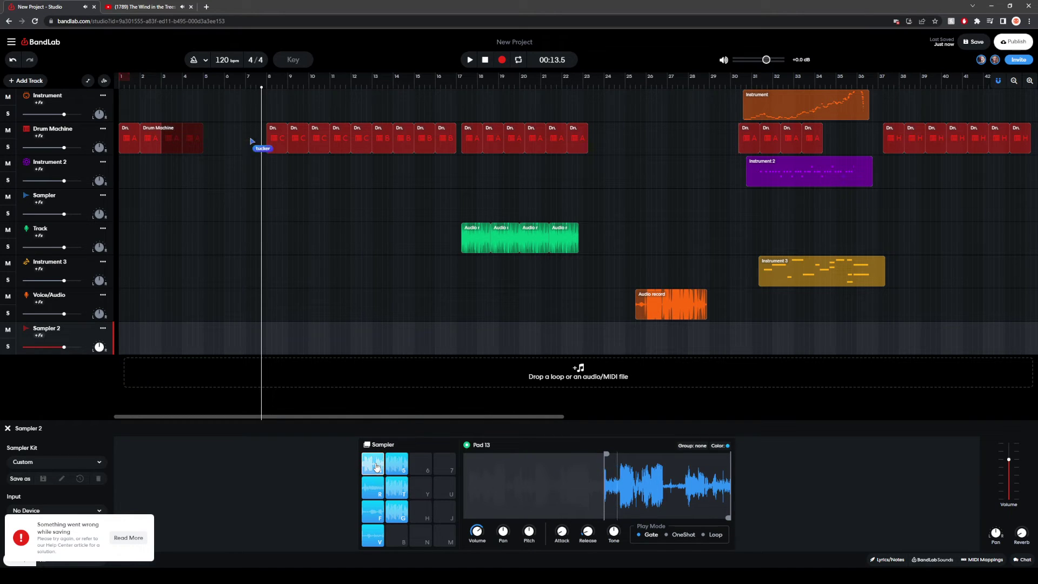
left_click_drag(607, 452, 636, 462)
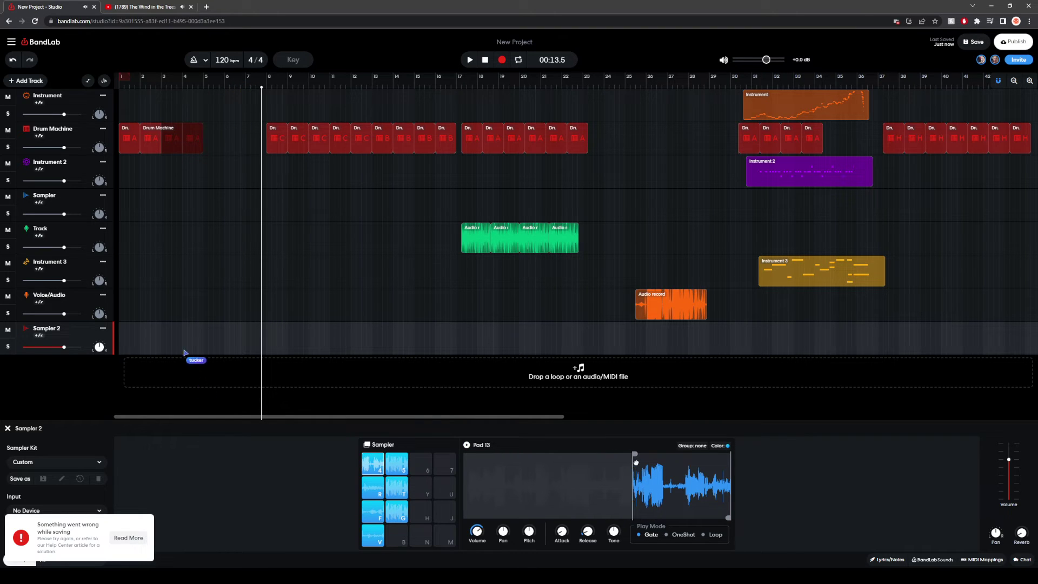
key("4")
left_click_drag(730, 514, 641, 518)
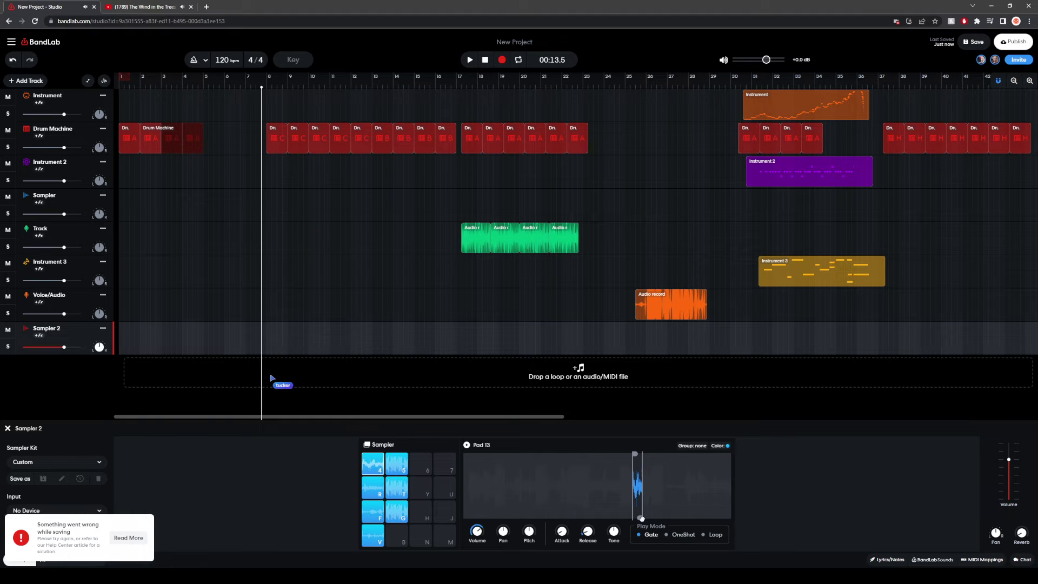
left_click(371, 463)
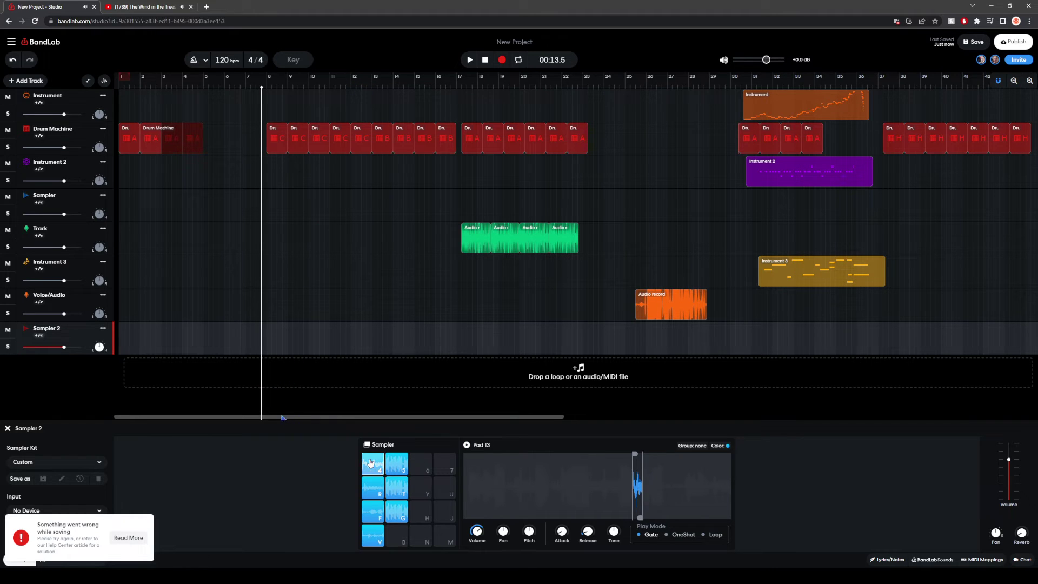
key("4")
Step: Trim Pad 14's sample start and end to a brief slice and audition it
left_click(396, 463)
left_click_drag(467, 454, 661, 467)
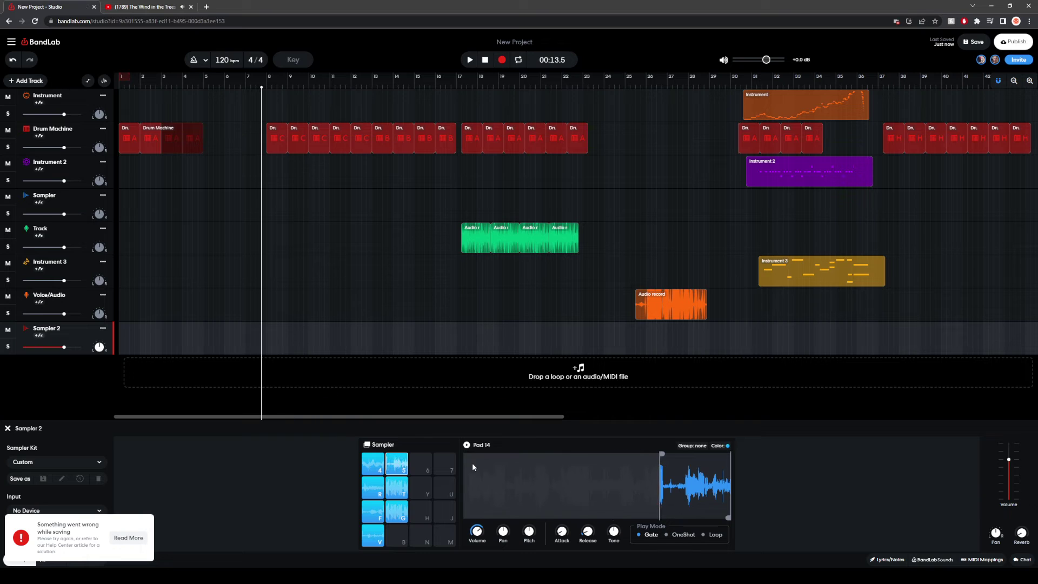
left_click(402, 471)
left_click_drag(665, 451, 667, 456)
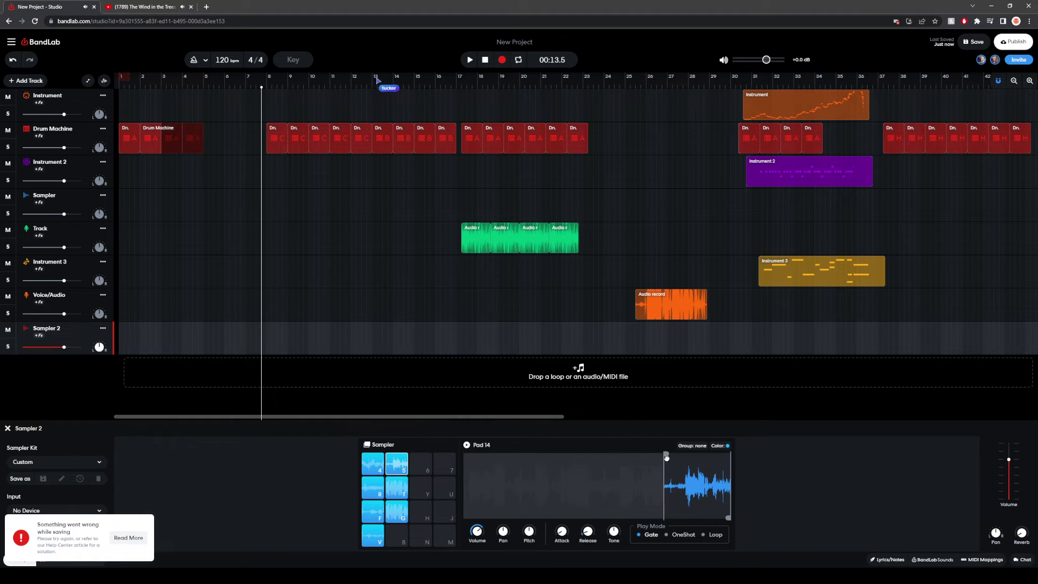
left_click_drag(728, 518, 684, 518)
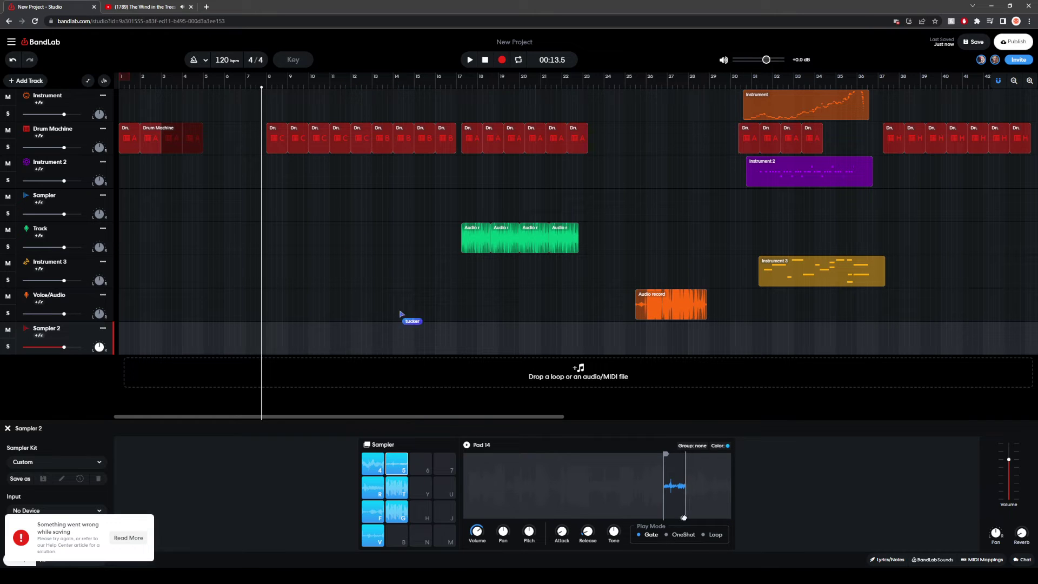
left_click(406, 464)
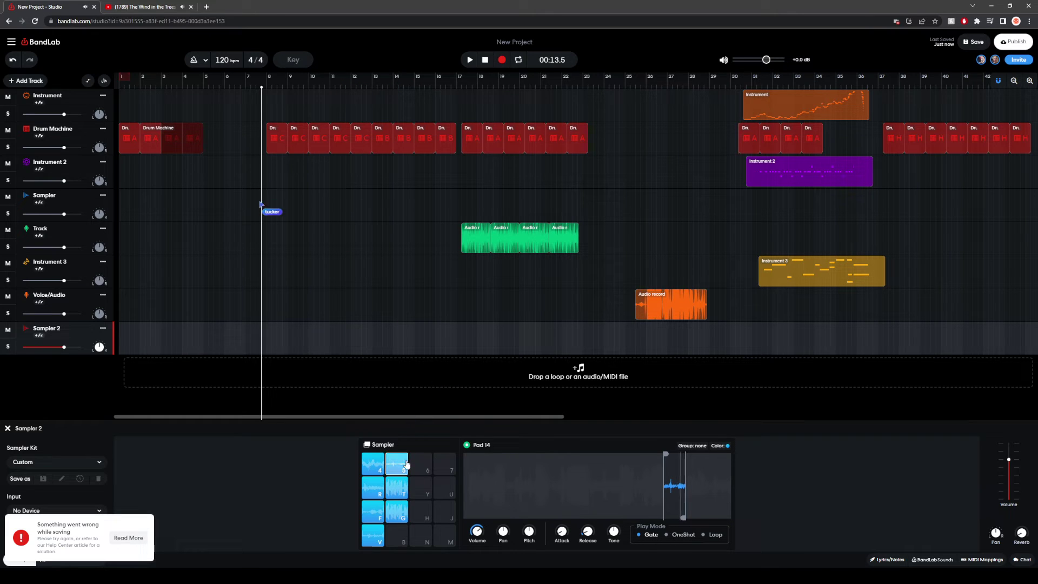
Step: Trim Pad 10's sample to a short end slice, then clear Pad 6's sample
left_click(397, 488)
left_click_drag(471, 459, 687, 458)
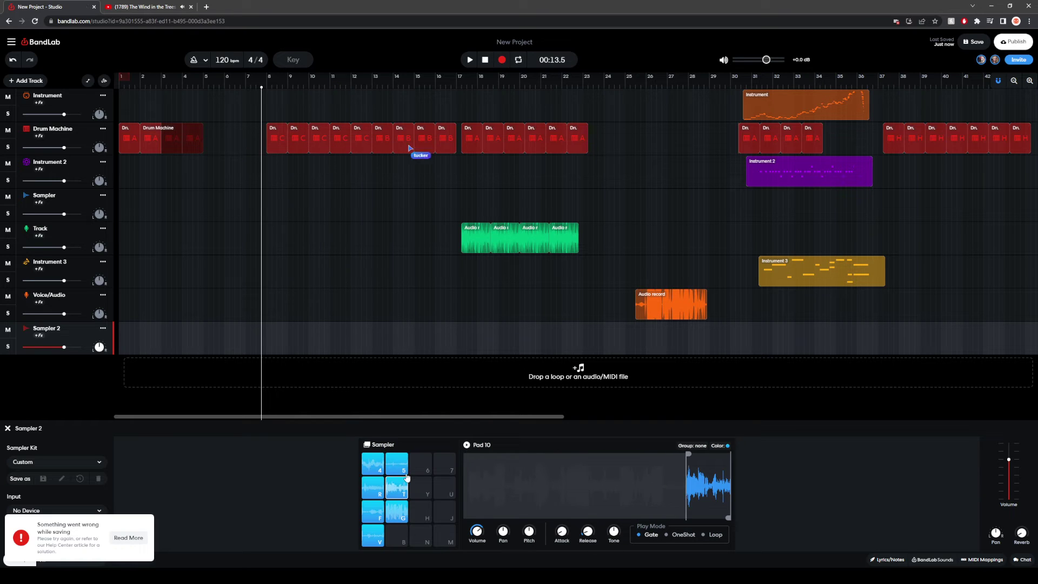
left_click(403, 483)
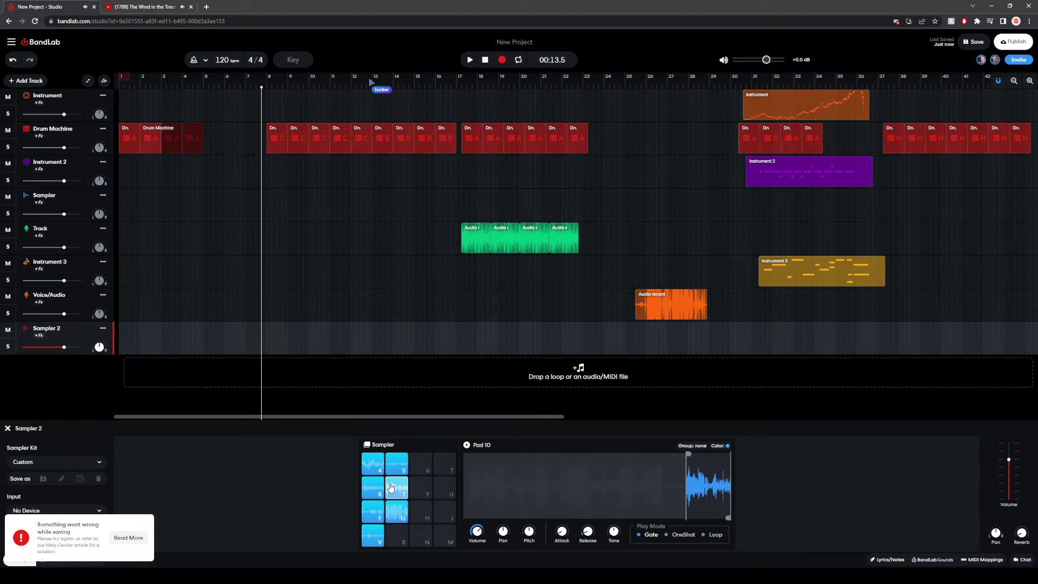
left_click_drag(689, 459, 702, 456)
left_click(399, 490)
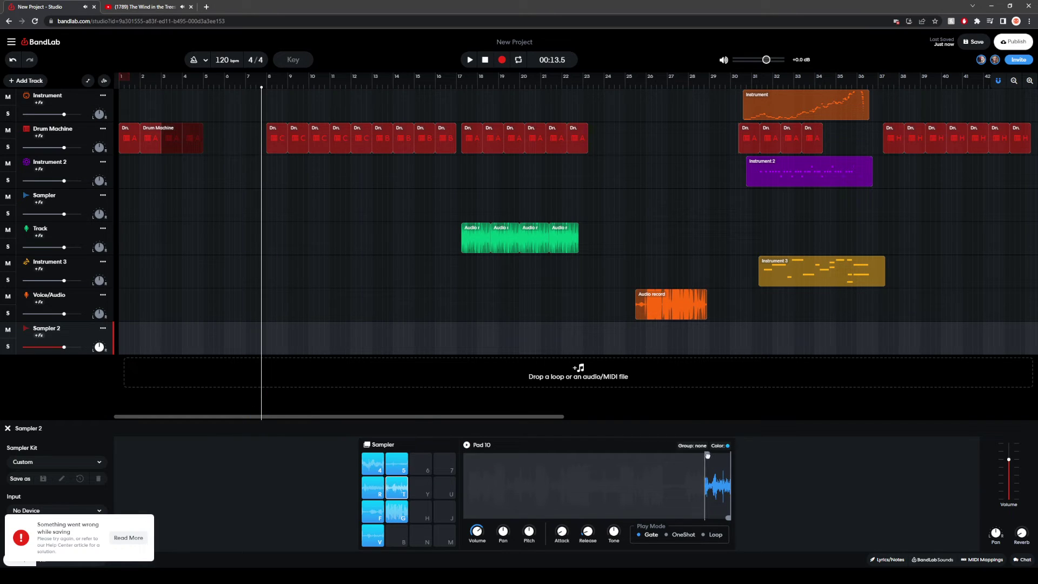
left_click(400, 489)
left_click(396, 511)
key("Delete")
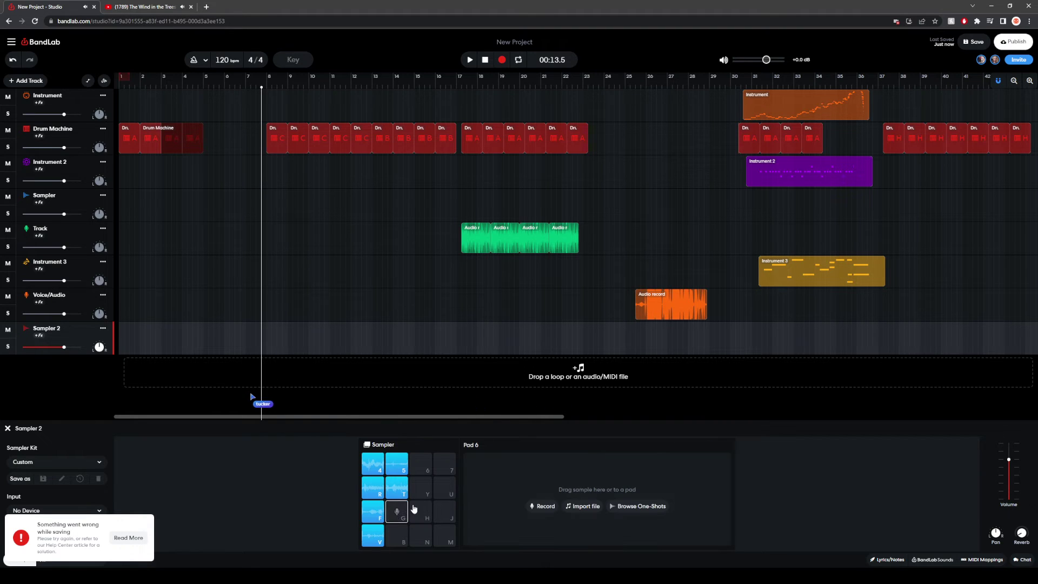
left_click(375, 527)
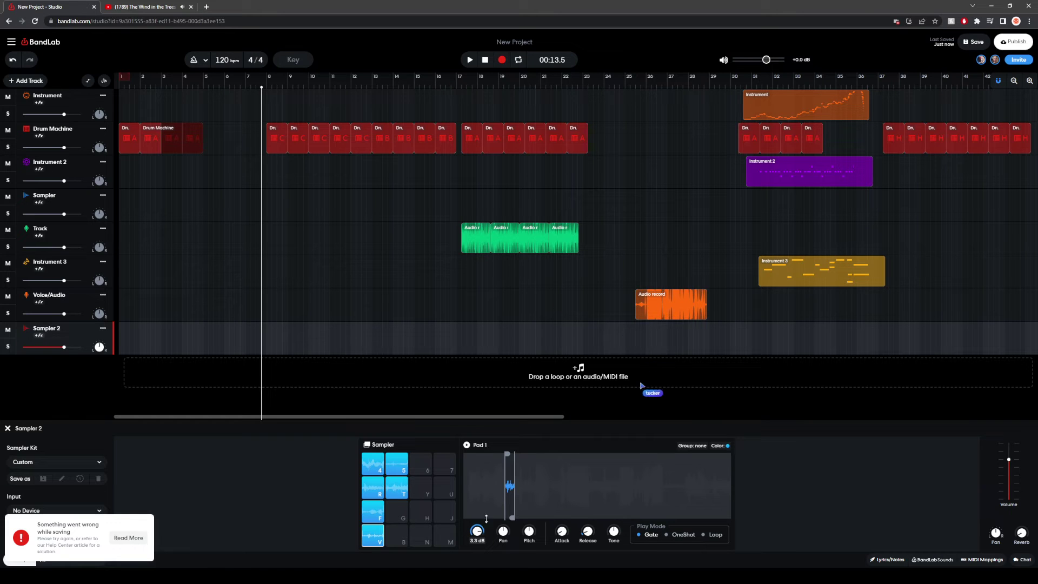
left_click(371, 512)
left_click(373, 487)
left_click(373, 464)
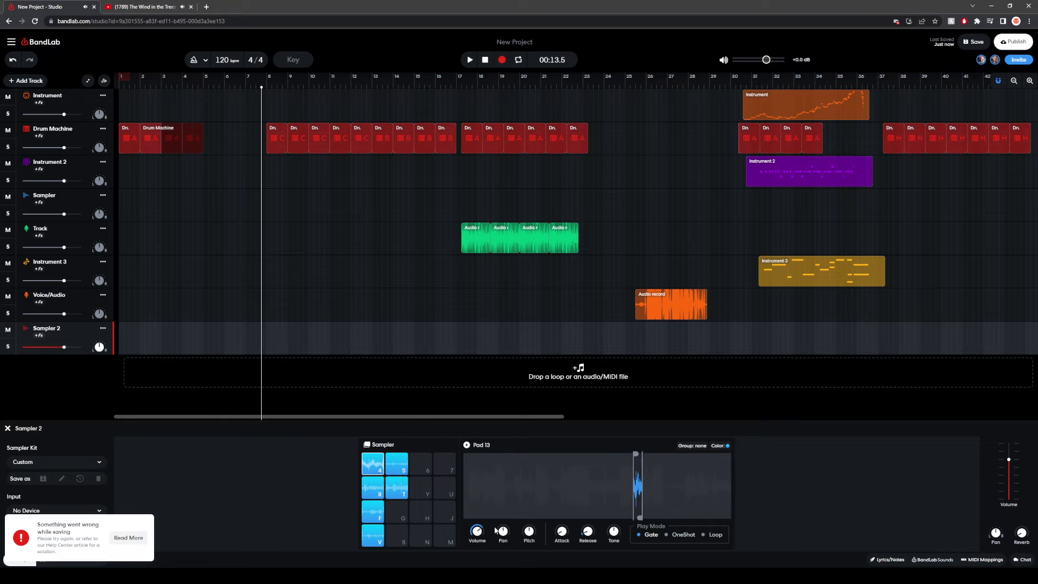
left_click(396, 463)
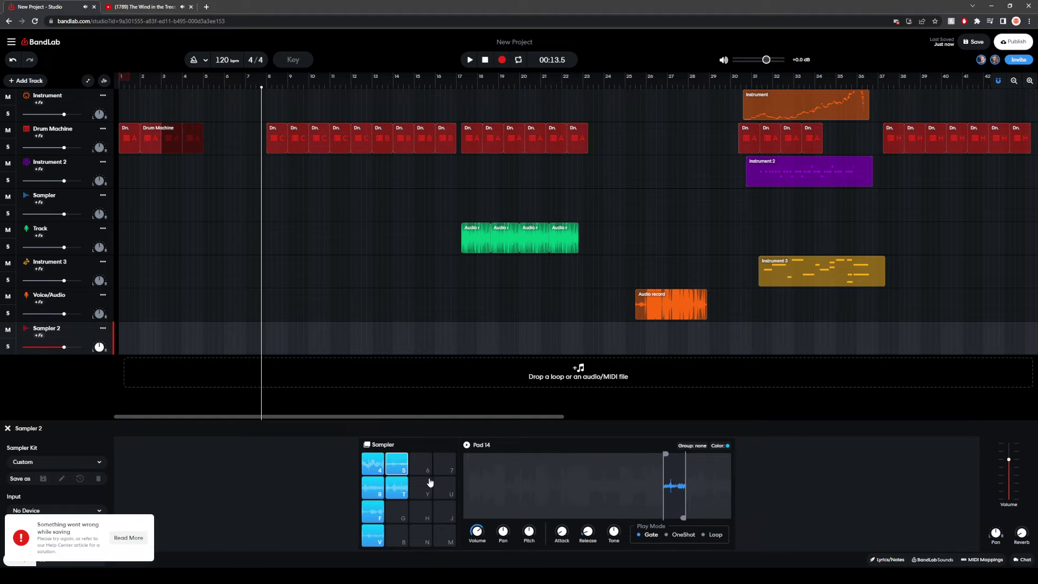
left_click(399, 489)
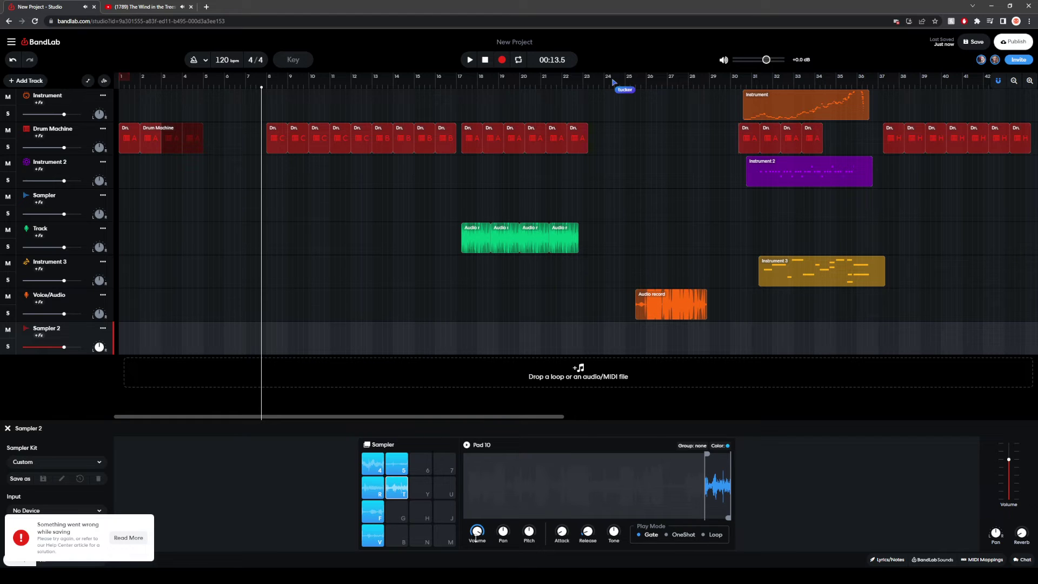
left_click(377, 535)
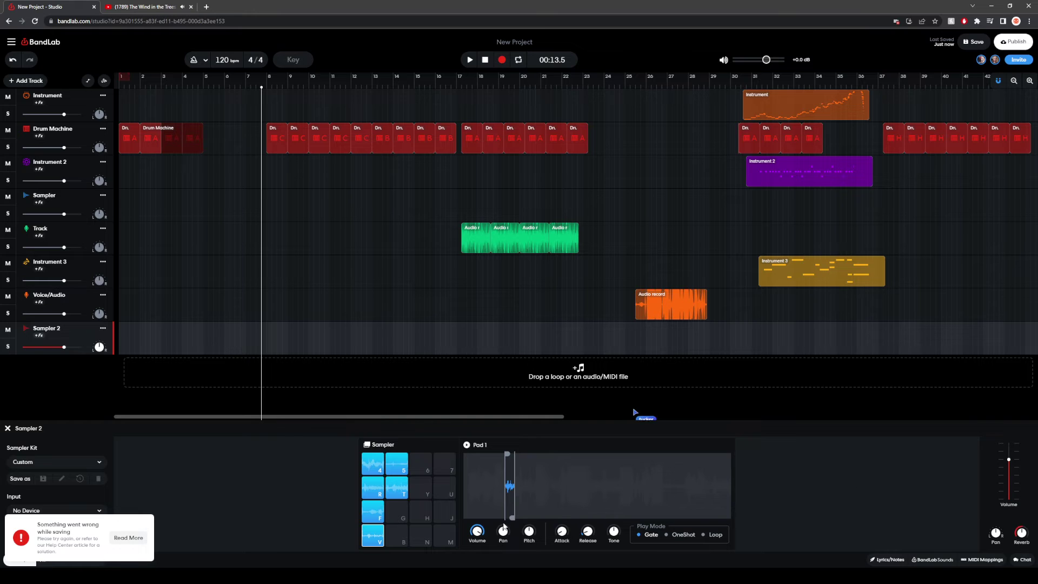
left_click(373, 534)
left_click(230, 219)
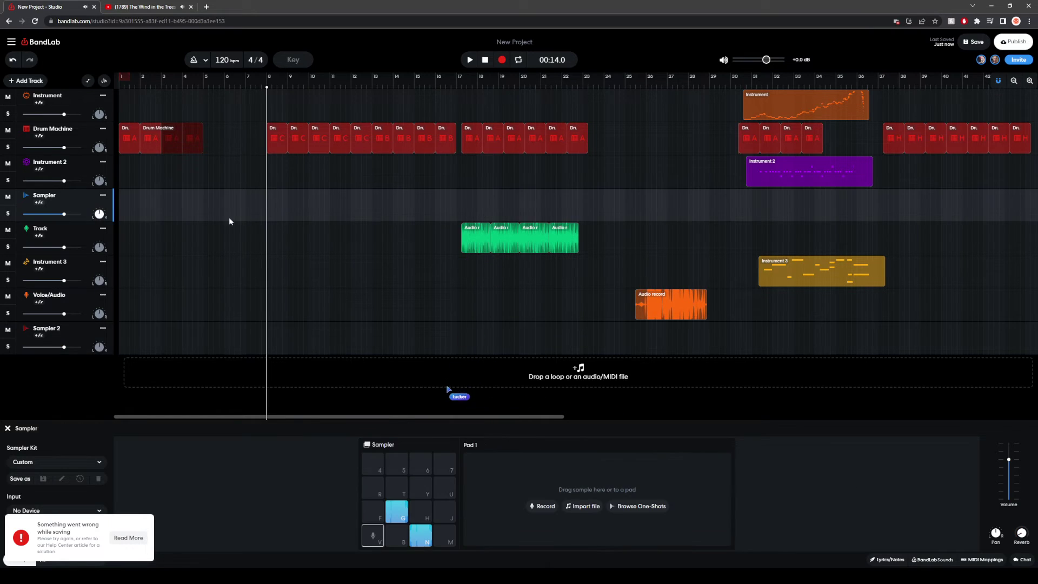
left_click(268, 343)
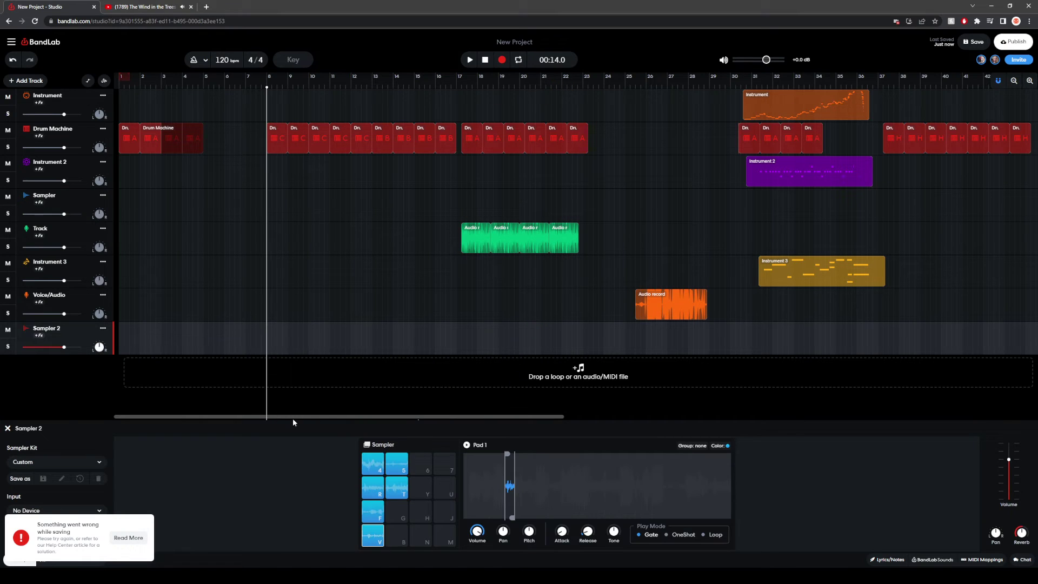
Step: Start recording on Sampler 2 at bar 8 and play repeated hits on pads V and R
left_click(502, 60)
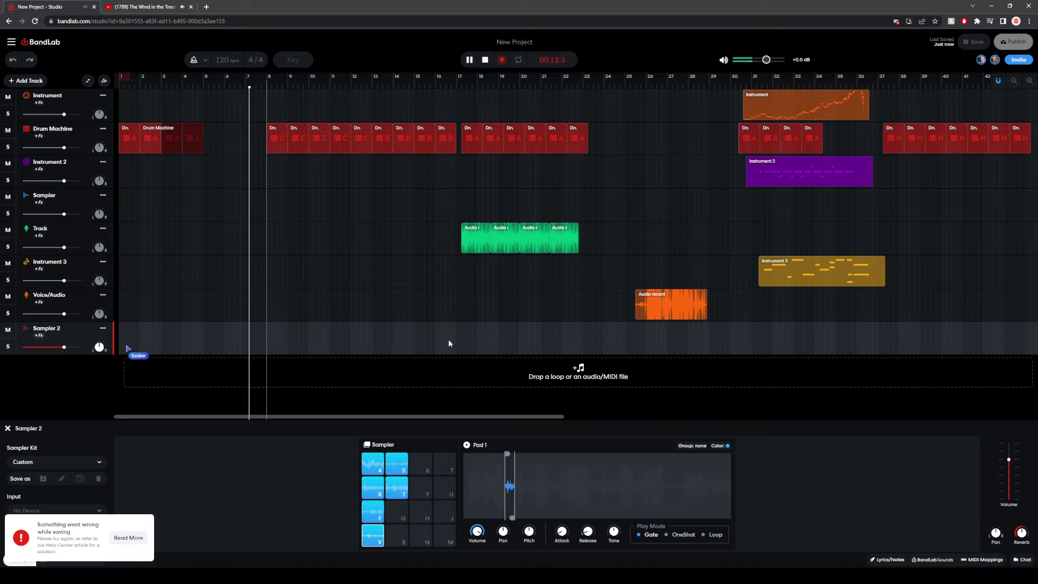
left_click(375, 535)
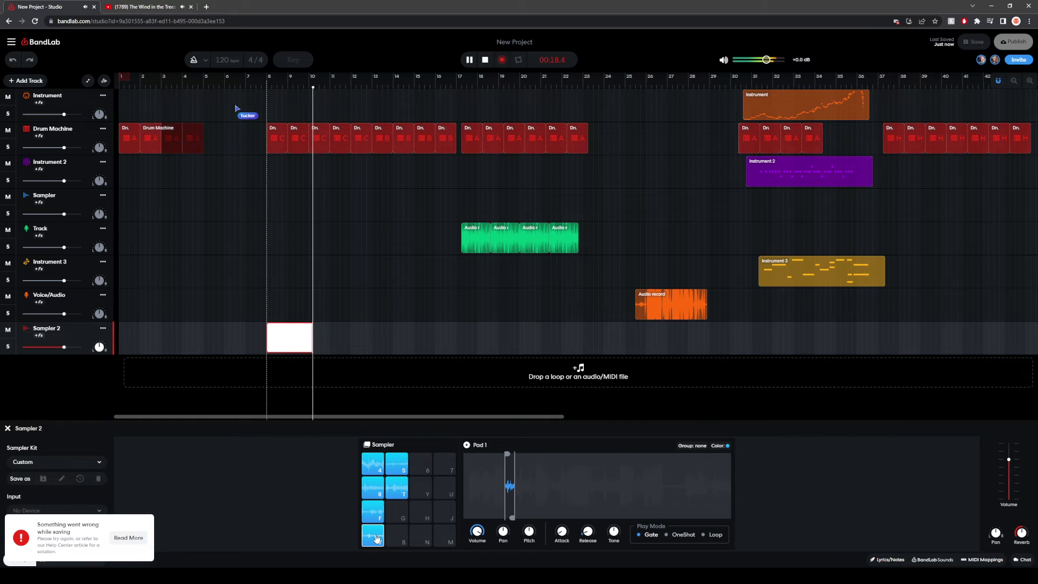
left_click(377, 537)
left_click(377, 537)
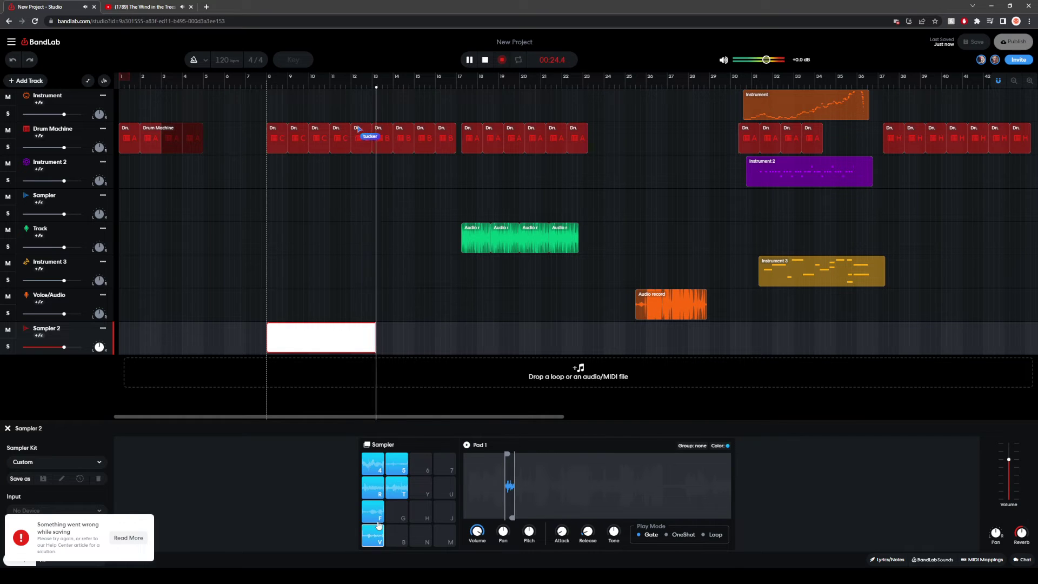
left_click(379, 513)
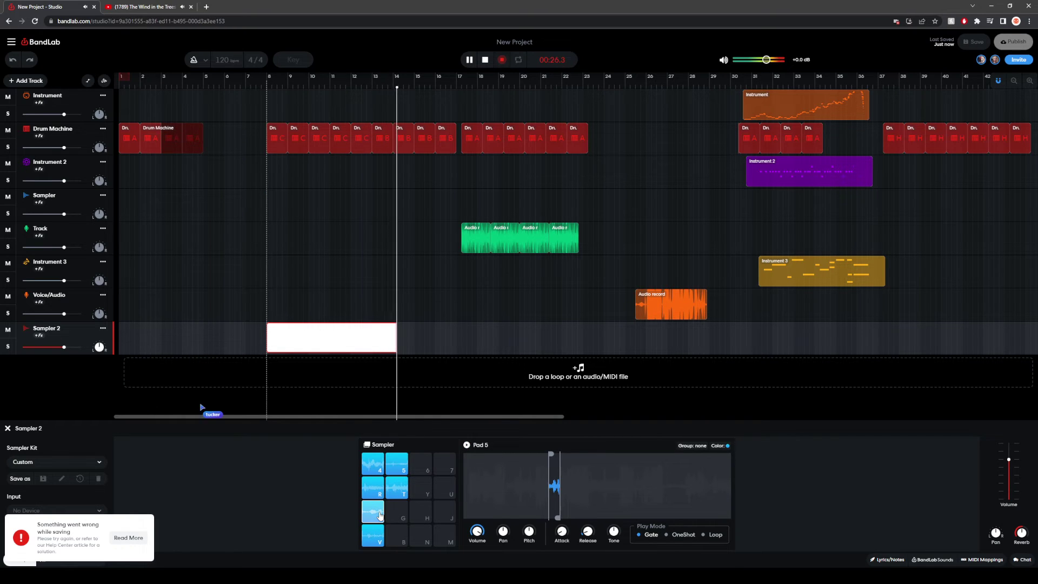
left_click(368, 512)
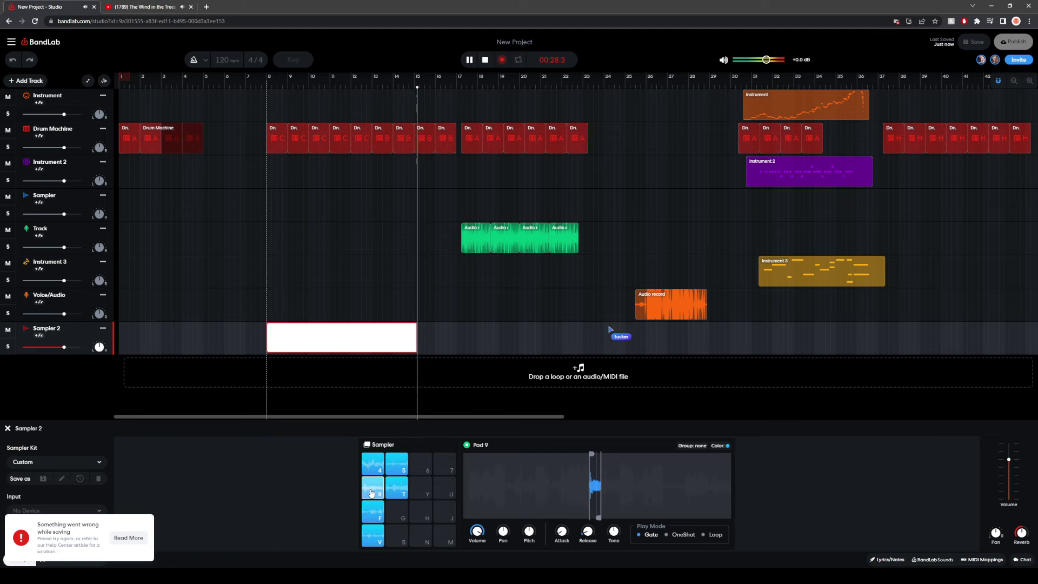
left_click(370, 495)
Step: Add more hits on pads V, 4 and T, then stop the recording
key("v")
left_click(373, 496)
key("v")
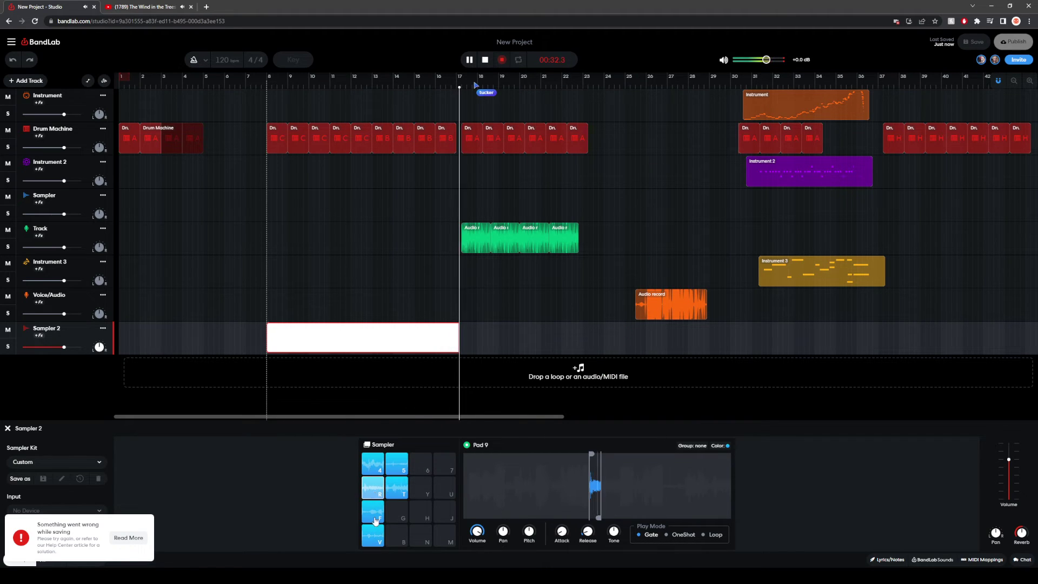
left_click(383, 467)
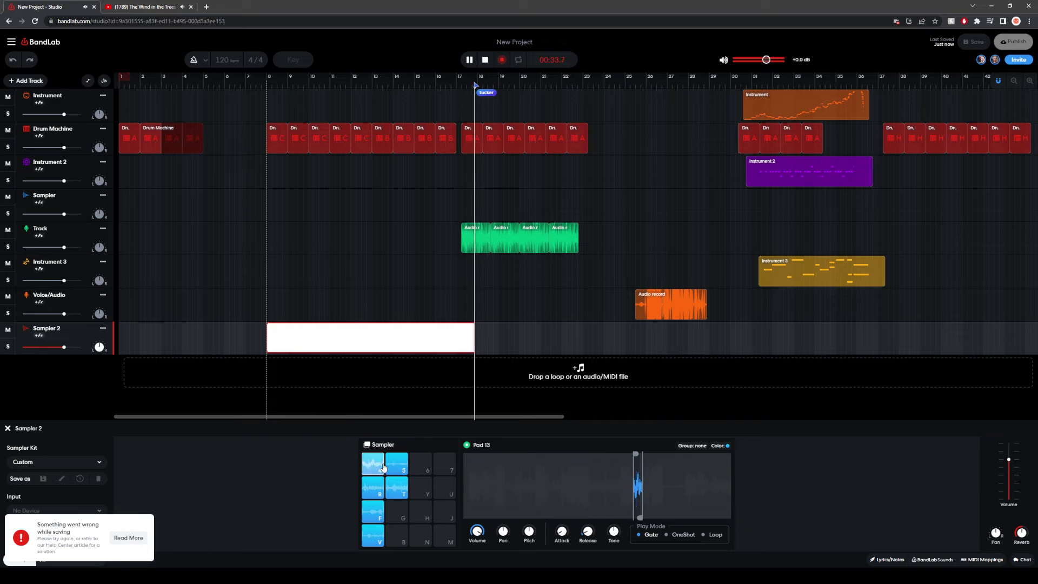
left_click(400, 491)
left_click(400, 491)
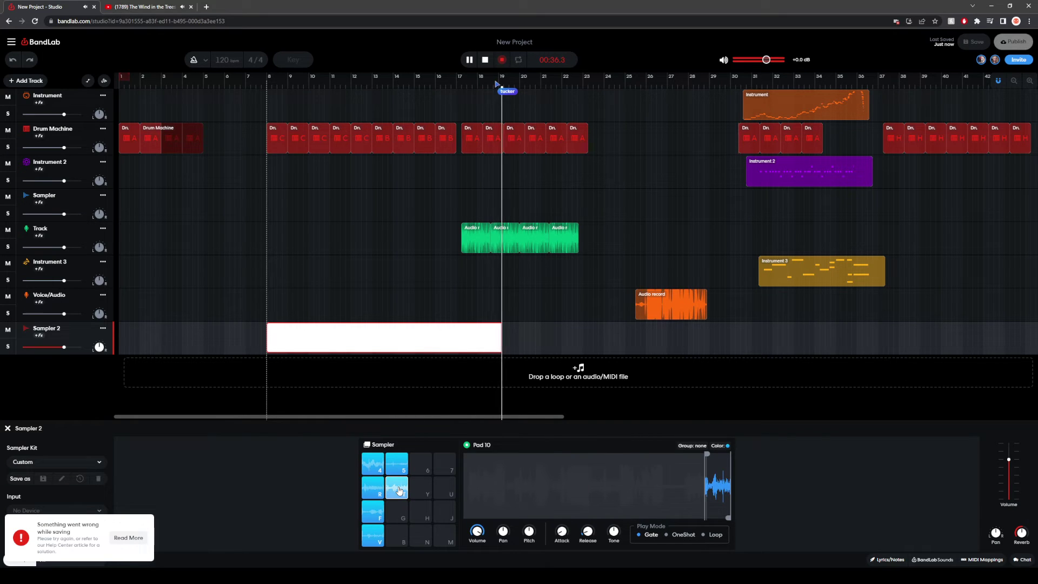
left_click(404, 489)
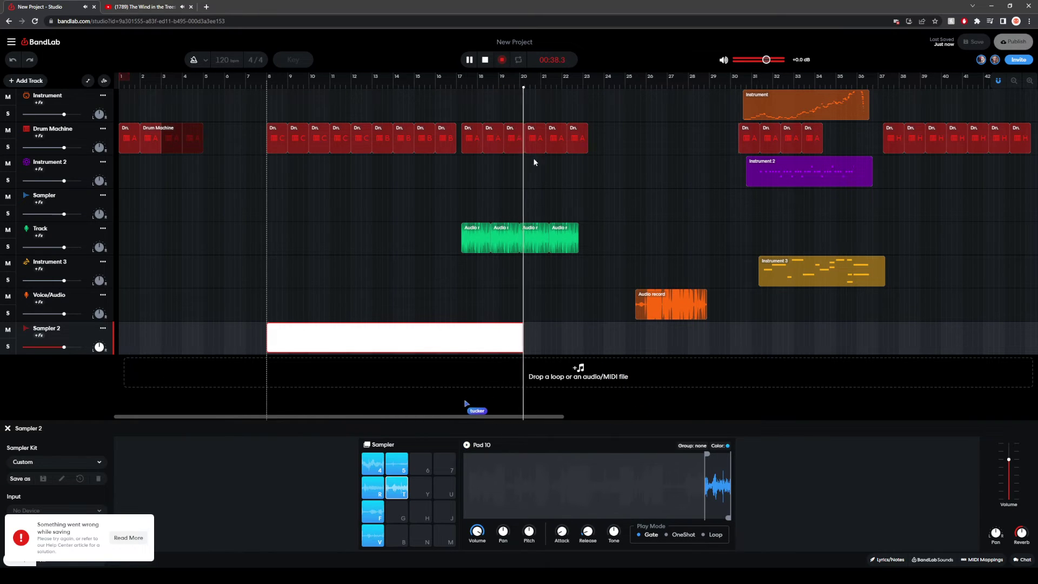
left_click(469, 59)
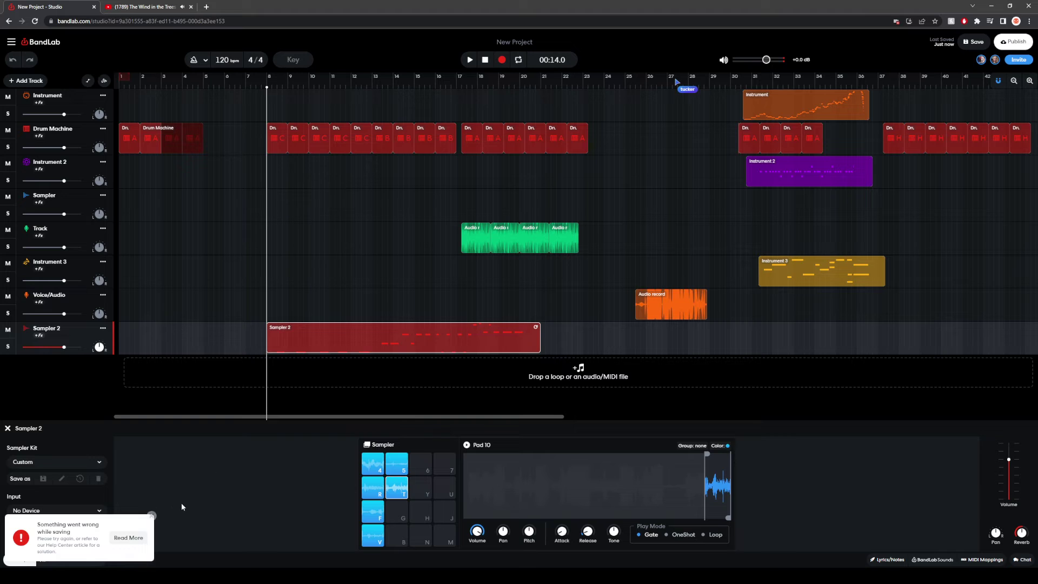
Step: Play back the recorded Sampler 2 clip from bar 8 to review it
key("v")
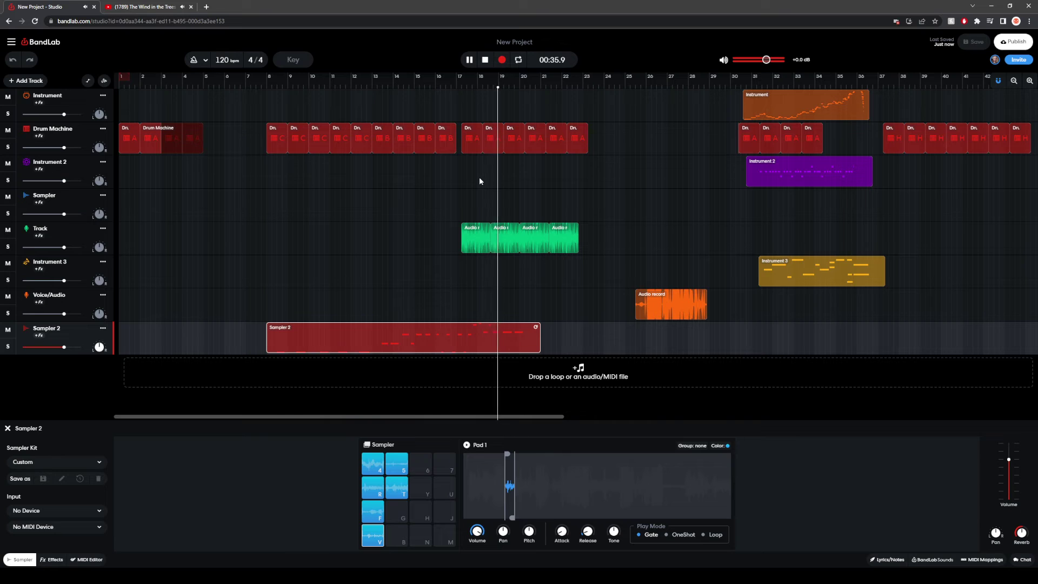
left_click(485, 60)
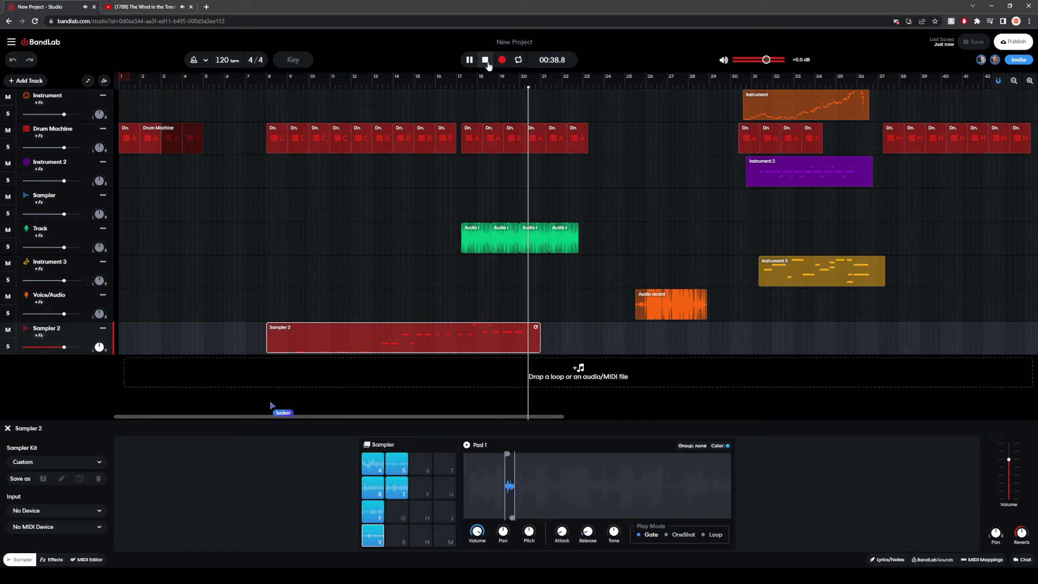
left_click(485, 60)
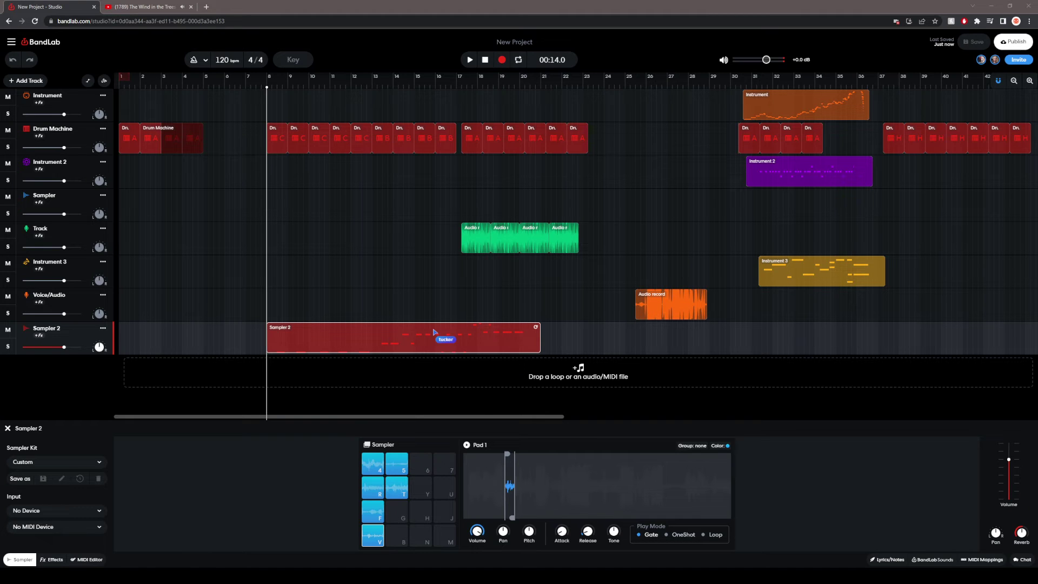
Step: Add a new empty Sampler 3 track below Sampler 2
left_click(129, 555)
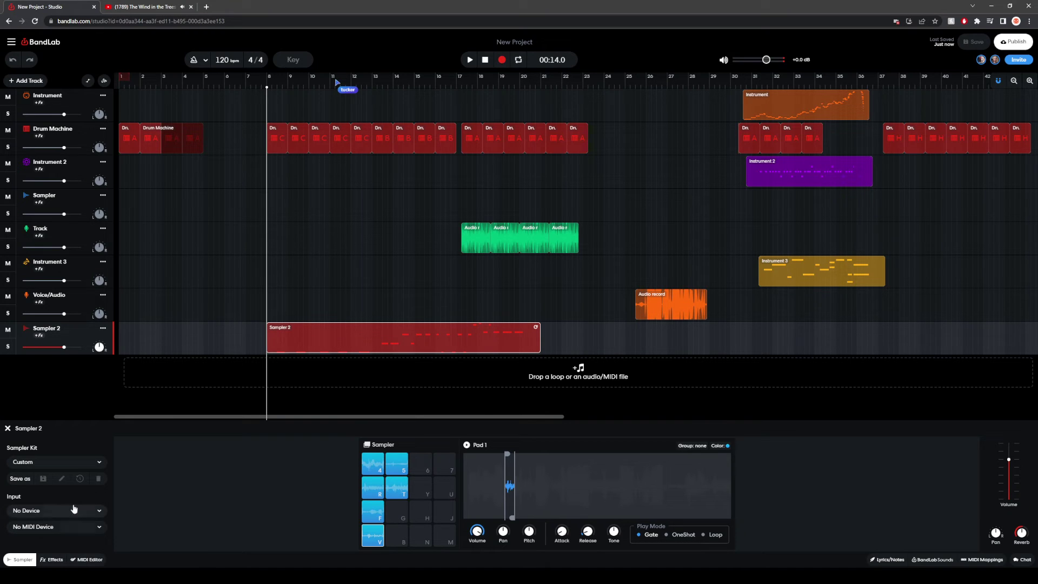
left_click(29, 82)
left_click(70, 204)
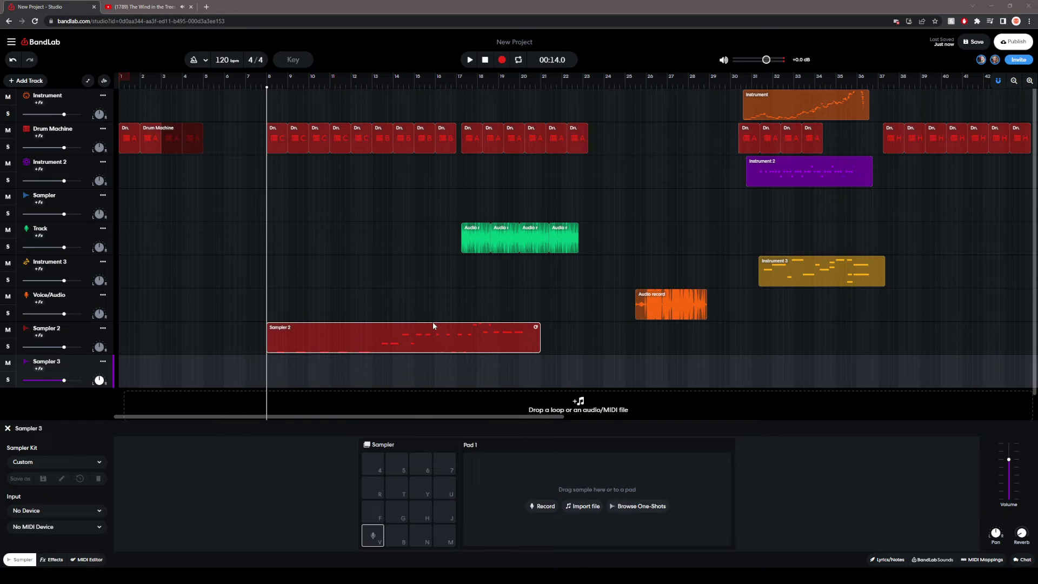
Step: Import an audio sample onto pad V of Sampler 3 and drag its start marker earlier
left_click(378, 535)
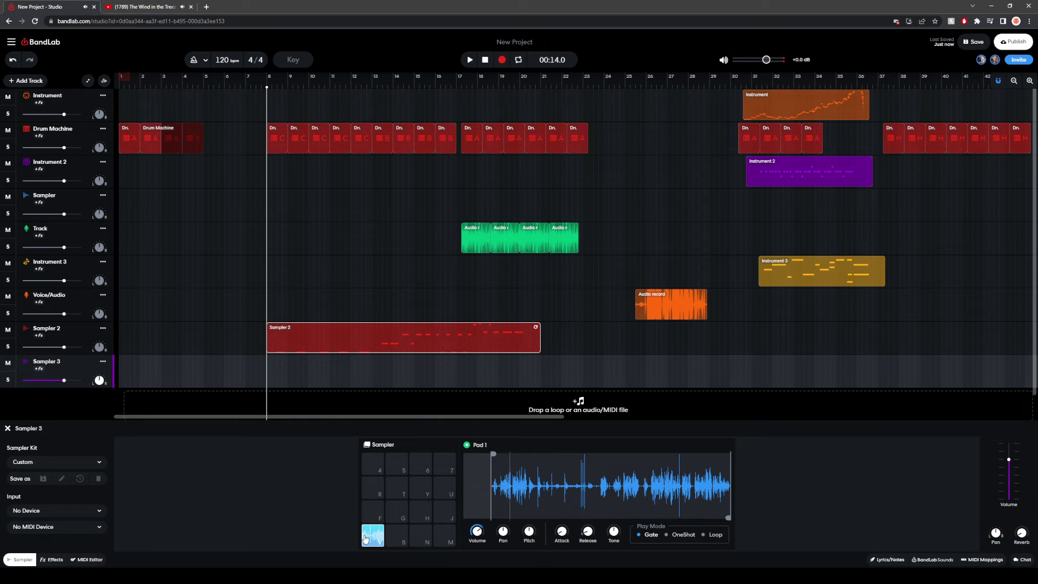
left_click_drag(492, 452, 468, 457)
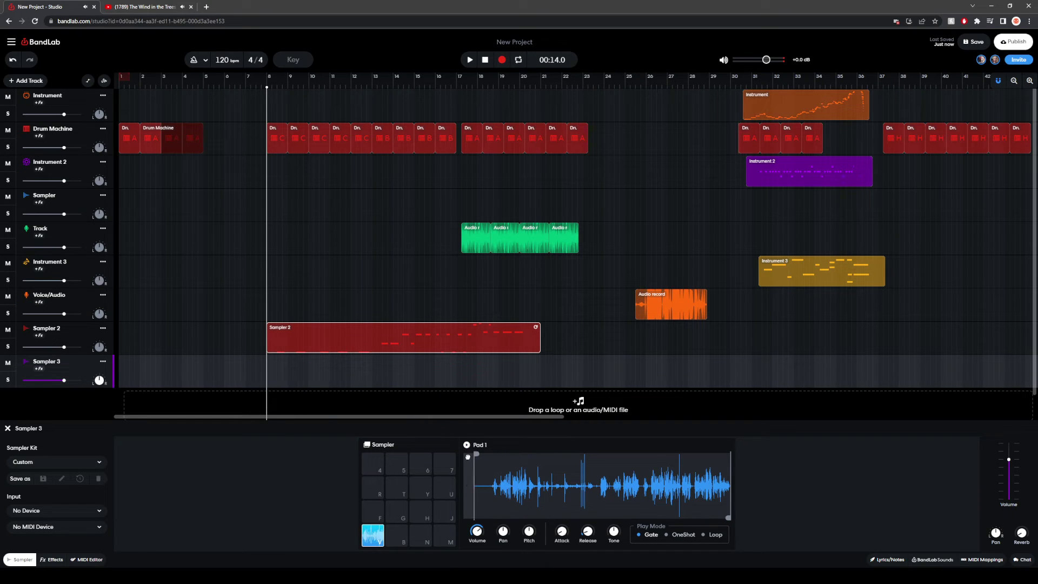
left_click(40, 82)
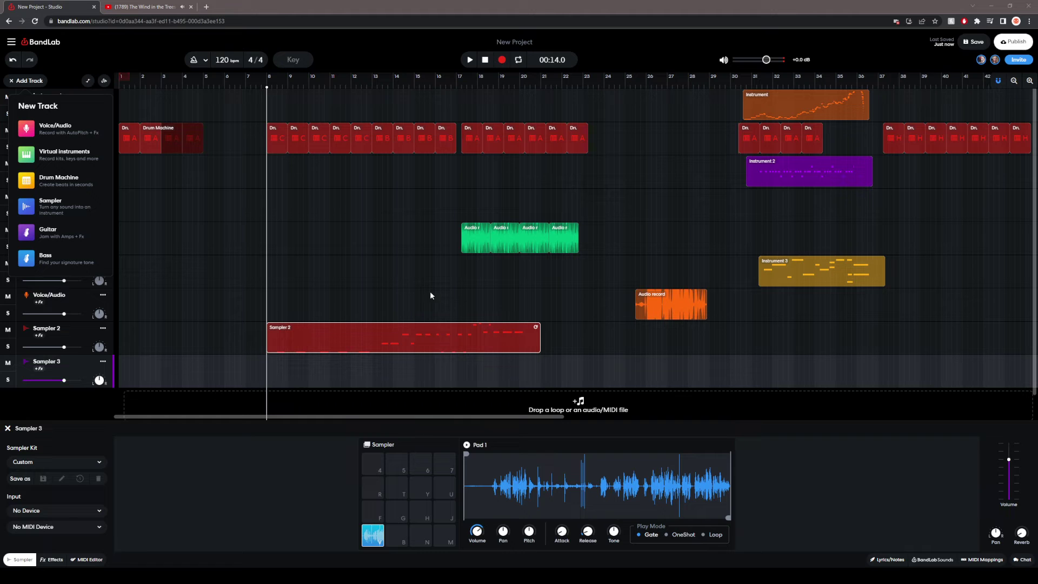
Step: Slide the imported mp3 clip later on Track 2 and trim its left edge to bar 8
left_click(579, 401)
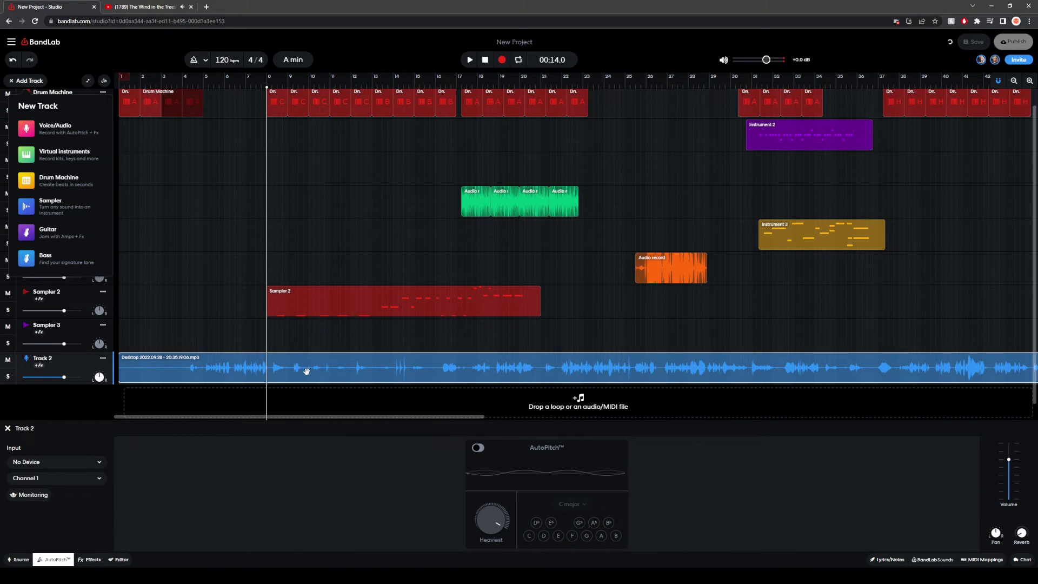
left_click_drag(238, 368, 327, 366)
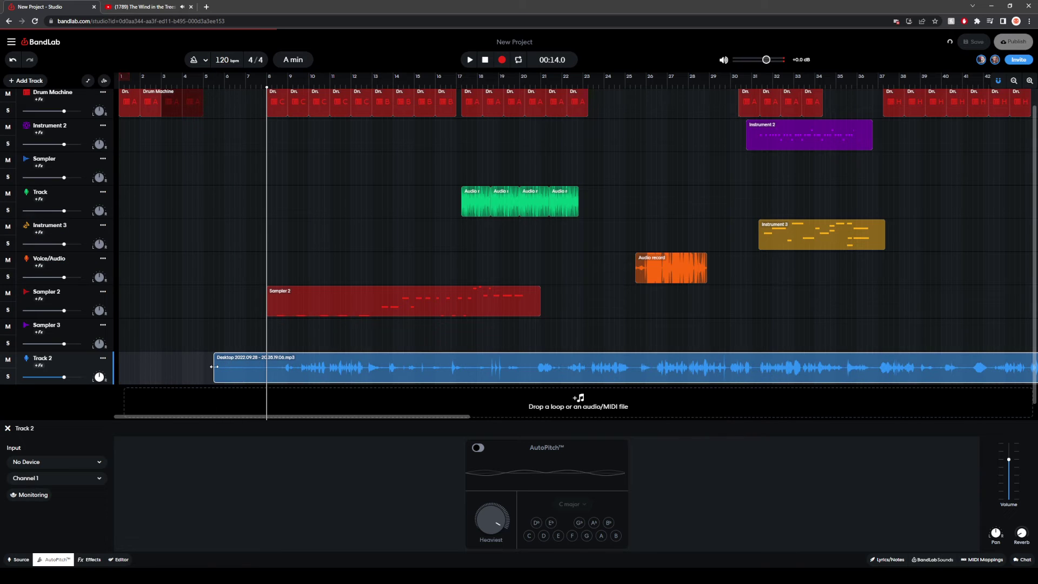
left_click_drag(244, 362, 291, 371)
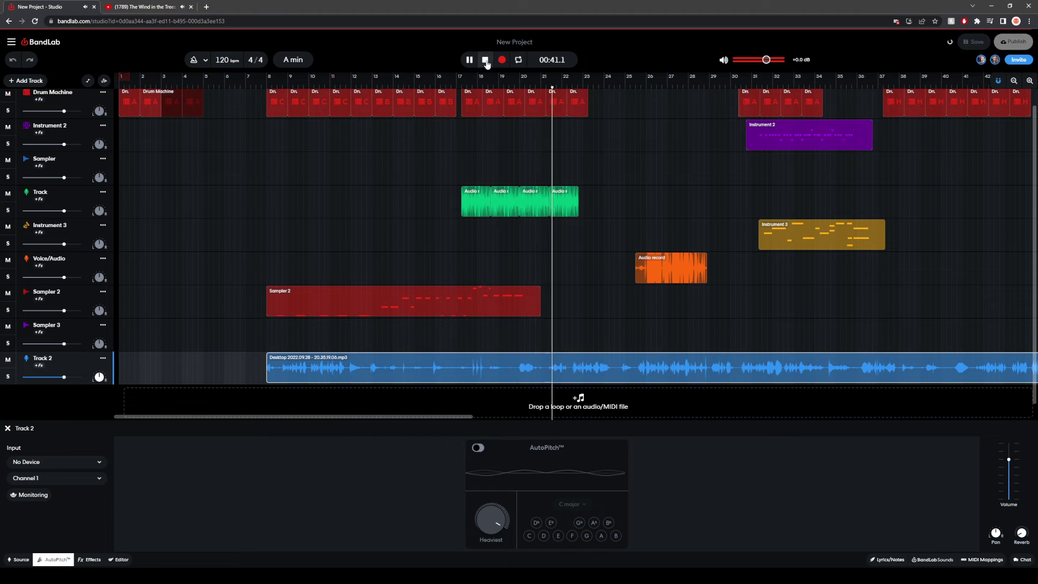
Step: Play back from bar 8, then set the playhead at bar 14 to split Track 2's mp3 clip
left_click(485, 59)
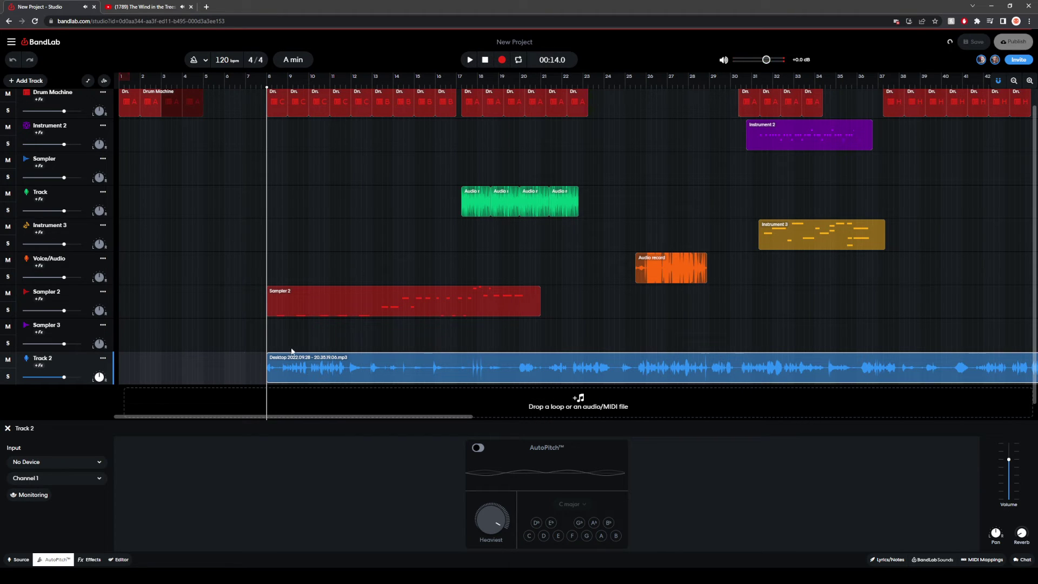
left_click(472, 59)
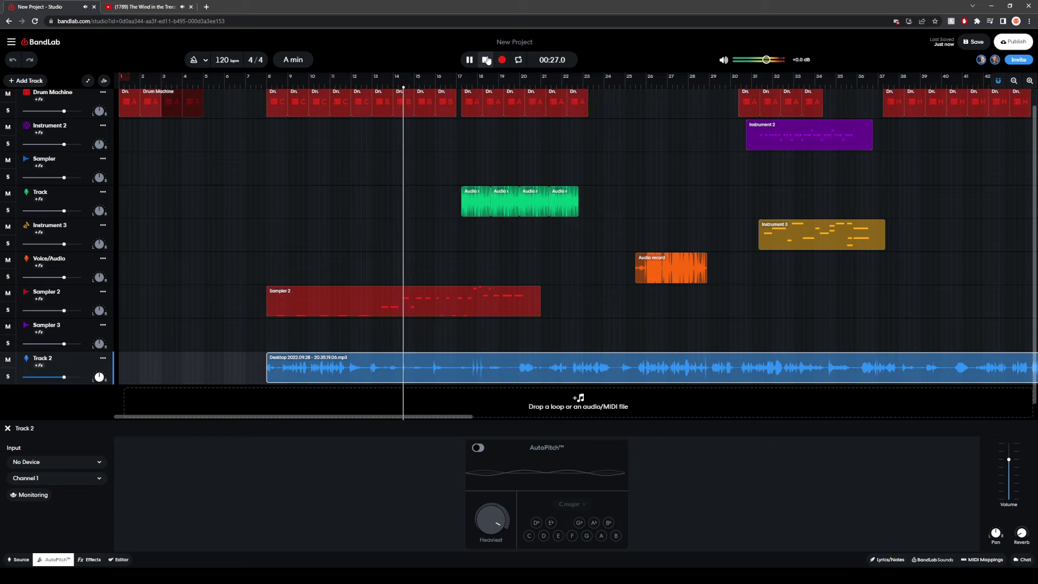
left_click(486, 59)
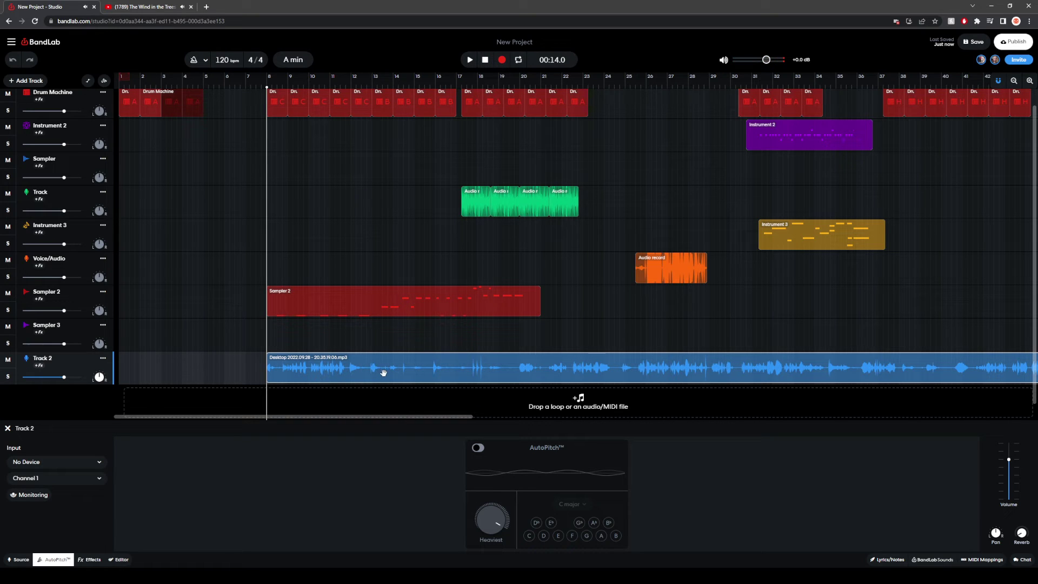
left_click_drag(268, 335, 367, 341)
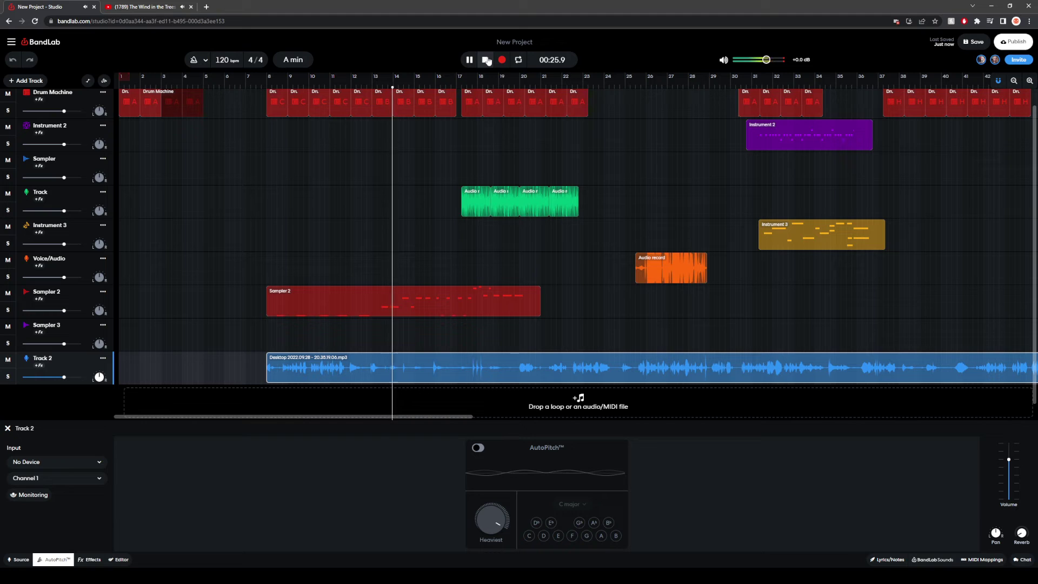
key("space")
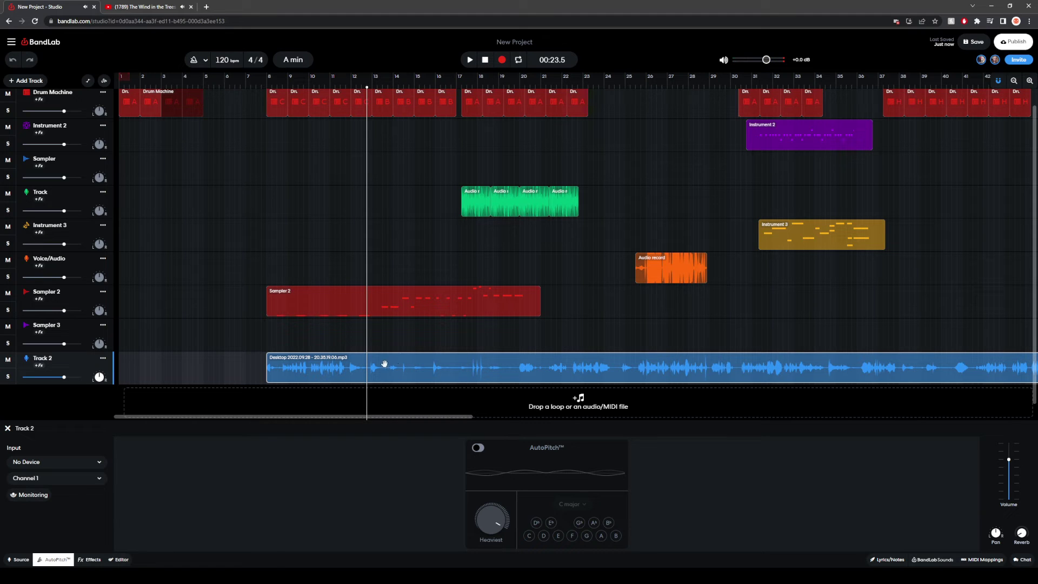
left_click_drag(364, 340, 385, 339)
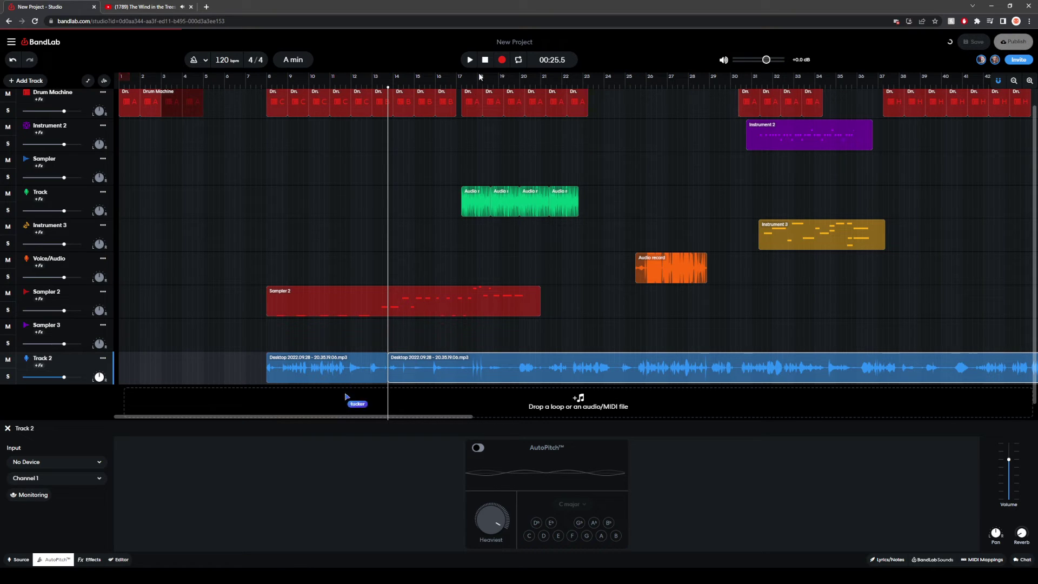
Step: Delete Track 2's audio between bars 14 and 20 and slide the remainder left to bar 14
left_click(518, 349)
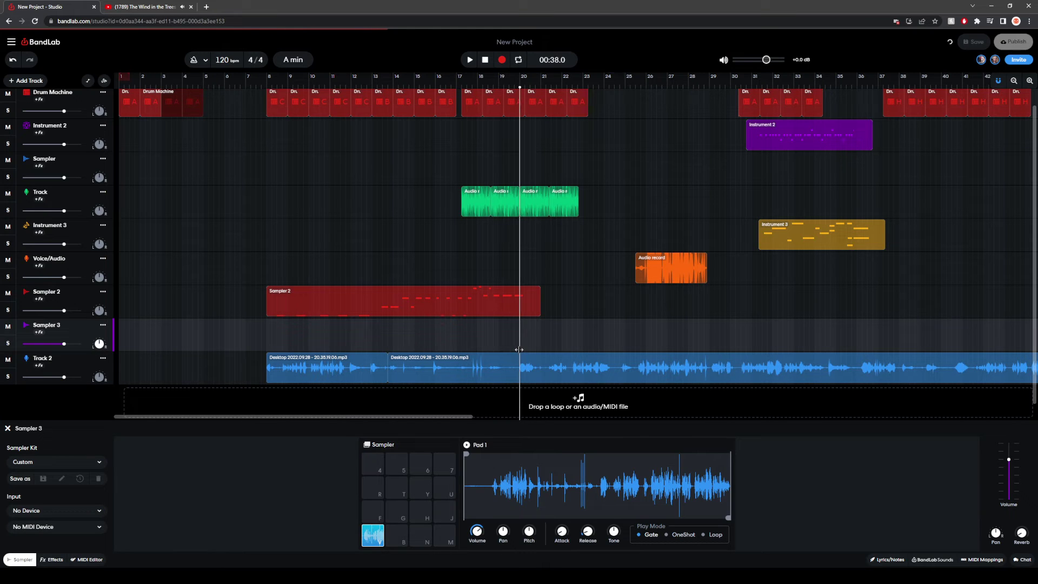
left_click(517, 360)
left_click(519, 359)
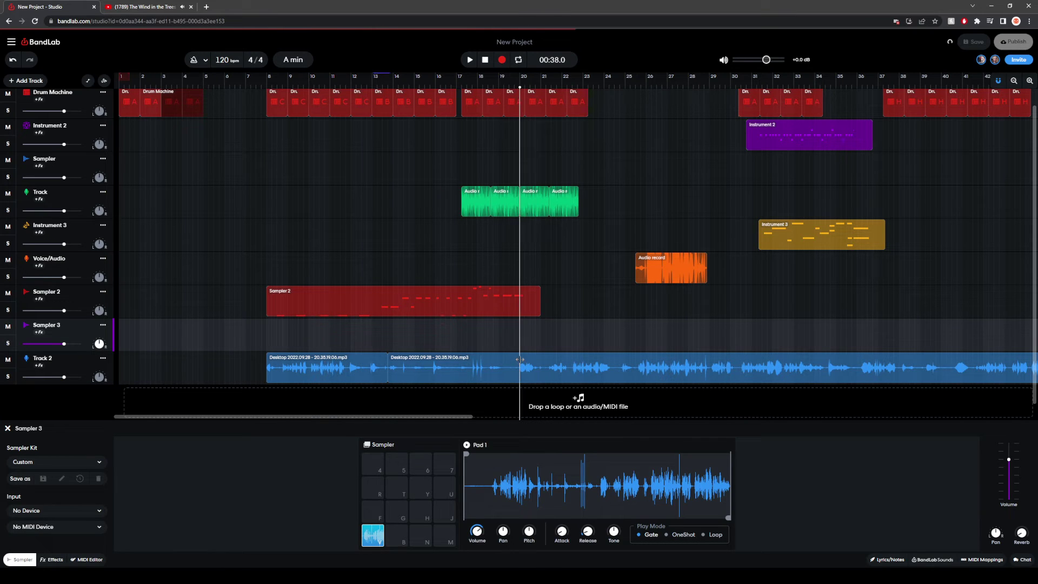
left_click(519, 367)
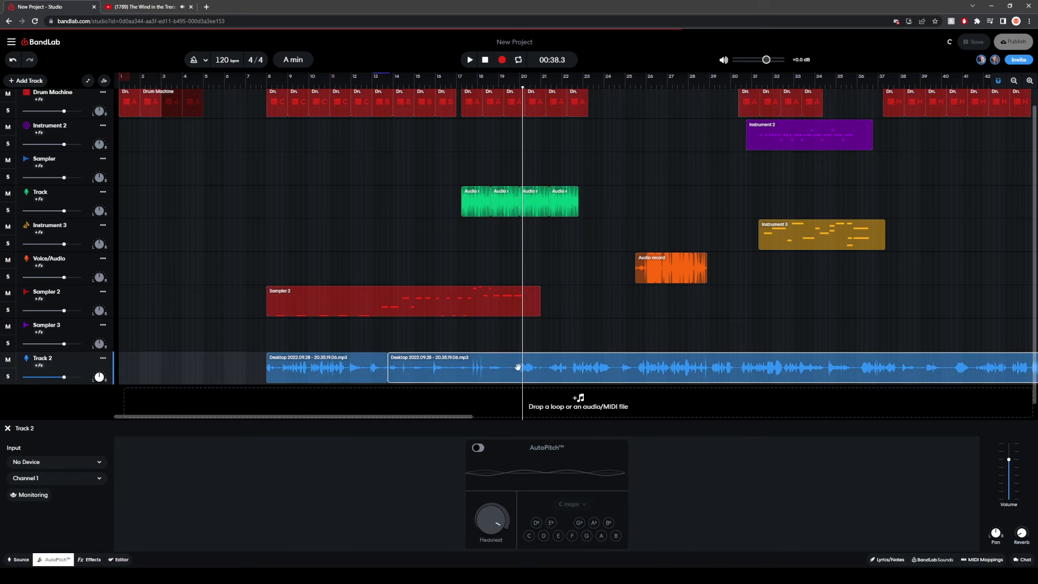
left_click(519, 371)
right_click(492, 363)
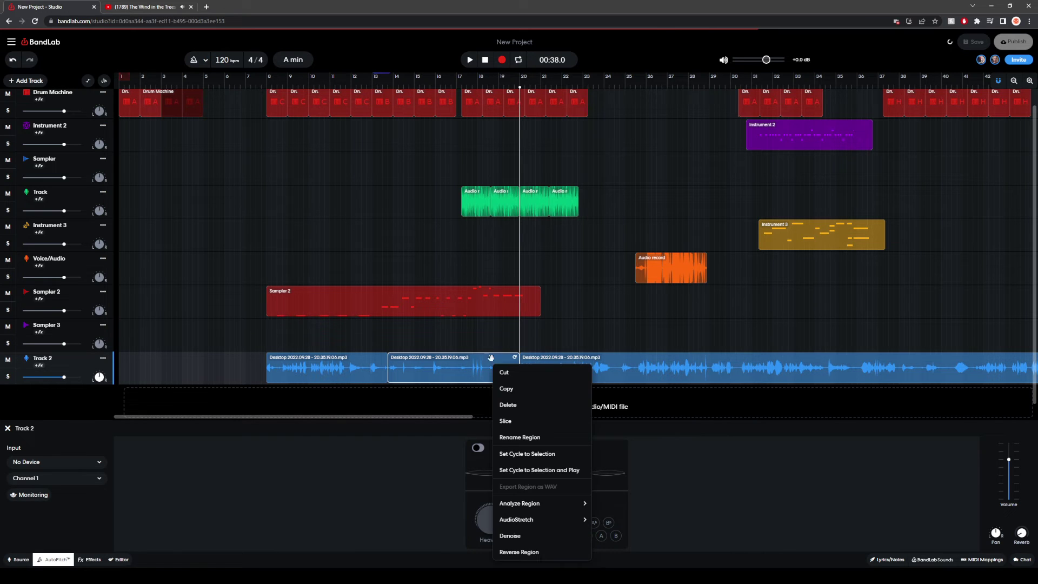
left_click(514, 405)
left_click_drag(554, 369, 423, 367)
left_click(387, 348)
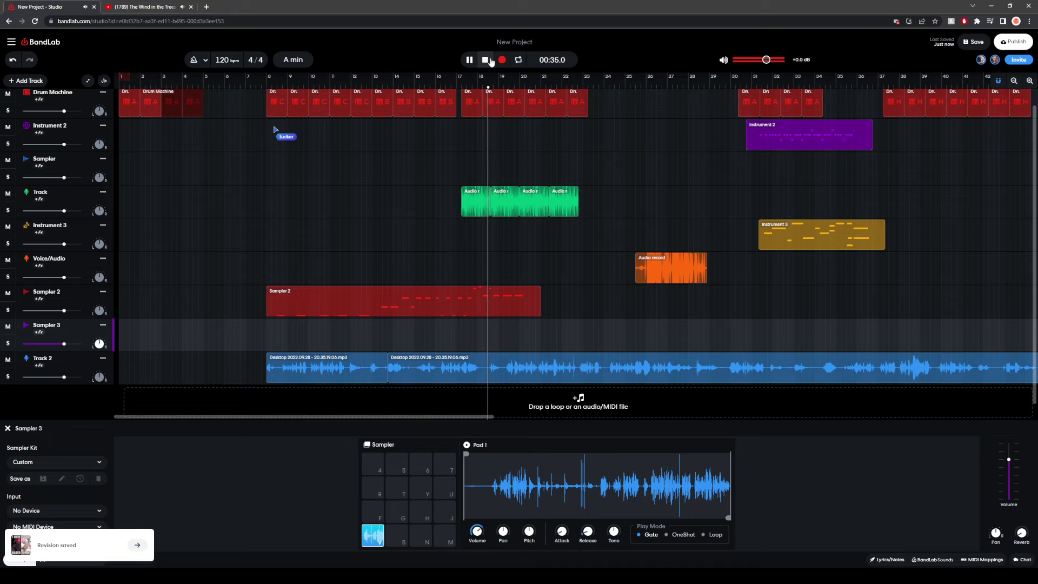
left_click(487, 60)
left_click(267, 348)
left_click(469, 61)
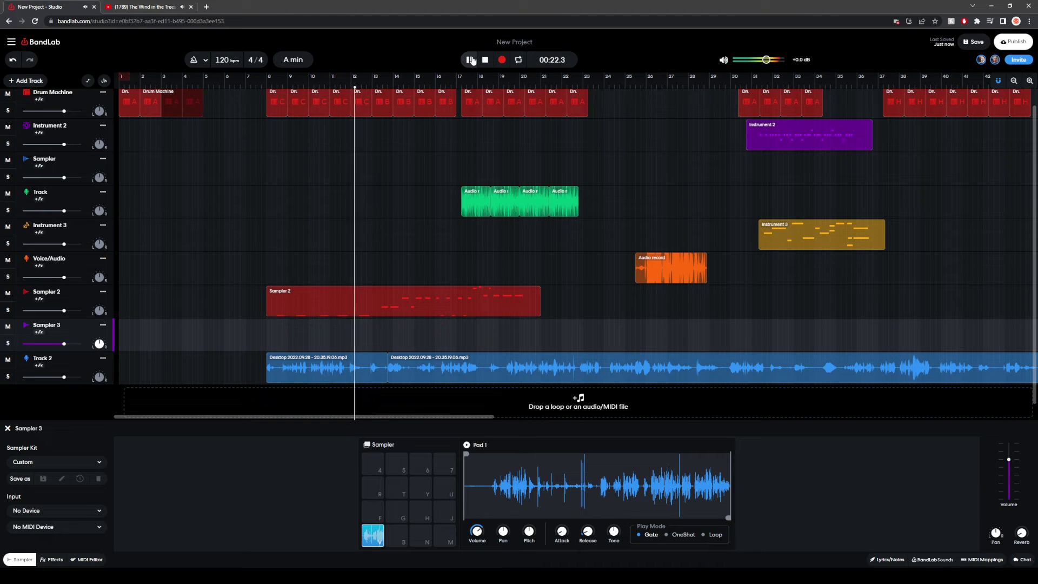
left_click(472, 60)
left_click(274, 136)
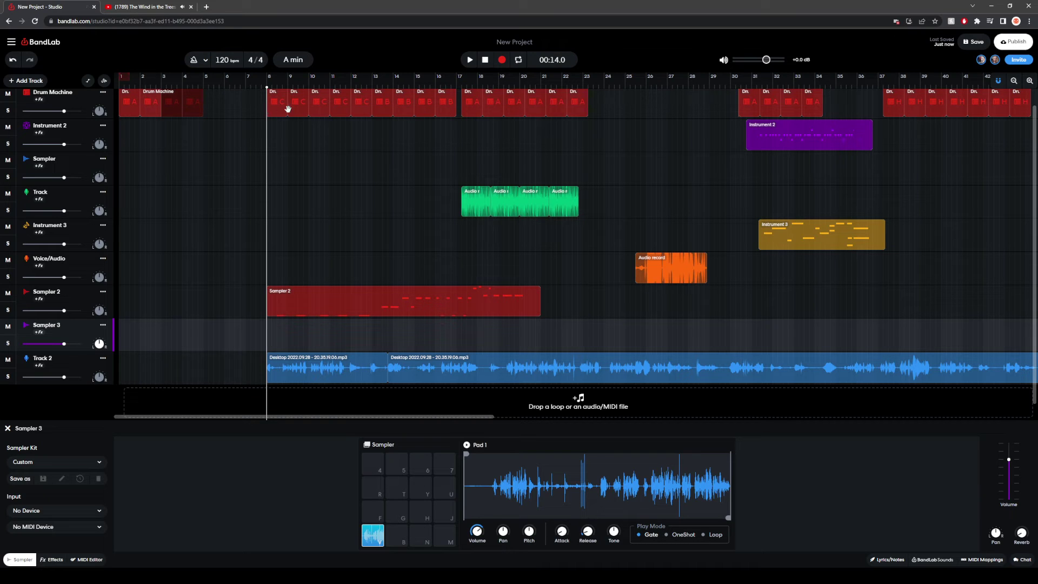
left_click(468, 60)
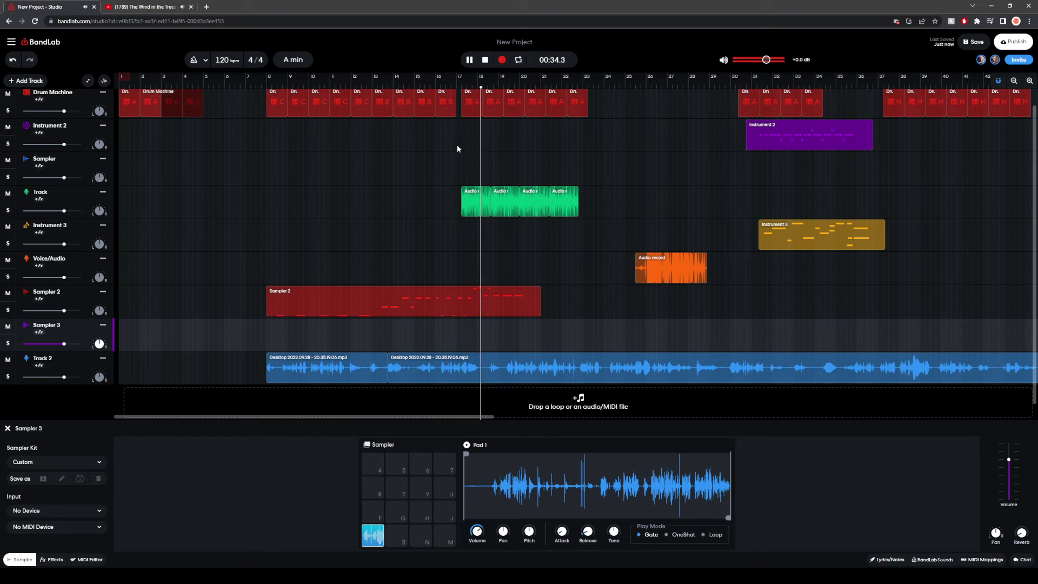
left_click(487, 60)
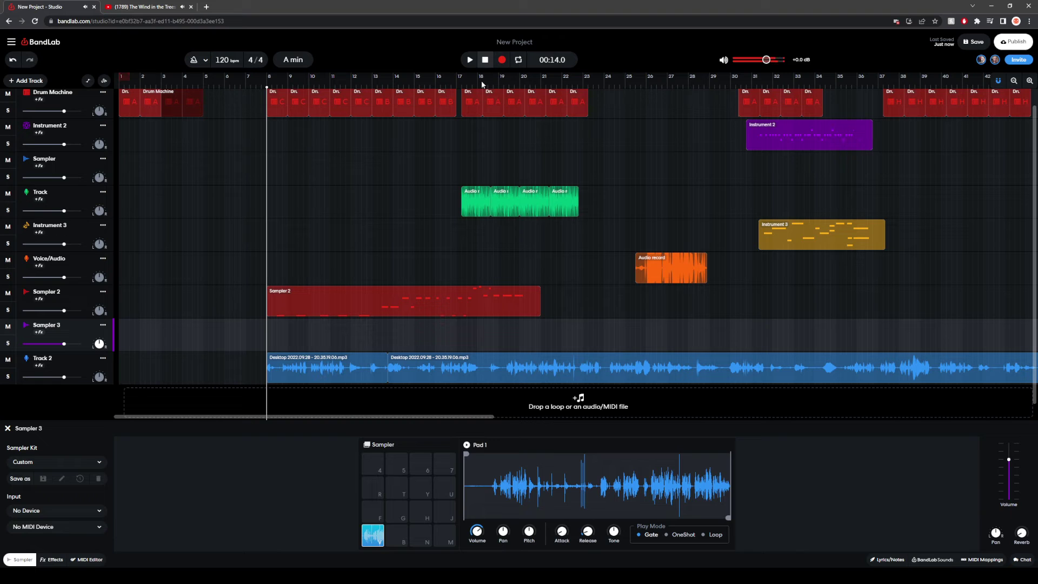
left_click(415, 365)
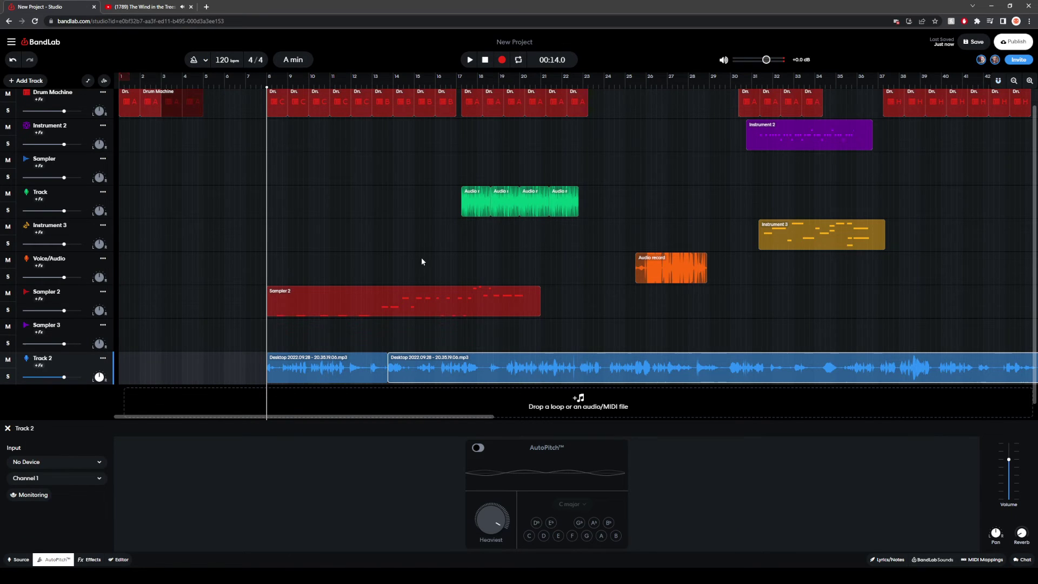
Step: Delete the old intro clip on the Drum Machine track
scroll(411, 265, "down", 3, "ctrl")
scroll(308, 266, "up", 1)
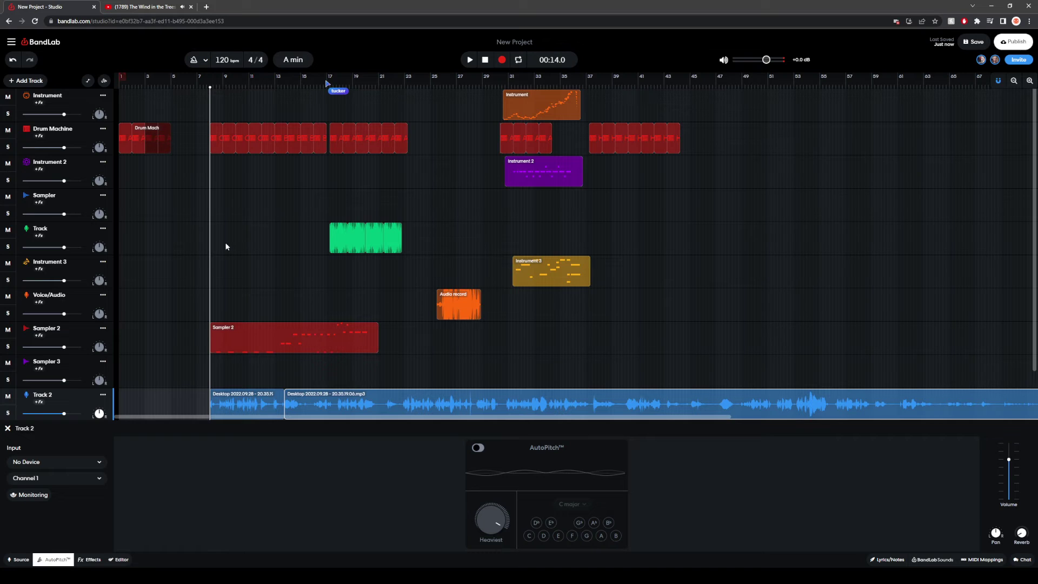
left_click(162, 142)
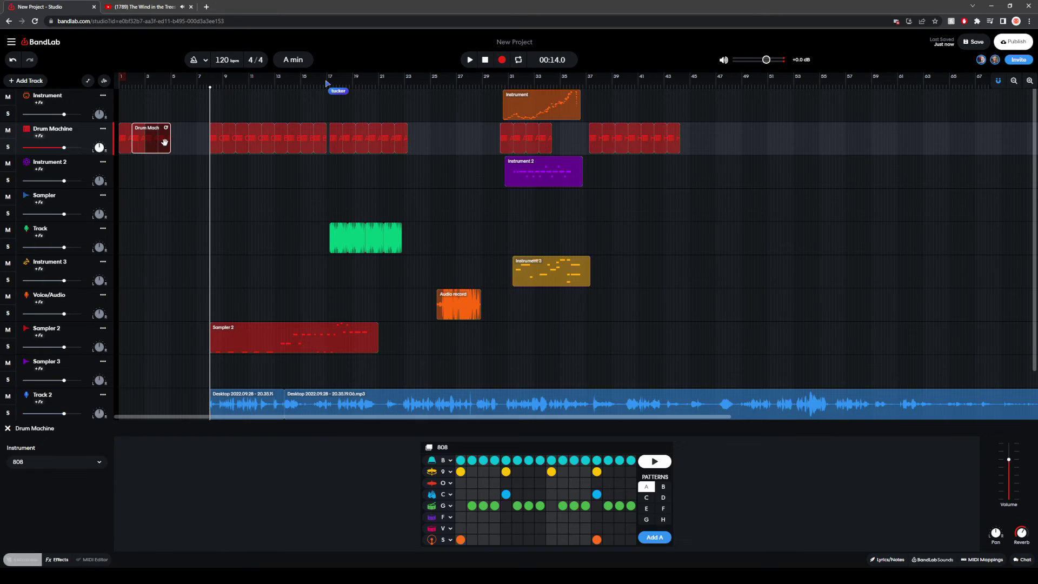
key("Delete")
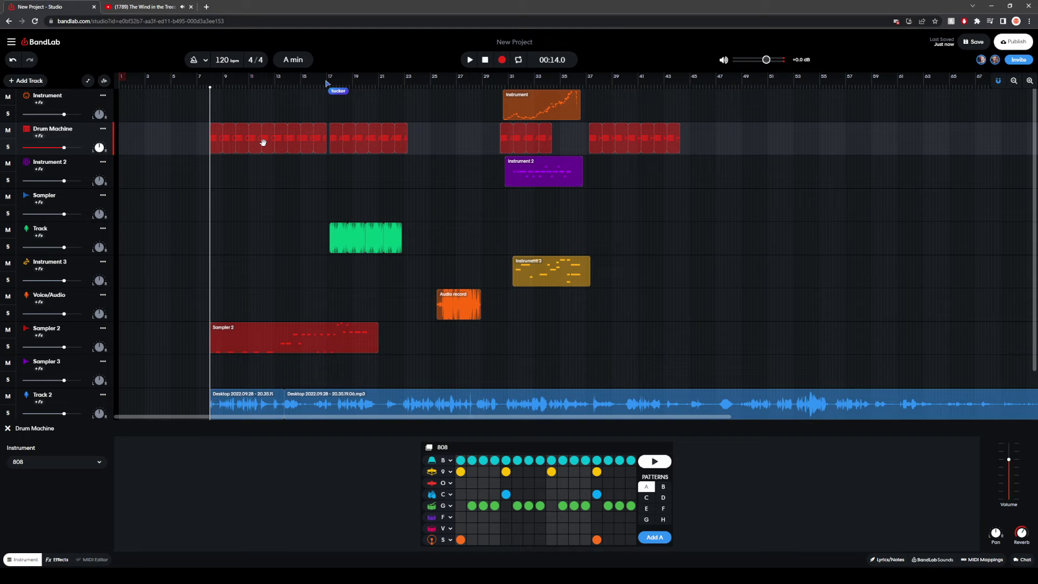
Step: Paste copies of the short bar-9 drum clip from the song start and play from the beginning
left_click(219, 140)
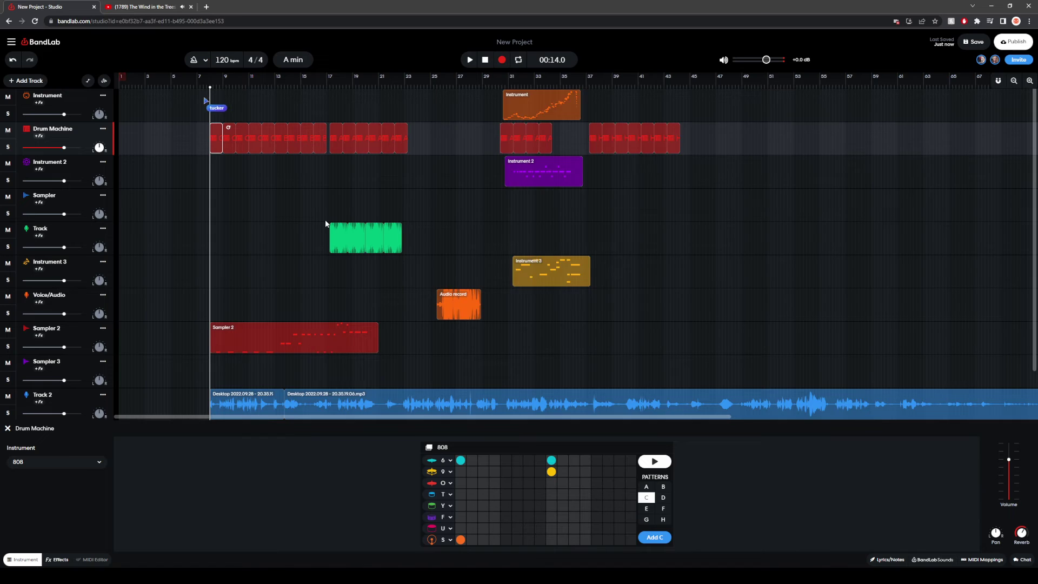
scroll(326, 224, "up", 2)
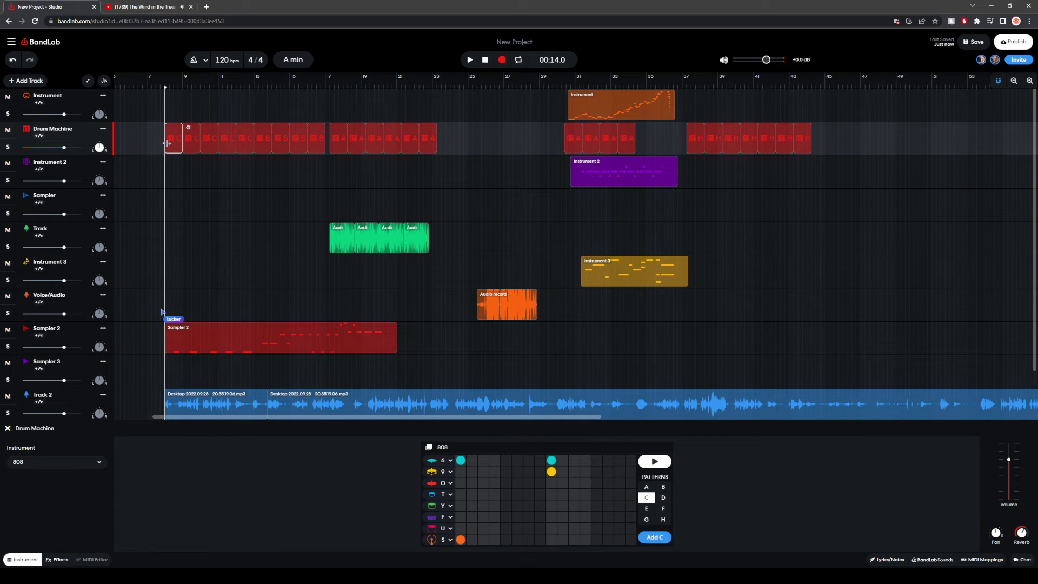
left_click(115, 144)
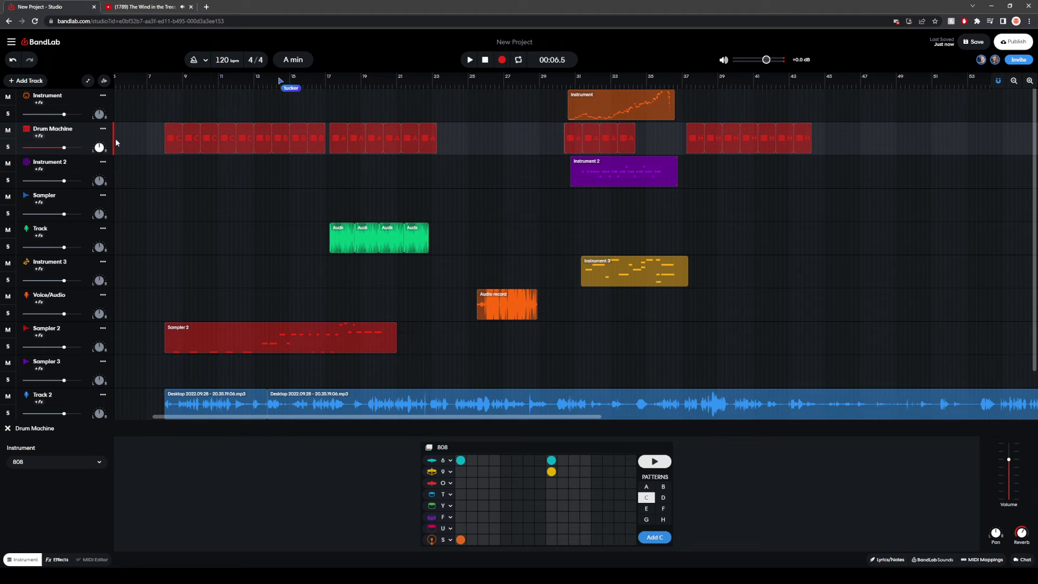
scroll(127, 148, "left", 2)
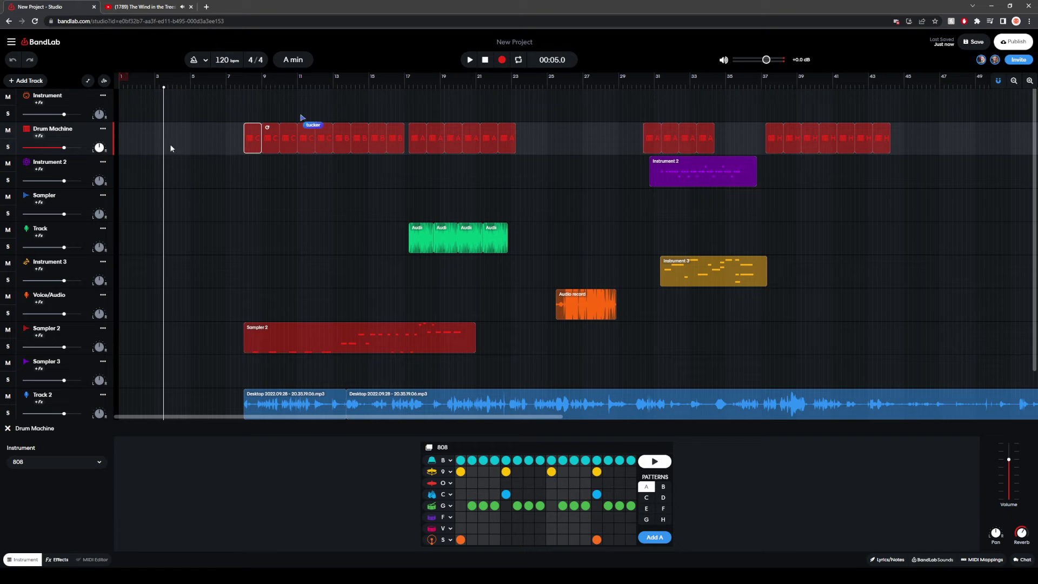
key("ctrl+v")
key("ctrl+v")
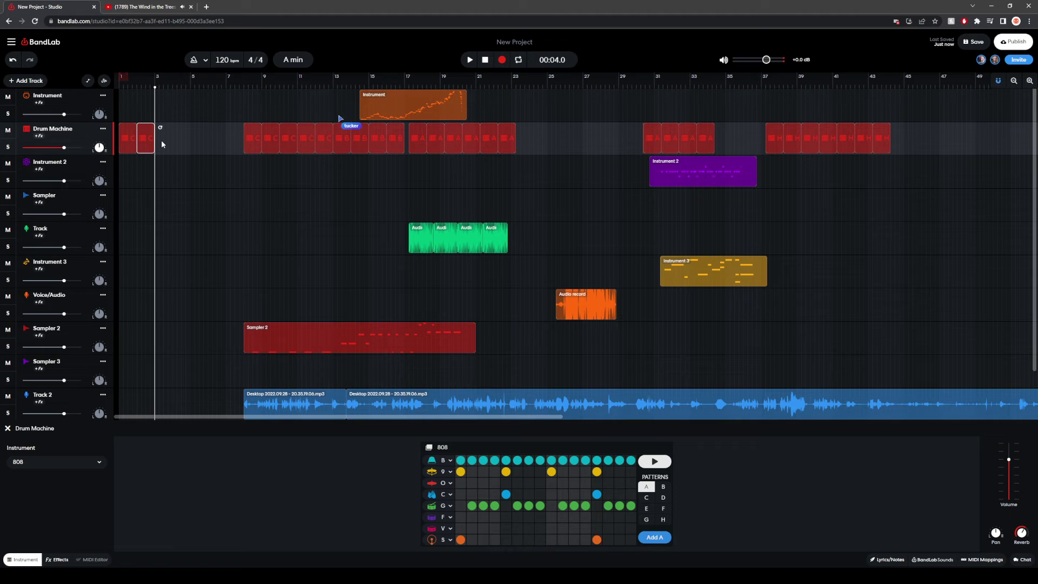
key("ctrl+v")
key("ctrl+v")
key("ctrl+v")
key("ctrl+v")
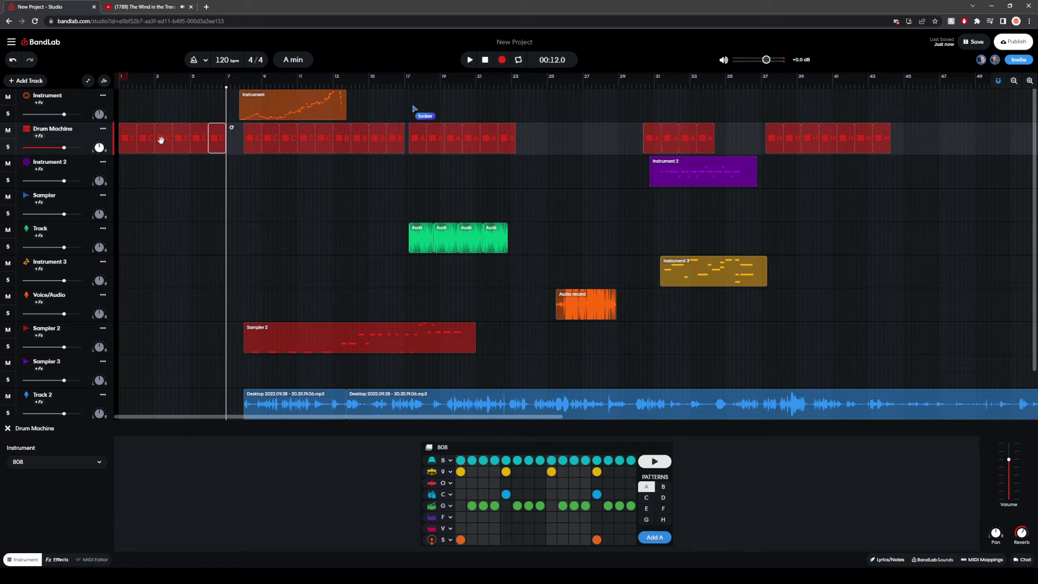
key("Home")
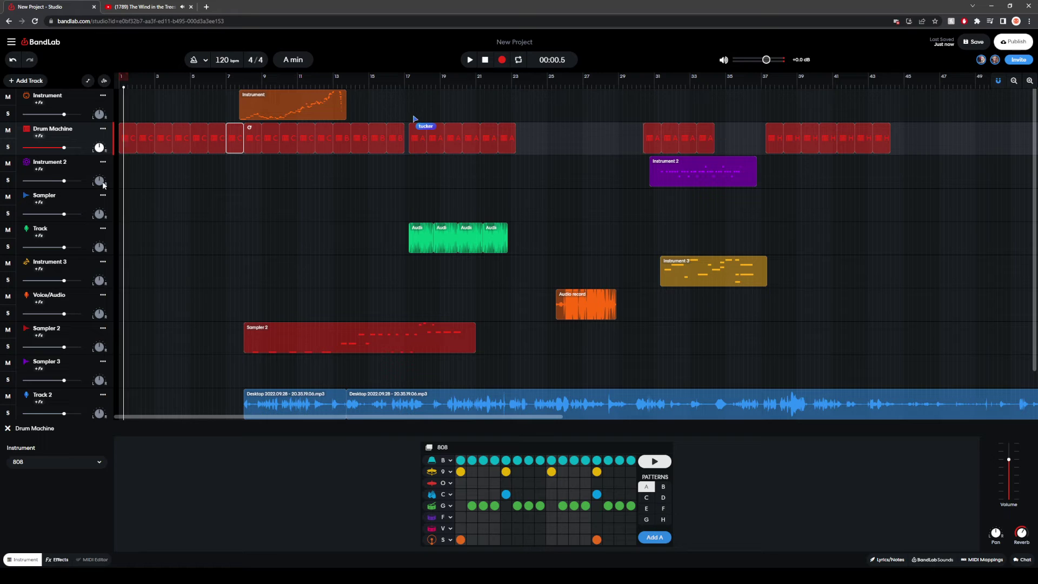
key("space")
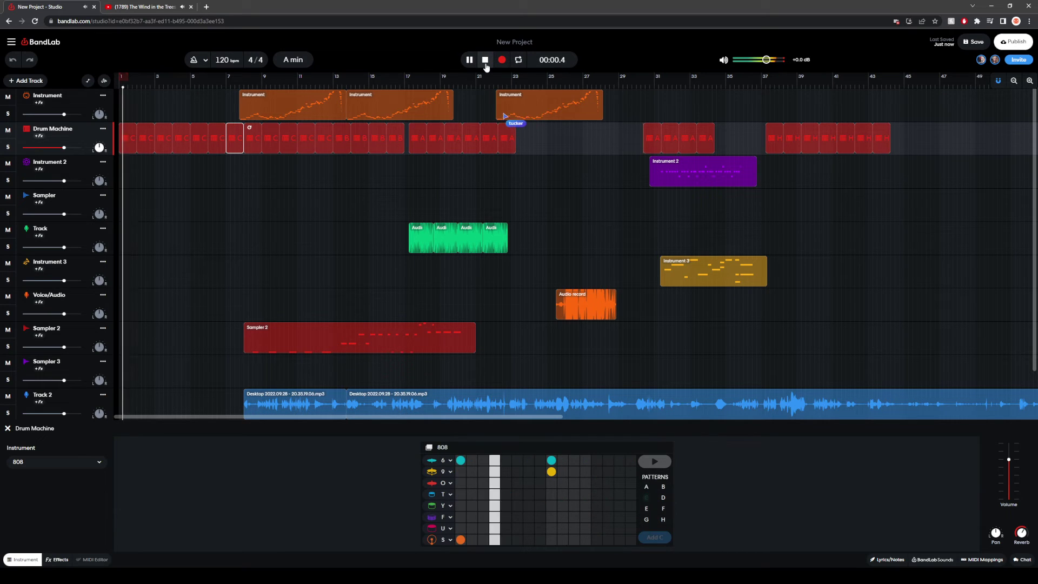
Step: Select clips and play the arrangement from about bar 8 to review it
left_click(484, 62)
left_click(248, 333)
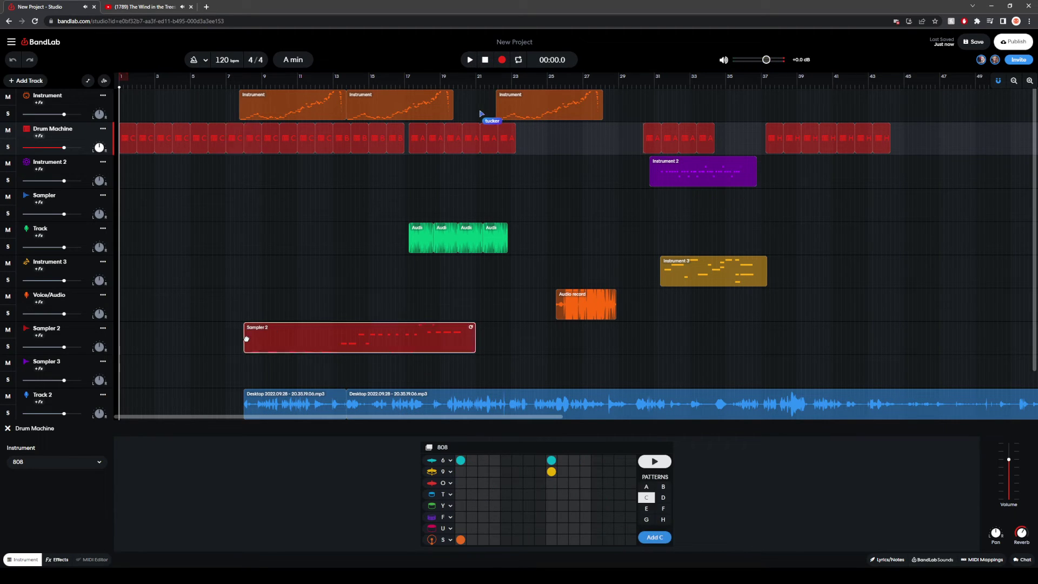
left_click(242, 108)
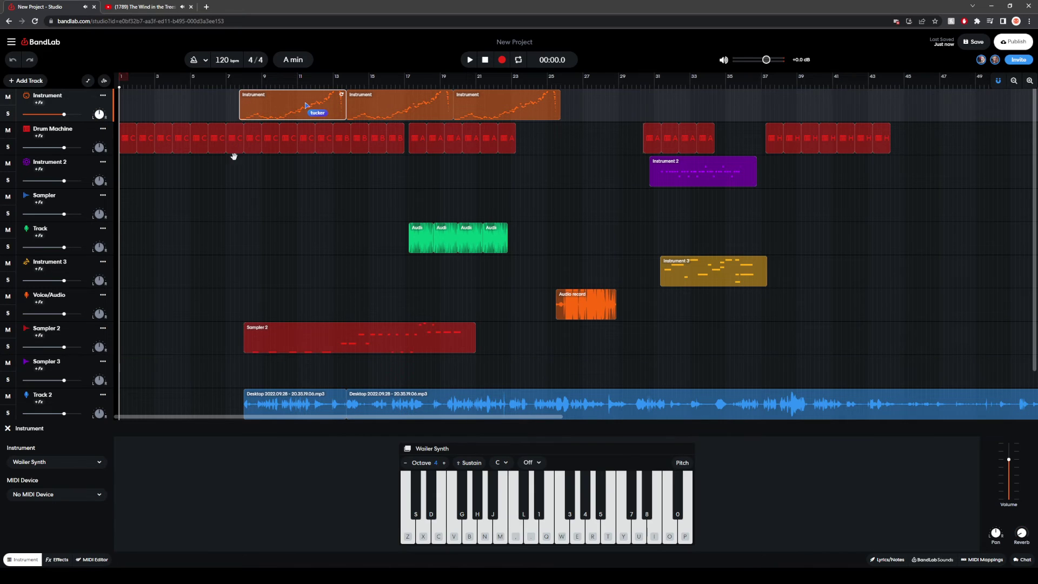
left_click(238, 192)
left_click(470, 60)
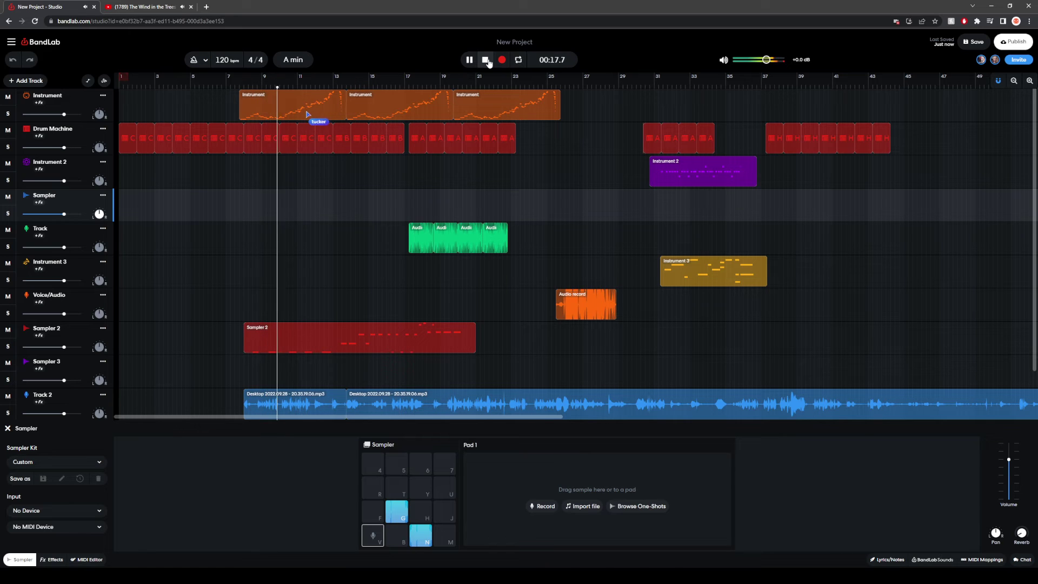
left_click(486, 60)
left_click(267, 104)
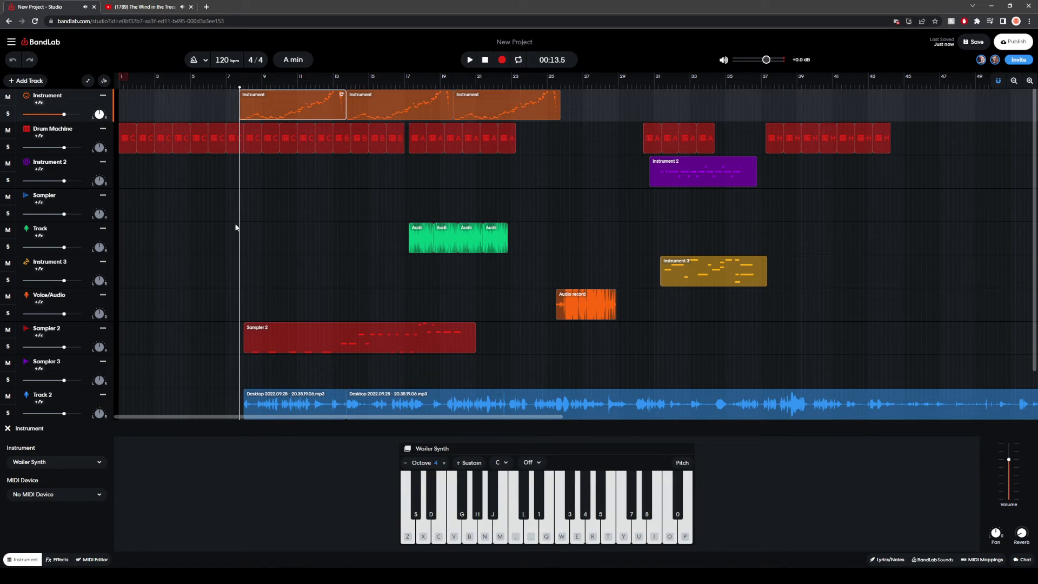
left_click(261, 349)
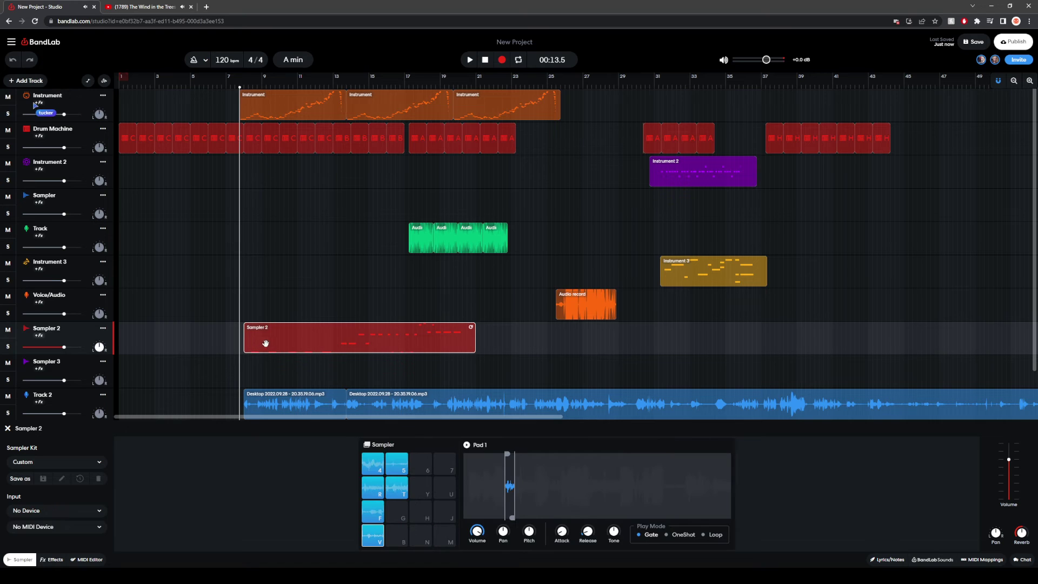
Step: Move the Track 2 audio and Sampler 2 clips to bar 1, deleting Sampler 2 after bar 6
mouse_move(264, 405)
left_mouse_down()
mouse_move(138, 405)
mouse_move(279, 402)
mouse_move(270, 402)
left_mouse_up()
left_click_drag(275, 335, 152, 336)
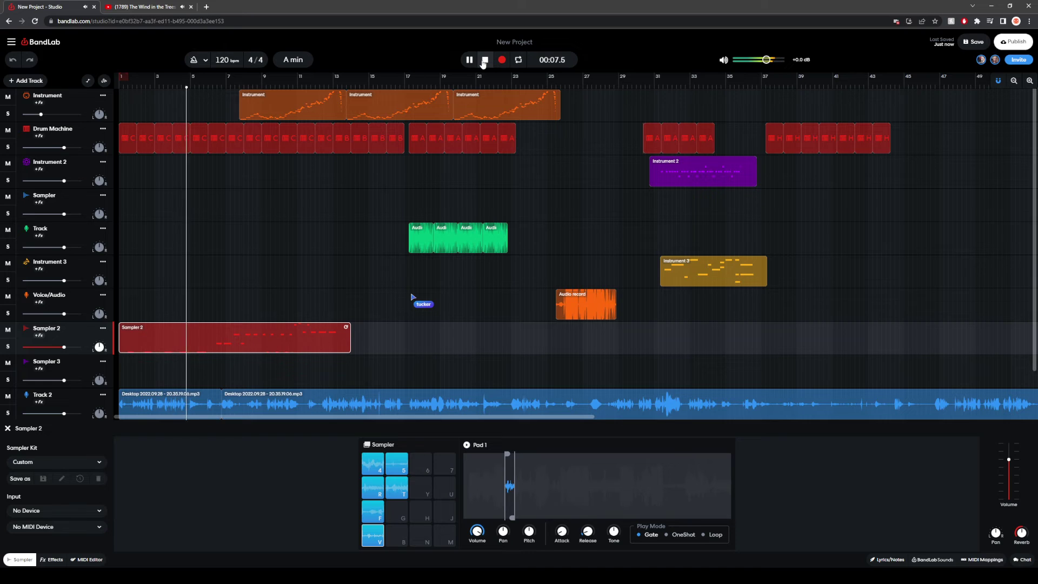
left_click(484, 61)
left_click(208, 356)
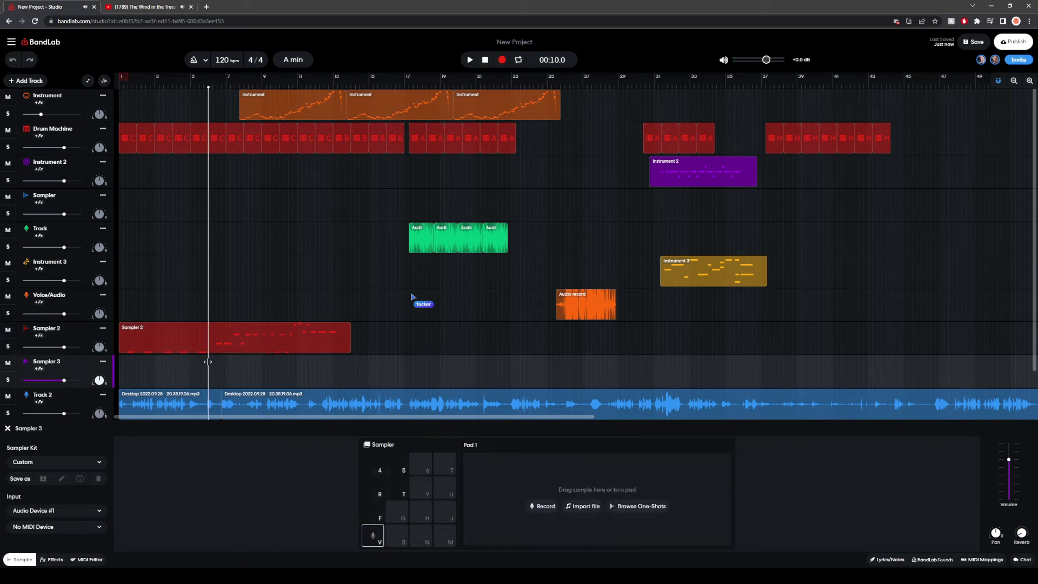
left_click(203, 340)
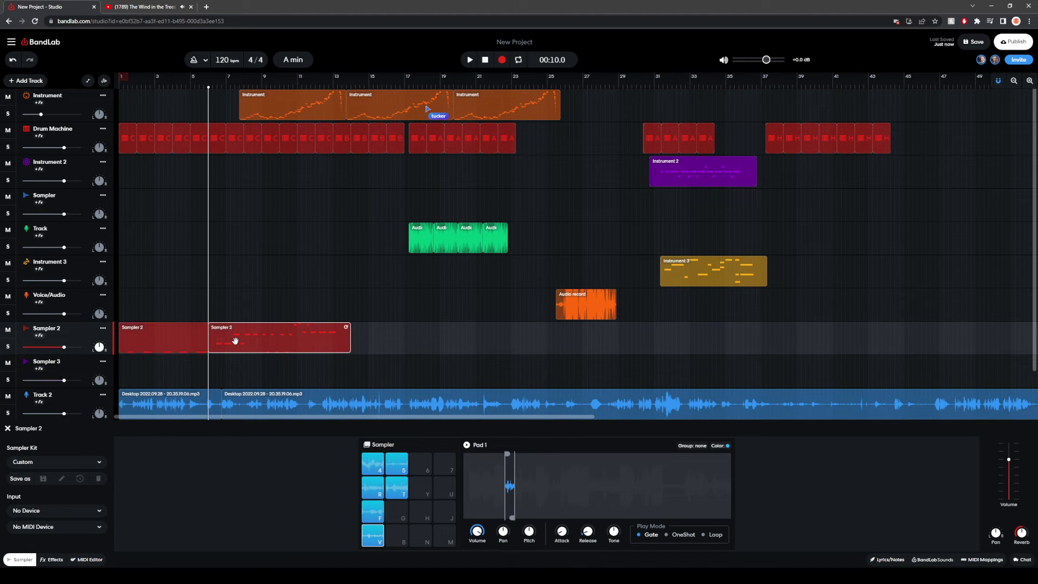
key("Delete")
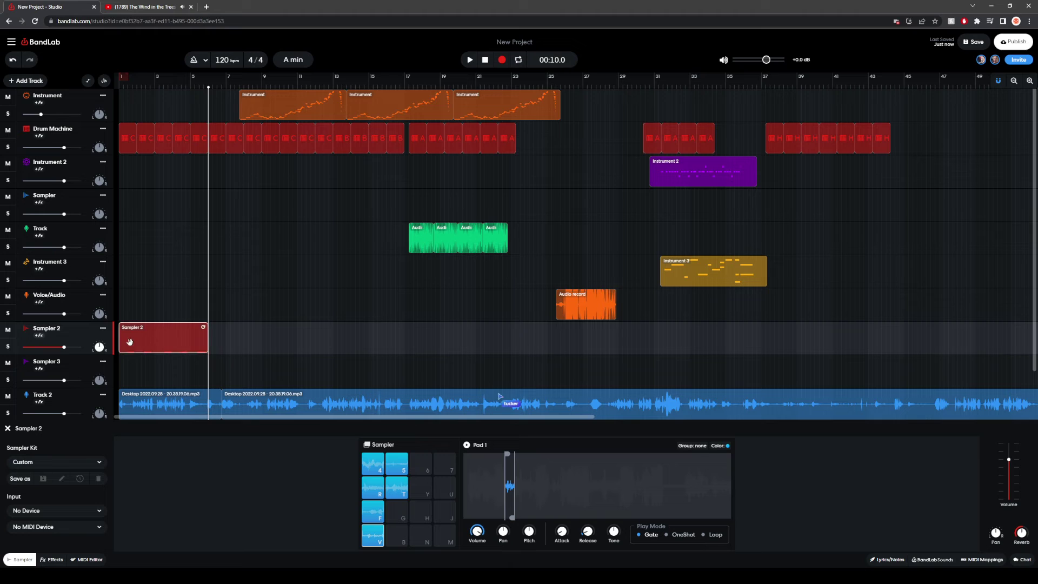
Step: Duplicate the short Sampler 2 clip three times with Ctrl+D and play from the start
key("ctrl+d")
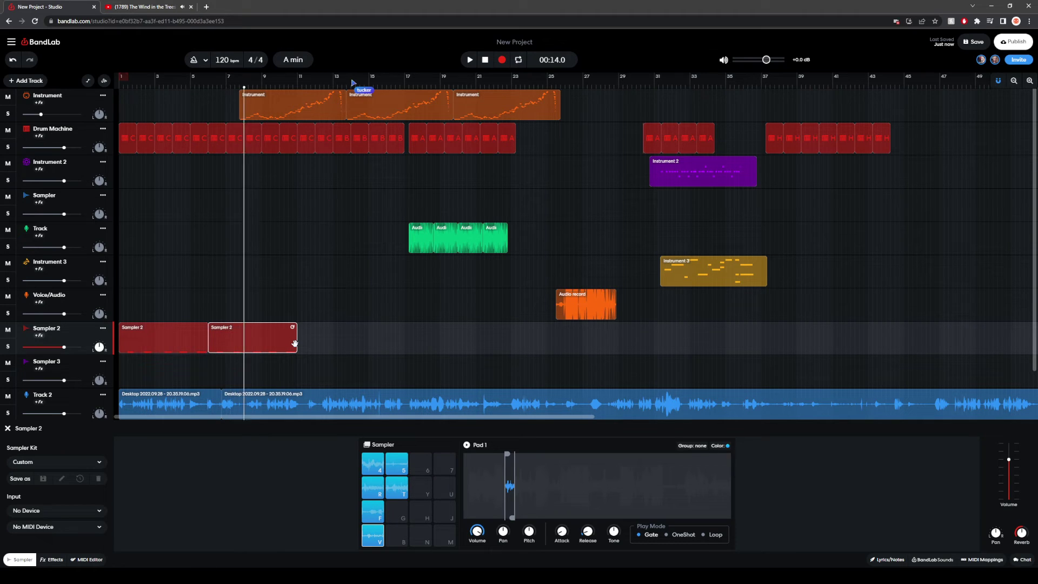
key("ctrl+d")
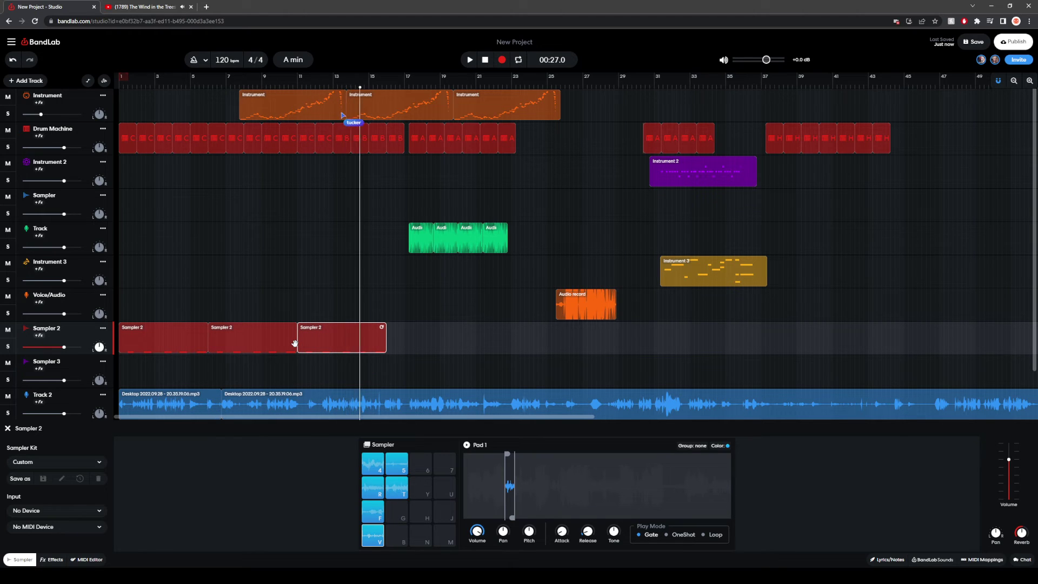
key("ctrl+d")
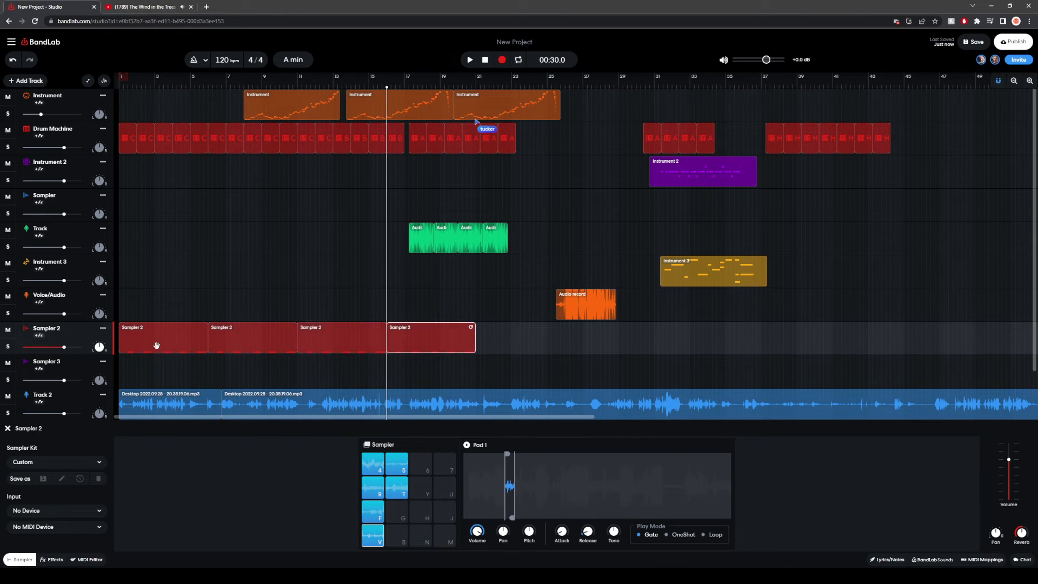
key("Return")
left_click(469, 60)
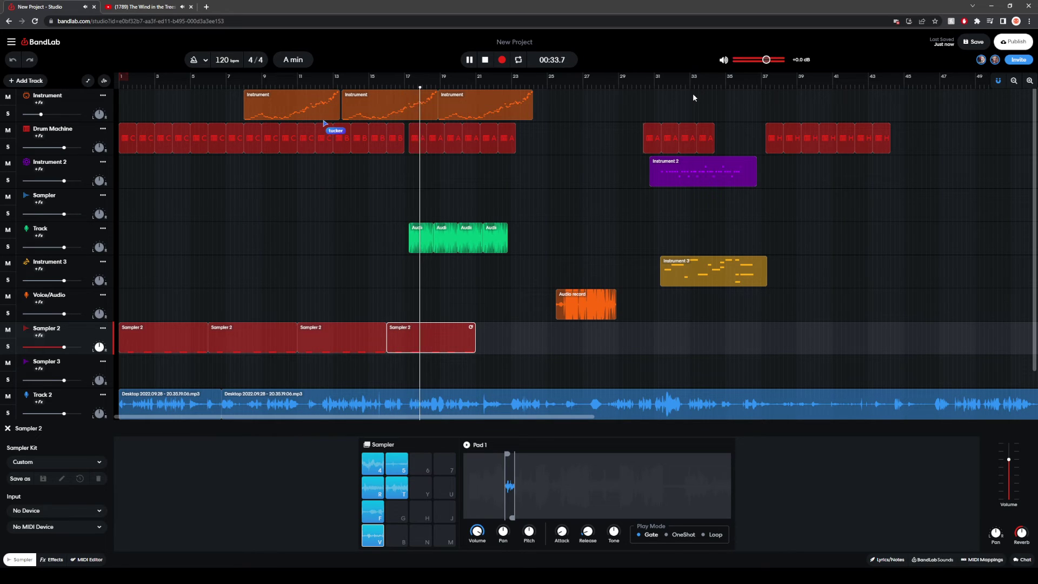
Step: Slide the later Drum Machine clips further right along the track
left_click(485, 60)
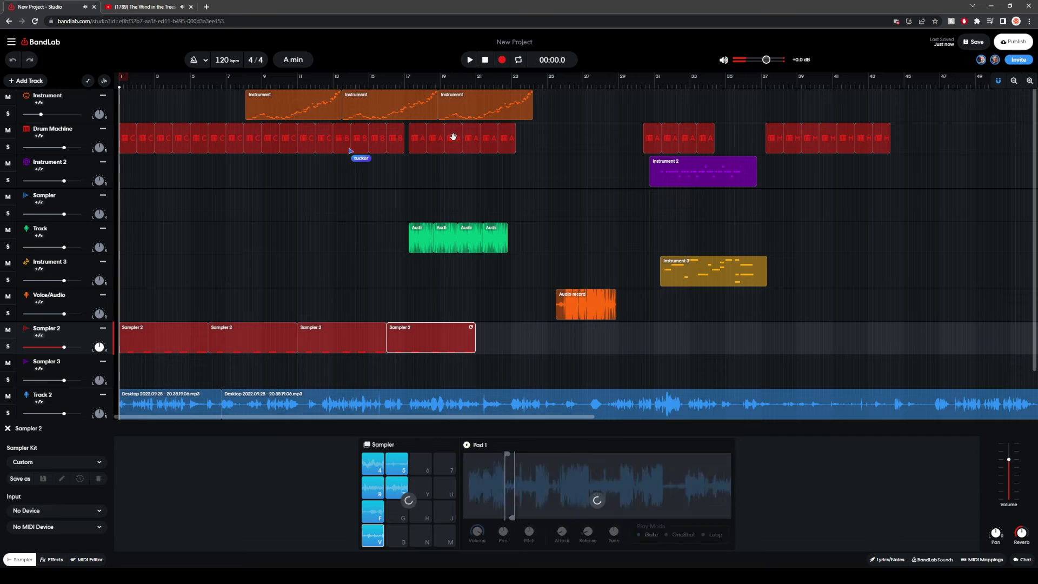
left_click(427, 241)
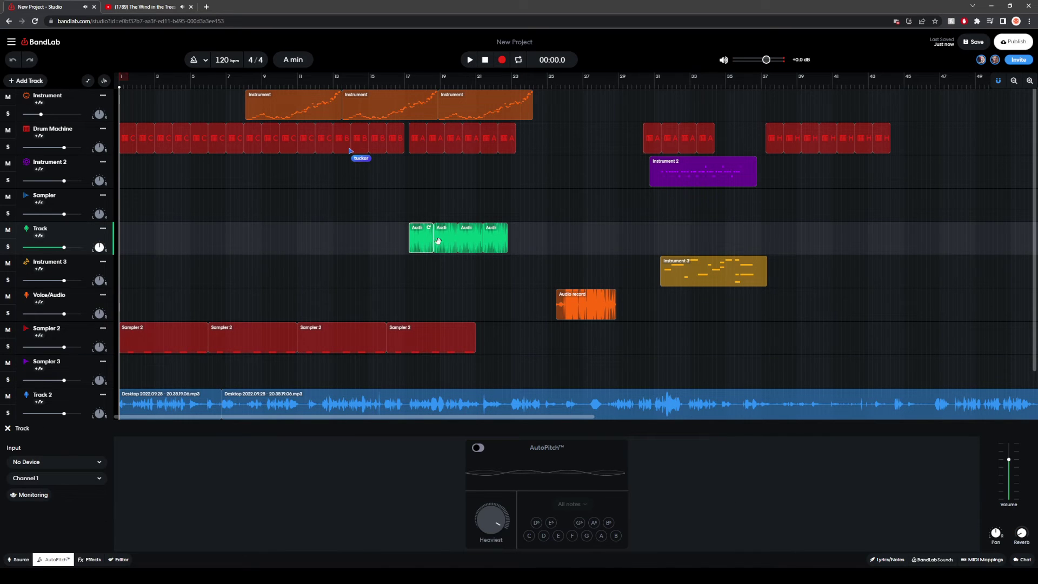
left_click(421, 146)
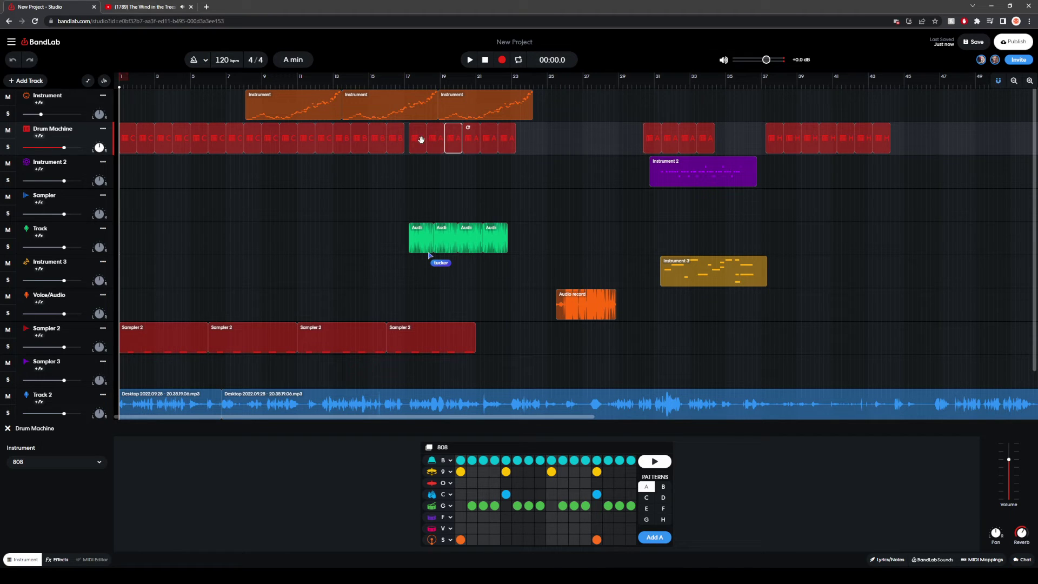
left_click_drag(453, 137, 529, 139)
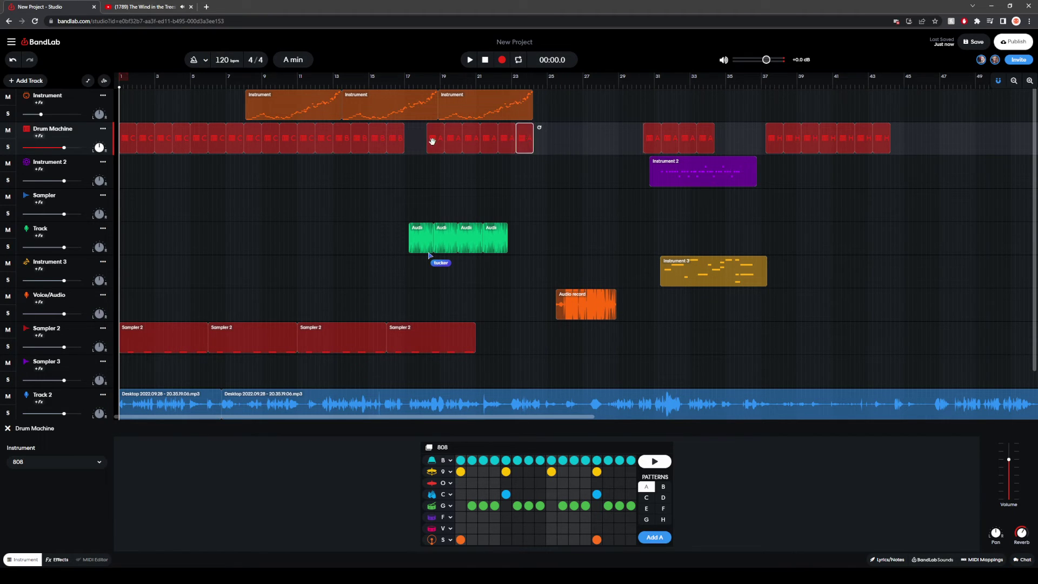
left_click_drag(431, 139, 538, 140)
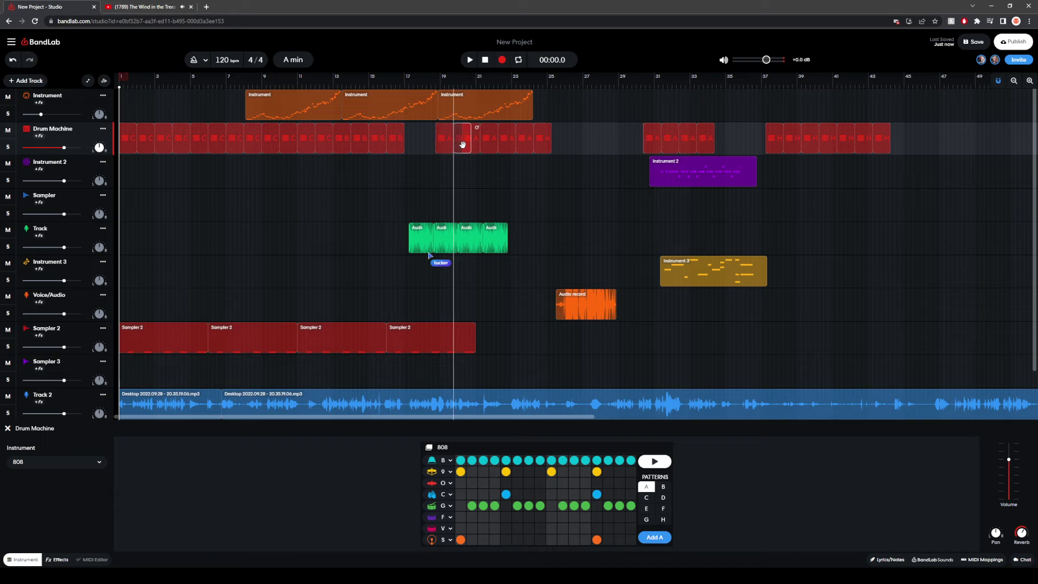
left_click_drag(481, 144, 499, 142)
Step: Select the last Sampler 2 clip and move the green audio clips on Track right to bar 19
mouse_move(430, 334)
left_mouse_down()
mouse_move(455, 334)
mouse_move(429, 334)
left_mouse_up()
left_click(430, 334)
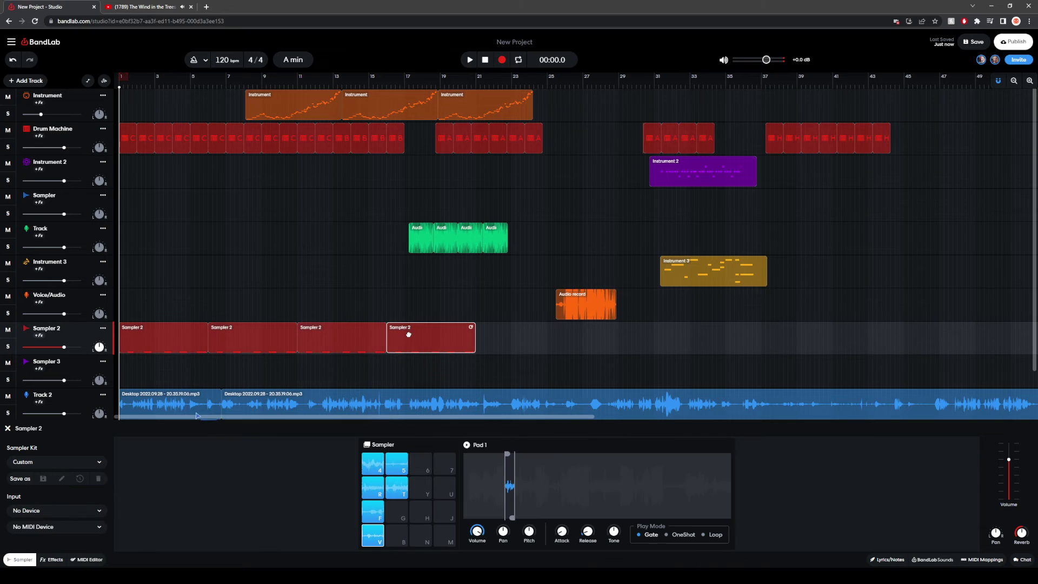
left_click(405, 140)
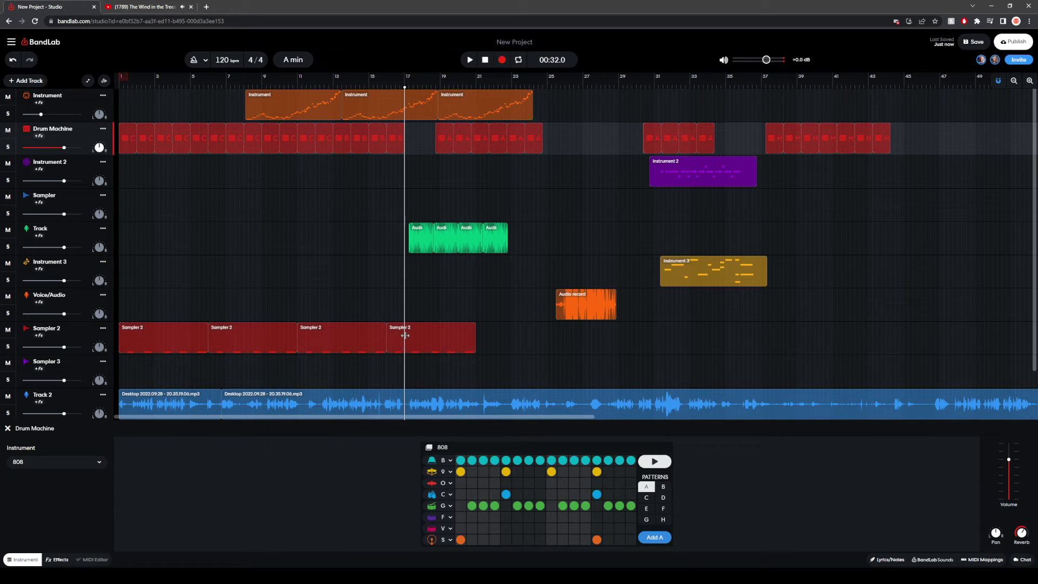
left_click(405, 335)
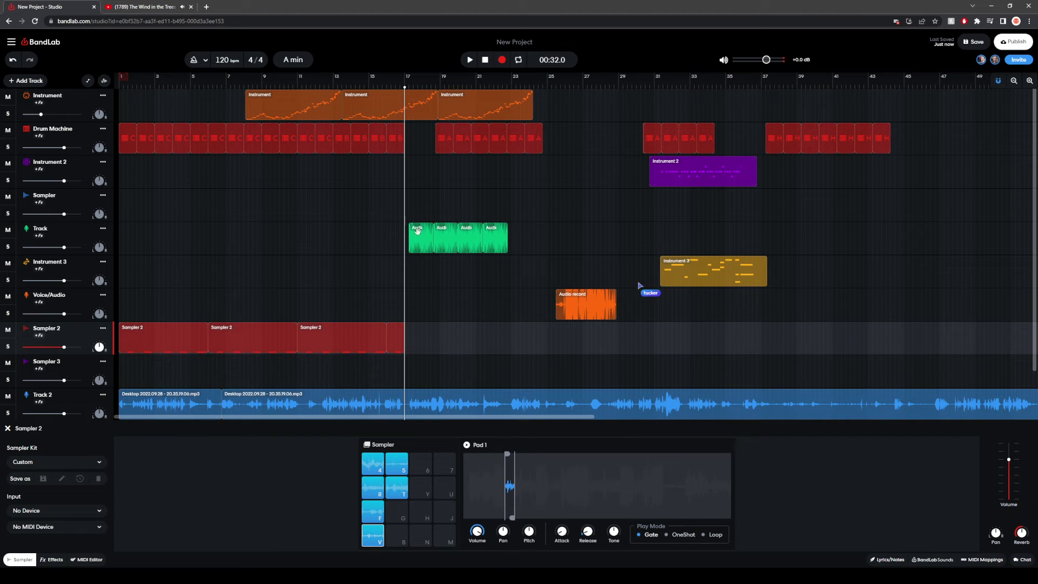
left_click_drag(489, 229, 529, 231)
left_click_drag(450, 239, 504, 238)
left_click_drag(416, 244, 521, 241)
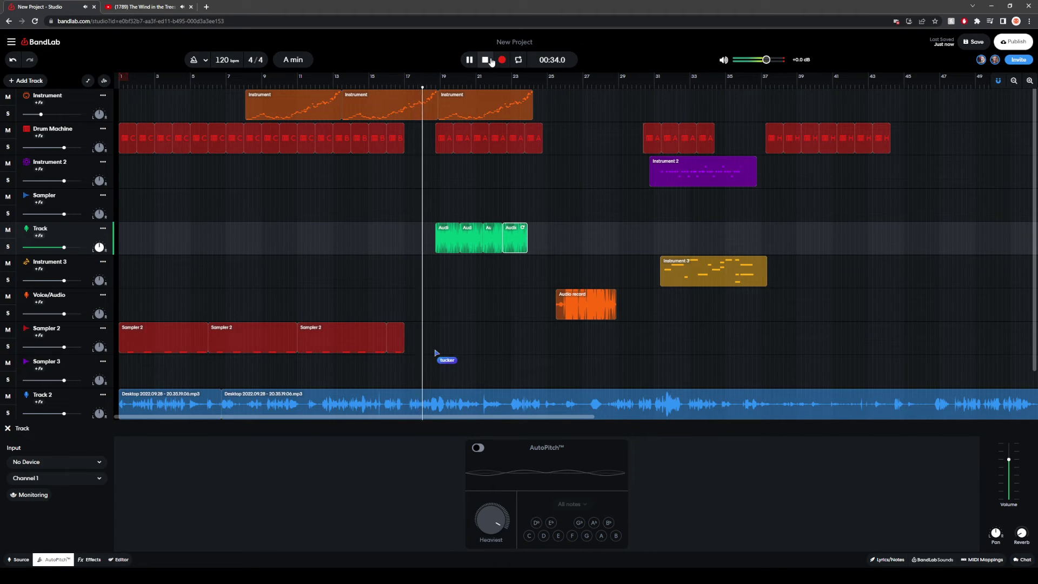
Step: Split the Track 2 recording at bar 17 with Ctrl+E and play from there
left_click(490, 60)
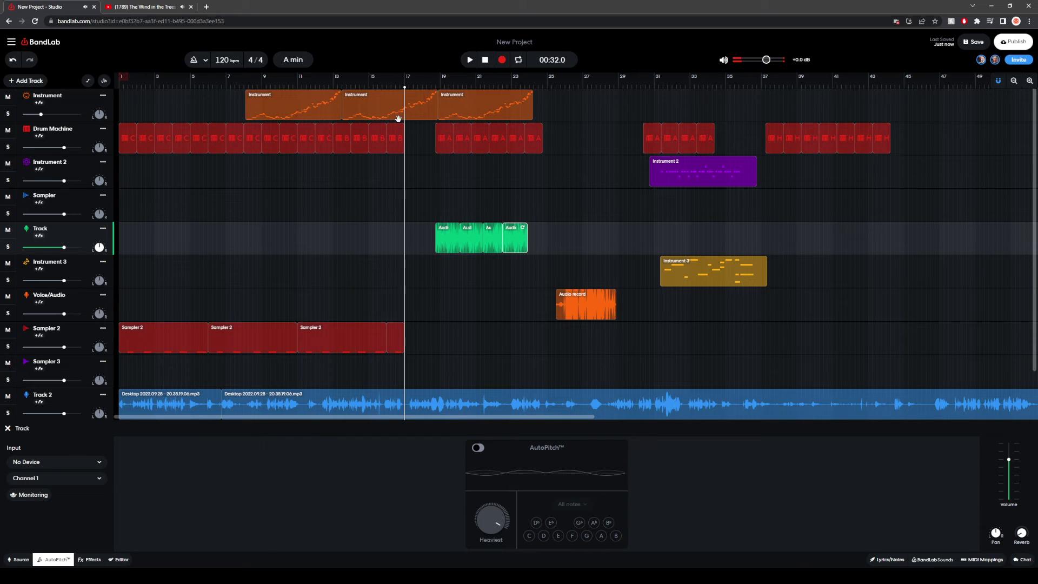
left_click(400, 403)
left_click(405, 402)
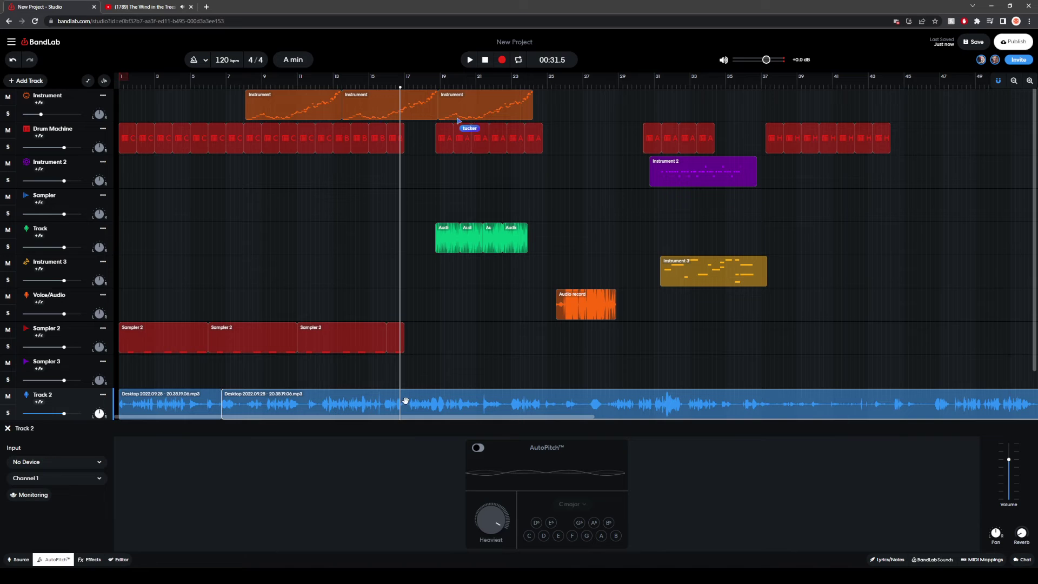
key("ctrl+e")
left_click(469, 59)
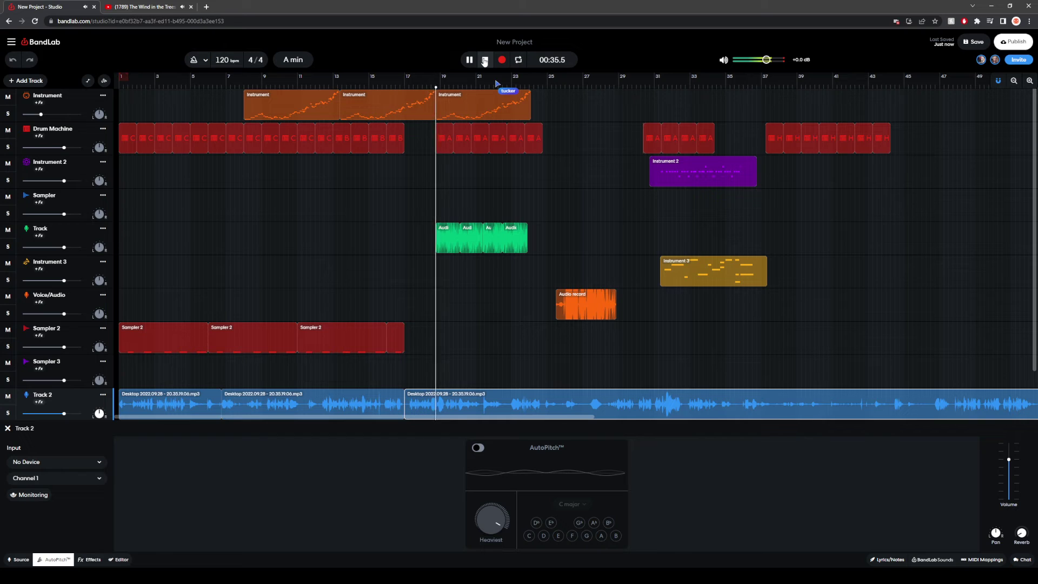
left_click(484, 60)
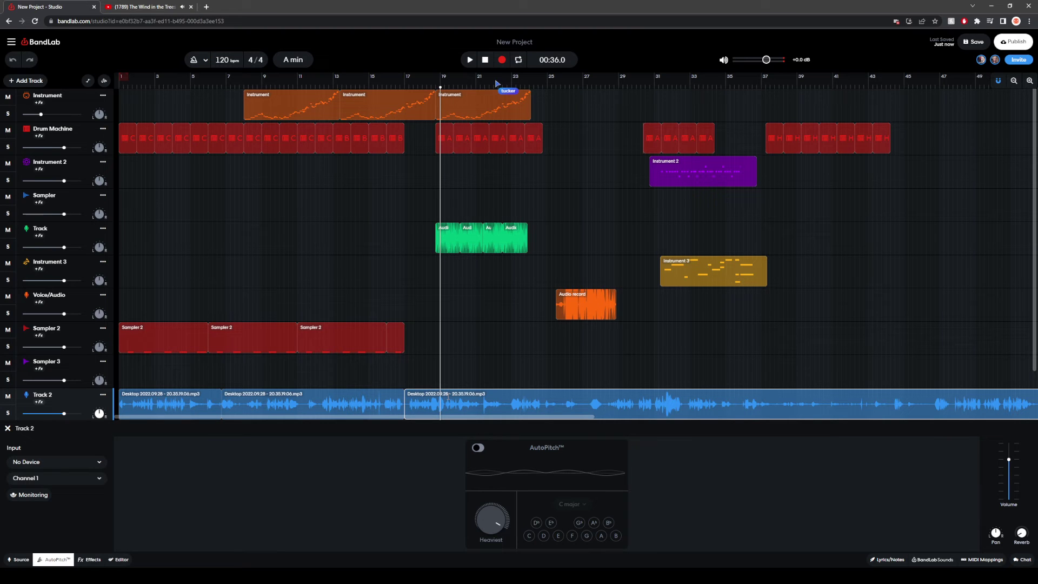
Step: Drag the later Track 2 piece right to leave a gap after the short bar-17 piece
left_click_drag(457, 400, 506, 400)
left_click(410, 403)
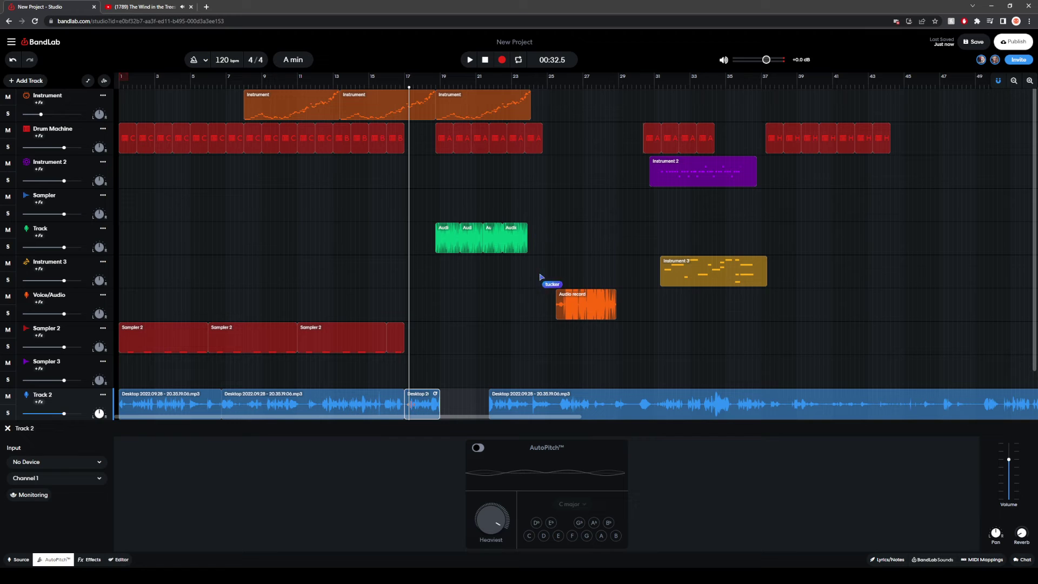
left_click_drag(424, 405, 420, 405)
left_click(436, 411)
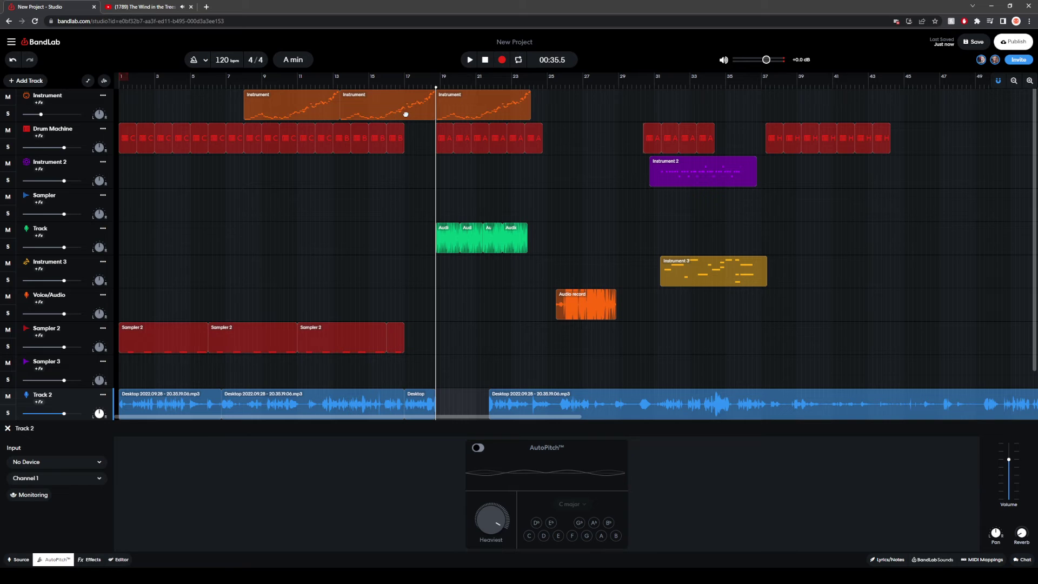
Step: Select the middle Instrument clip at bar 17 and play back from bar 17 to check the edit
left_click(406, 114)
left_click_drag(432, 147, 404, 144)
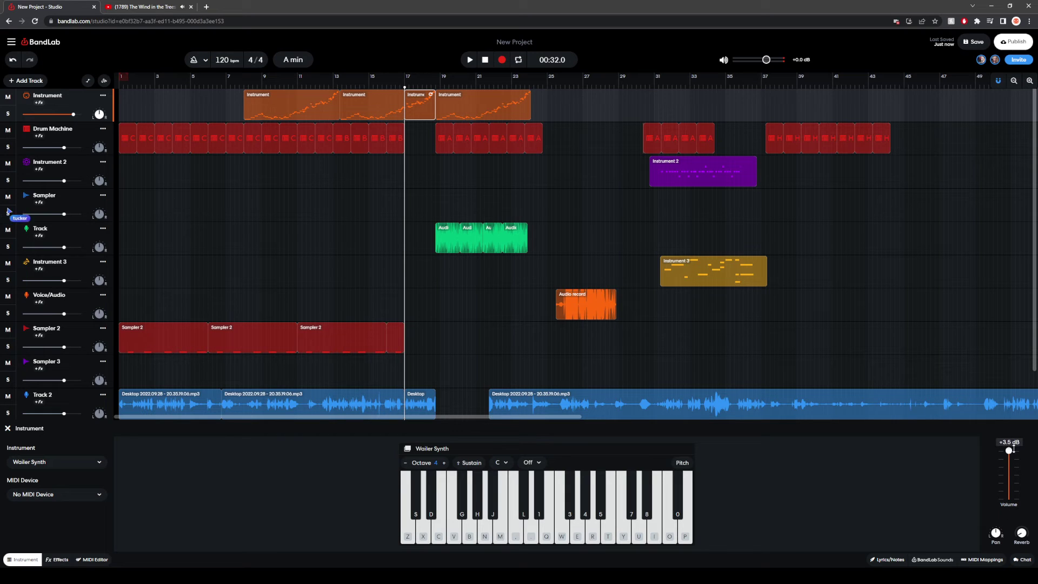
left_click(486, 60)
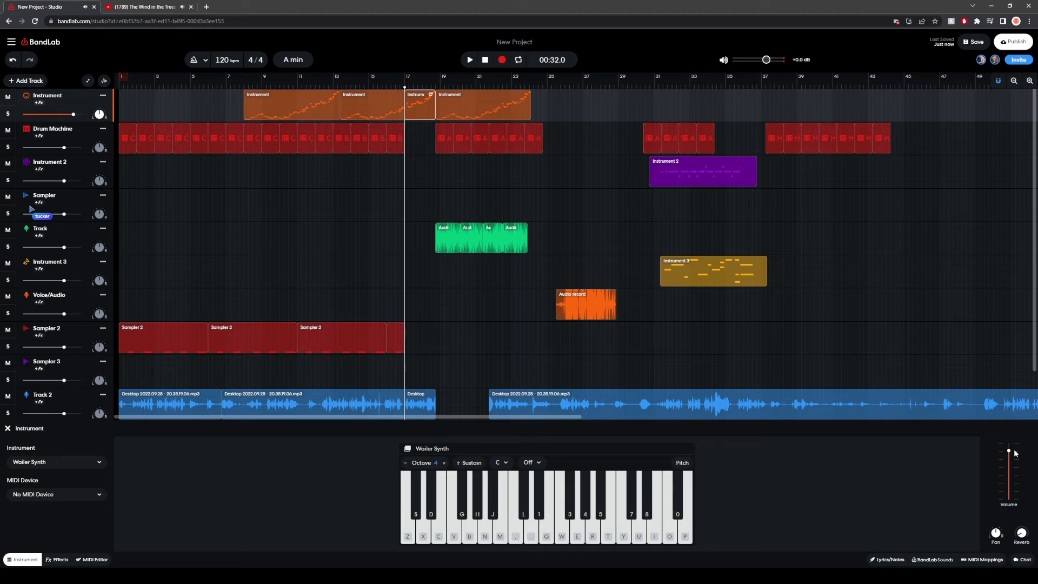
left_click(472, 60)
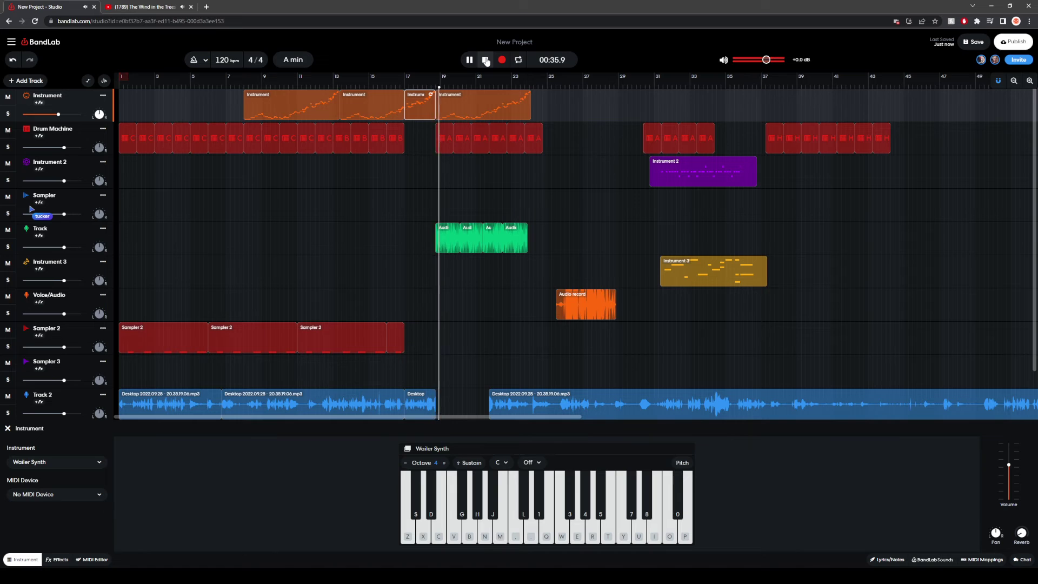
left_click(486, 60)
left_click(455, 390)
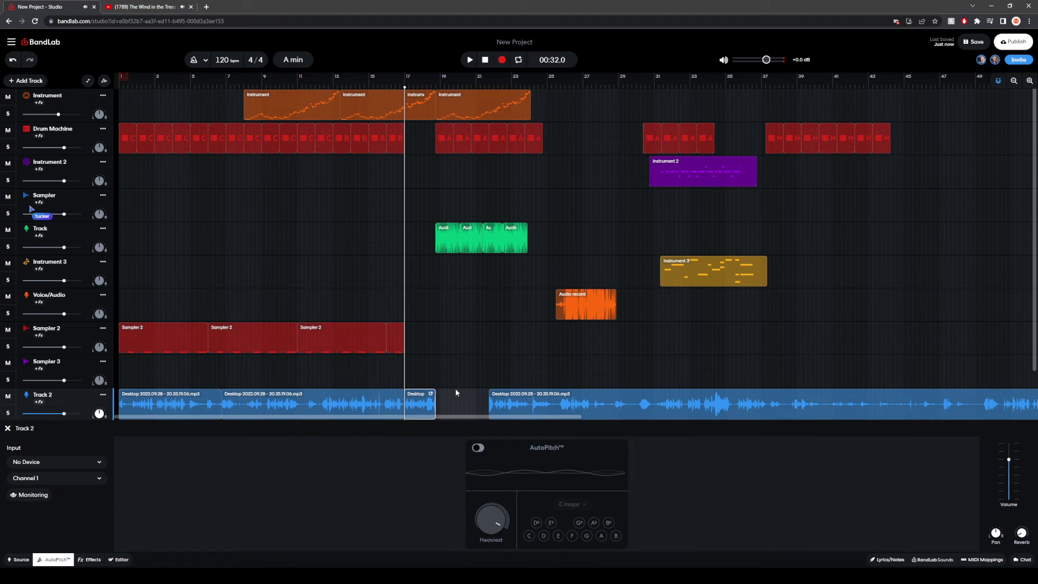
left_click(444, 408)
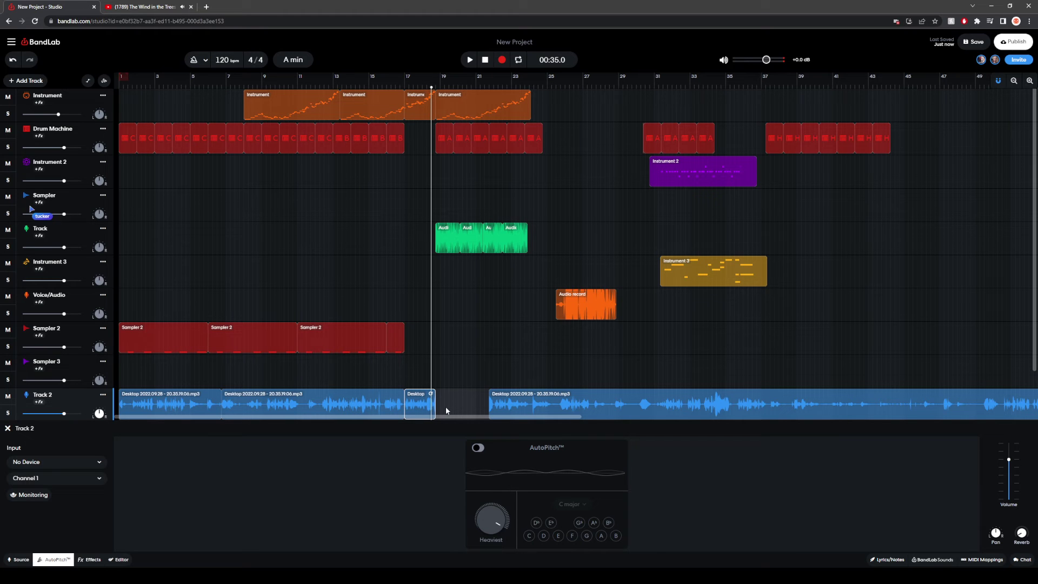
Step: Place the playhead just after bar 17 and play back across the gap twice
scroll(449, 402, "up", 6)
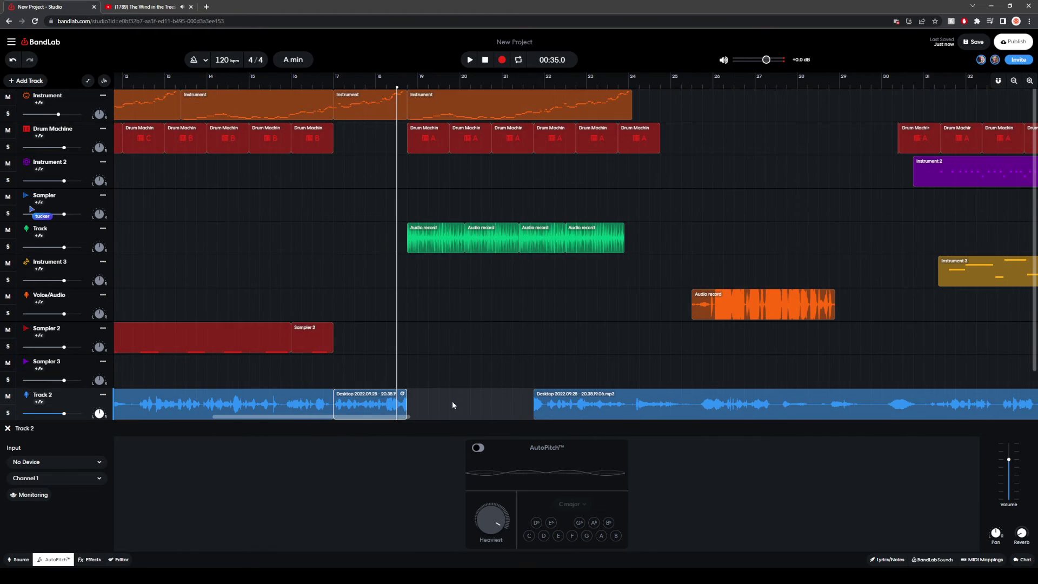
left_click(382, 385)
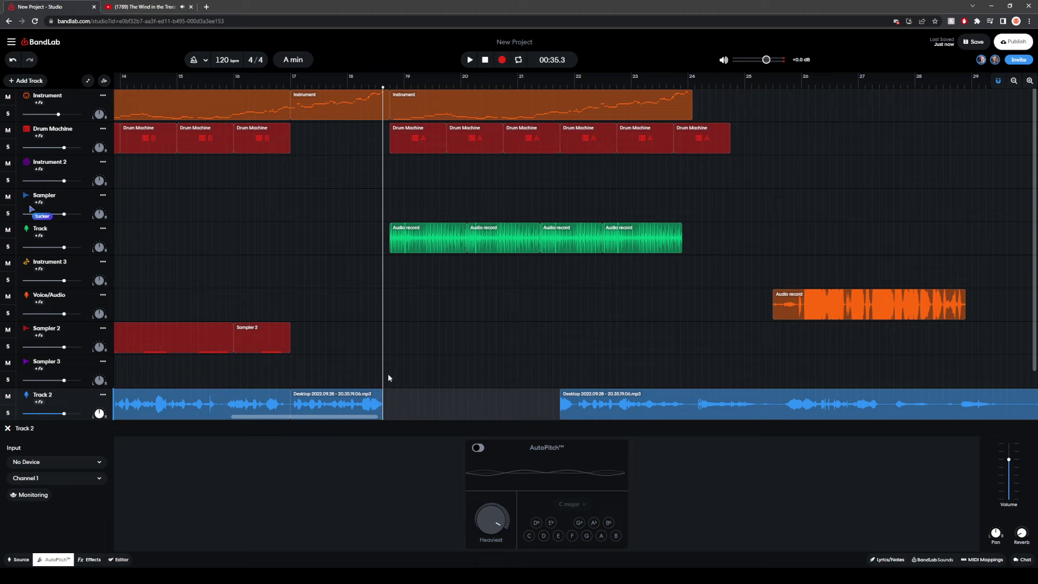
left_click(313, 271)
left_click(471, 60)
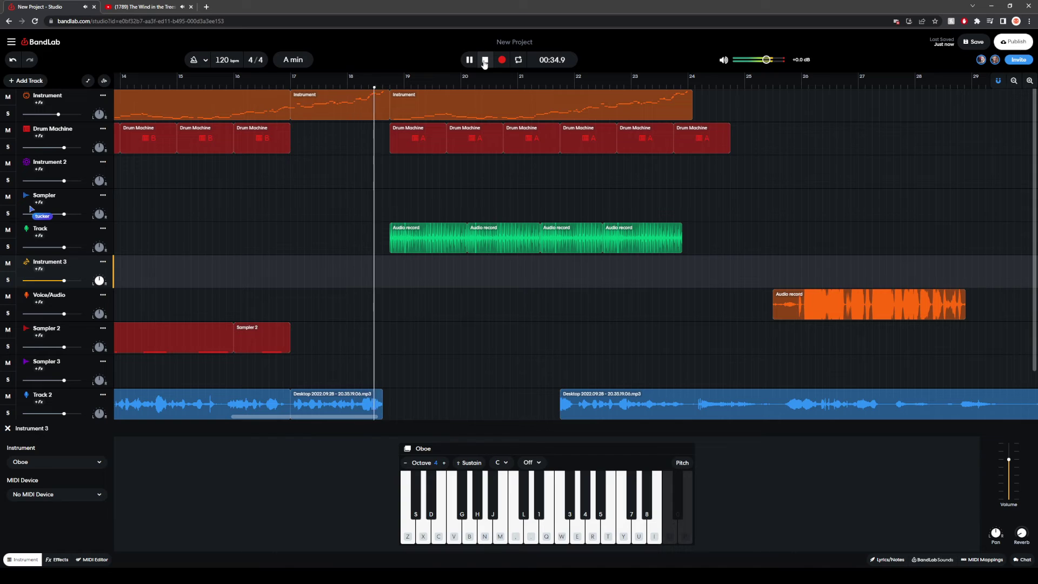
left_click(484, 61)
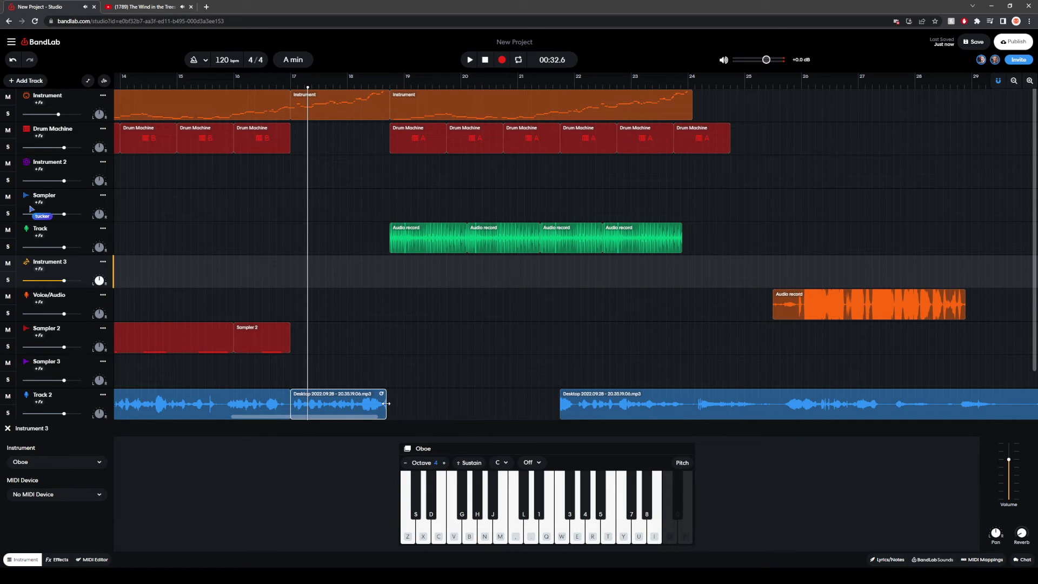
left_click(468, 60)
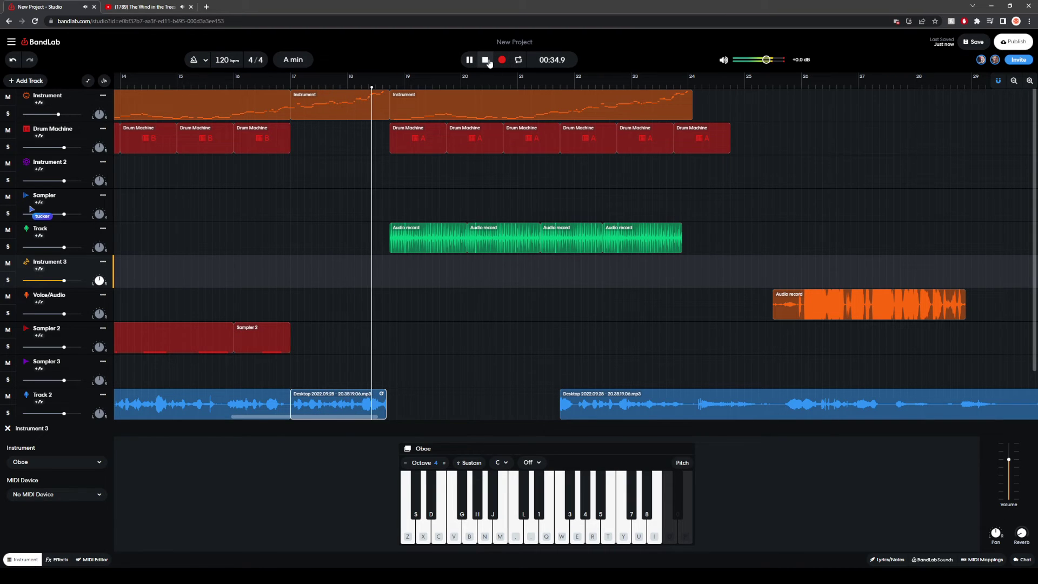
left_click(485, 61)
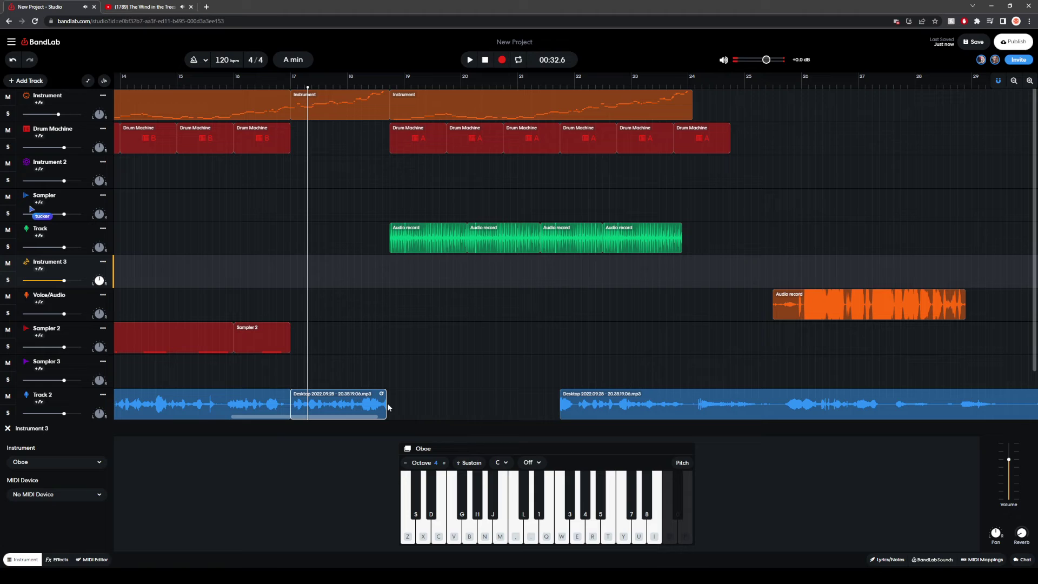
Step: Extend the short Track 2 clip's right edge until it ends at bar 19
left_click_drag(386, 406, 389, 407)
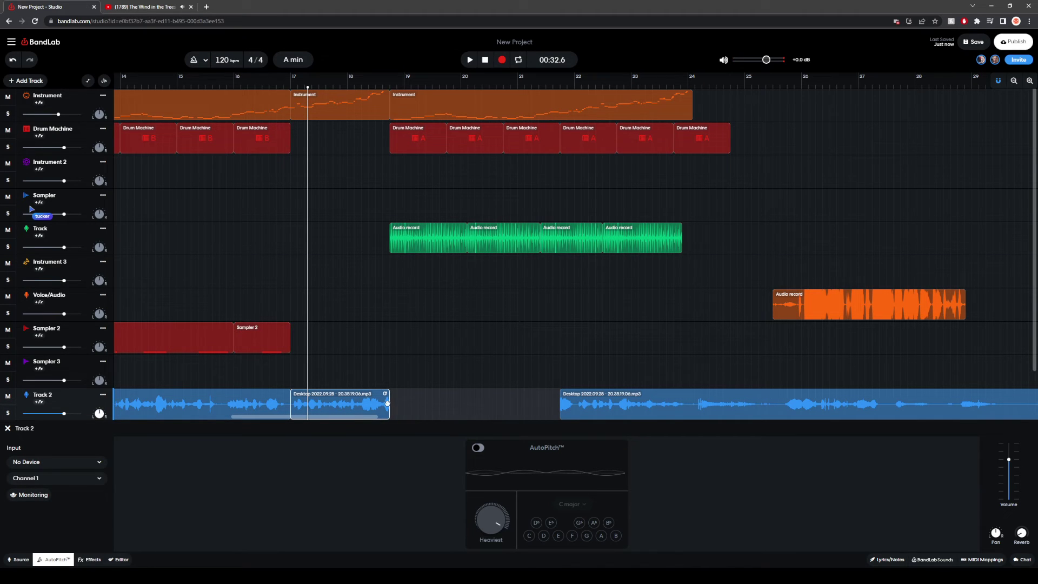
left_click_drag(389, 401, 392, 401)
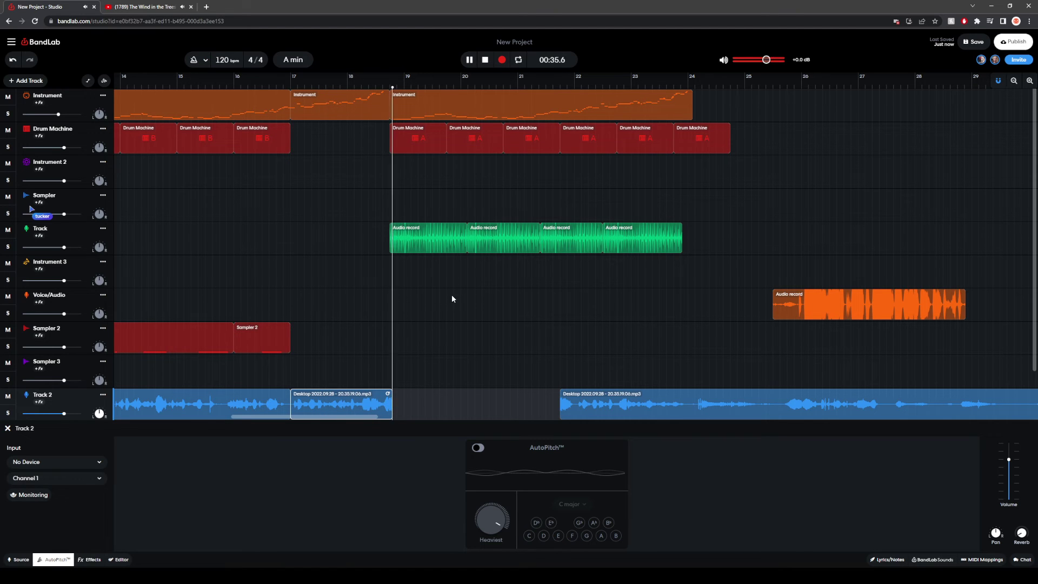
left_click(485, 61)
scroll(419, 342, "down", 1)
scroll(440, 319, "up", 1)
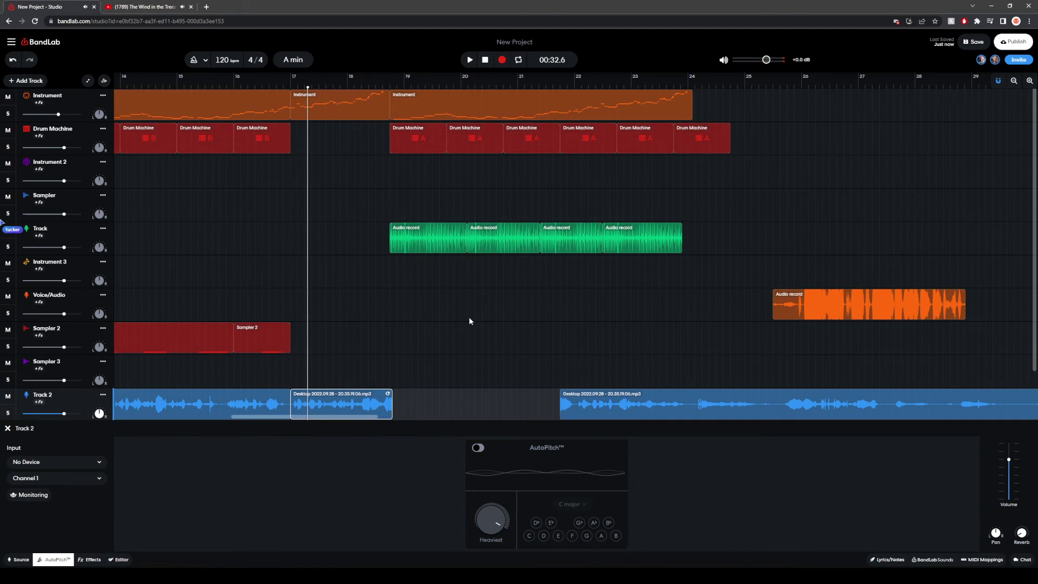
scroll(576, 333, "down", 3)
Step: Return the playhead to 00:00.0 with the timeline scrolled back to the first bar
key("Return")
scroll(245, 235, "down", 5)
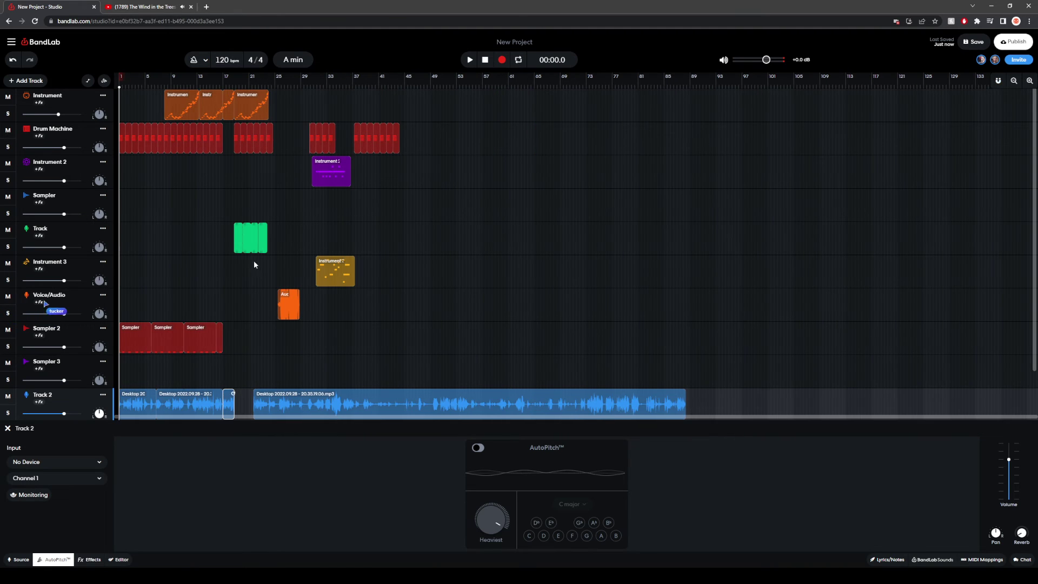
scroll(200, 178, "up", 1)
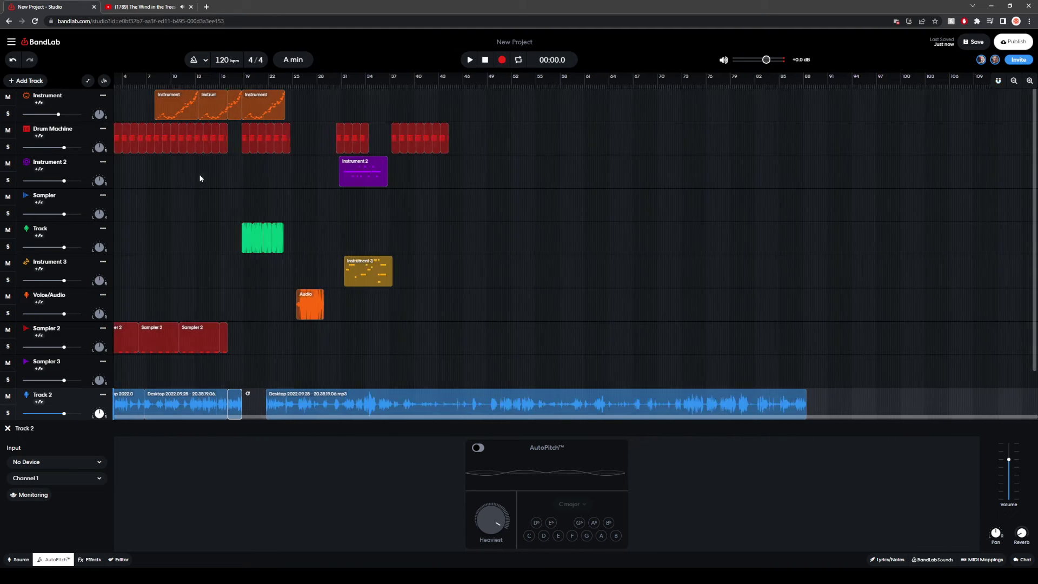
left_click(116, 106)
scroll(144, 121, "left", 1)
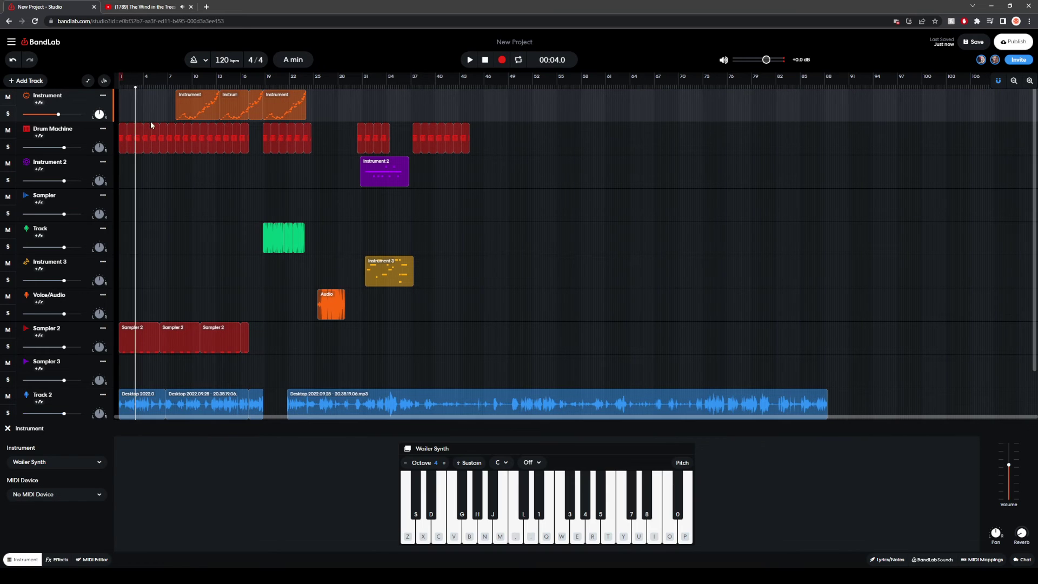
key("Return")
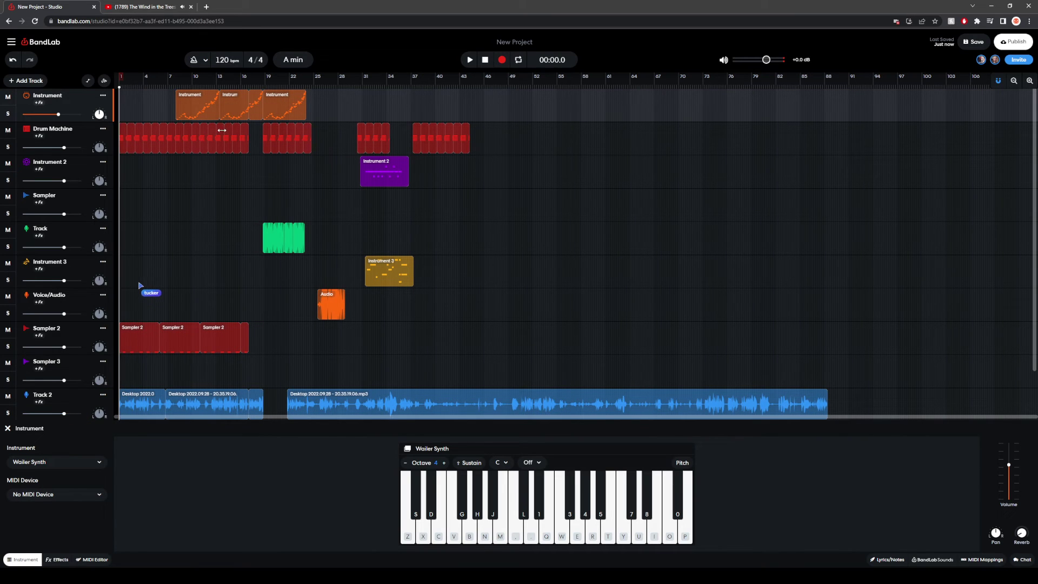
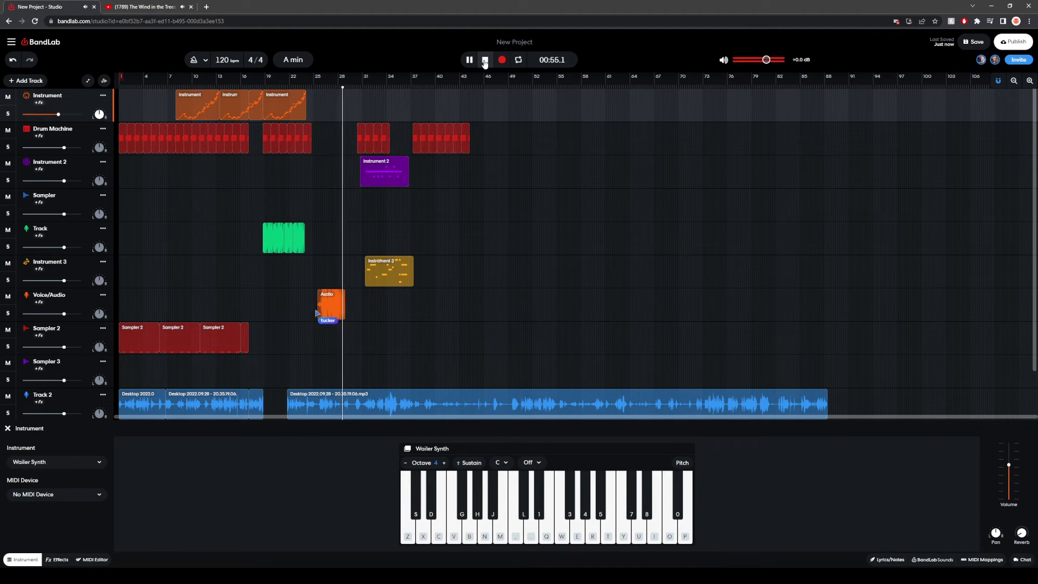
Step: Preview the song from 00:45.5 to find the vocal section
left_click(485, 60)
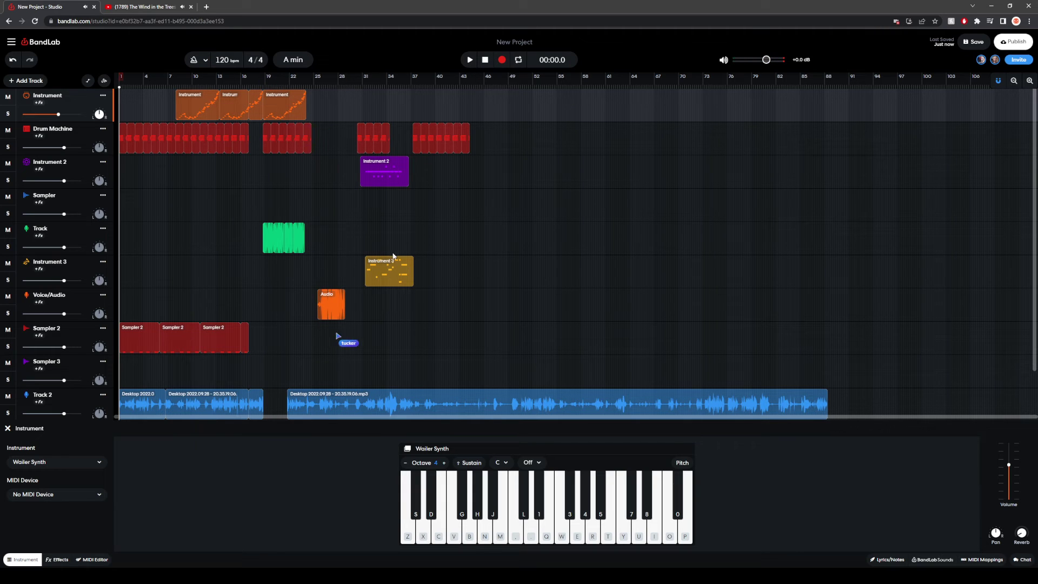
left_click(326, 248)
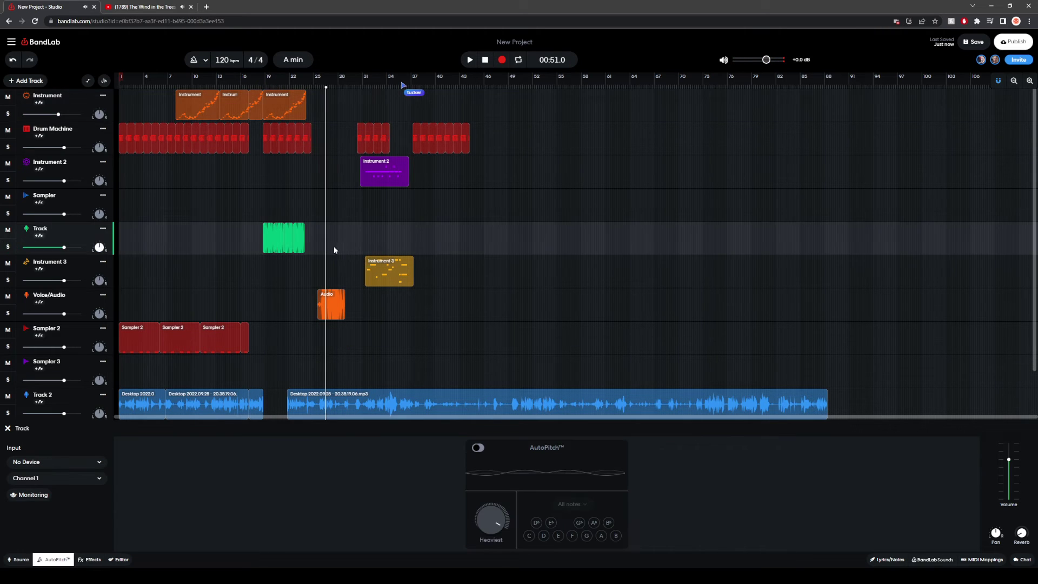
scroll(349, 246, "up", 5)
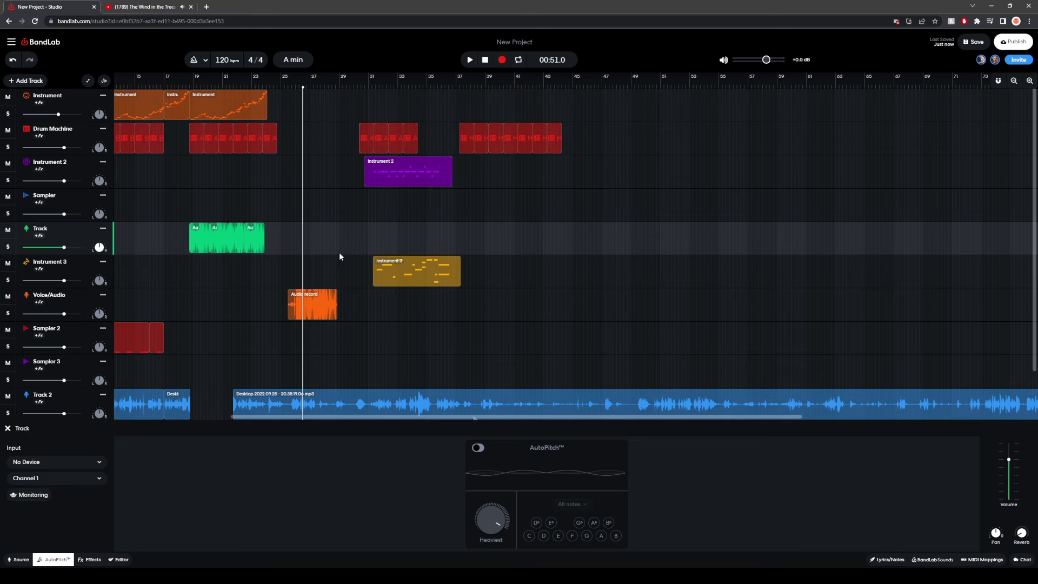
left_click_drag(318, 304, 310, 304)
left_click(263, 175)
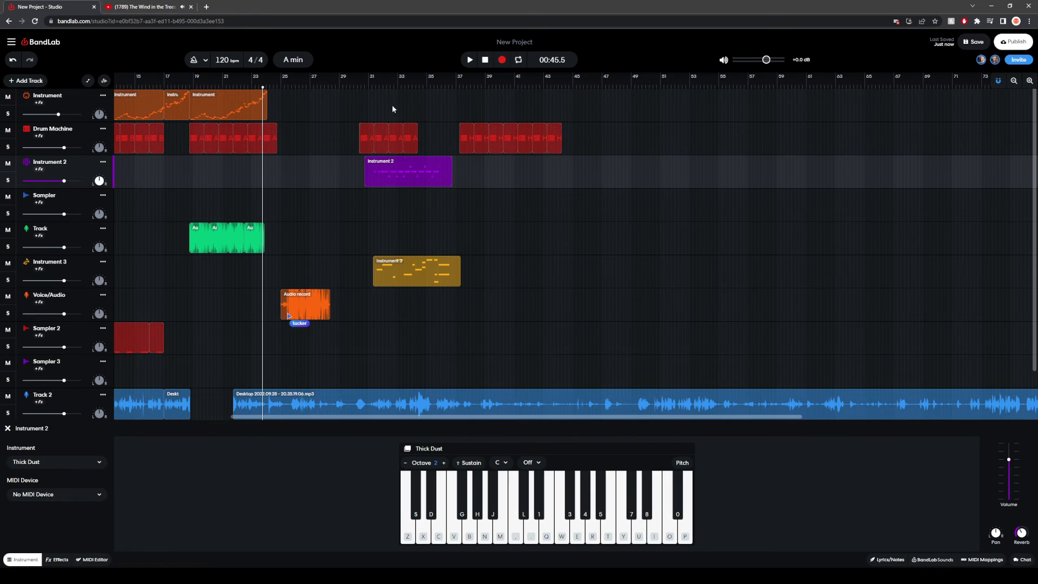
left_click(471, 60)
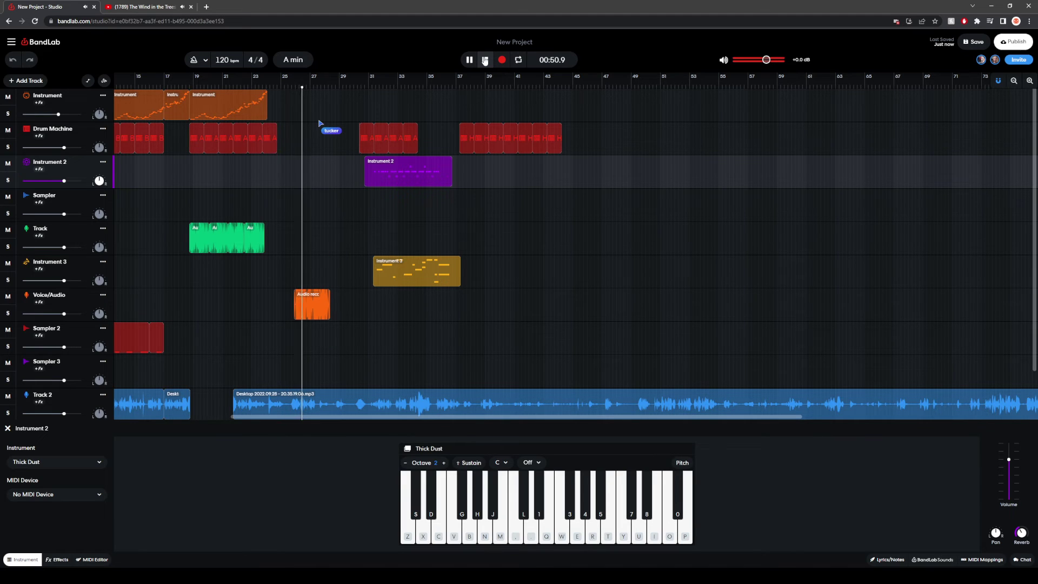
left_click(485, 60)
Step: Lower the Voice/Audio track volume to -12.4 dB and play back the vocal section
left_click(414, 312)
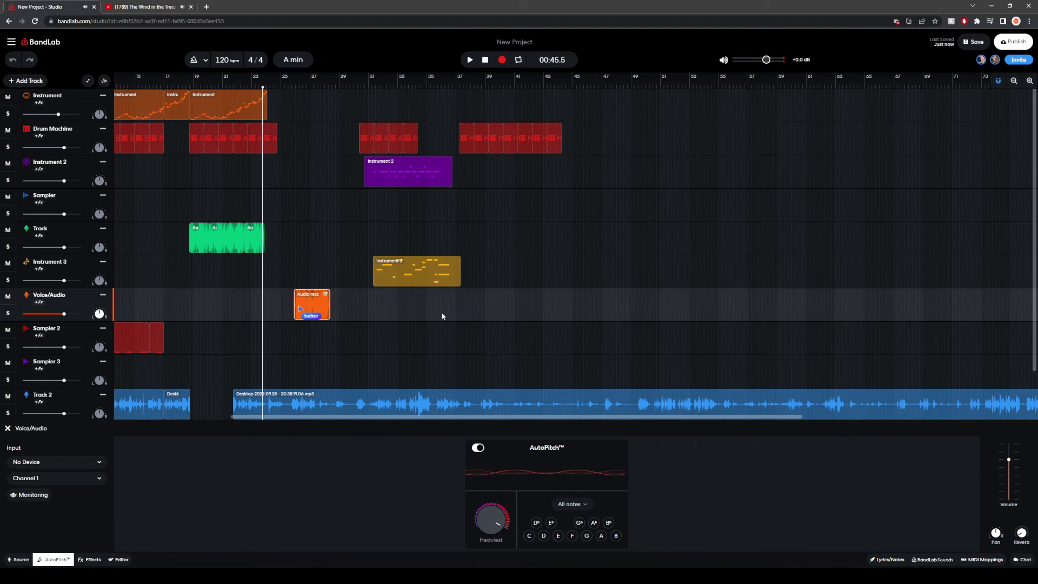
left_click_drag(1008, 460, 1009, 489)
left_click(469, 61)
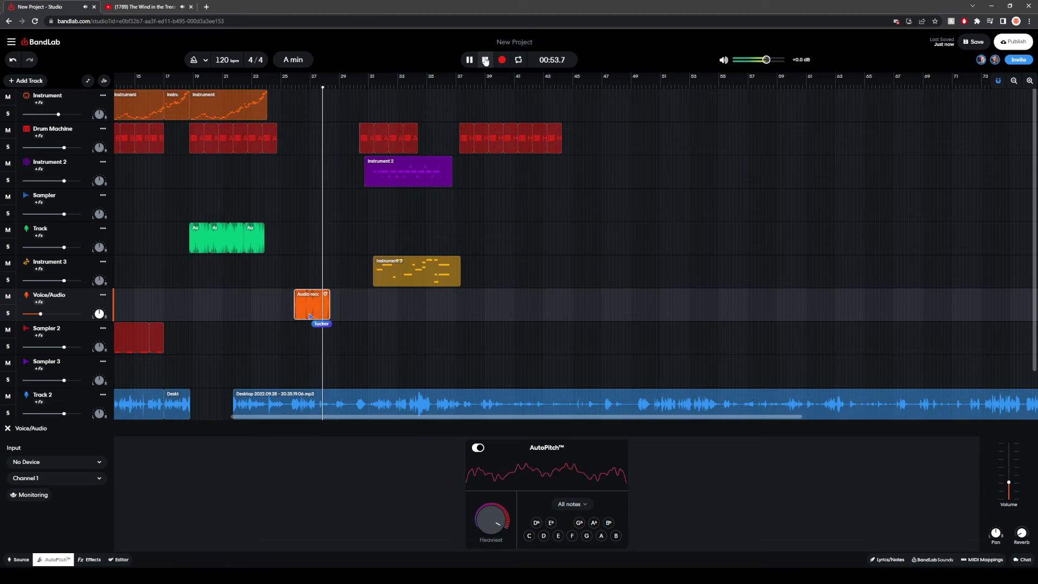
left_click(485, 60)
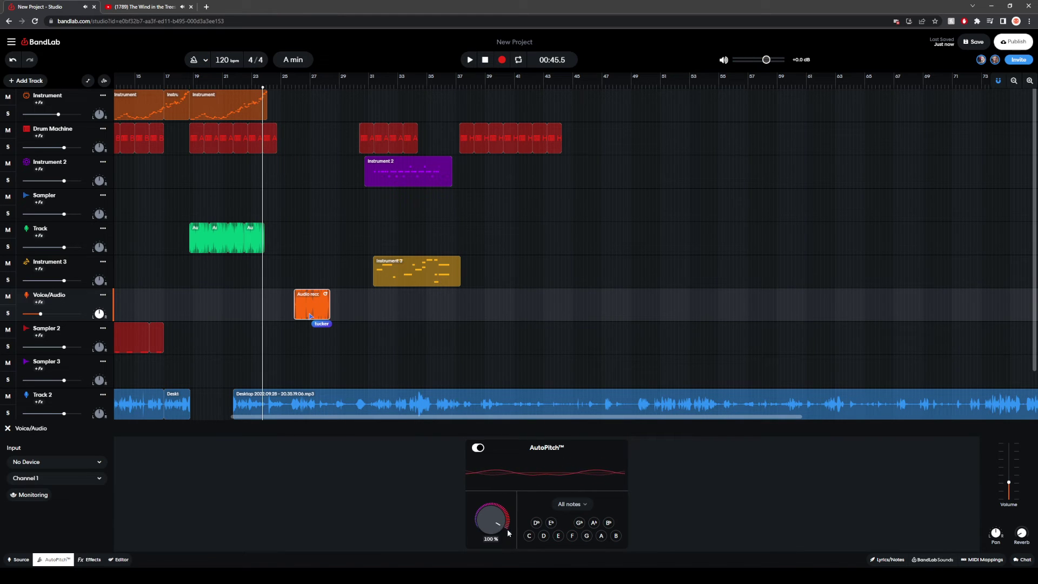
Step: Turn on AutoPitch for the Voice/Audio track, keep its key unchanged, and preview the vocal
left_click(478, 448)
left_click(296, 308)
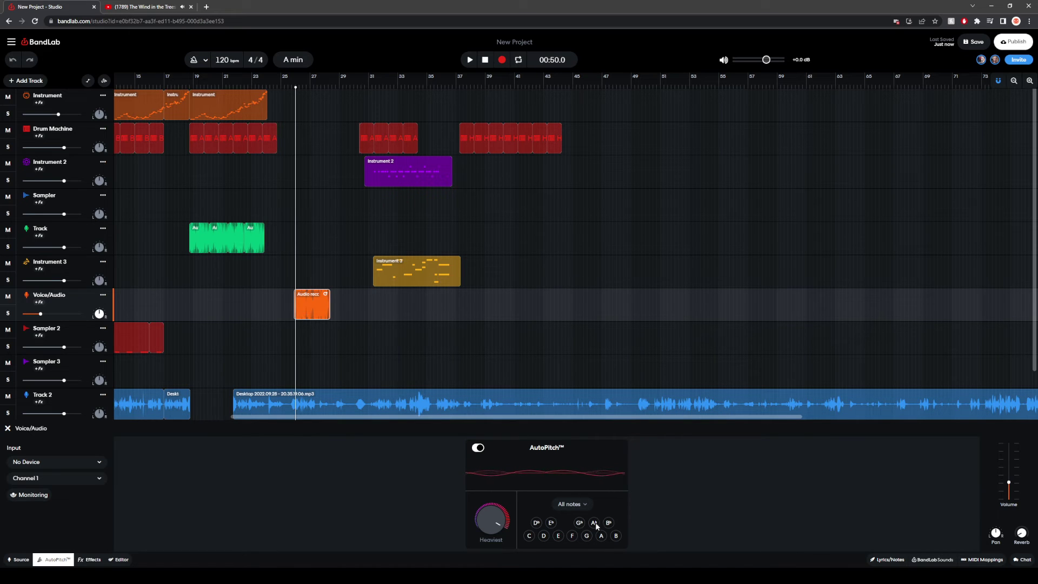
left_click(581, 504)
left_click(725, 513)
left_click(469, 60)
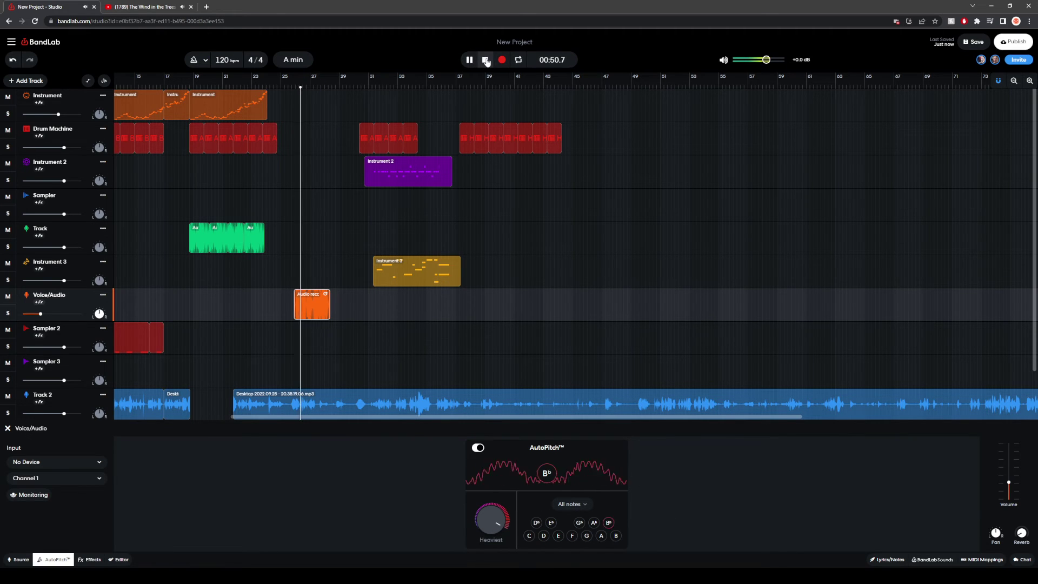
left_click(485, 60)
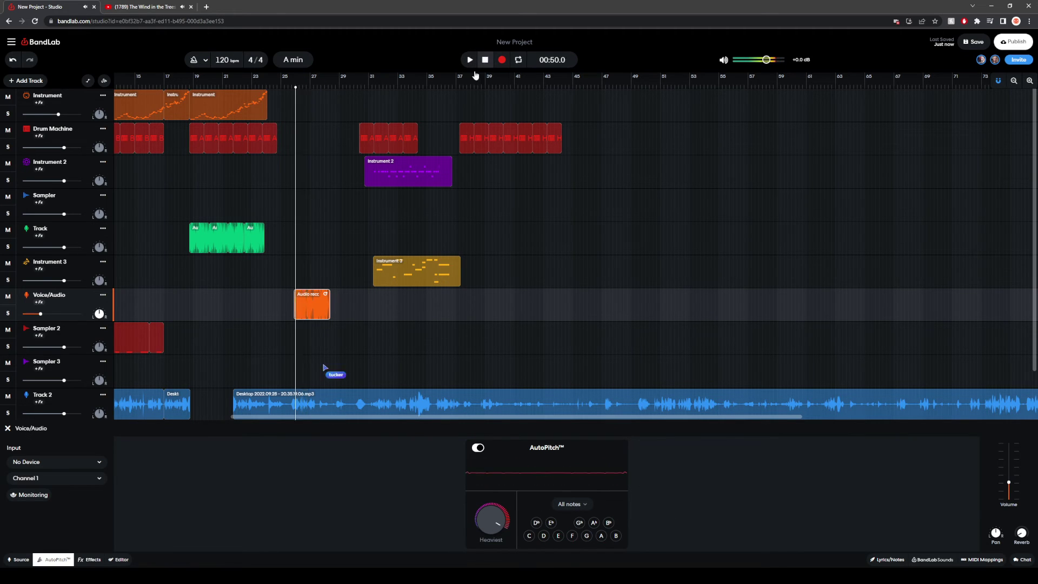
left_click(249, 406)
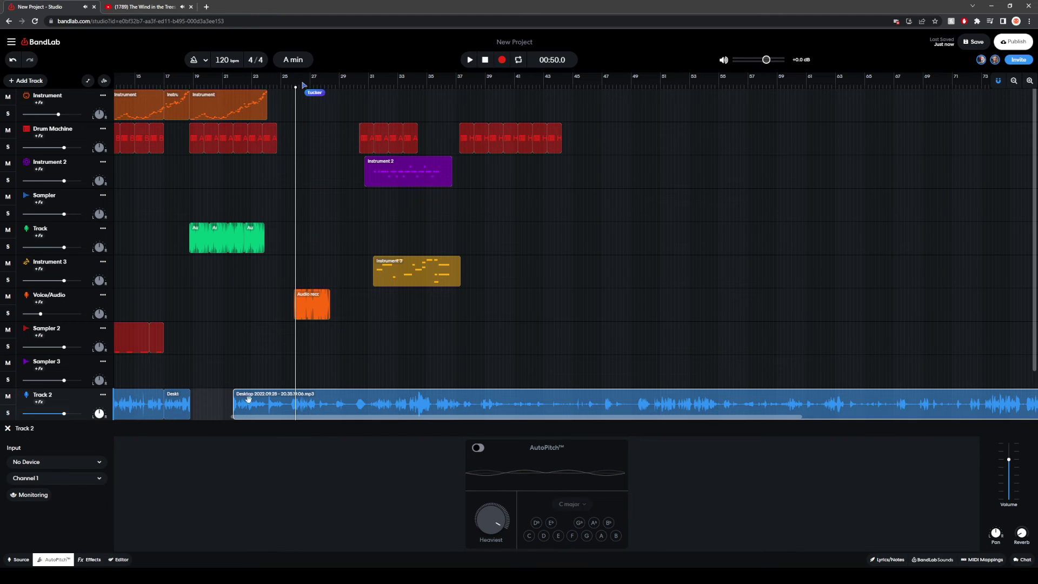
Step: Switch on Track 2's AutoPitch (Heaviest, C major), then play the mix from 00:00
left_click(477, 448)
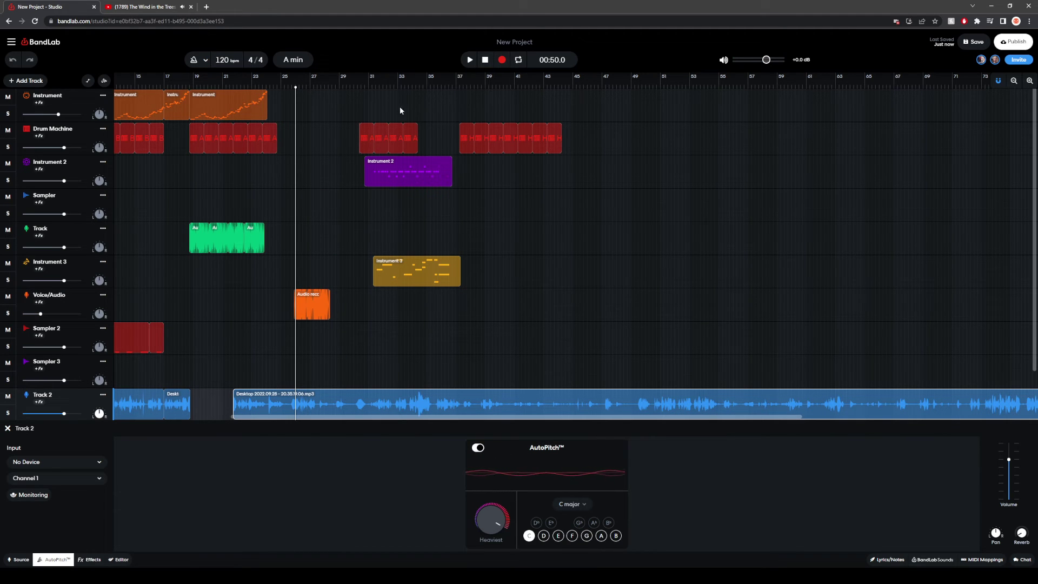
scroll(220, 394, "down", 1)
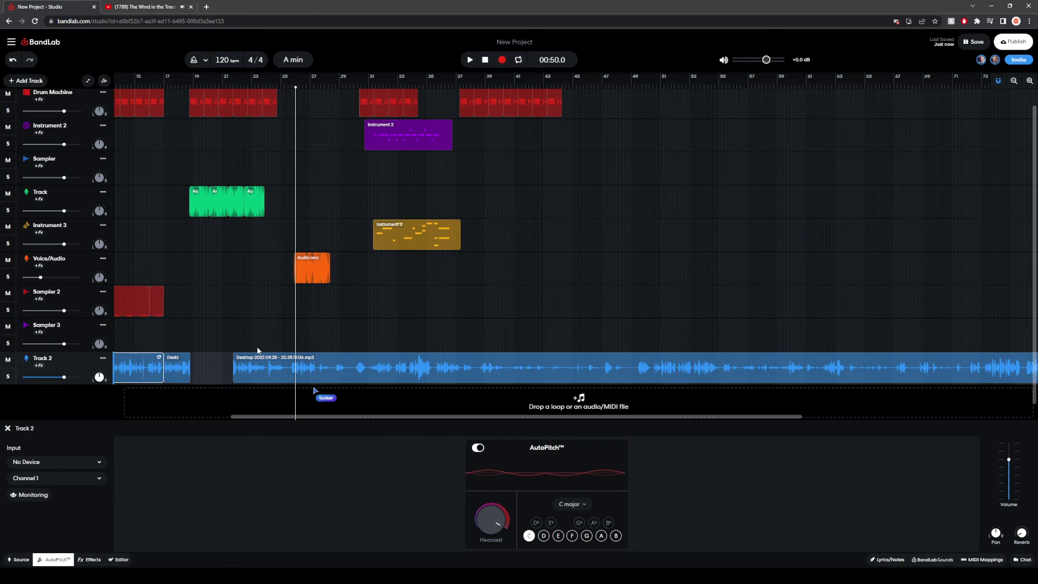
scroll(258, 350, "down", 3)
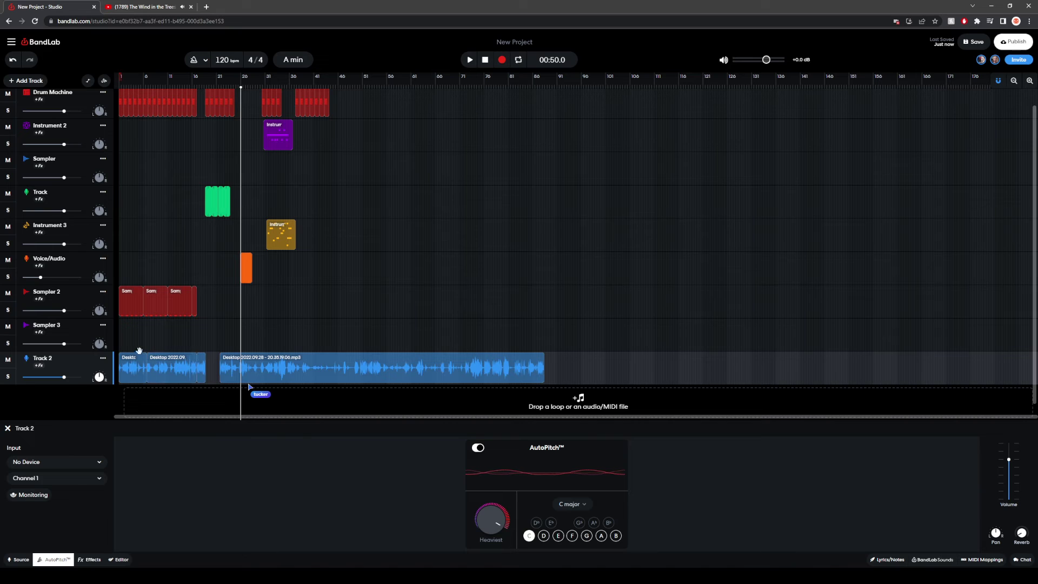
left_click(127, 335)
left_click(129, 379)
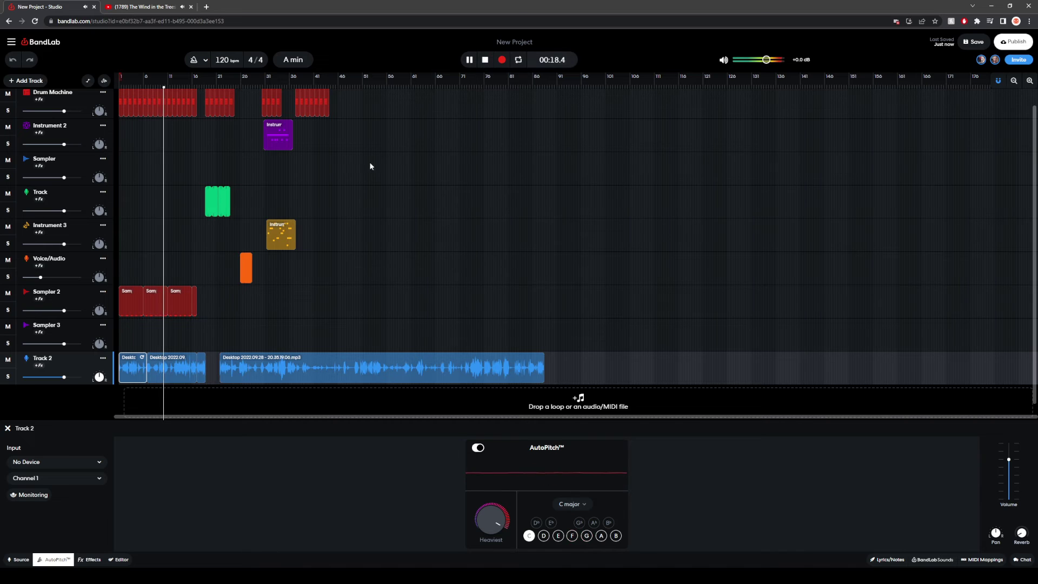
key("space")
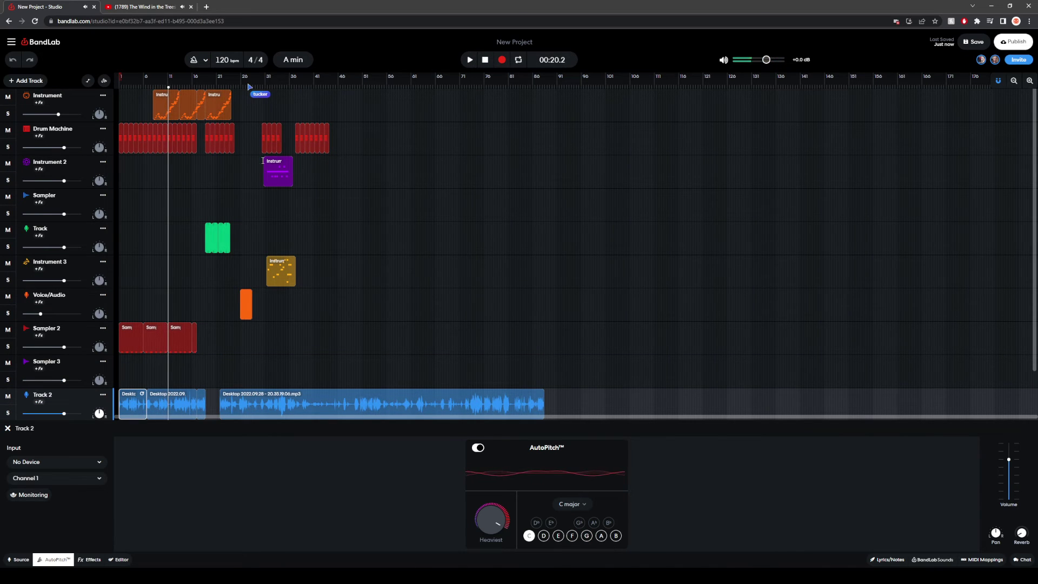
Step: Pause playback and rewind the playhead from 00:24 back to the very start
scroll(238, 145, "up", 3)
left_click(238, 105)
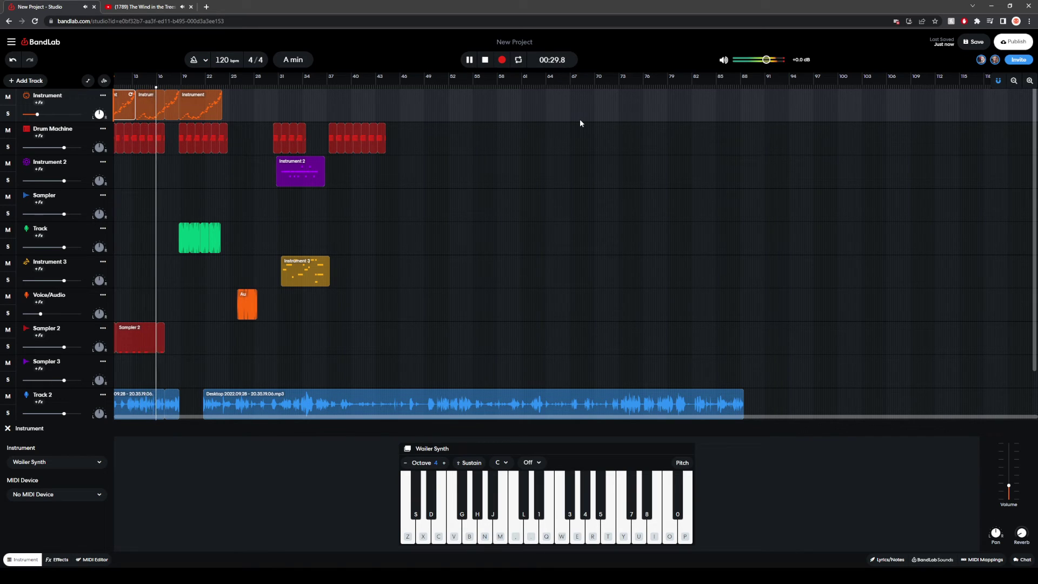
key("space")
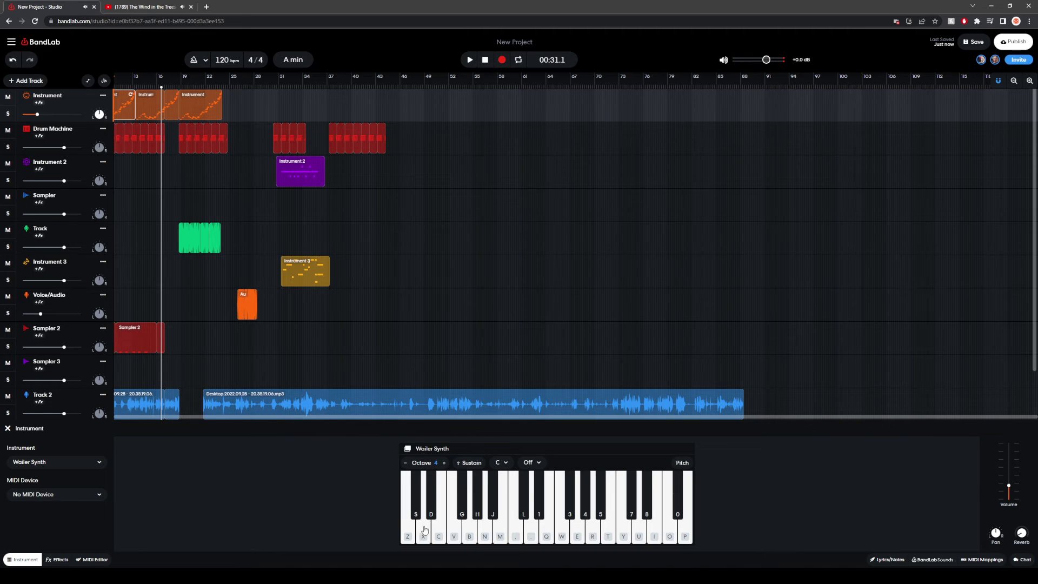
left_click(132, 238)
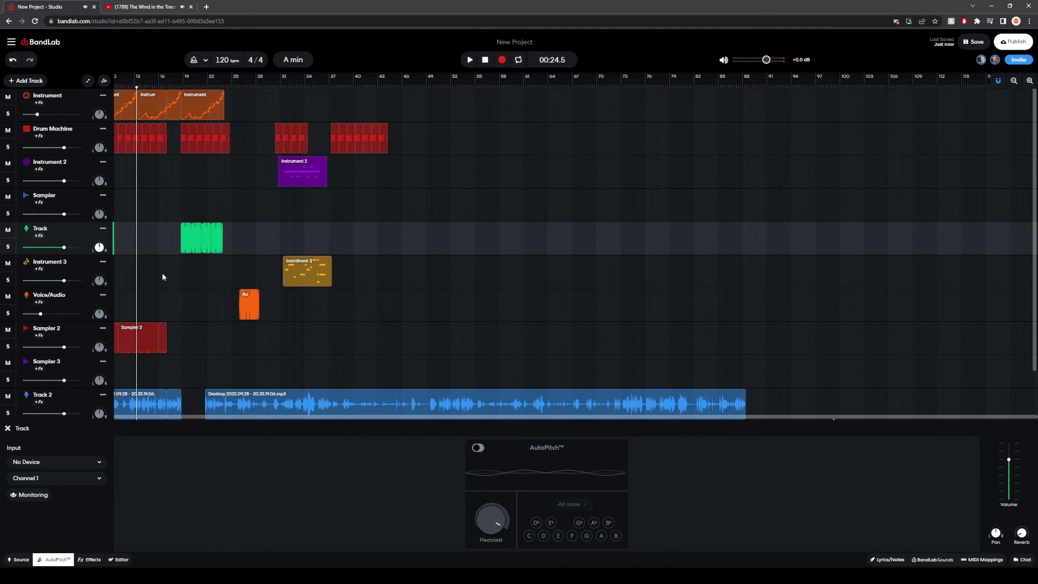
key("Left")
key("Left")
key("Left")
key("Left")
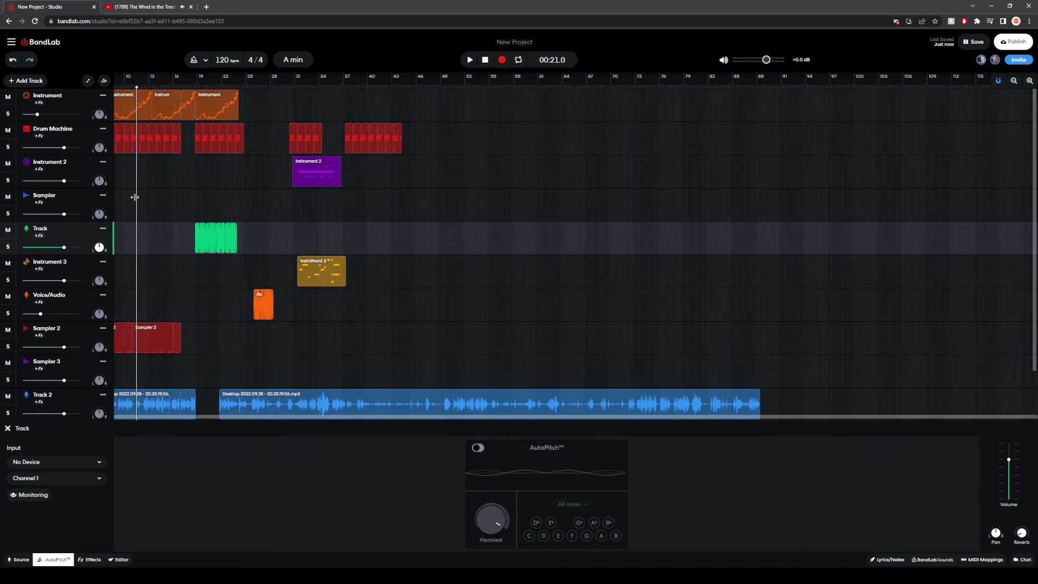
key("Left")
key("Left")
key("Left")
key("Left")
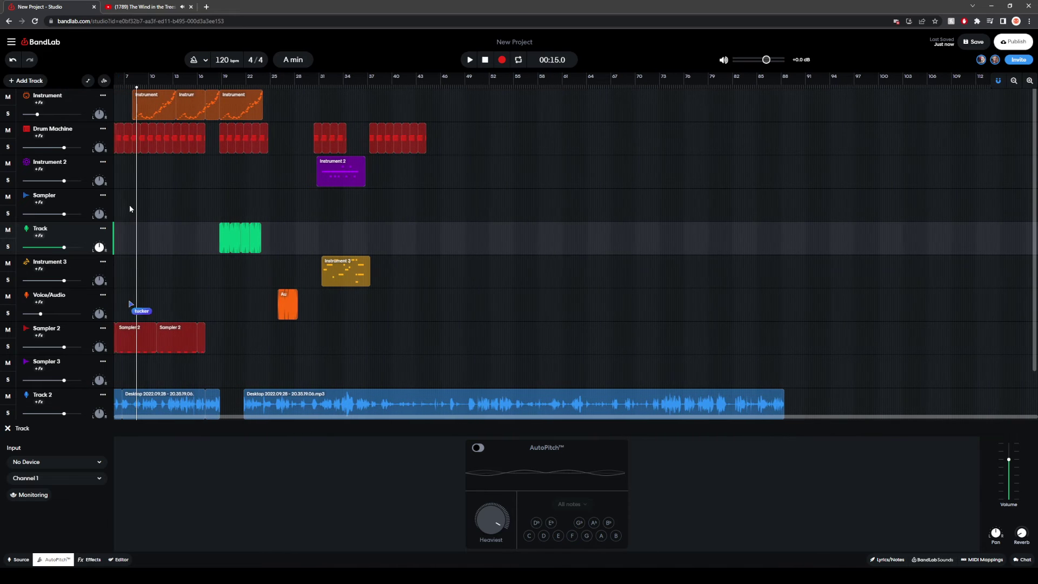
key("Left")
key("Left")
key("Left")
key("Left")
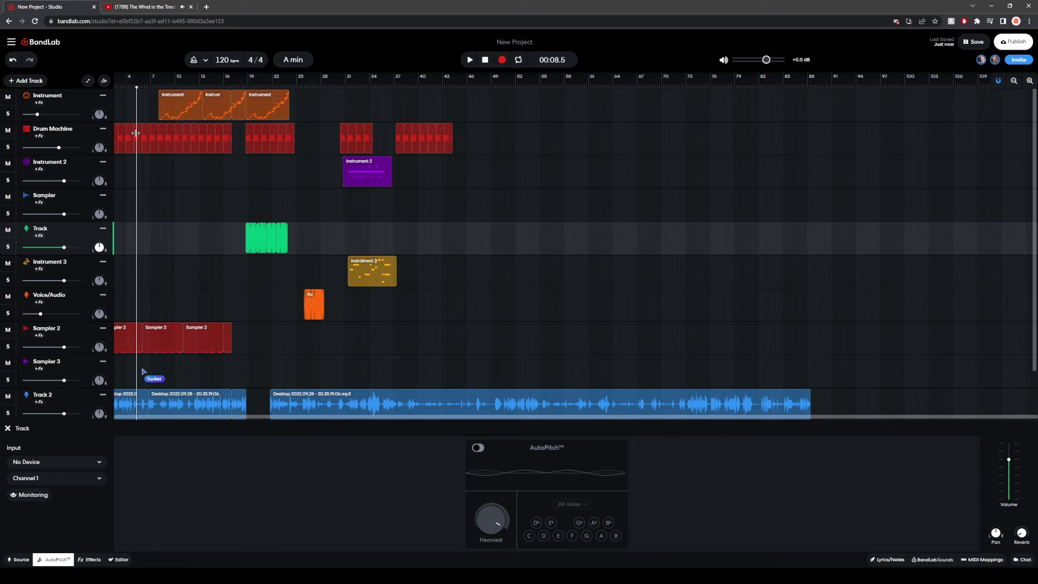
left_click_drag(136, 103, 53, 110)
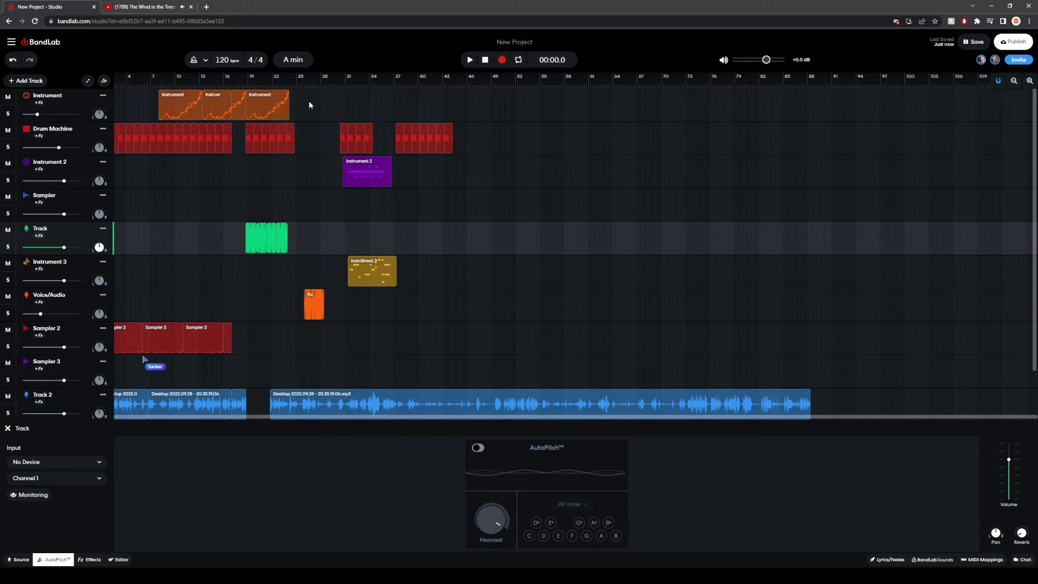
Step: Play from the beginning, turn down the Drum Machine volume, and save the project
left_click(468, 60)
left_click_drag(59, 147, 53, 148)
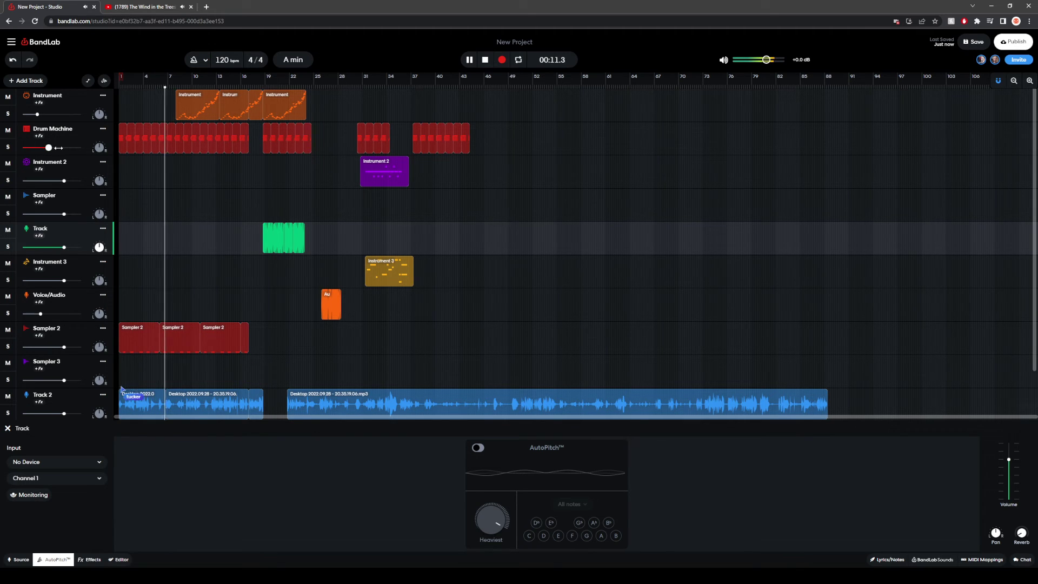
left_click(973, 41)
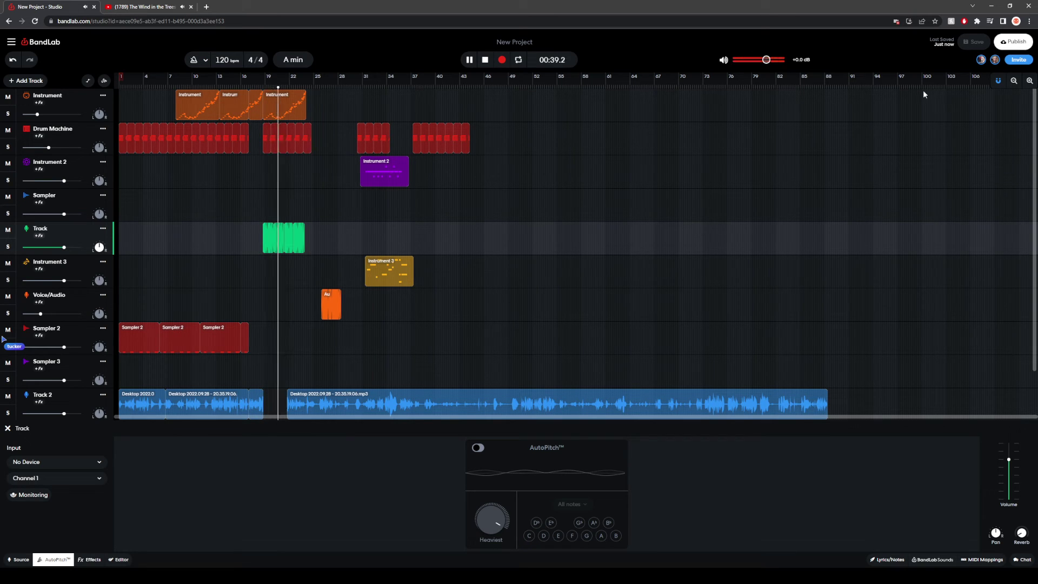
left_click(484, 61)
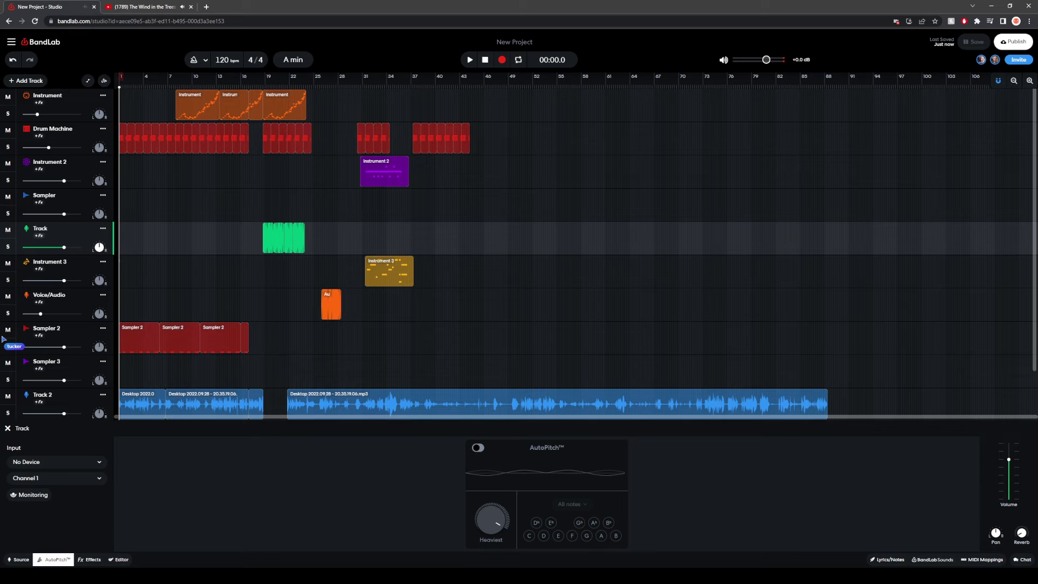
Step: Preview the song from around 01:38
left_click(328, 377)
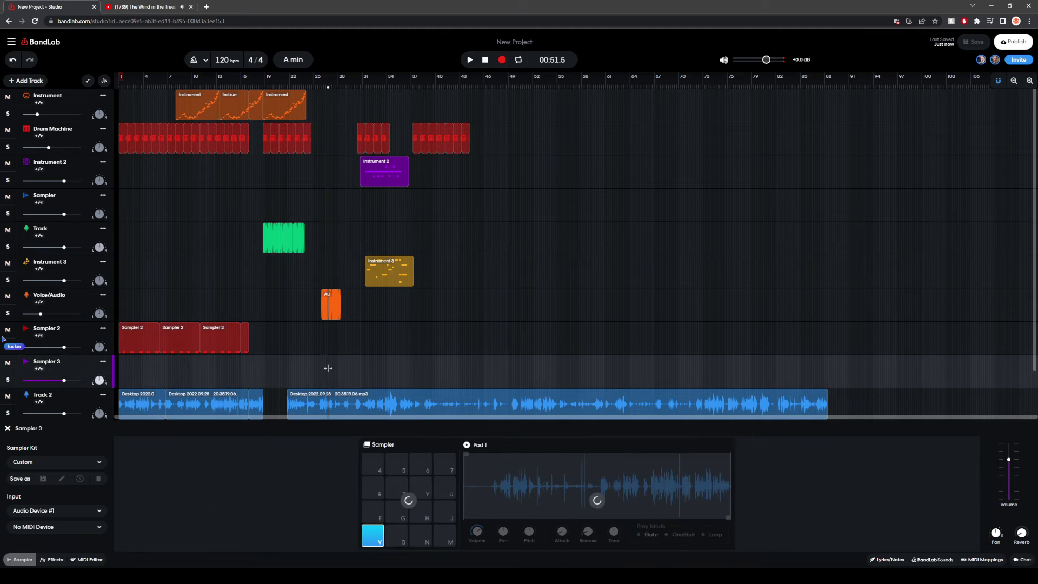
left_click(478, 365)
left_click(506, 365)
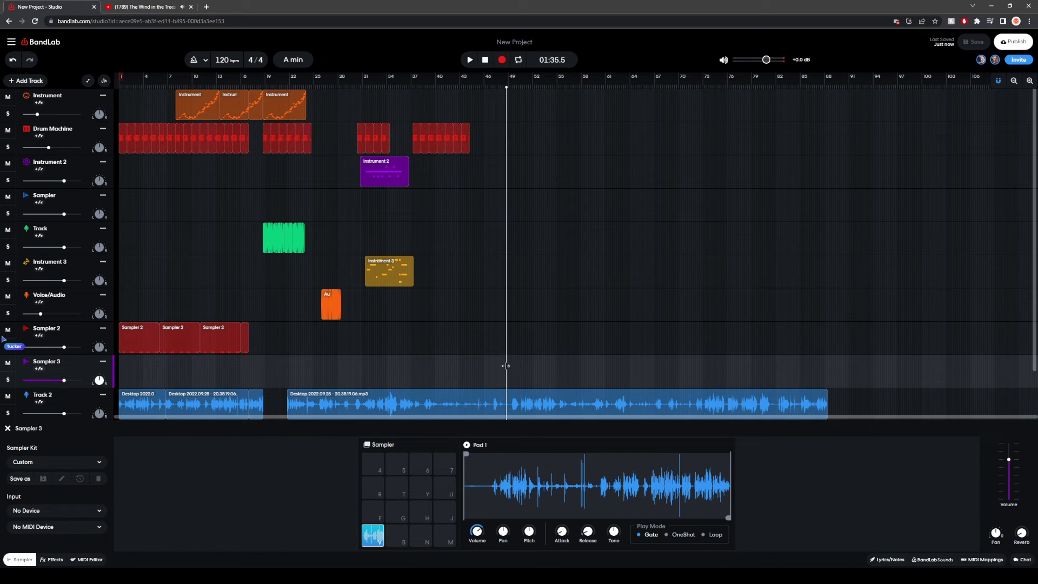
left_click(517, 367)
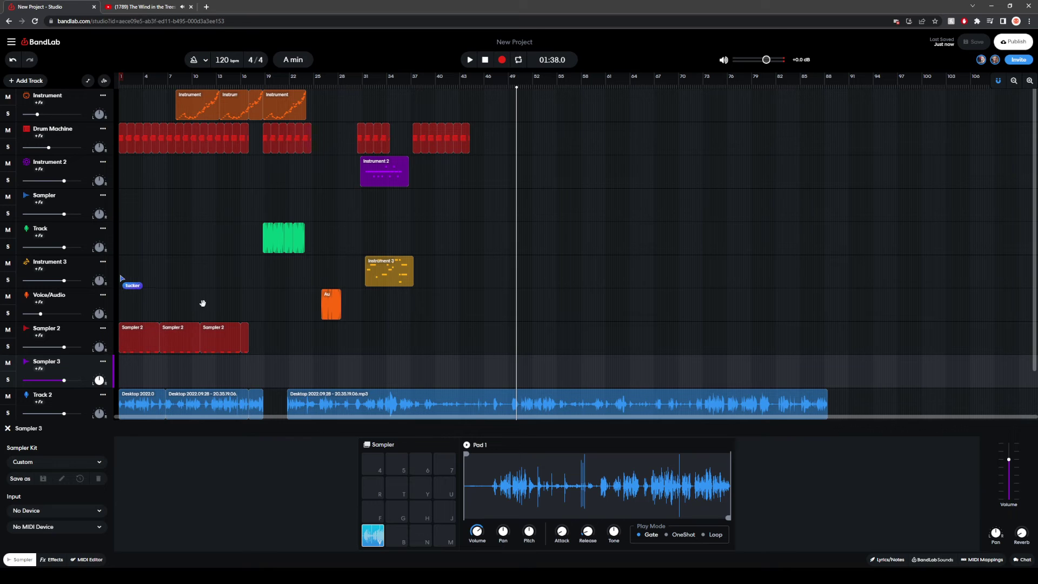
left_click(468, 60)
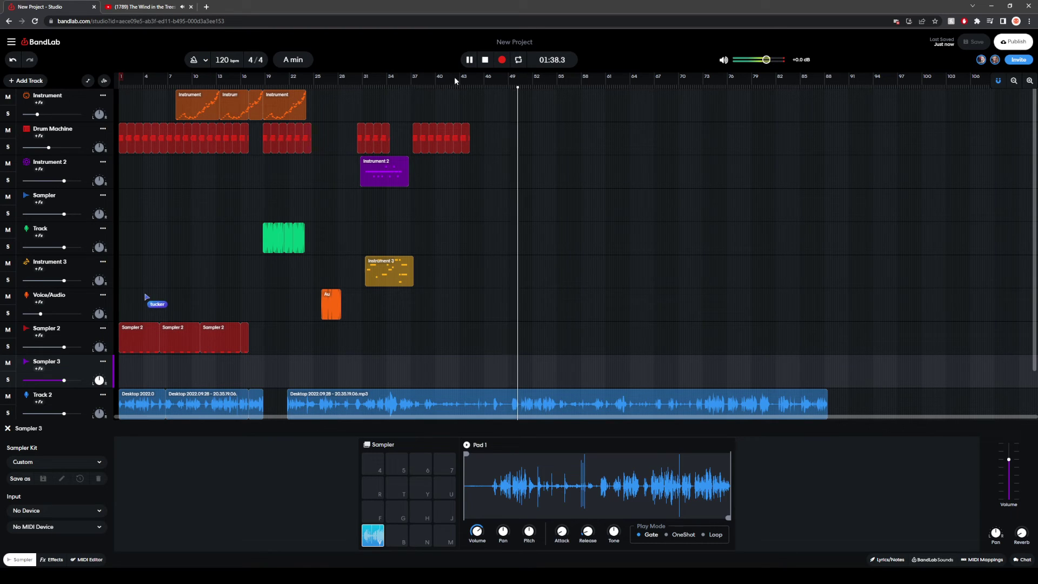
left_click(486, 61)
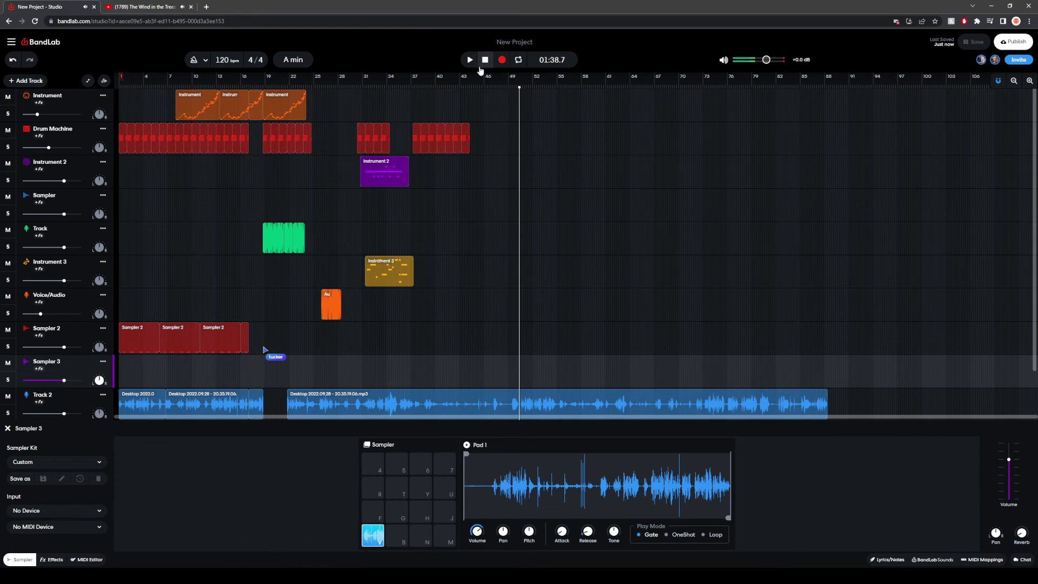
left_click(180, 184)
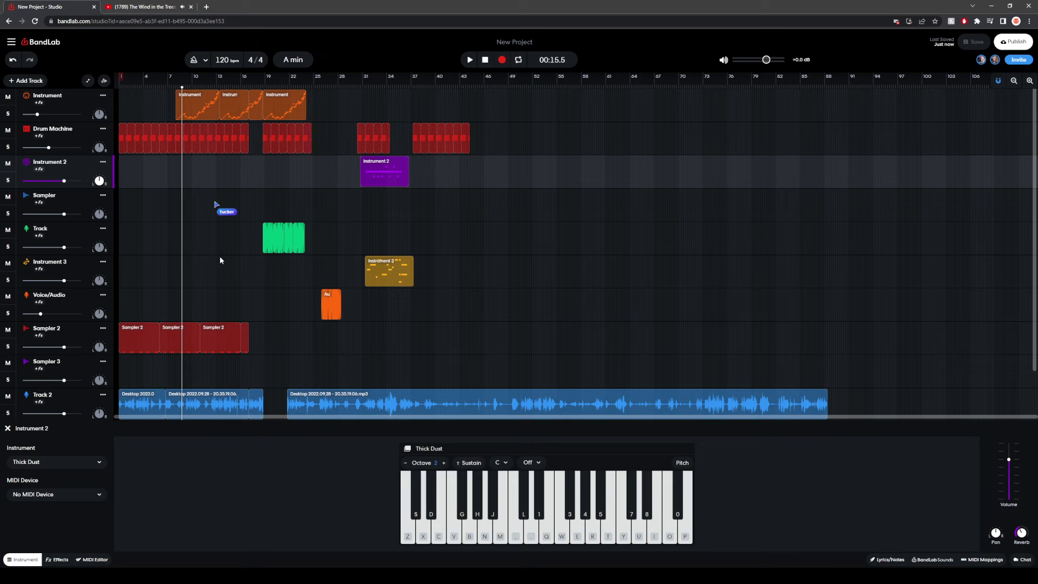
Step: Play the end section, raise Track 2's volume, and select its long desktop audio clip
left_click(301, 361)
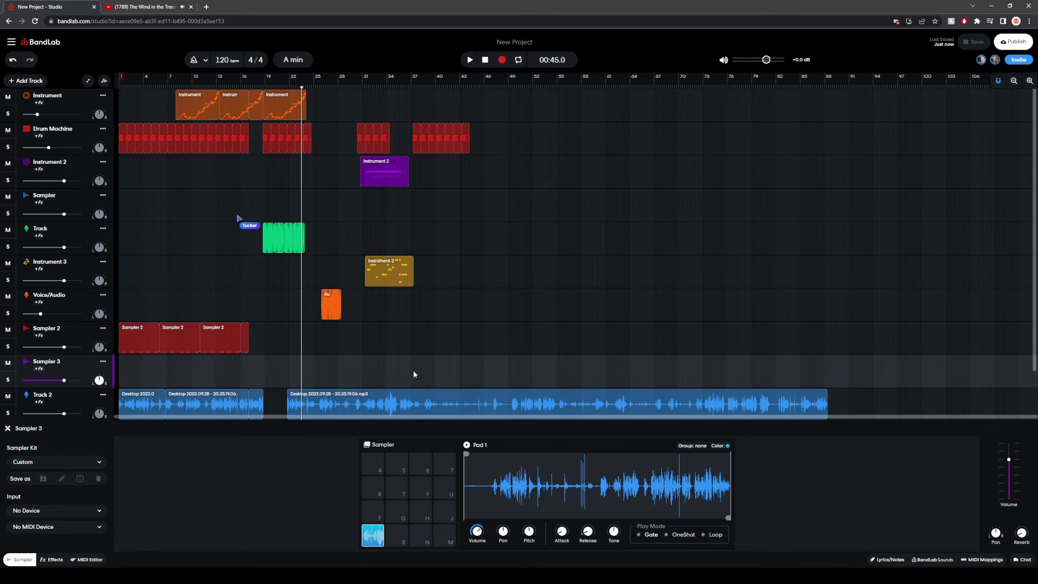
left_click(586, 374)
left_click(469, 59)
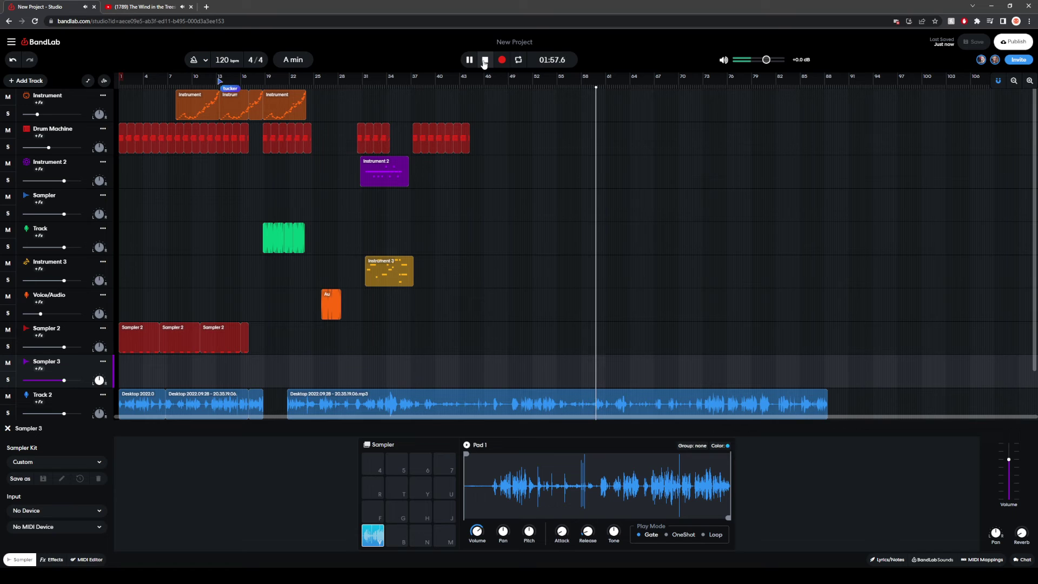
left_click_drag(64, 413, 81, 414)
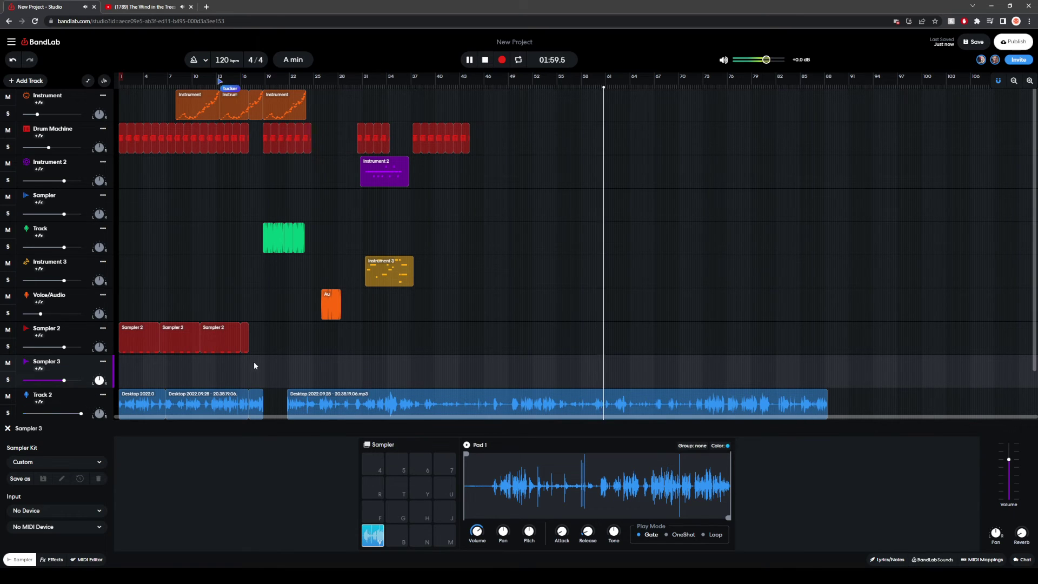
left_click(484, 61)
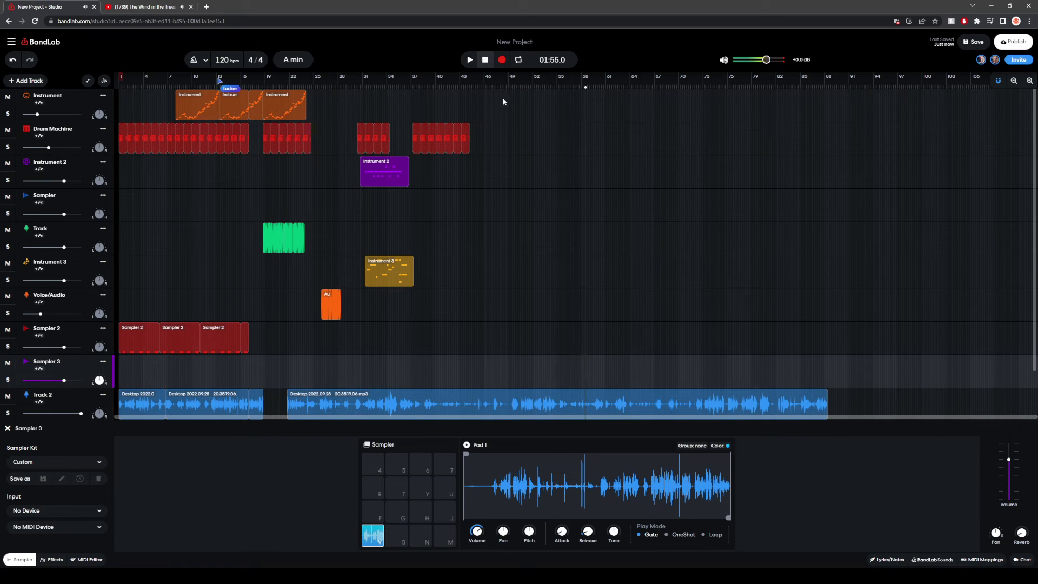
left_click(616, 401)
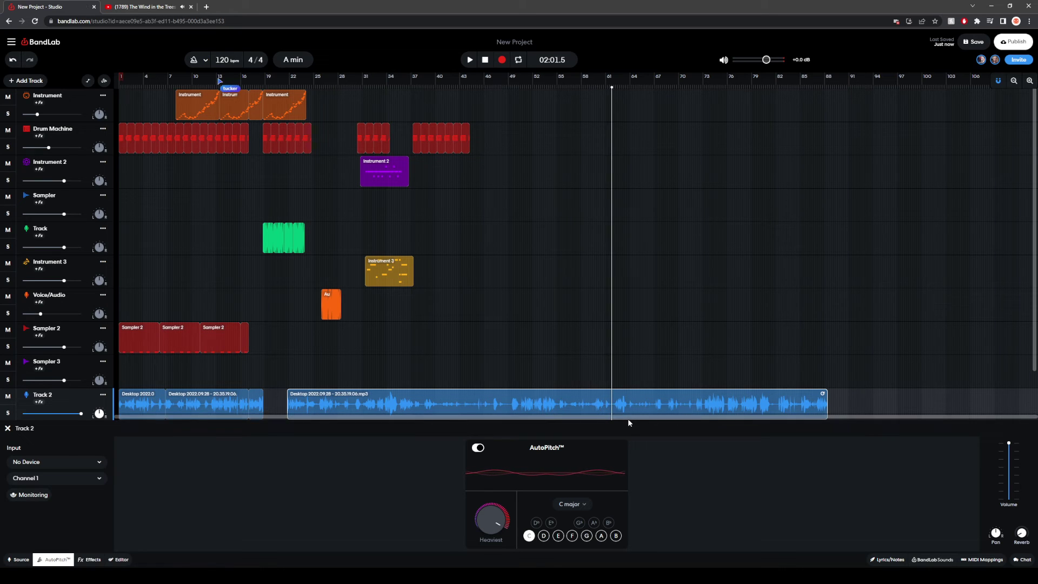
Step: Split Track 2's desktop audio clip twice at the playhead and audition the result
key("ctrl+e")
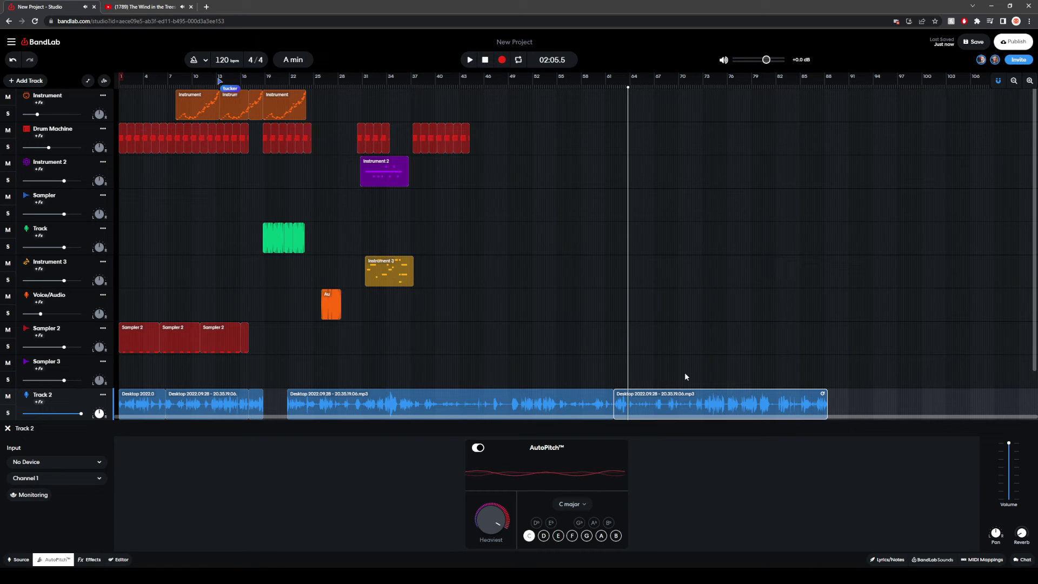
key("ctrl+e")
key("ctrl+e")
key("space")
left_click(470, 61)
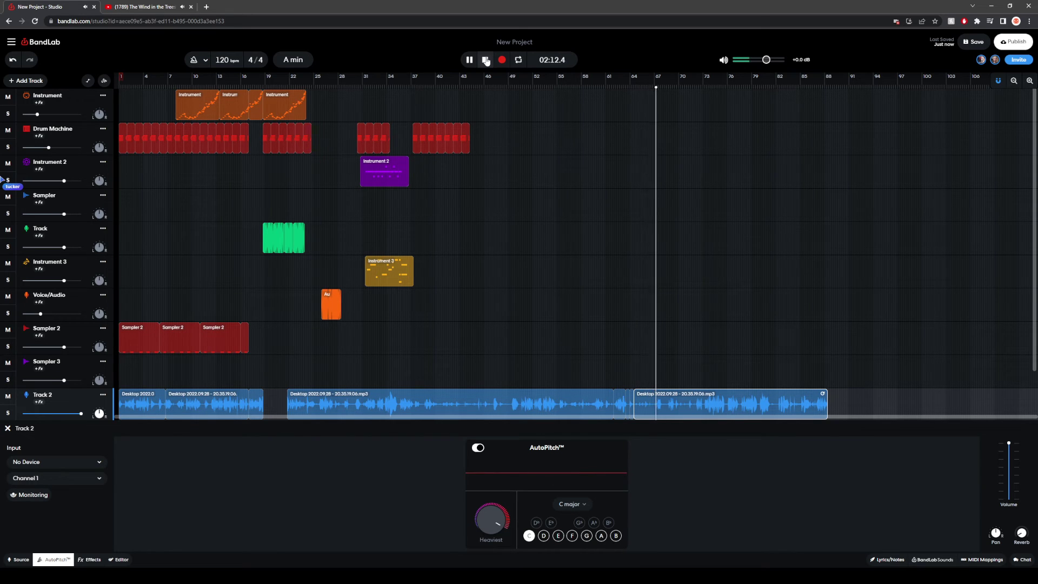
left_click(486, 60)
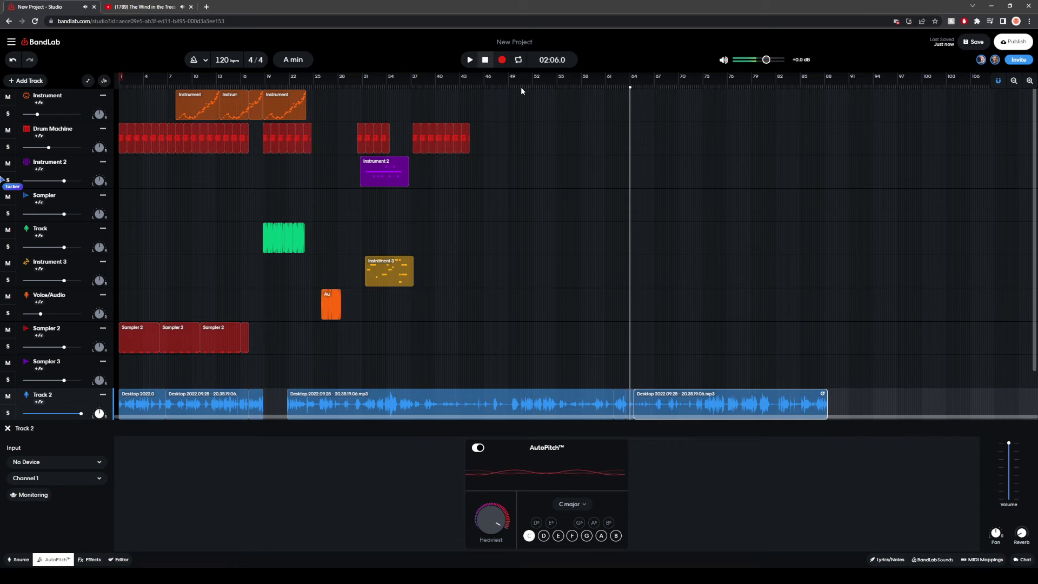
key("space")
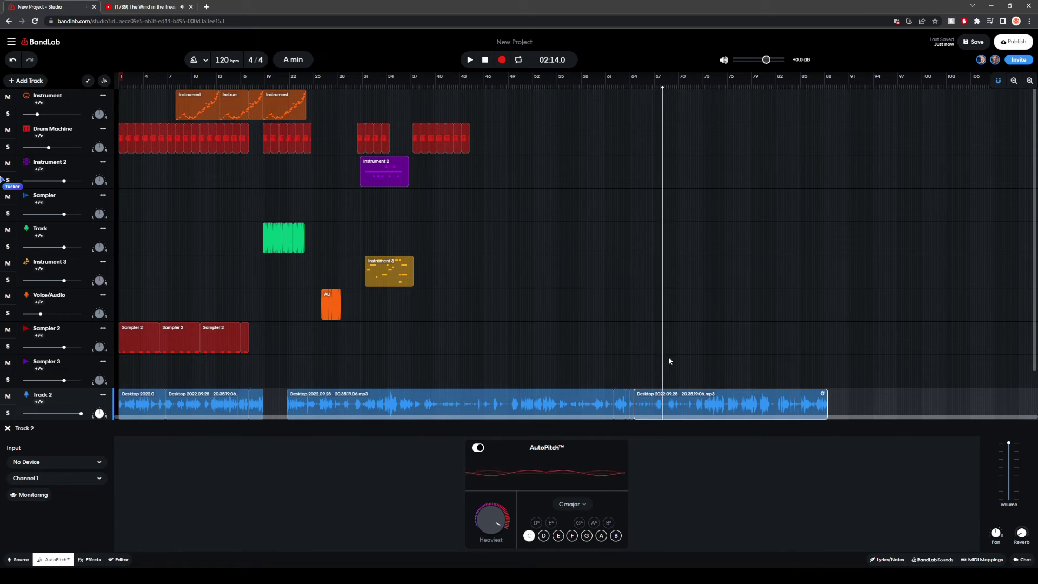
Step: Split off a small piece of Track 2's clip, try it on Sampler 3, then return it to Track 2
key("ctrl+e")
left_click_drag(645, 400, 277, 364)
left_click_drag(676, 405, 701, 405)
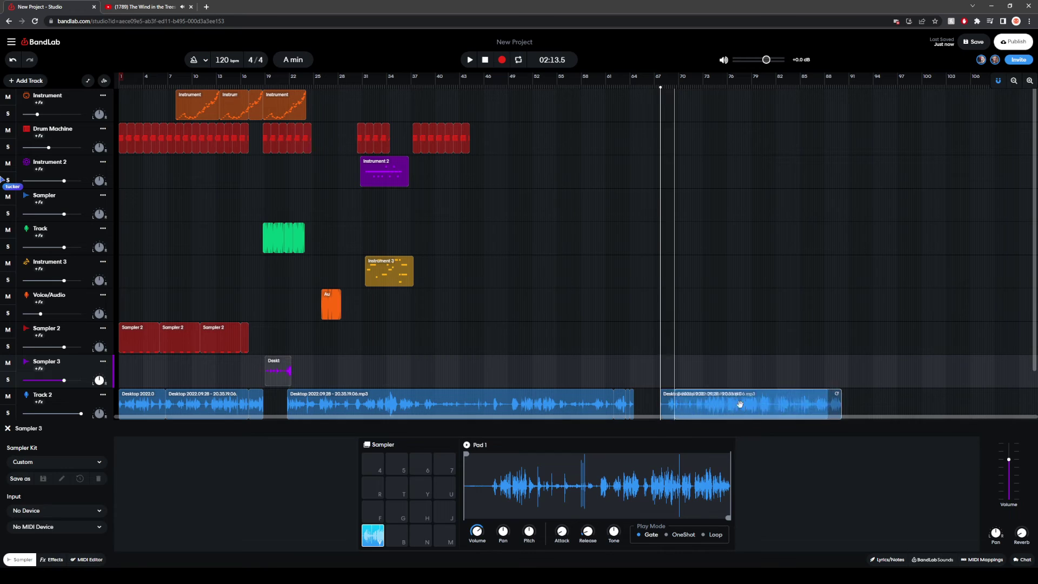
left_click(630, 406)
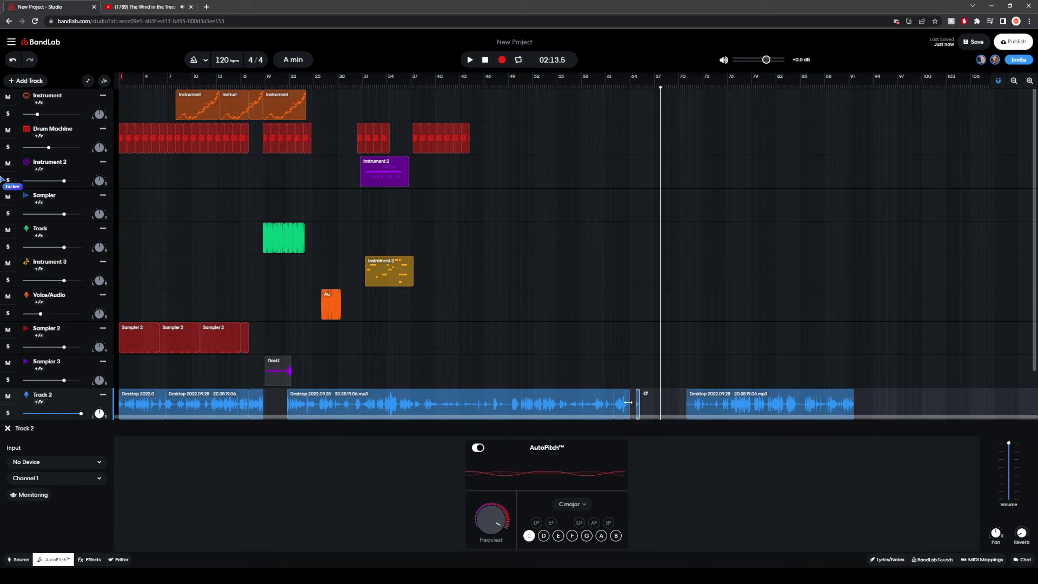
left_click_drag(628, 402, 627, 398)
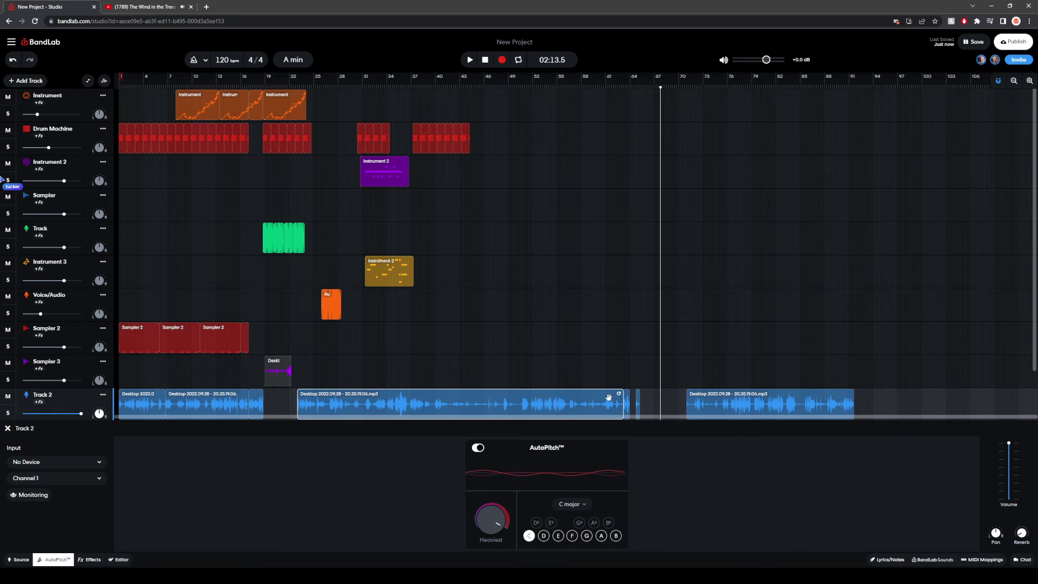
left_click(267, 342)
mouse_move(273, 367)
left_mouse_down()
mouse_move(271, 393)
mouse_move(271, 383)
left_mouse_up()
Step: During playback, turn down the green Track and lower the Sampler track to -2.0 dB
left_click(470, 60)
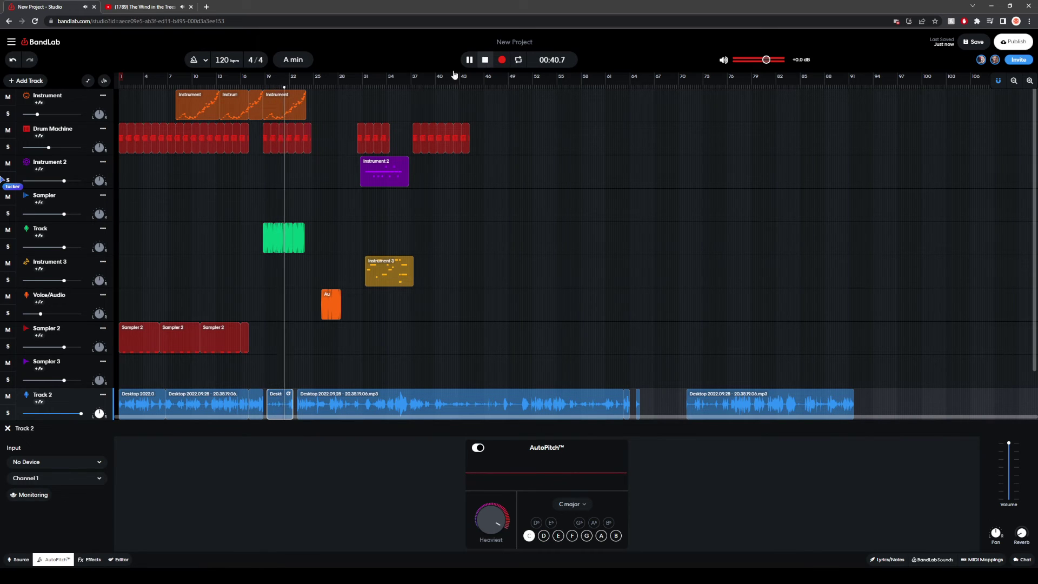
left_click_drag(64, 247, 49, 247)
left_click(485, 59)
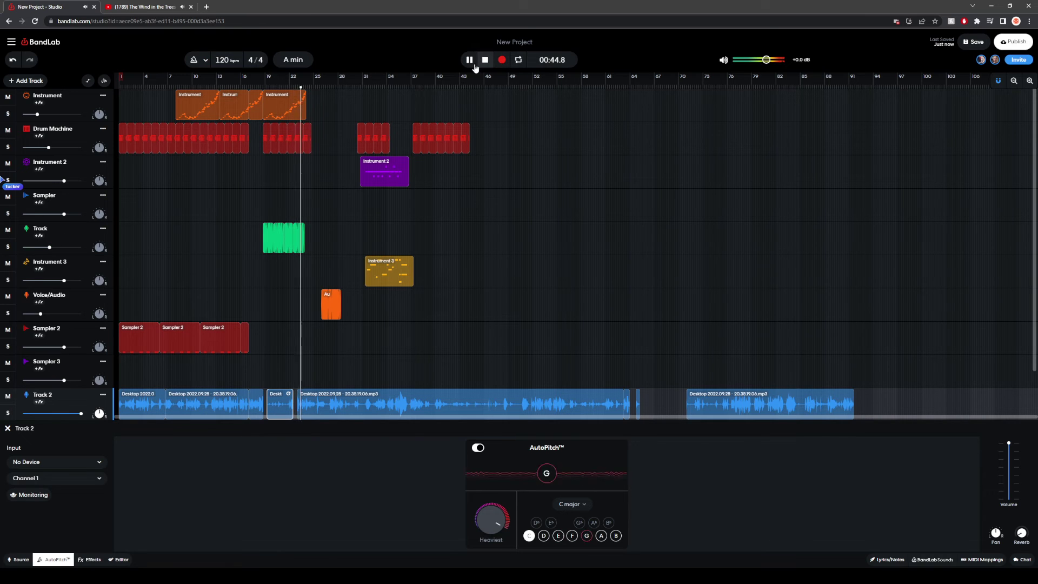
left_click(255, 215)
left_click(468, 60)
left_click_drag(64, 214, 45, 247)
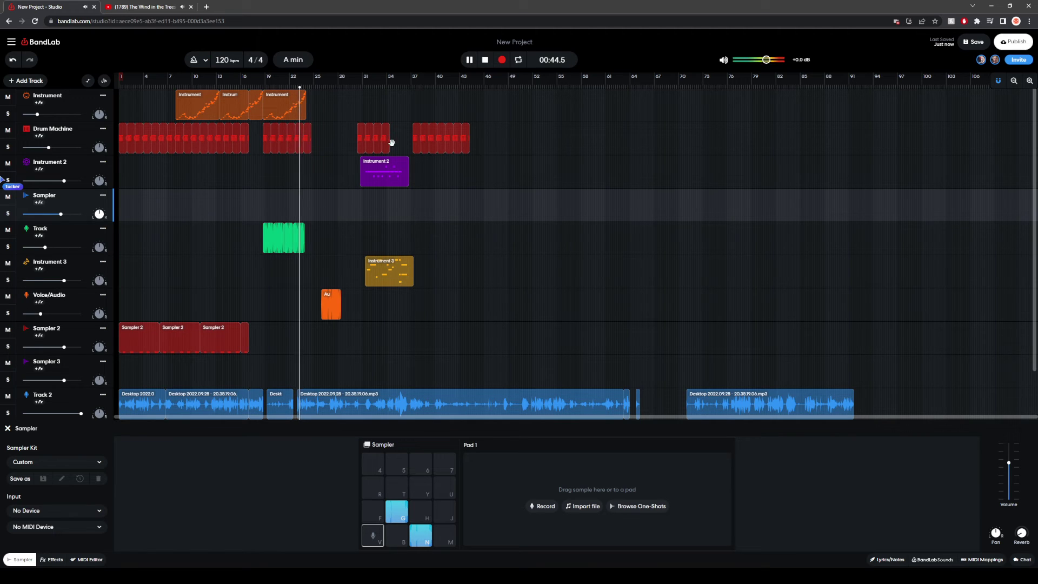
left_click(486, 61)
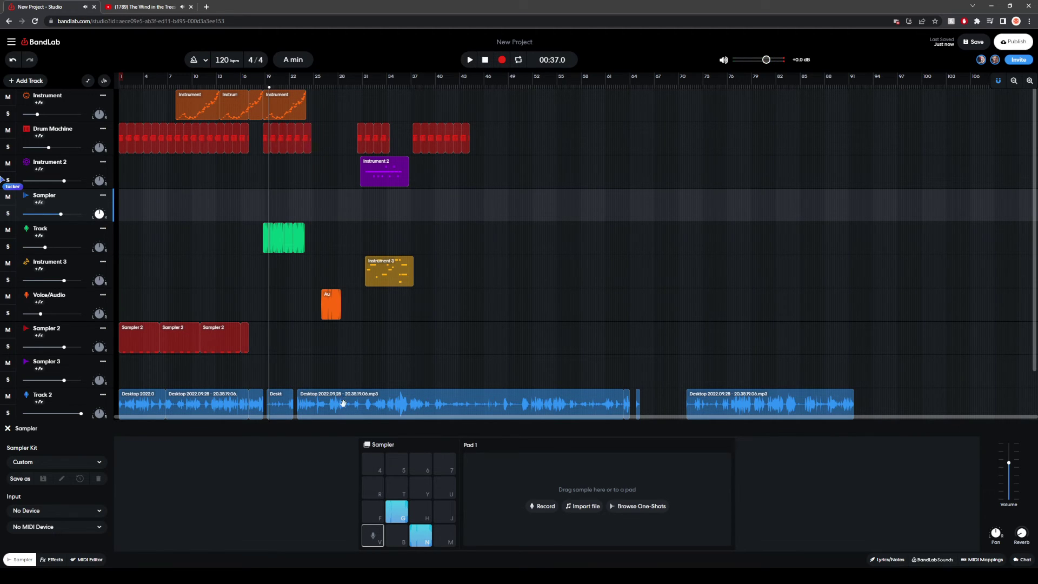
Step: Nudge the middle Track 2 clip earlier, audition it, and switch Track 2's AutoPitch off
left_click_drag(343, 404, 339, 403)
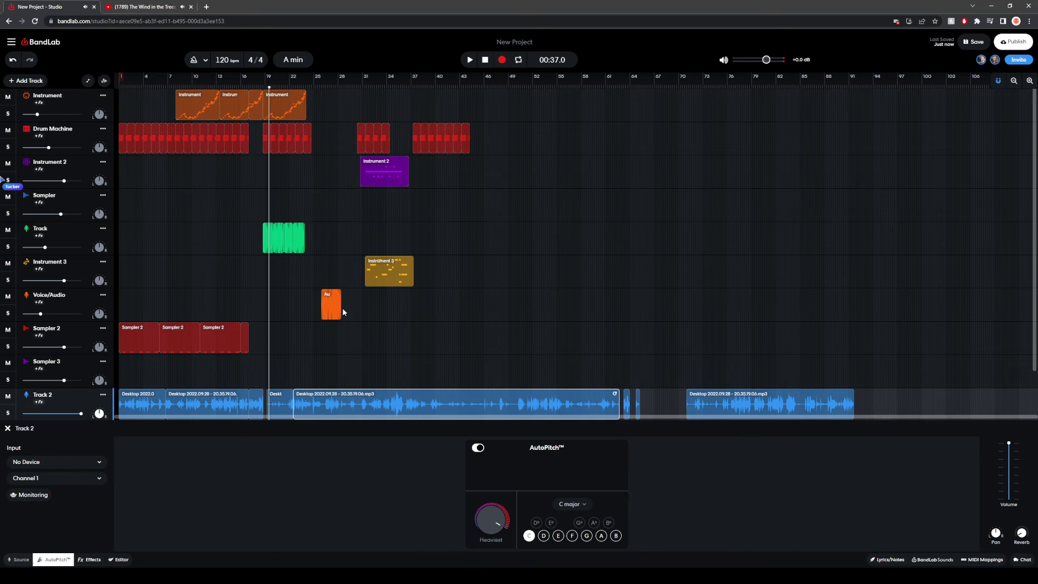
left_click(475, 59)
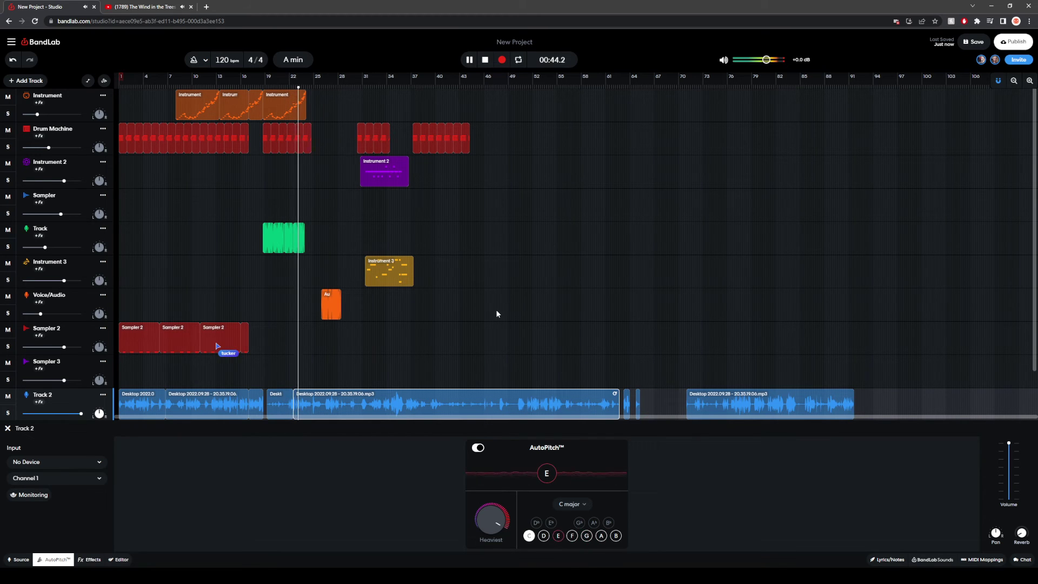
left_click(485, 60)
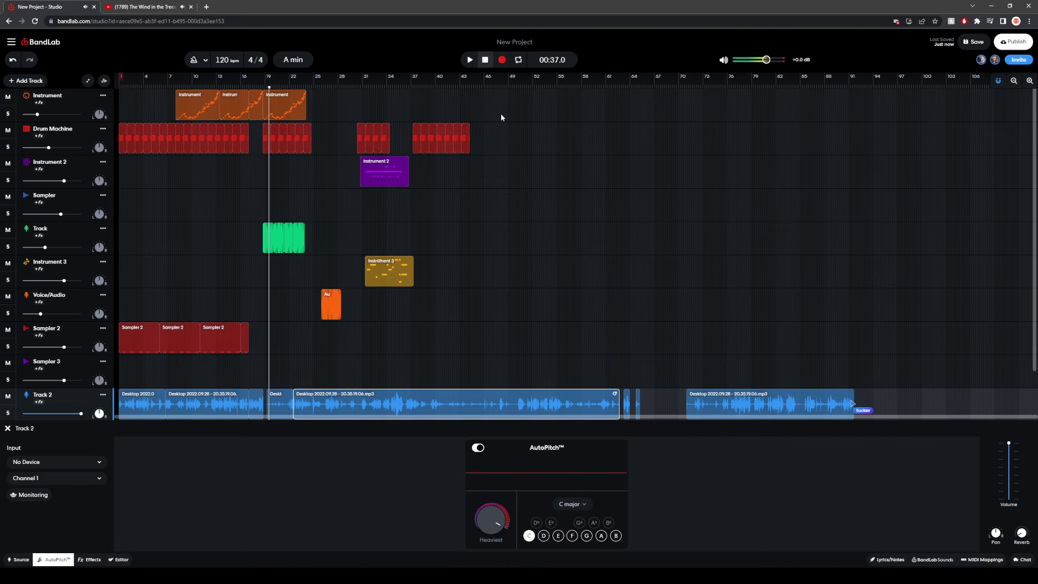
left_click(478, 448)
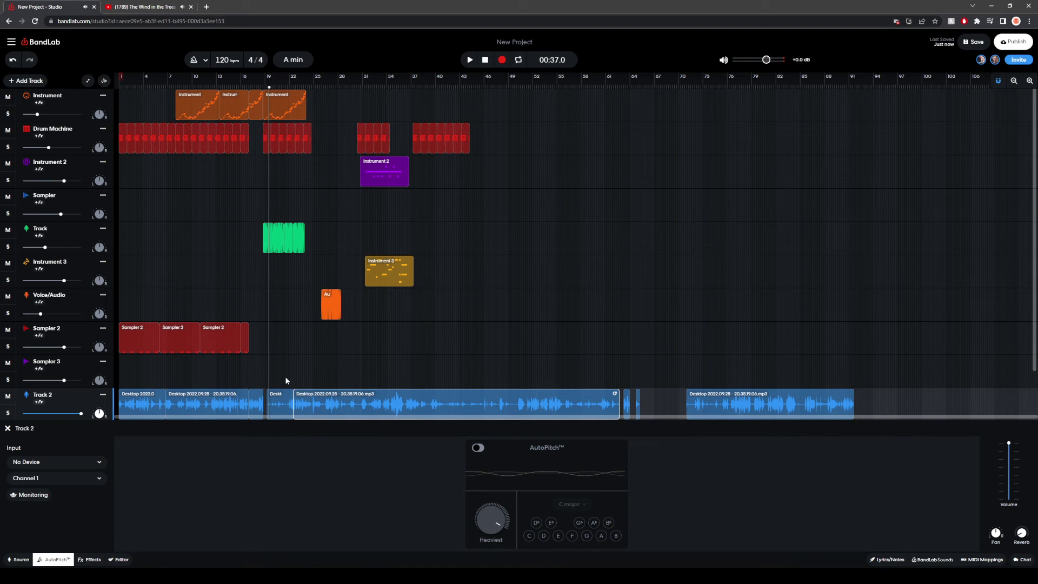
Step: Audition the section from bar 22 and 00:48, then park the playhead at 00:50.5
left_click(293, 376)
left_click(471, 59)
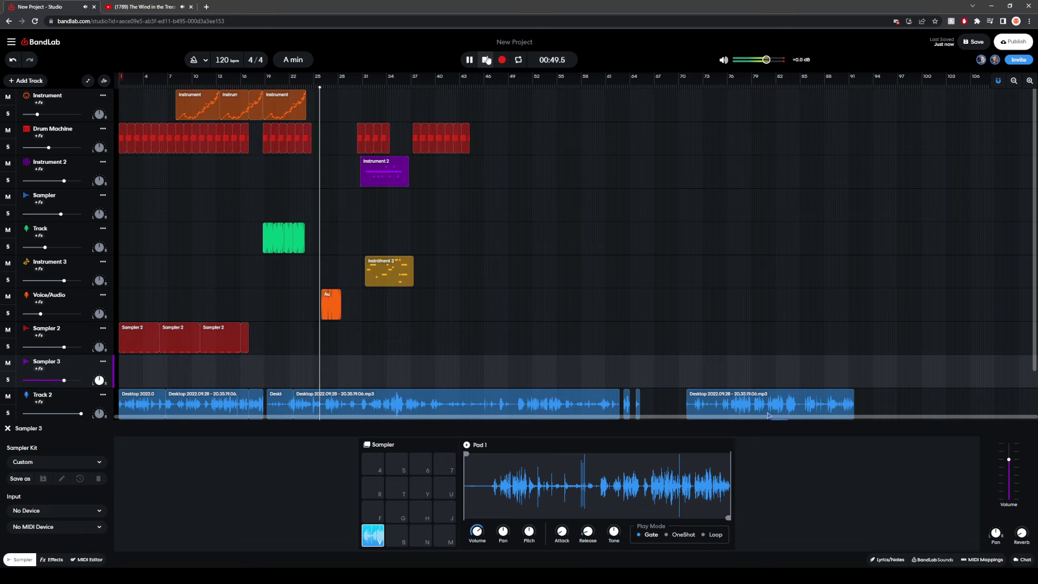
left_click(487, 60)
left_click(307, 406)
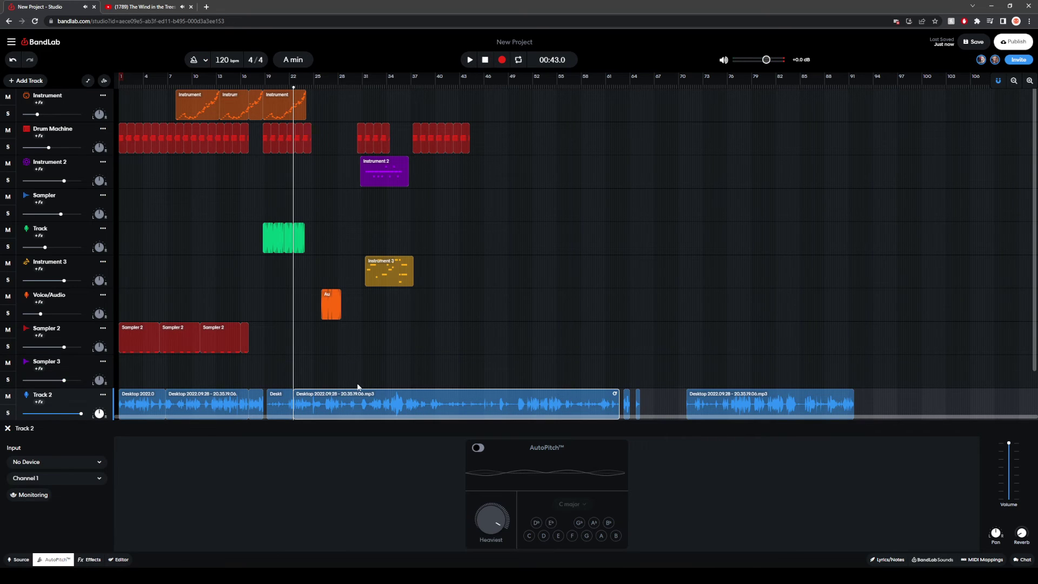
left_click(310, 382)
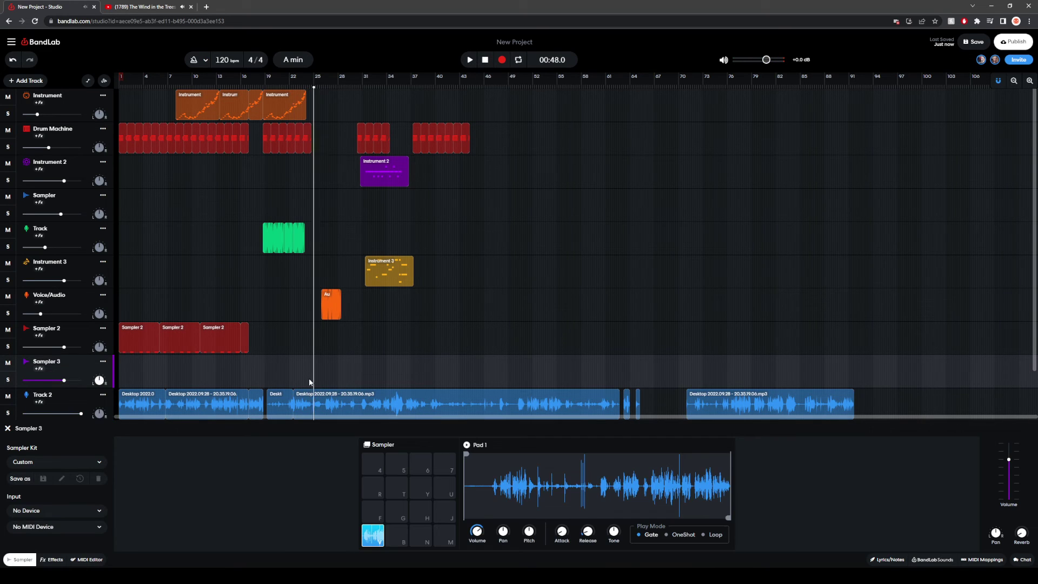
left_click(469, 60)
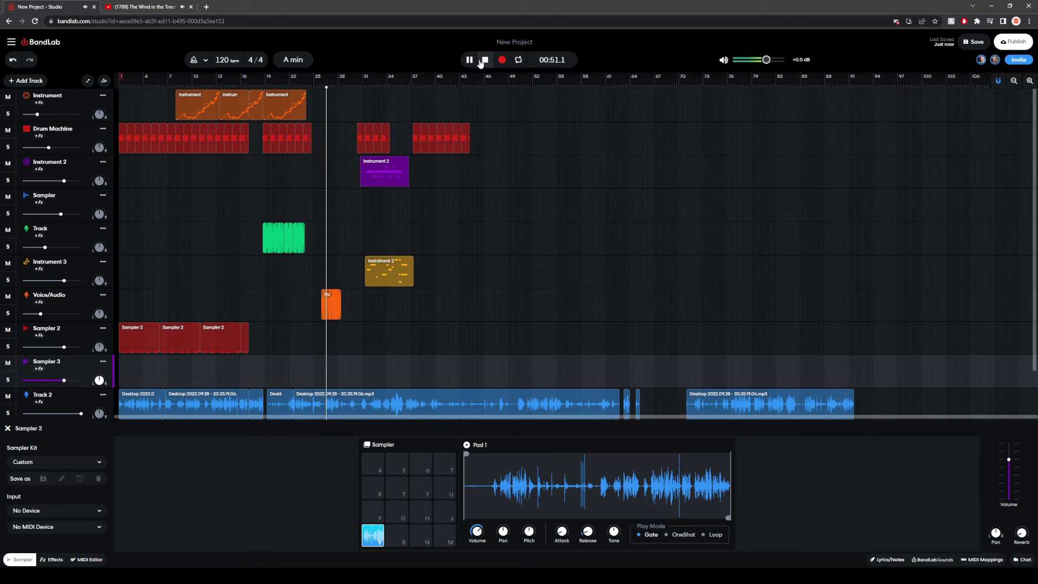
left_click(480, 63)
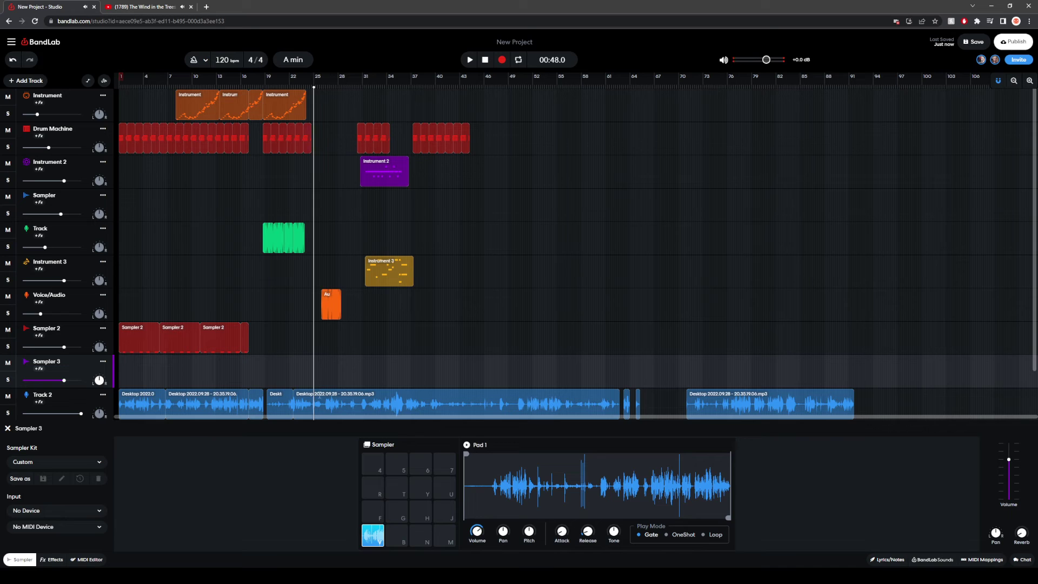
key("space")
left_click(318, 299)
left_click(322, 405)
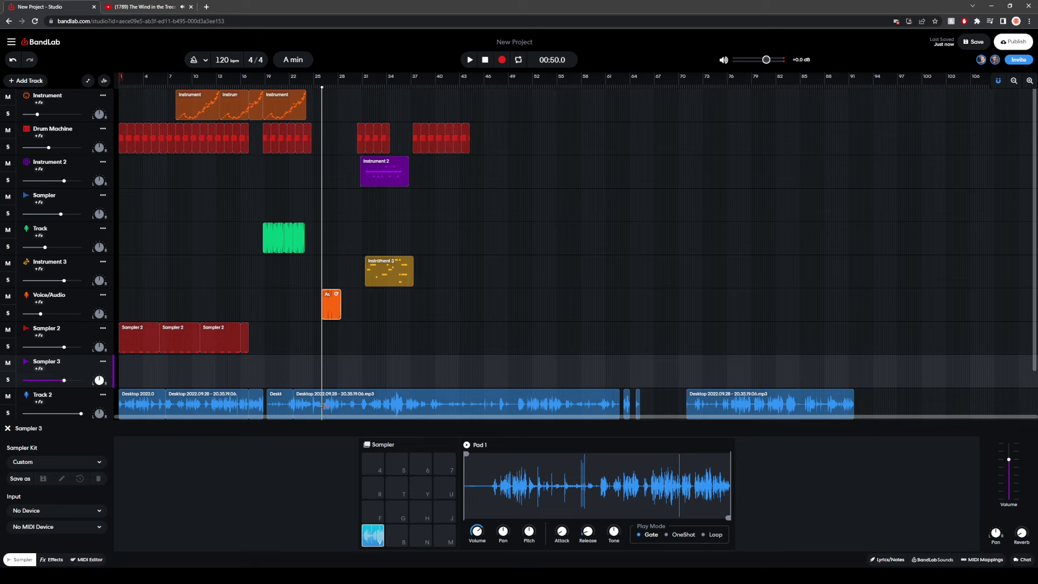
left_click(322, 406)
Step: Split Track 2's desktop audio clip at 00:50.0 and listen to the split point
scroll(346, 392, "up", 4)
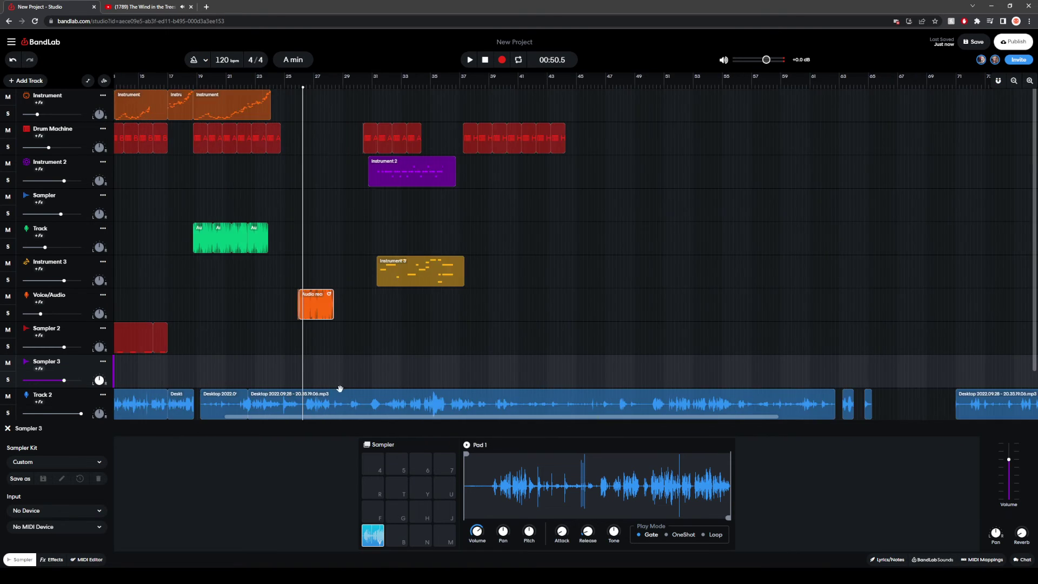
left_click(284, 399)
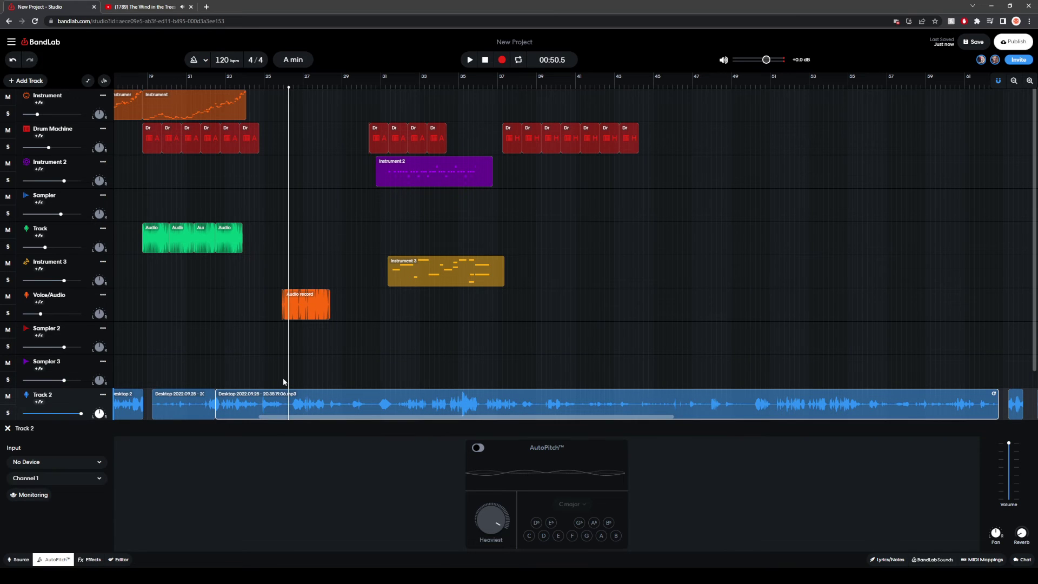
left_click(281, 313)
left_click(287, 329)
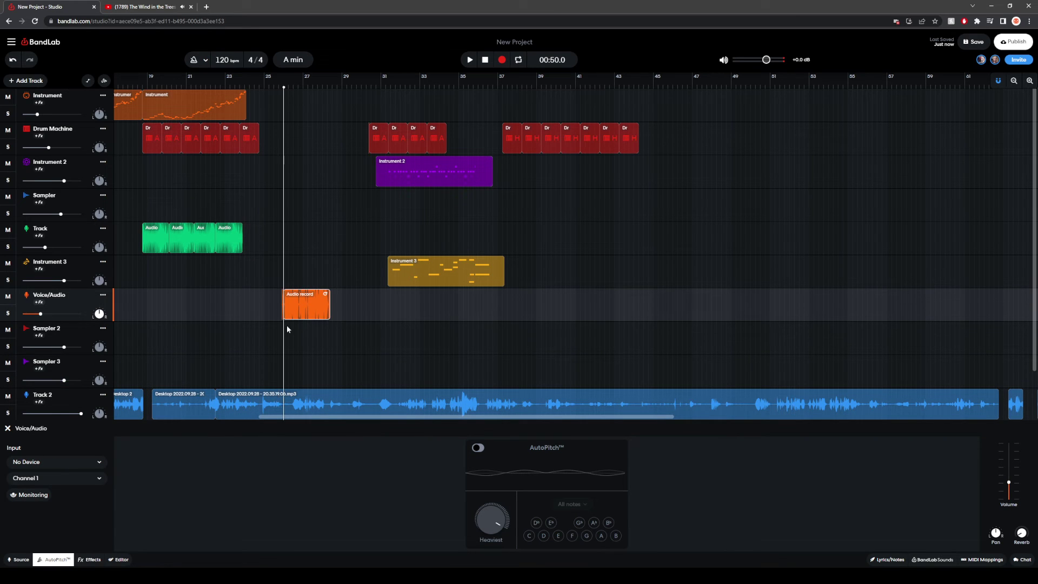
left_click(286, 403)
key("ctrl+e")
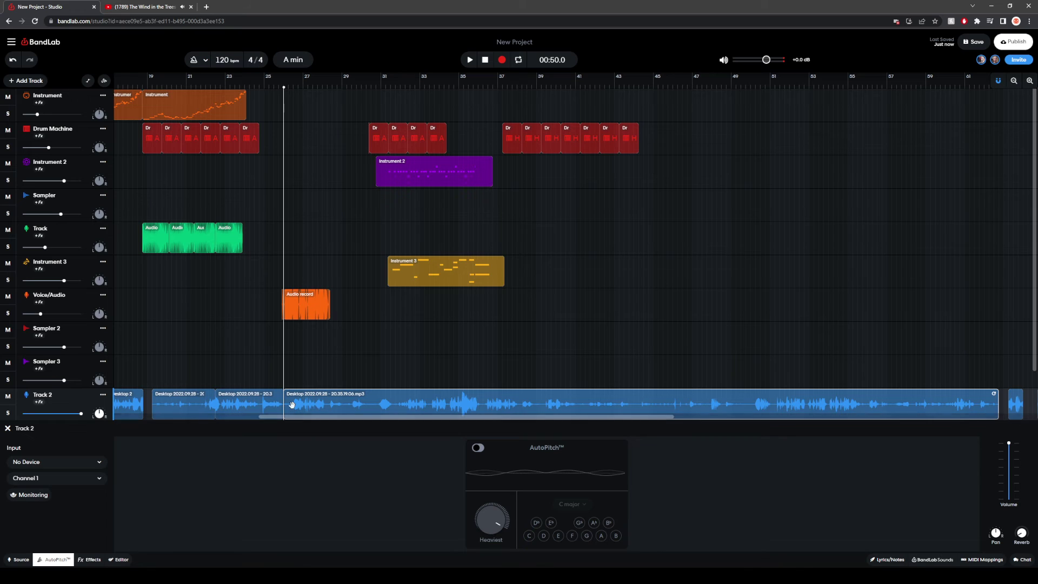
key("space")
key("space")
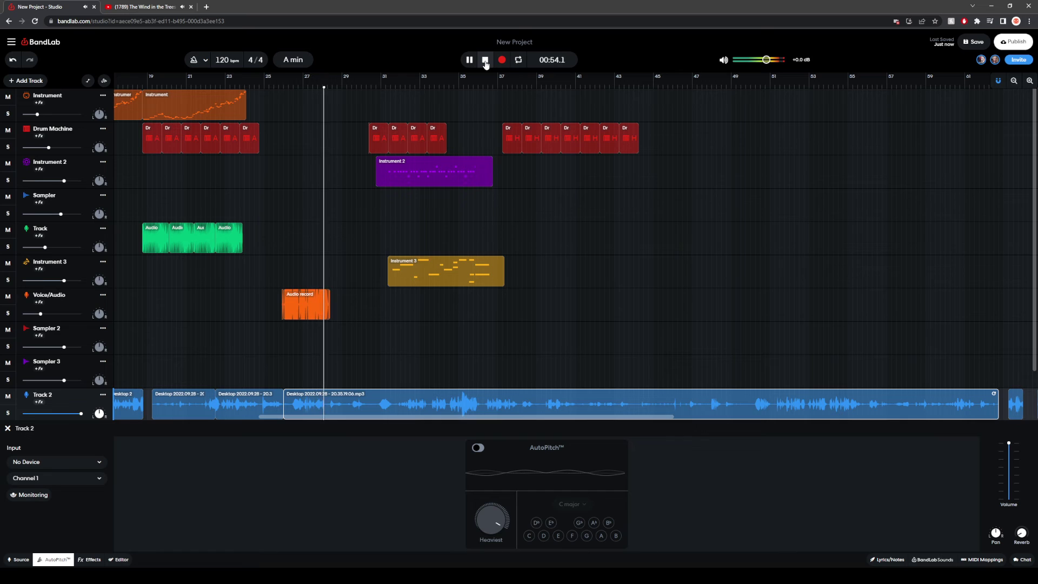
left_click(485, 60)
key("space")
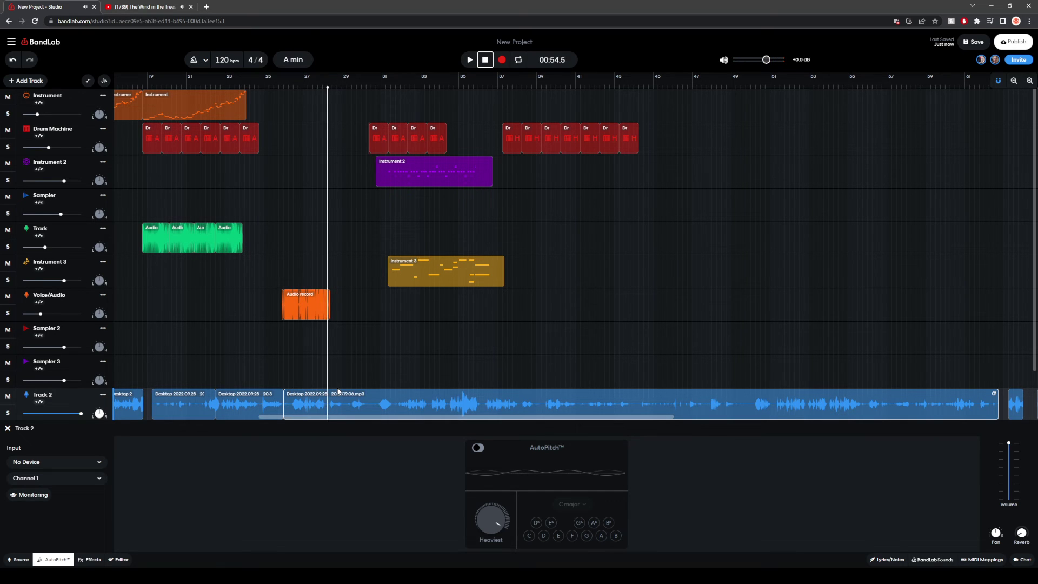
Step: Separate a short desktop clip, remove the unwanted section, and nudge the short clip slightly left
left_click_drag(296, 407, 343, 406)
key("ctrl+z")
left_click(352, 395)
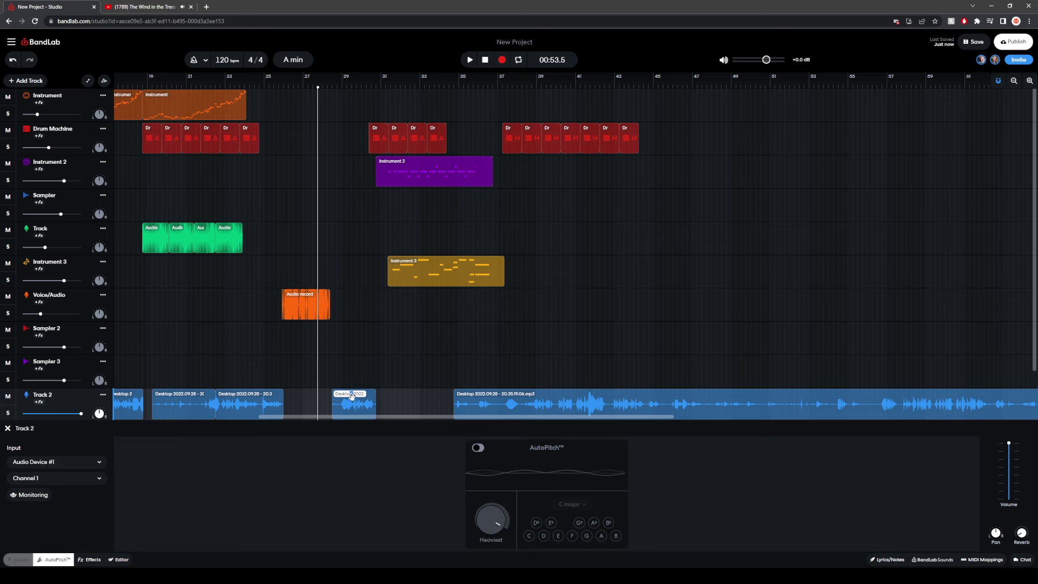
left_click_drag(355, 411, 352, 411)
left_click(261, 366)
left_click(470, 60)
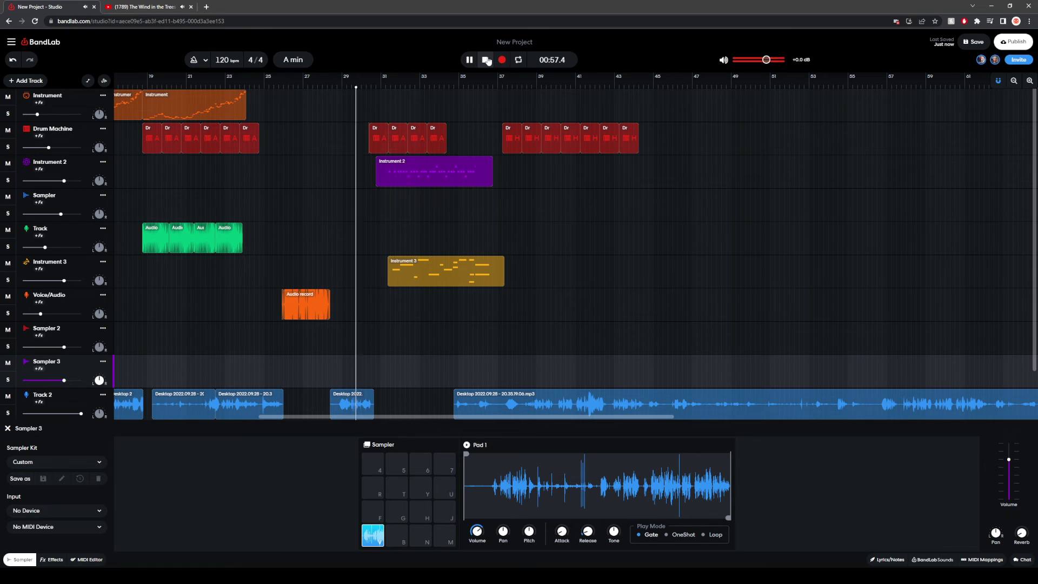
left_click(486, 60)
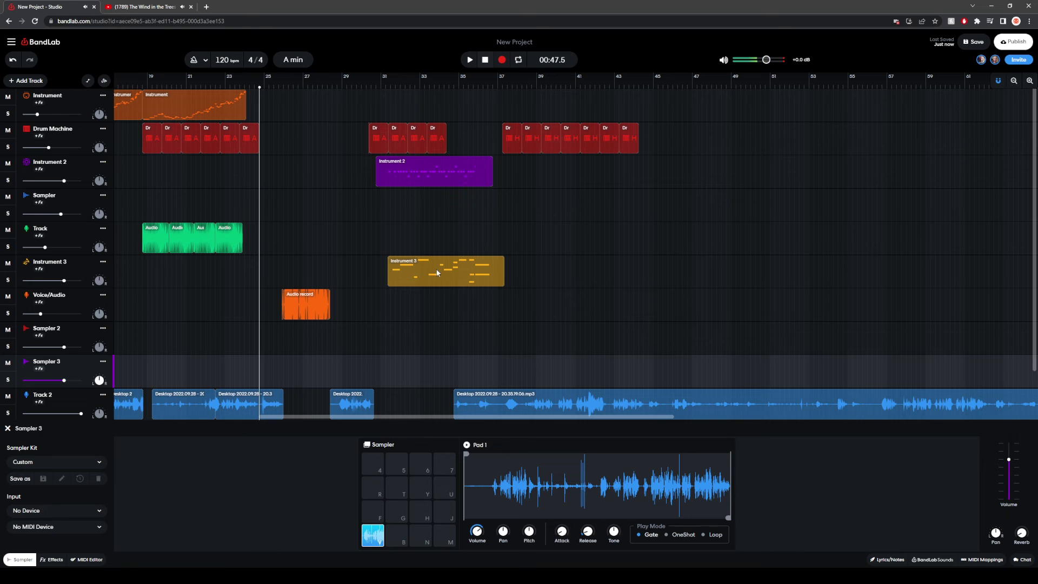
left_click_drag(359, 399, 356, 399)
left_click(470, 60)
left_click(484, 60)
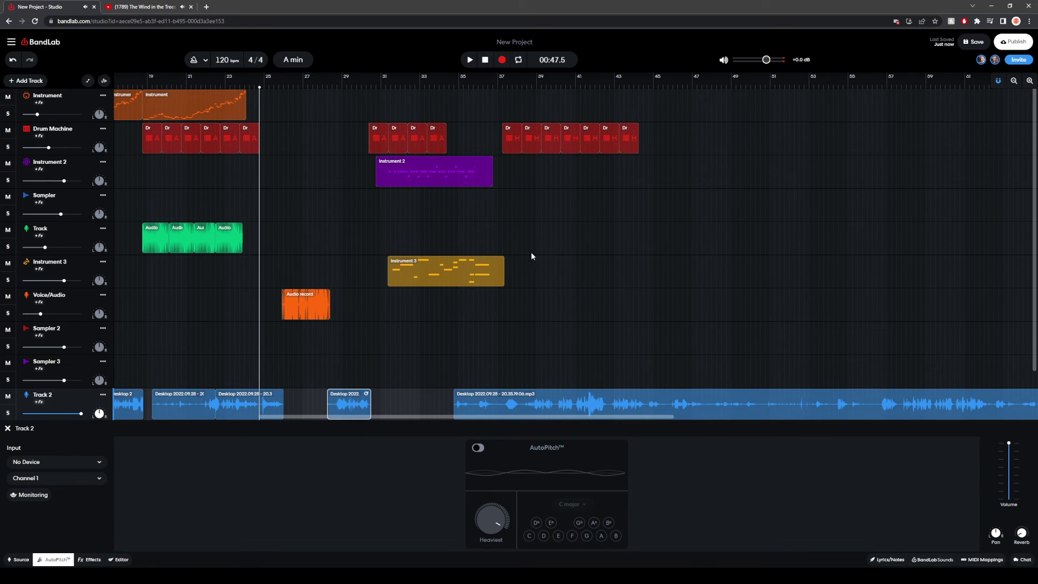
Step: Shrink the drum clips at bar 31 to a sliver
scroll(532, 252, "down", 2)
left_click(477, 167)
left_click_drag(480, 153, 441, 147)
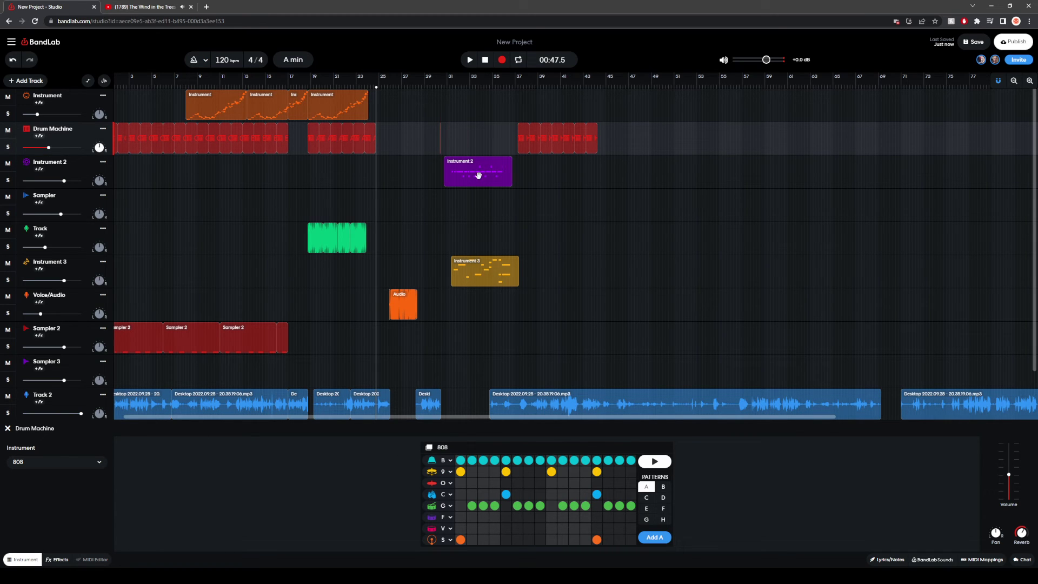
Step: Set the playback position to 00:58.0, near bar 30
left_click(529, 143)
left_click(449, 148)
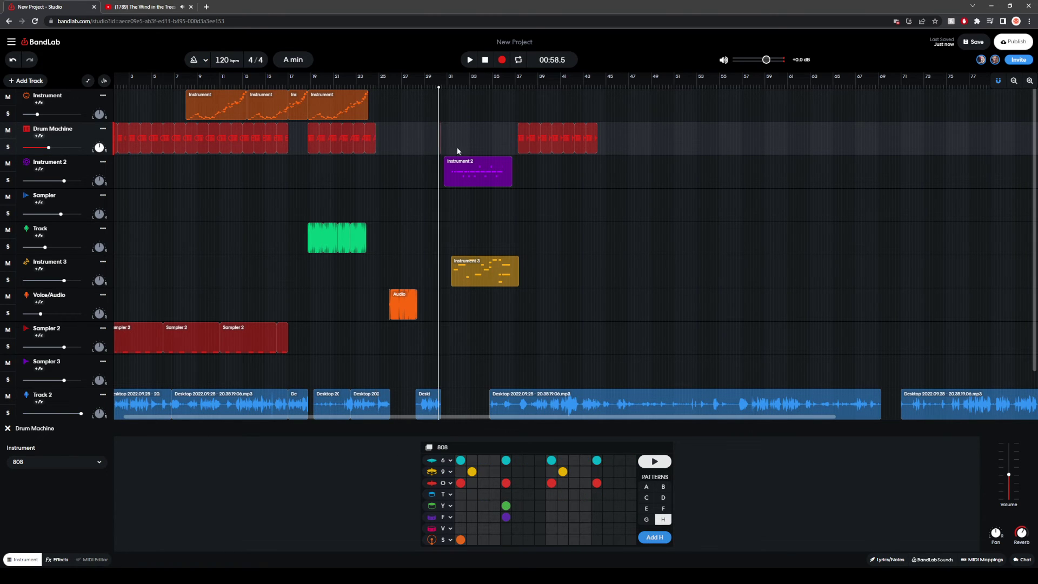
scroll(454, 137, "up", 1)
left_click(431, 139)
left_click(432, 143)
scroll(448, 139, "up", 6)
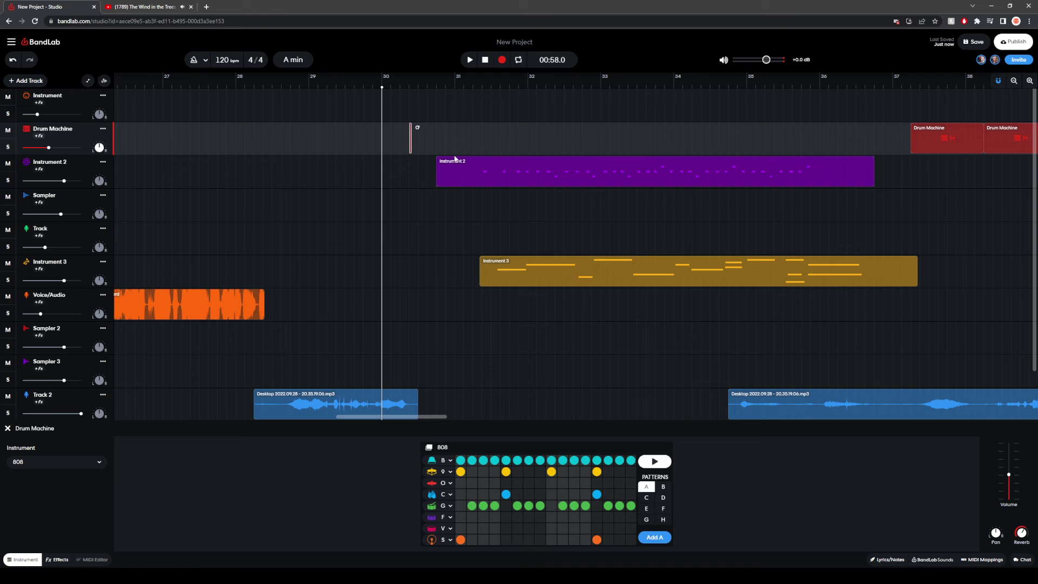
Step: Delete the purple Instrument 2 and gold Instrument 3 clips
left_click(454, 163)
key("Delete")
left_click(651, 280)
key("Delete")
scroll(563, 234, "down", 3)
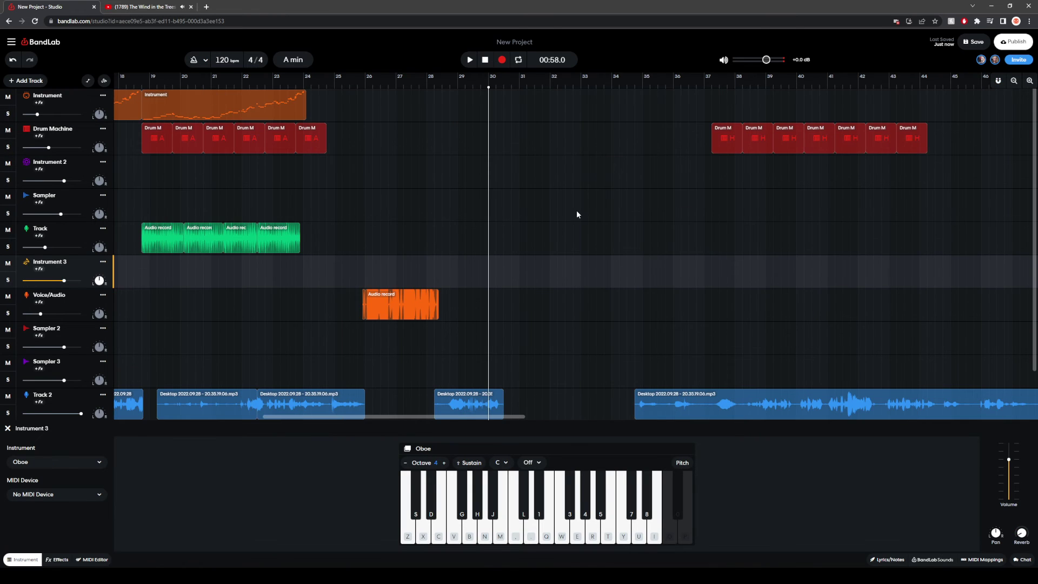
Step: Delete every Drum Machine clip from bar 37 through bar 43
left_click(729, 138)
key("Delete")
left_click(760, 138)
key("Delete")
left_click(789, 139)
key("Delete")
left_click(849, 139)
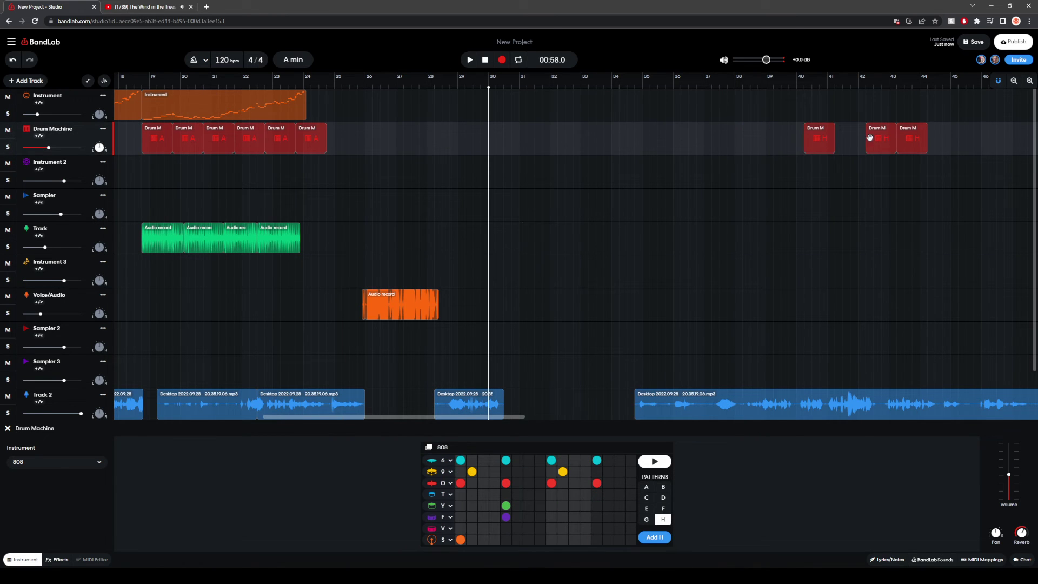
key("Delete")
left_click(884, 143)
key("Delete")
key("Delete")
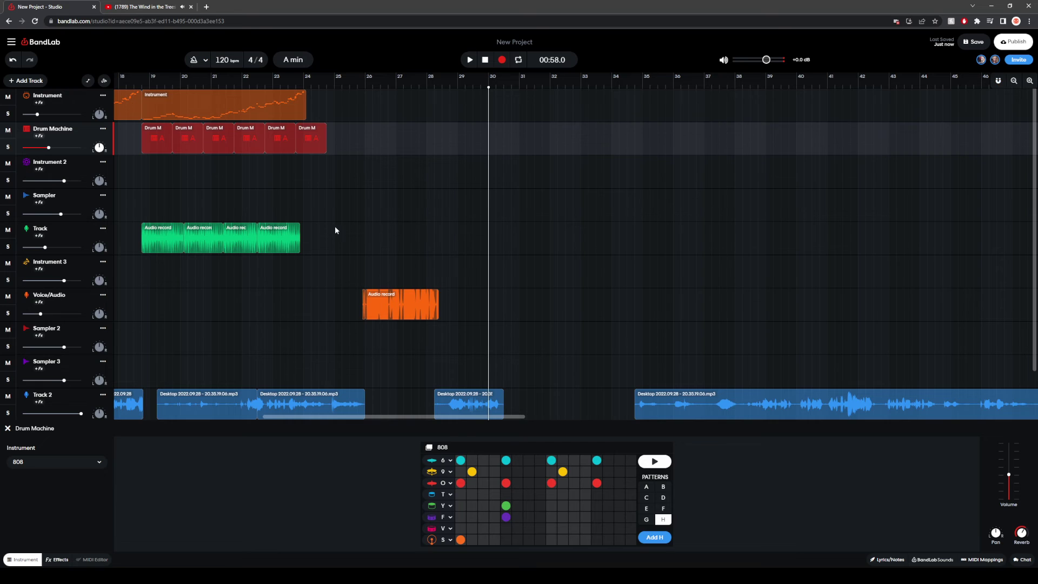
Step: Move the playhead back to about bar 25 and select the Instrument 2 track
scroll(352, 226, "down", 3)
left_click_drag(389, 347, 341, 324)
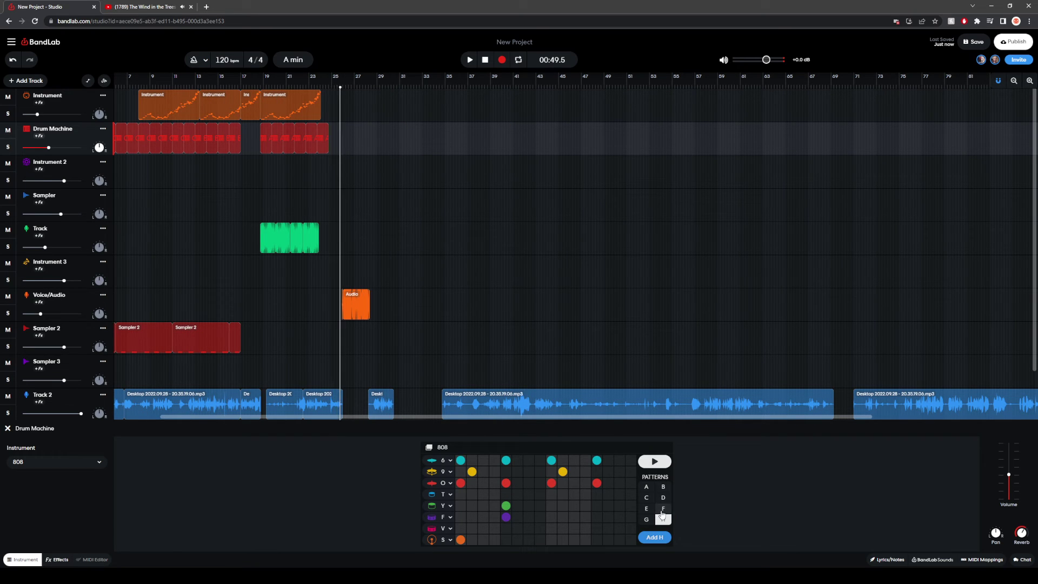
left_click(132, 174)
scroll(313, 417, "left", 3)
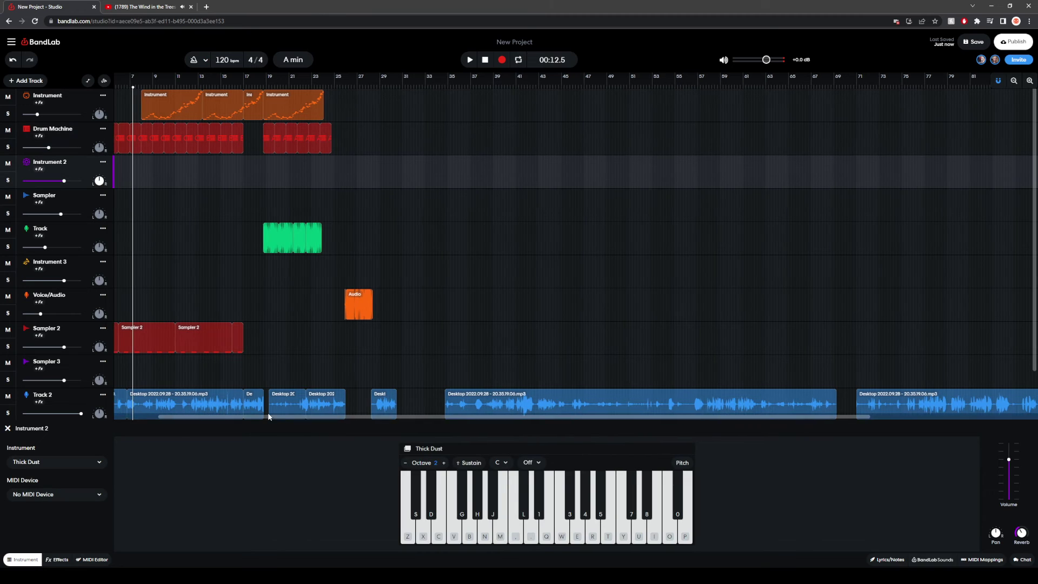
Step: Add a pattern C drum clip at bar 28 and play it back
left_click(132, 140)
scroll(240, 199, "up", 2)
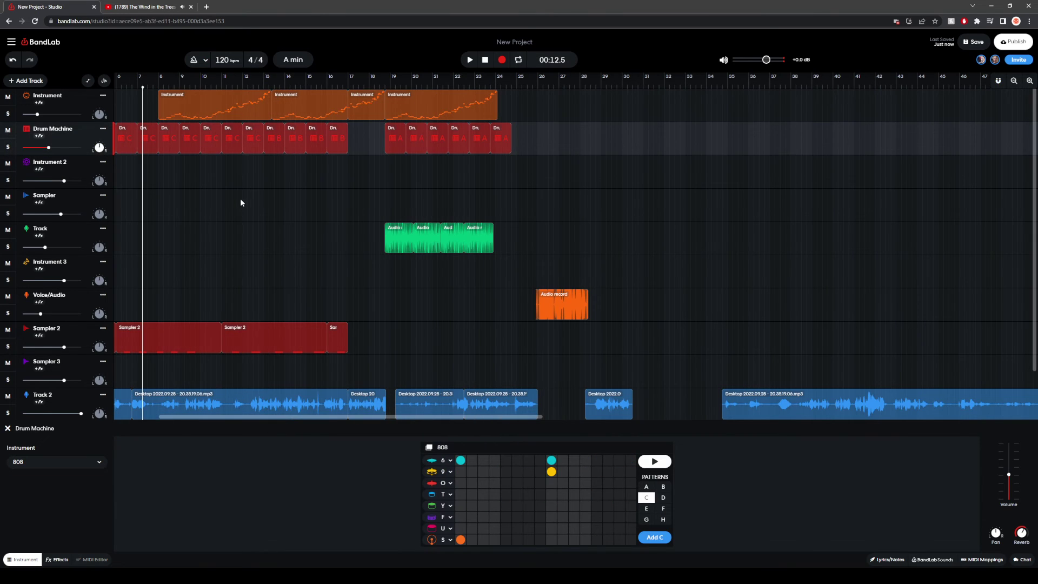
left_click_drag(639, 142, 587, 141)
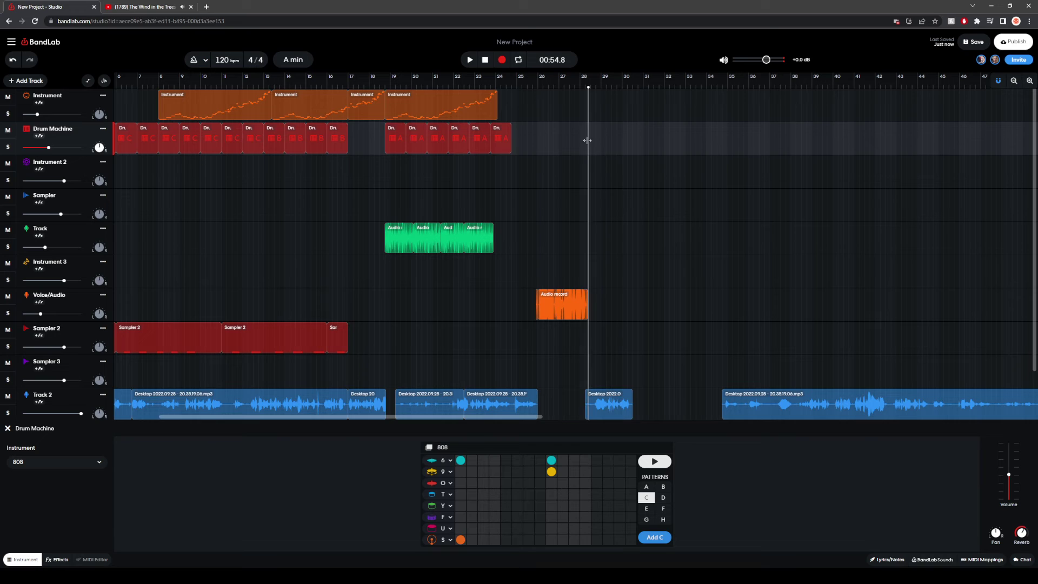
left_click(656, 537)
key("space")
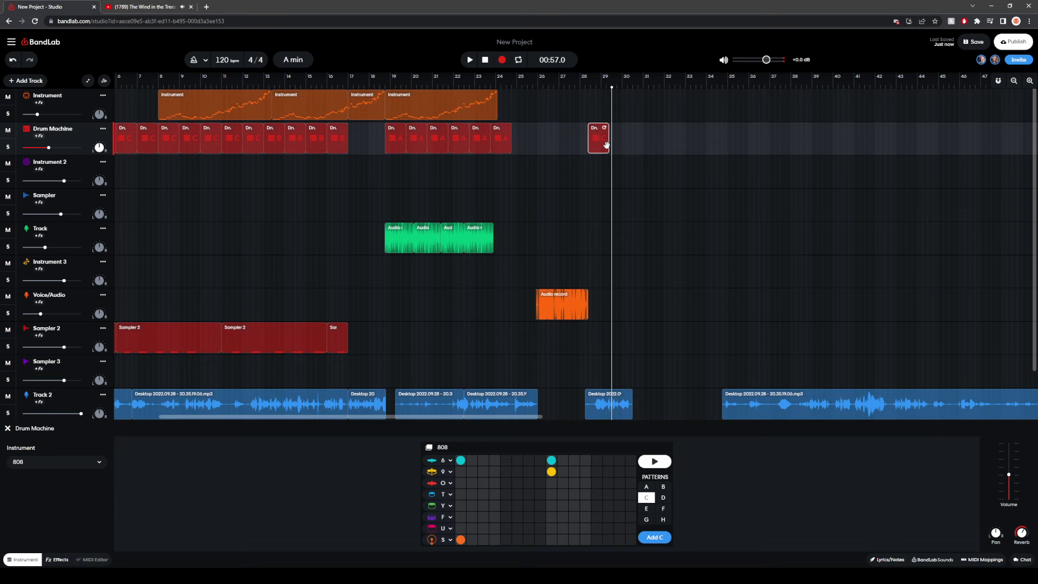
Step: Duplicate the Drum Machine clip right after itself with Ctrl+D
left_click(609, 175)
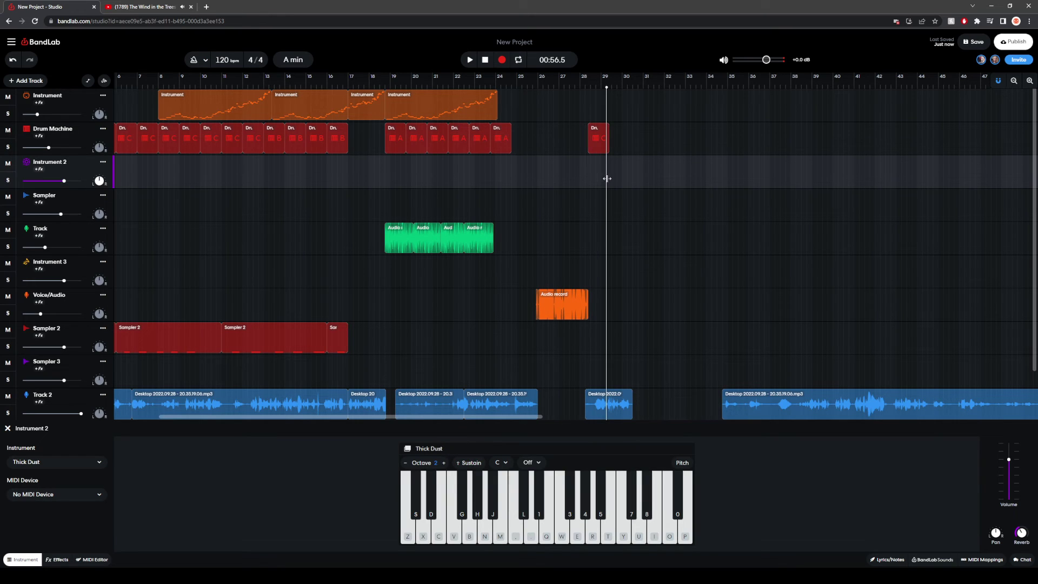
left_click(608, 133)
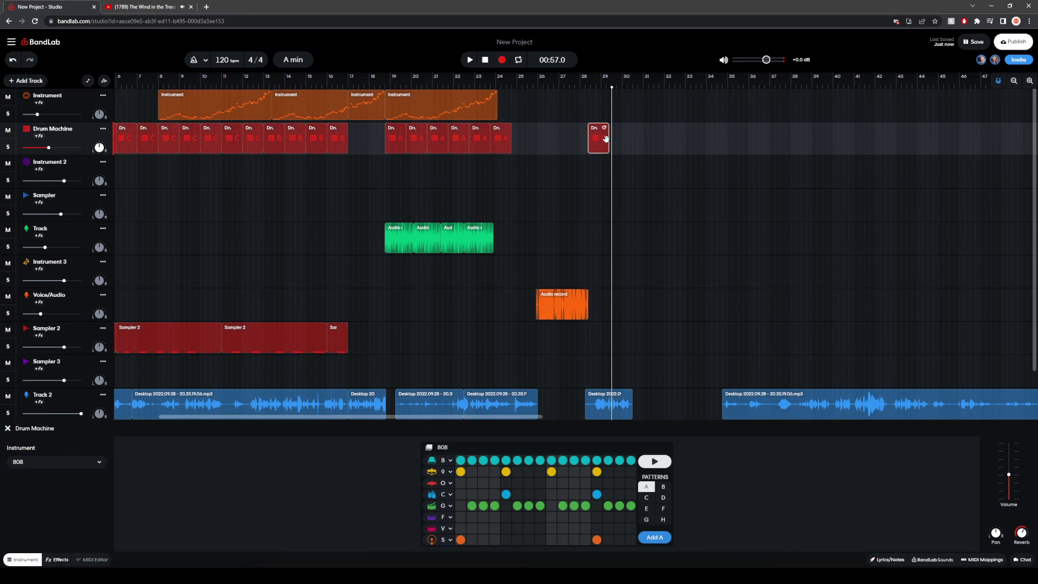
left_click(609, 144)
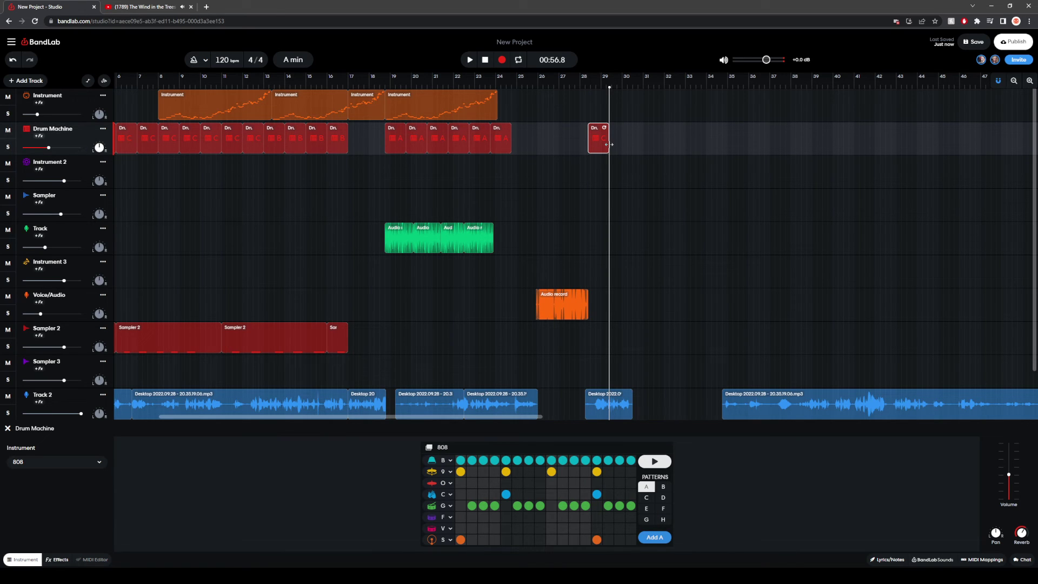
key("ctrl+d")
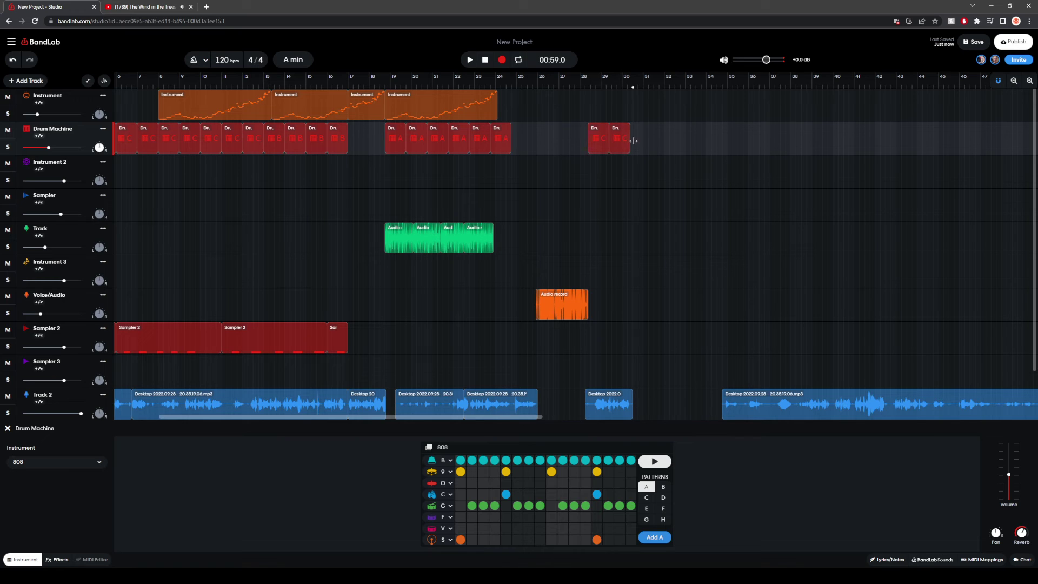
Step: Paste another drum clip at 01:00.7, at the end of the drum clips
left_click(630, 141)
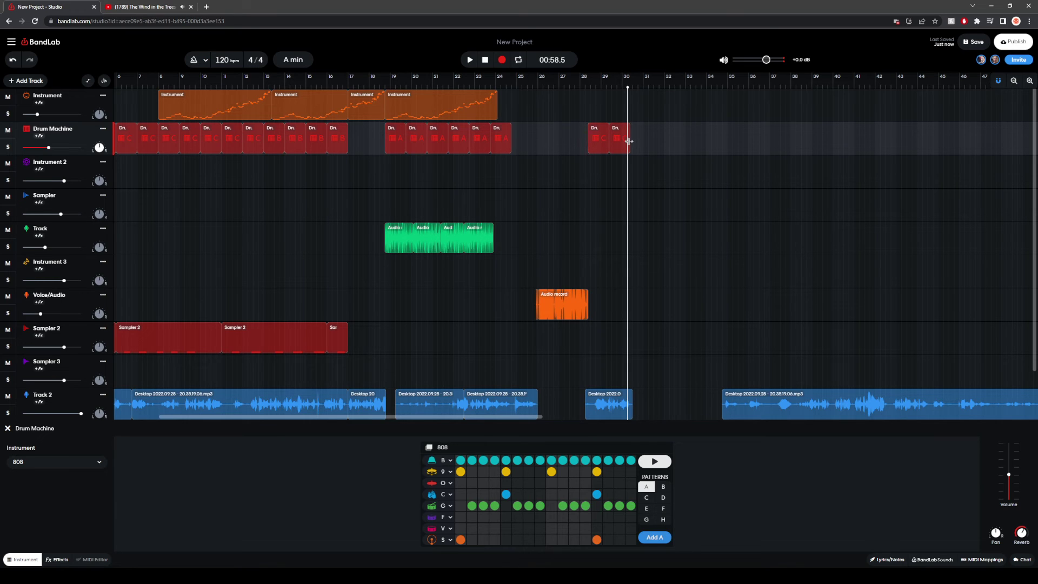
left_click(658, 150)
left_click(654, 145)
left_click(646, 145)
left_click(652, 145)
left_click(651, 145)
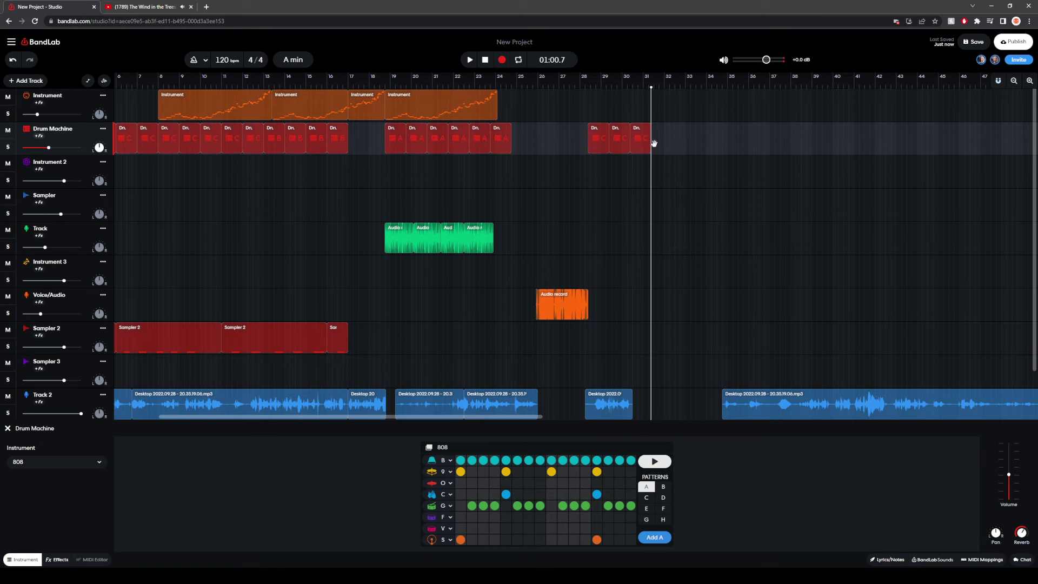
key("ctrl+v")
Step: Move the bar-29 drum clip one bar later and audition the late drum section
left_click(554, 207)
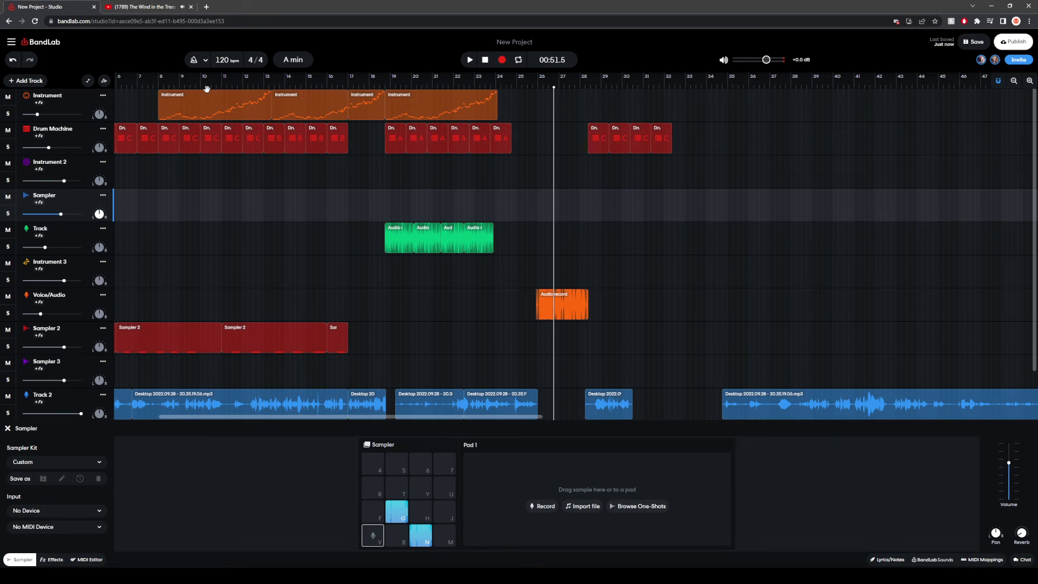
left_click(471, 60)
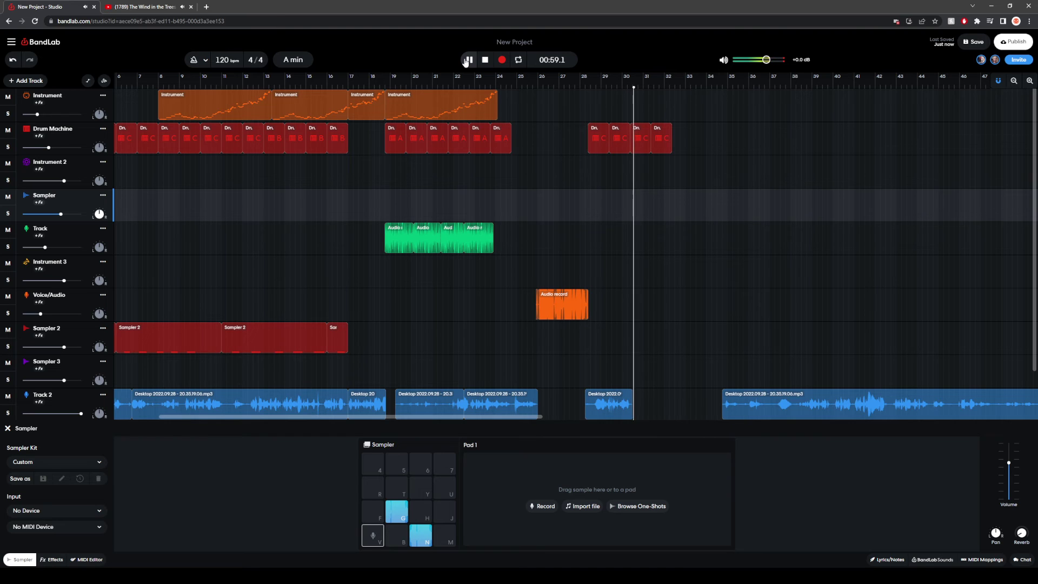
left_click(485, 59)
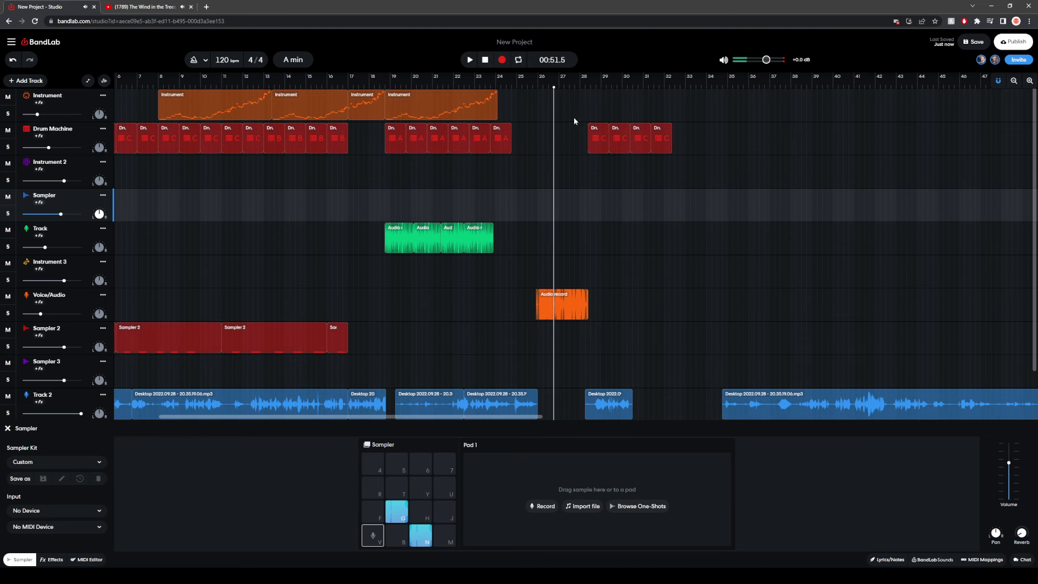
left_click(595, 138)
left_click_drag(594, 138, 617, 141)
left_click(564, 141)
left_click(469, 60)
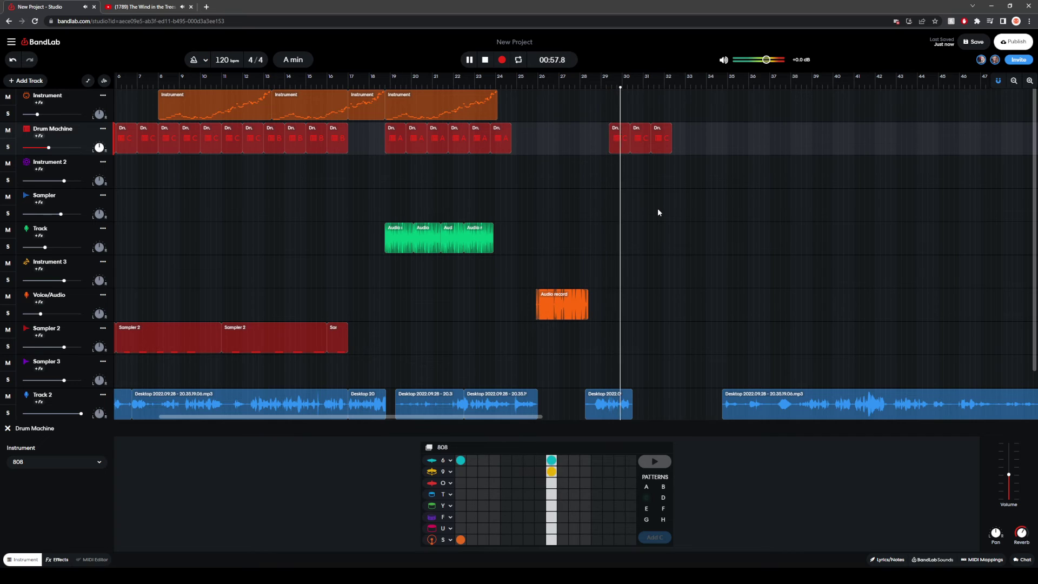
key("space")
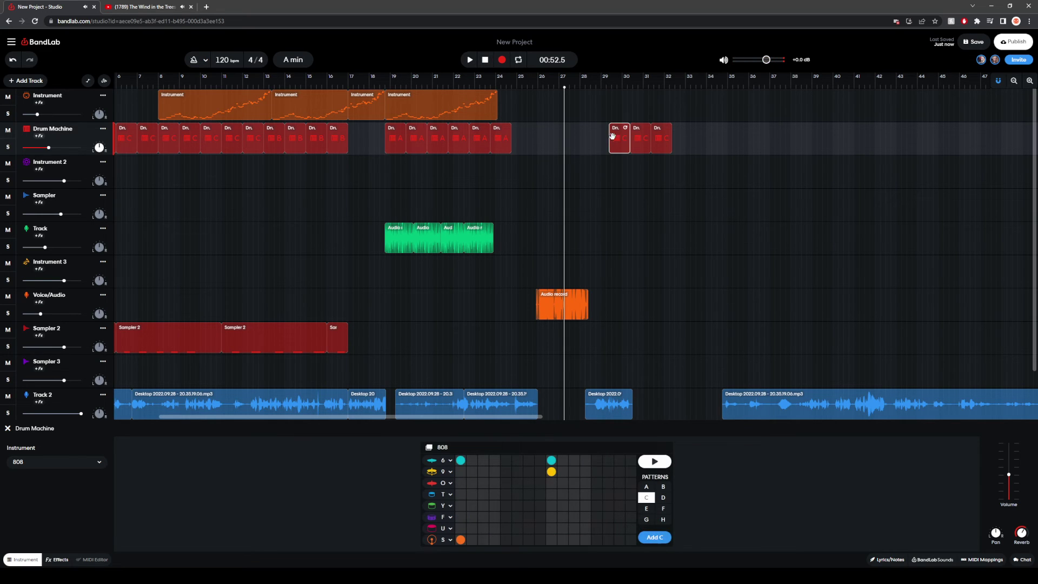
Step: Paste the copied drum clip onto the Drum Machine track at bar 28 and play it
left_click(602, 139)
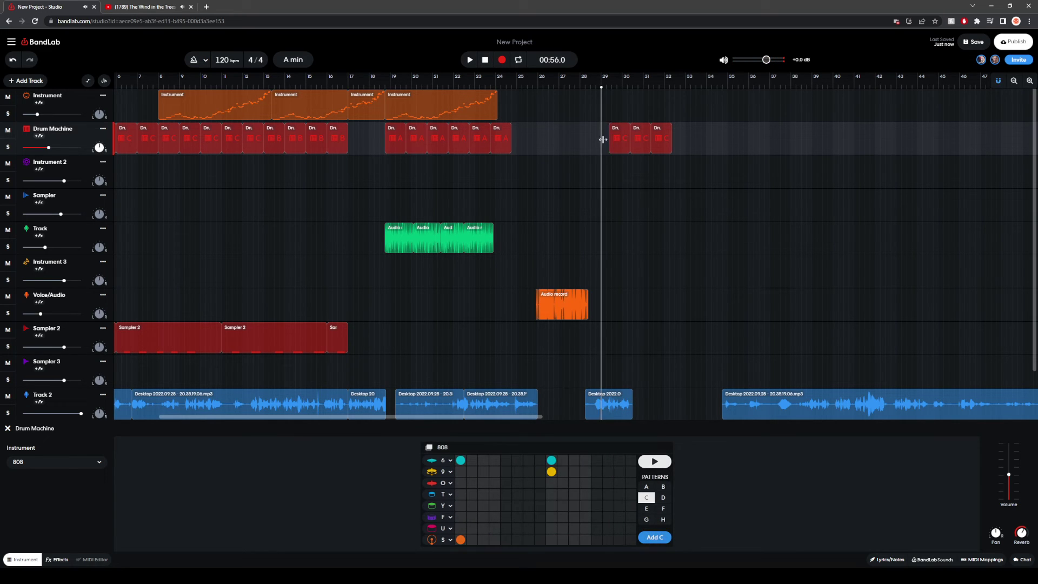
left_click(589, 208)
left_click(582, 168)
key("ctrl+v")
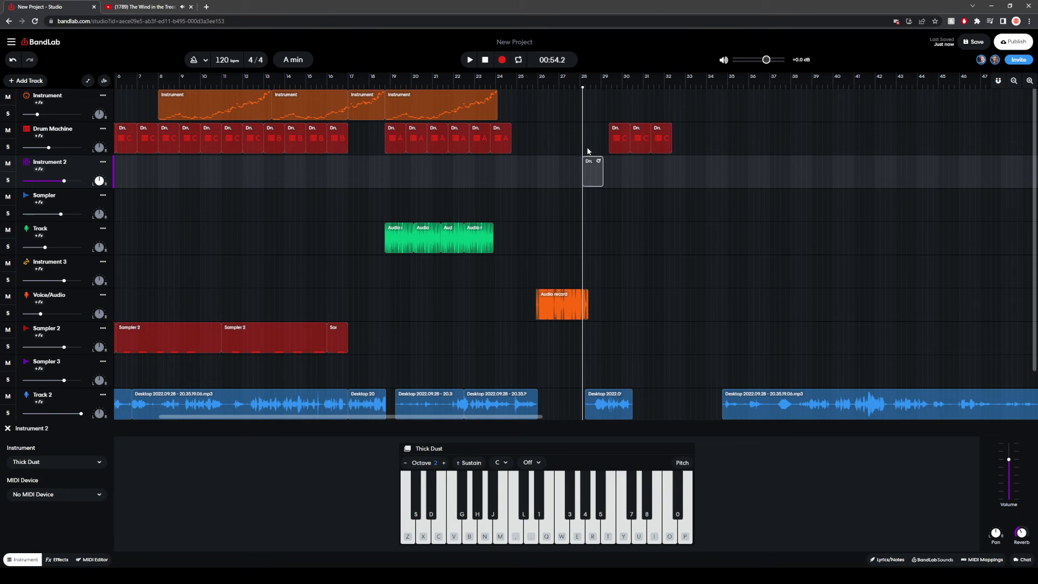
left_click_drag(589, 170, 589, 139)
left_click(469, 59)
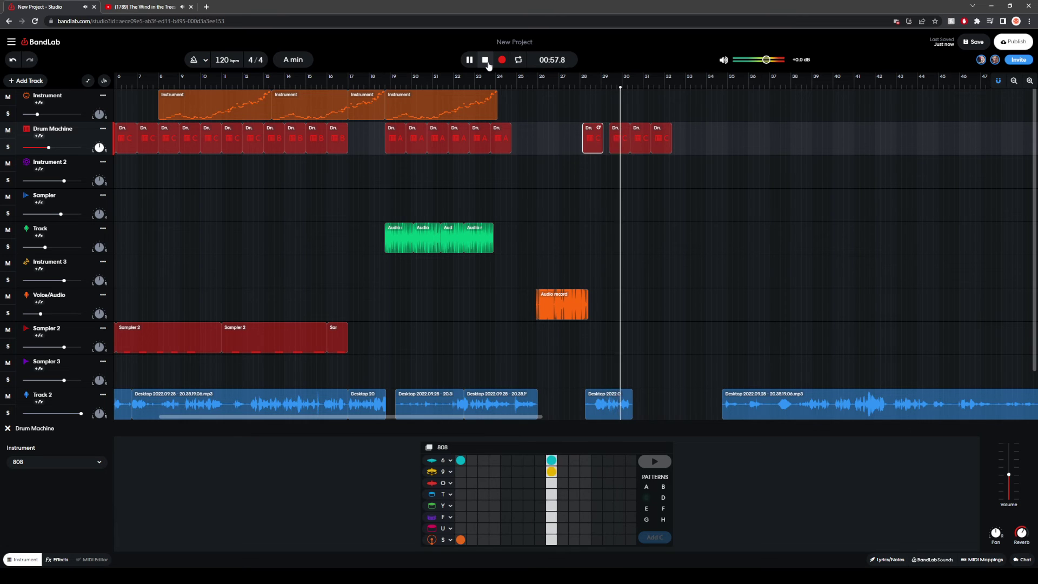
left_click(485, 60)
Step: Play the reworked drum section from just before bar 28
left_click(619, 132)
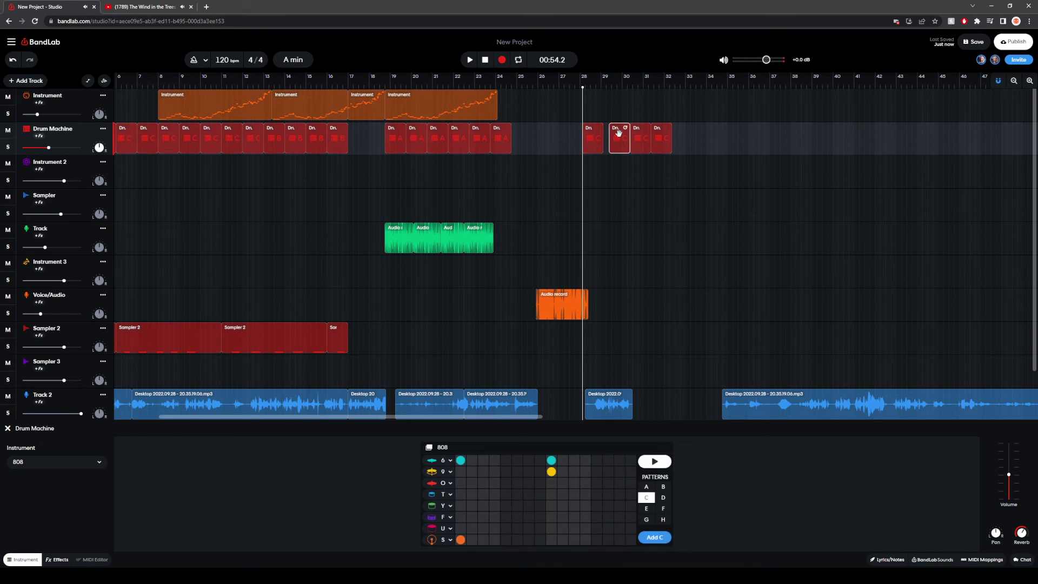
left_click(567, 135)
left_click(469, 59)
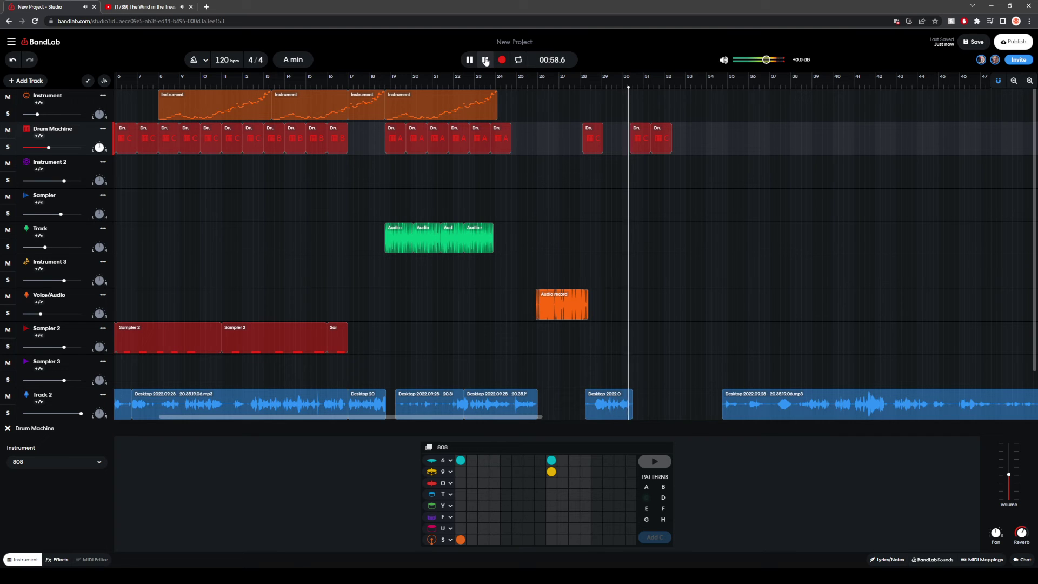
left_click(306, 245)
Step: Stop playback, return to bar 1, save a new revision, and play from the beginning
key("space")
scroll(519, 335, "down", 1)
scroll(508, 351, "up", 1)
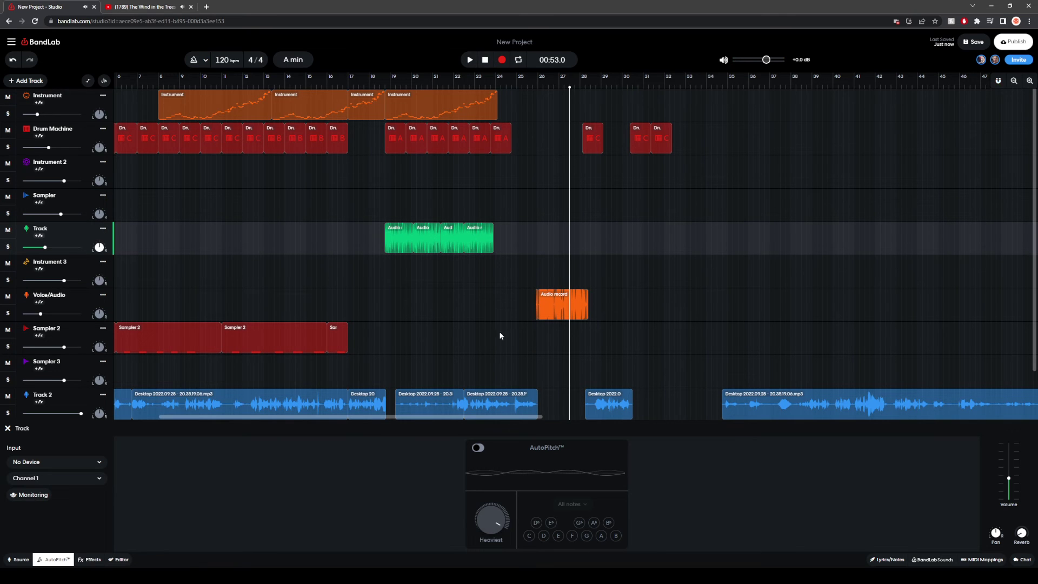
scroll(325, 243, "left", 5)
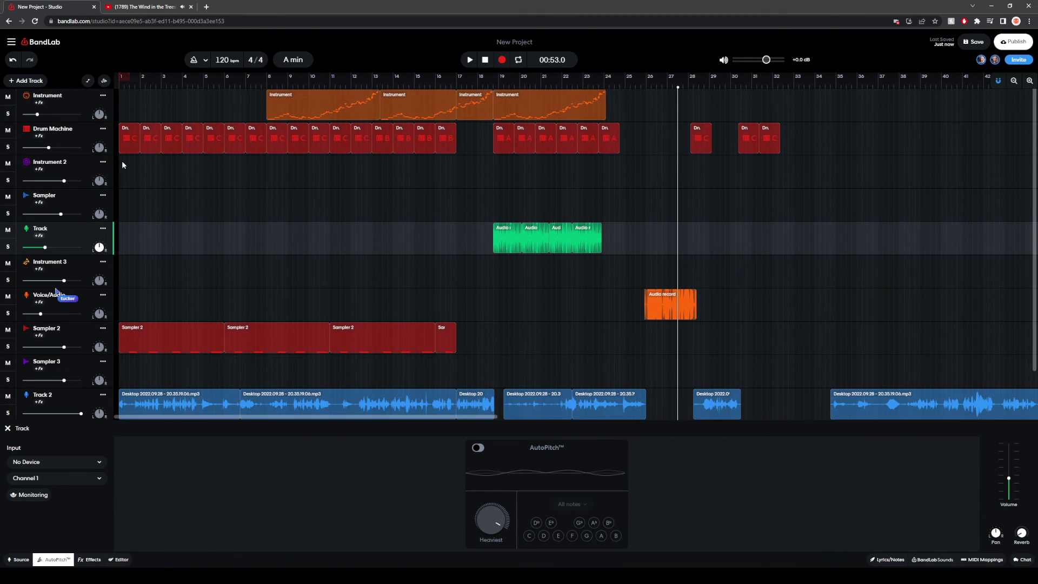
left_click(128, 112)
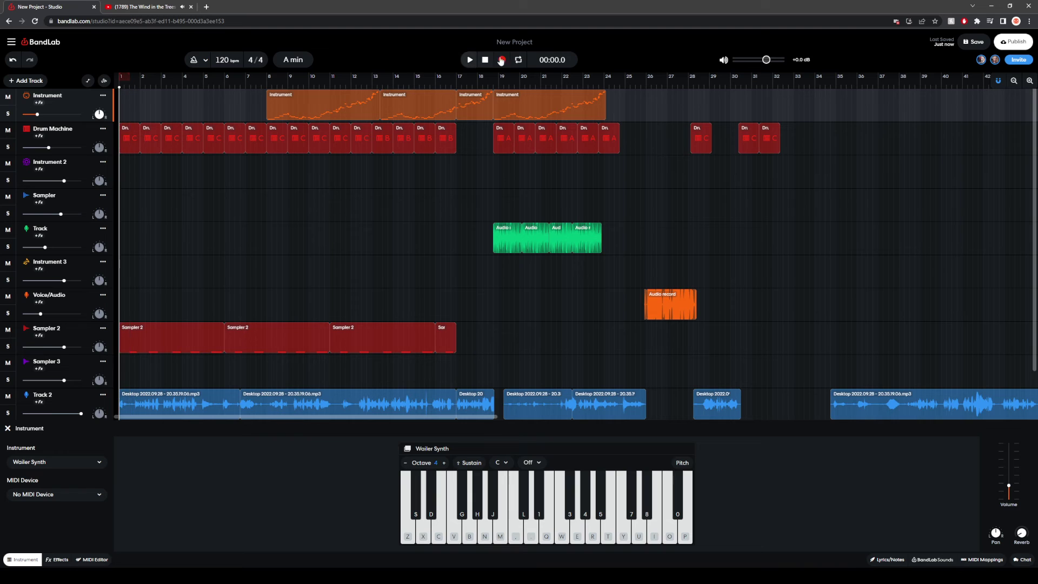
left_click(973, 45)
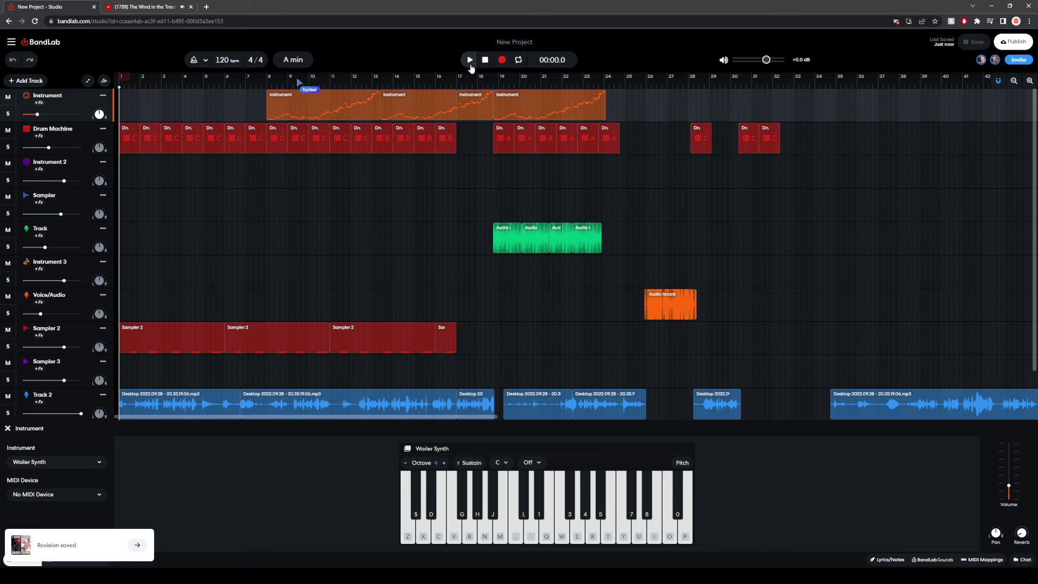
left_click(470, 64)
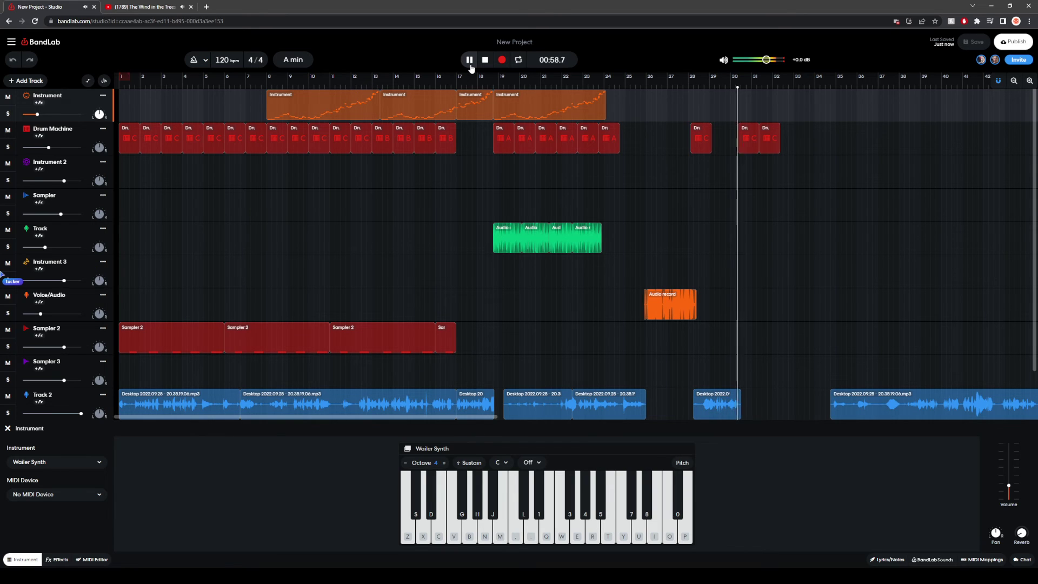
Step: Audition the song from bar 18
left_click(486, 62)
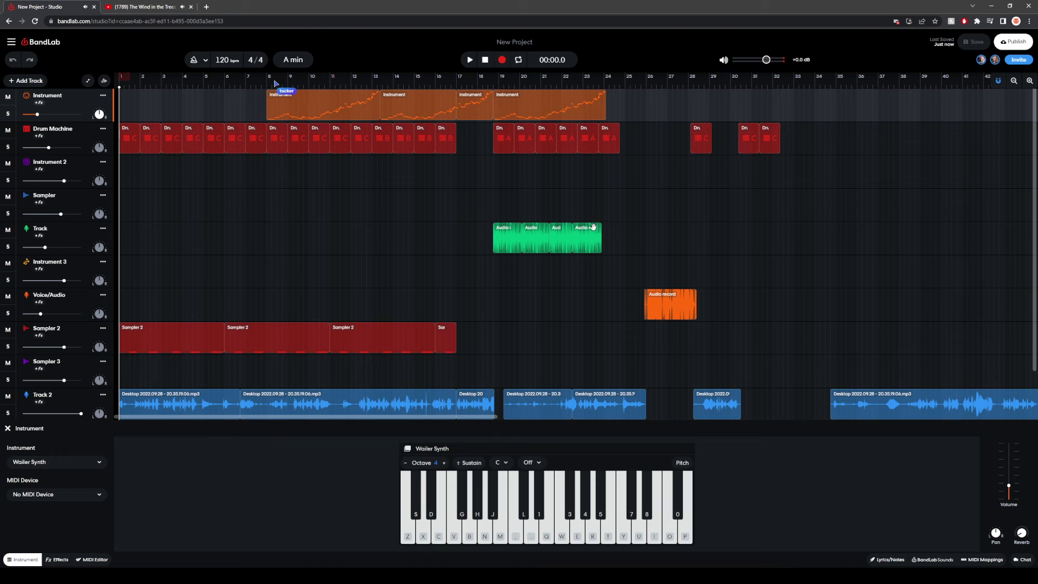
left_click(544, 369)
left_click(498, 306)
left_click(483, 300)
left_click(469, 59)
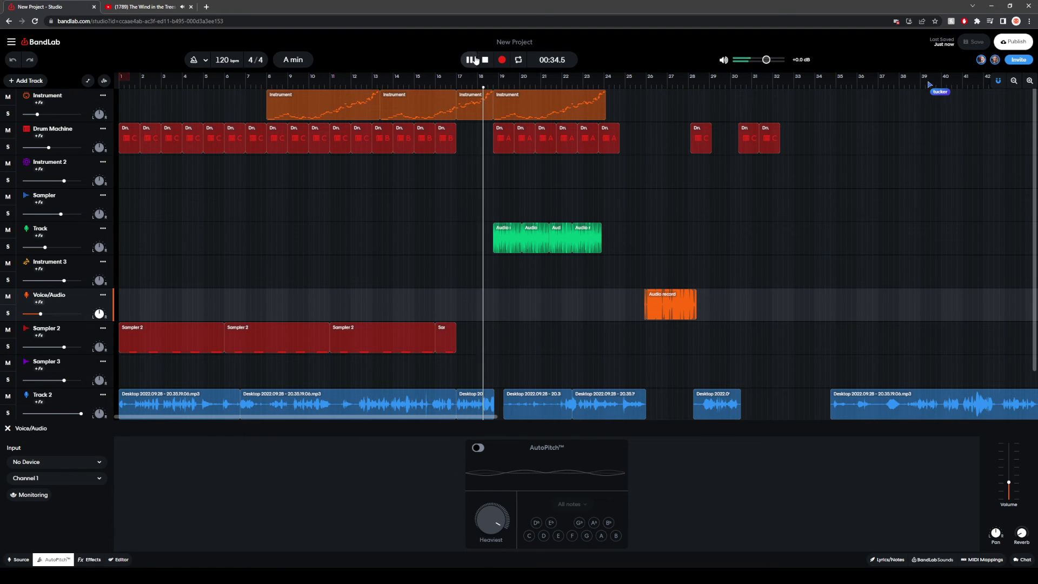
left_click(484, 60)
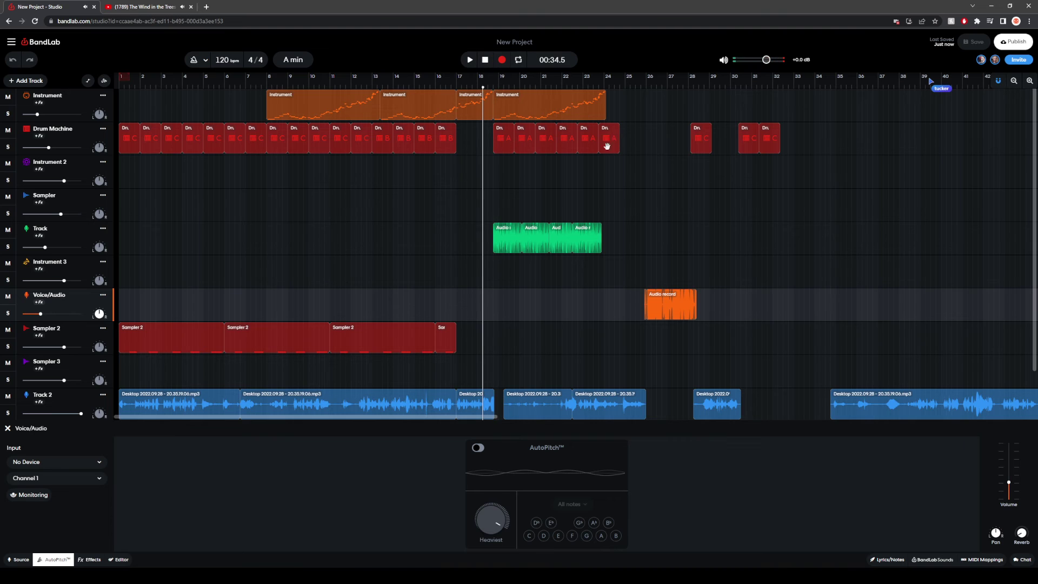
Step: Select the Instrument, Desktop, Audio and drum clips from bar 19 and drag them one bar later
left_click(590, 172)
scroll(596, 214, "down", 3)
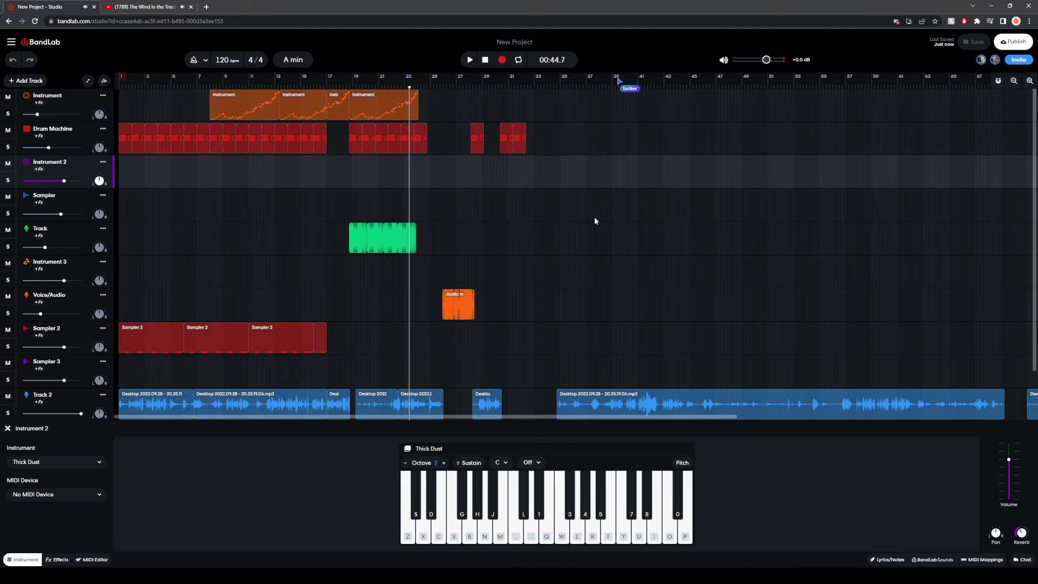
left_click(365, 106)
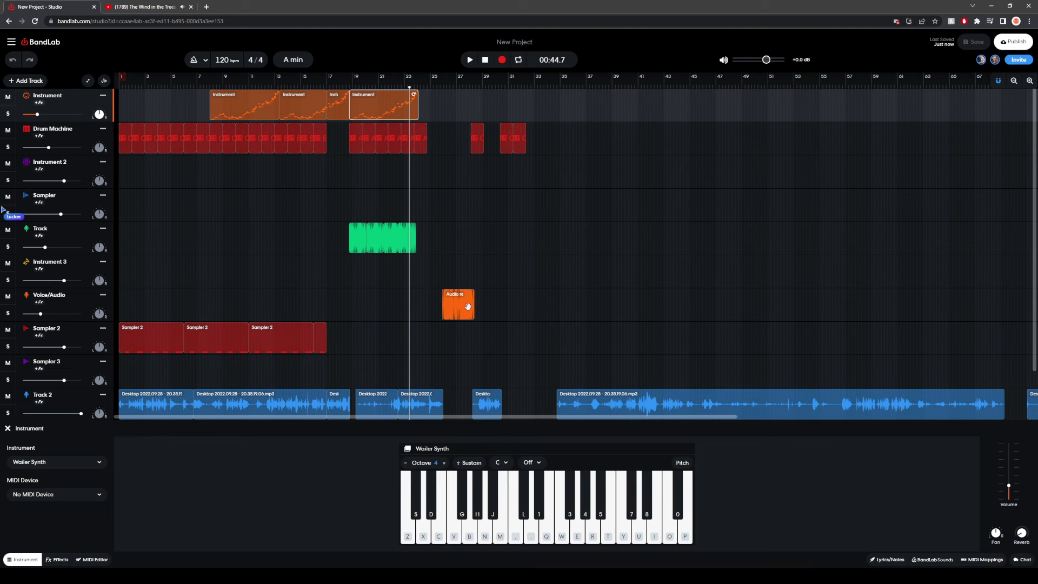
left_click(484, 399)
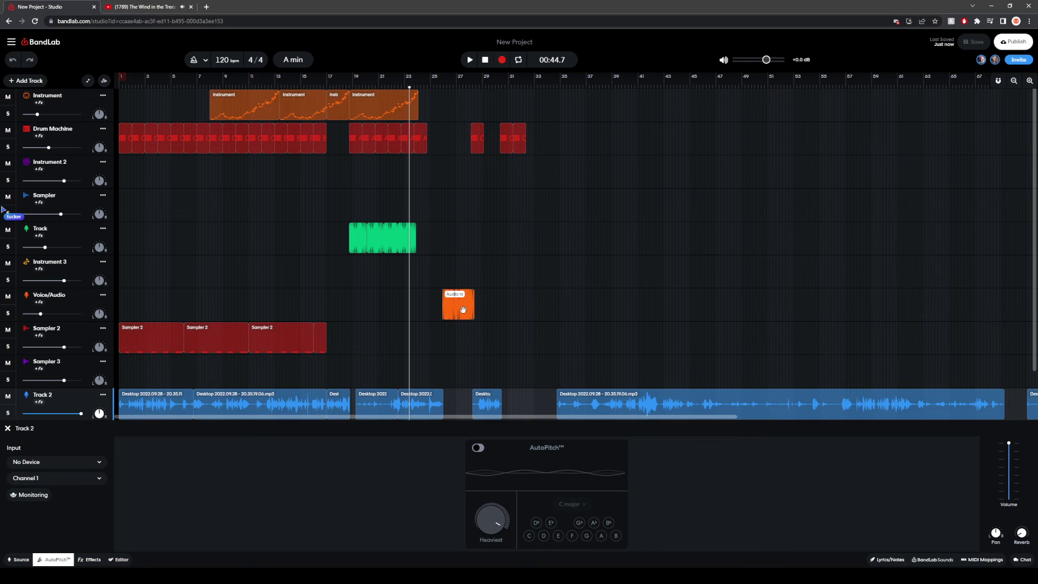
left_click(489, 400)
left_click(463, 304)
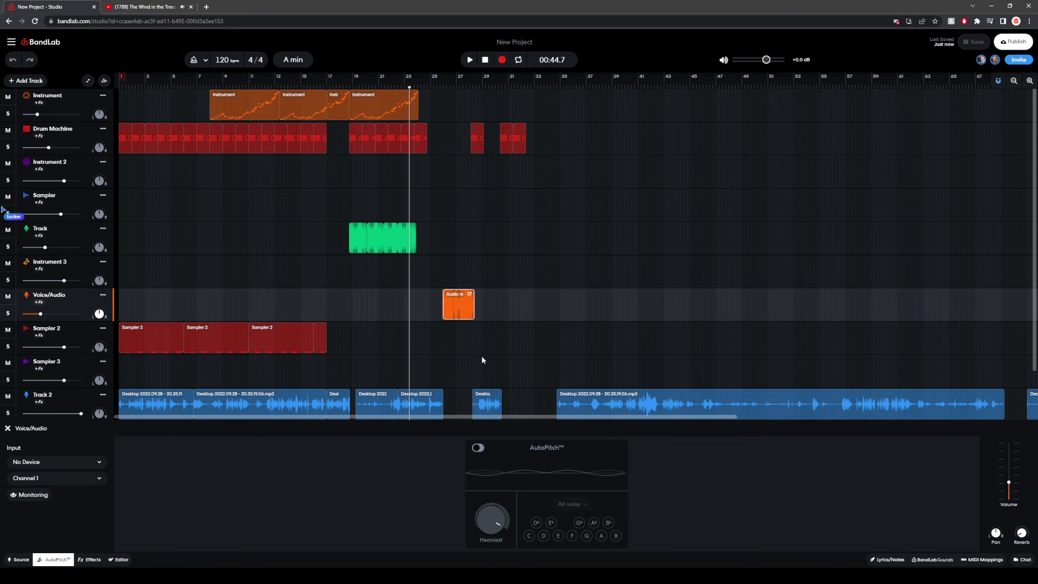
left_click(488, 398)
left_click(506, 139)
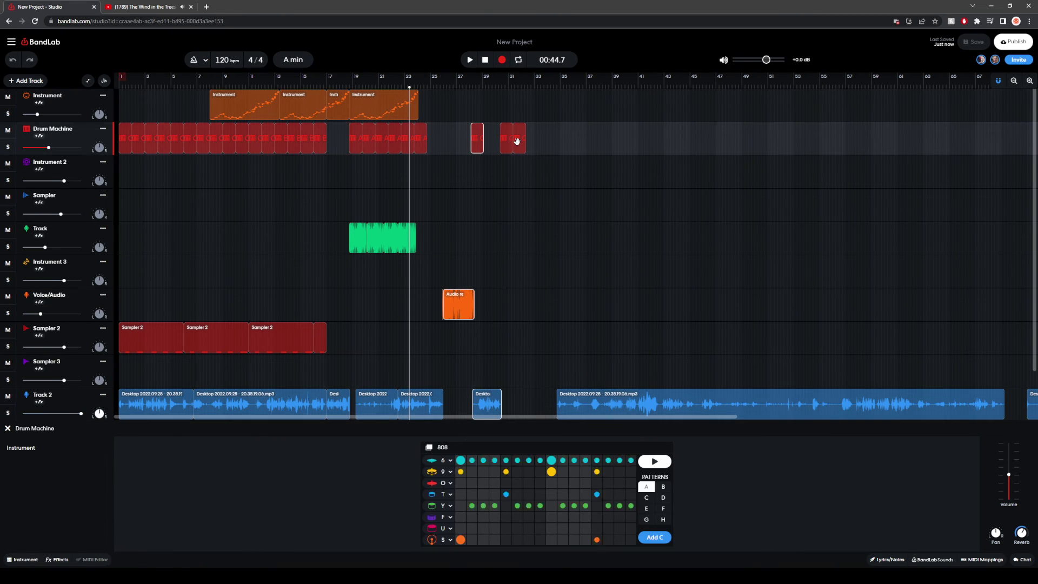
left_click(420, 403)
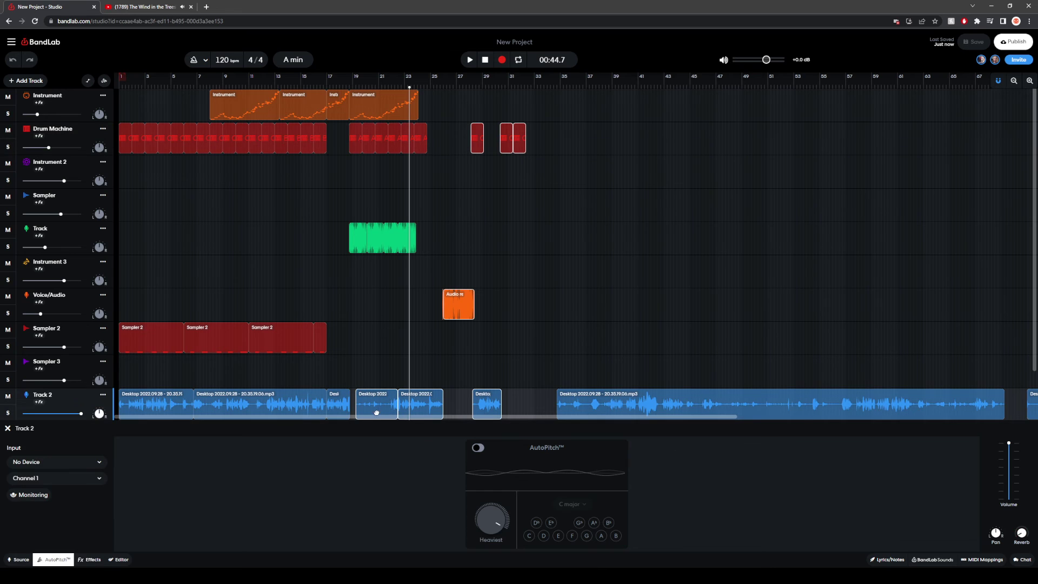
left_click(399, 234)
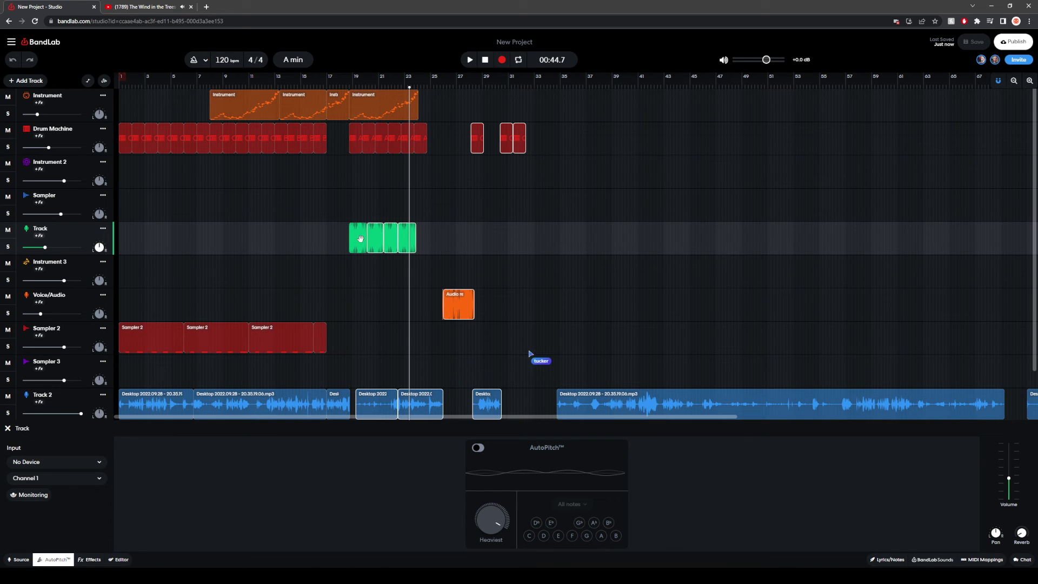
left_click(403, 134)
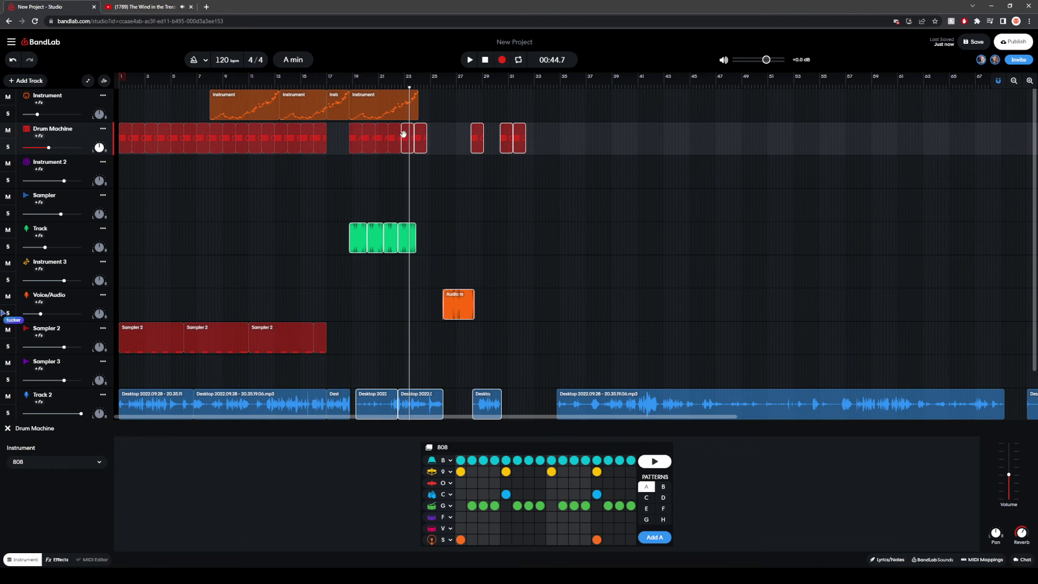
left_click_drag(377, 111, 395, 109)
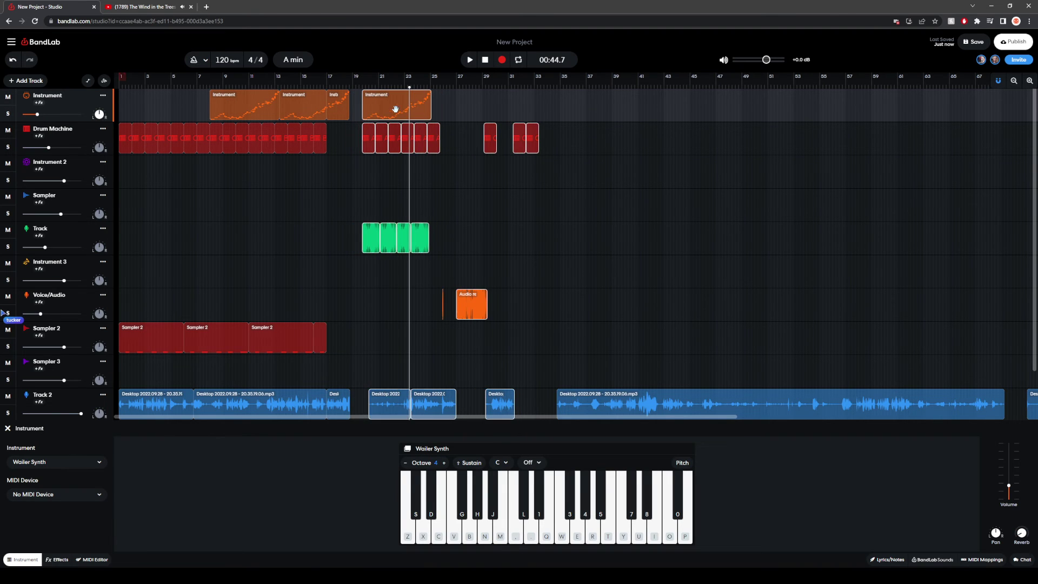
Step: Play across the new gap starting near bar 17
left_click(337, 309)
left_click(346, 400)
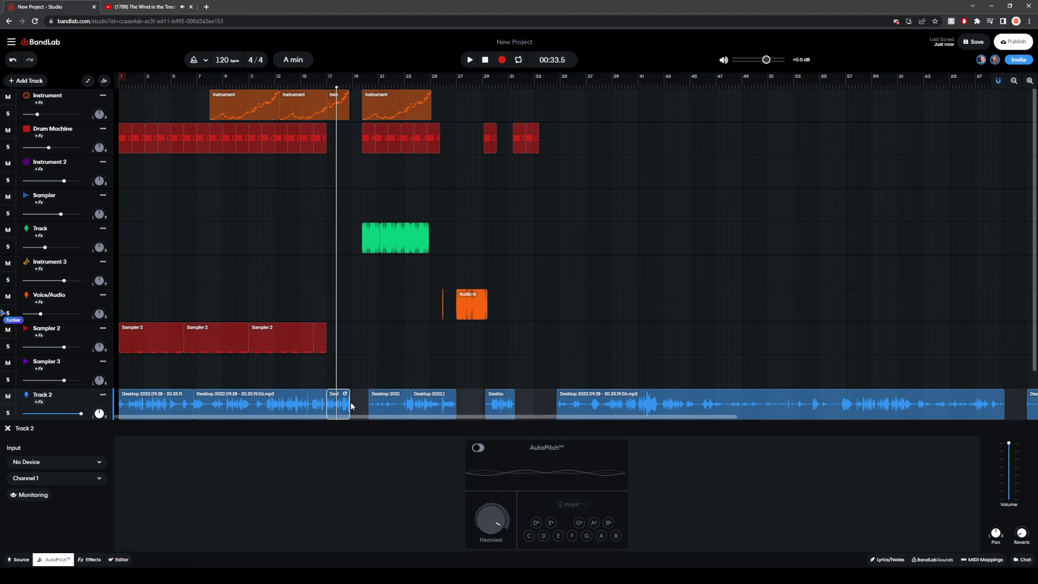
left_click(469, 59)
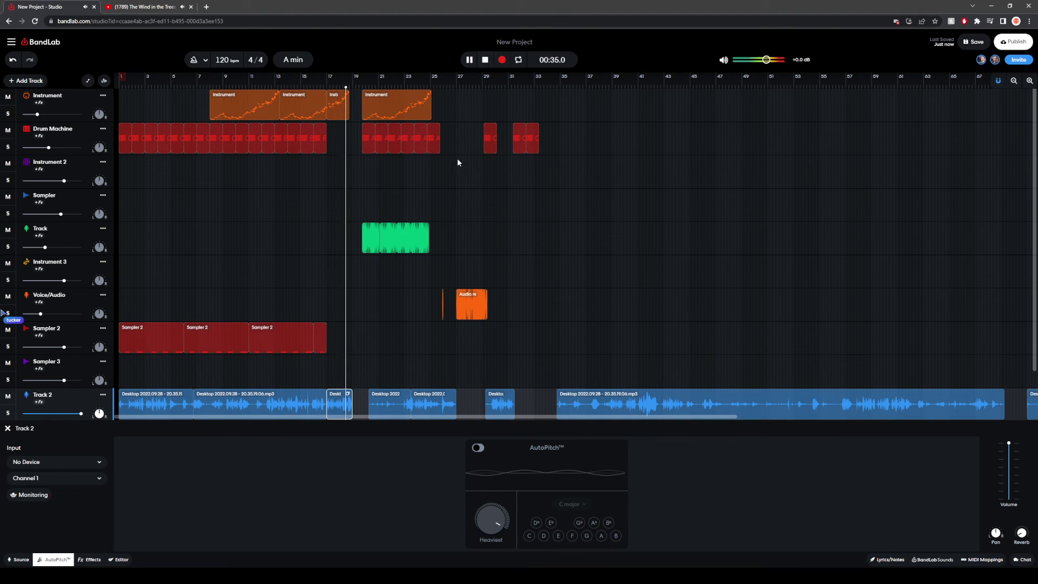
left_click(485, 60)
left_click(350, 151)
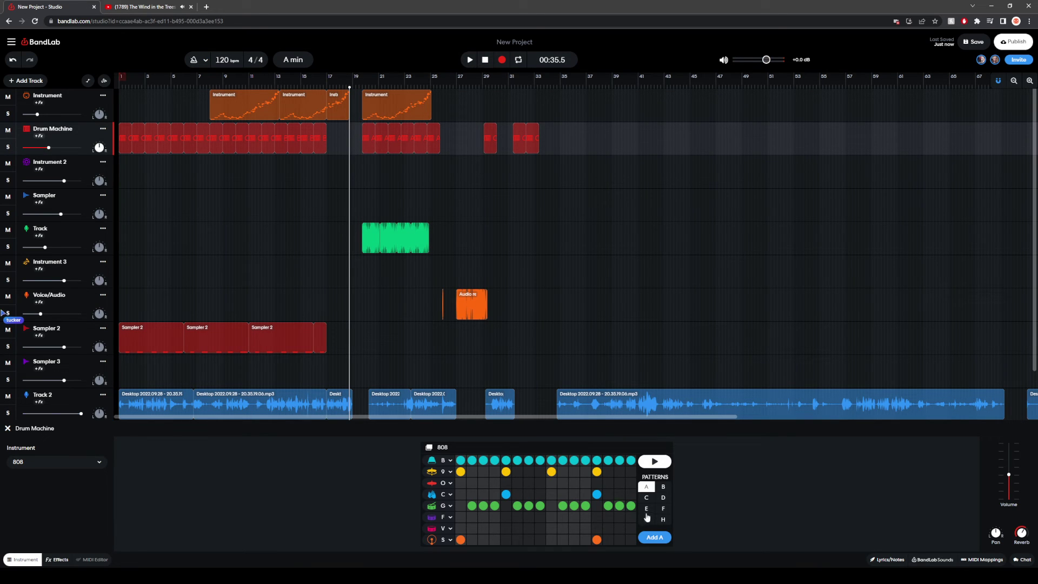
Step: In empty pattern G, add two O-row hits and first-step hits on the T and Y rows
left_click(647, 520)
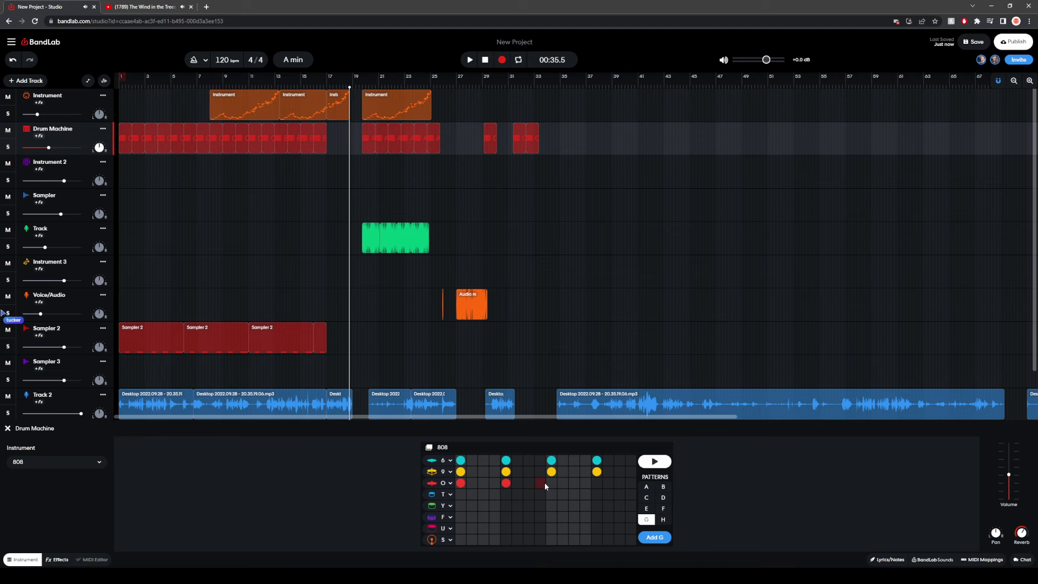
left_click(595, 484)
left_click(654, 461)
left_click(654, 461)
left_click(460, 494)
left_click(464, 507)
left_click(654, 461)
Step: Change the T row sound to Clap, preview, and add pattern G to the Drum Machine track
left_click(425, 494)
left_click(444, 492)
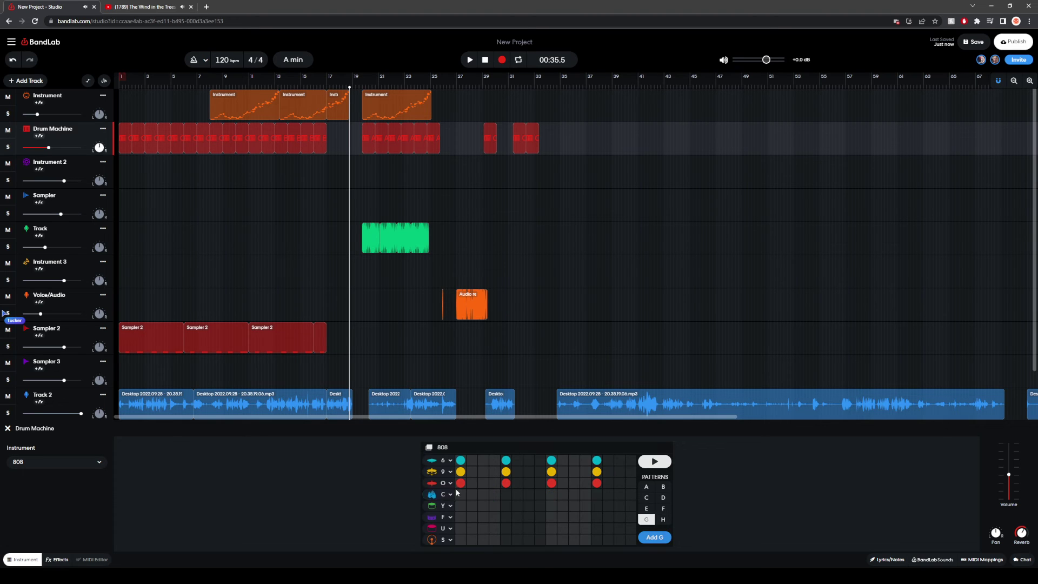
left_click(662, 464)
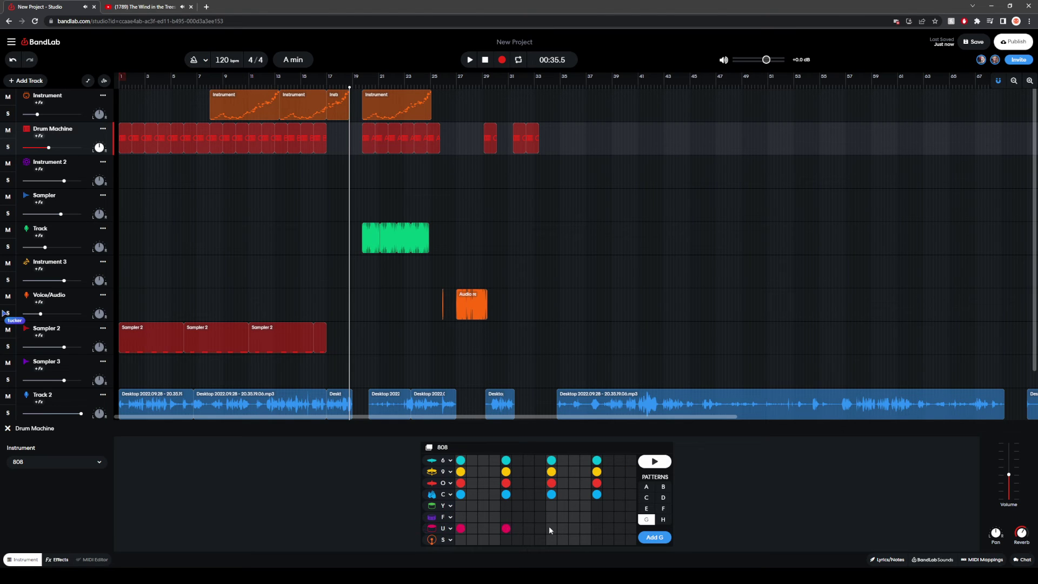
left_click(655, 460)
left_click(653, 465)
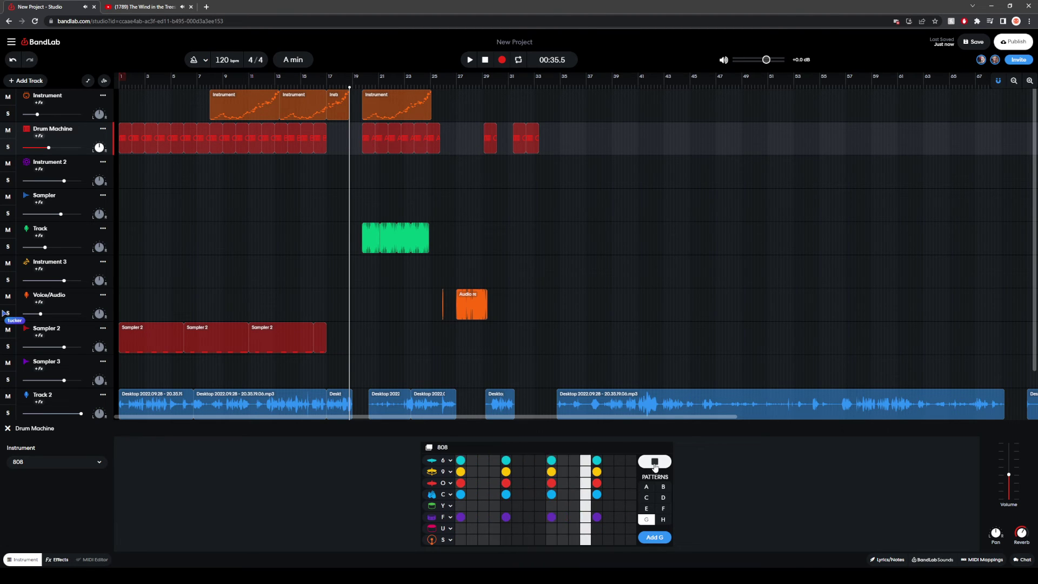
left_click(649, 537)
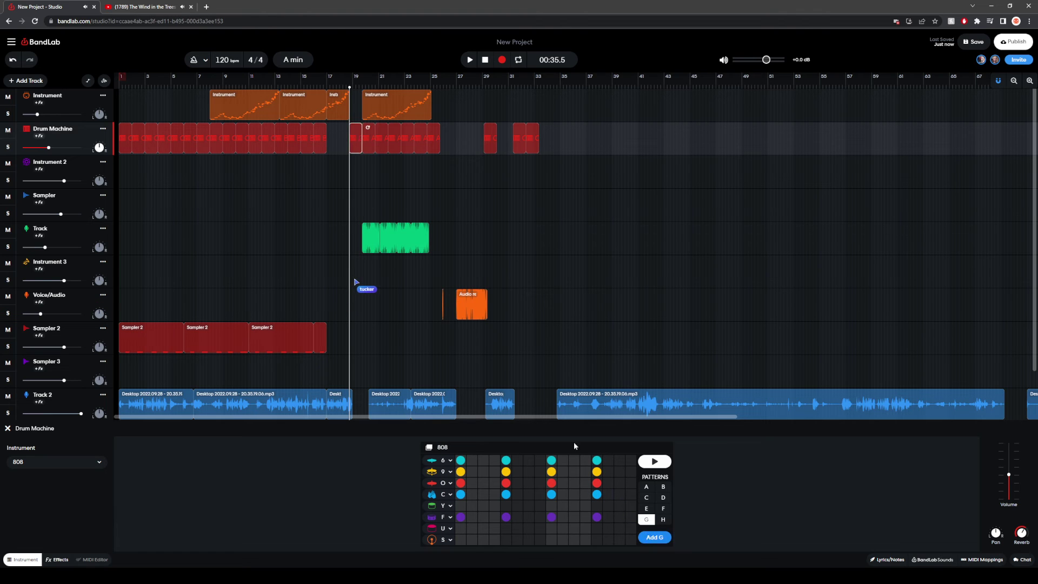
Step: Drag the small Voice/Audio clip onto the Audio record clip and rewind to the song start
left_click(294, 223)
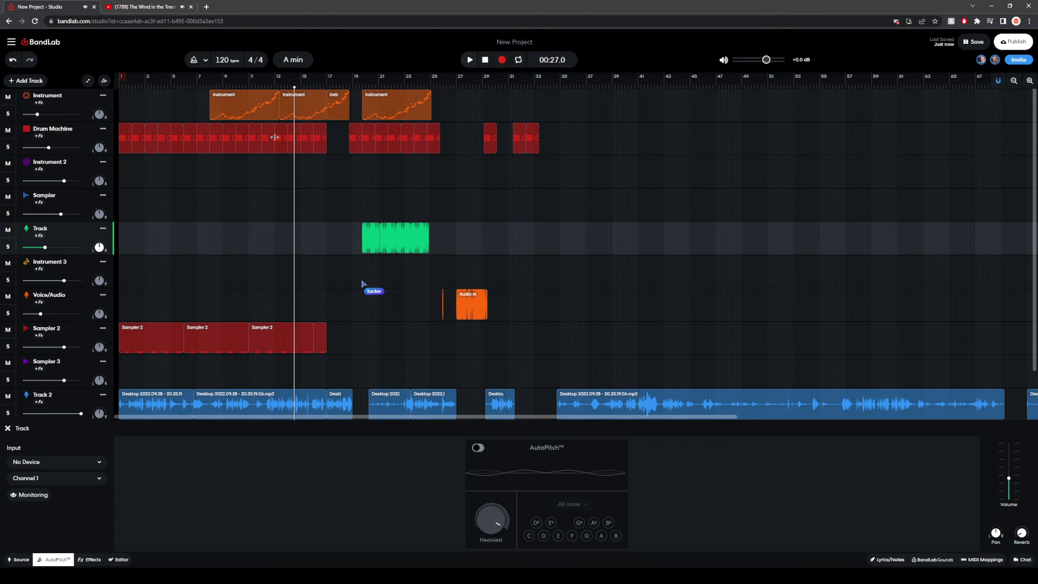
left_click_drag(294, 185, 120, 185)
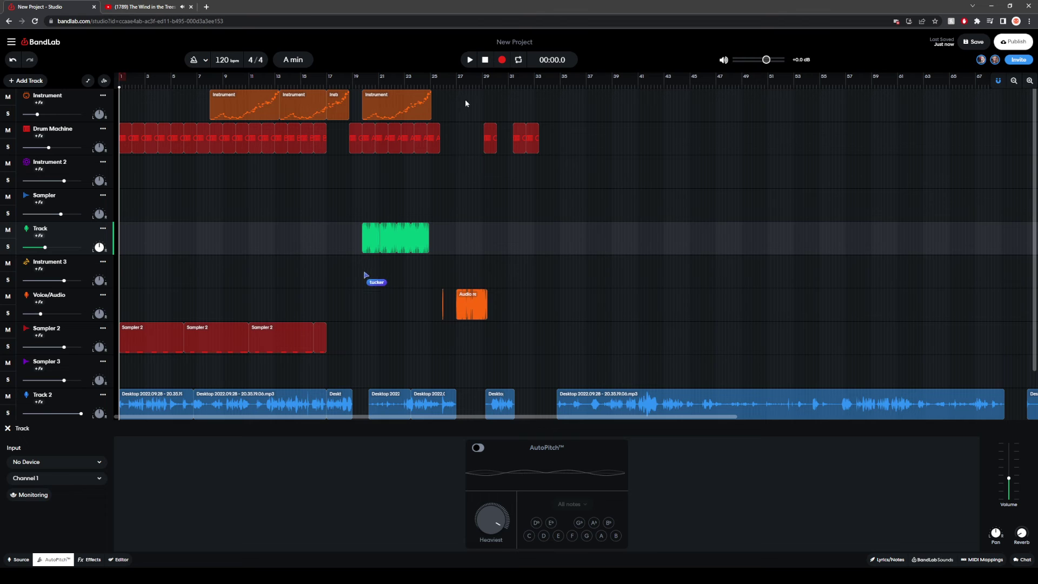
scroll(248, 278, "down", 2)
scroll(254, 271, "down", 3)
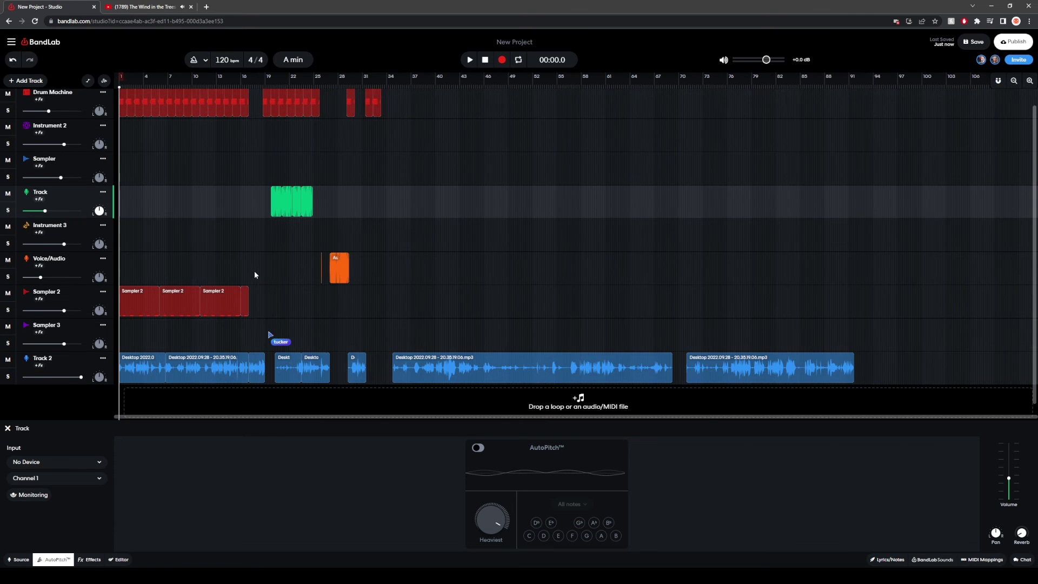
scroll(216, 254, "up", 2)
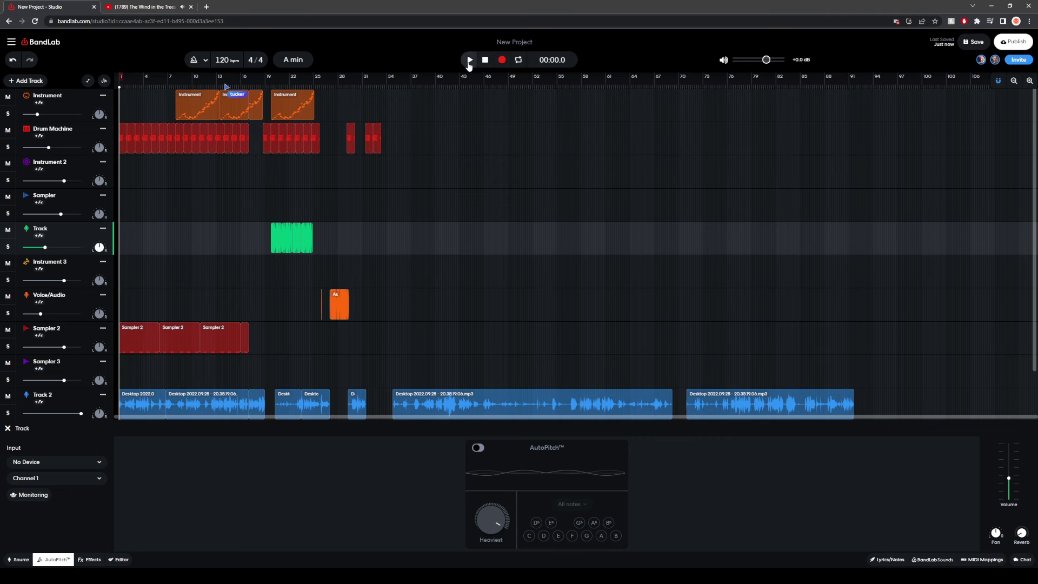
left_click(320, 301)
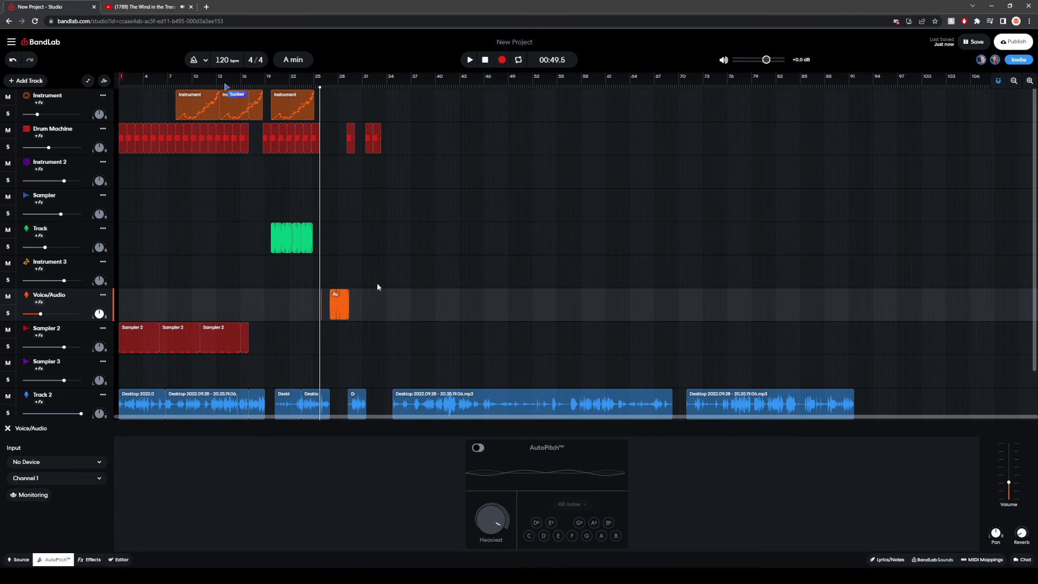
scroll(370, 303, "up", 4)
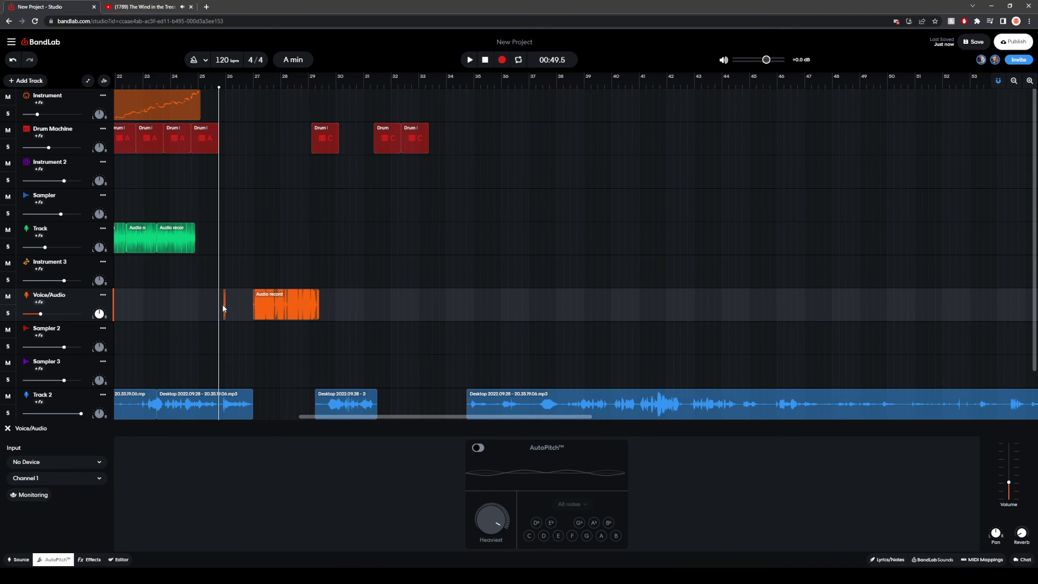
scroll(226, 309, "up", 1)
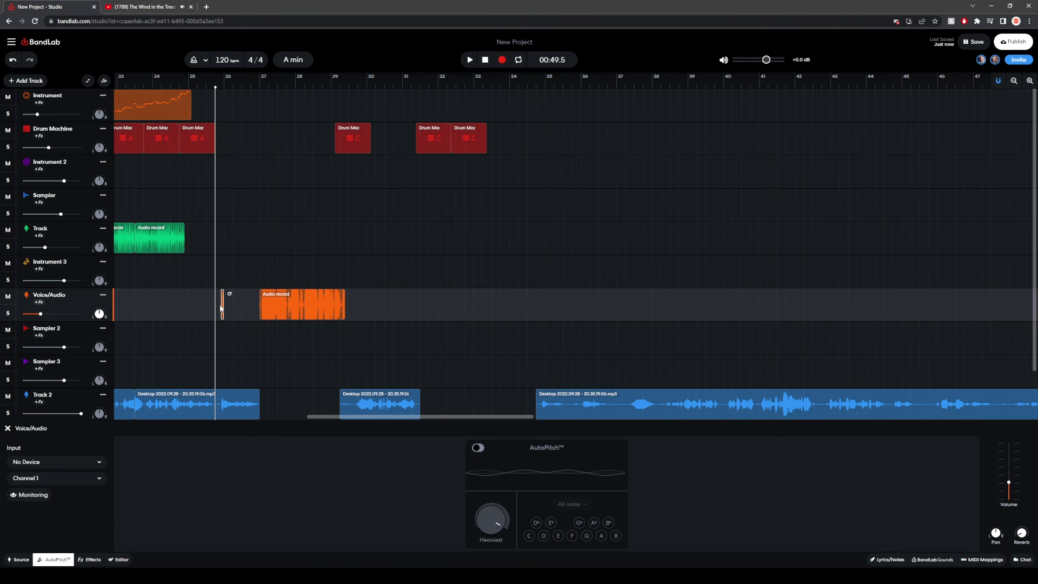
left_click_drag(222, 305, 266, 307)
scroll(244, 257, "down", 5)
key("Return")
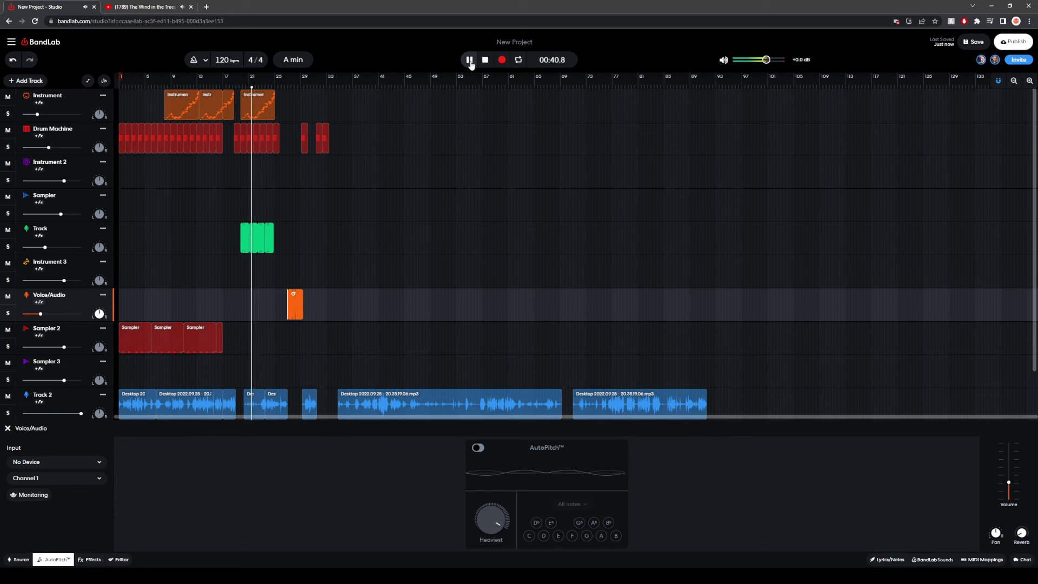
Step: Select the pattern G Drum Machine clip and preview its pattern in the 808 editor
left_click(236, 141)
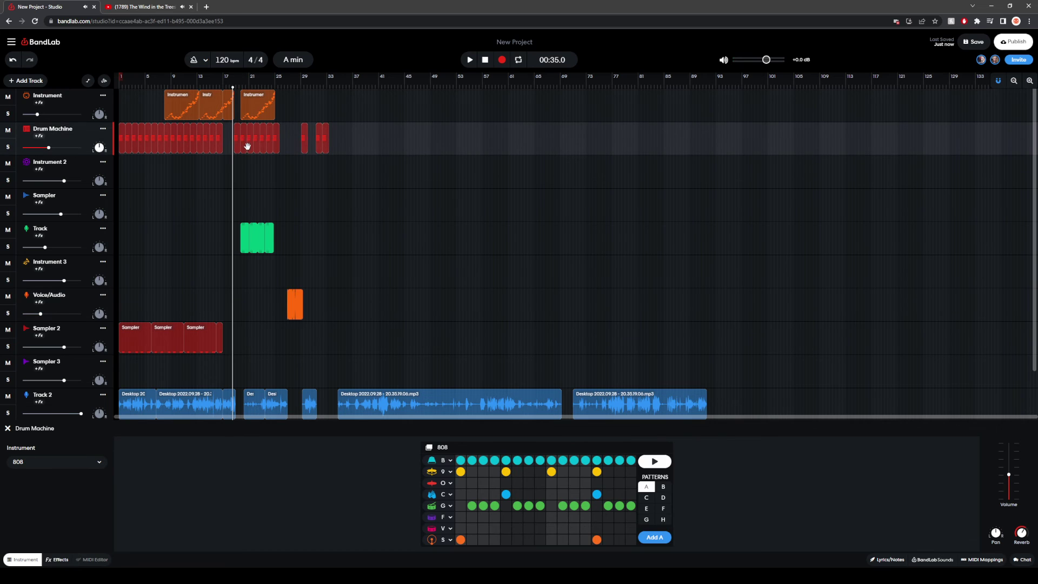
left_click(249, 170)
scroll(249, 172, "up", 1)
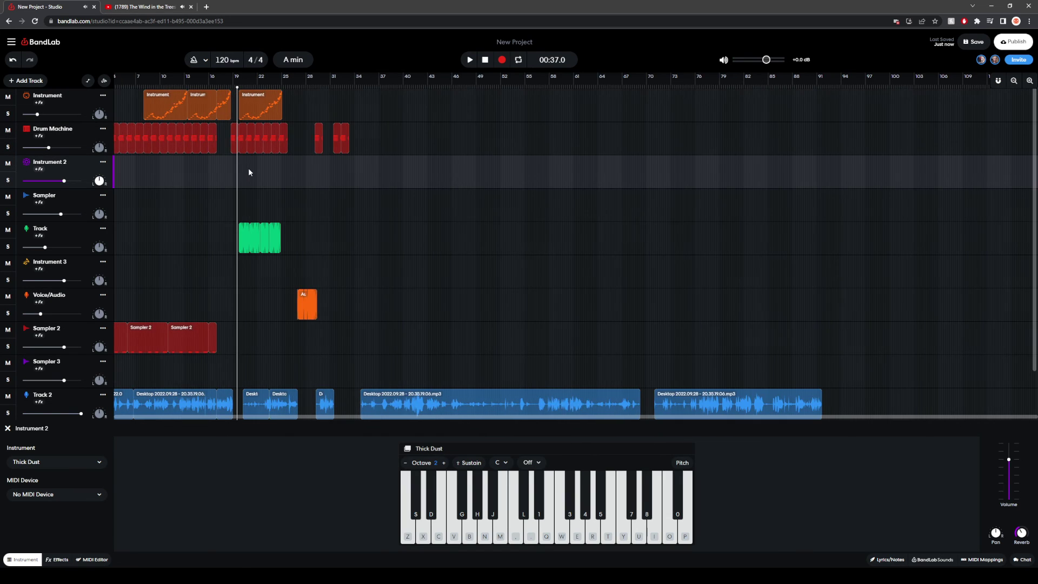
scroll(248, 170, "up", 3)
left_click(211, 141)
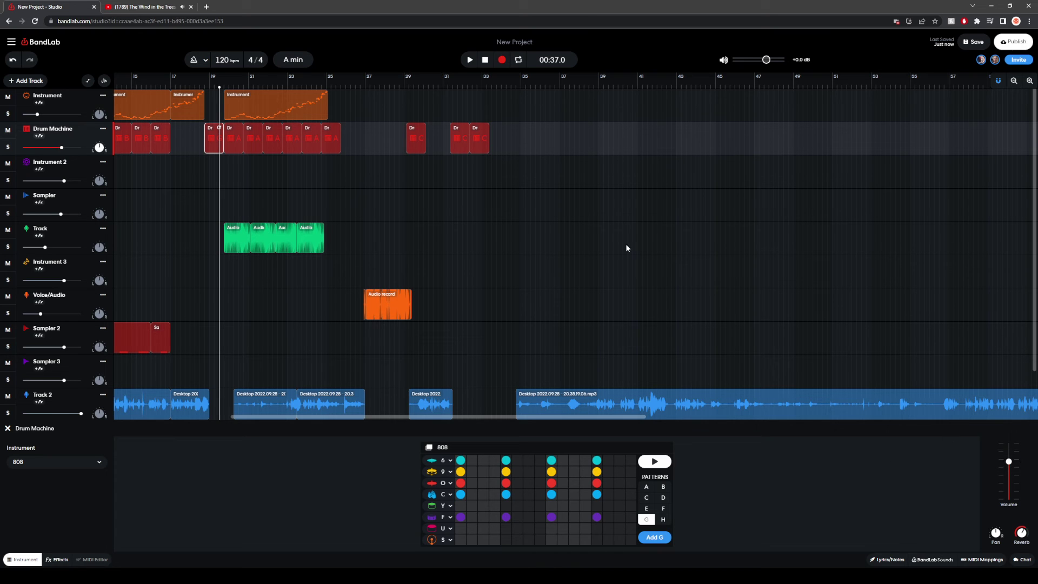
left_click(470, 60)
key("space")
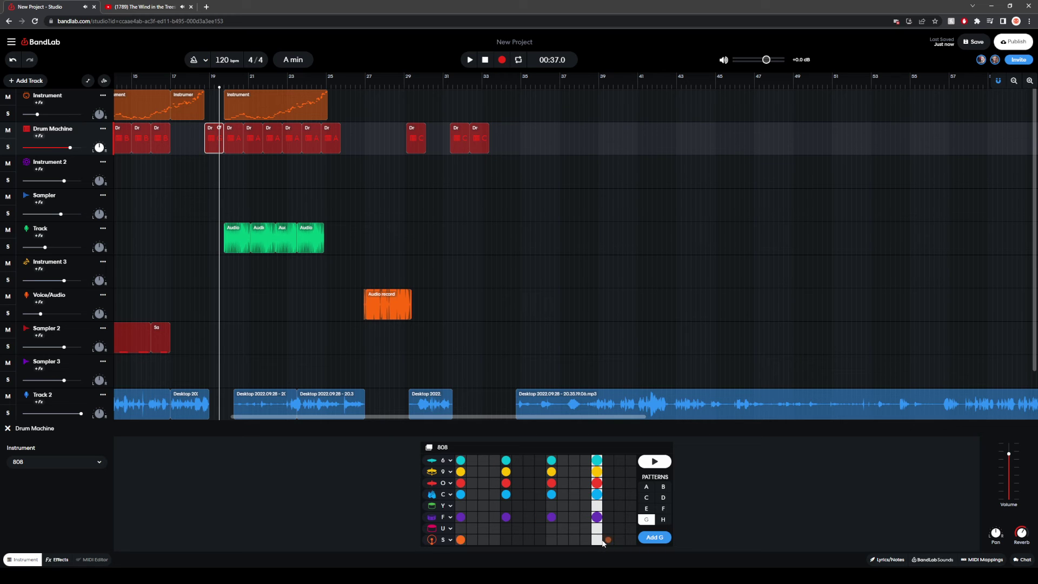
left_click(663, 464)
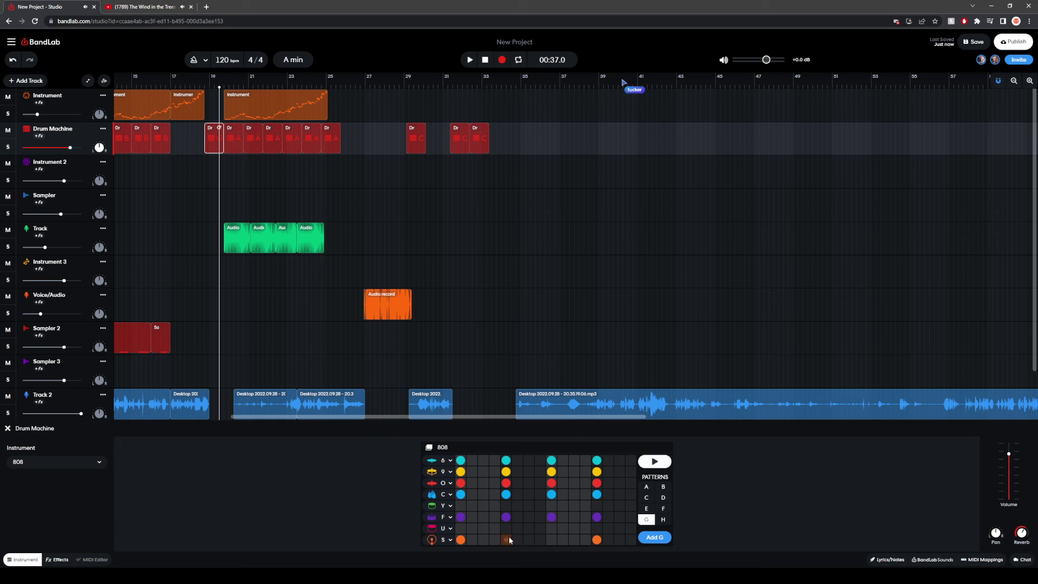
left_click(664, 463)
Step: Play the arrangement from bar 17, then view a Drum Machine clip's pattern
left_click(179, 173)
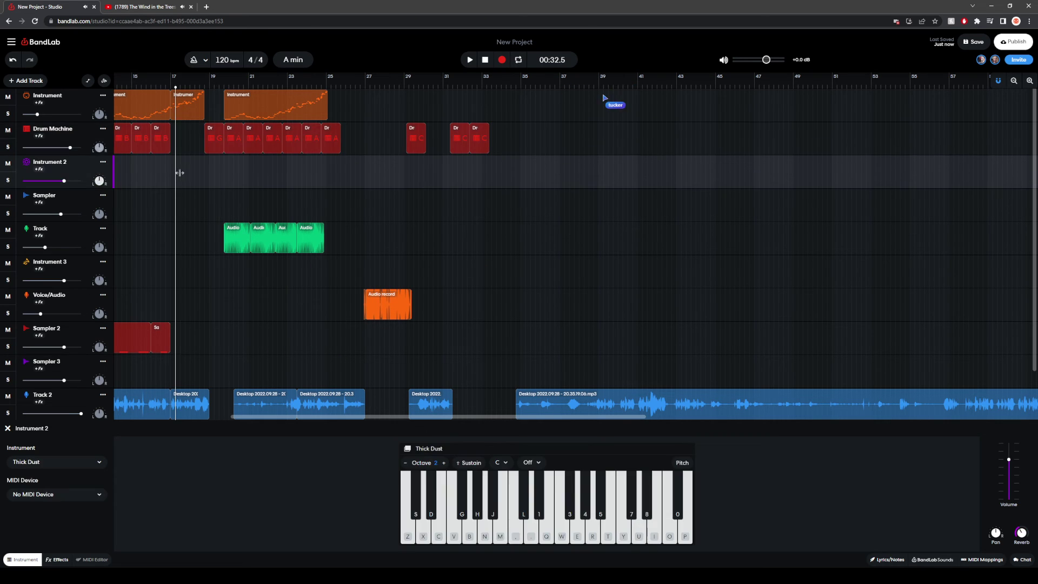
left_click(471, 58)
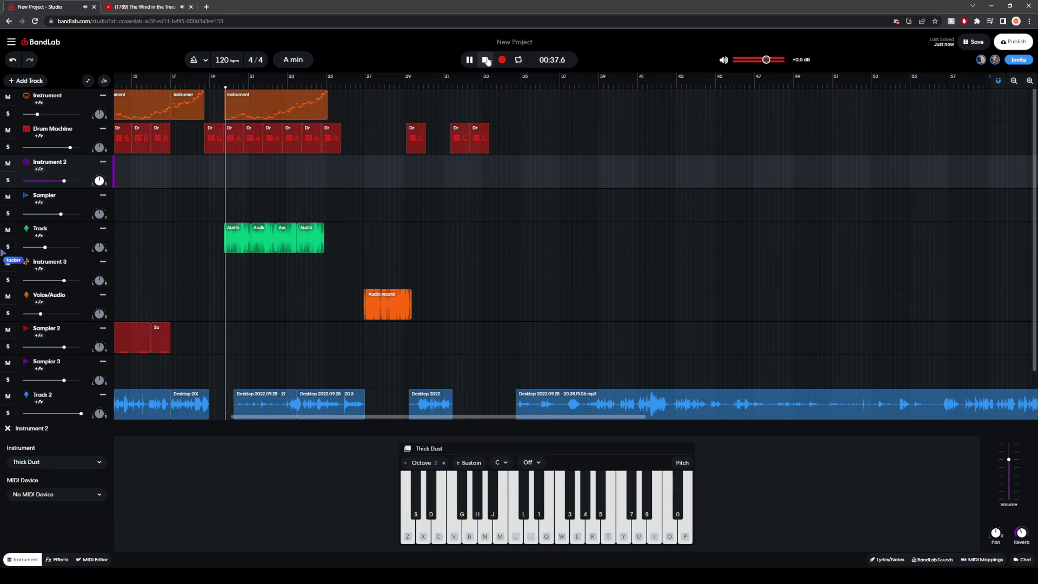
left_click(486, 59)
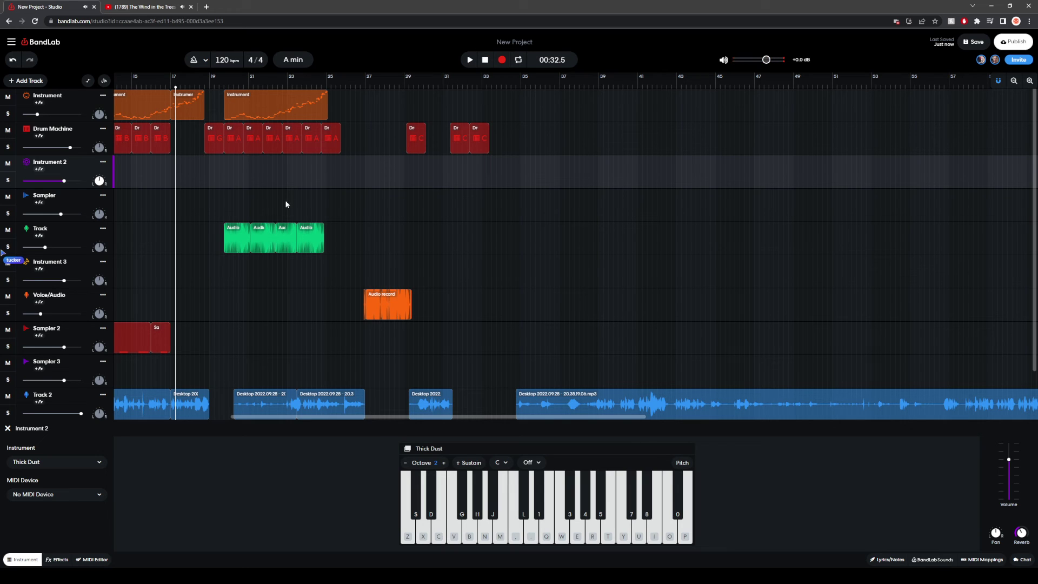
left_click(212, 151)
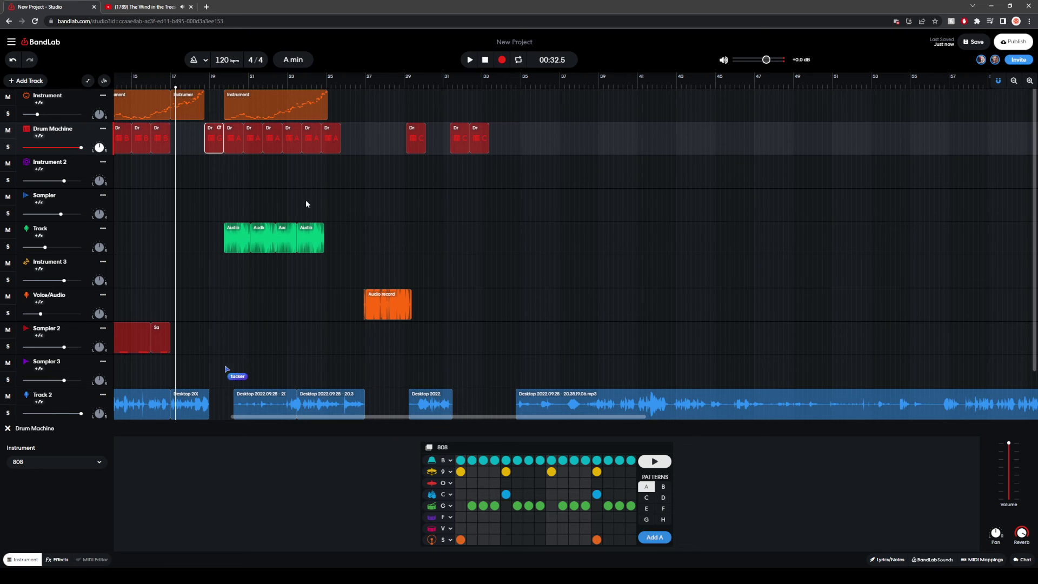
scroll(205, 221, "down", 2)
scroll(210, 264, "down", 6)
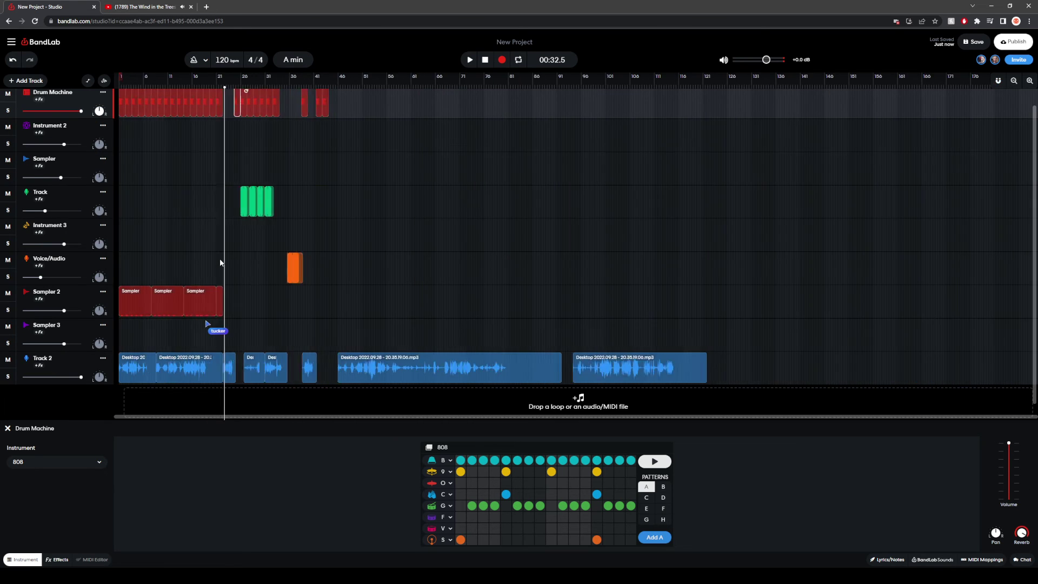
Step: Rewind to 00:00.0 with Home, save, and play the song from the start
key("Home")
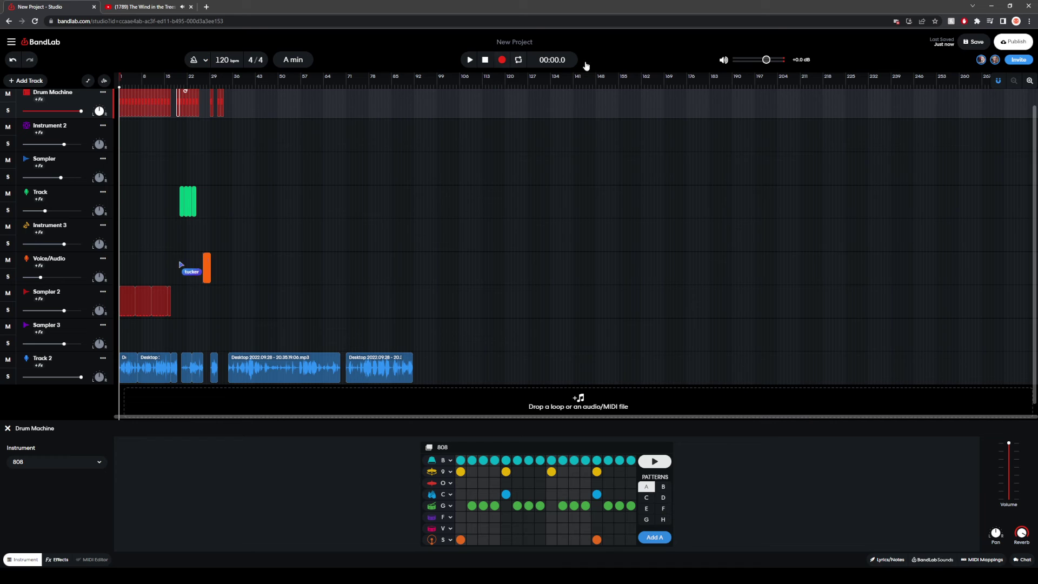
left_click(961, 46)
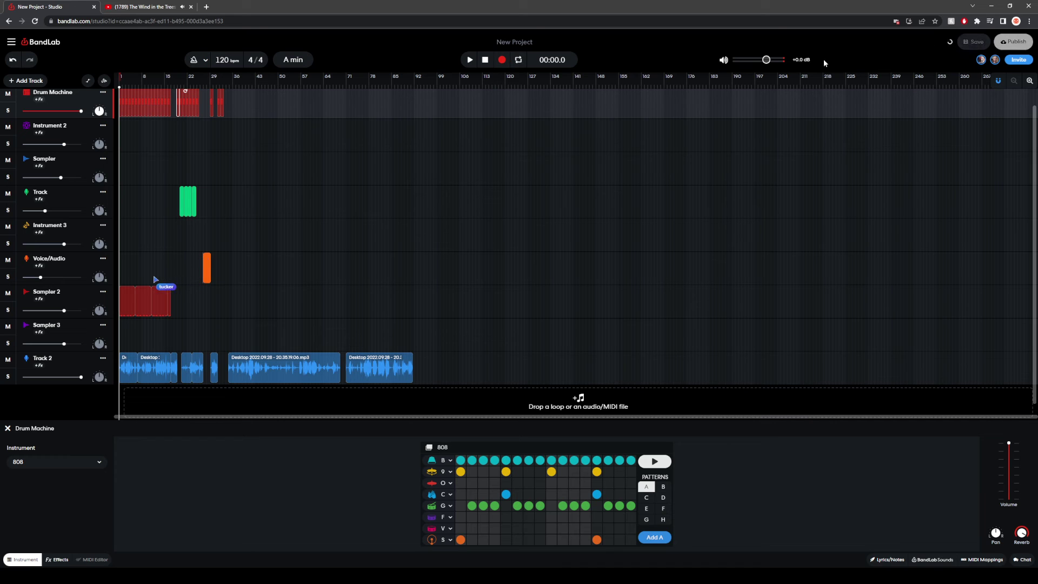
left_click(470, 60)
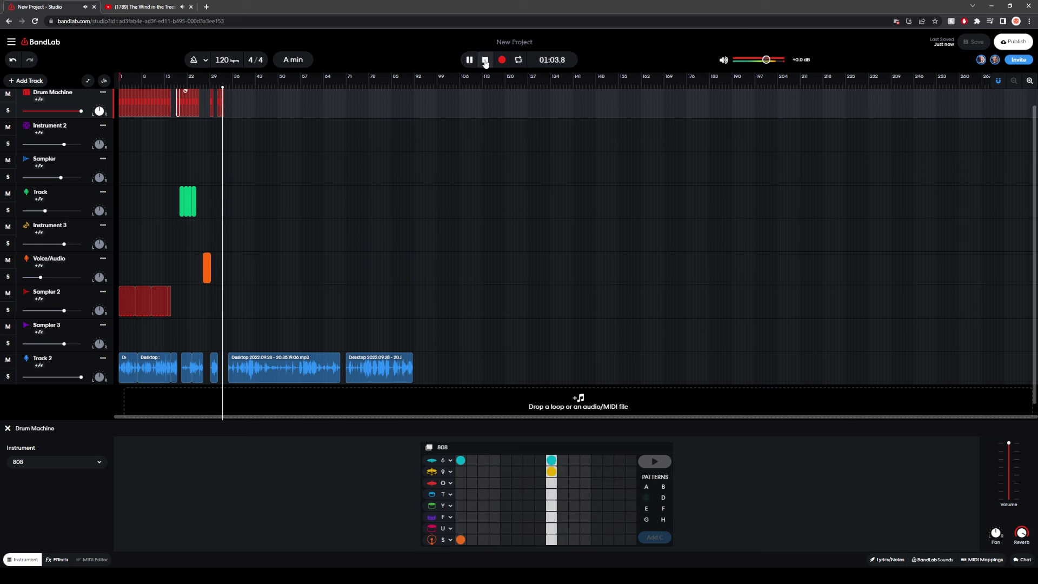
Step: Play the section near the last drum clips, then switch the 808 to empty pattern E
left_click(485, 60)
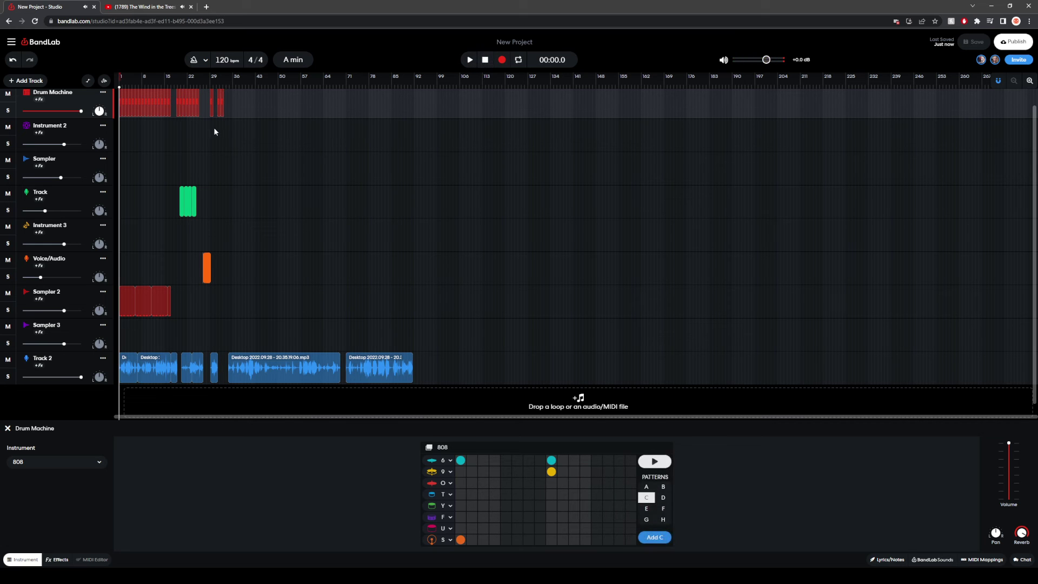
left_click(214, 131)
scroll(260, 150, "up", 5)
left_click(465, 62)
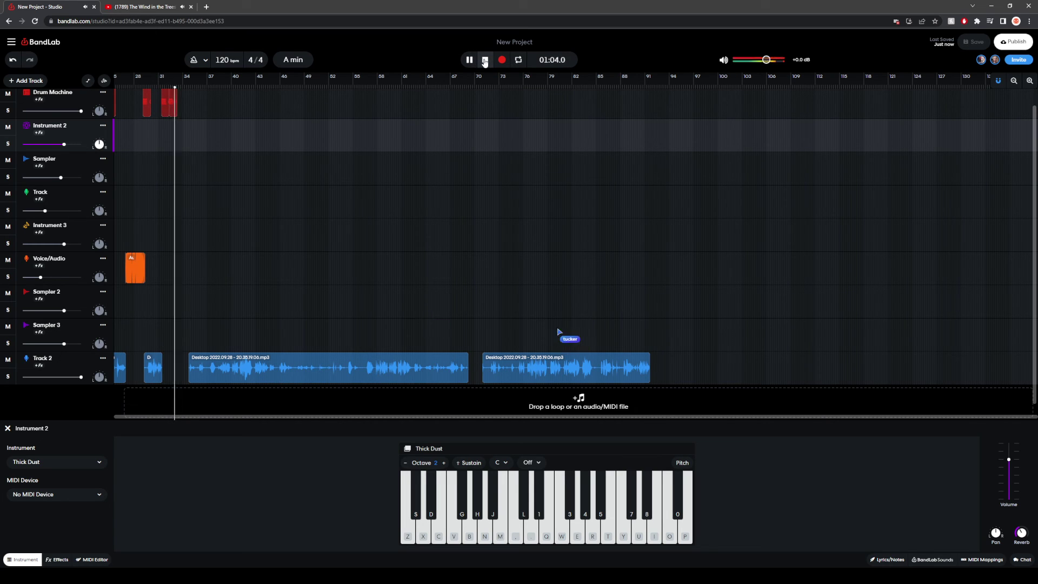
left_click(485, 61)
left_click(170, 106)
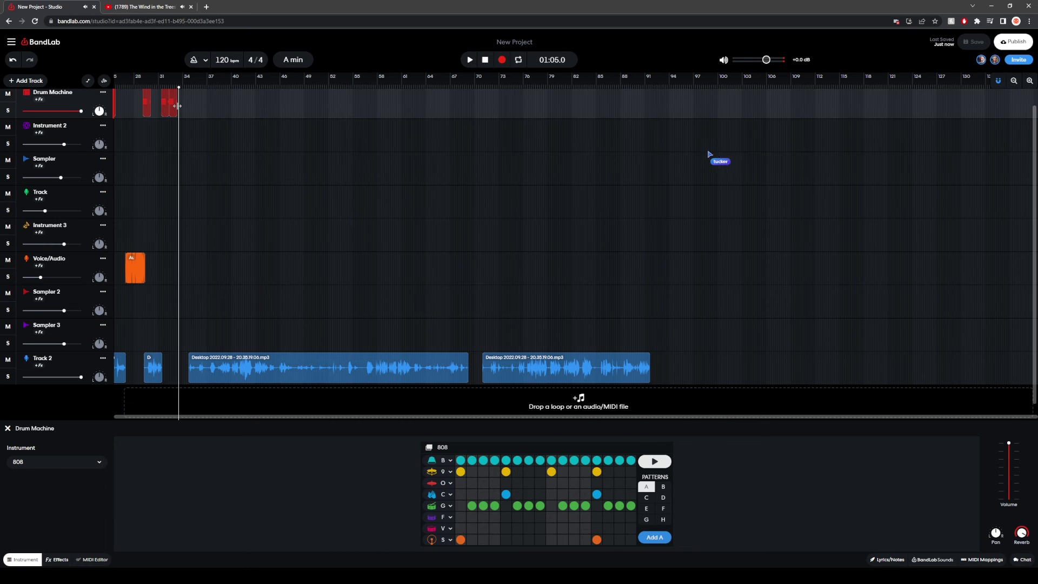
left_click(647, 509)
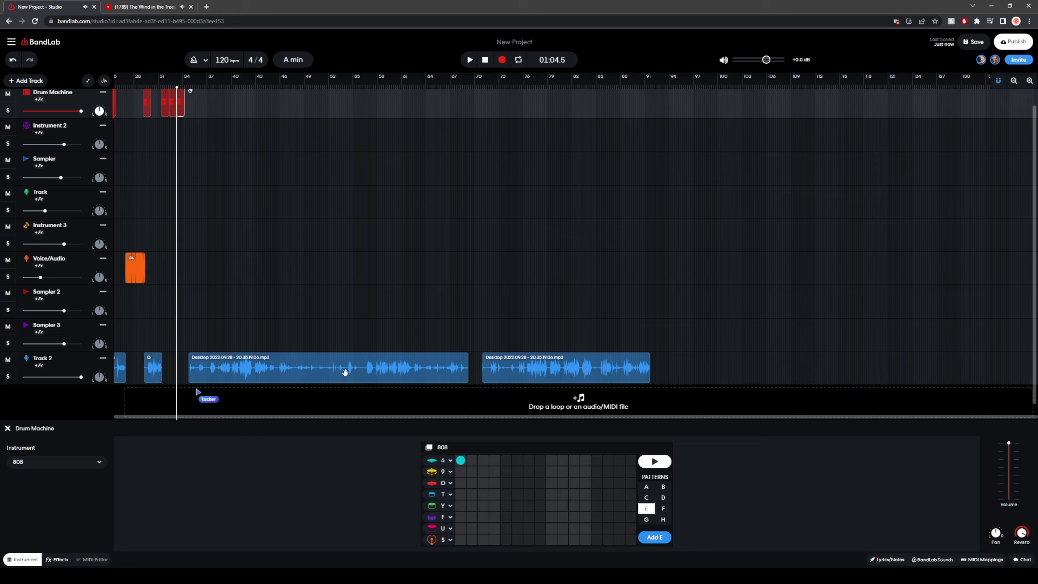
Step: Drag both Track 2 desktop clips later and play the song from 00:45
left_click_drag(542, 374, 642, 374)
left_click_drag(465, 364, 571, 364)
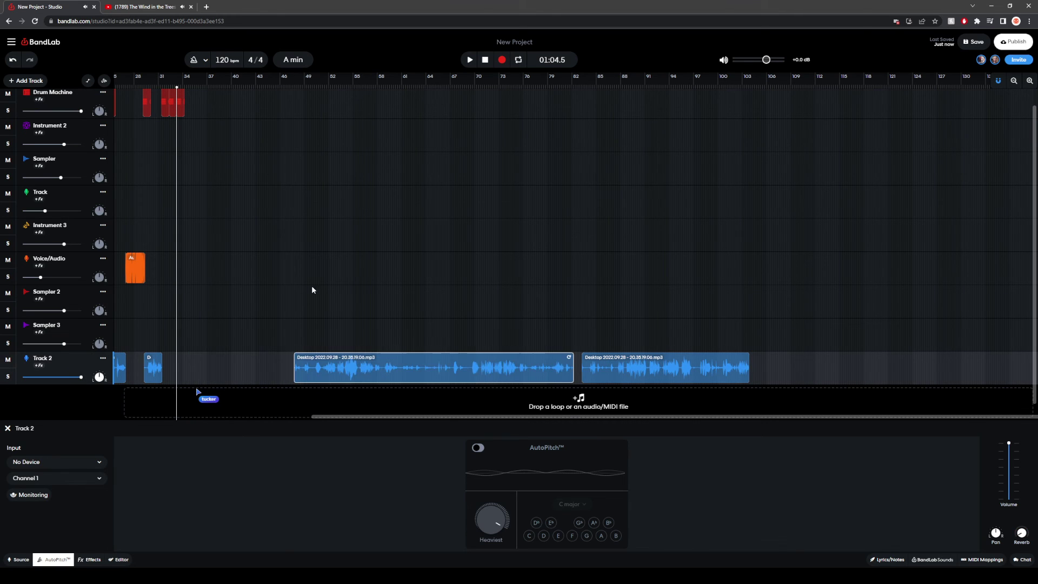
left_click(236, 275)
scroll(238, 277, "down", 1)
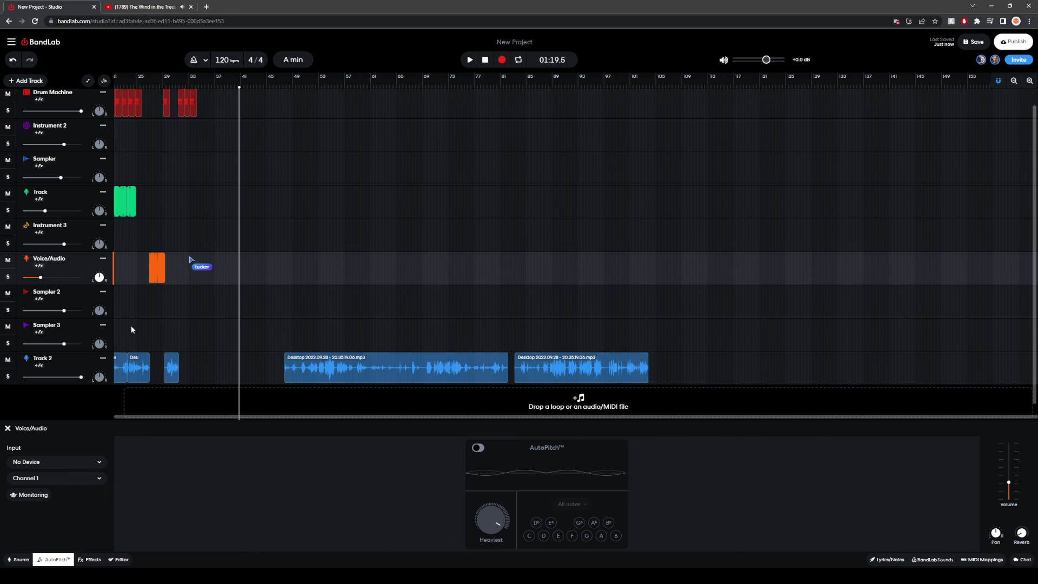
left_click(129, 324)
left_click_drag(322, 414, 269, 418)
left_click(257, 303)
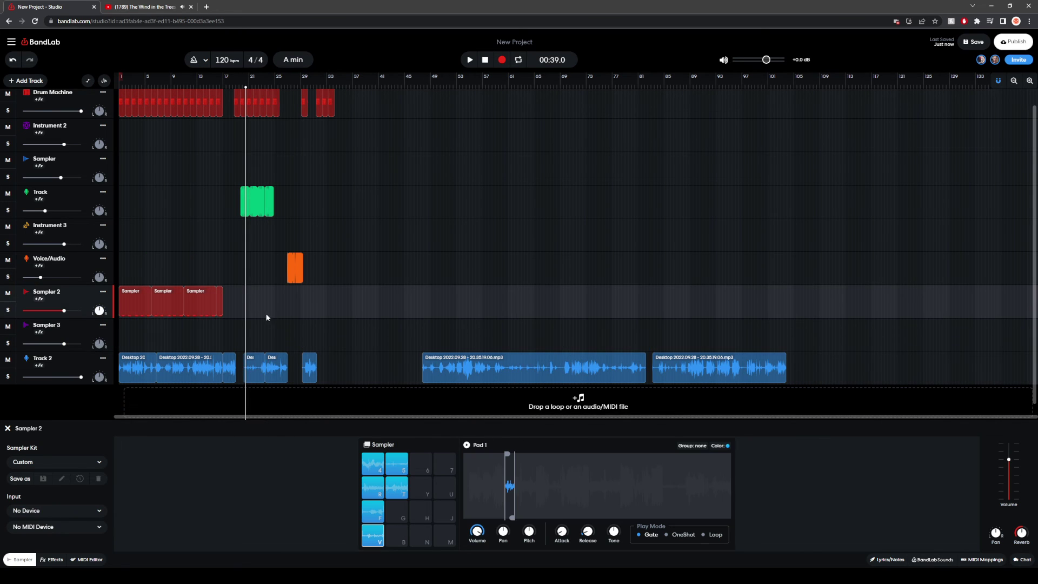
scroll(321, 357, "up", 1)
left_click(264, 371)
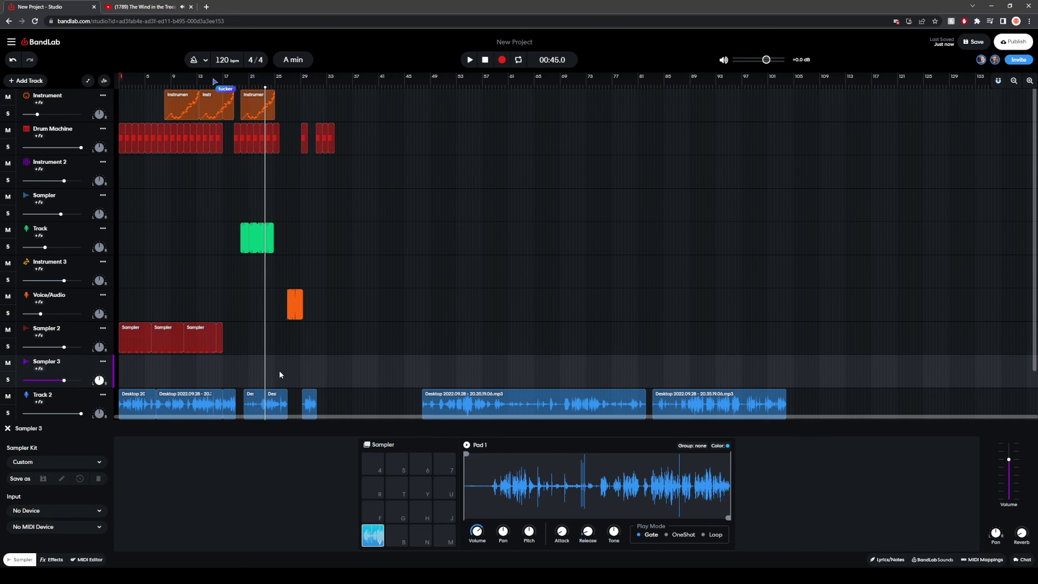
scroll(279, 370, "up", 1)
left_click(472, 60)
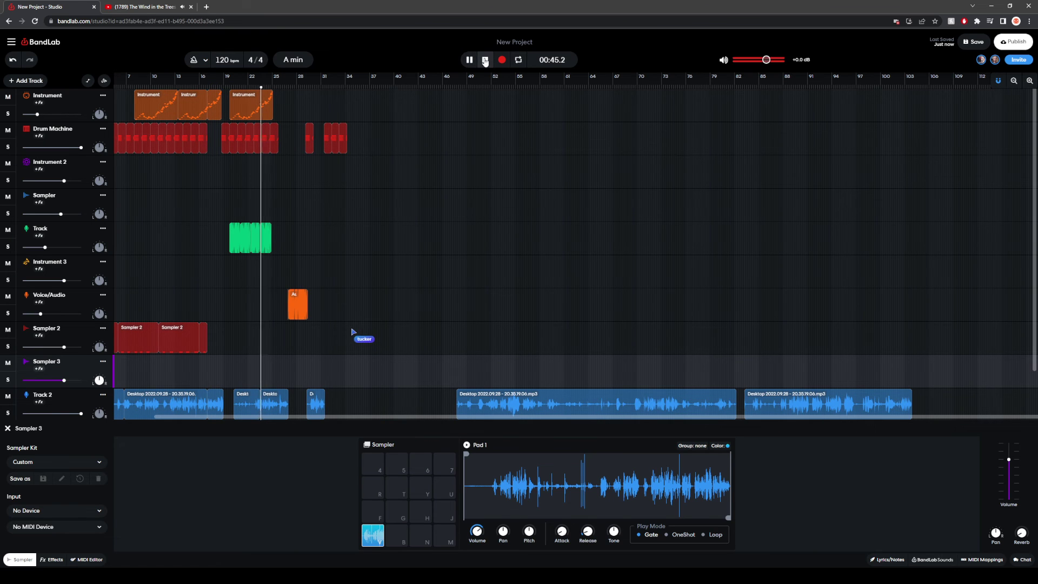
key("space")
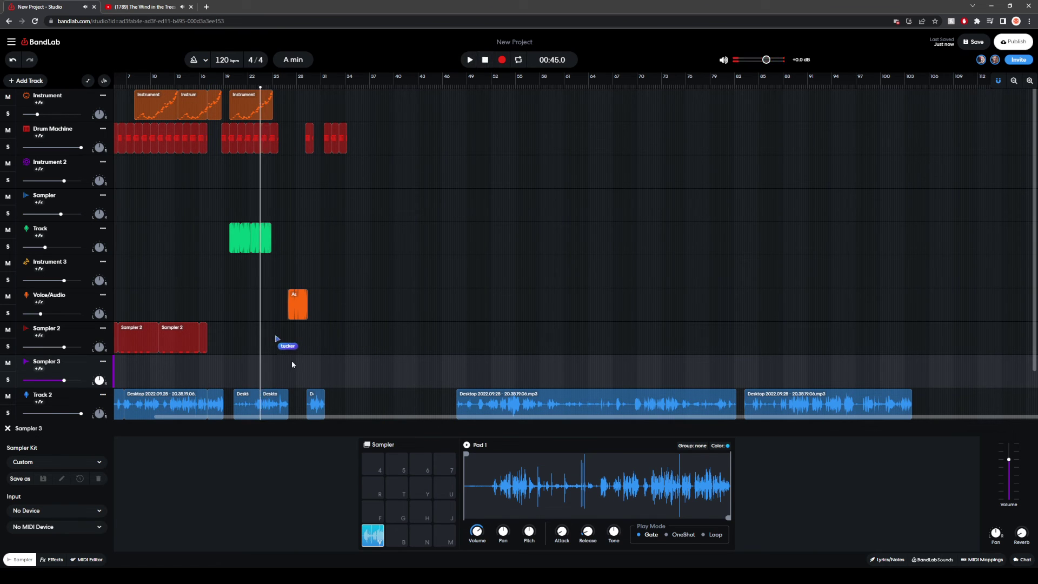
Step: Check a drum clip's 808 pattern, then play the arrangement from 00:42.5
left_click(273, 406)
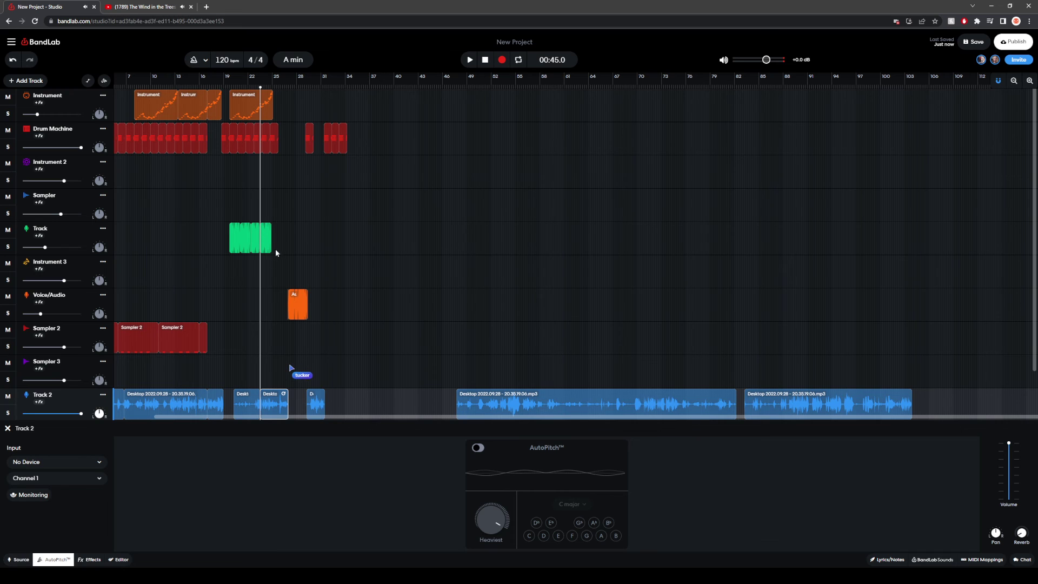
scroll(311, 270, "up", 3)
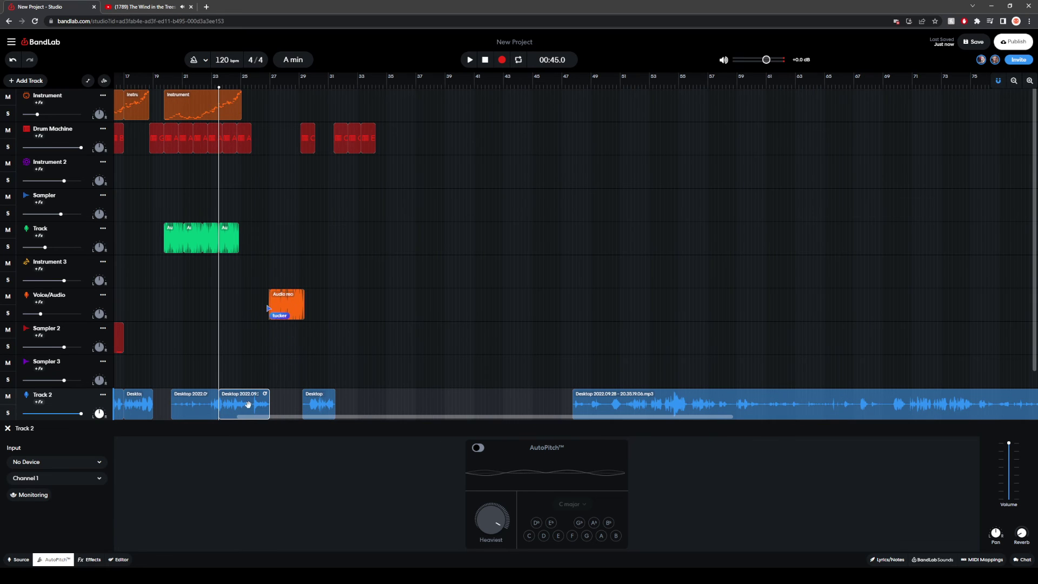
left_click(281, 299)
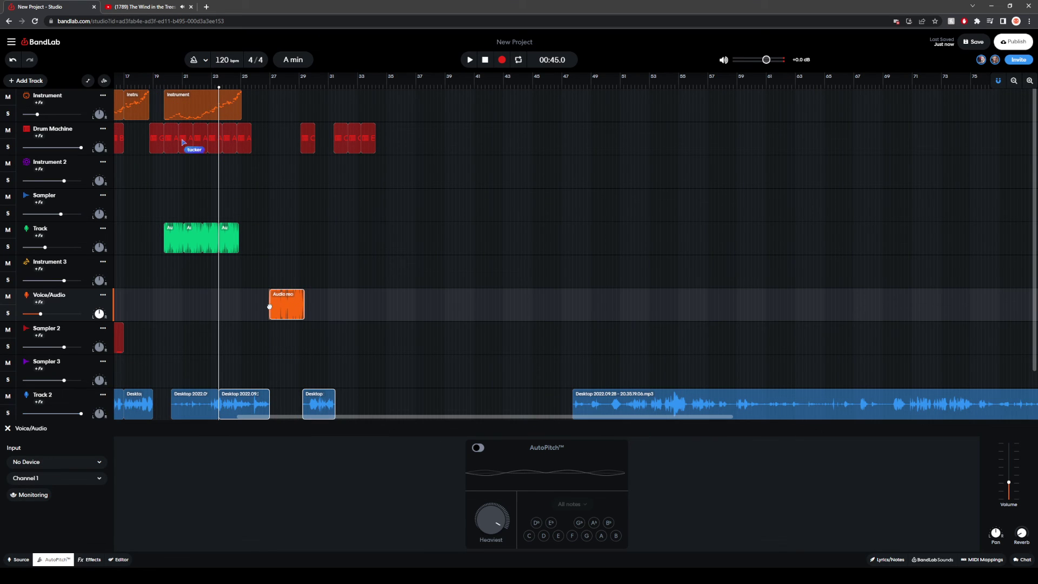
left_click(244, 253)
left_click(240, 136)
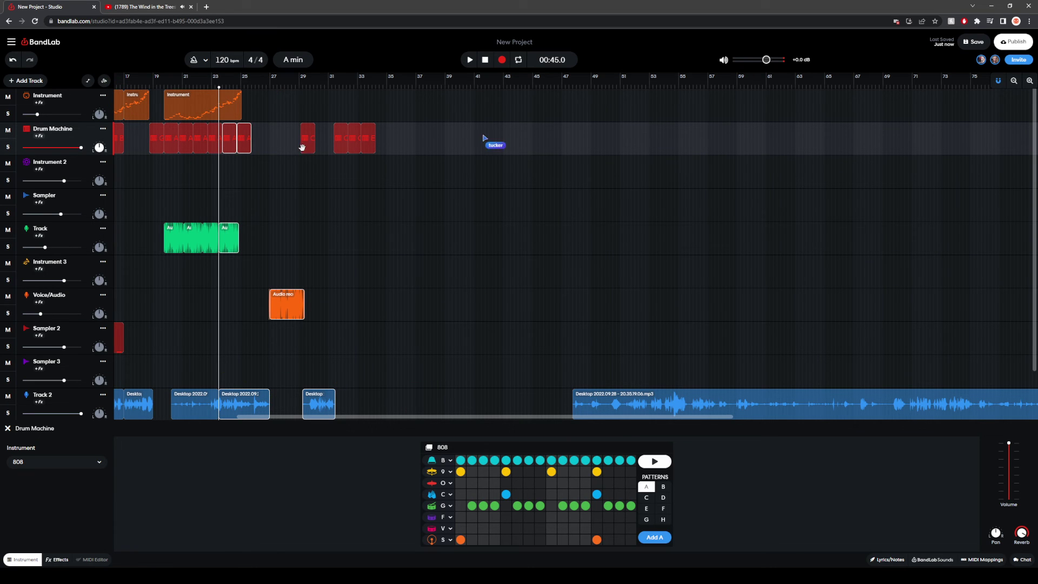
left_click(241, 411)
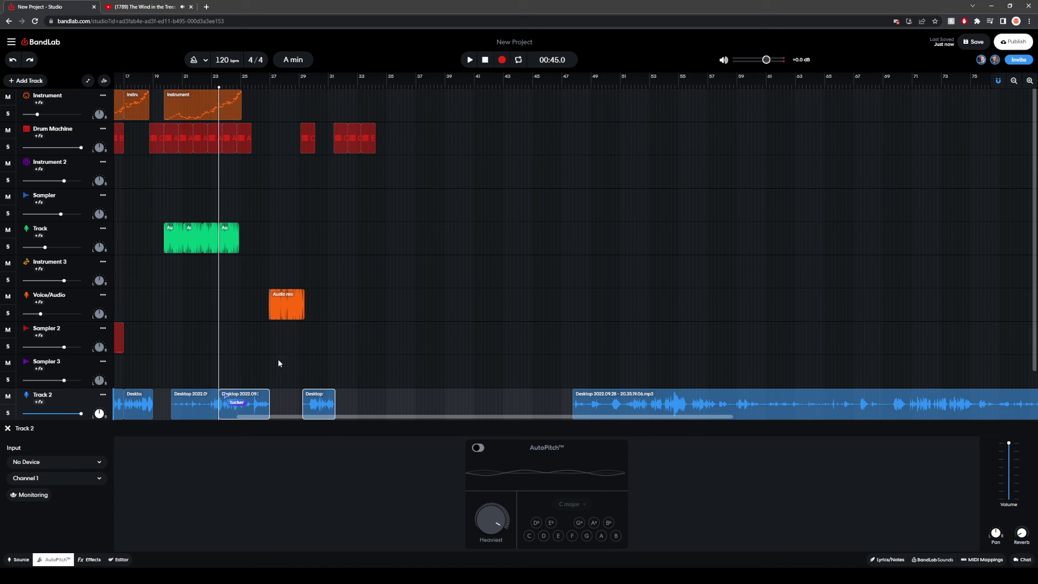
left_click(200, 369)
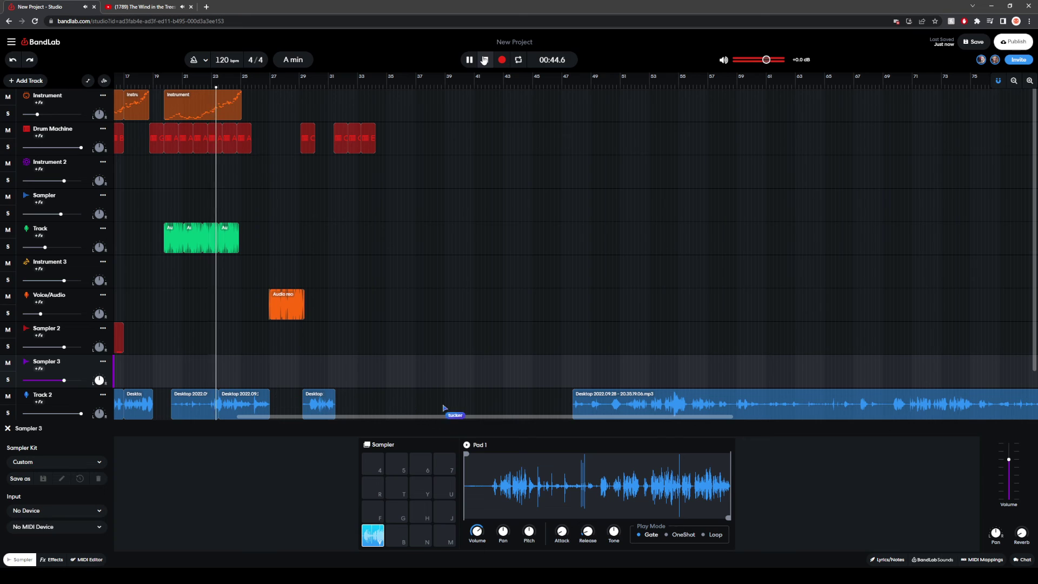
left_click(485, 60)
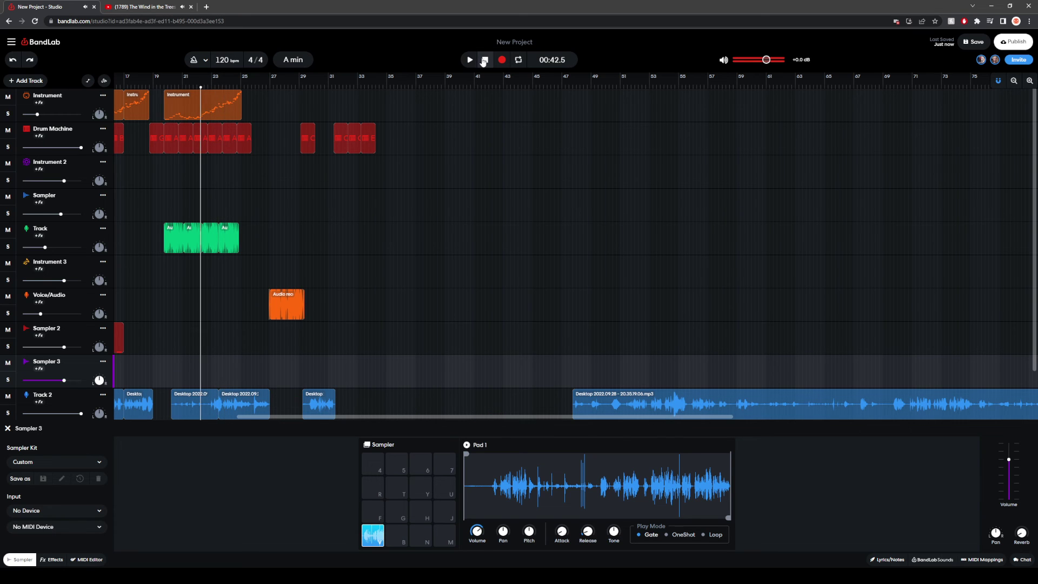
left_click(230, 406)
key("space")
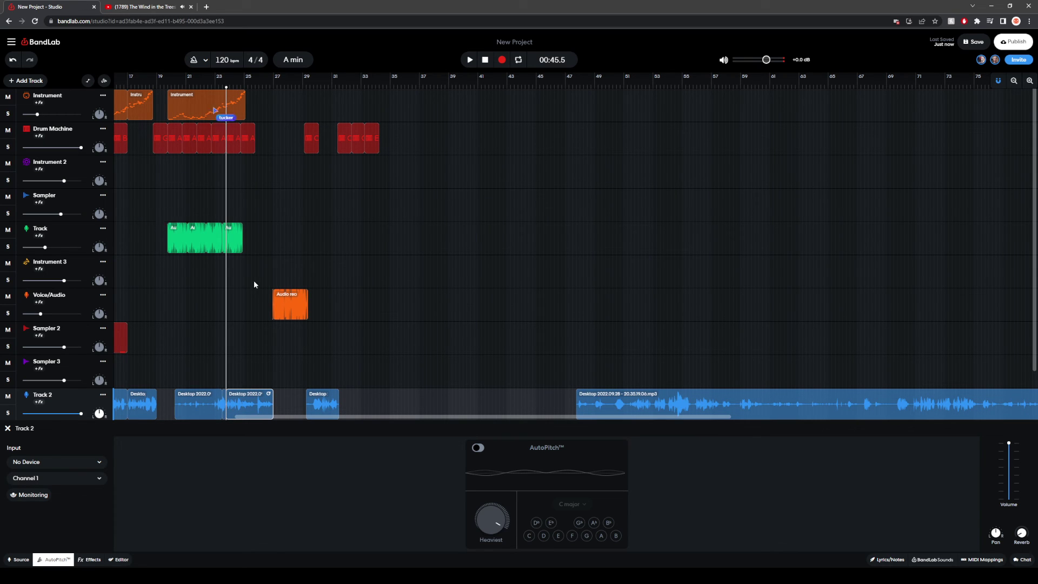
Step: Move the playhead back to 00:45.5, try splitting the Instrument clip there, then undo the split
scroll(243, 161, "up", 3)
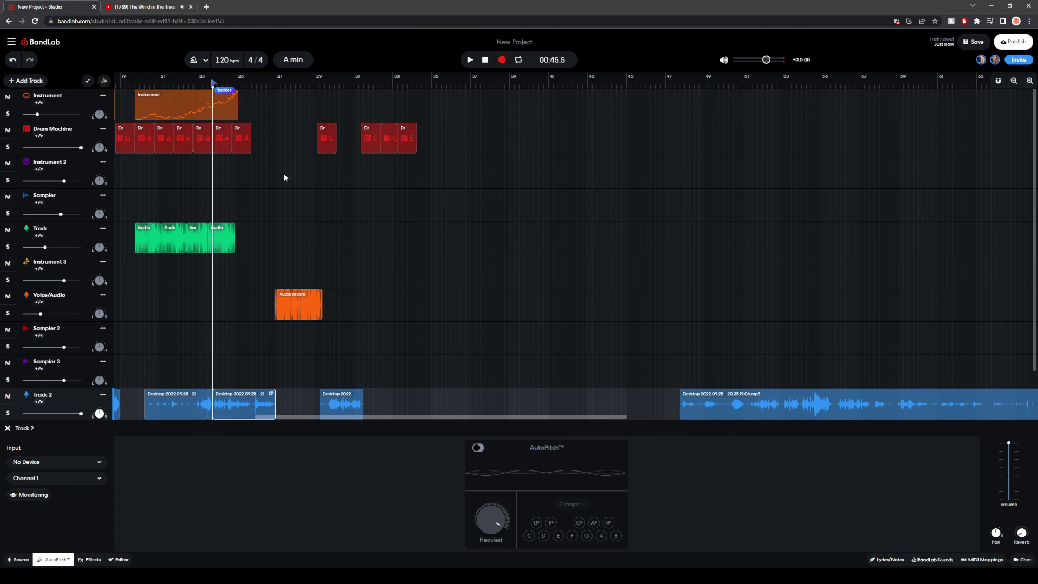
left_click(178, 140)
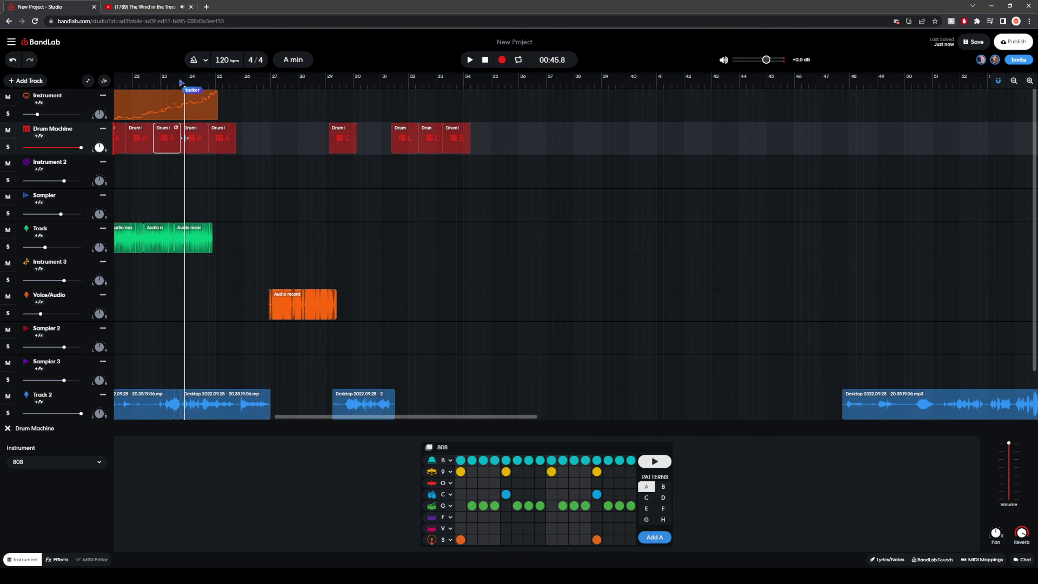
left_click_drag(185, 162, 182, 162)
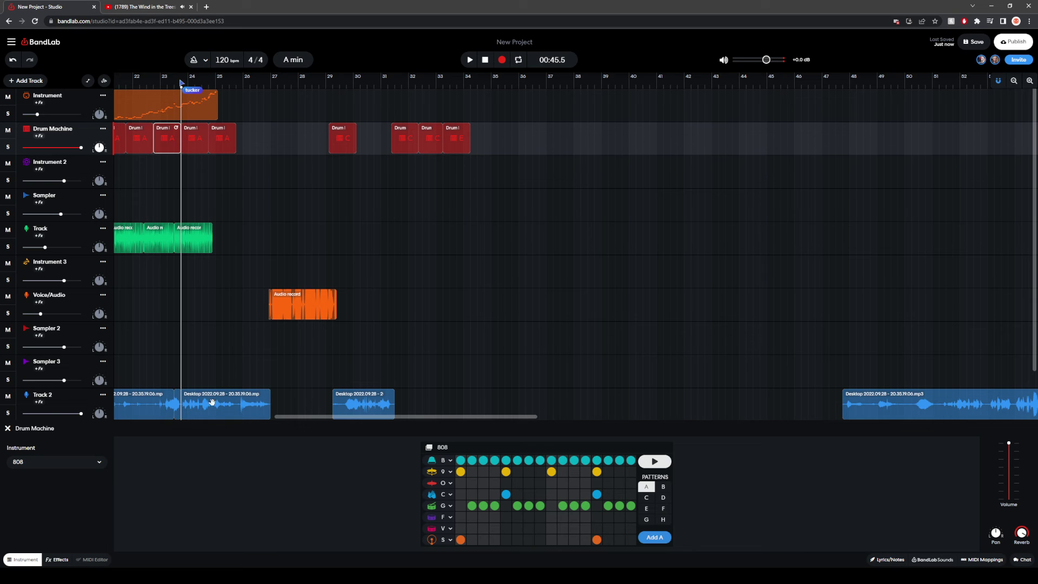
left_click(243, 405)
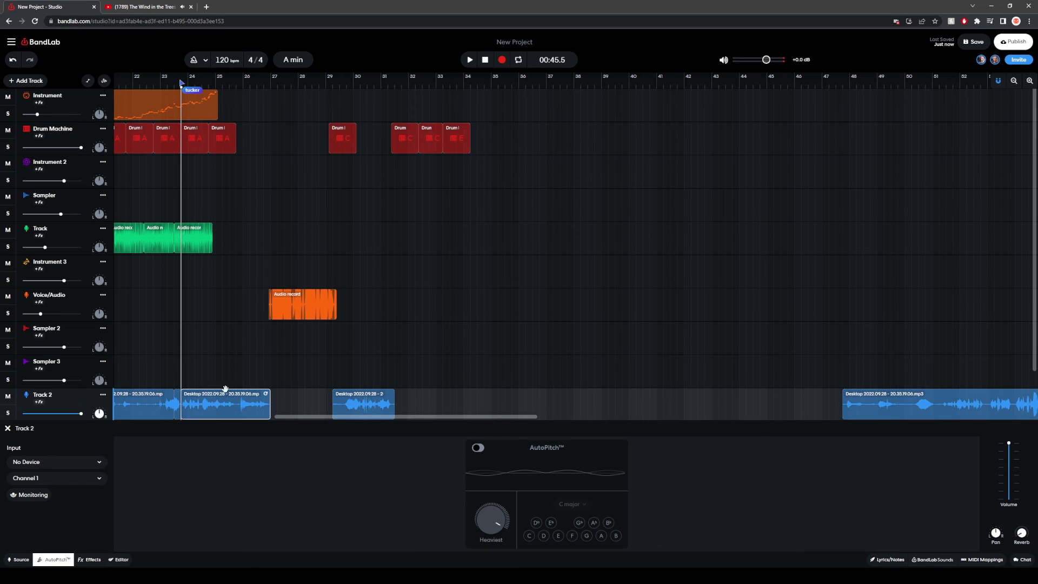
left_click(187, 133)
left_click(204, 102, "shift")
left_click(217, 141, "shift")
key("ctrl+e")
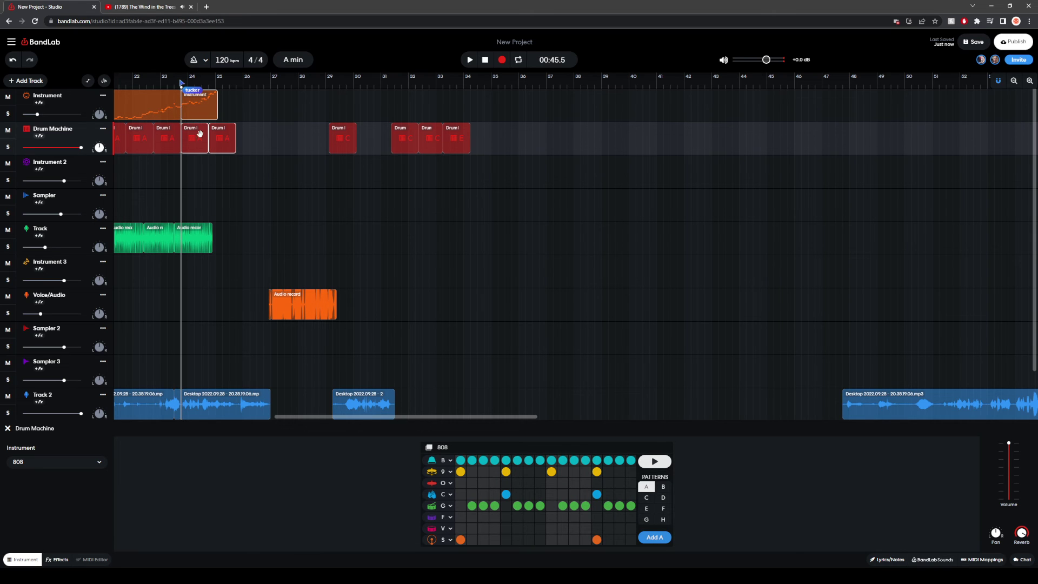
left_click(199, 236, "shift")
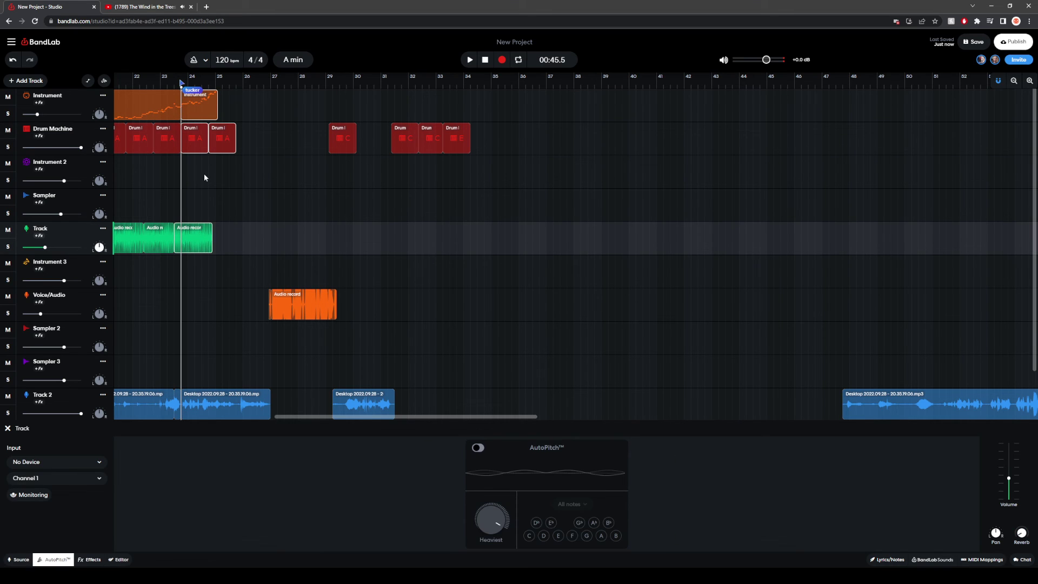
key("ctrl+z")
Step: Preview the Drum Machine patterns and push the later clips right to open a gap
left_click(192, 142)
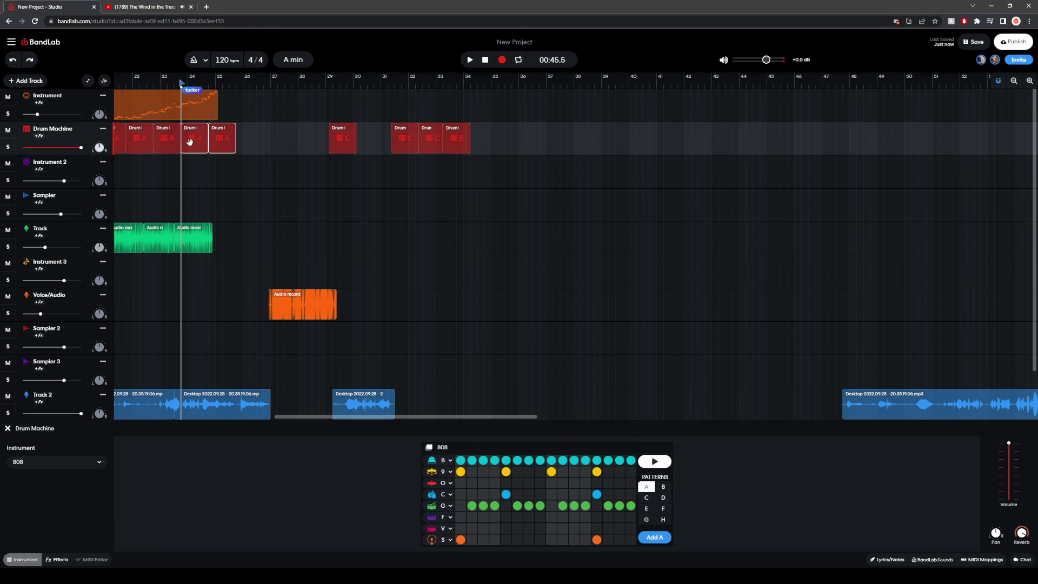
left_click(217, 388)
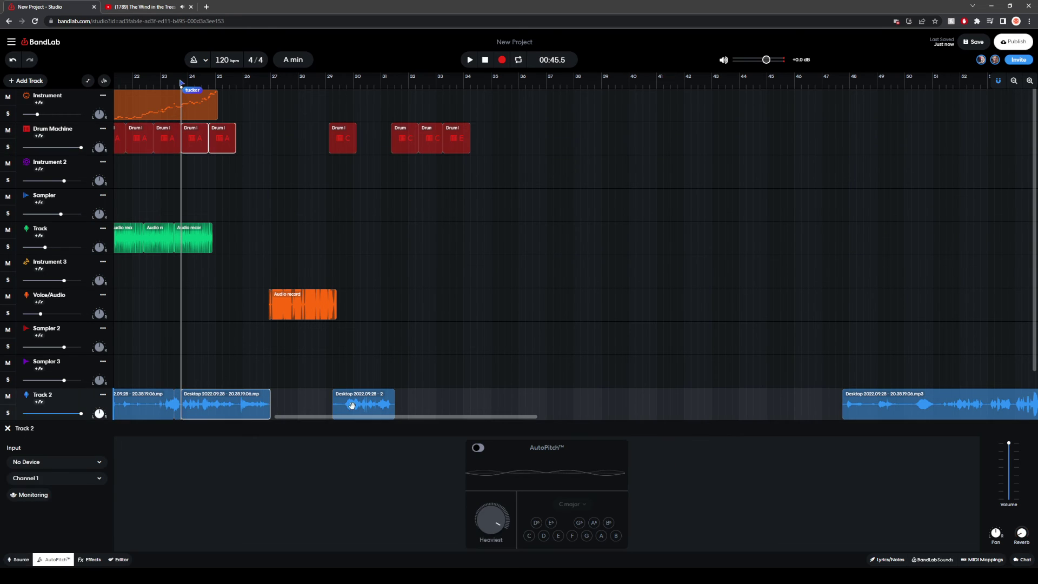
left_click(269, 305)
left_click(374, 138)
left_click(431, 140)
left_click(455, 141)
left_click_drag(309, 303, 361, 301)
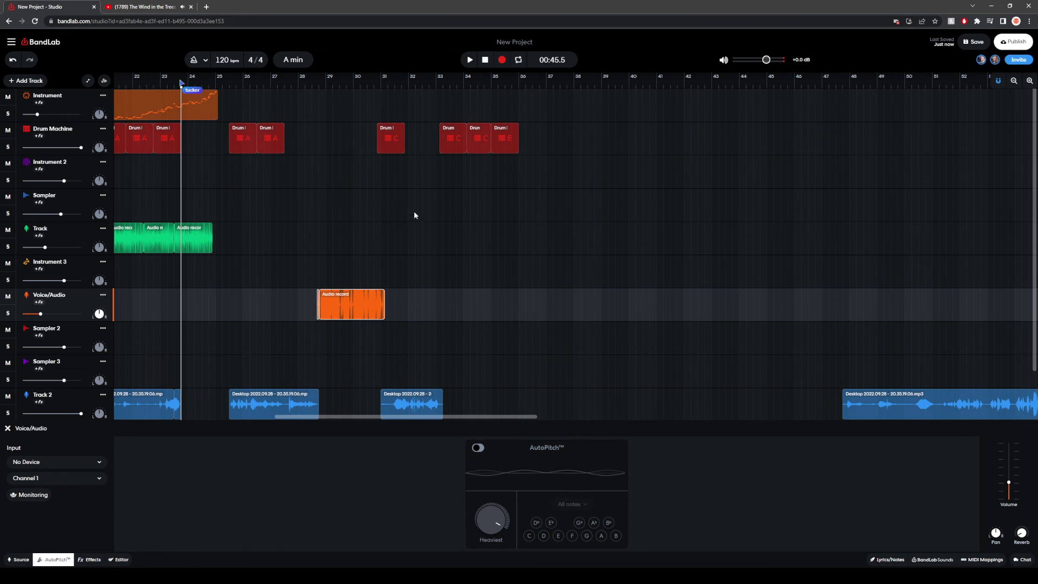
Step: Duplicate the drum clip before the gap into it and delete a later drum clip
left_click(184, 239)
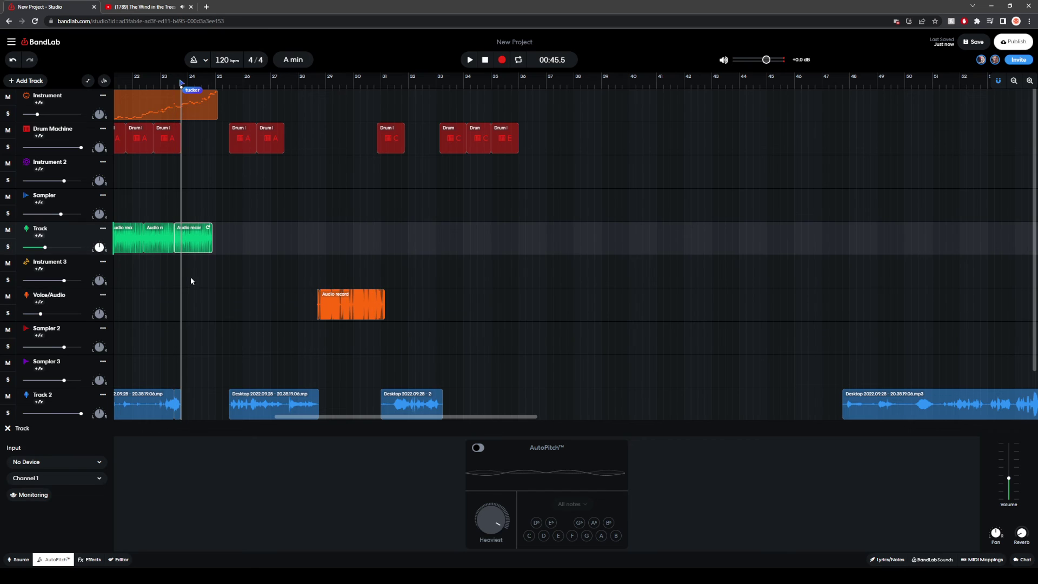
left_click(179, 147)
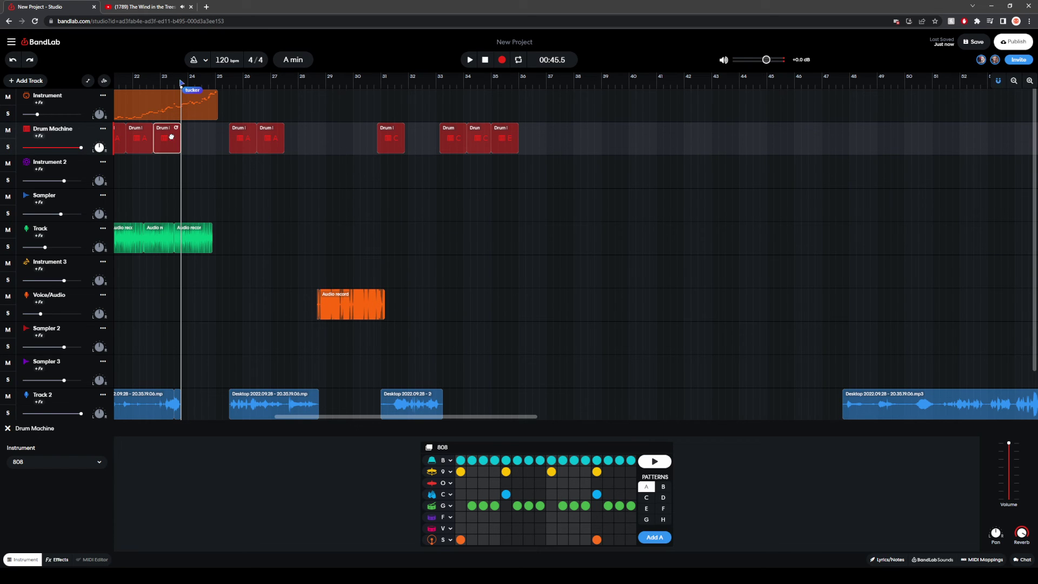
key("ctrl+d")
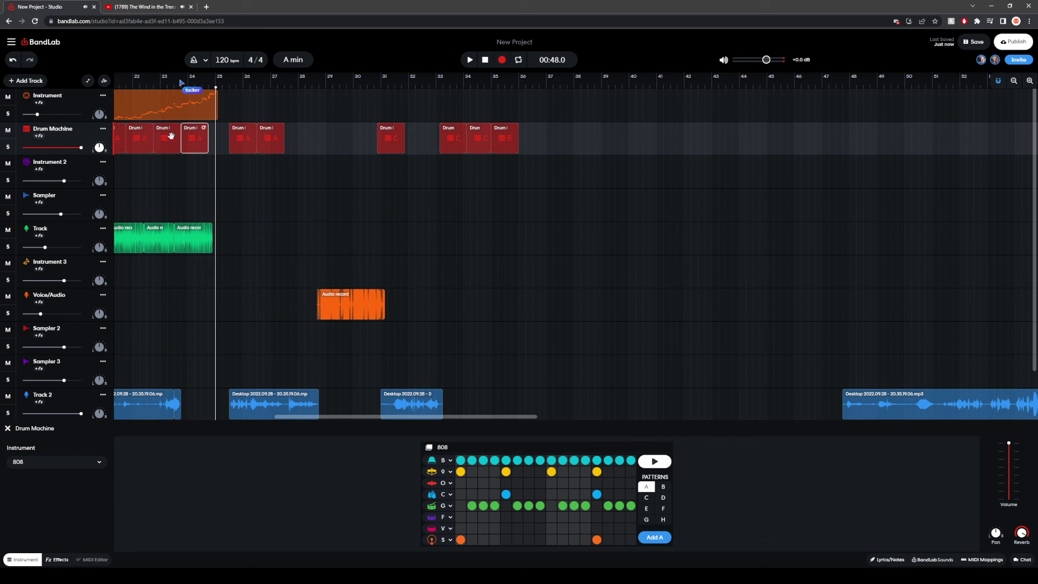
left_click(270, 139)
left_click(210, 139)
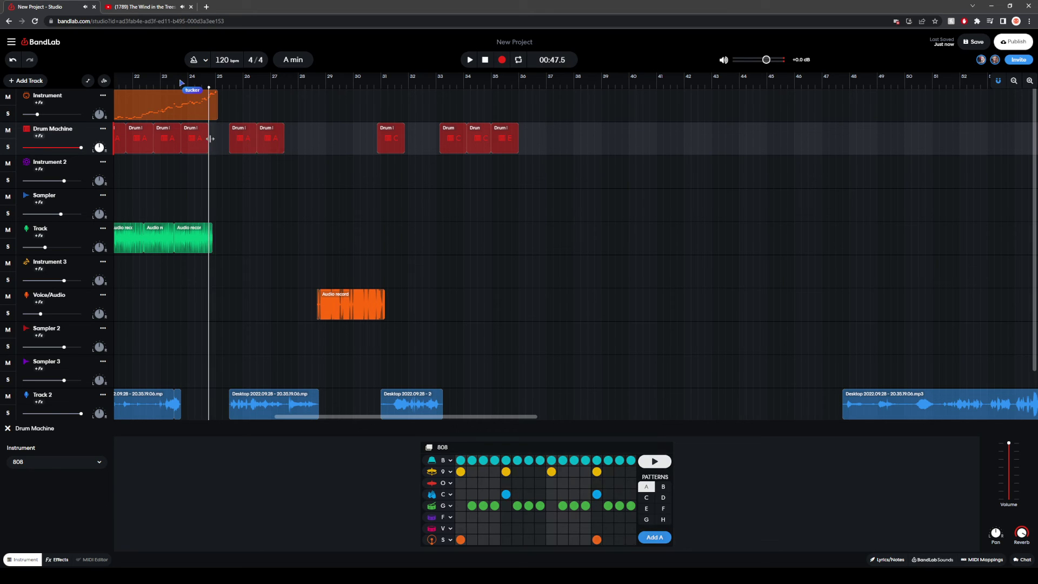
key("Delete")
Step: Select the drum clips after the gap plus the Audio record clip and shift them later
left_click(242, 145)
left_click(270, 142, "shift")
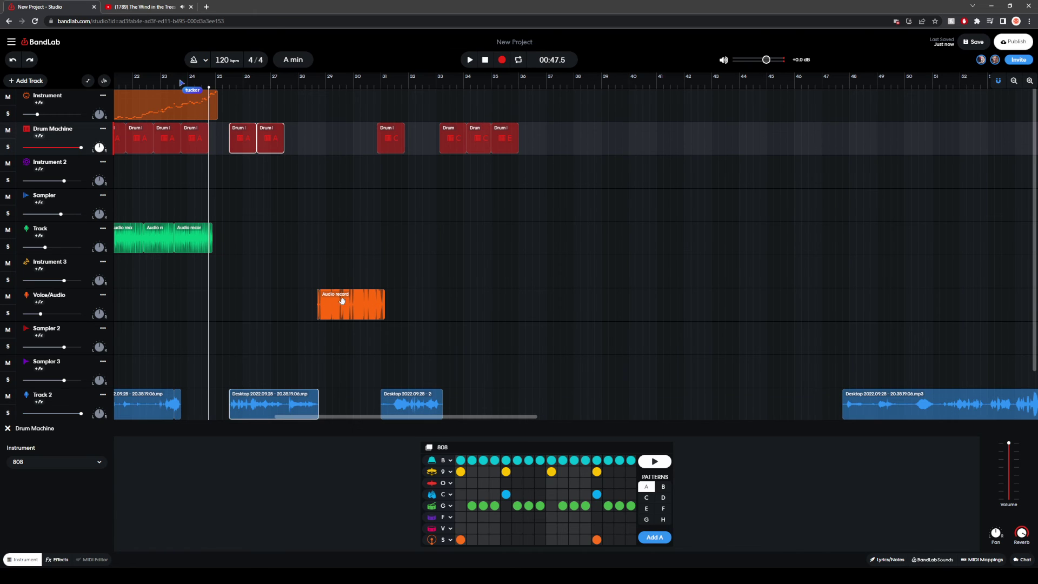
left_click(317, 310)
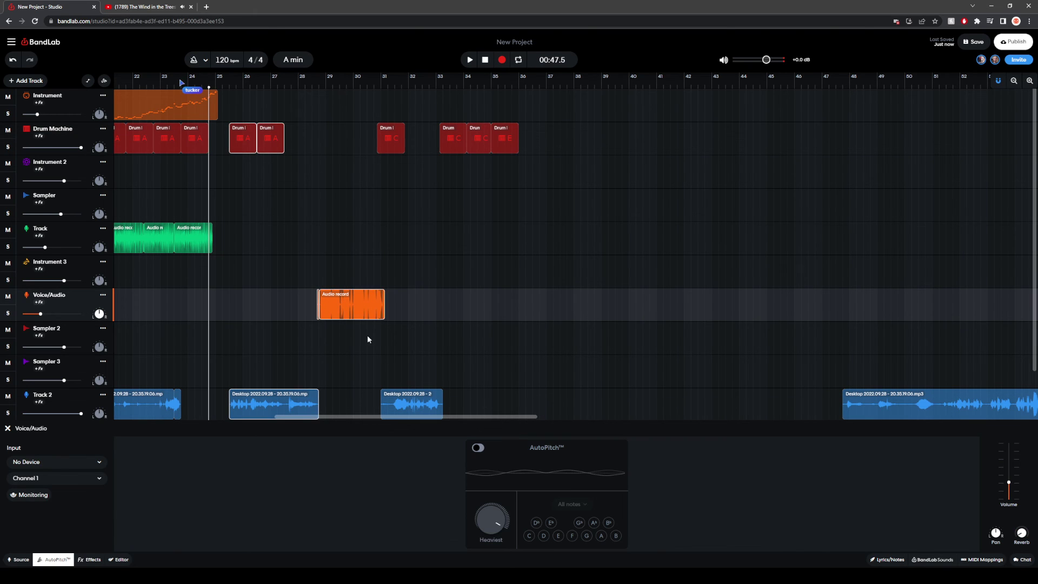
left_click(391, 136)
left_click(478, 138, "shift")
left_click(453, 138, "shift")
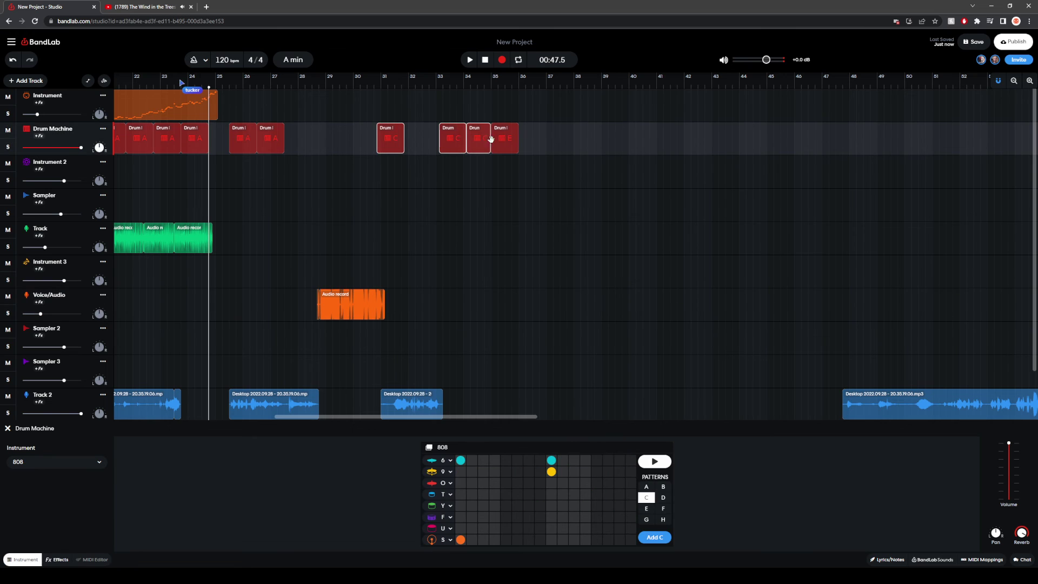
left_click(504, 138, "shift")
left_click(359, 403)
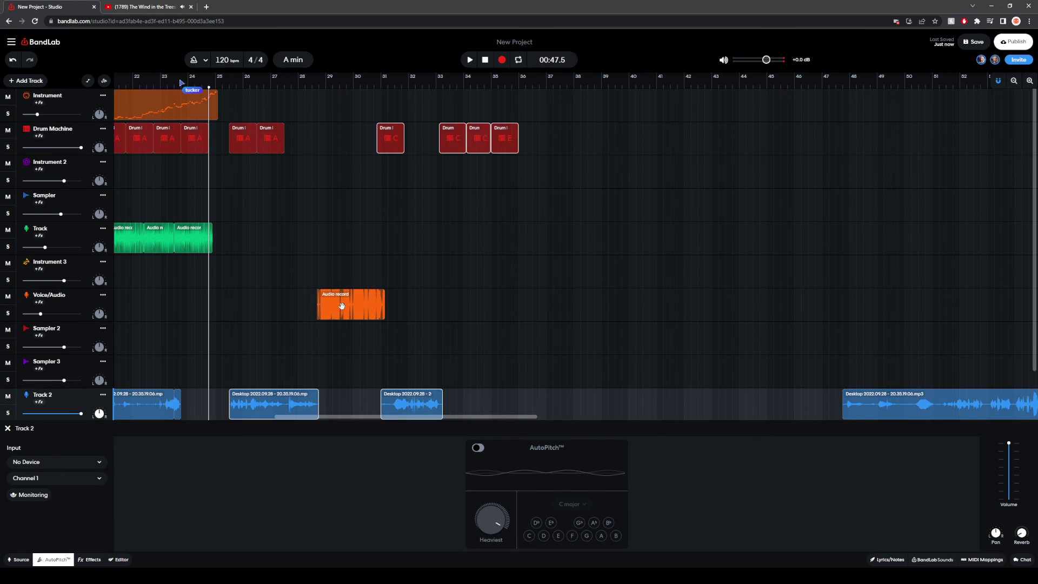
left_click(319, 309)
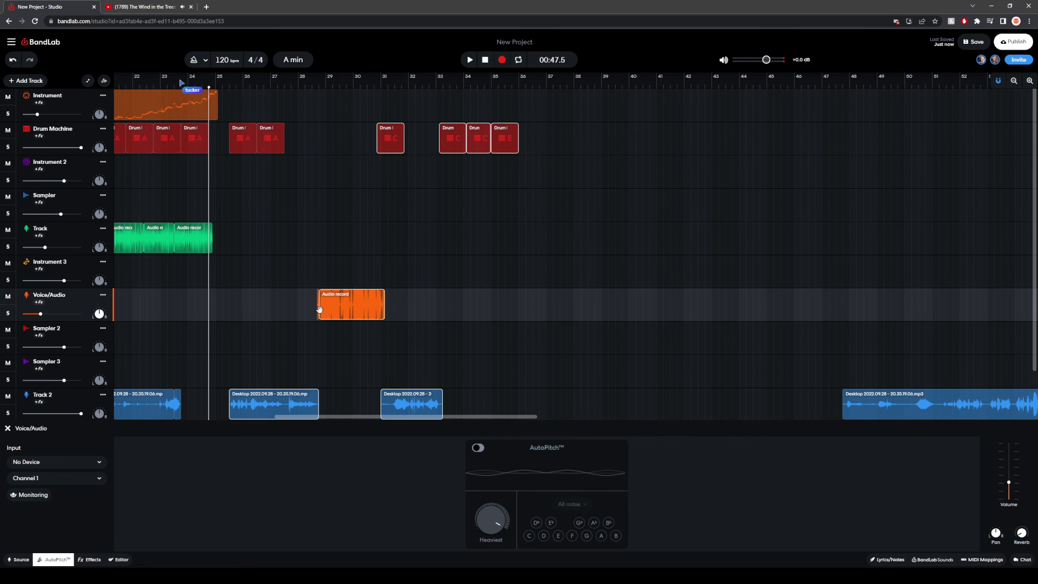
left_click(270, 138)
left_click_drag(245, 140, 260, 140)
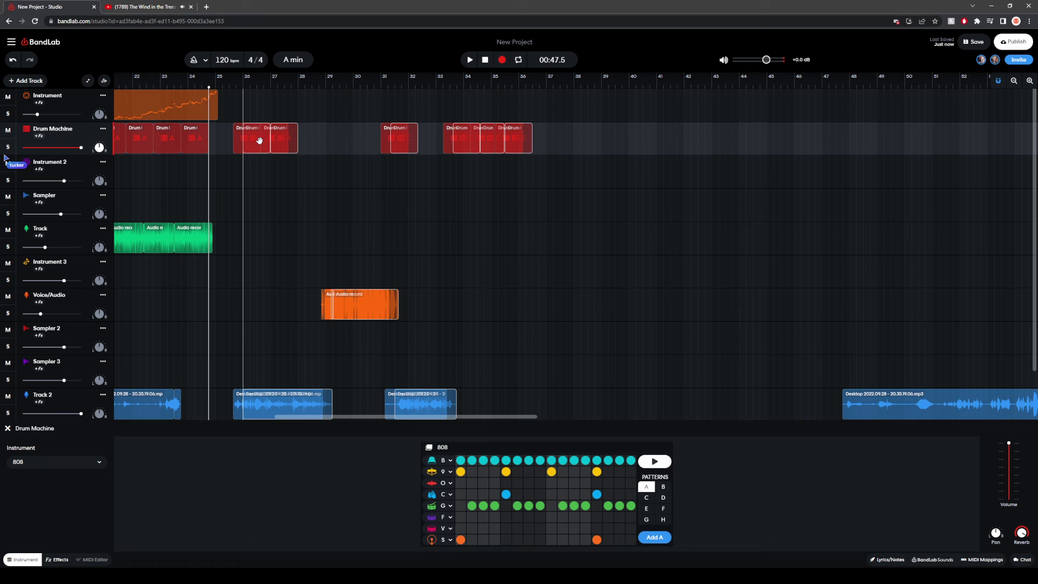
left_click_drag(258, 140, 256, 144)
Step: Duplicate the drum clip at bar 24 and play back the filled drum section
left_click(189, 136)
key("ctrl+d")
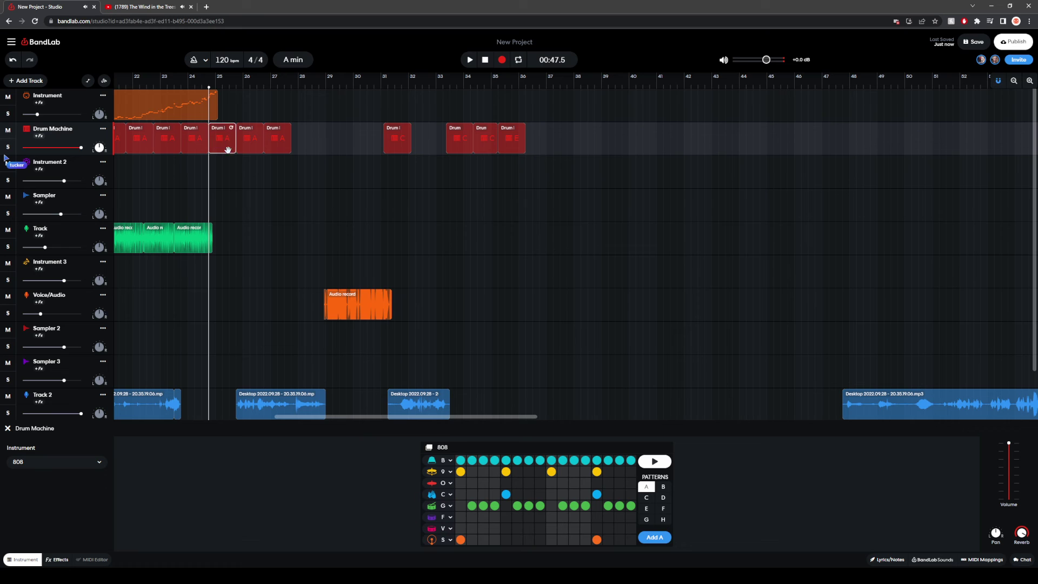
left_click(168, 206)
left_click(468, 60)
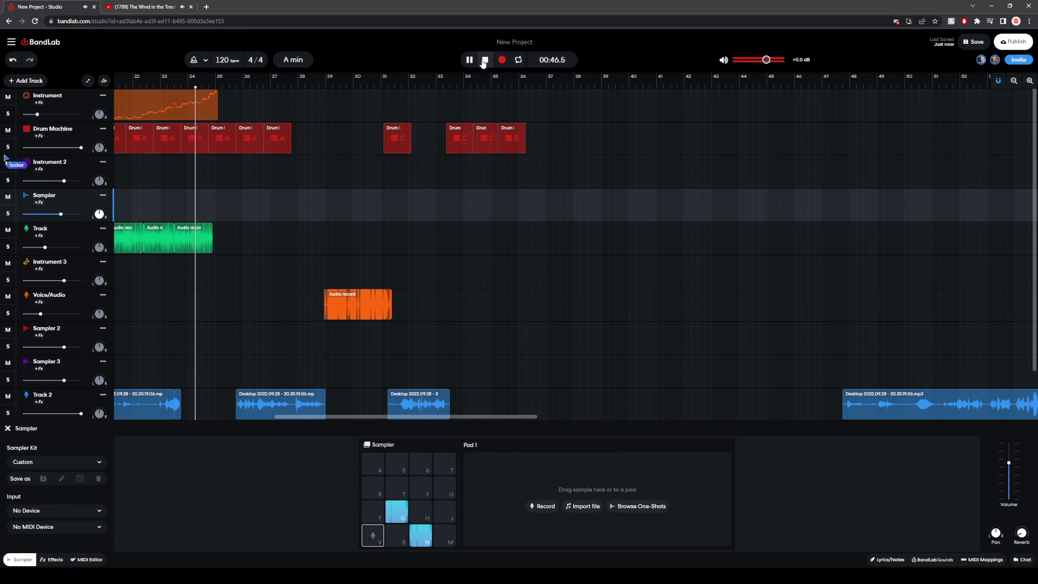
Step: Extend the third Track audio clip with stretched copies to fill the gap, then save the project
left_click(484, 60)
left_click(212, 242)
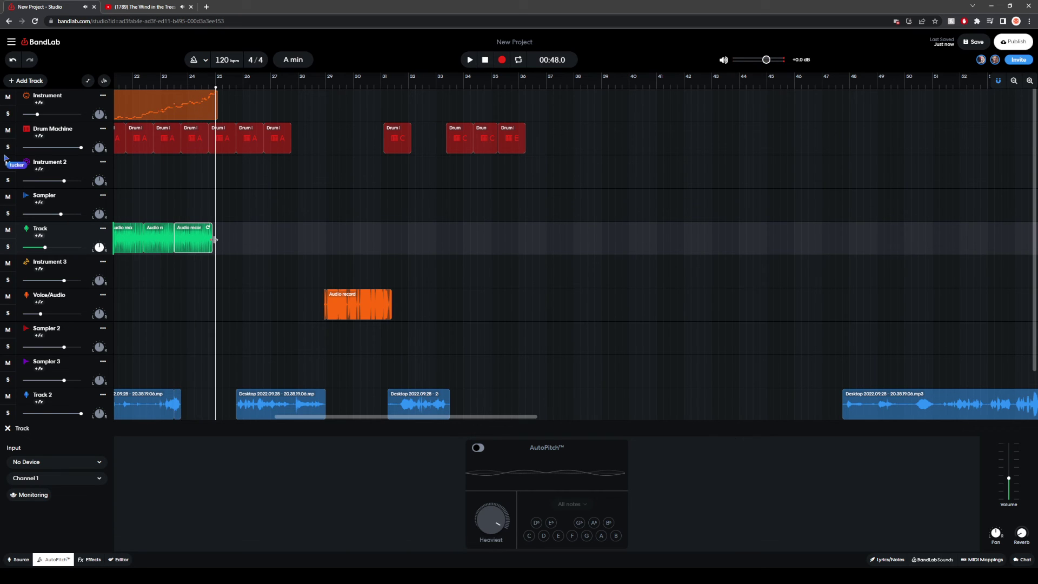
key("ctrl+d")
left_click_drag(214, 240, 288, 242)
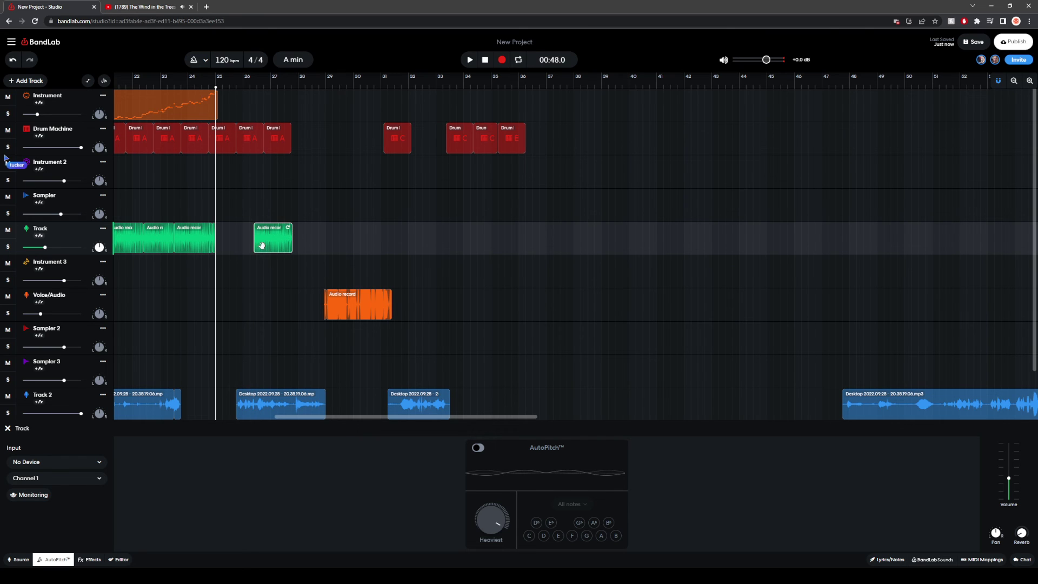
key("ctrl+v")
left_click(470, 60)
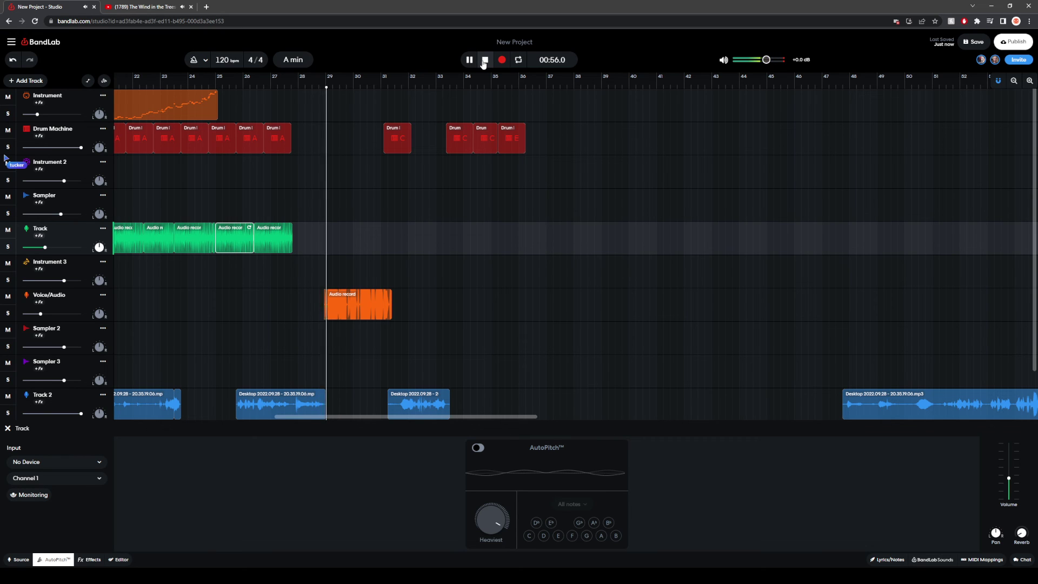
left_click(972, 46)
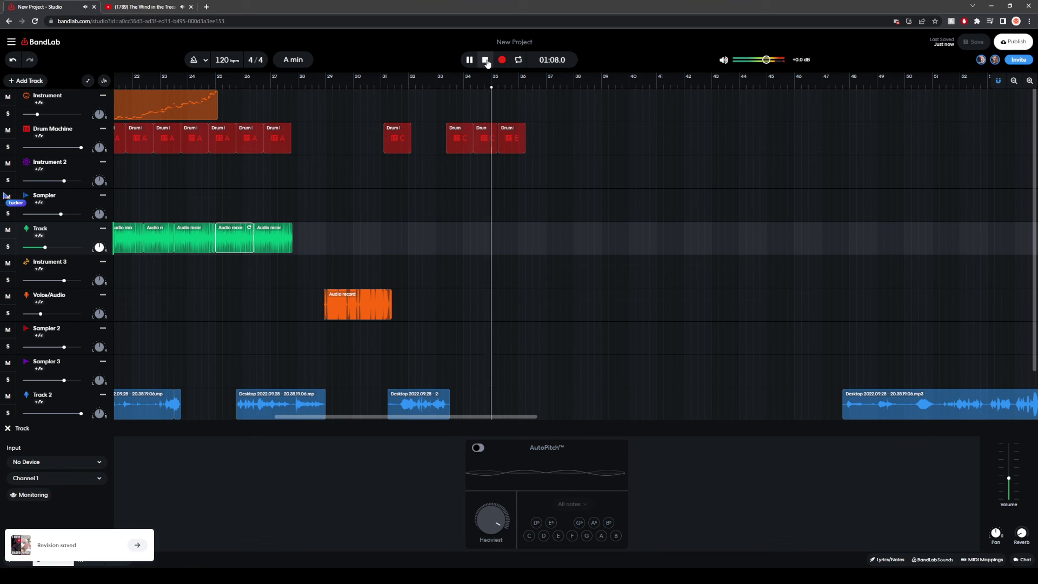
Step: Check the last drum clip's patterns C and E and play the song ending near bar 34
left_click(486, 60)
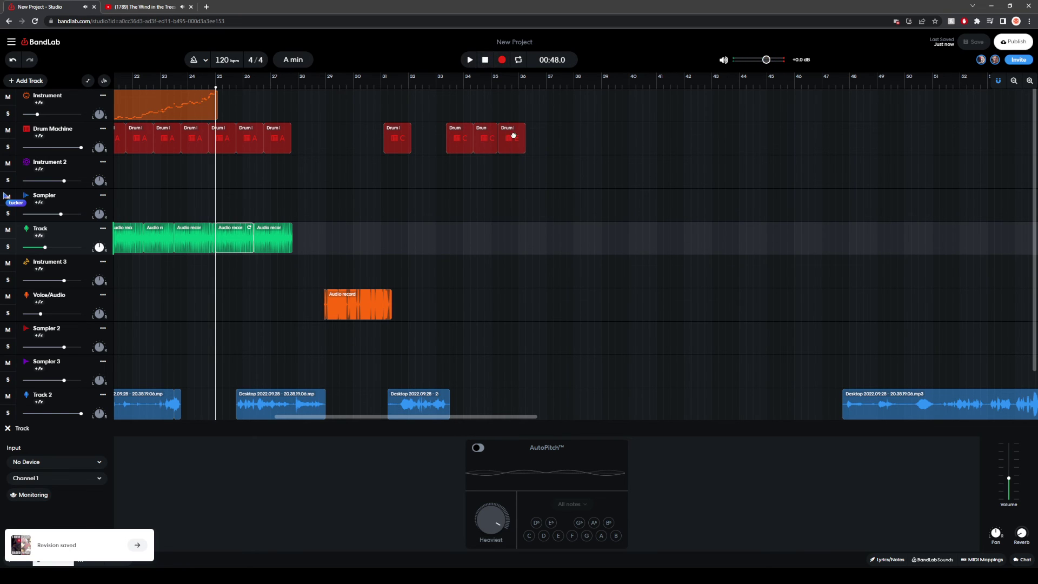
left_click(513, 139)
left_click(485, 140)
left_click(509, 148)
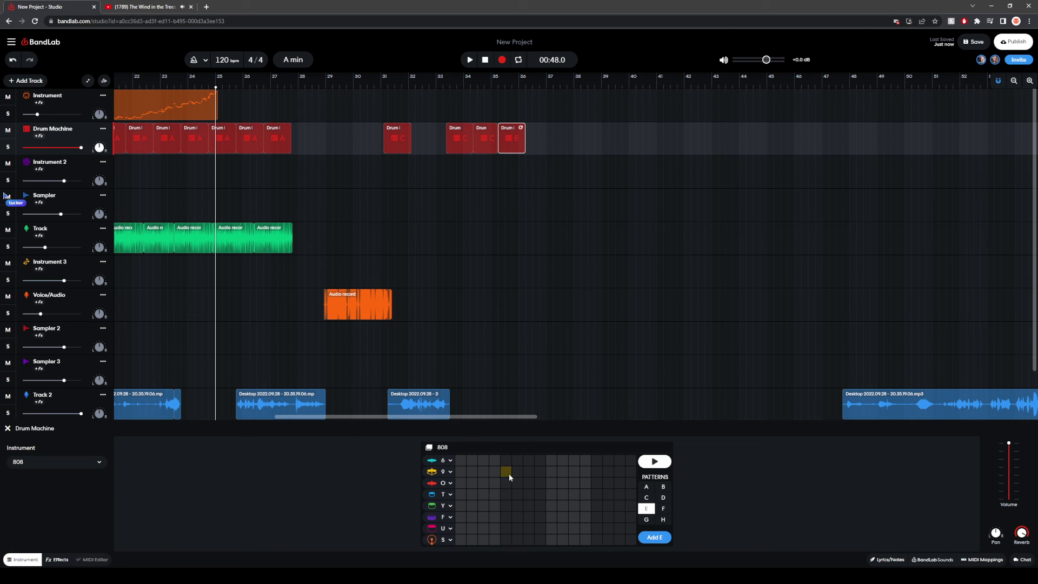
left_click(465, 105)
left_click(469, 59)
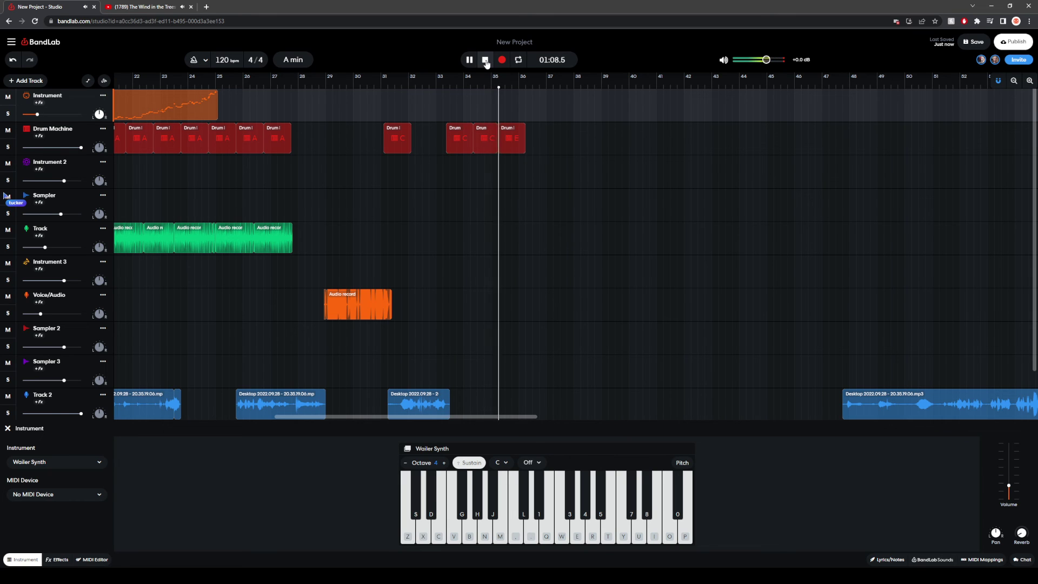
left_click(485, 60)
Step: Add a hit to the last drum clip's pattern E and play the ending back
left_click(519, 142)
left_click(506, 471)
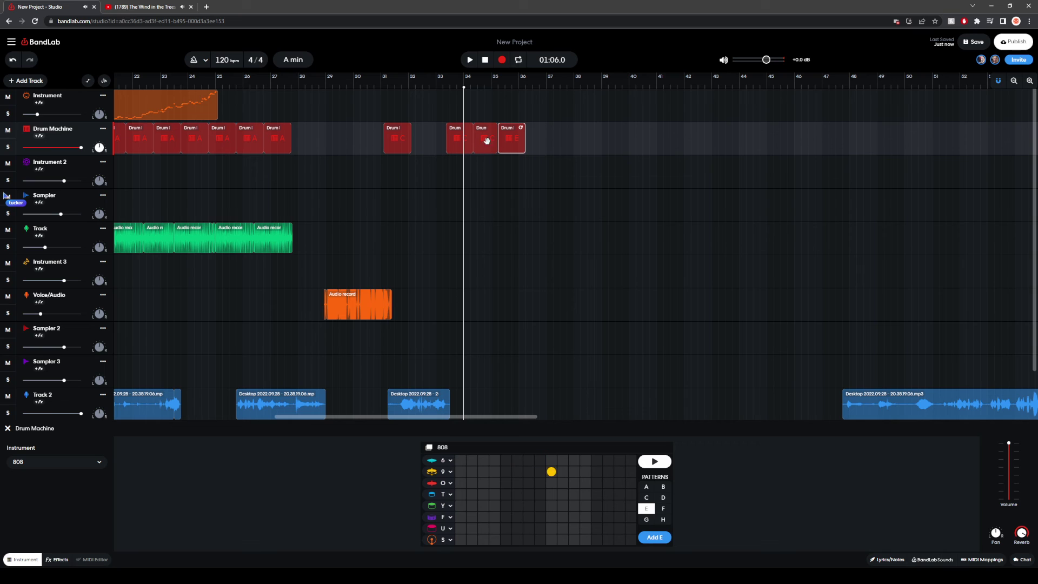
left_click(469, 60)
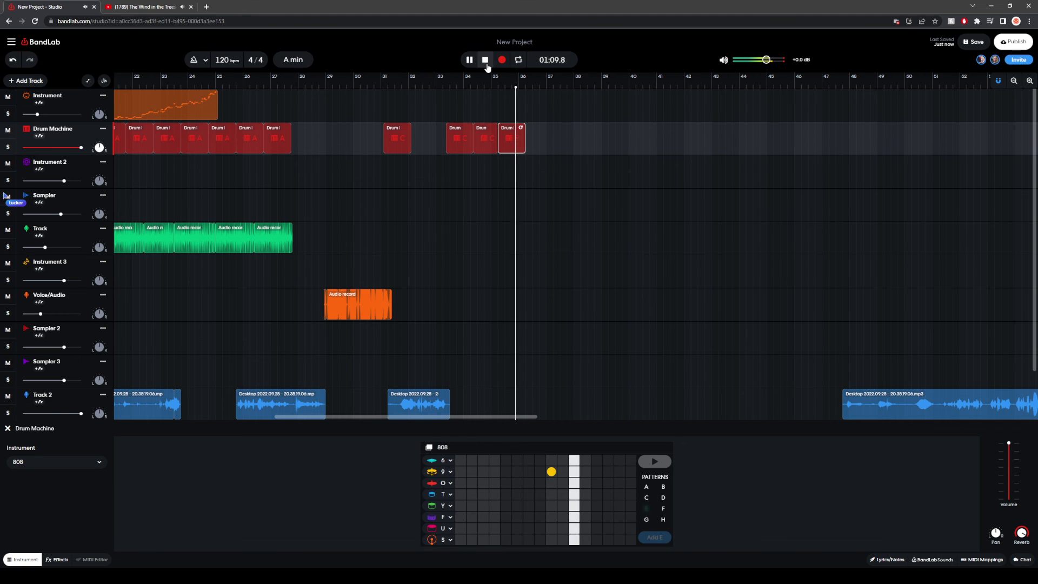
left_click(485, 60)
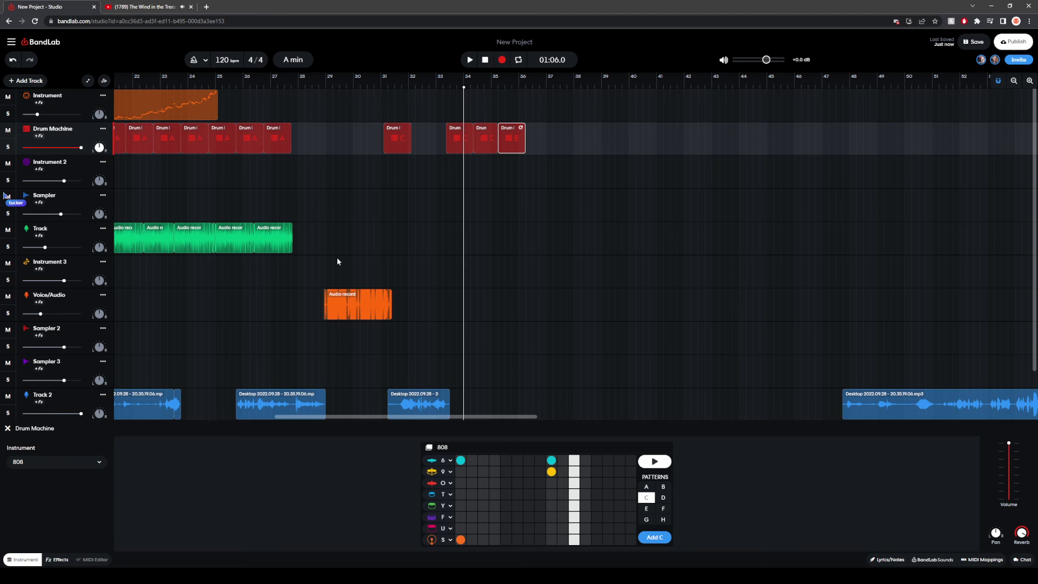
scroll(336, 258, "down", 5)
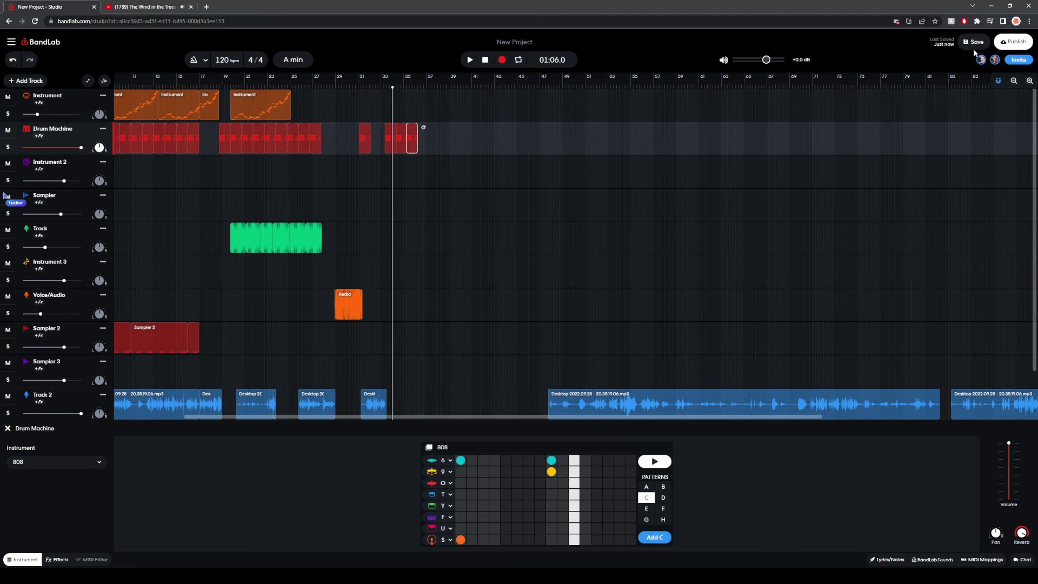
Step: Save the project and add a new Drum Machine track, Drum Machine 2
left_click(973, 47)
left_click_drag(442, 417, 235, 413)
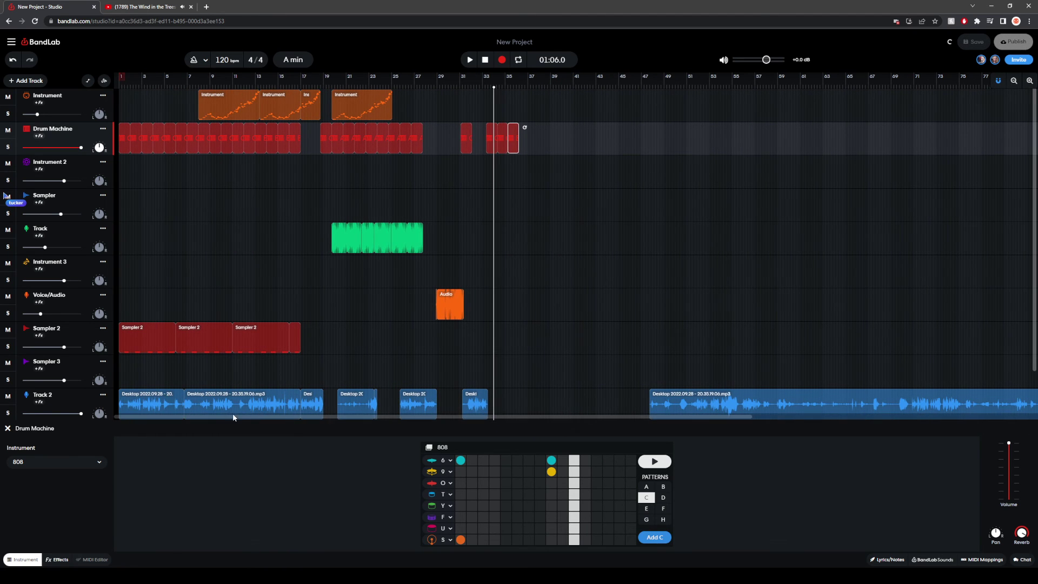
left_click(138, 225)
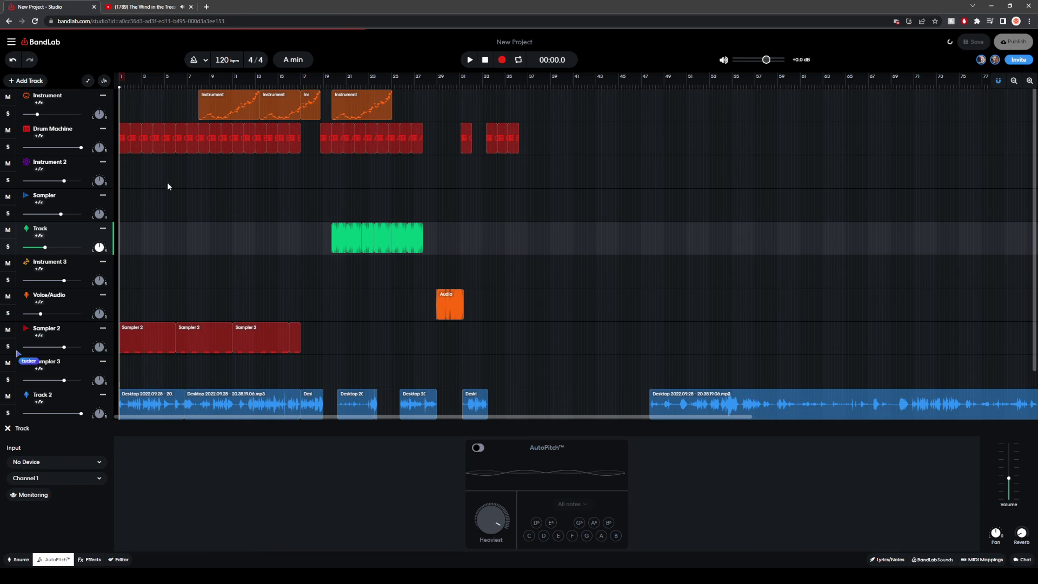
left_click(310, 139)
right_click(310, 139)
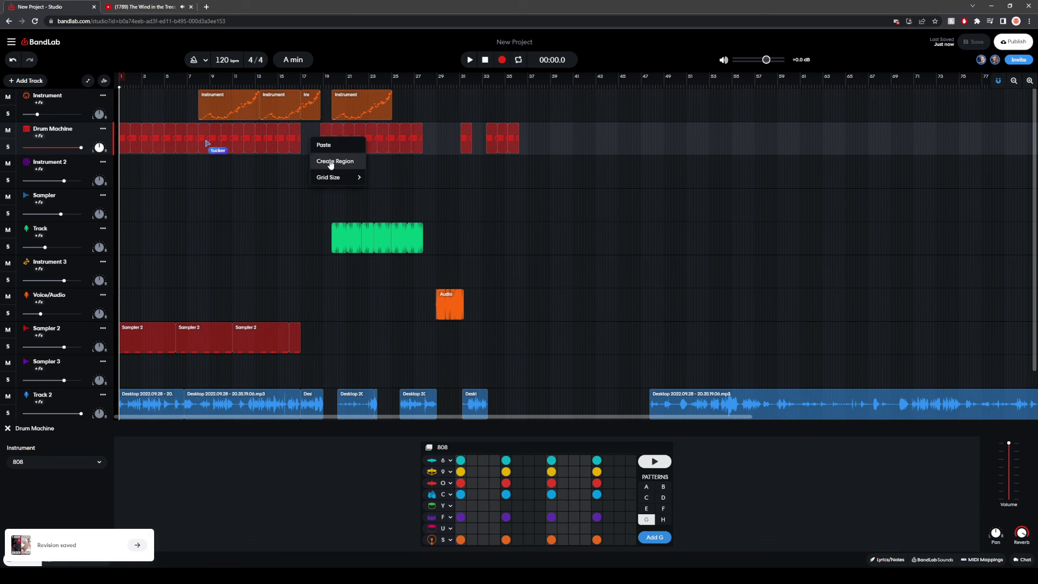
left_click(34, 82)
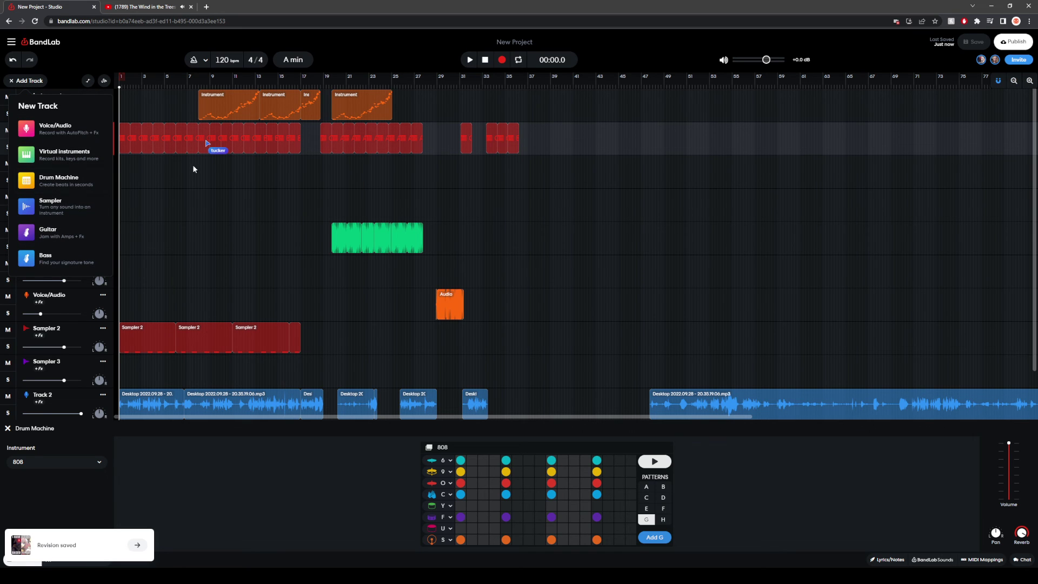
left_click(98, 172)
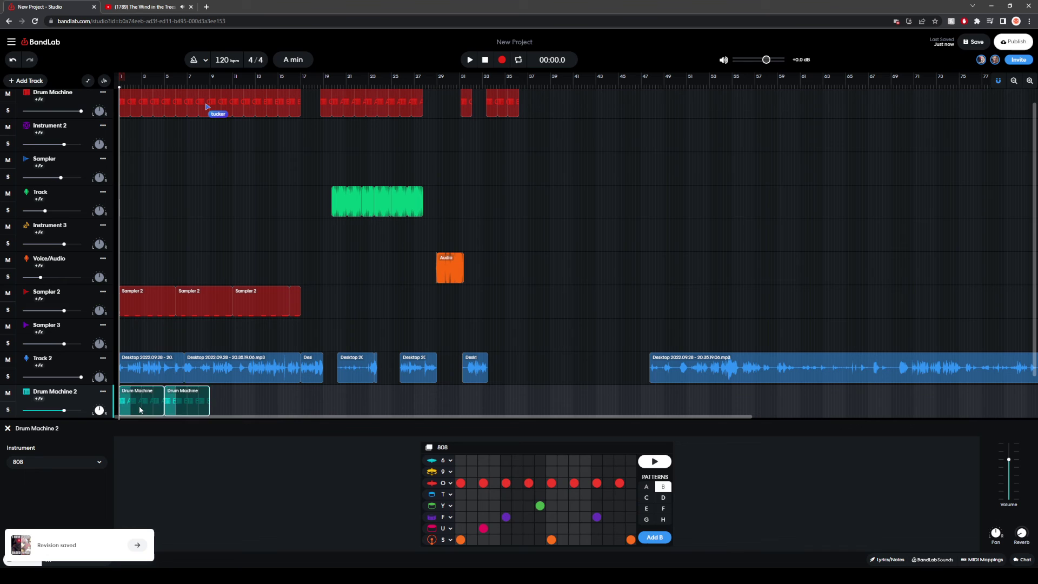
Step: Move the opening drum region and the bar 31–35 drum clips onto Drum Machine 2
left_click_drag(131, 396, 55, 410)
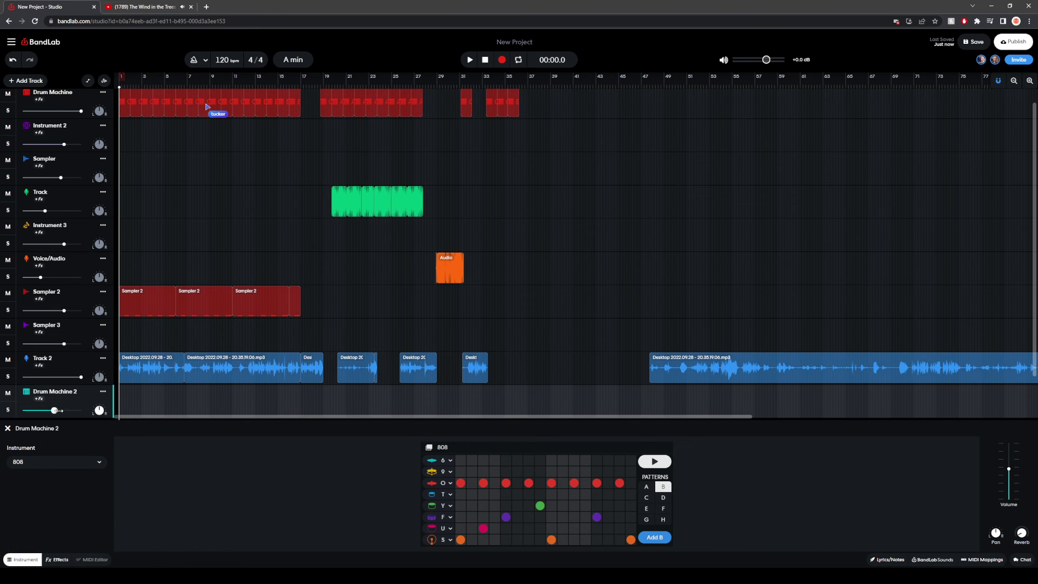
left_click(292, 107)
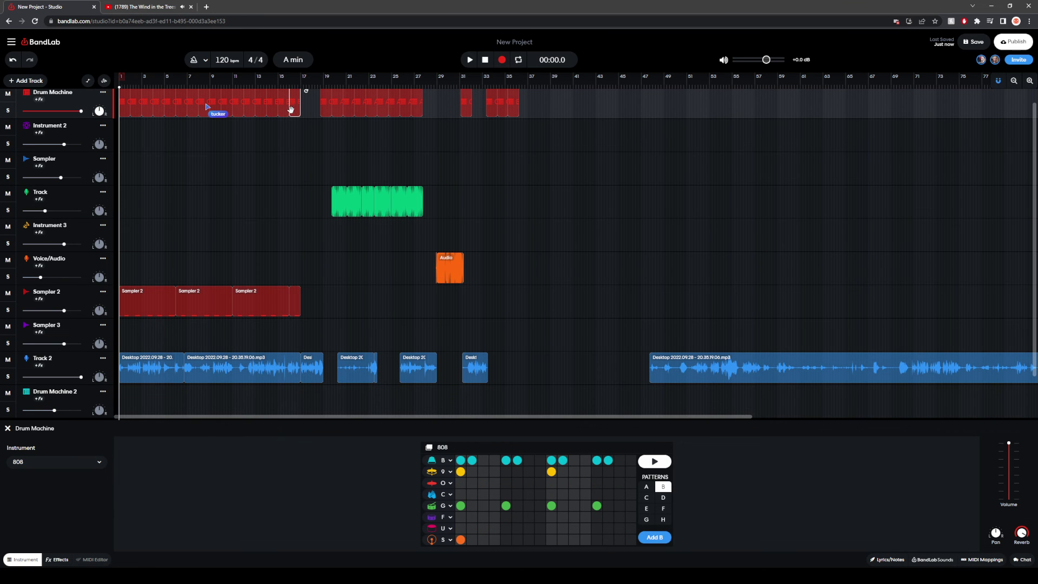
mouse_move(286, 111)
left_mouse_down()
mouse_move(135, 110)
mouse_move(135, 432)
mouse_move(167, 397)
left_mouse_up()
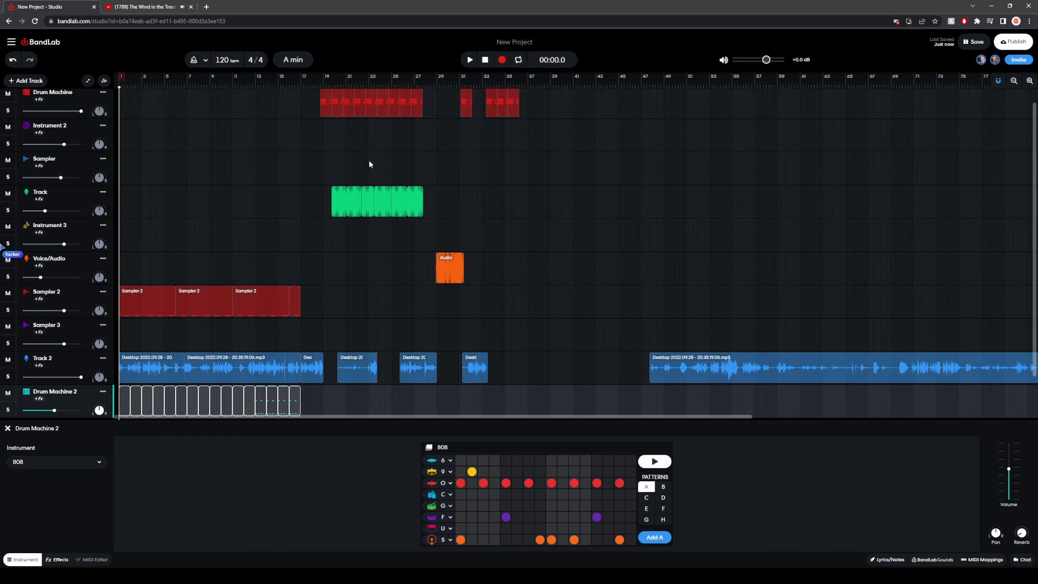
left_click(466, 105)
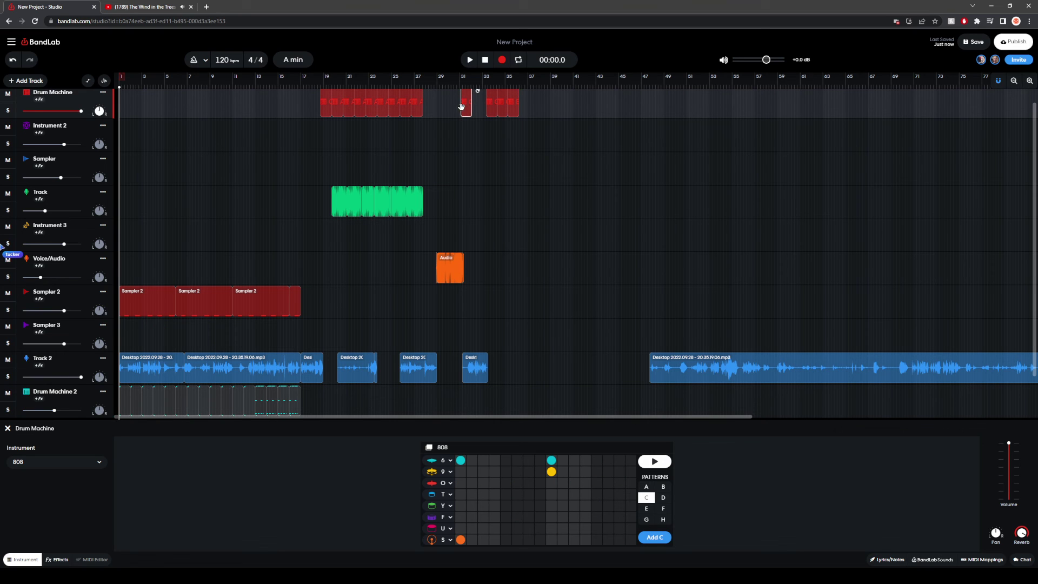
left_click_drag(478, 113, 516, 104)
left_click(461, 120)
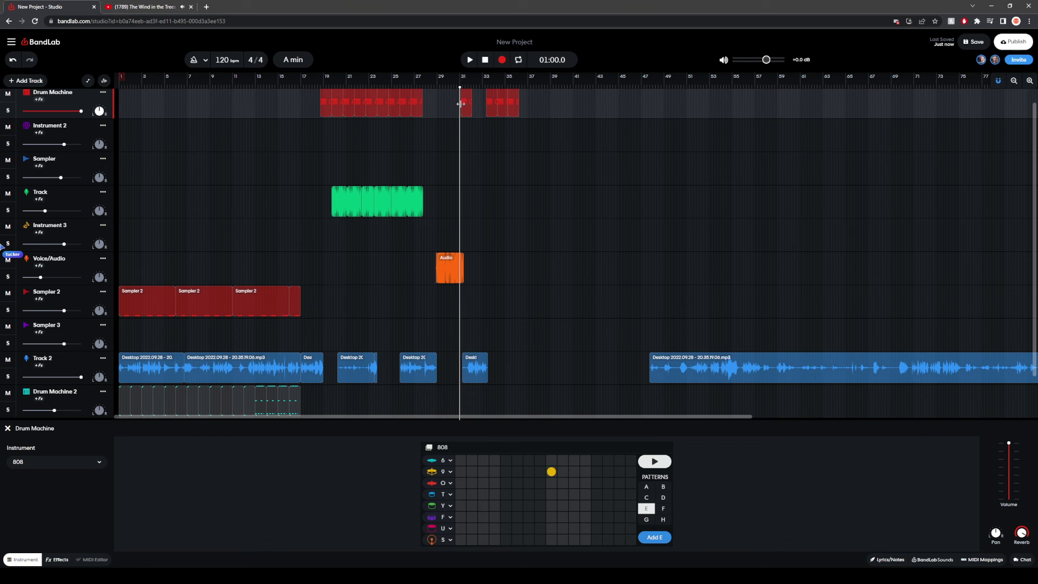
left_click_drag(466, 103, 485, 433)
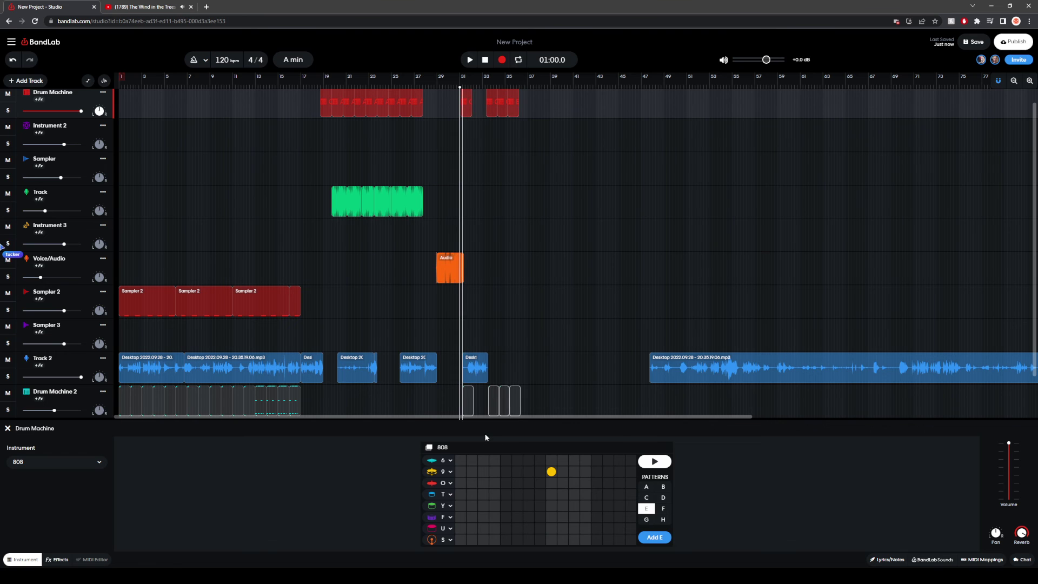
Step: Play the song from the start, then stop playback
left_click(137, 204)
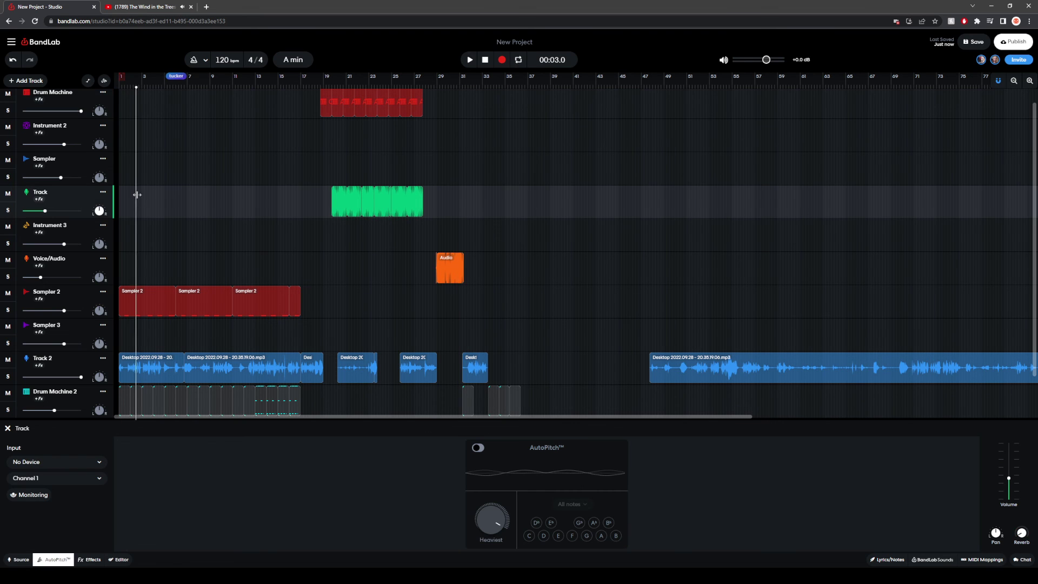
key("space")
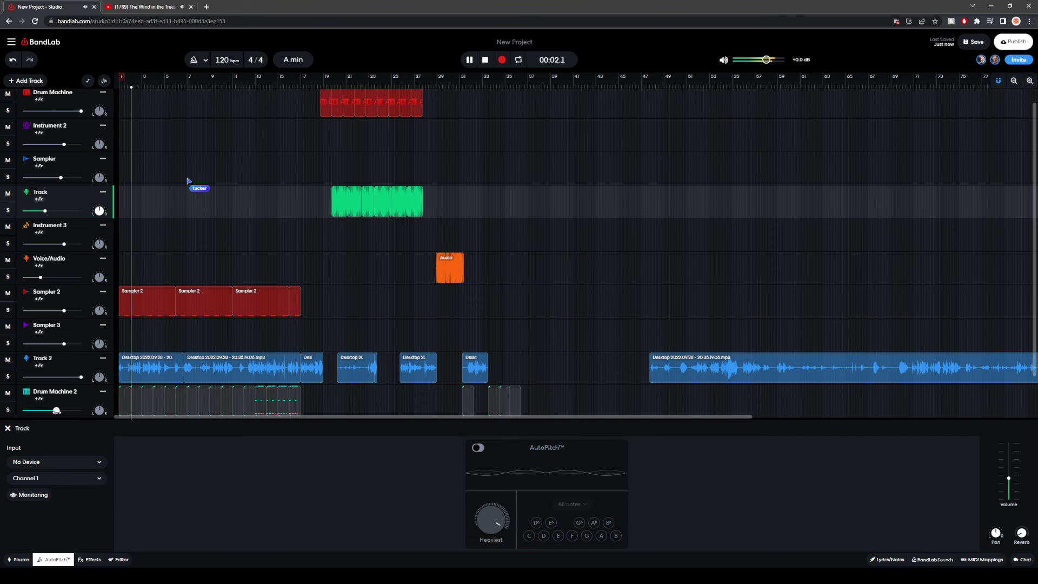
left_click(485, 60)
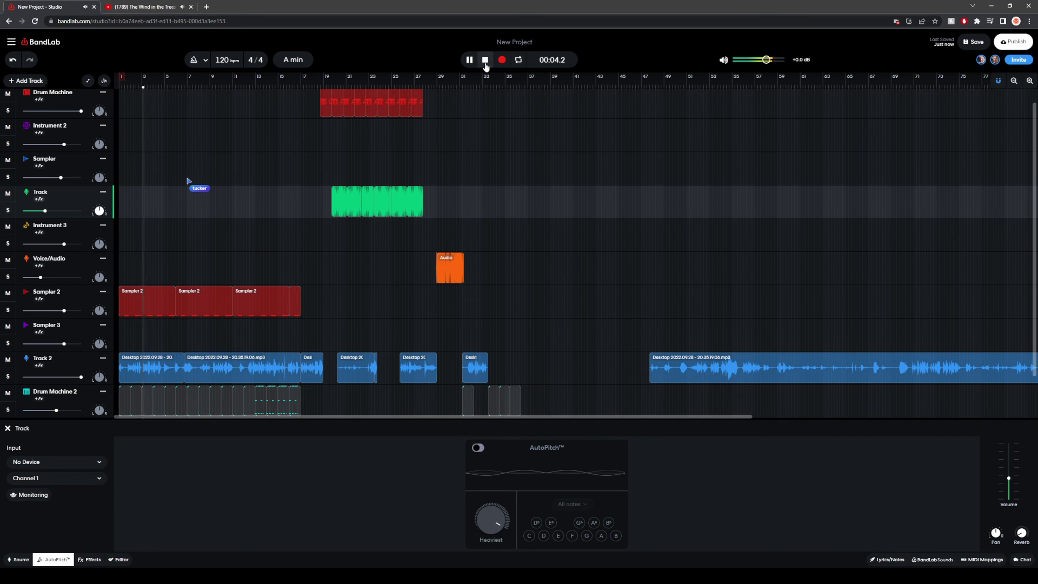
Step: Save the project twice, dismissing the 'Some Work Will Be Lost' warning about Drum Machine 2's regions
left_click(972, 42)
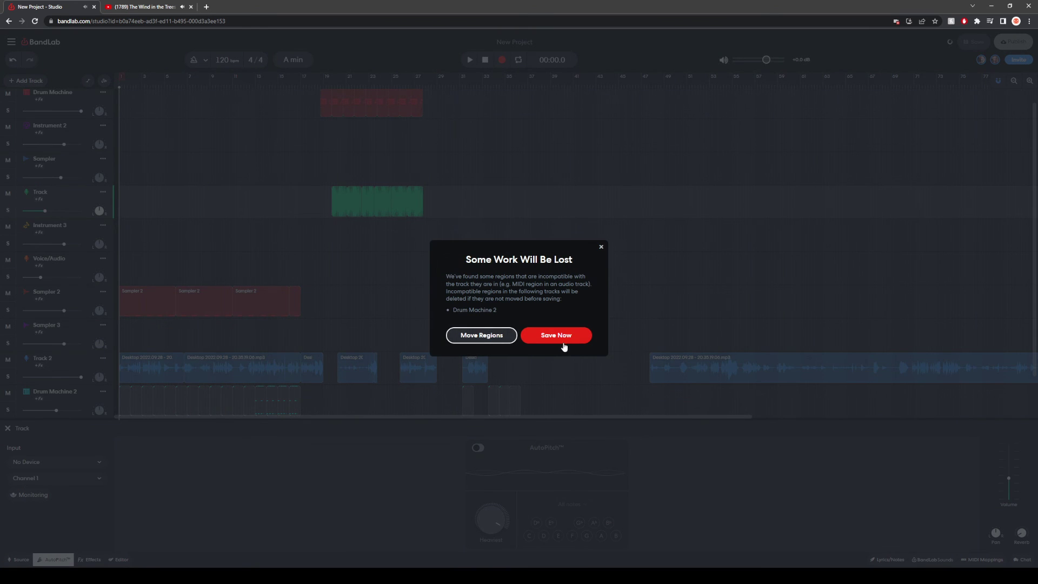
left_click(561, 345)
left_click(601, 247)
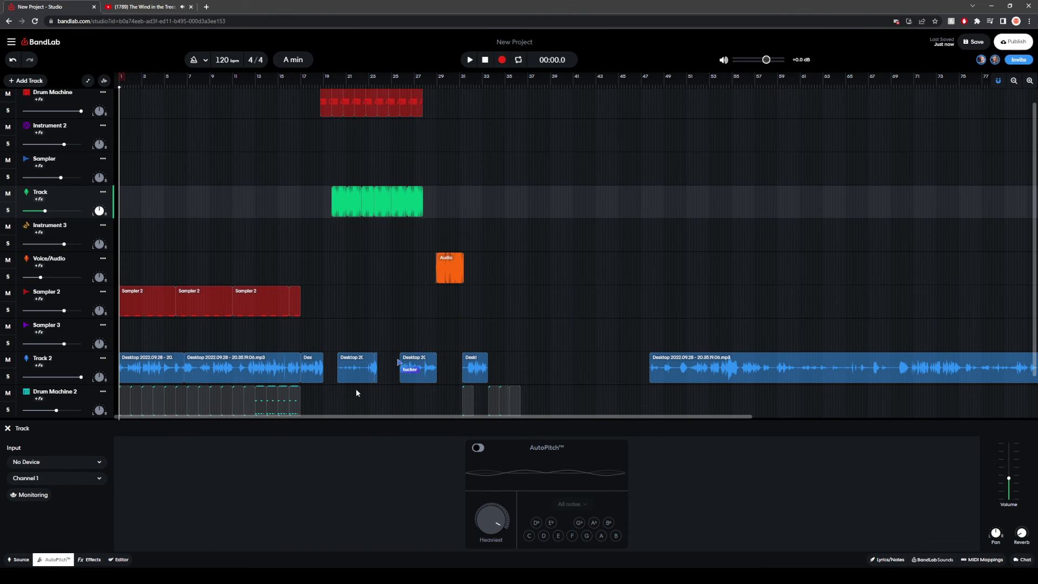
left_click(973, 42)
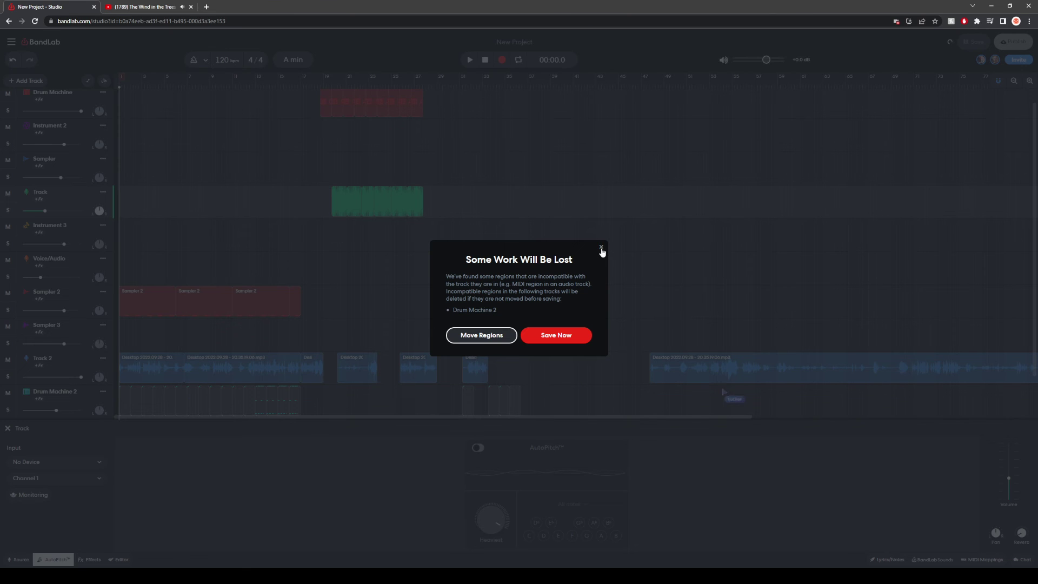
left_click(601, 249)
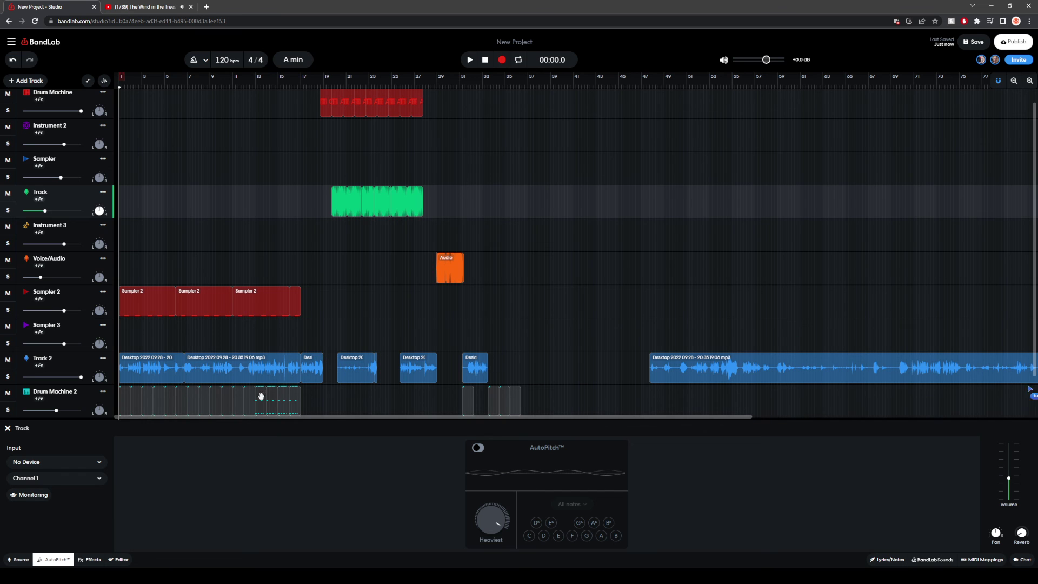
left_click(25, 80)
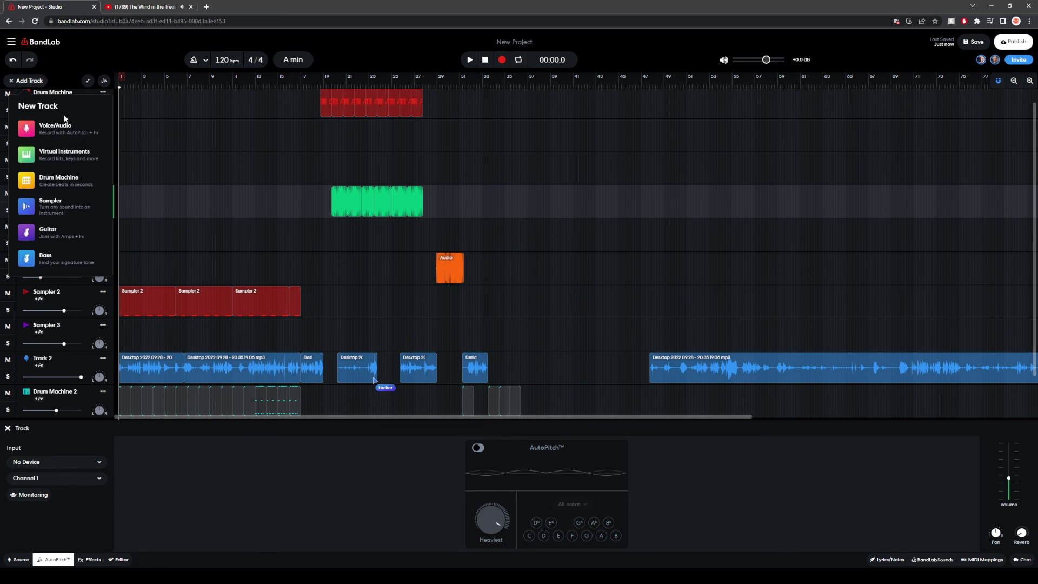
Step: Add a Drum Machine 3 track and marquee-select the drum clips on Drum Machine 2
left_click(71, 178)
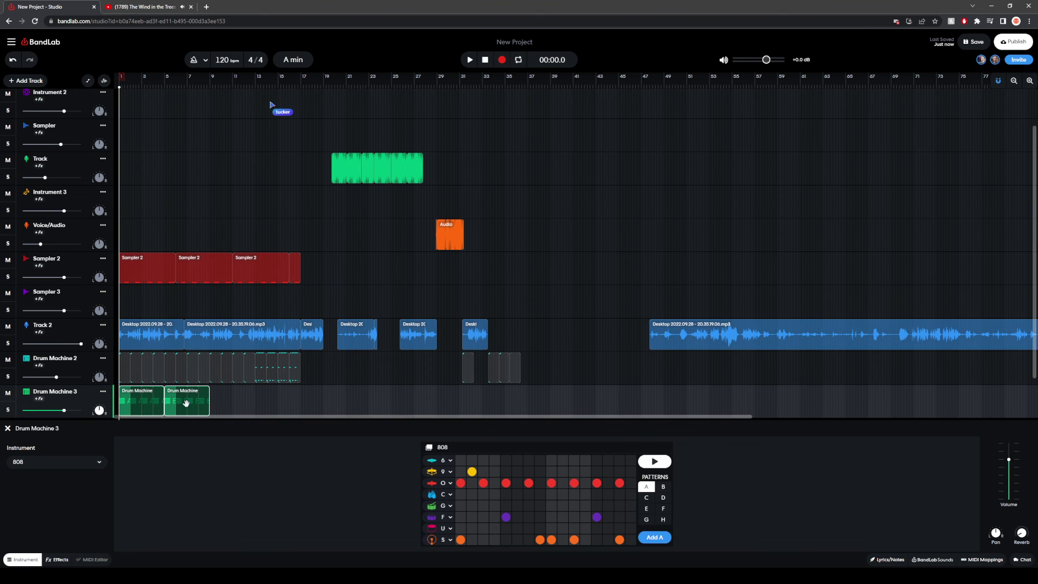
left_click_drag(125, 370, 266, 373)
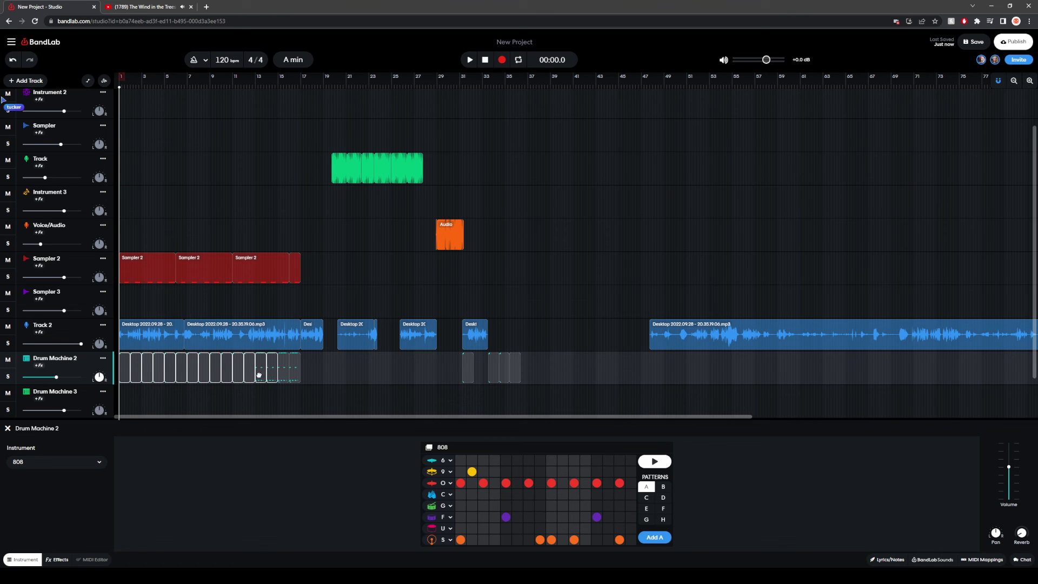
left_click(518, 372)
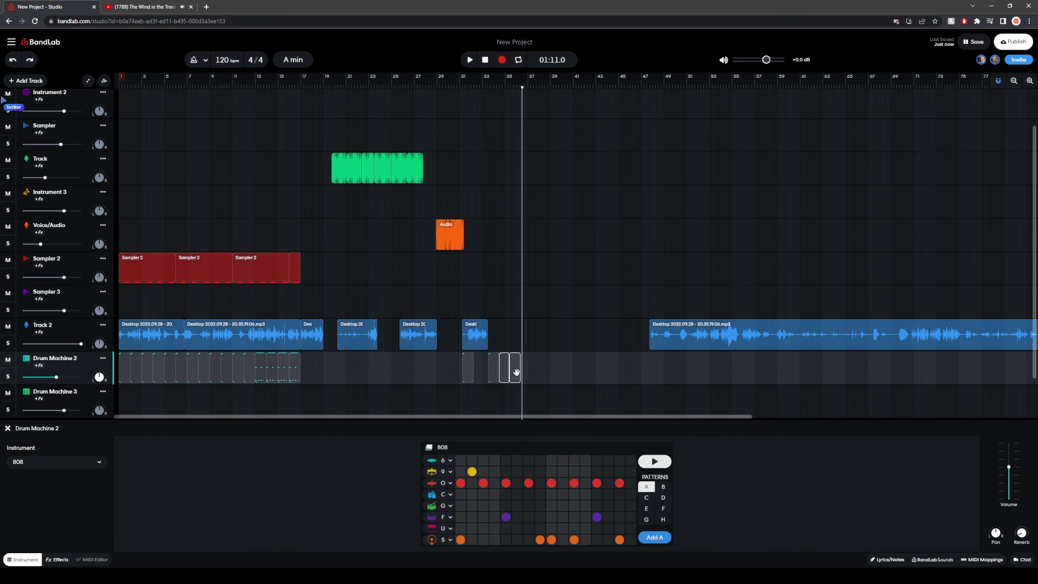
left_click_drag(287, 377, 278, 370)
Step: Move the Drum Machine 2 clips onto Drum Machine 3 and save, closing the lost-work warning
left_click_drag(137, 368, 137, 400)
left_click(220, 368)
left_click(139, 368)
left_click(972, 42)
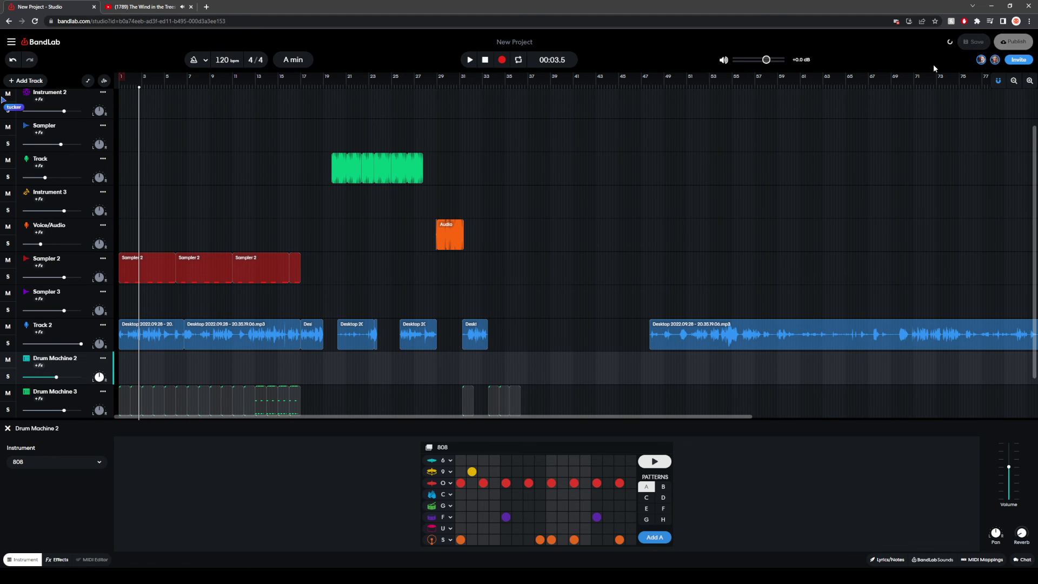
left_click(599, 247)
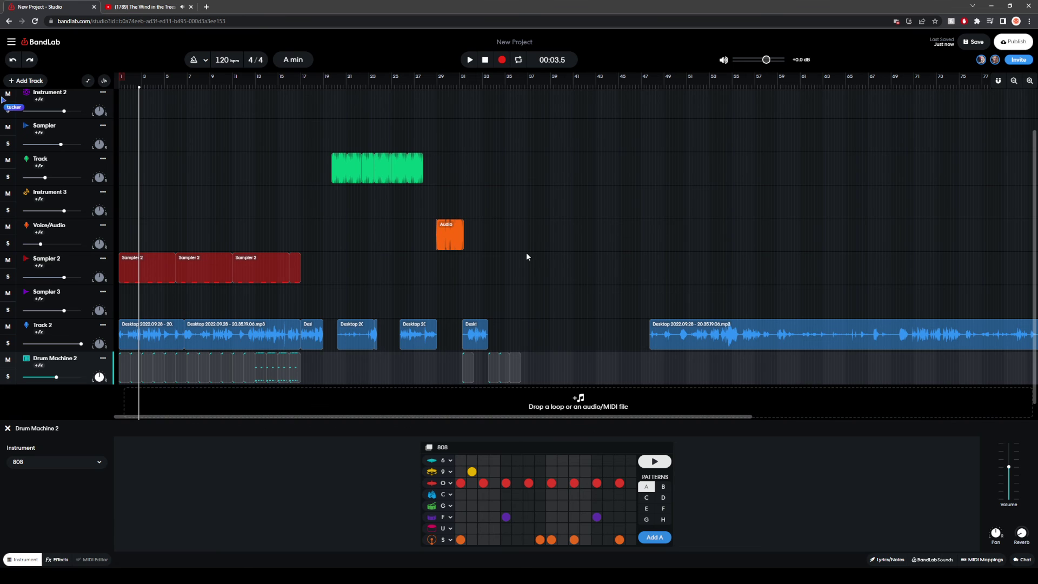
Step: Try adding pattern A and the empty pattern C as clips on Drum Machine 2
scroll(524, 254, "up", 2)
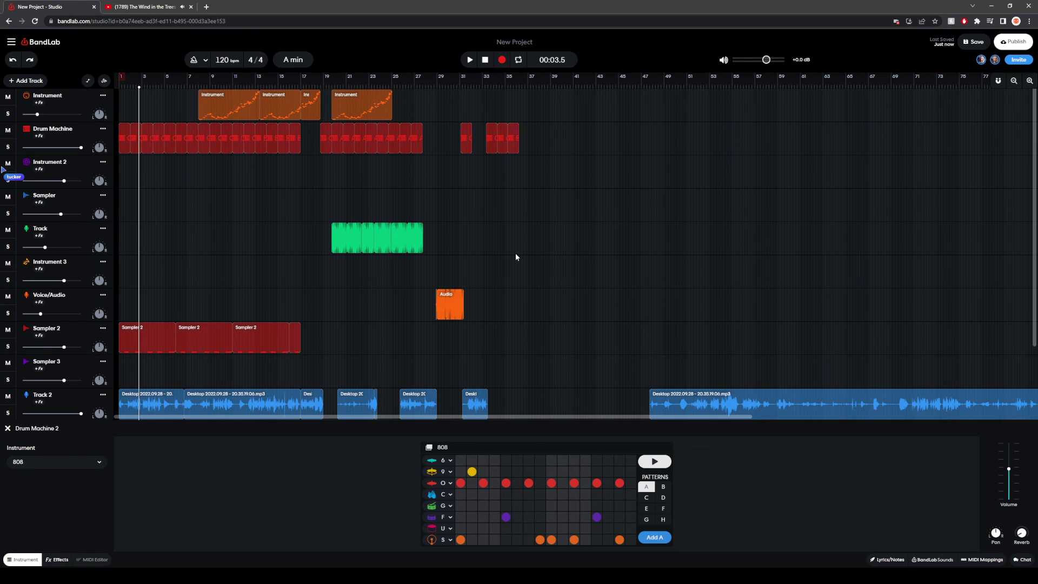
scroll(514, 255, "down", 1)
scroll(513, 255, "up", 1)
scroll(129, 366, "down", 1)
left_click(126, 366)
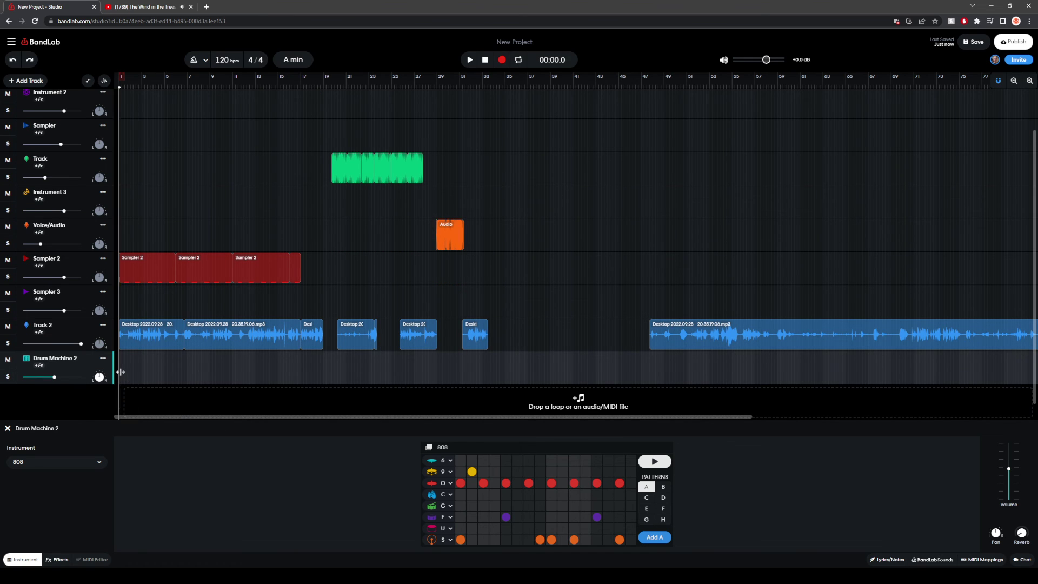
left_click(658, 538)
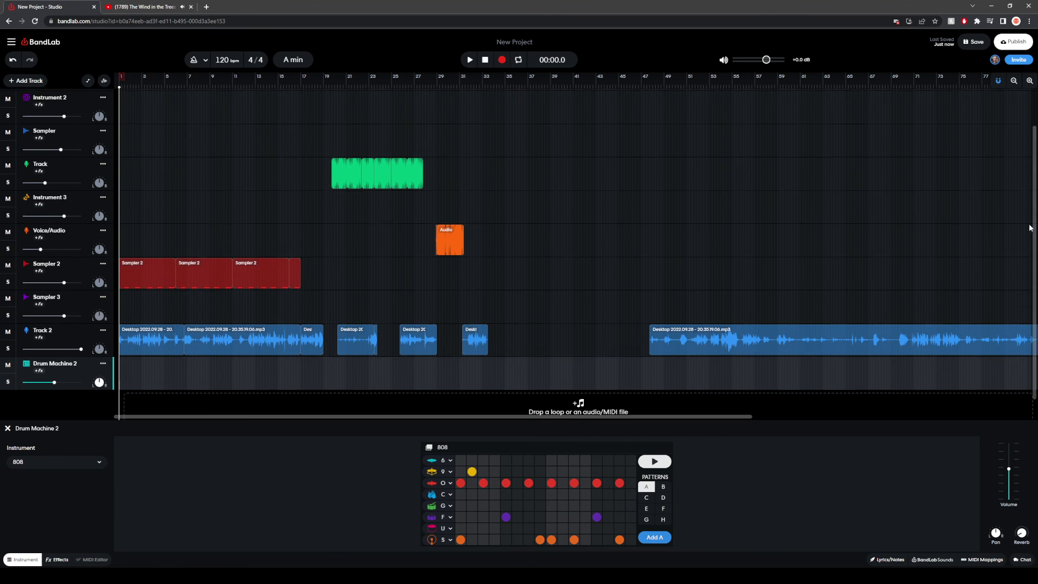
scroll(793, 176, "up", 3)
scroll(131, 147, "up", 3)
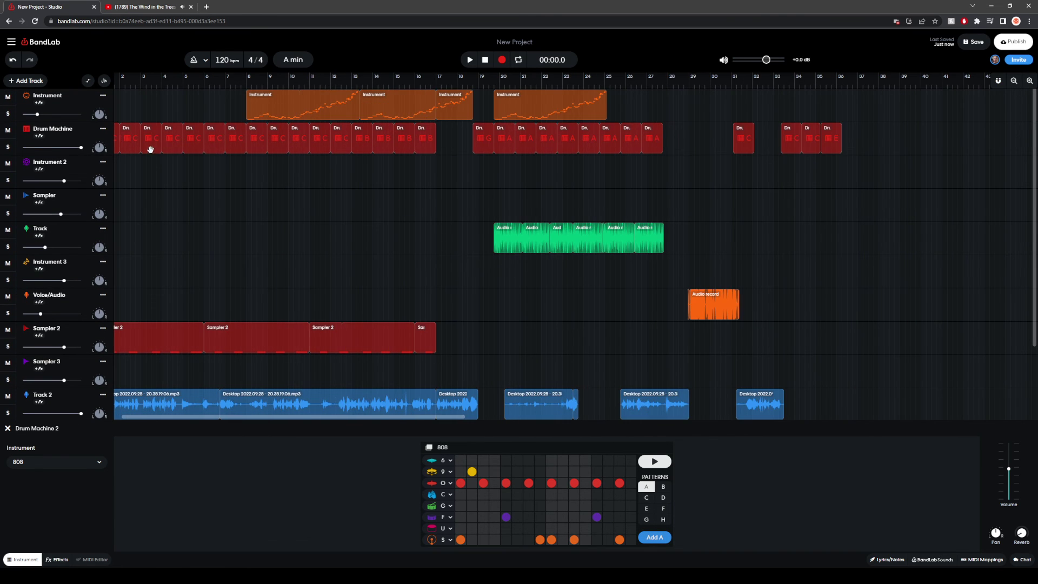
scroll(184, 200, "down", 2)
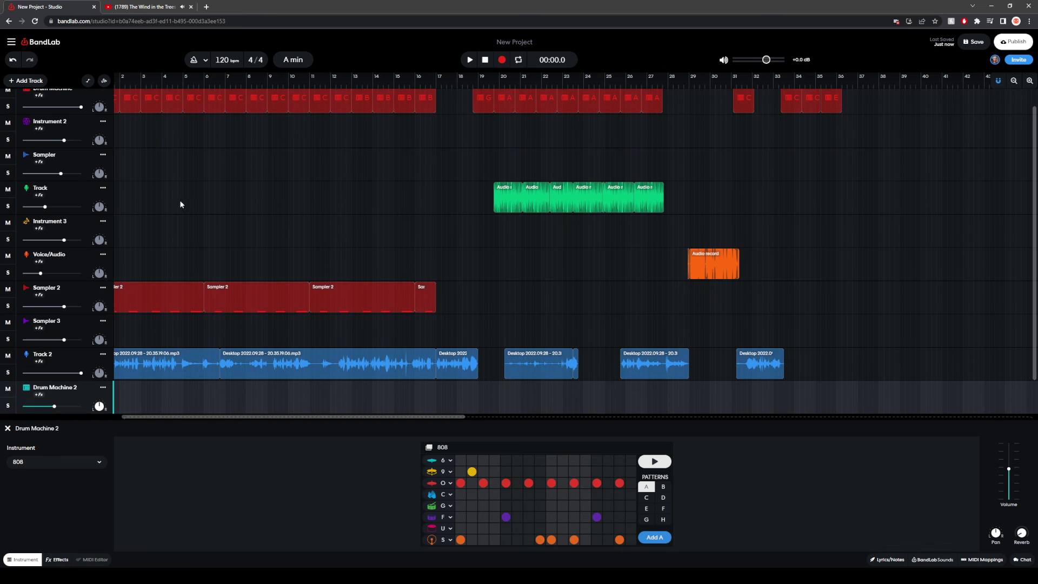
scroll(129, 406, "left", 1)
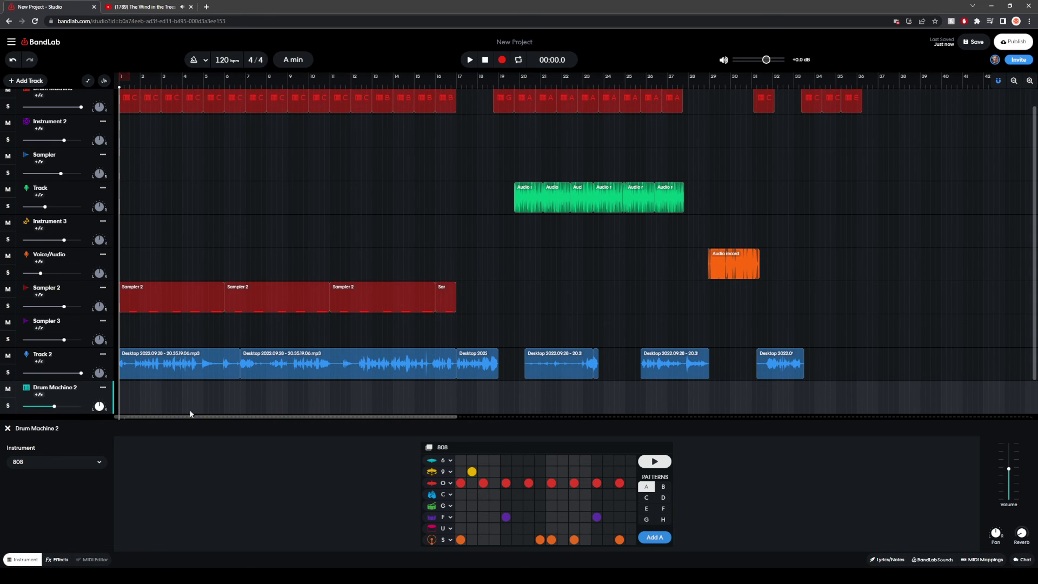
left_click(646, 497)
left_click(654, 537)
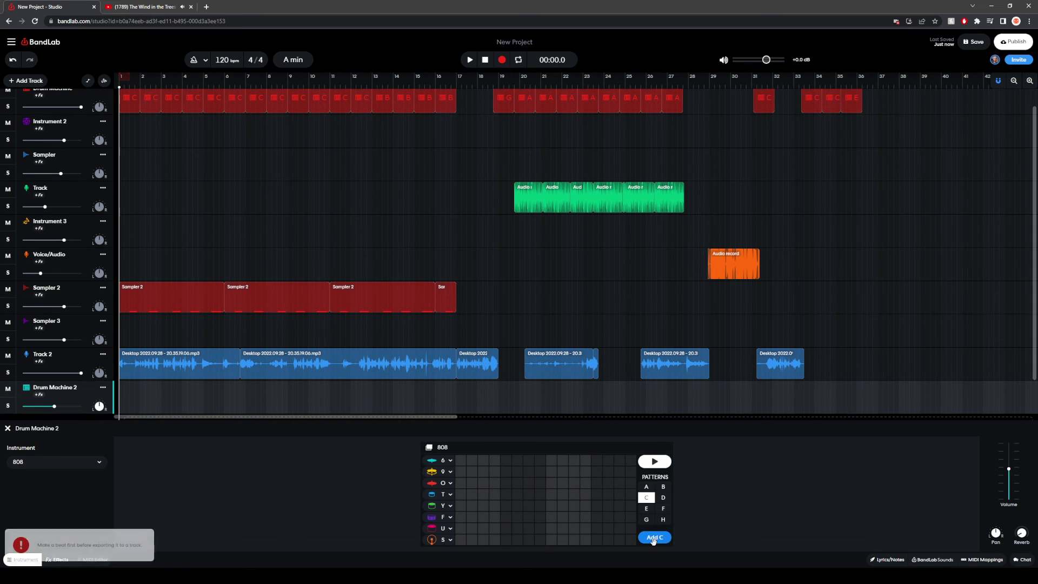
Step: Create and delete a test drum clip on Drum Machine 2, then show its track options
left_click(126, 98)
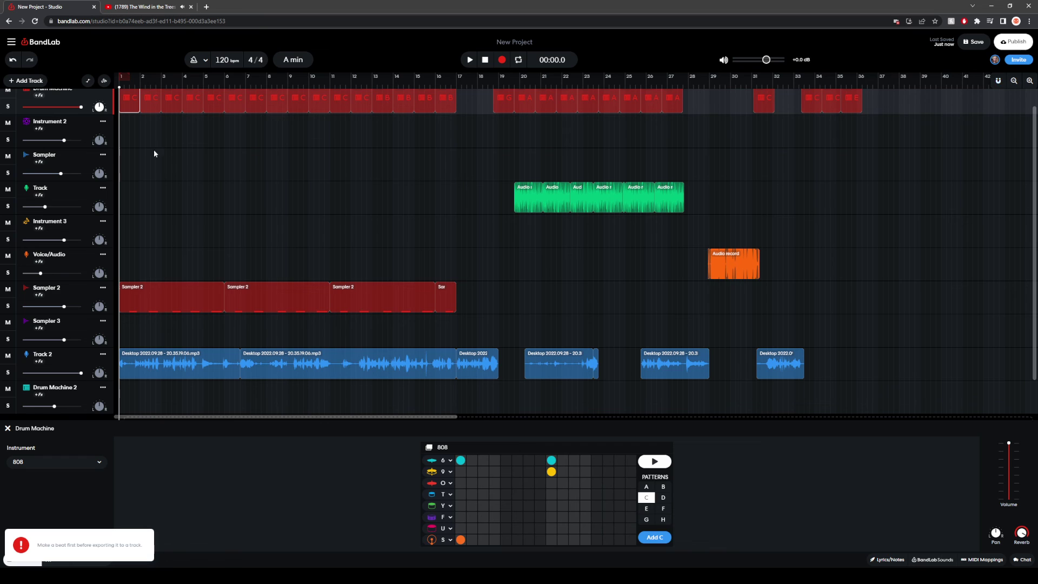
double_click(128, 404)
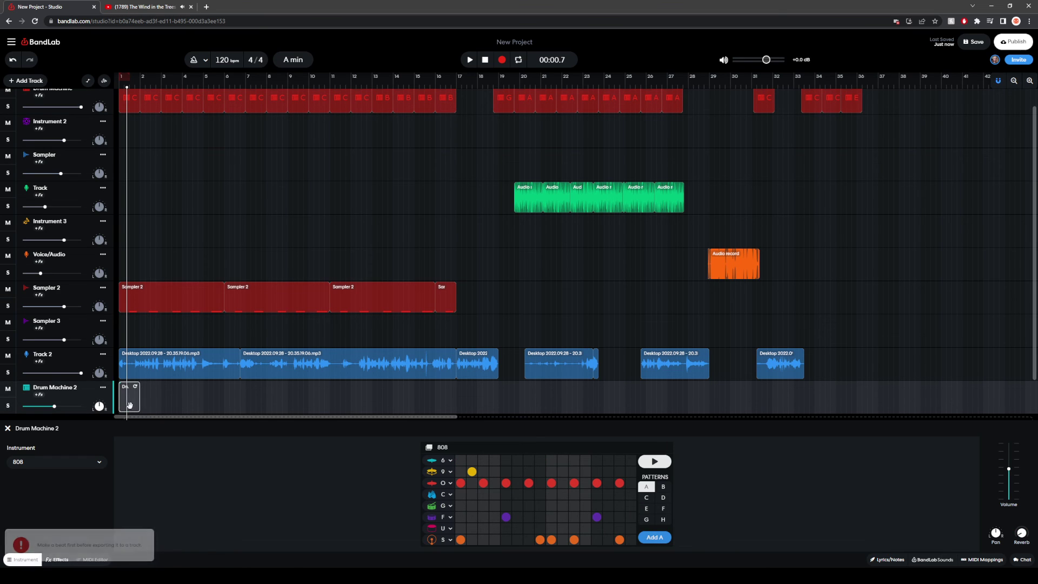
key("Delete")
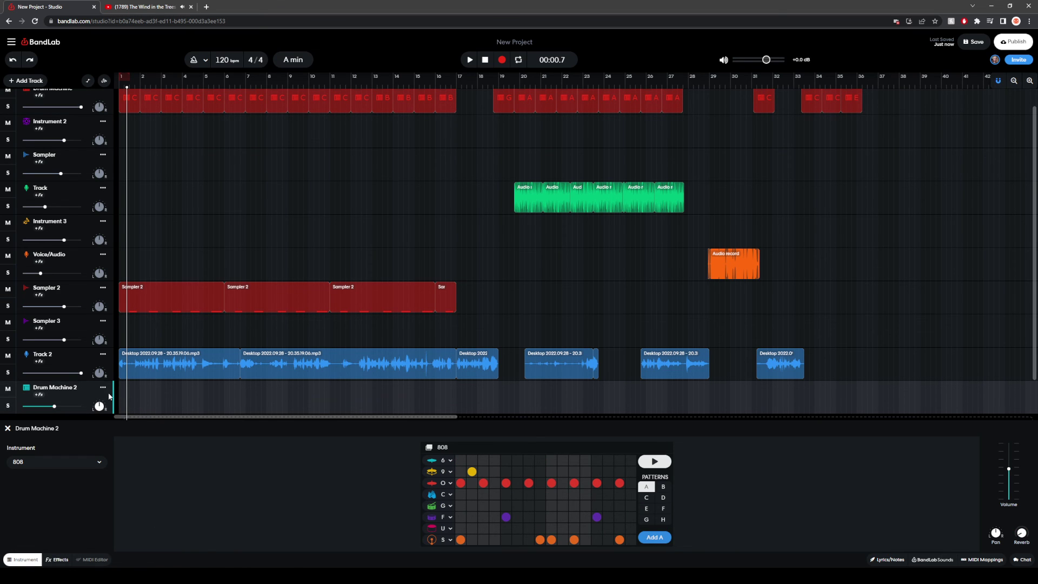
left_click(102, 387)
mouse_move(154, 434)
left_click(124, 557)
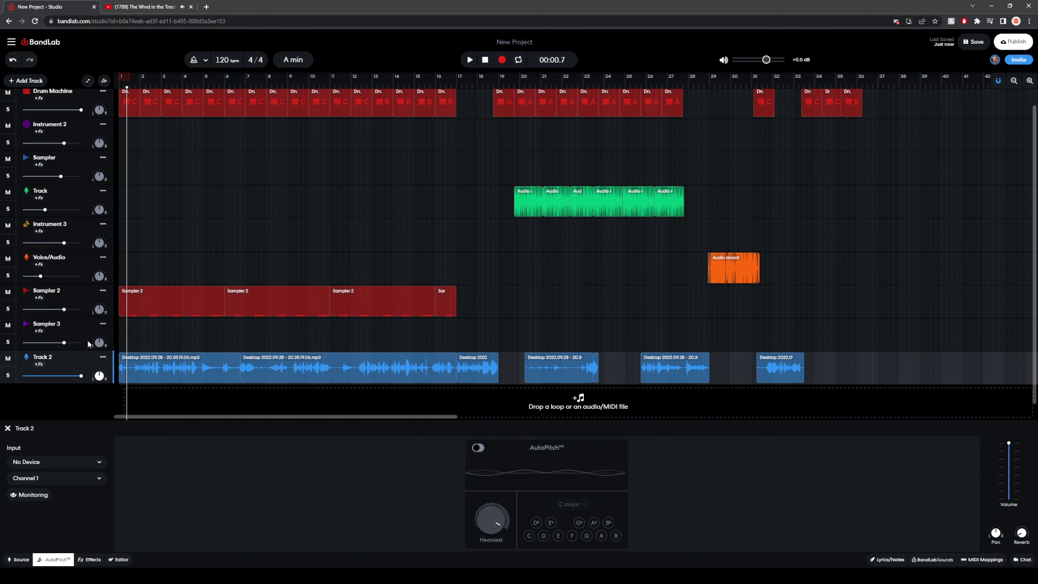
left_click(15, 80)
left_click(66, 156)
scroll(158, 227, "up", 1)
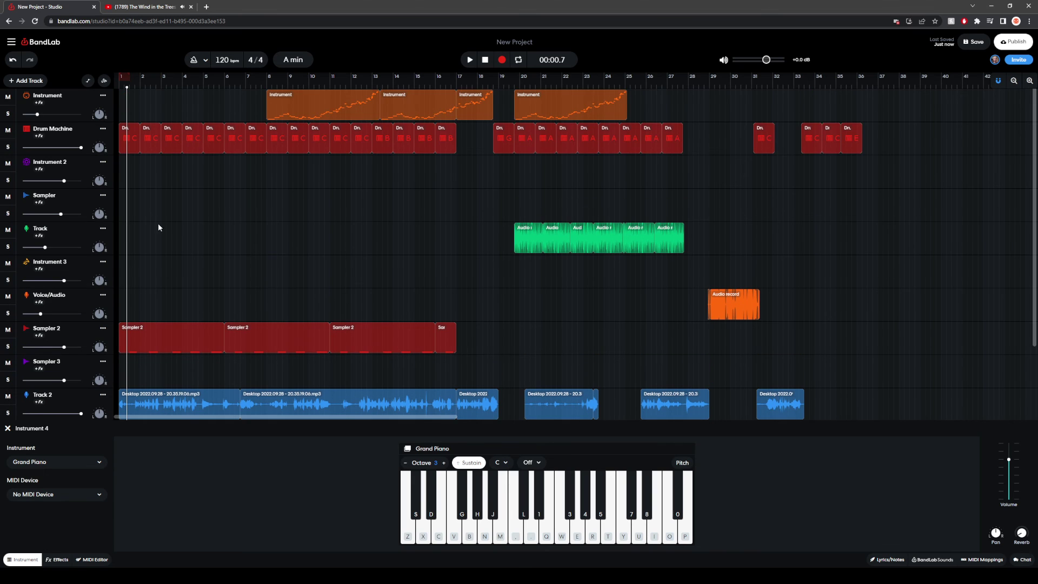
left_click(132, 135)
left_click(158, 140)
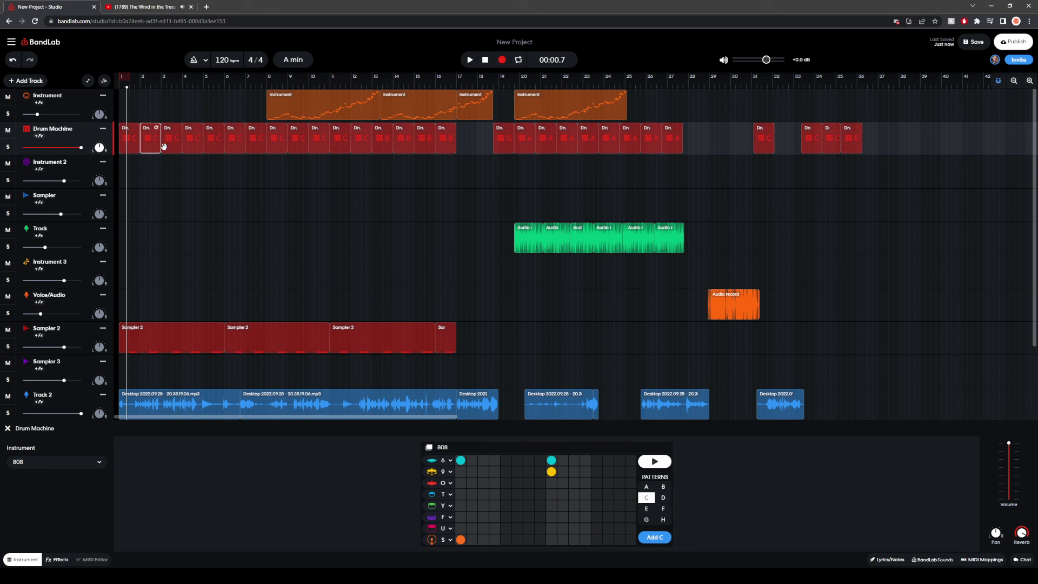
left_click(855, 136)
left_click(832, 140, "shift")
left_click(811, 139, "shift")
left_click(445, 141, "shift")
left_click(425, 143, "shift")
left_click(405, 144, "shift")
left_click(383, 144, "shift")
left_click(361, 144, "shift")
left_click(340, 144, "shift")
left_click(309, 144, "shift")
left_click(296, 146, "shift")
left_click(273, 147, "shift")
left_click(214, 144, "shift")
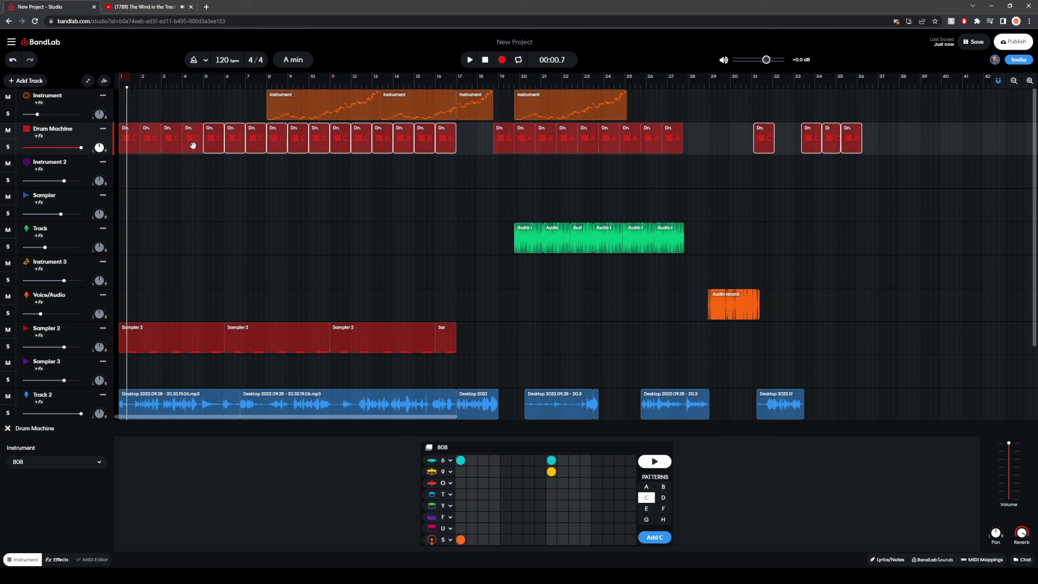
left_click_drag(130, 142, 190, 307)
scroll(187, 308, "down", 2)
left_click_drag(160, 197, 128, 380)
key("Return")
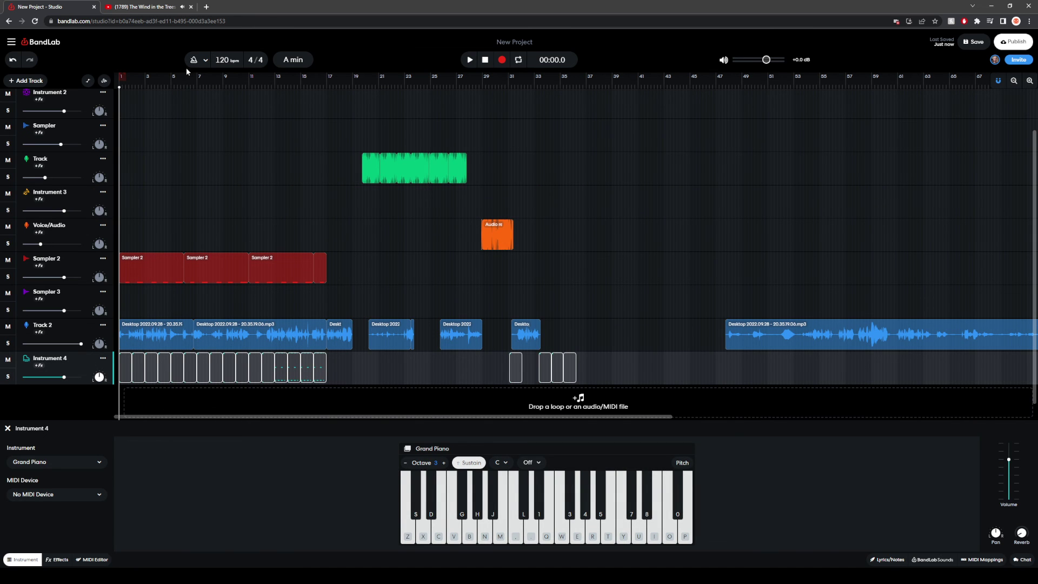
left_click(470, 61)
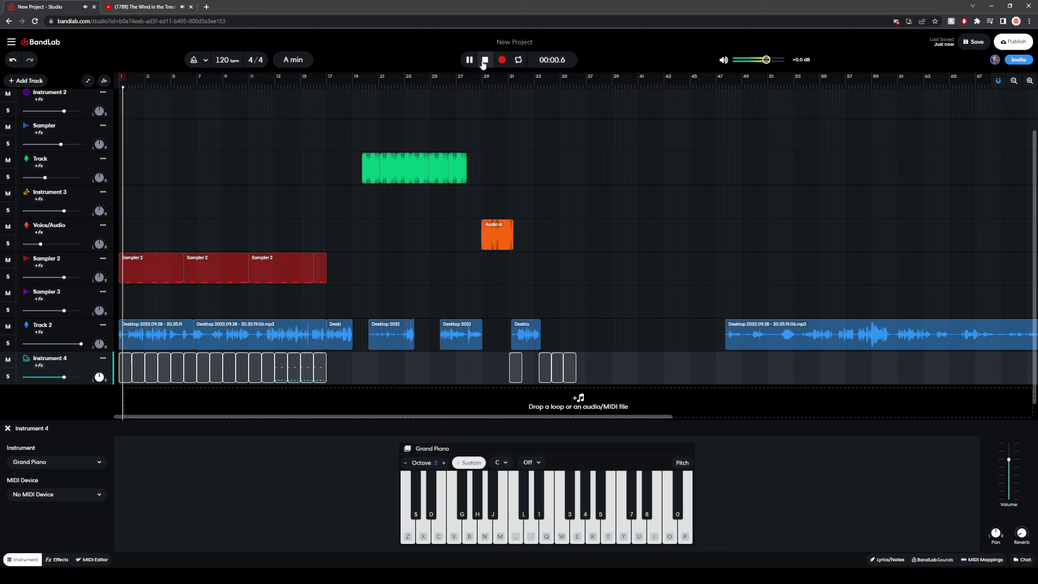
left_click(485, 60)
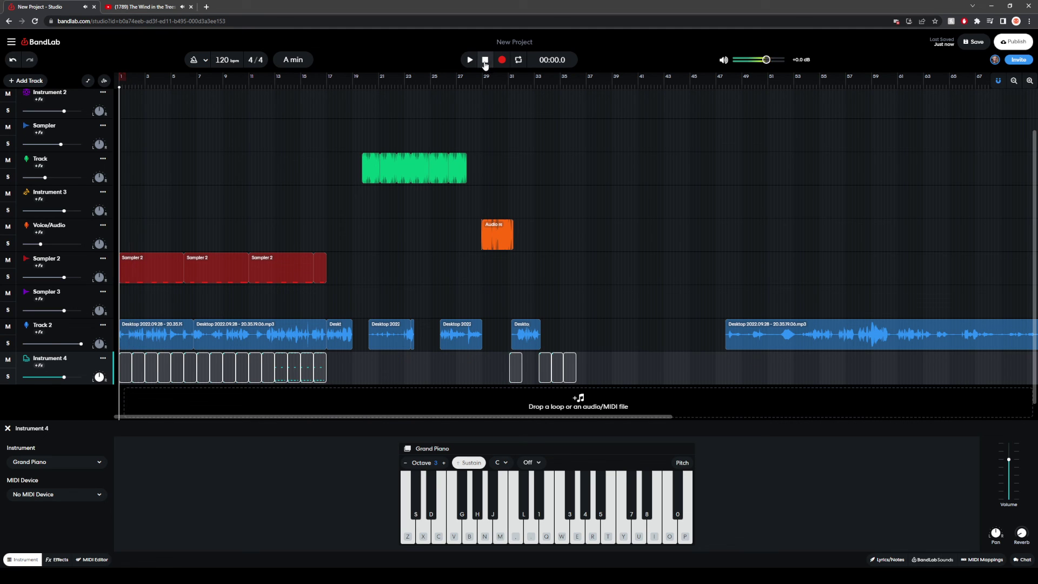
Step: Audition the Afro Cuban Percussion and Blues drum kits on Instrument 4
left_click(76, 464)
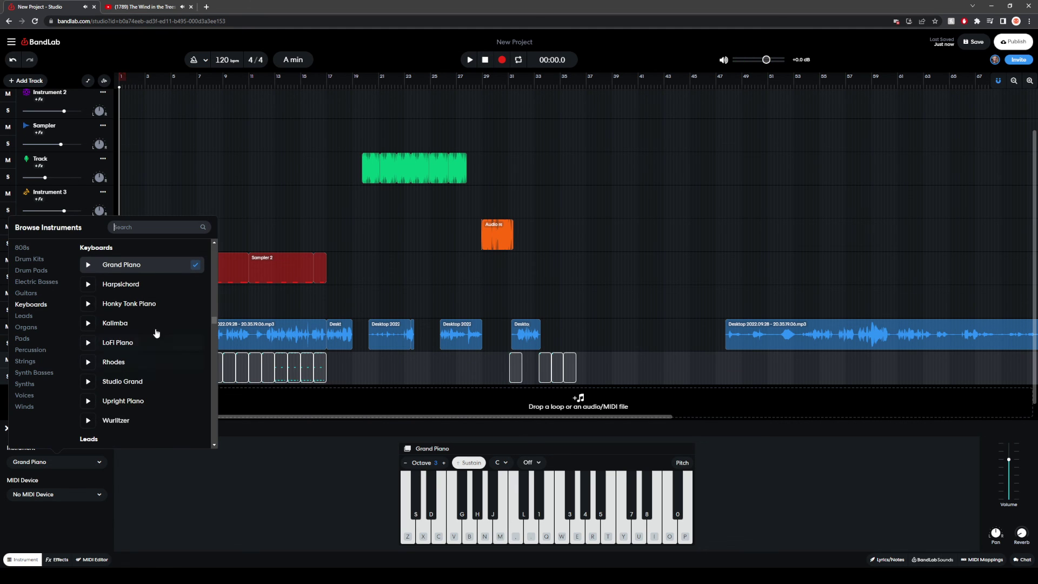
left_click(38, 260)
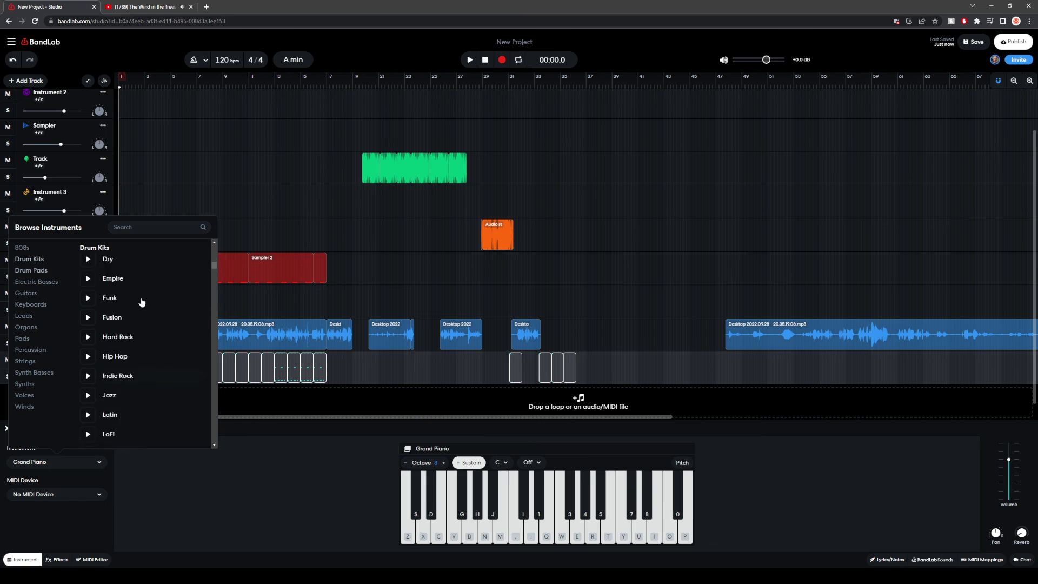
left_click(153, 264)
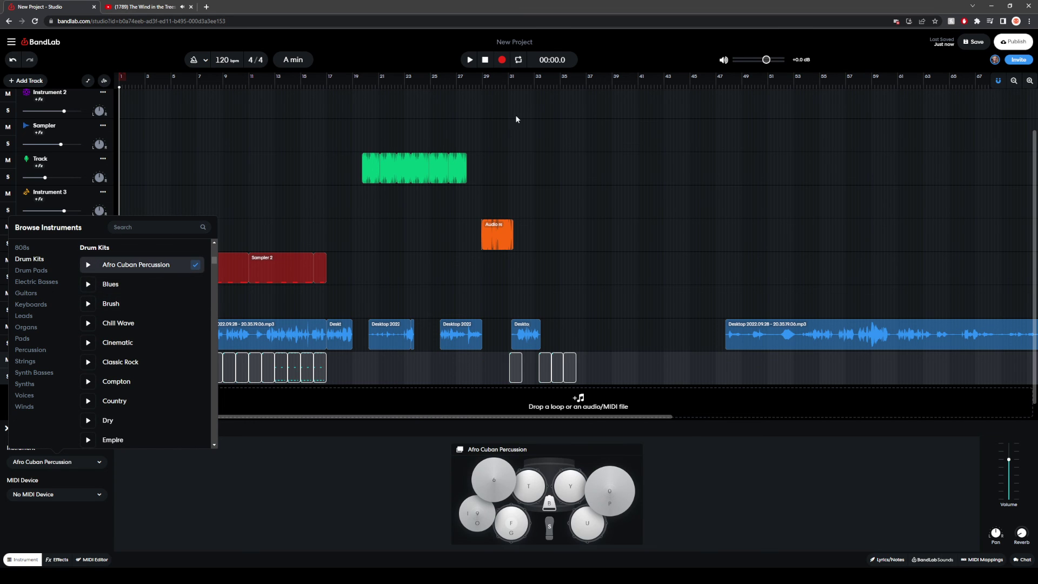
left_click(475, 62)
key("space")
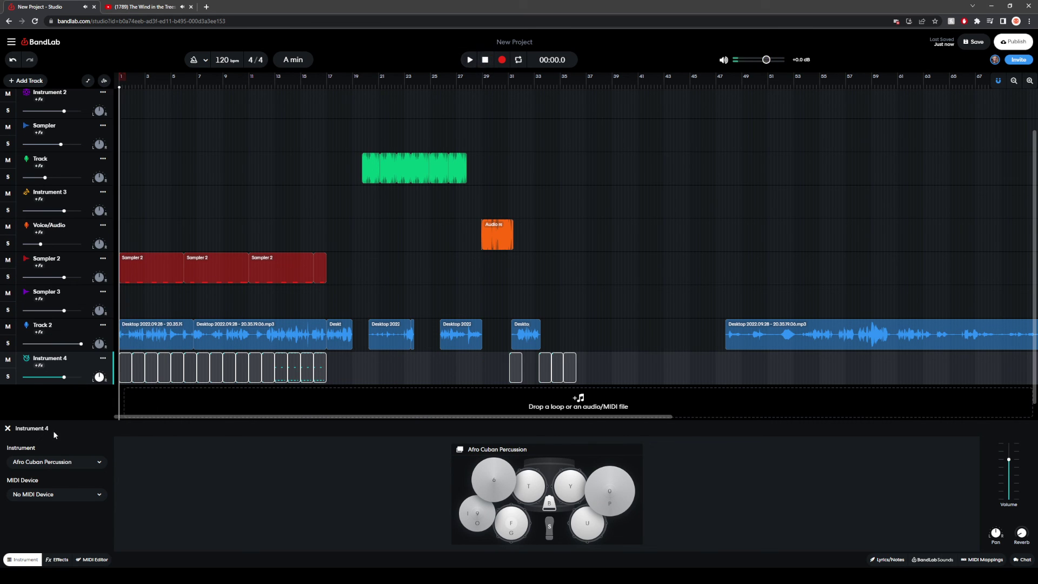
left_click(54, 461)
left_click(132, 285)
key("space")
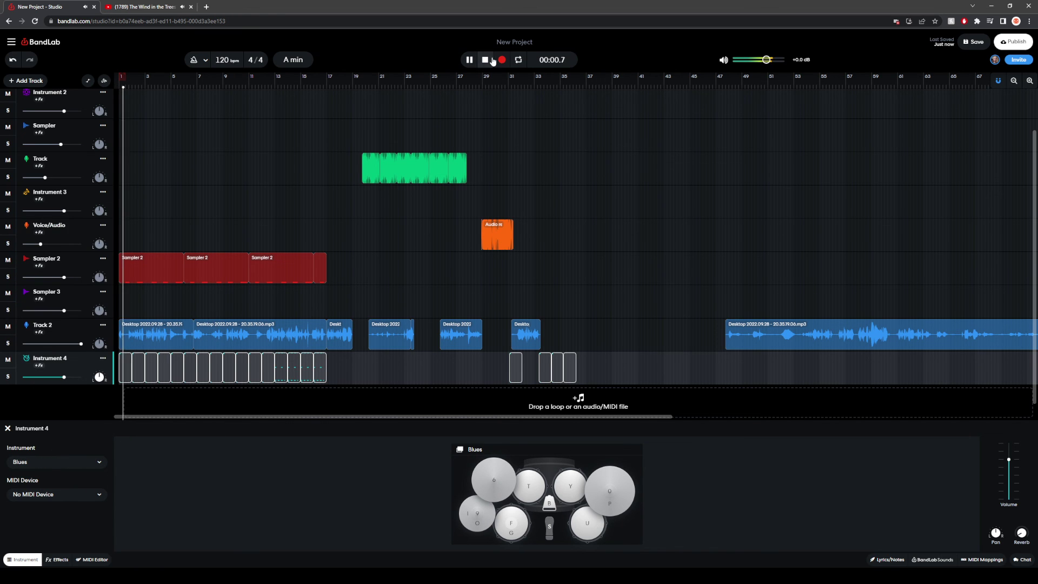
key("space")
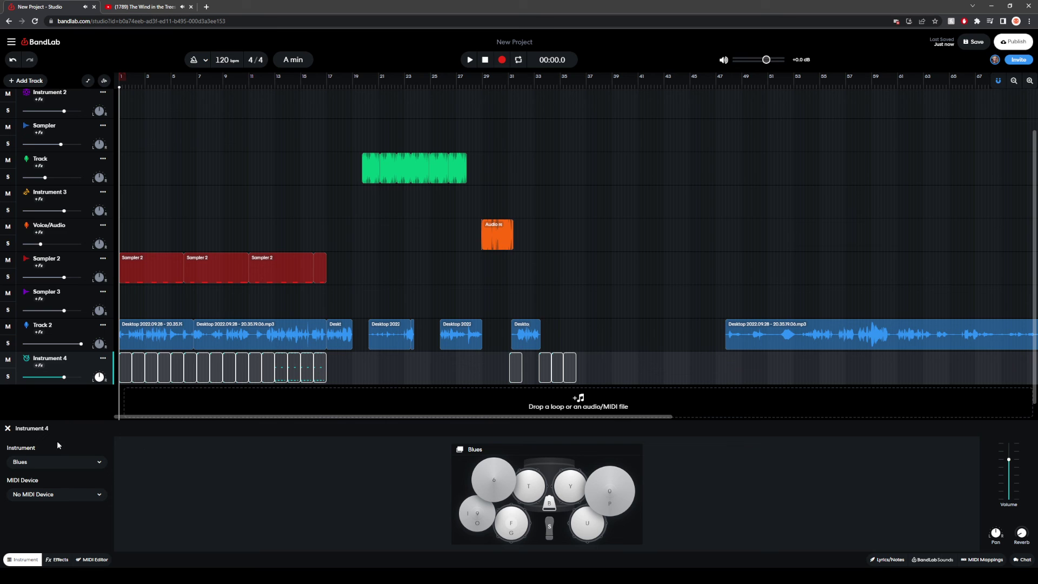
Step: Audition the Chill Wave and Empire drum kits on Instrument 4
left_click(54, 461)
left_click(140, 306)
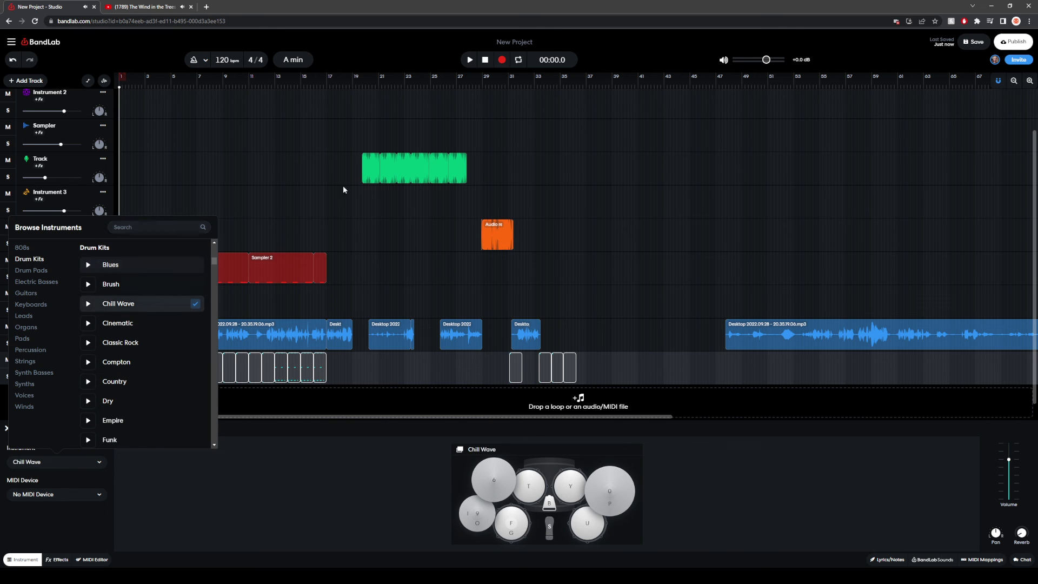
left_click(470, 60)
key("space")
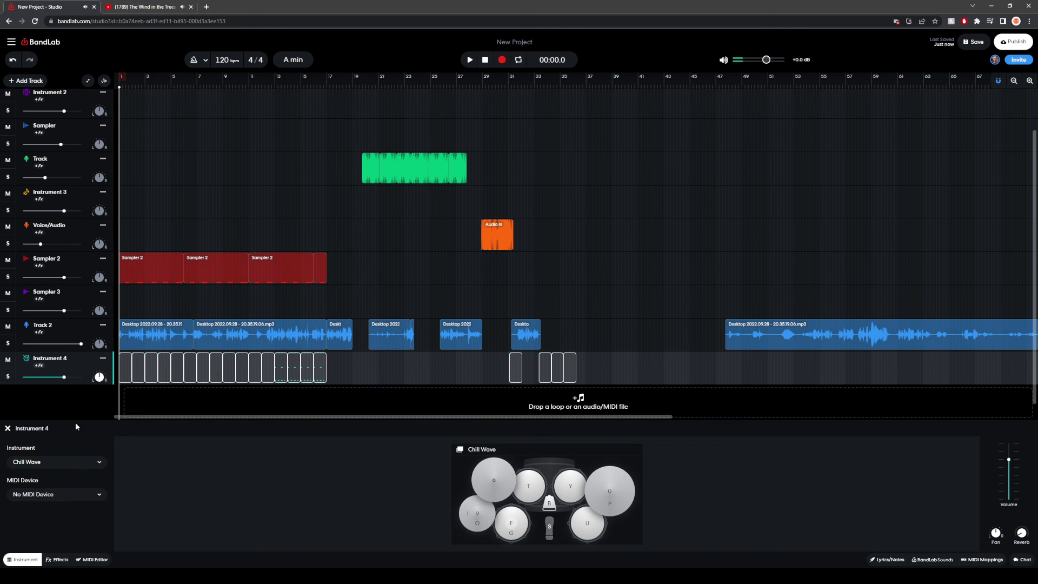
left_click(79, 461)
left_click(130, 381)
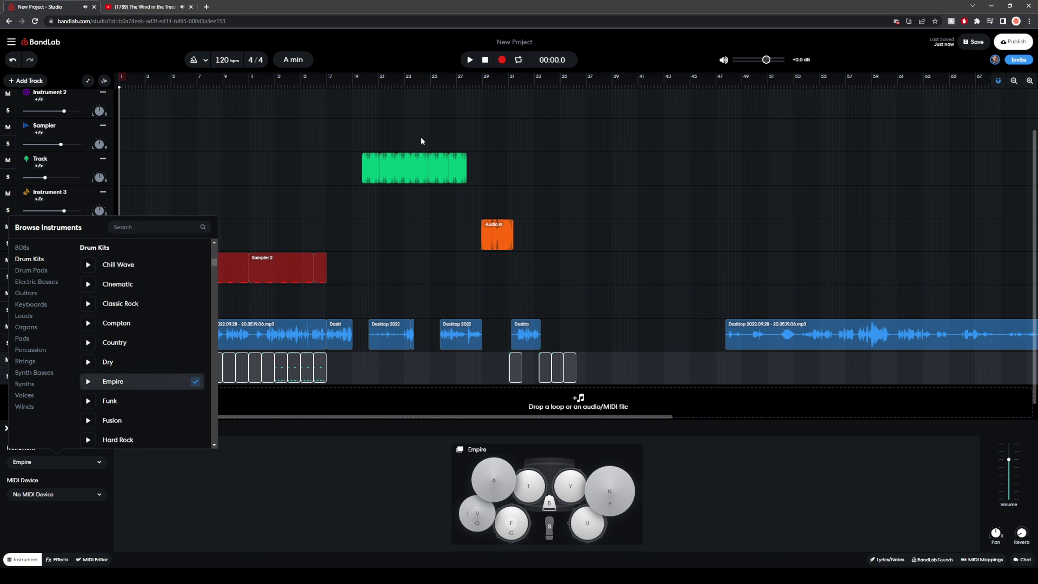
left_click(469, 60)
left_click(486, 60)
Step: Audition the Hard Rock kit, then settle on the Hip Hop drum kit
left_click(65, 462)
left_click(129, 323)
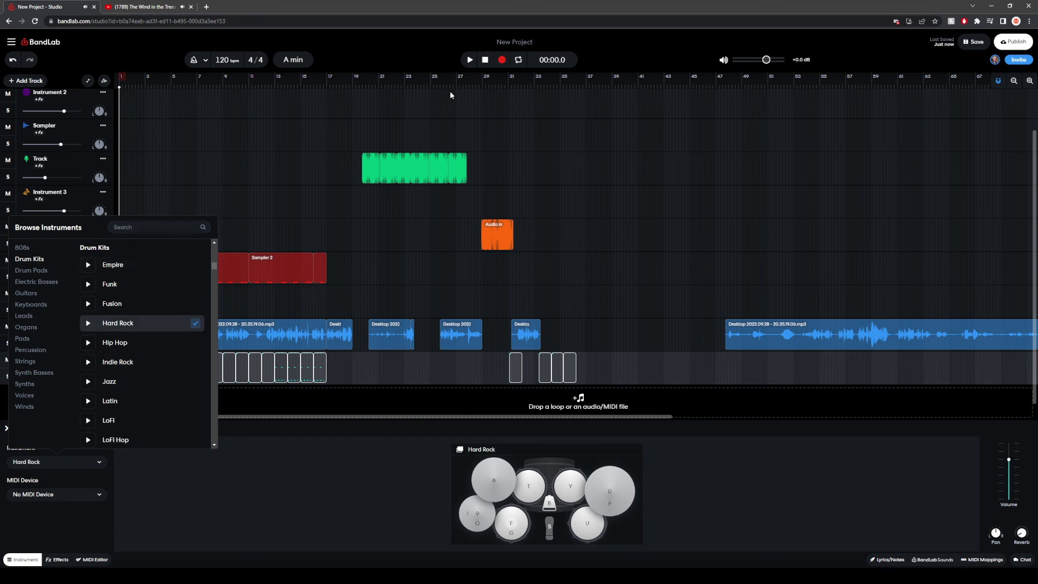
left_click(468, 60)
left_click(59, 461)
left_click(133, 283)
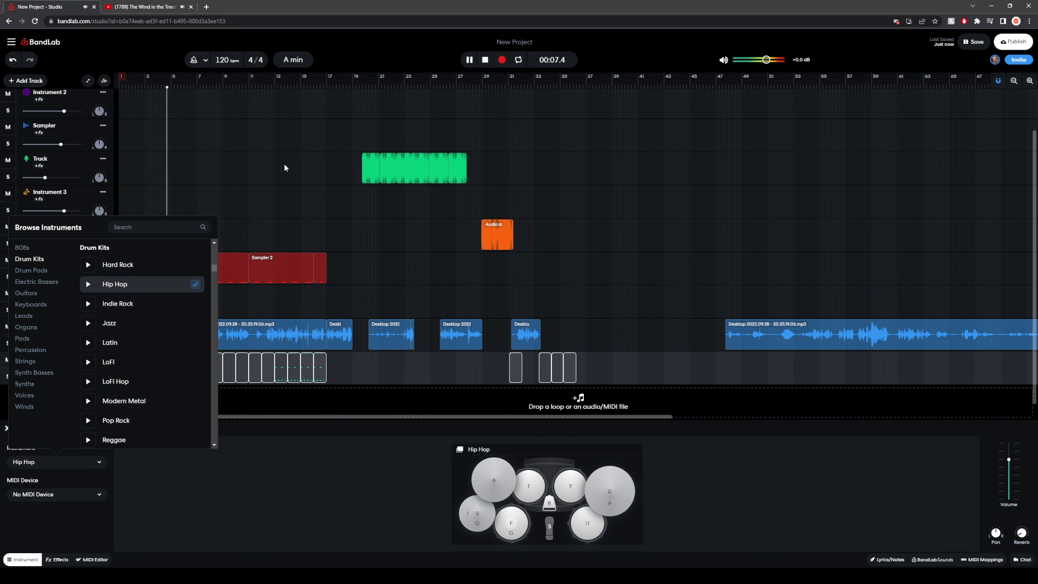
left_click(262, 183)
Step: Lower Instrument 4's volume slightly and save a new revision, accepting the lost-work warning
left_click_drag(64, 377, 56, 378)
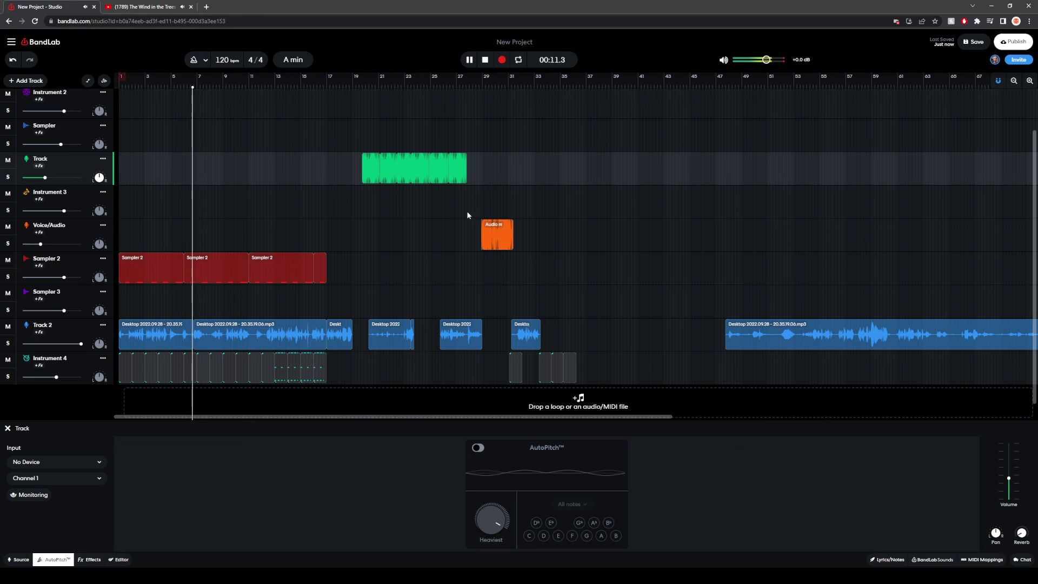
left_click(1005, 45)
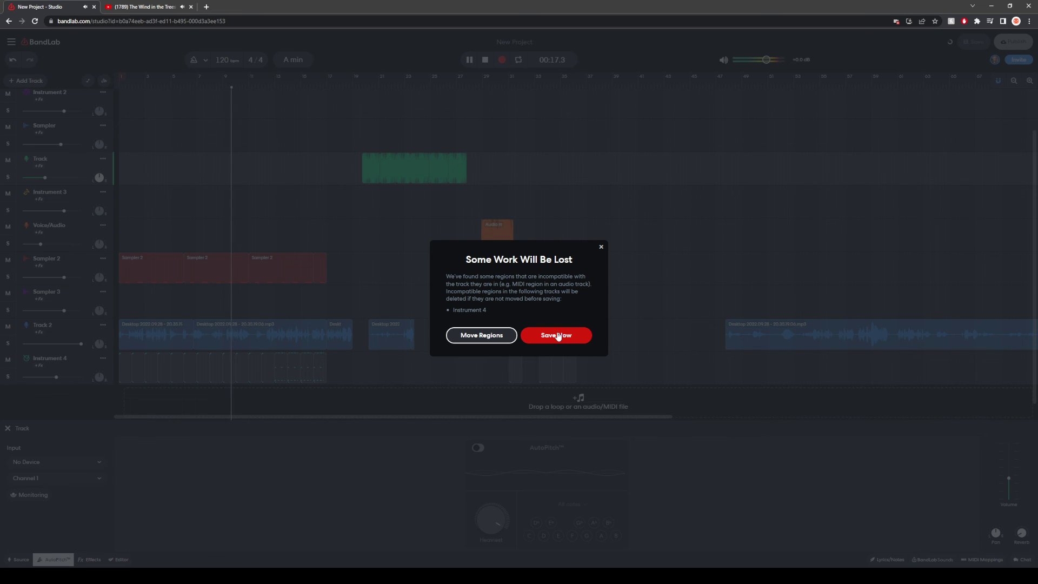
left_click(557, 336)
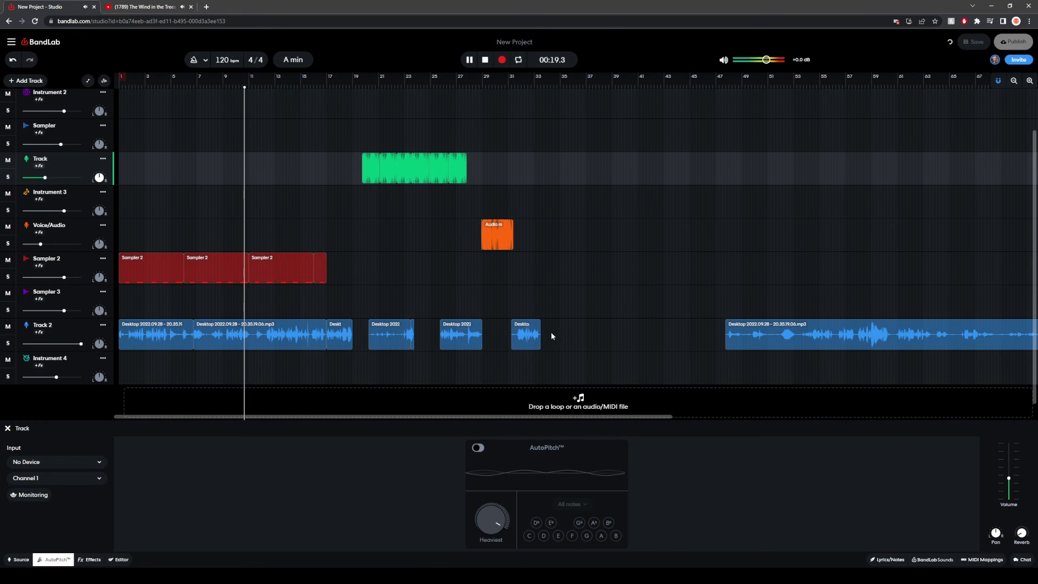
scroll(481, 224, "up", 2)
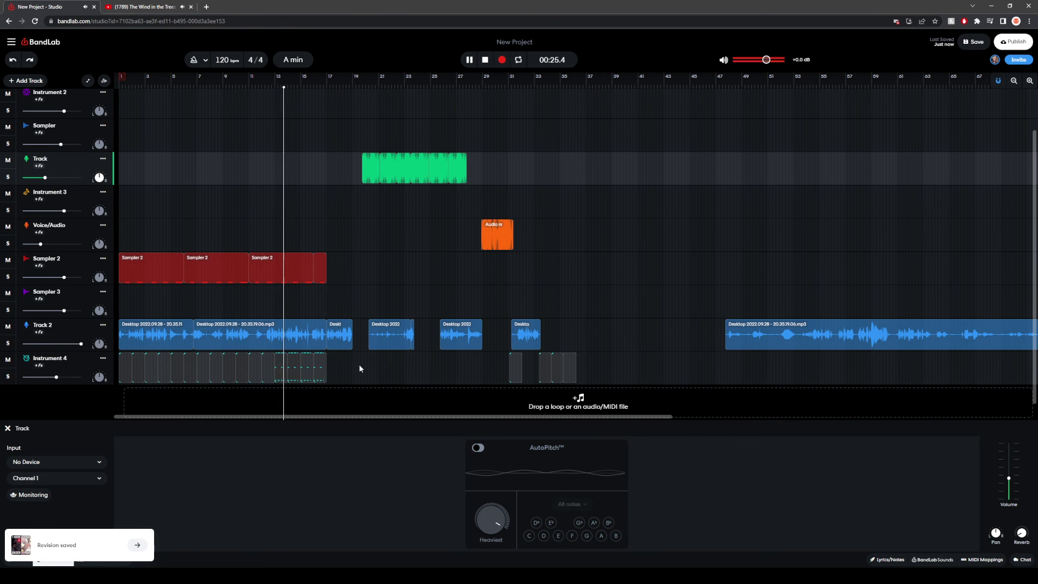
left_click(326, 380)
scroll(342, 336, "up", 2)
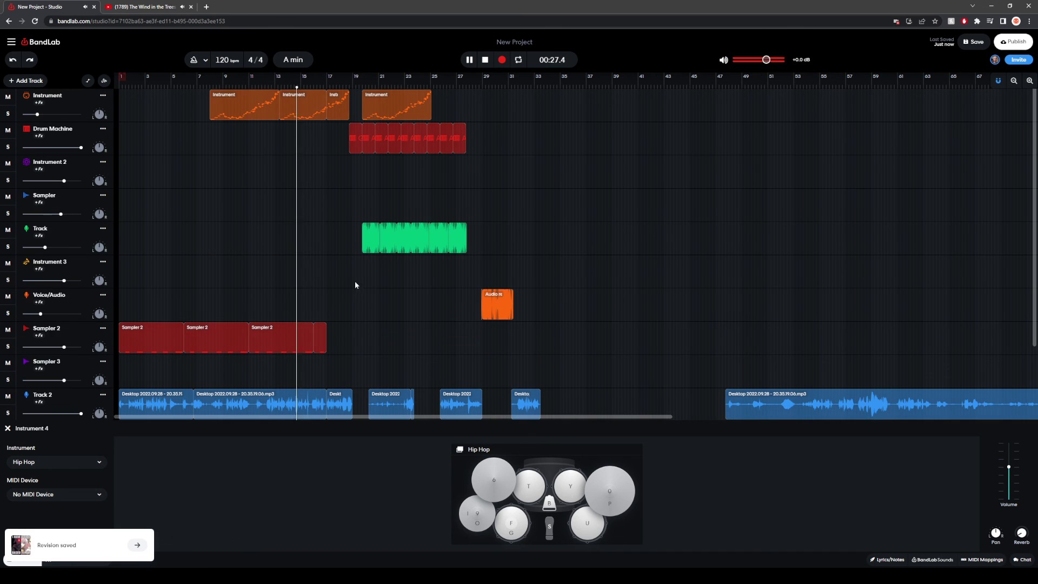
scroll(371, 252, "down", 1)
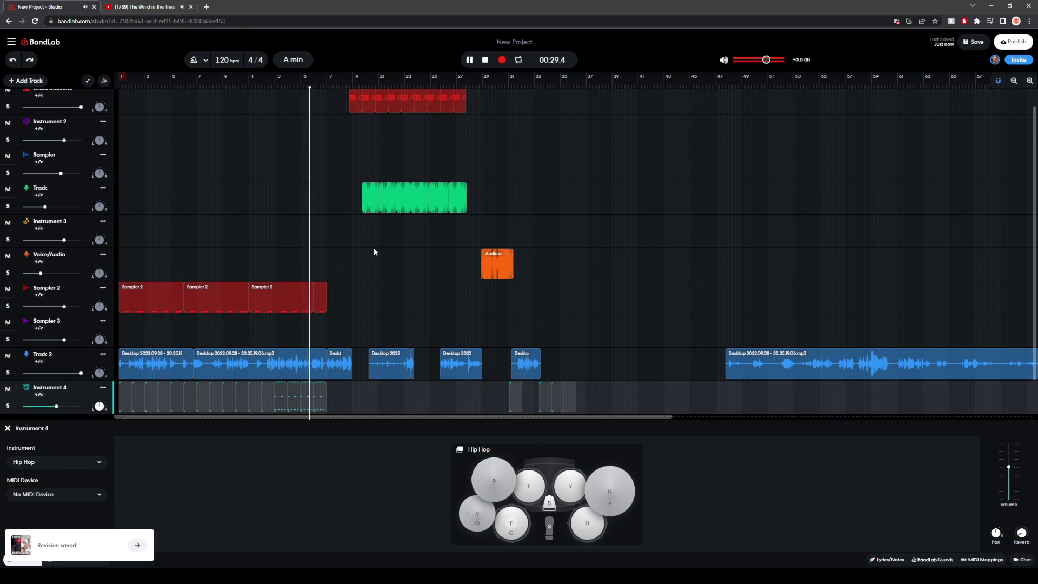
scroll(385, 229, "up", 1)
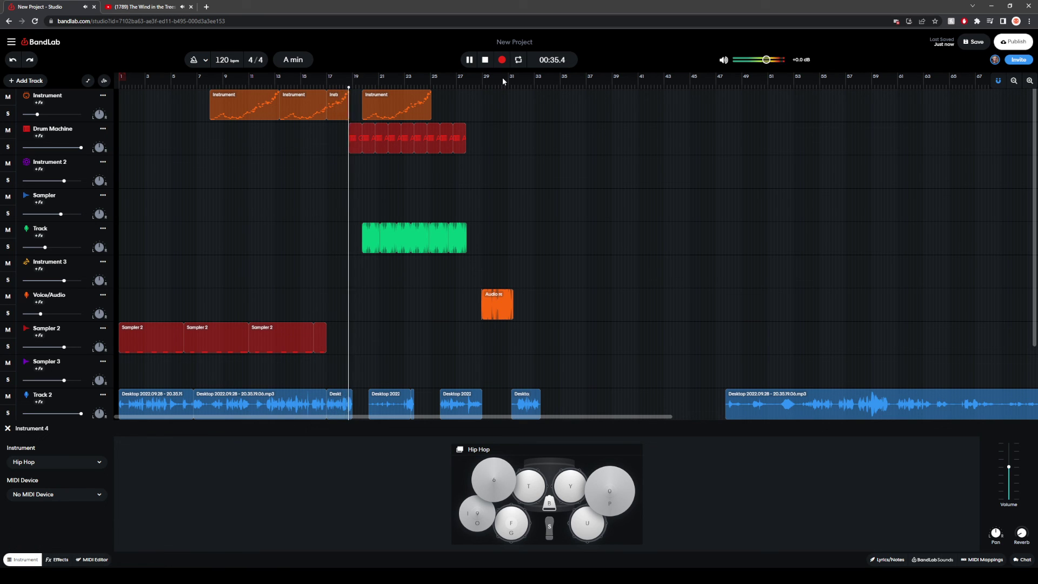
Step: Stop playback, undo so the drum clips sit on the Drum Machine track, and select the Instrument track
left_click(485, 59)
key("ctrl+z")
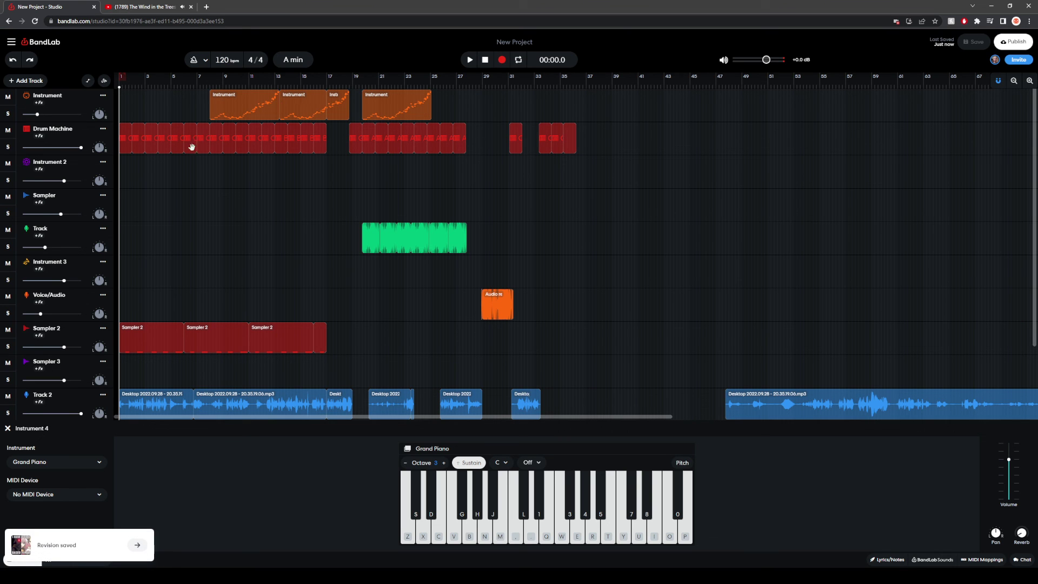
left_click(127, 120)
Step: Play the song, stop it once, then restart playback from the beginning
scroll(200, 242, "down", 2)
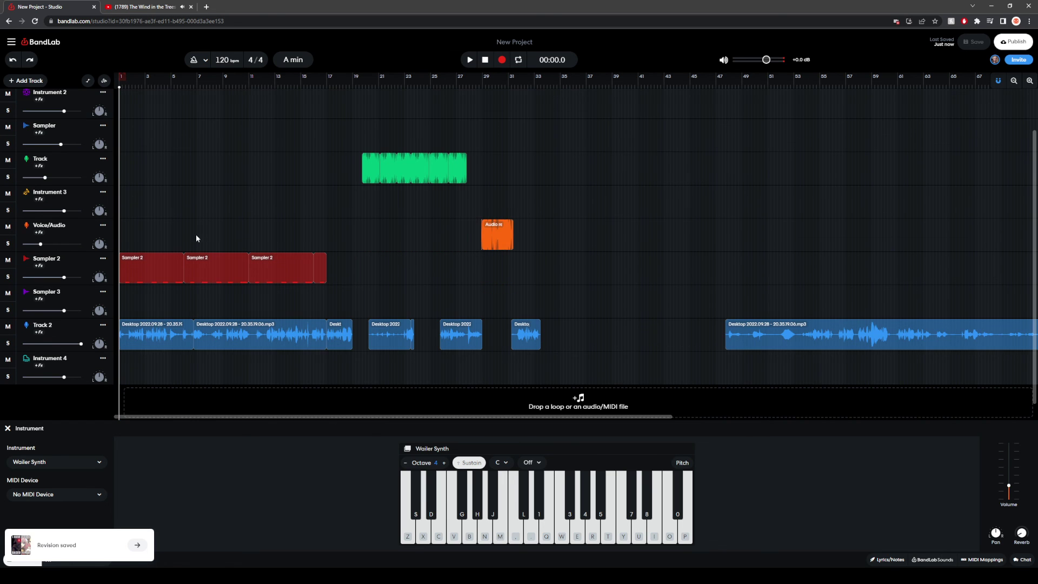
scroll(196, 238, "up", 2)
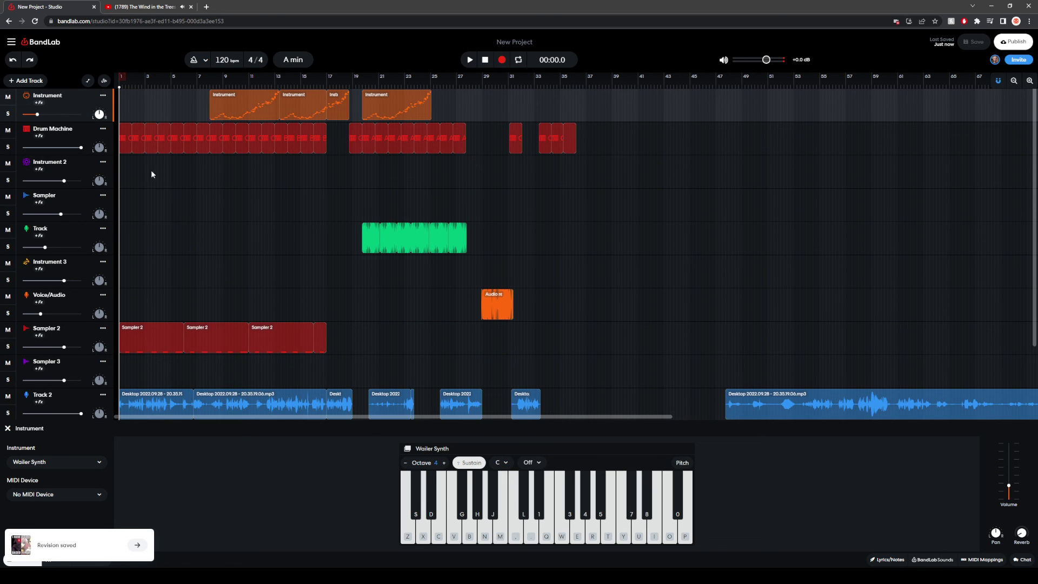
left_click(469, 59)
left_click(486, 60)
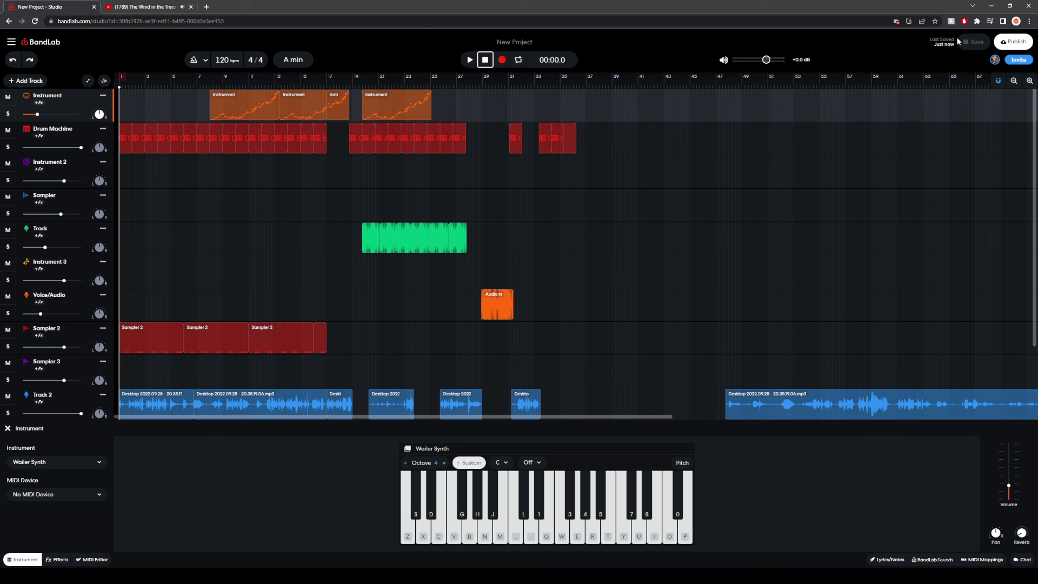
left_click(469, 60)
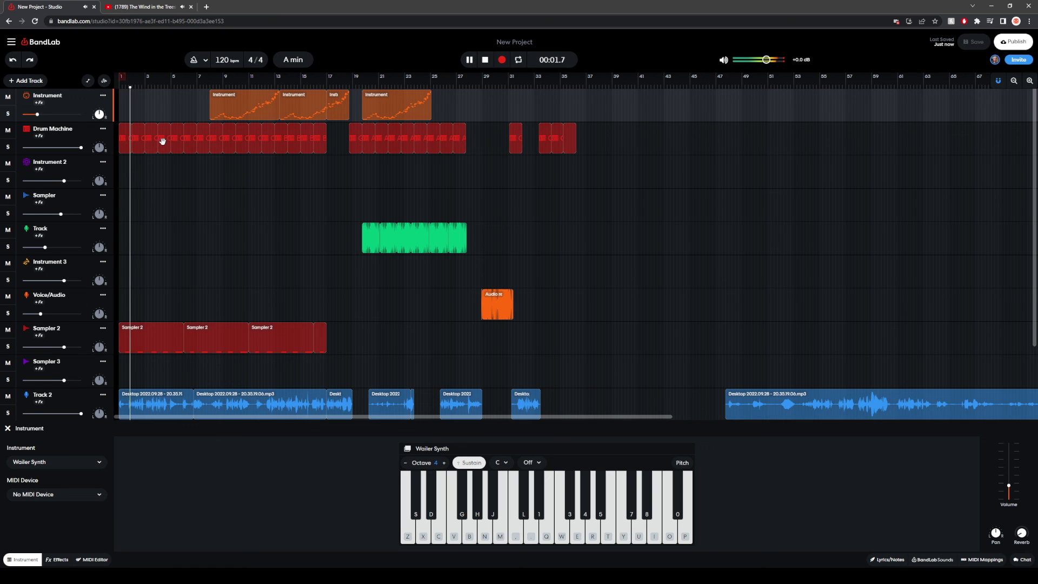
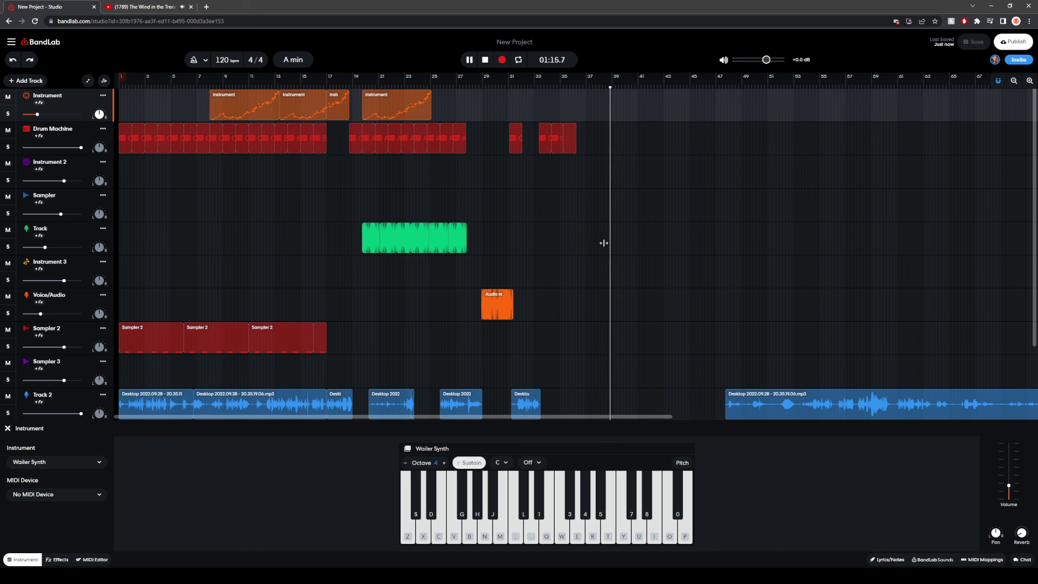
Step: Stop playback, set the playhead near bar 40, and select the Sampler track
key("space")
left_click(642, 273)
scroll(650, 277, "down", 2)
scroll(651, 277, "up", 2)
key("Left")
key("Up")
key("Up")
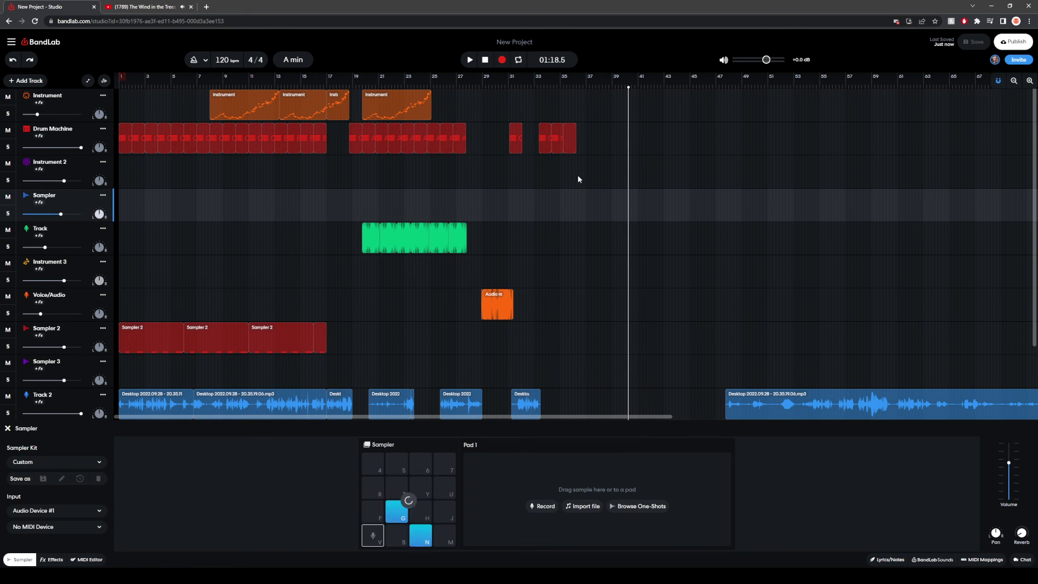
Step: Box-select clips from the Instrument track down to Track 2 and zoom out so all clips show
scroll(566, 123, "down", 3)
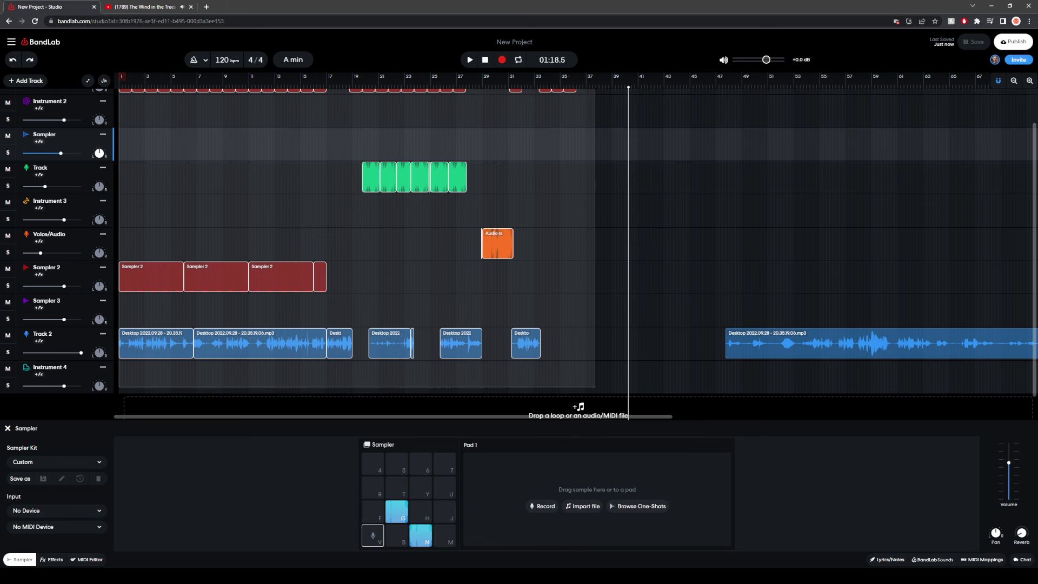
left_click(576, 405)
scroll(490, 301, "up", 3)
left_click(573, 96)
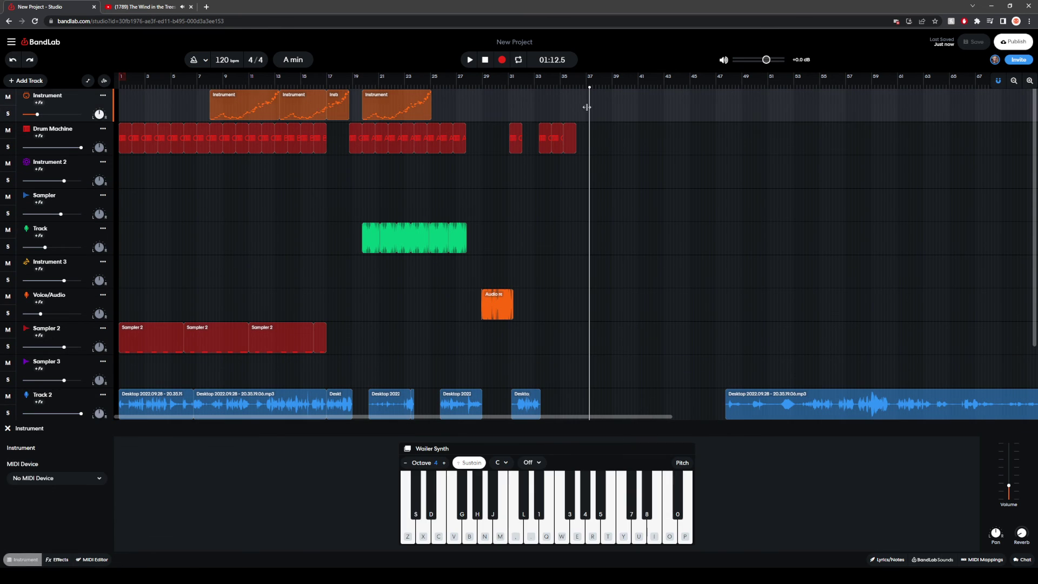
left_click_drag(573, 97, 579, 398)
scroll(579, 398, "down", 2)
left_click(579, 399)
scroll(714, 365, "up", 2)
scroll(751, 354, "down", 2)
scroll(749, 352, "up", 2)
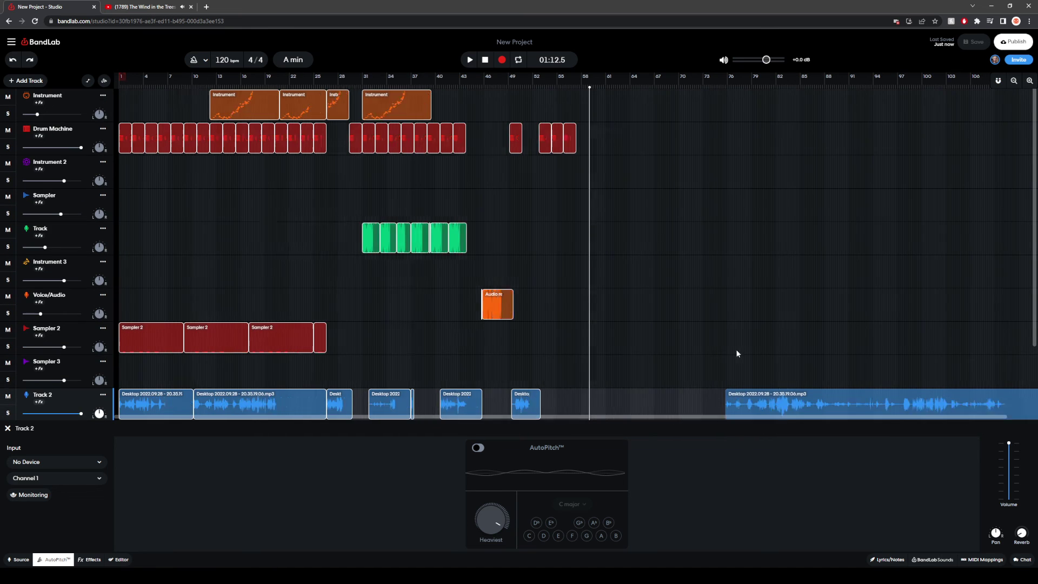
scroll(740, 352, "down", 3)
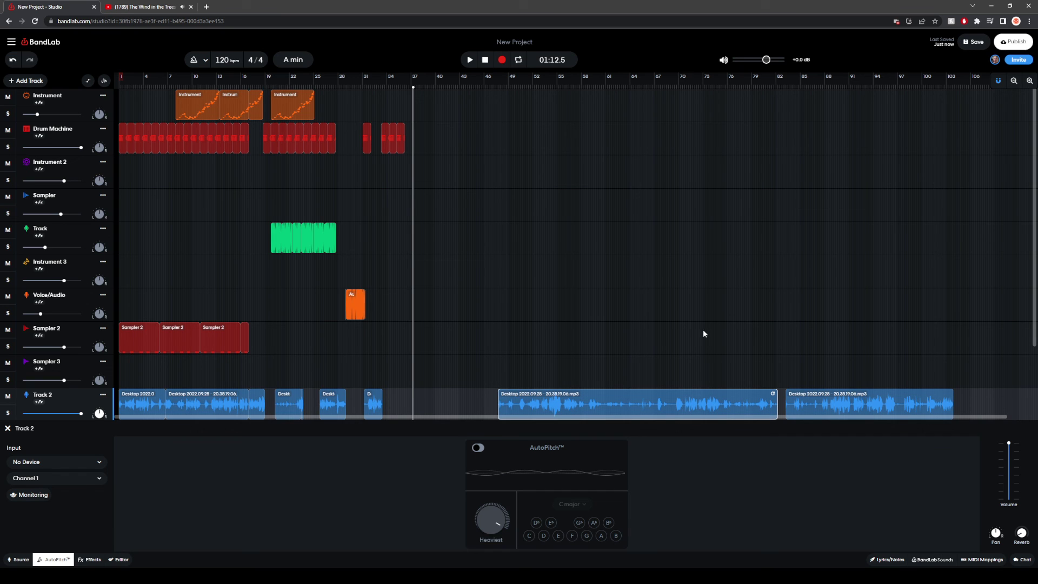
Step: Save the project, delete the two late Track 2 recordings, and open the collaborators list
left_click(964, 44)
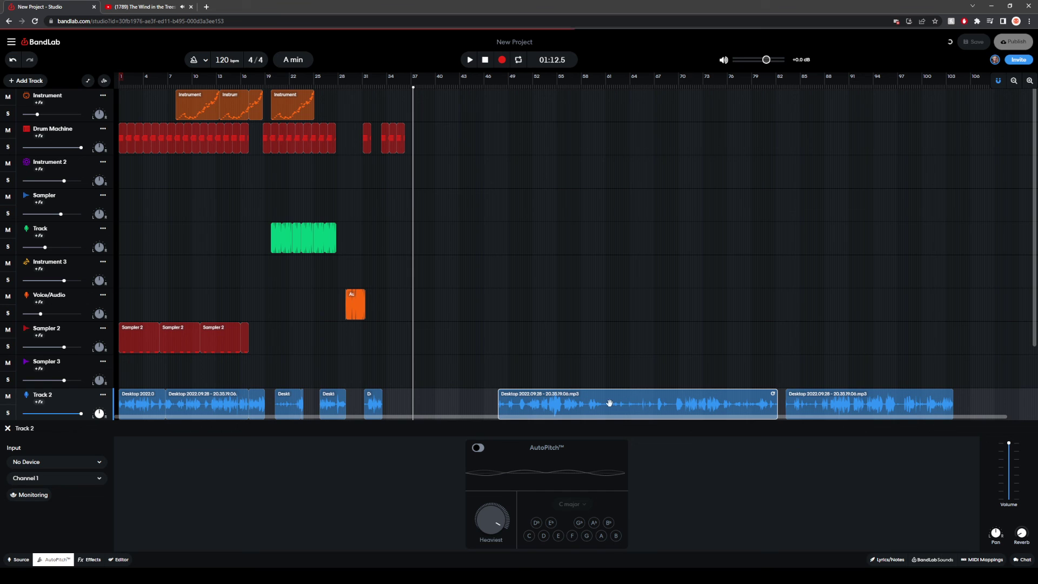
key("Delete")
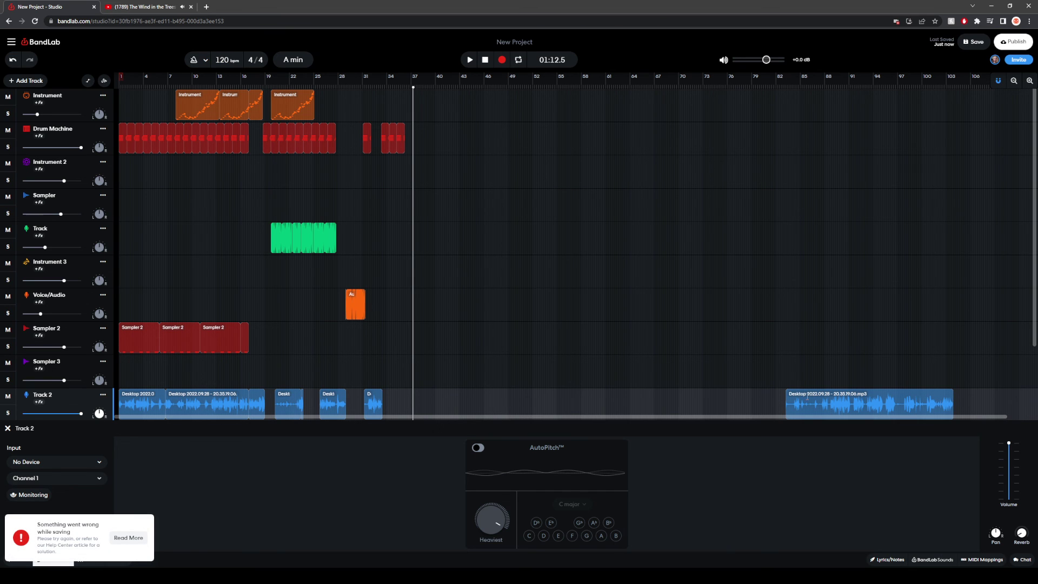
key("Delete")
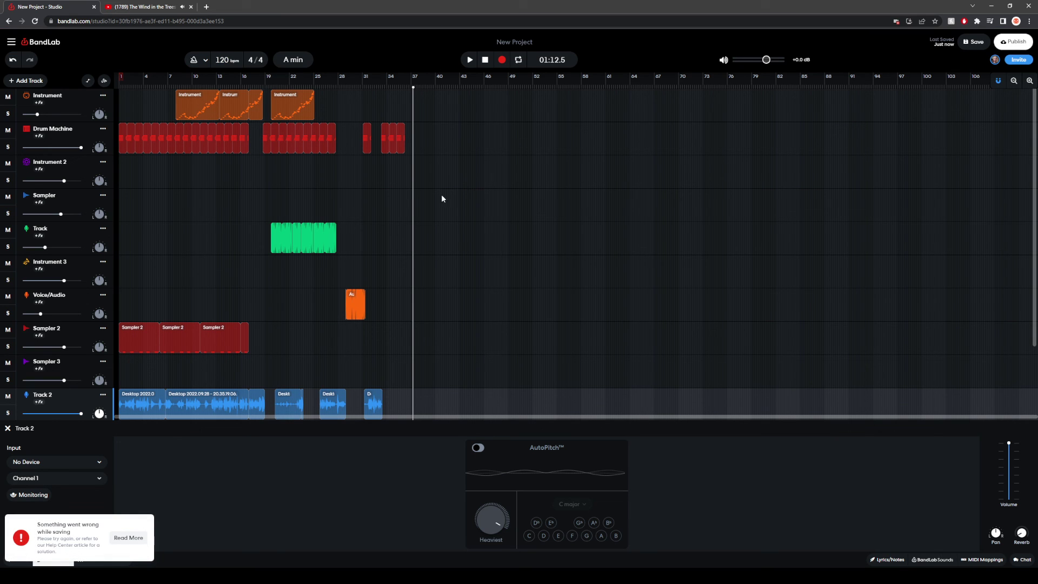
left_click(1019, 60)
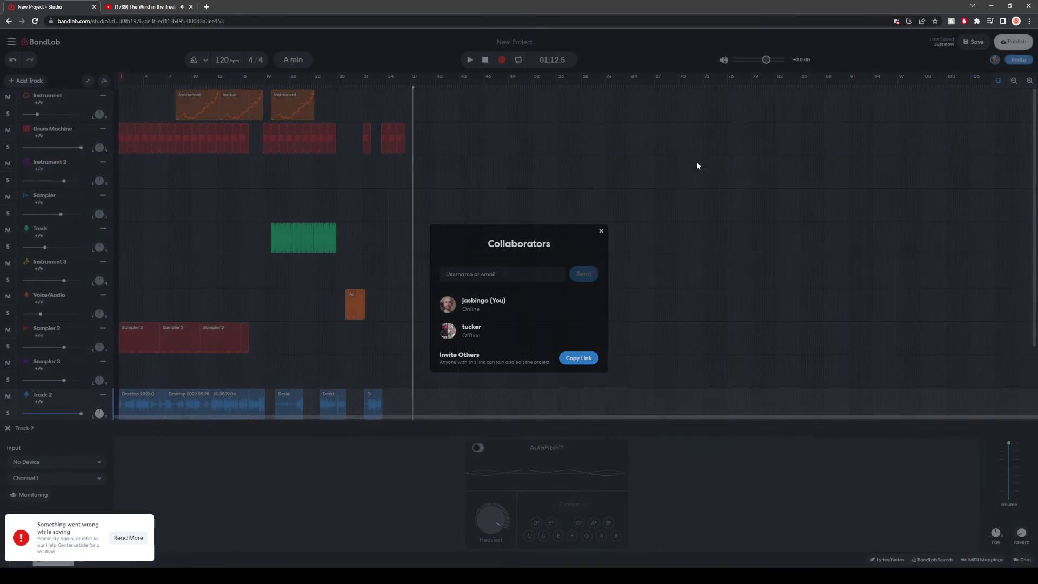
Step: Copy the collaborator invite link, close the collaborators dialog, and place the playhead on Sampler 3's lane
left_click(578, 358)
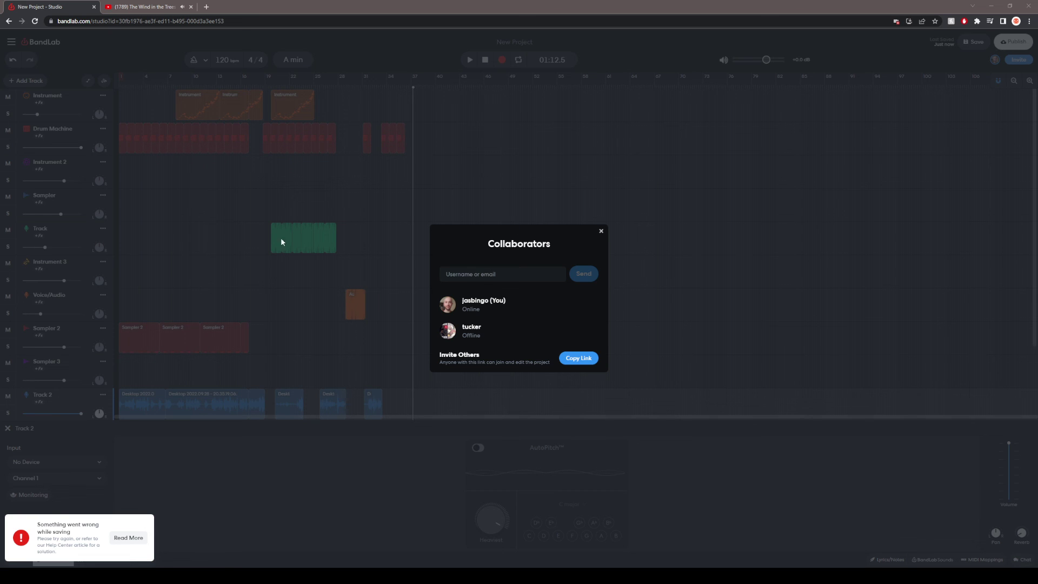
left_click(600, 231)
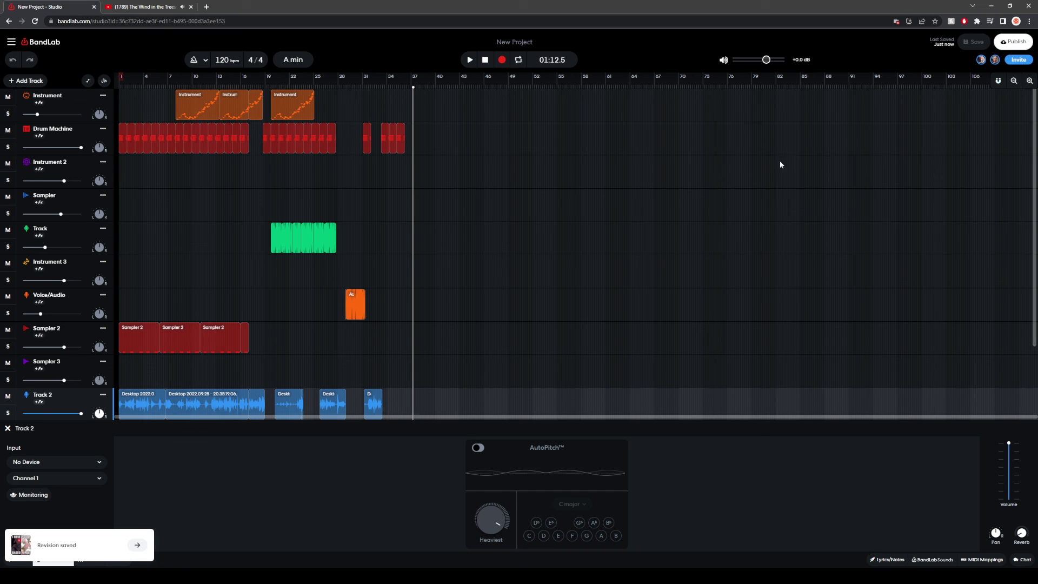
left_click(582, 374)
scroll(594, 357, "down", 2)
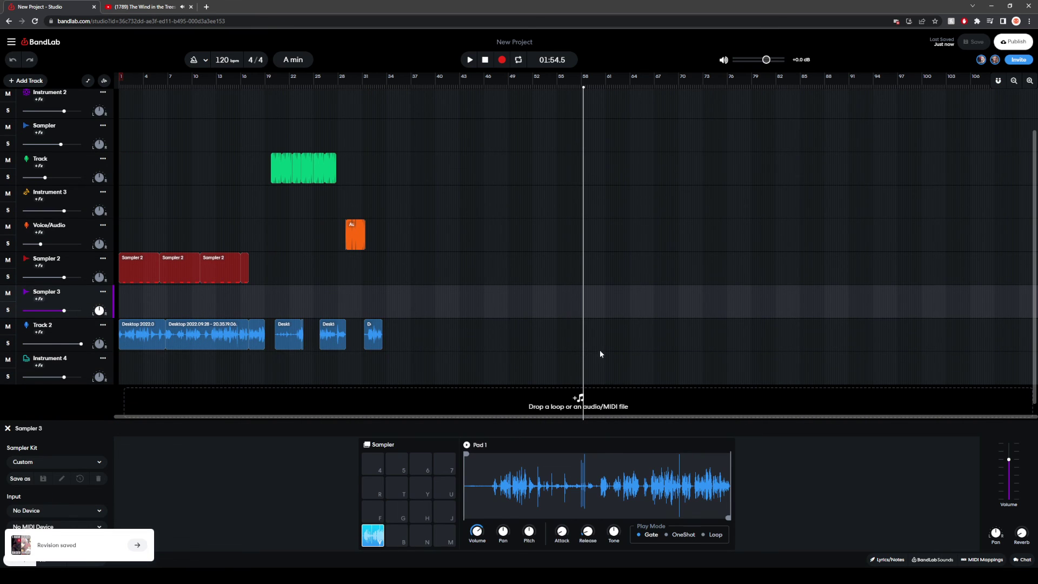
Step: Select Track 2 at 01:49.5 and bring up the Publish Revision dialog
left_click(563, 333)
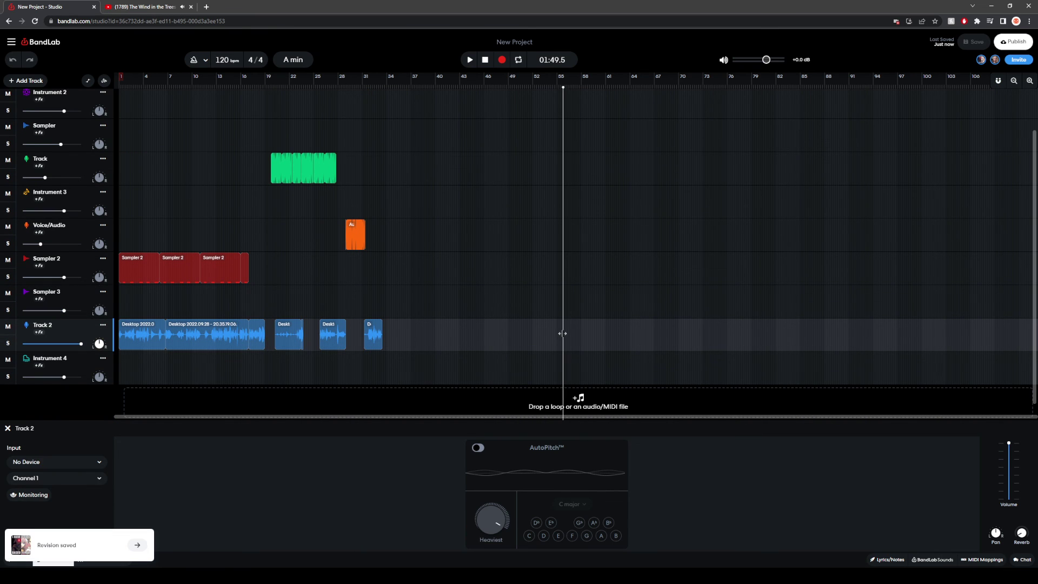
scroll(439, 272, "up", 2)
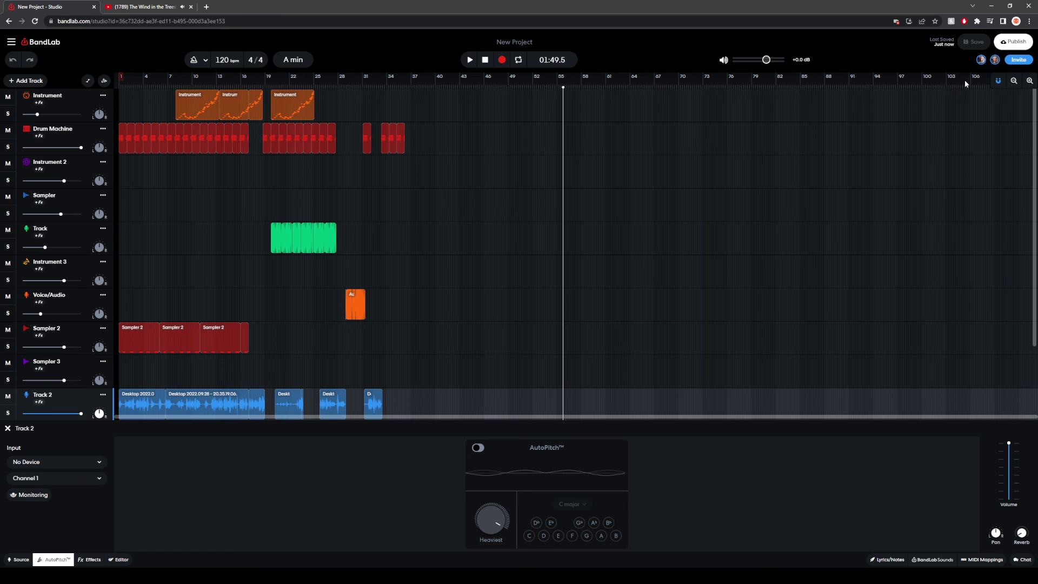
left_click(1010, 43)
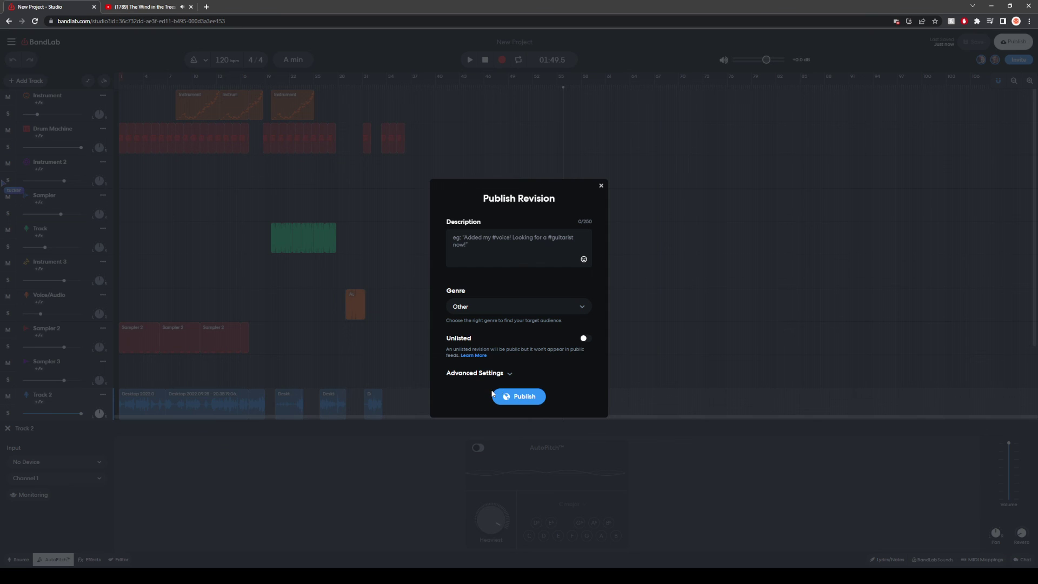
Step: Publish with genre Classical and description 'Added my #voice!! Looking for a guitarist now!'
key("c")
left_click(506, 373)
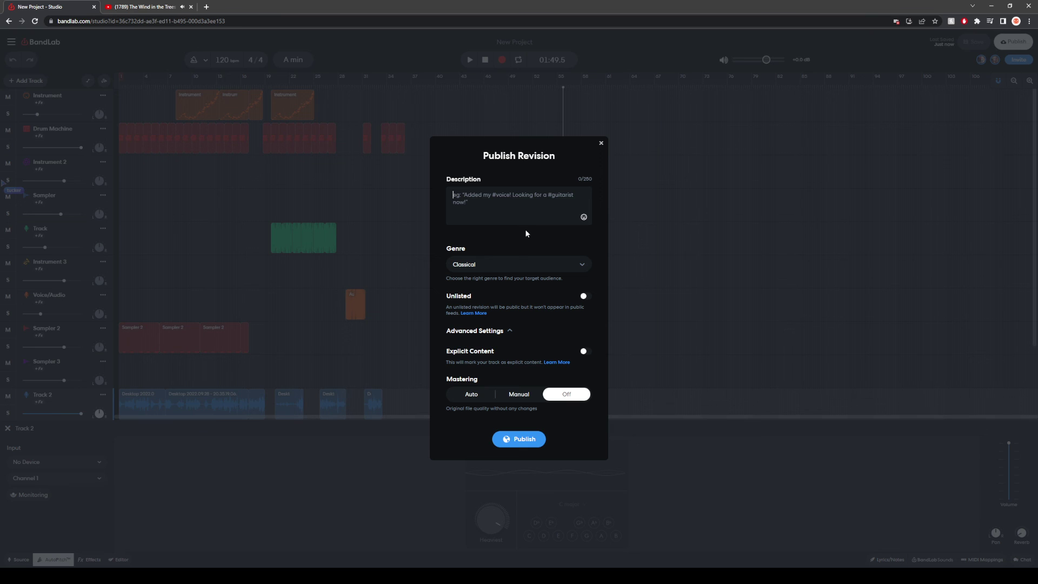
type("Added my")
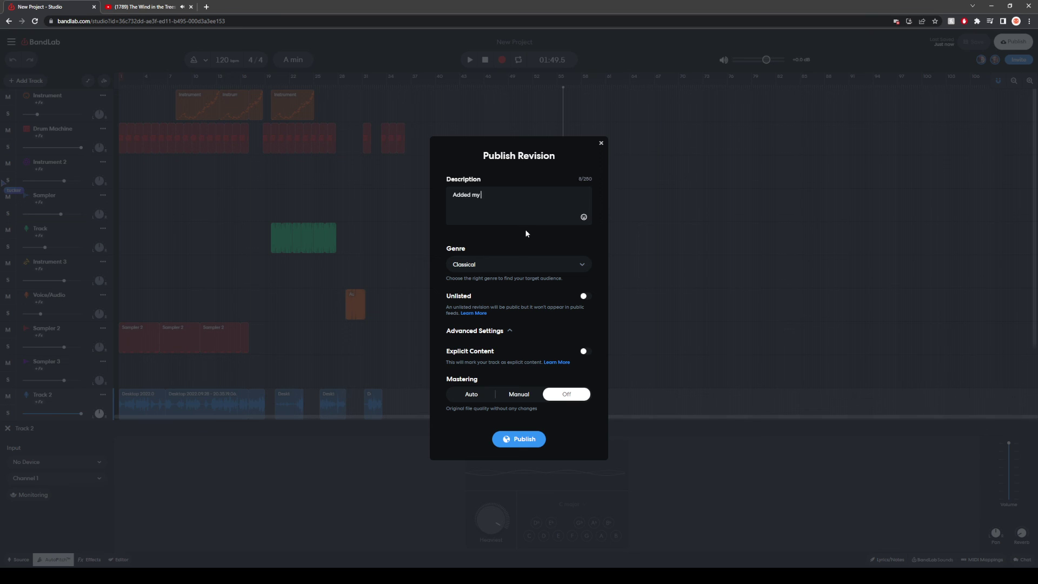
type(" #voice!! lo")
key("BackSpace")
key("BackSpace")
type("Looking for a guitarist now!")
left_click(585, 218)
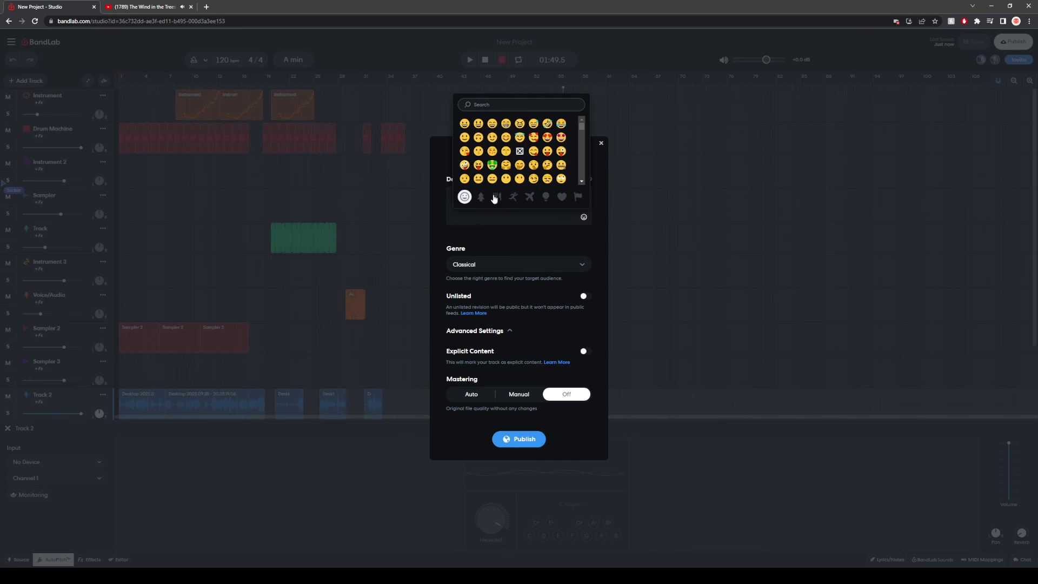
left_click(523, 241)
left_click(521, 440)
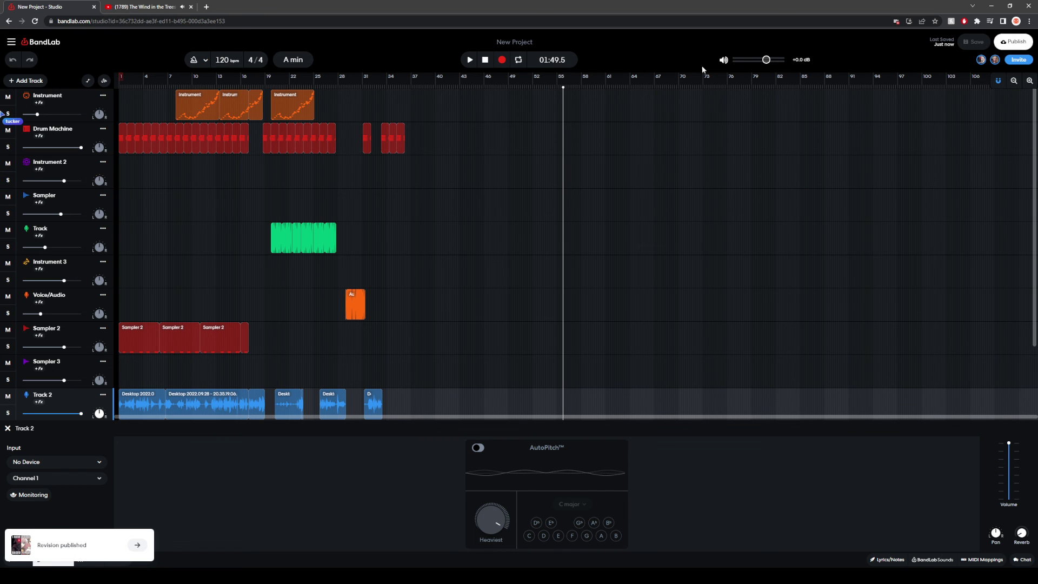
Step: Publish the revision a second time and close the YouTube video tab
left_click(1013, 41)
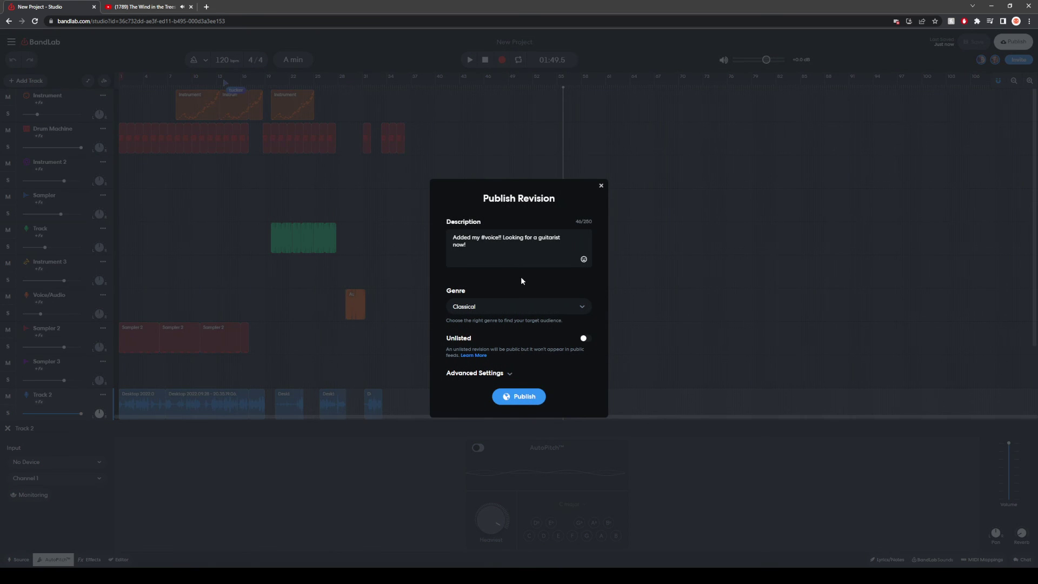
left_click(531, 399)
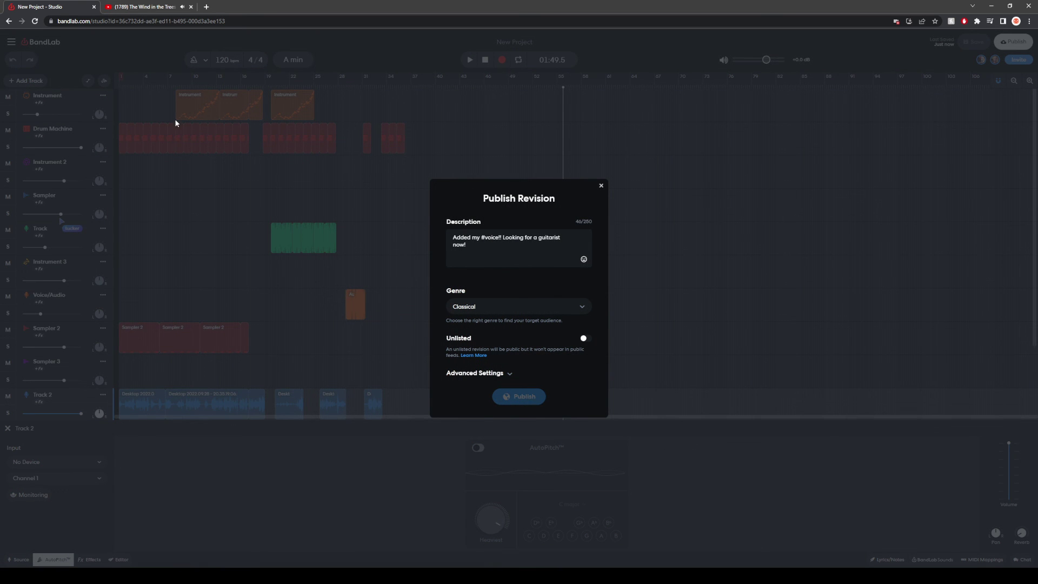
middle_click(158, 7)
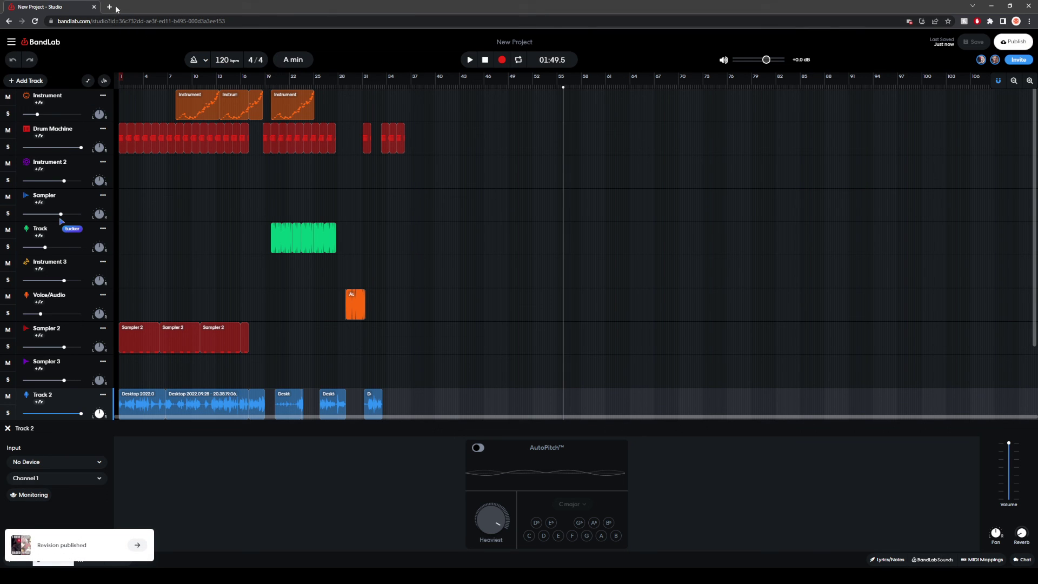
Step: Open a new browser tab and go to the BandLab website
left_click(106, 21)
left_click(114, 22)
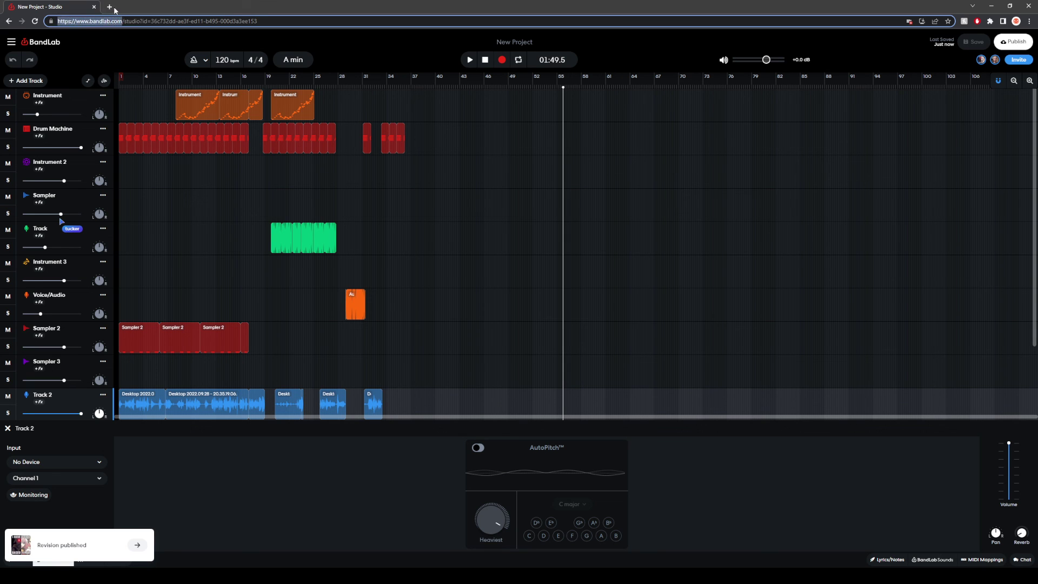
left_click(109, 7)
key("Return")
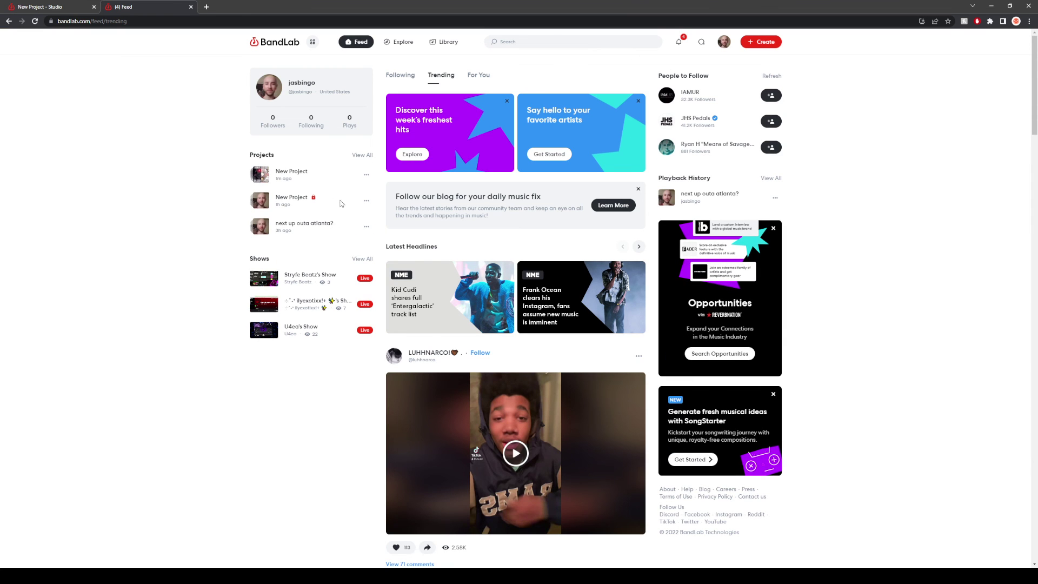
Step: Delete the older New Project from the projects list
left_click(367, 201)
left_click(315, 316)
left_click(538, 318)
Step: Open the published New Project page, play and pause it, and view its options menu
left_click(344, 175)
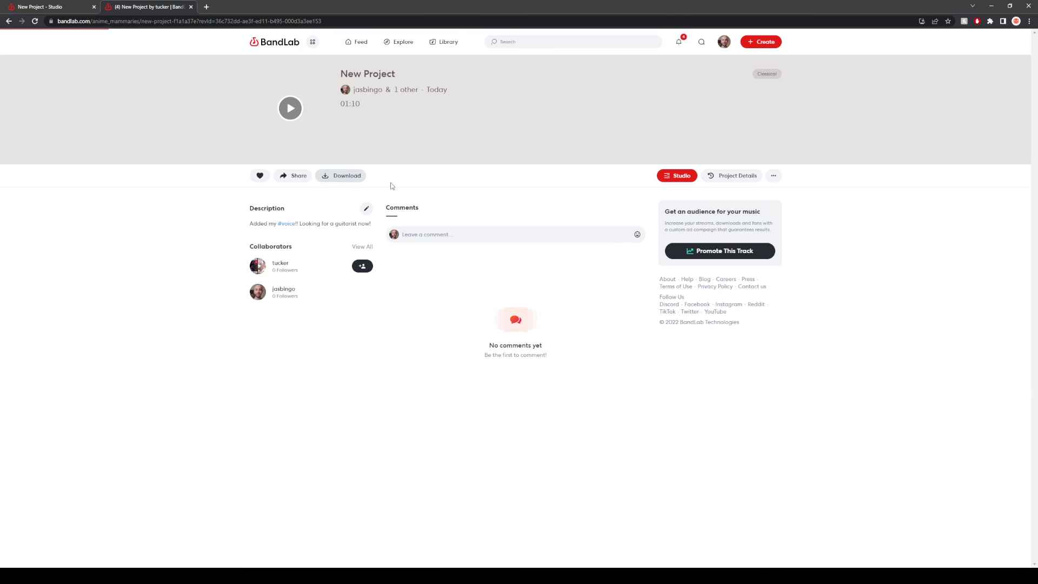
left_click(290, 112)
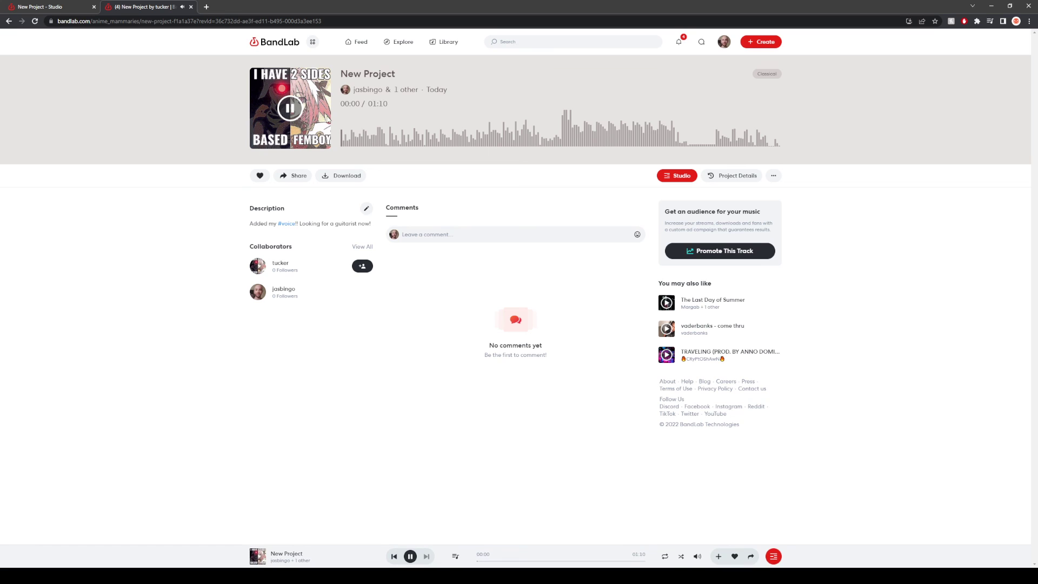
left_click(290, 110)
left_click_drag(412, 77, 334, 74)
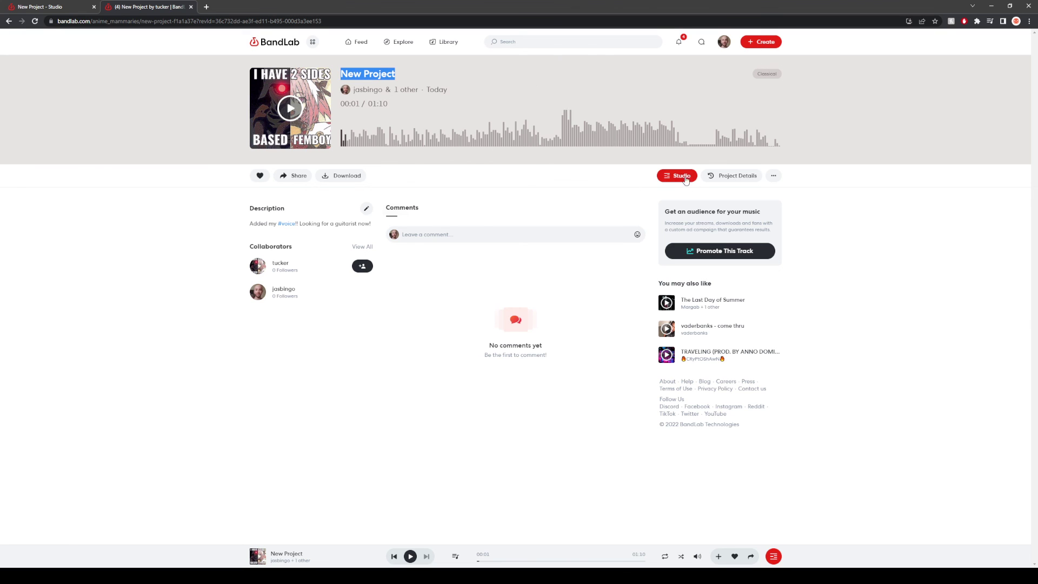
left_click(773, 176)
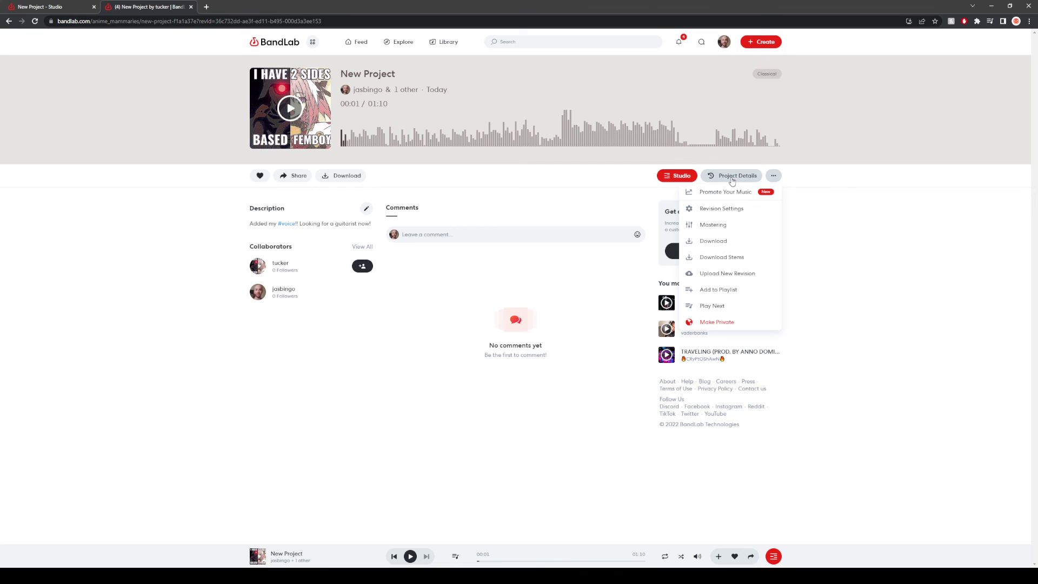
left_click(60, 7)
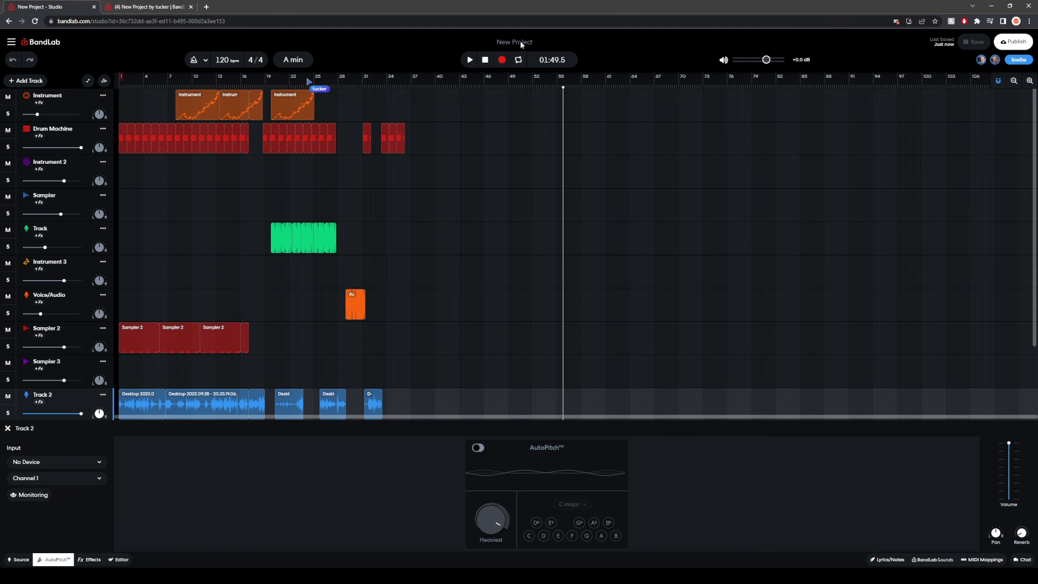
left_click(146, 6)
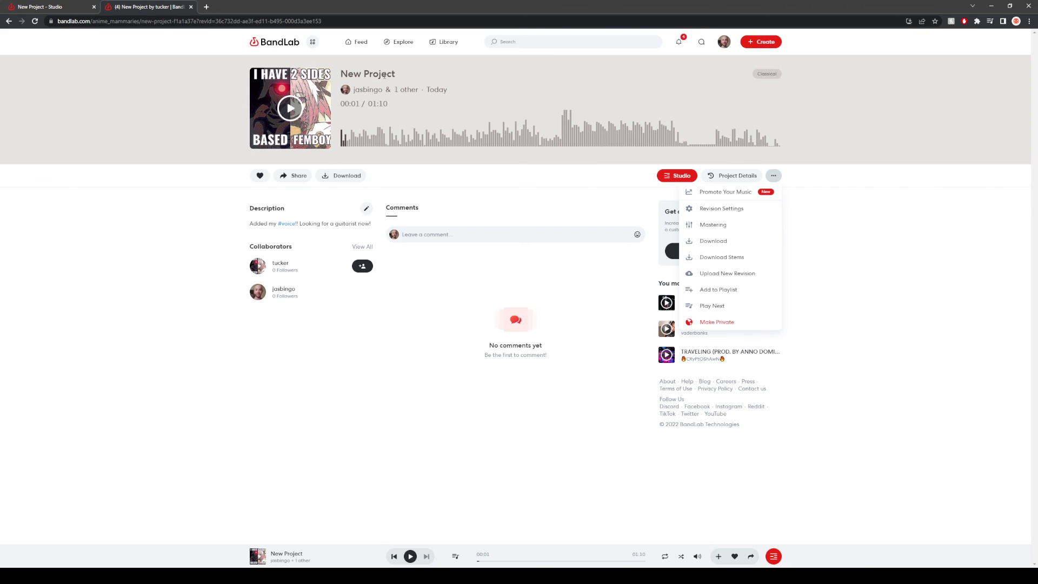